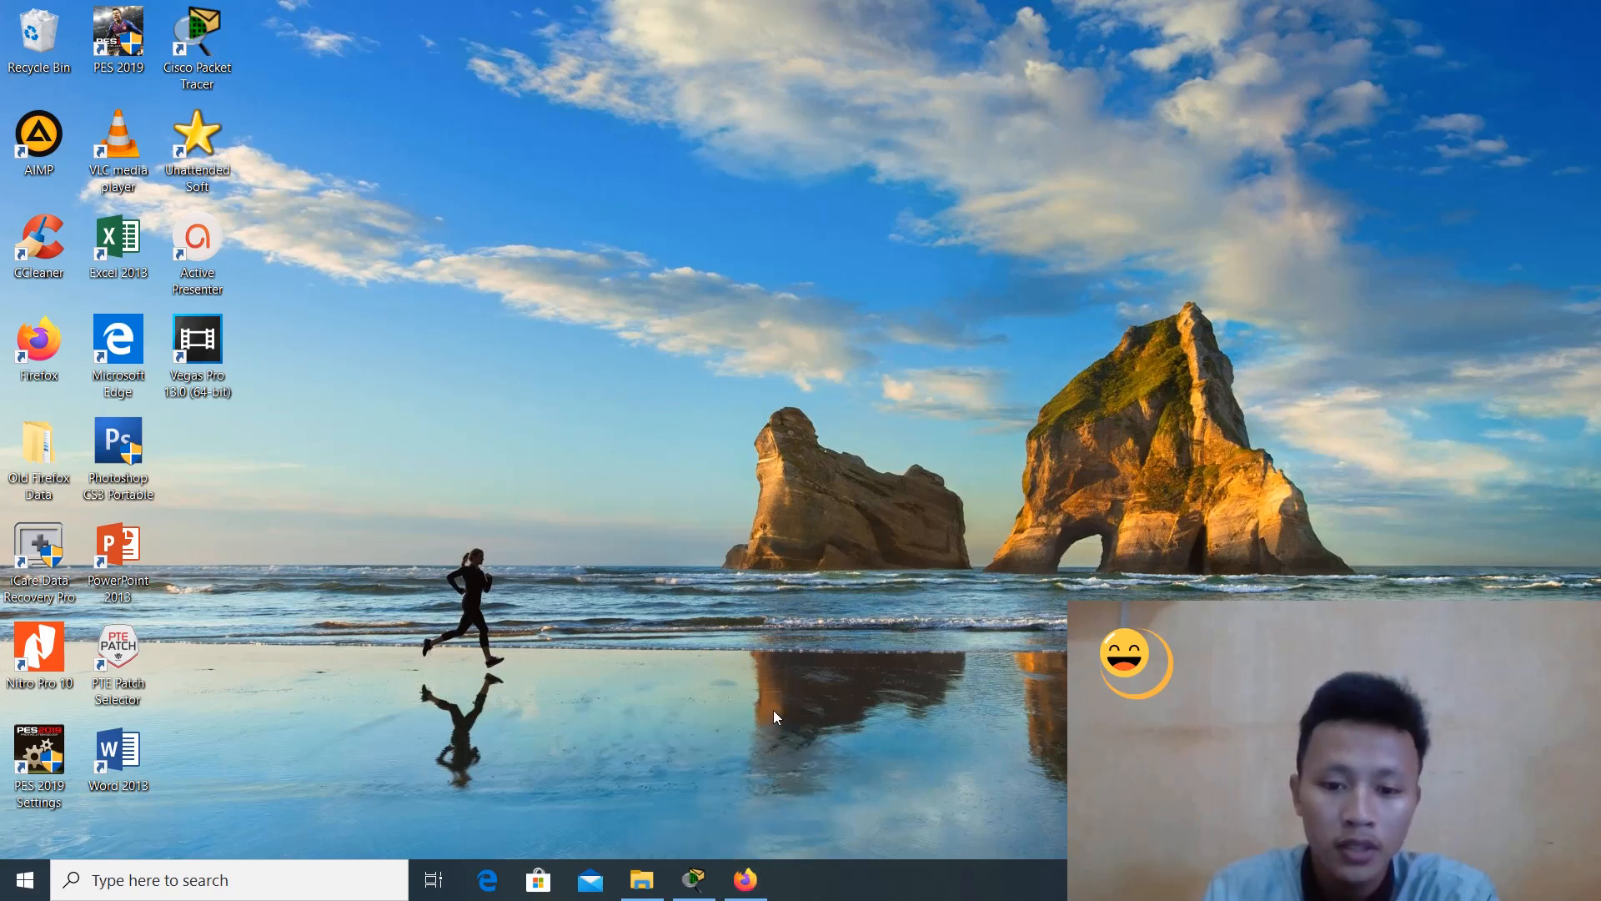
Switch to Firefox and read the Tugas 1 instructions in the Forum Prak. IP Address post
left_click(745, 872)
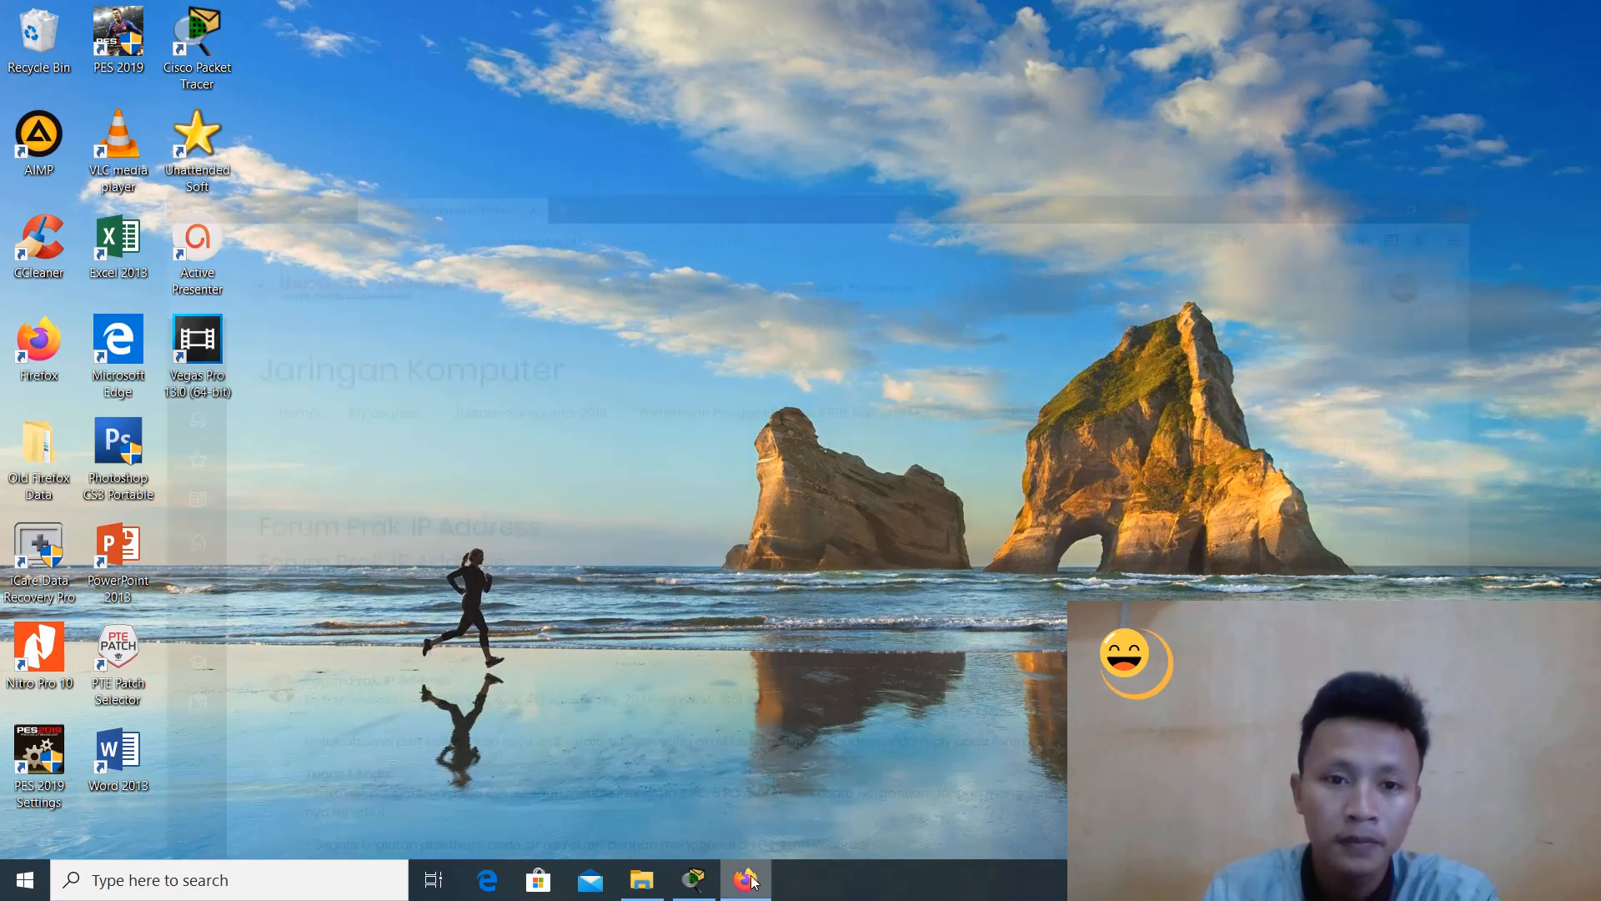
scroll(826, 443, "down", 3)
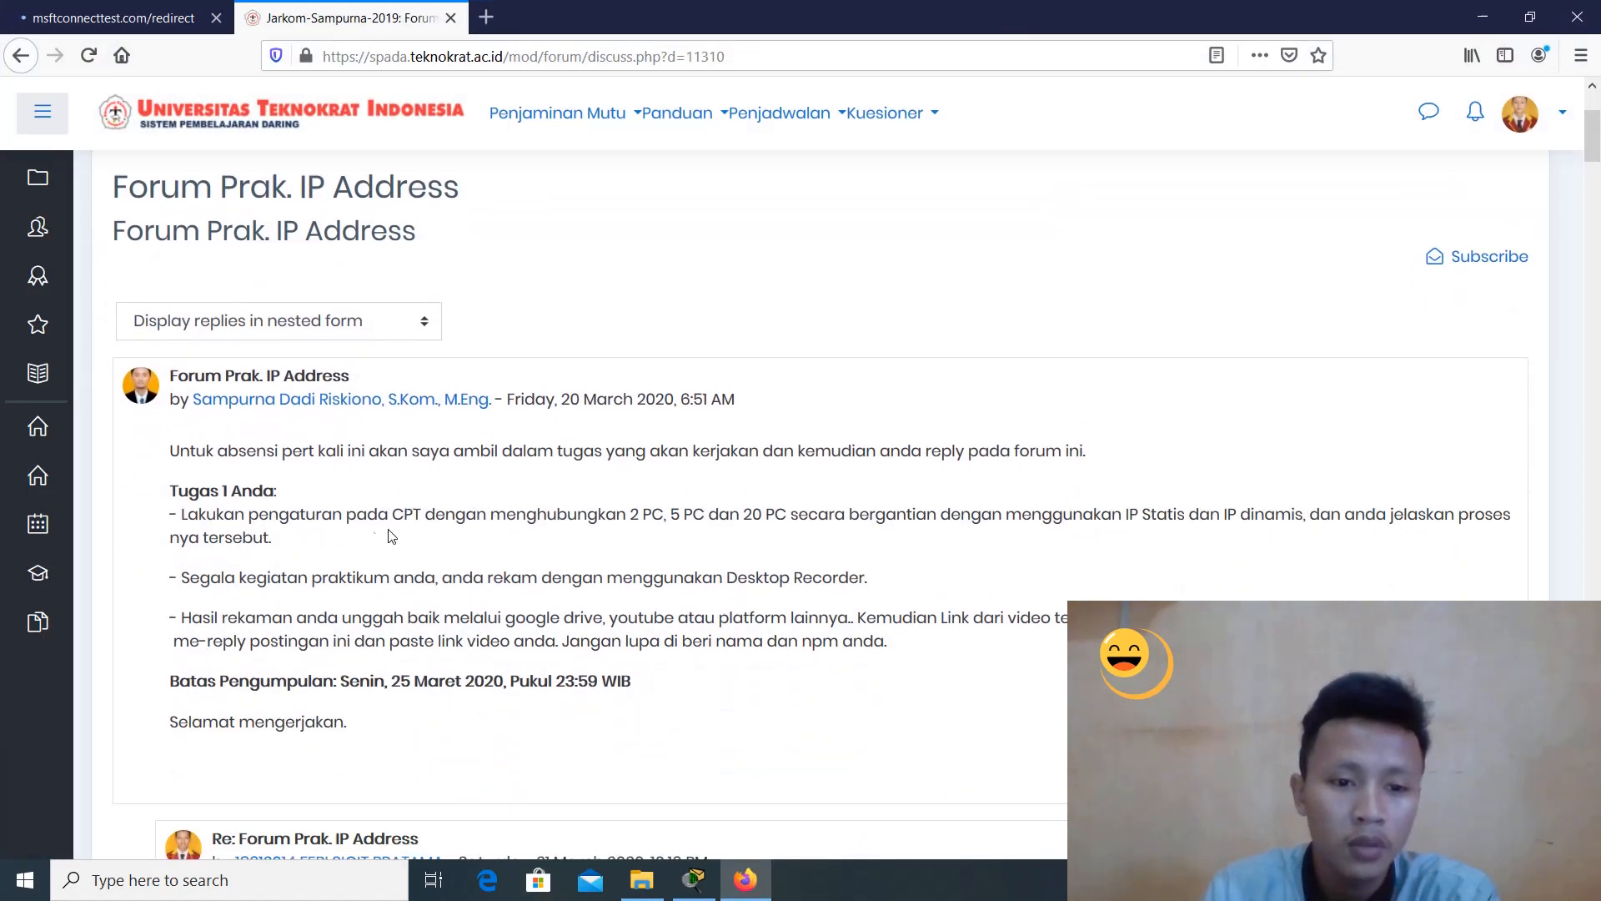
left_click_drag(393, 518, 449, 533)
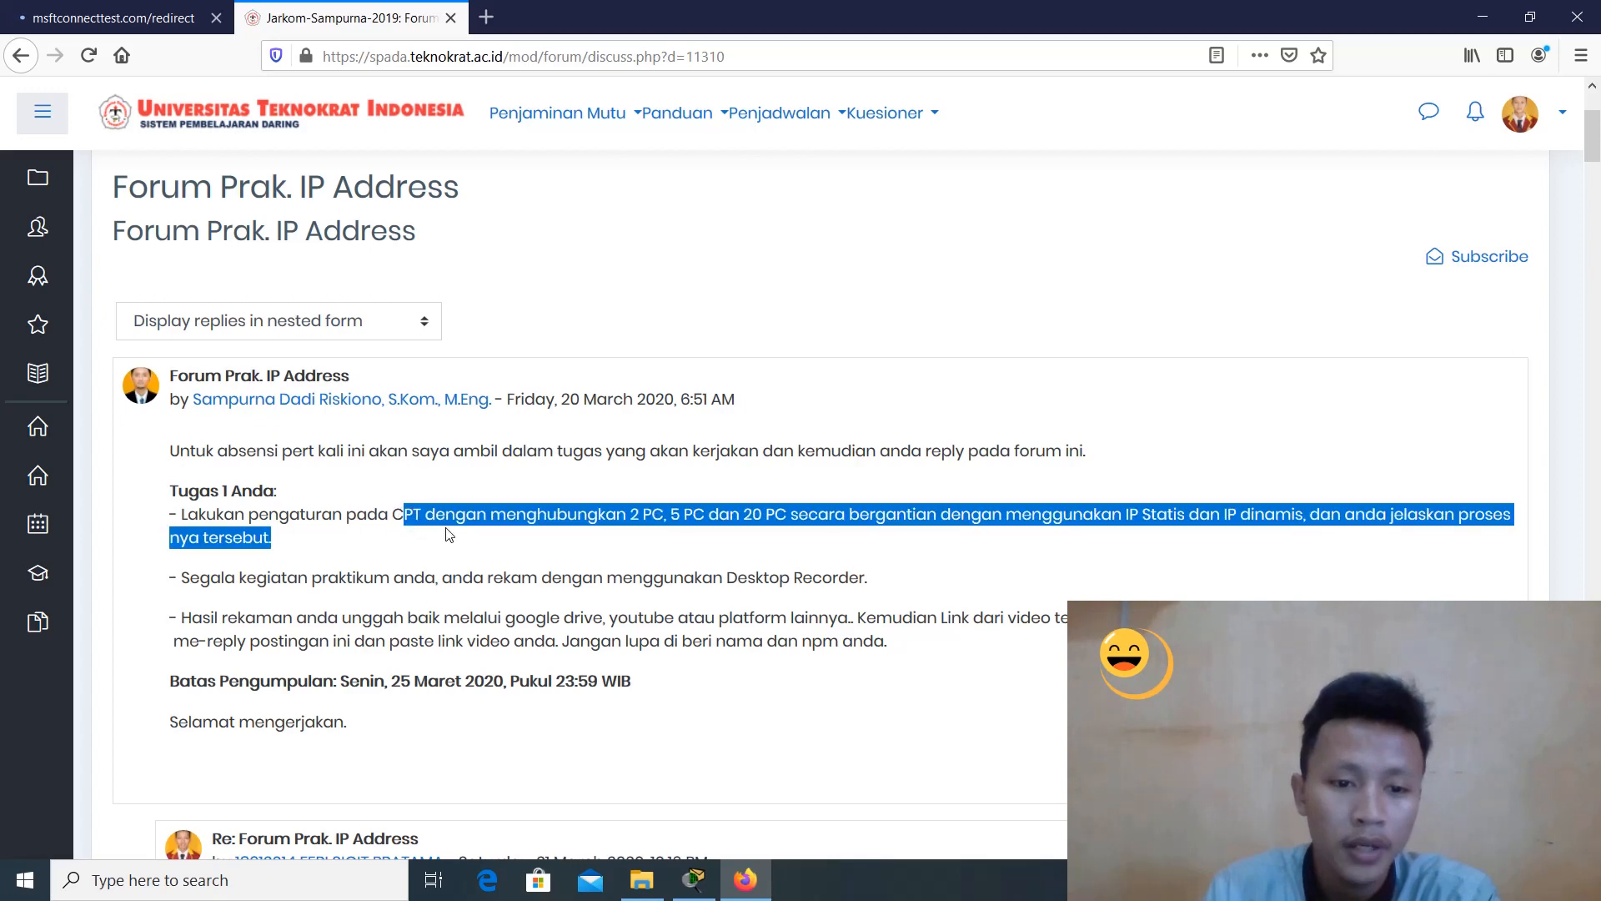
left_click(487, 535)
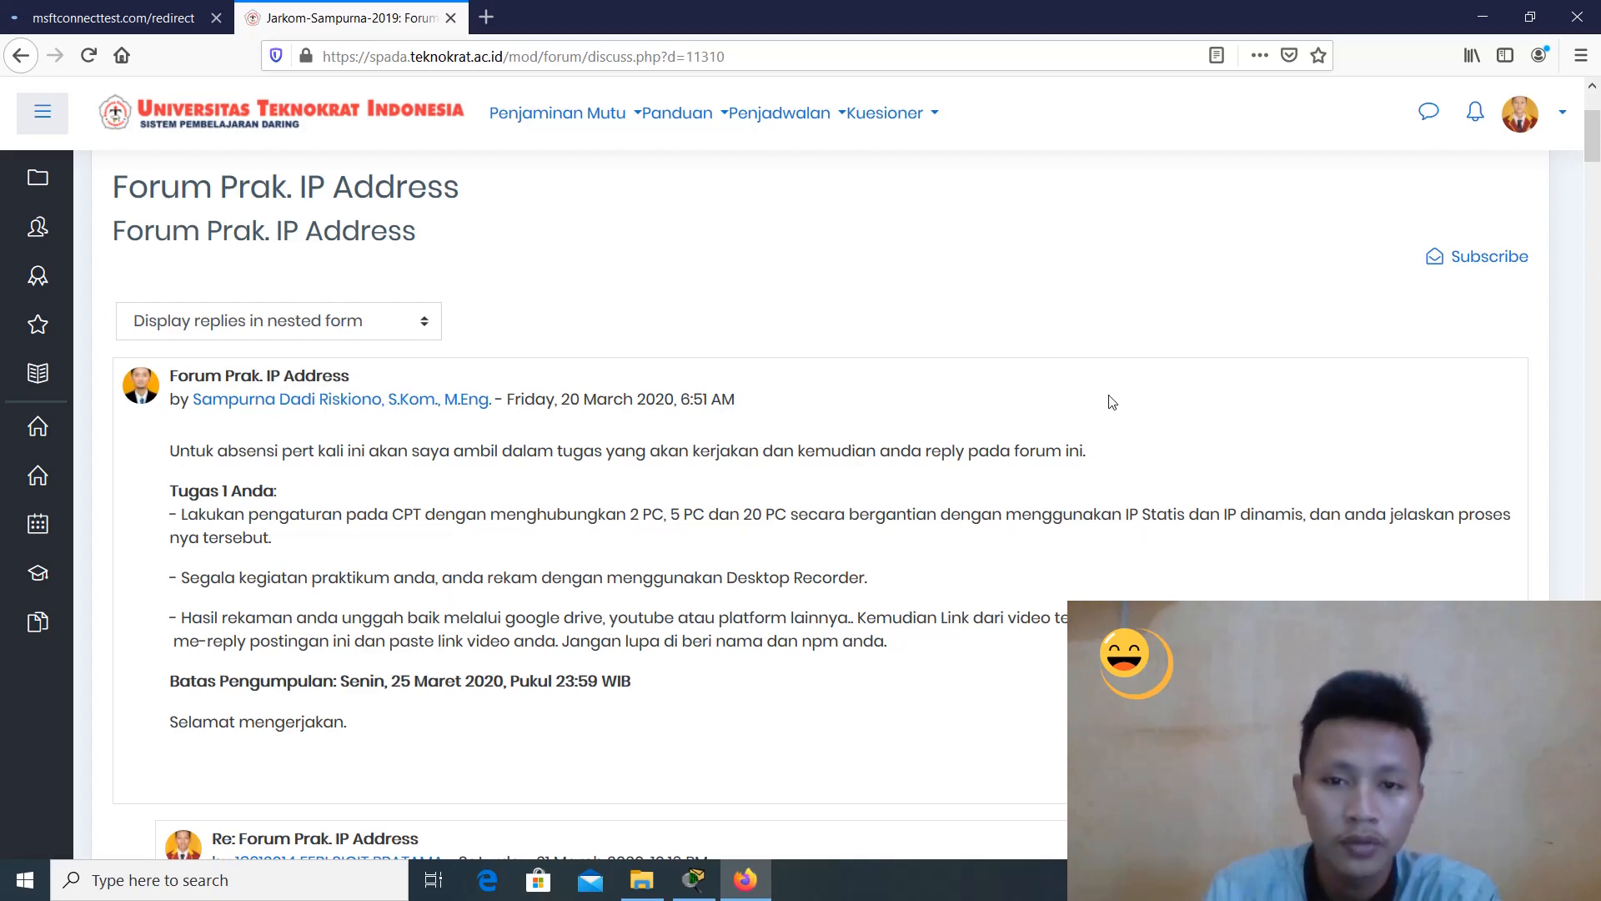
scroll(1042, 403, "down", 2)
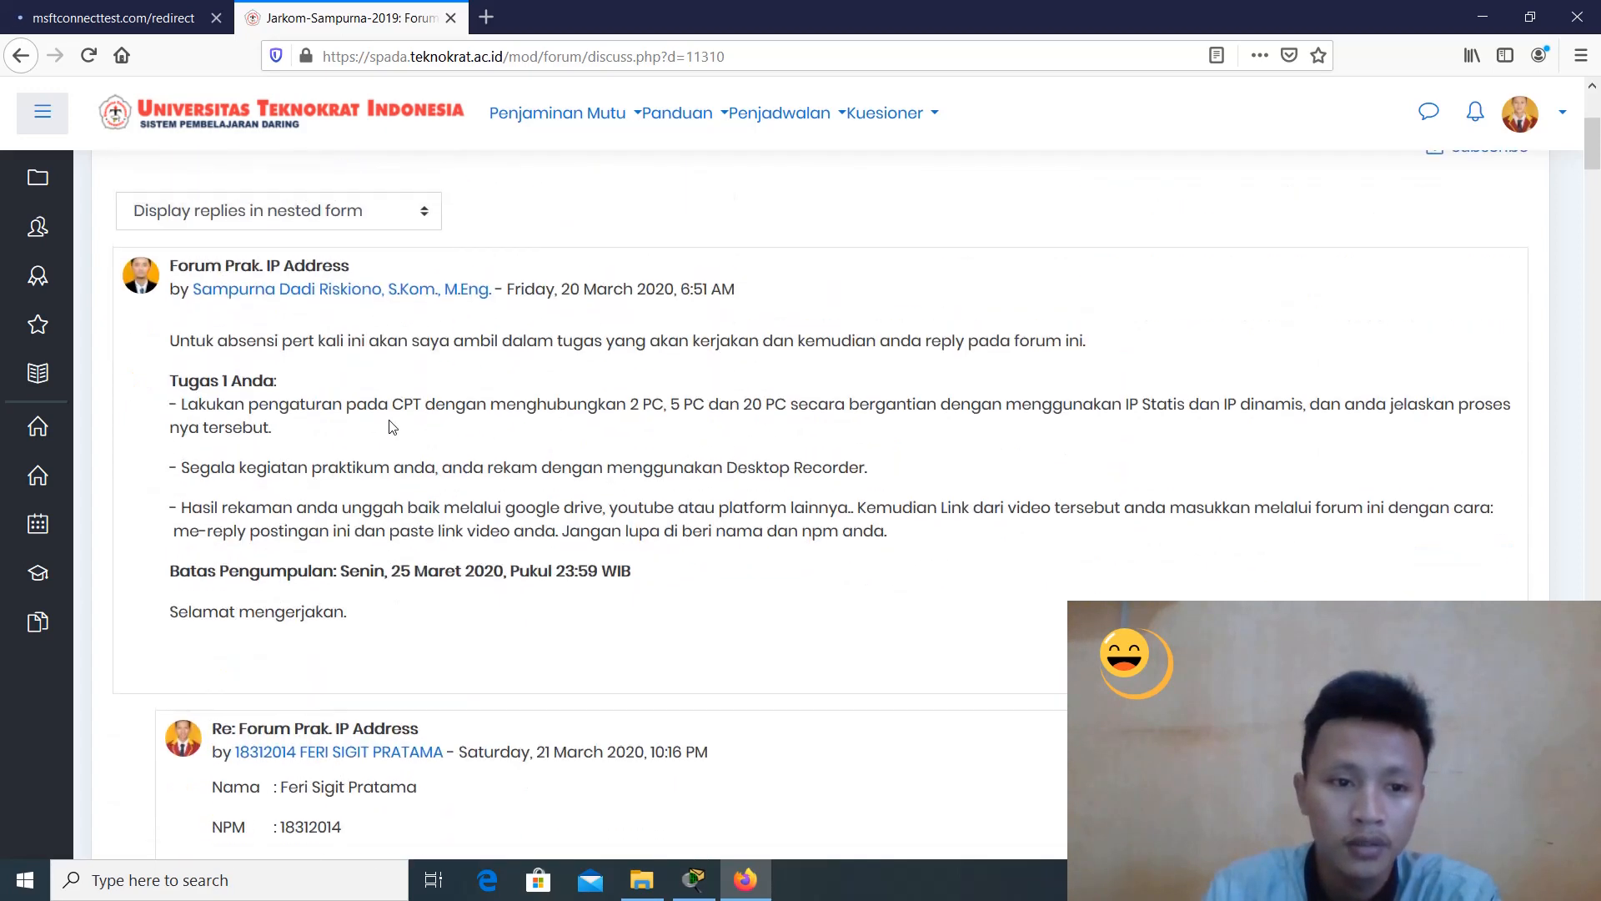
scroll(392, 427, "up", 2)
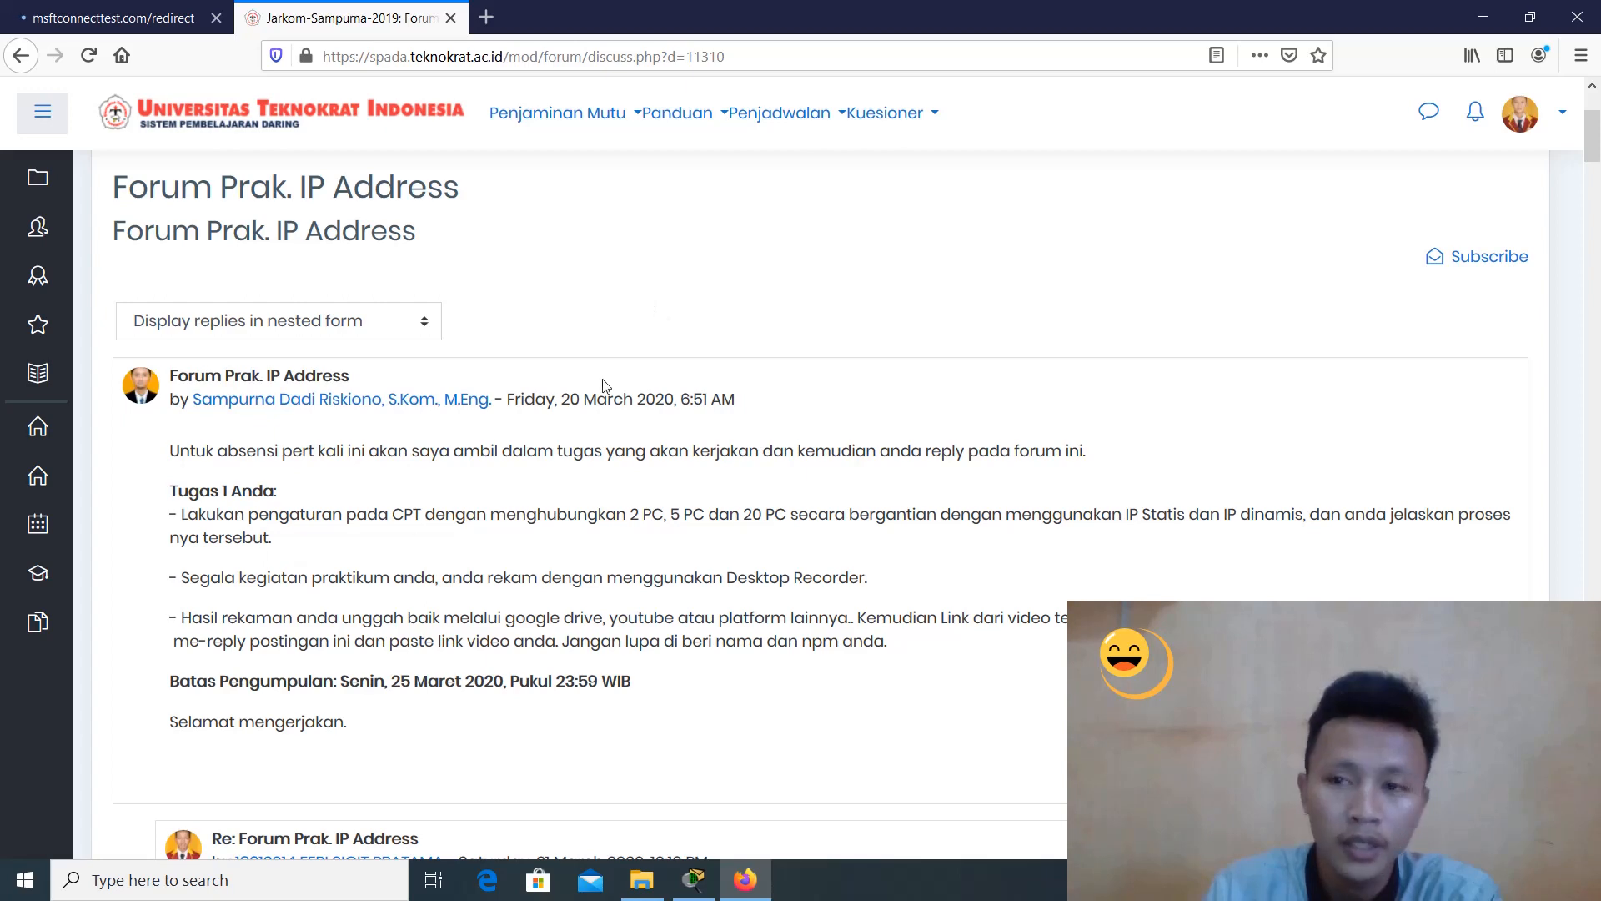
left_click(1483, 13)
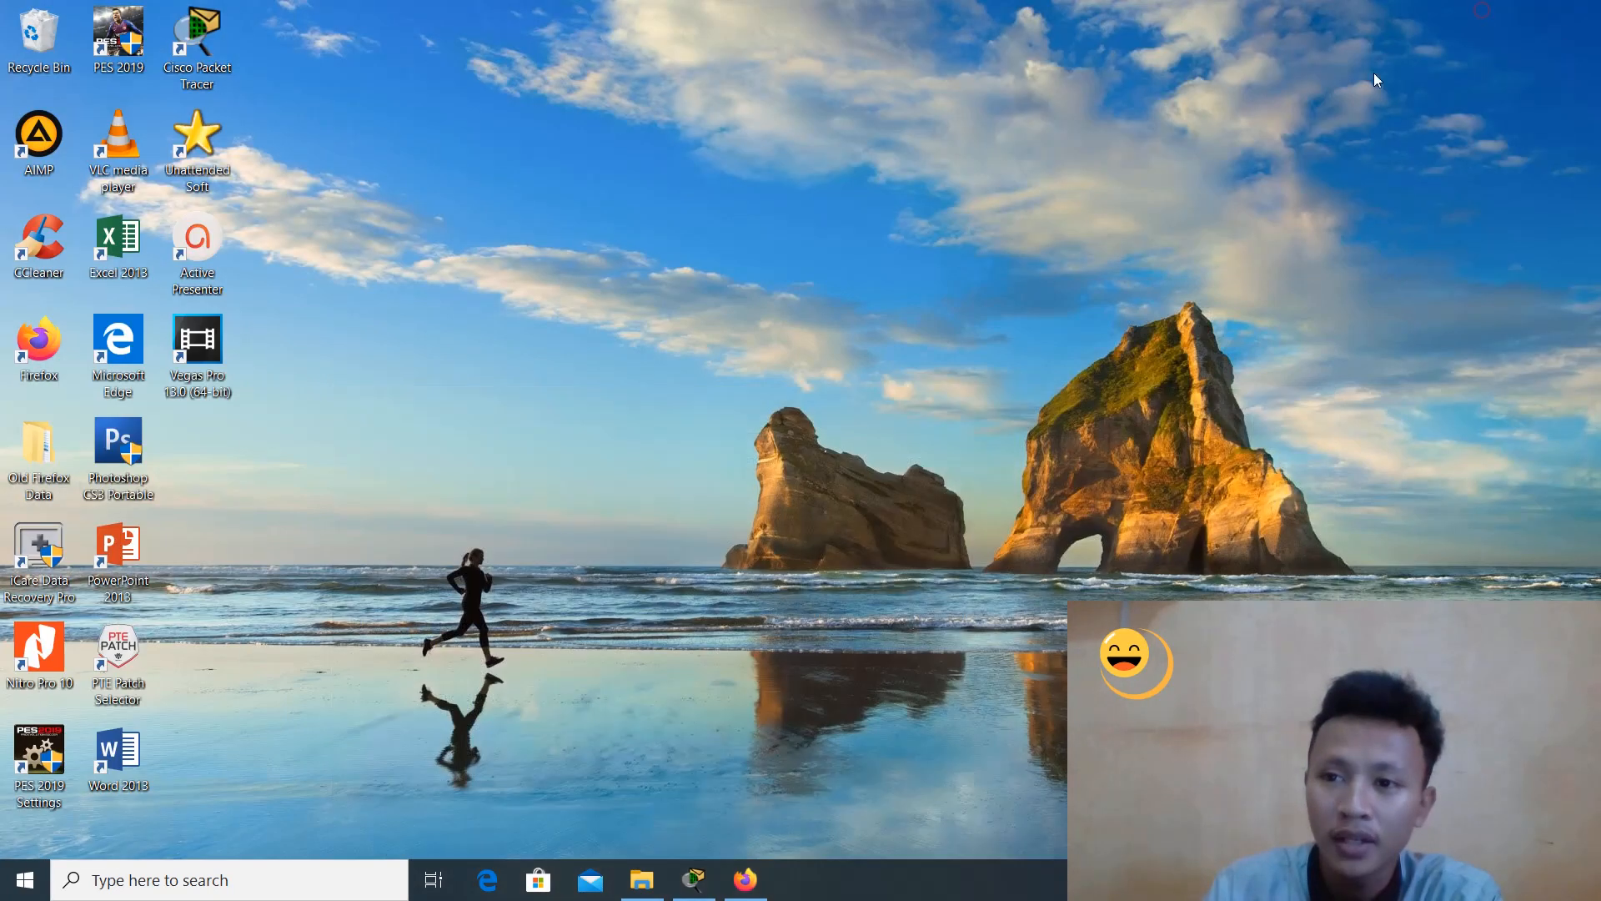
Switch to Cisco Packet Tracer and place two generic PCs side by side in the logical workspace
right_click(870, 207)
left_click(935, 265)
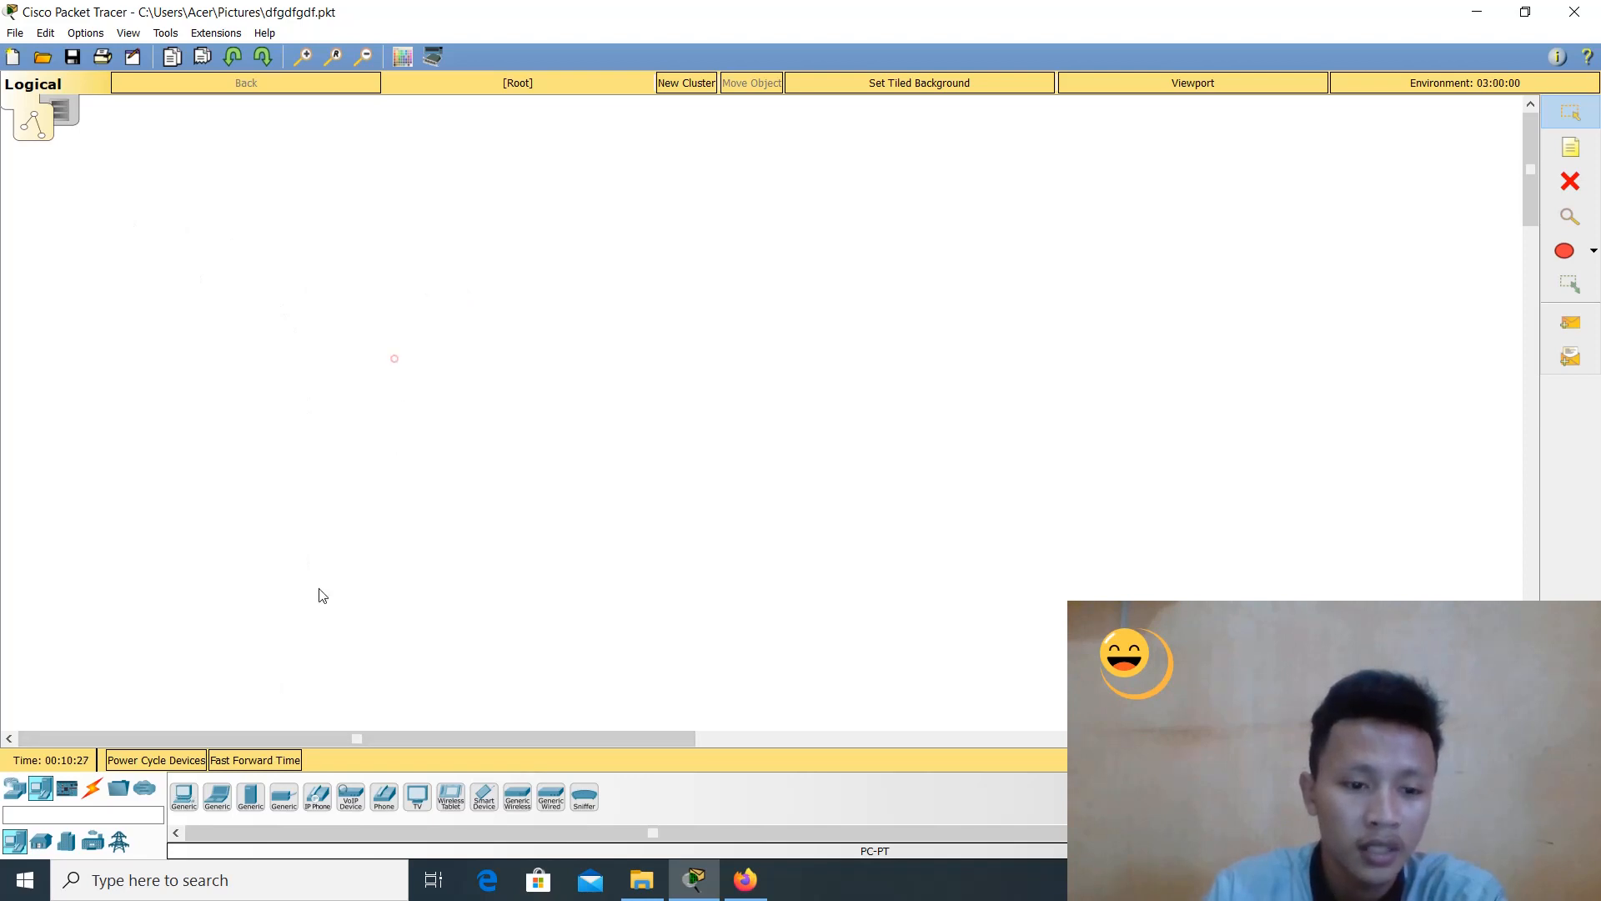
left_click(185, 798)
left_click(180, 427)
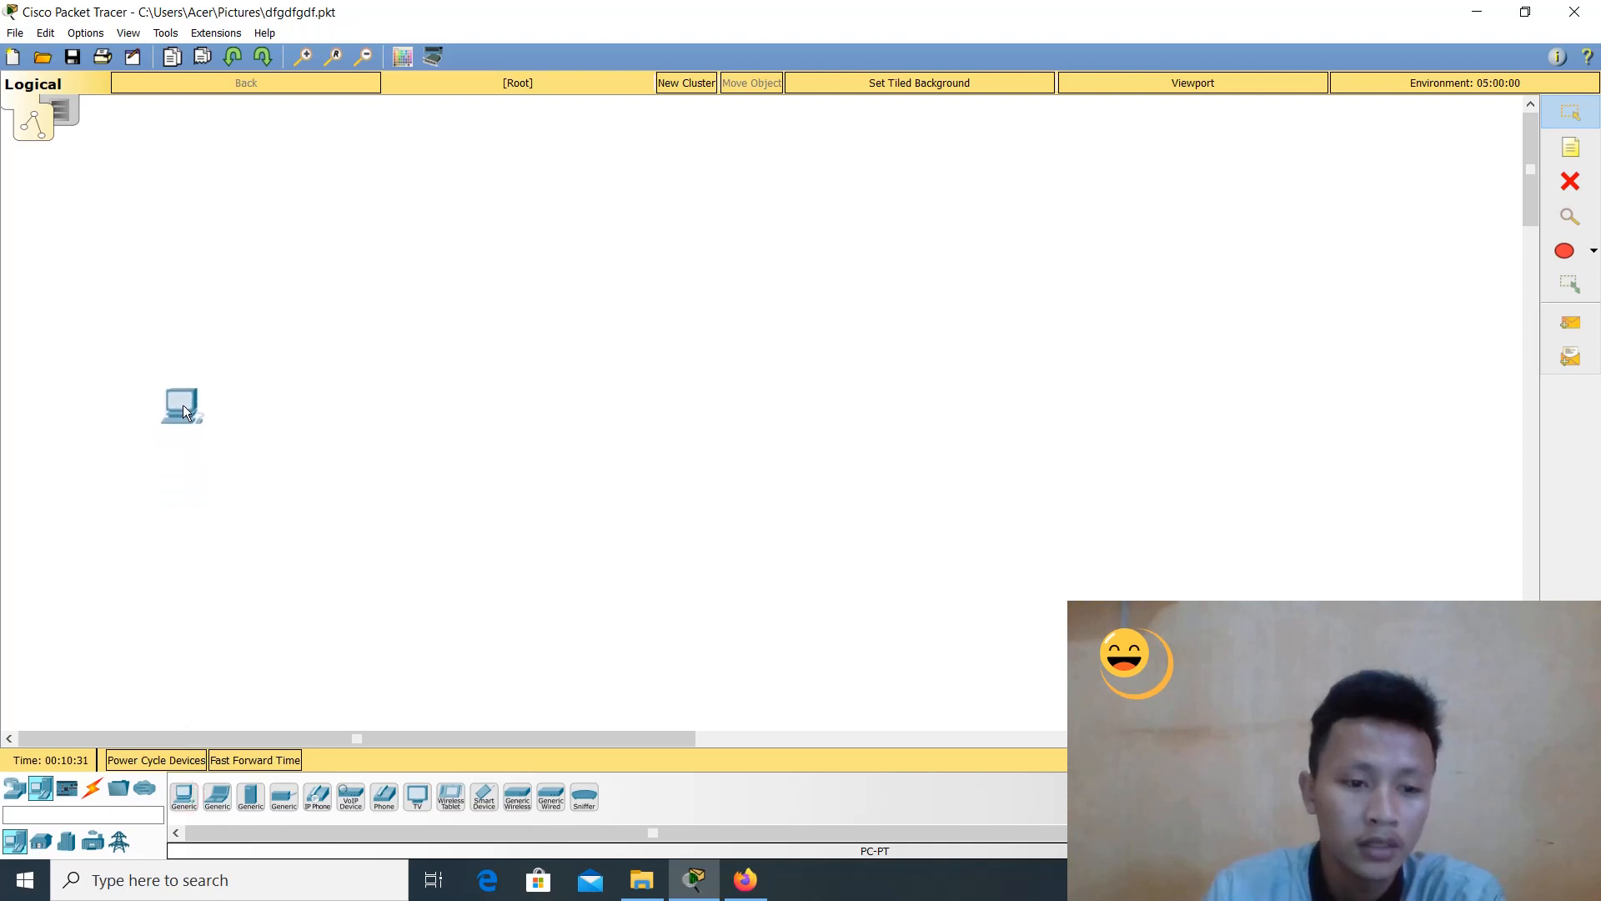
mouse_move(186, 411)
left_mouse_down()
mouse_move(212, 482)
mouse_move(203, 406)
left_mouse_up()
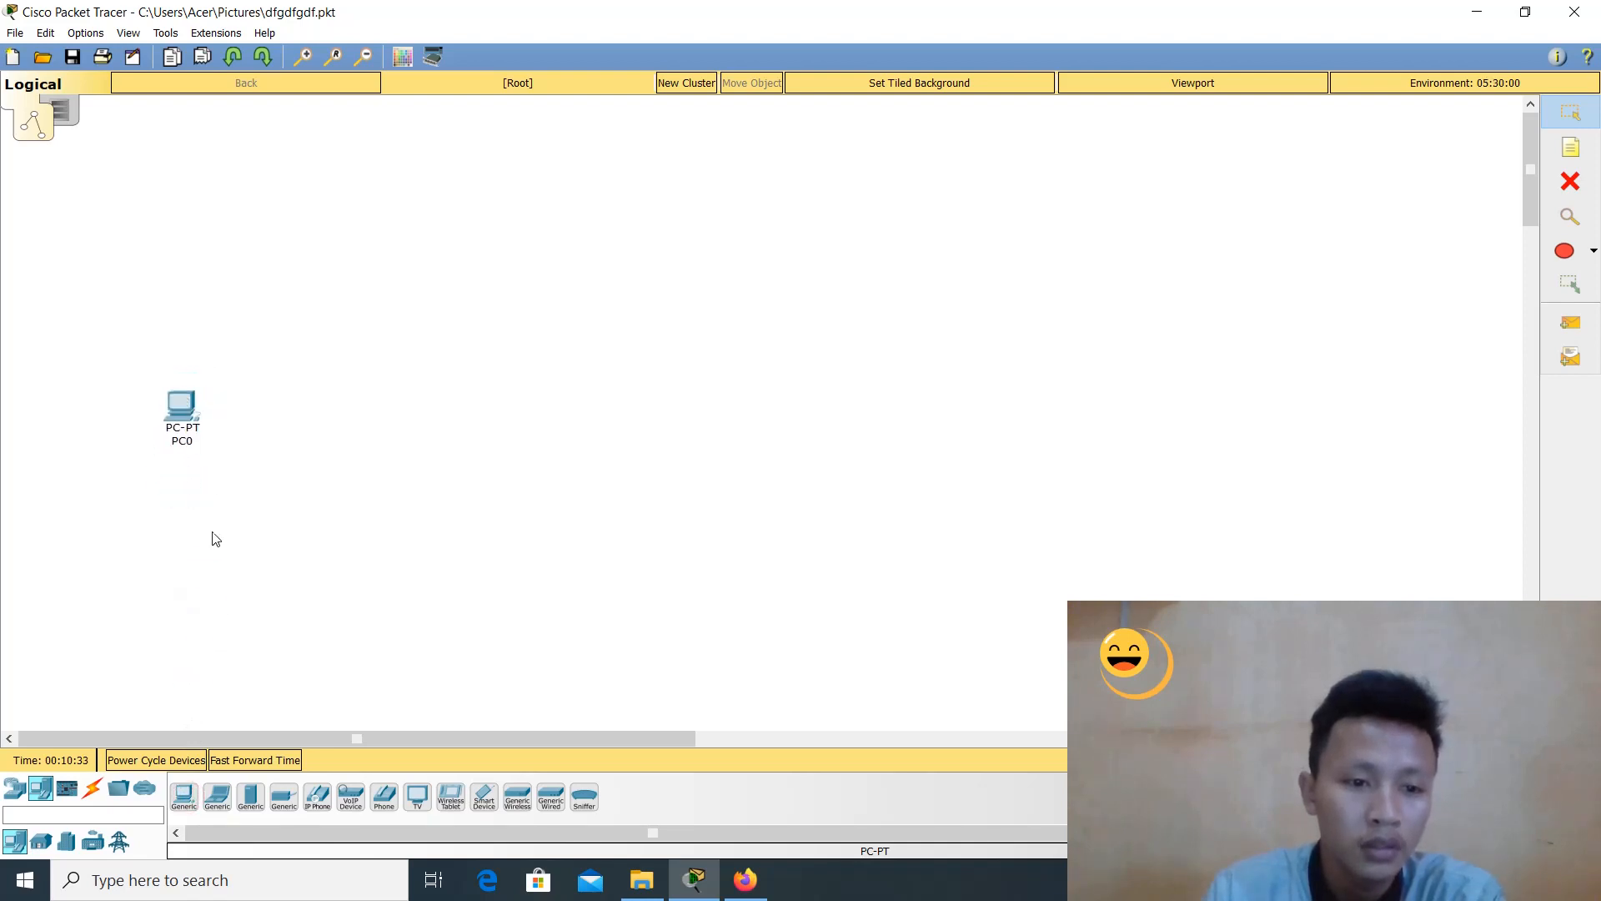
left_click_drag(185, 798, 347, 424)
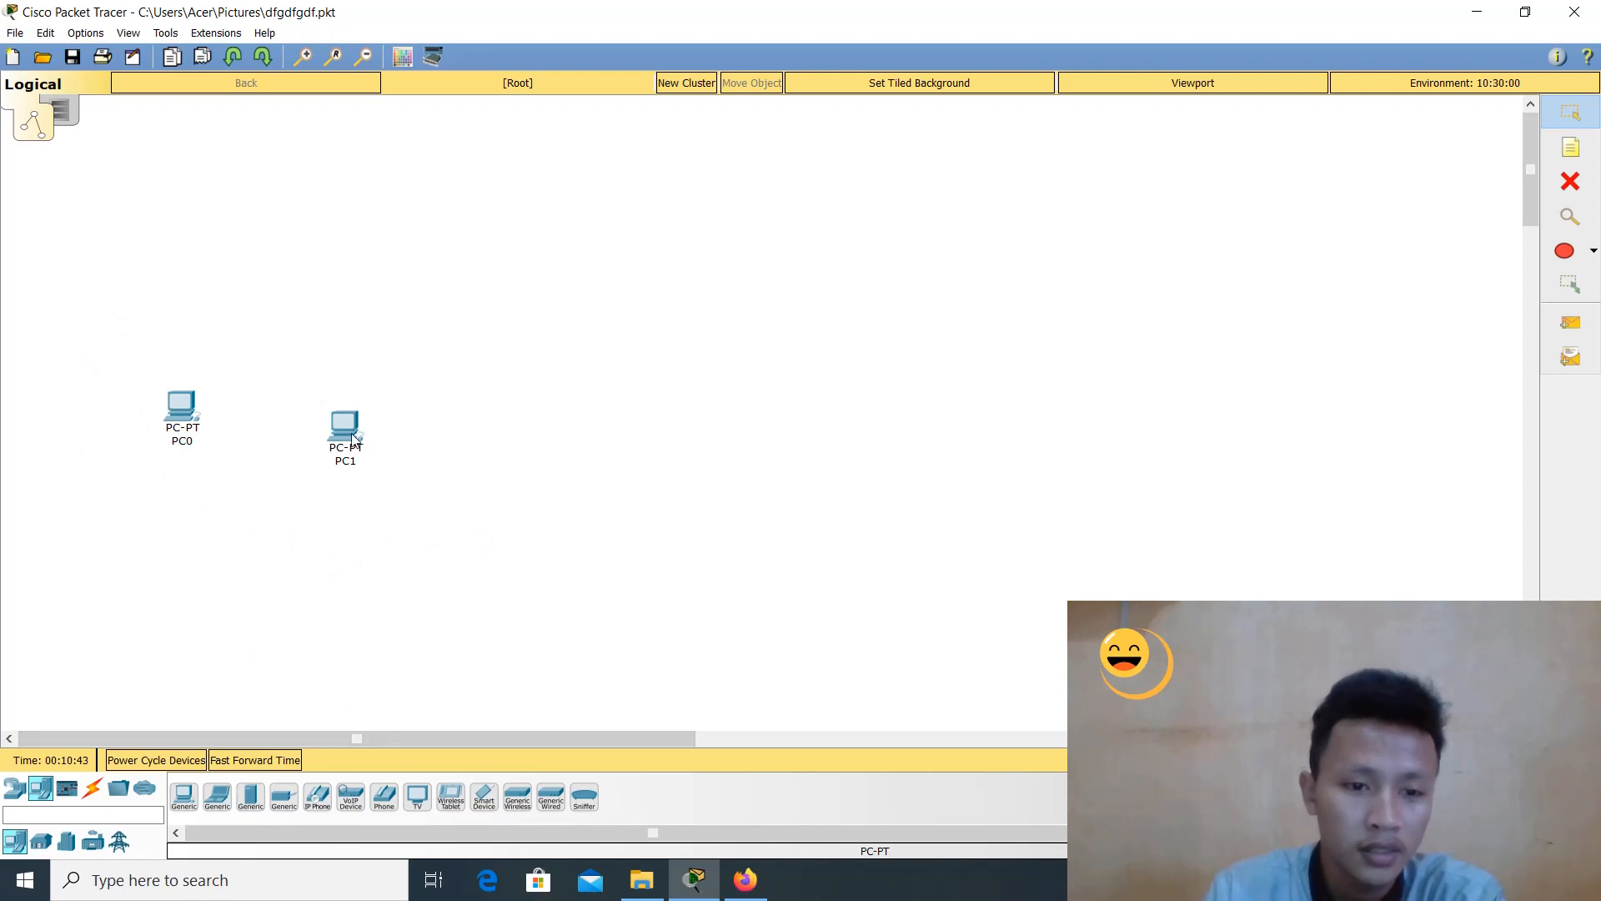
mouse_move(352, 437)
left_mouse_down()
mouse_move(350, 422)
mouse_move(364, 428)
left_mouse_up()
left_click(523, 504)
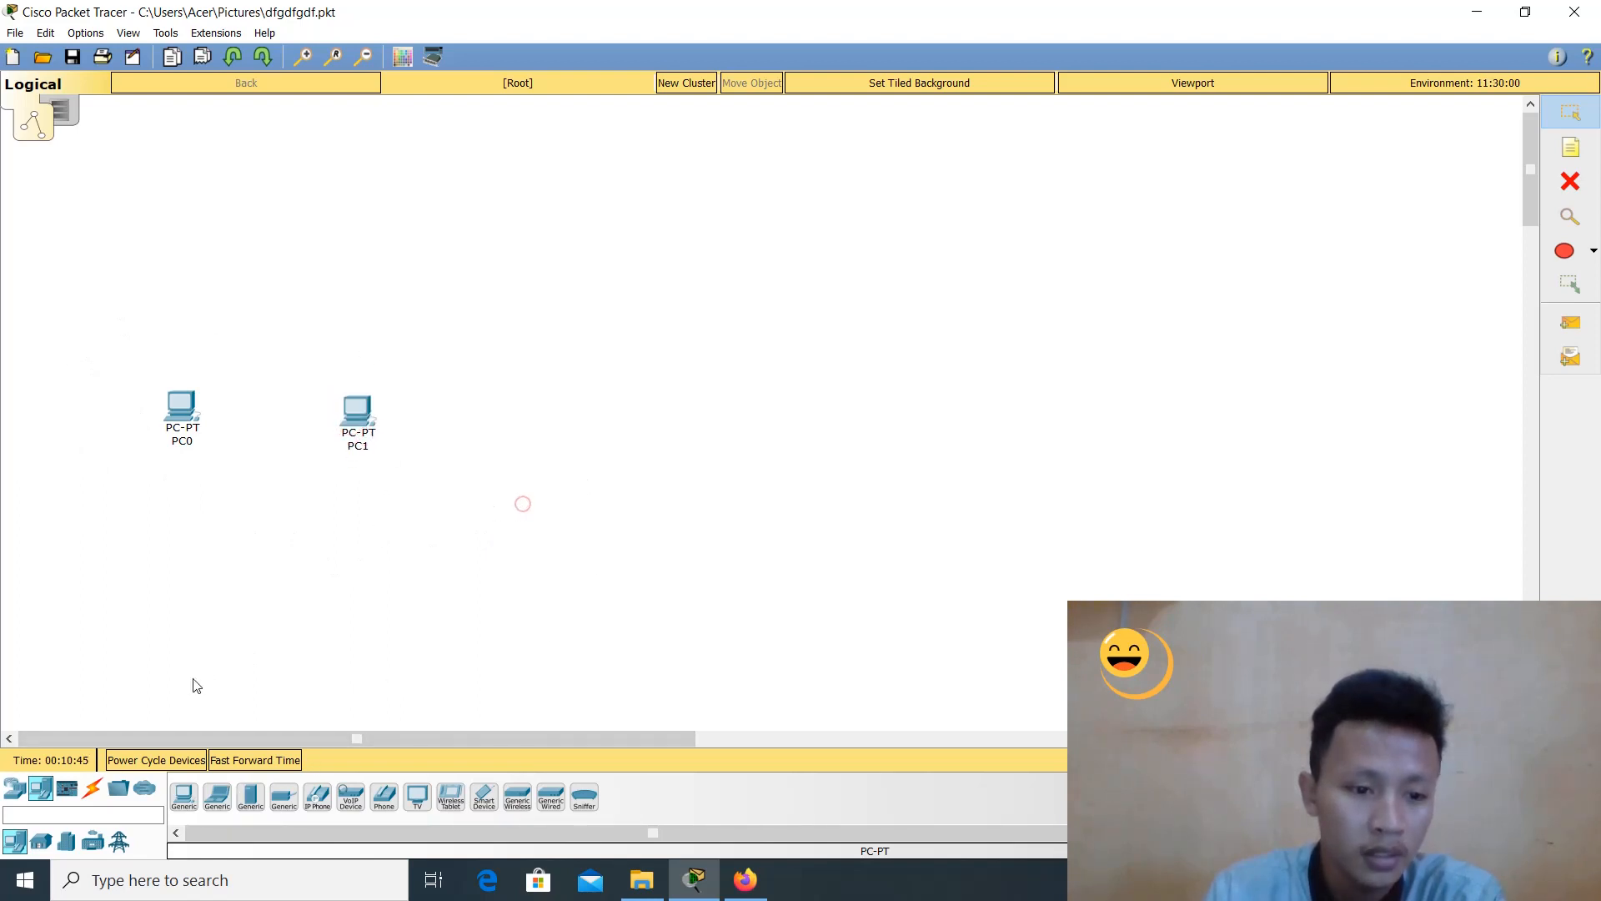
Connect PC0 to PC1 with a Copper Cross-Over cable, using FastEthernet0 on both PCs
left_click(91, 787)
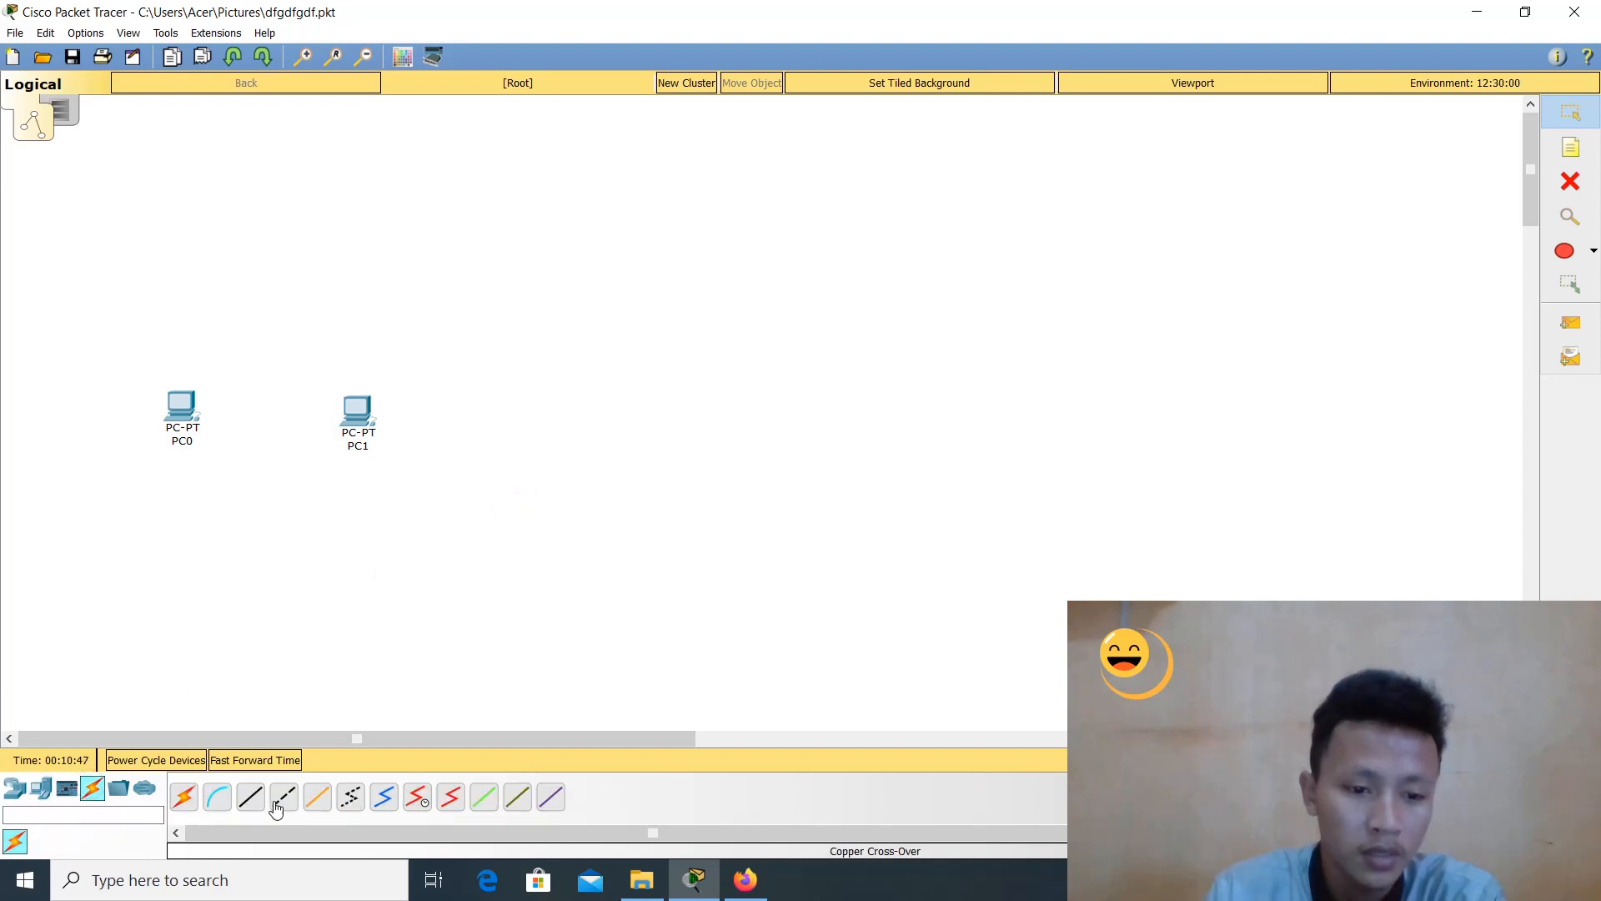
left_click(252, 801)
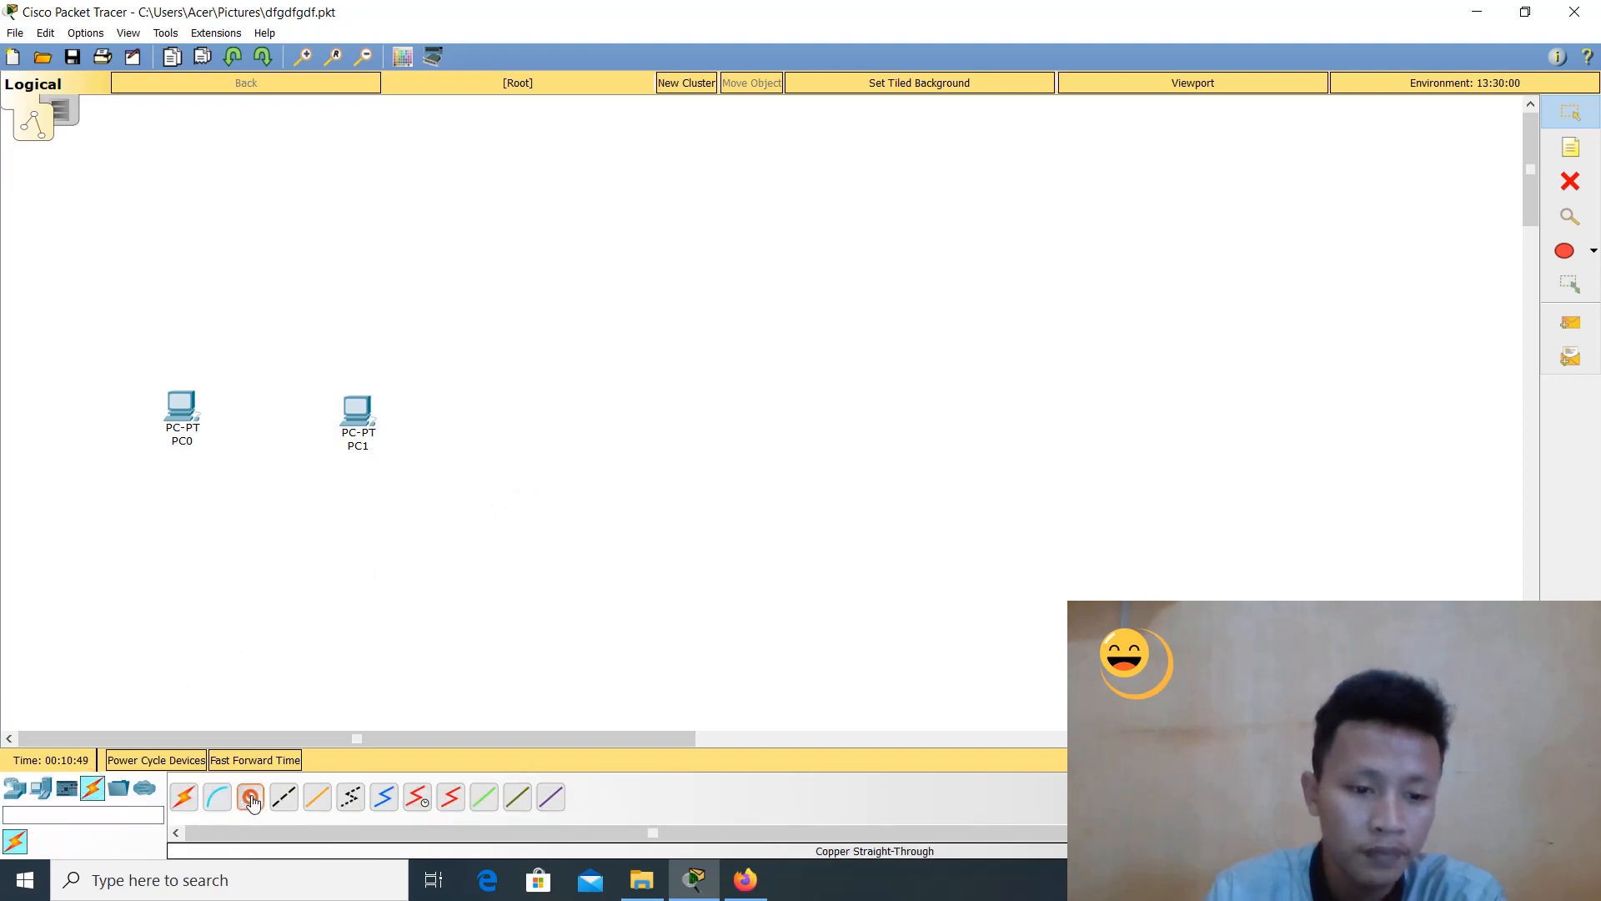
left_click(283, 798)
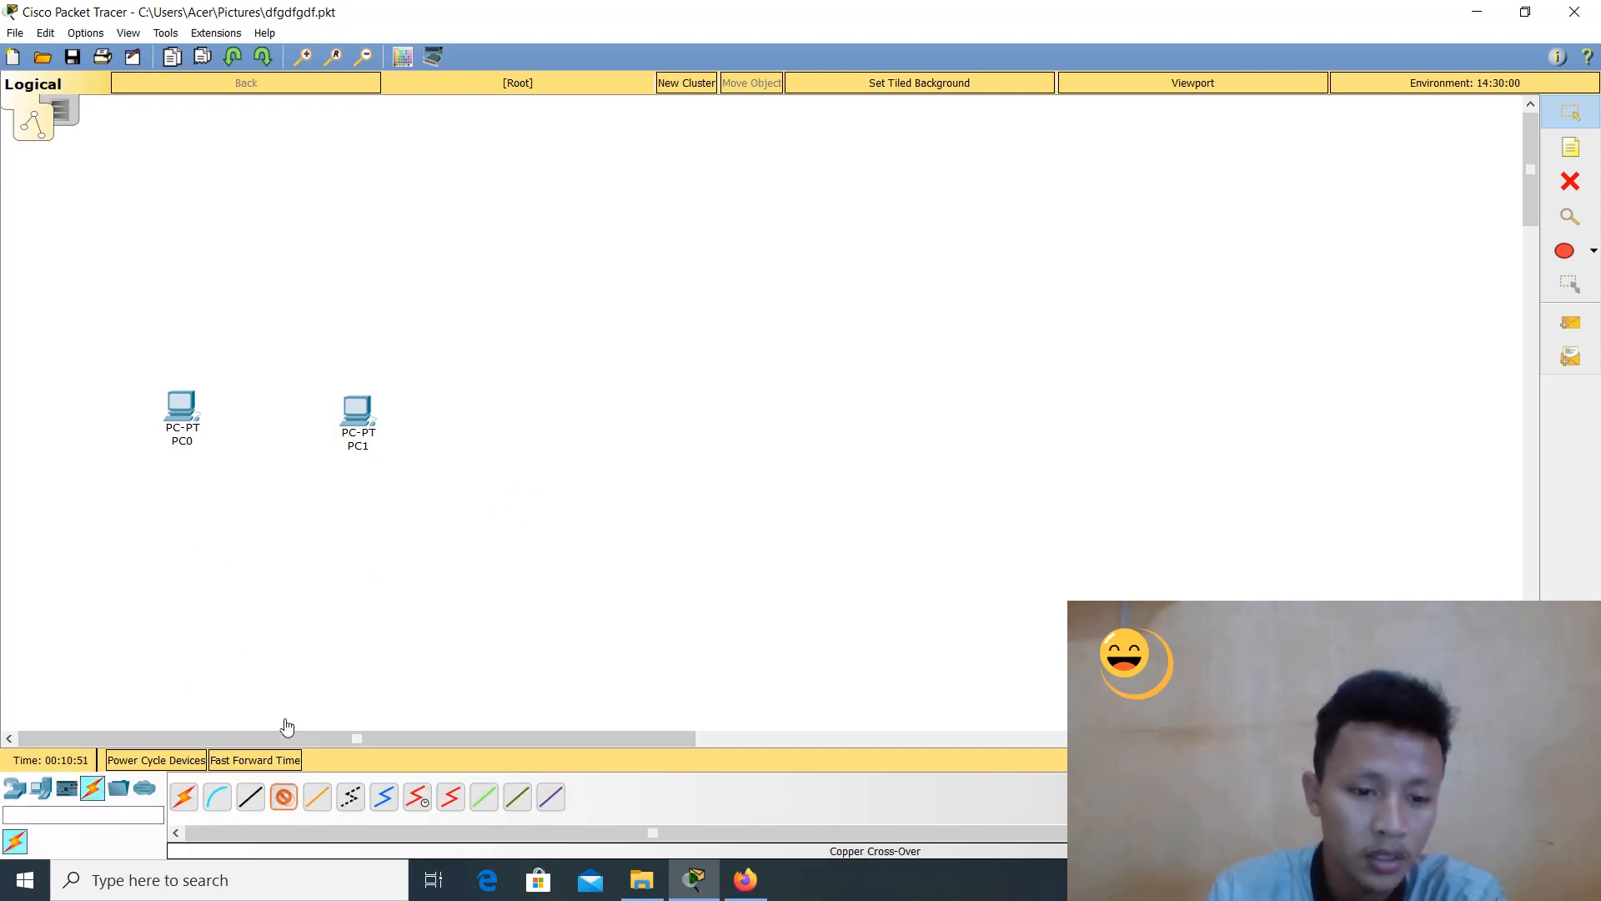
left_click(181, 407)
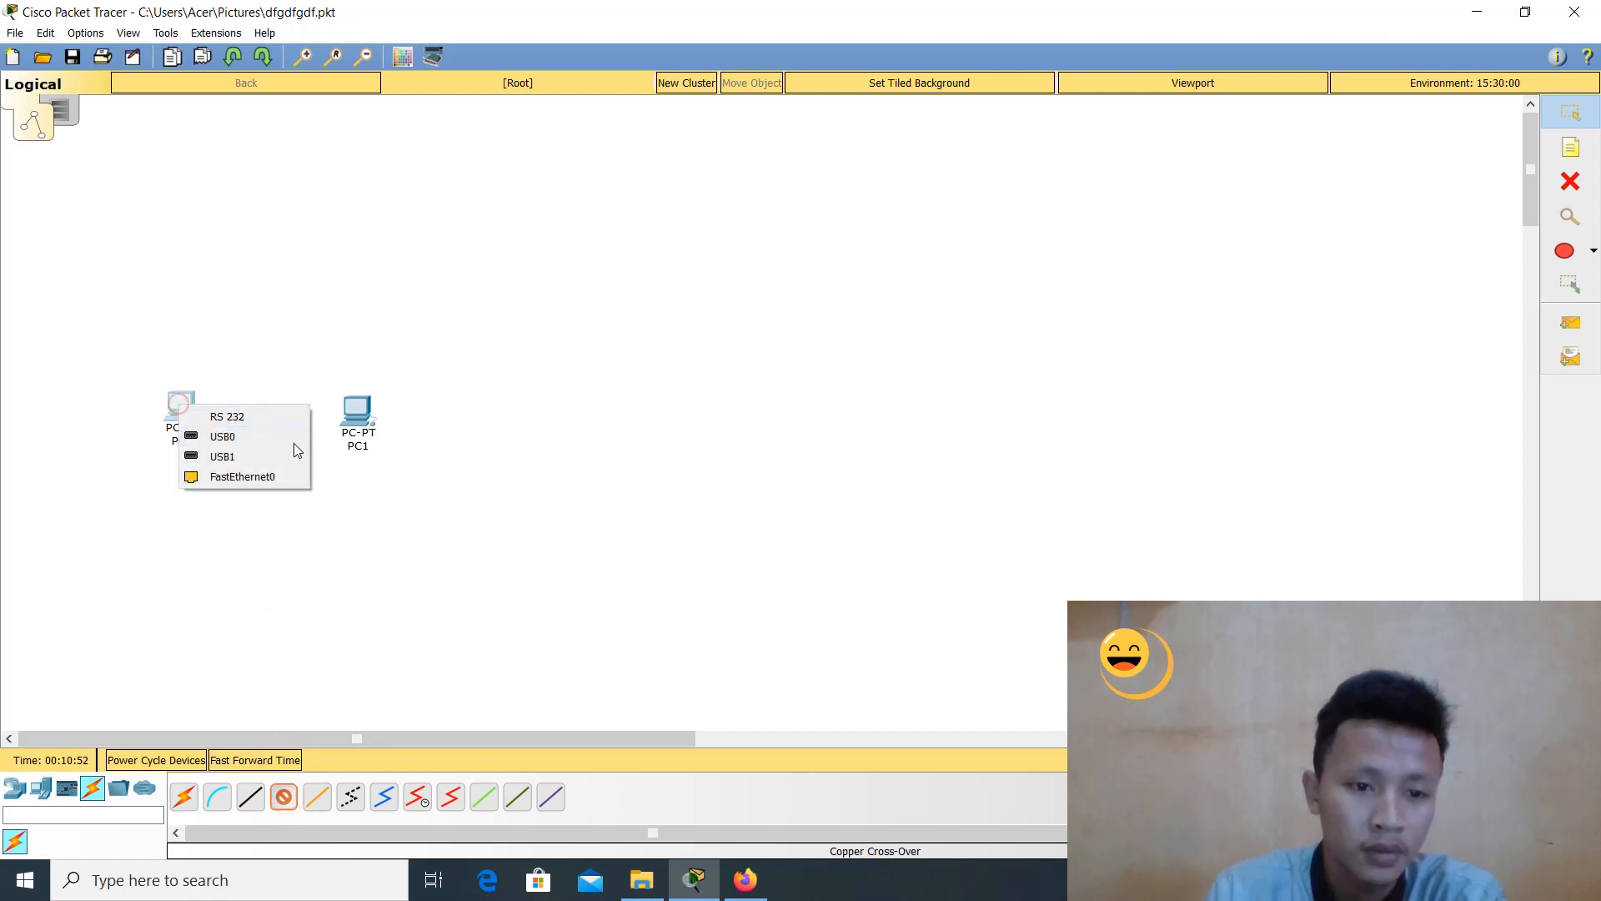
left_click(261, 482)
left_click(365, 410)
left_click(390, 484)
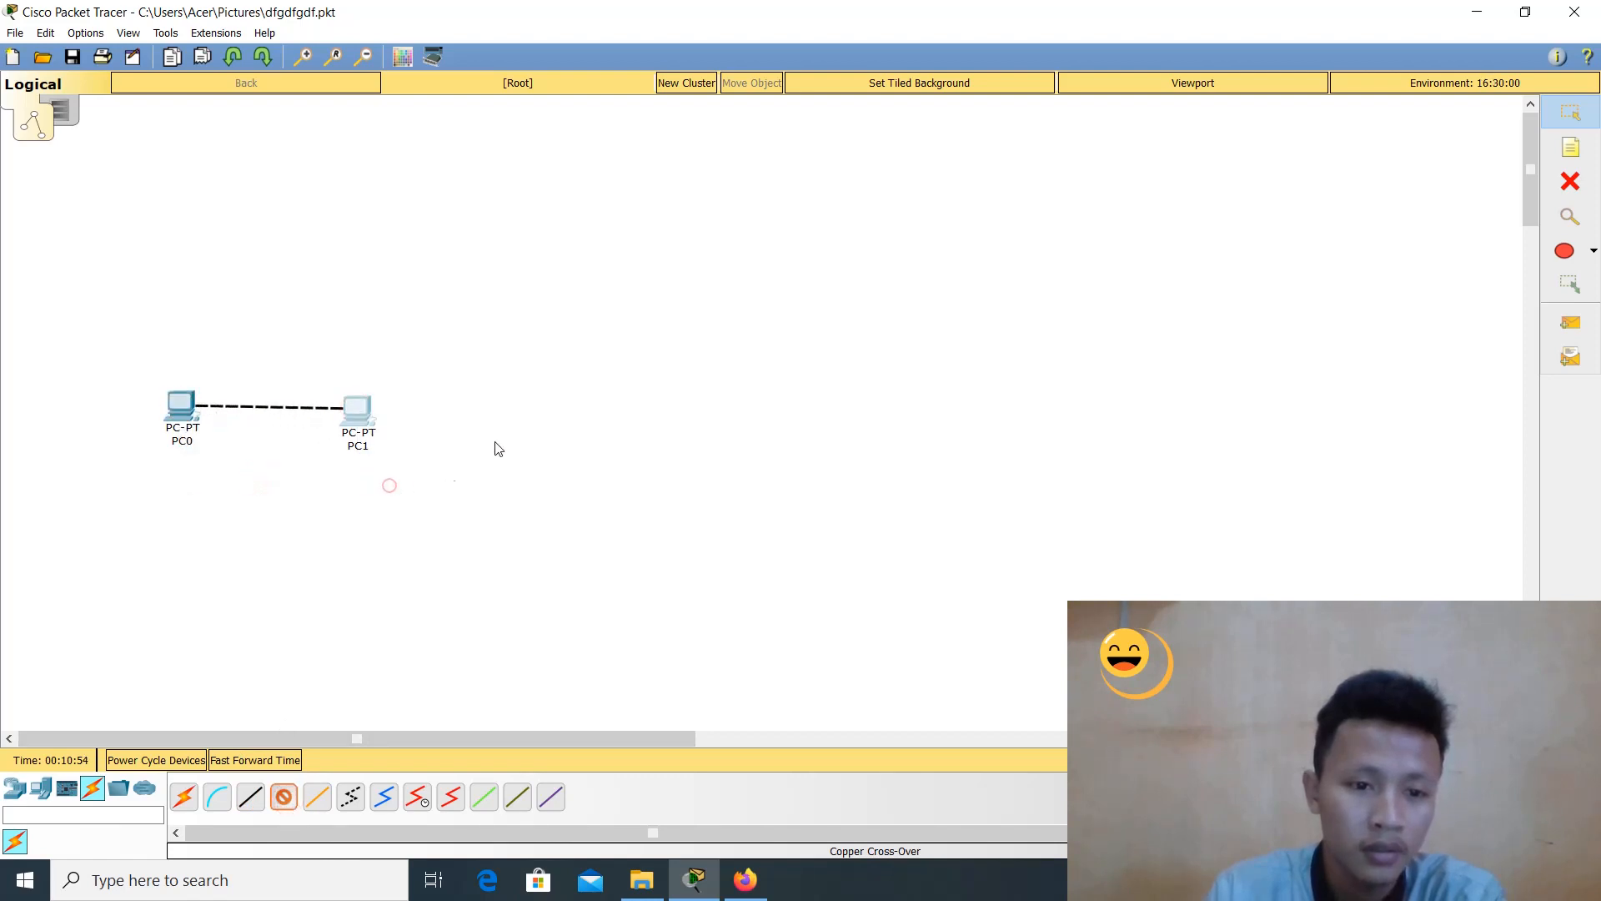
Move PC1 slightly farther away from PC0, keeping the two PCs roughly level
left_click_drag(360, 415, 389, 413)
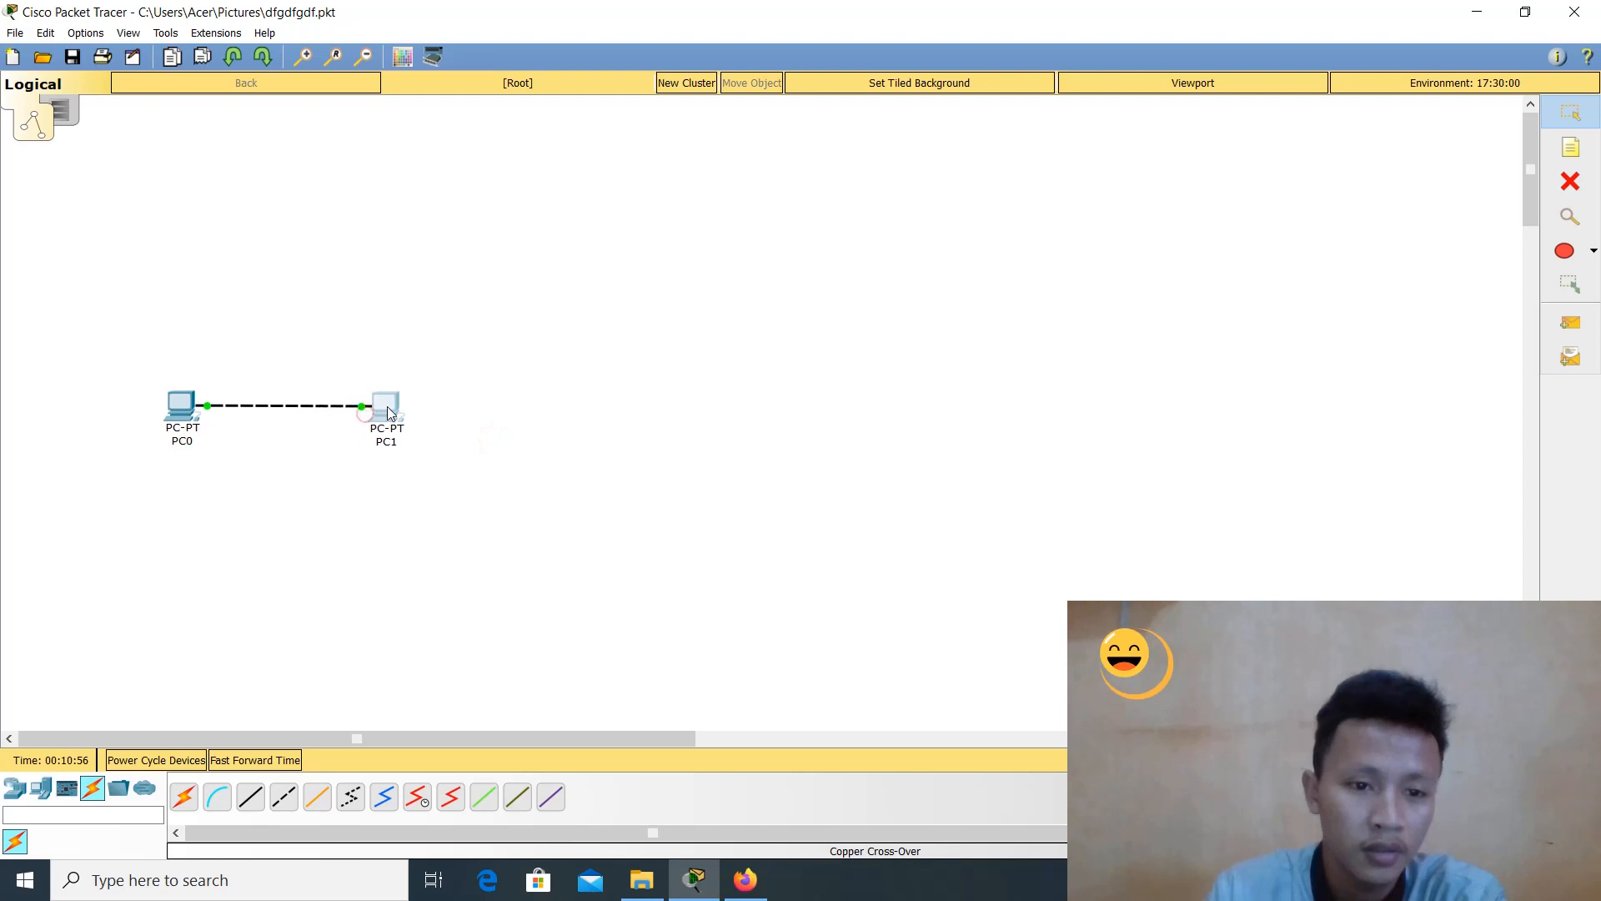
left_click_drag(103, 353, 475, 497)
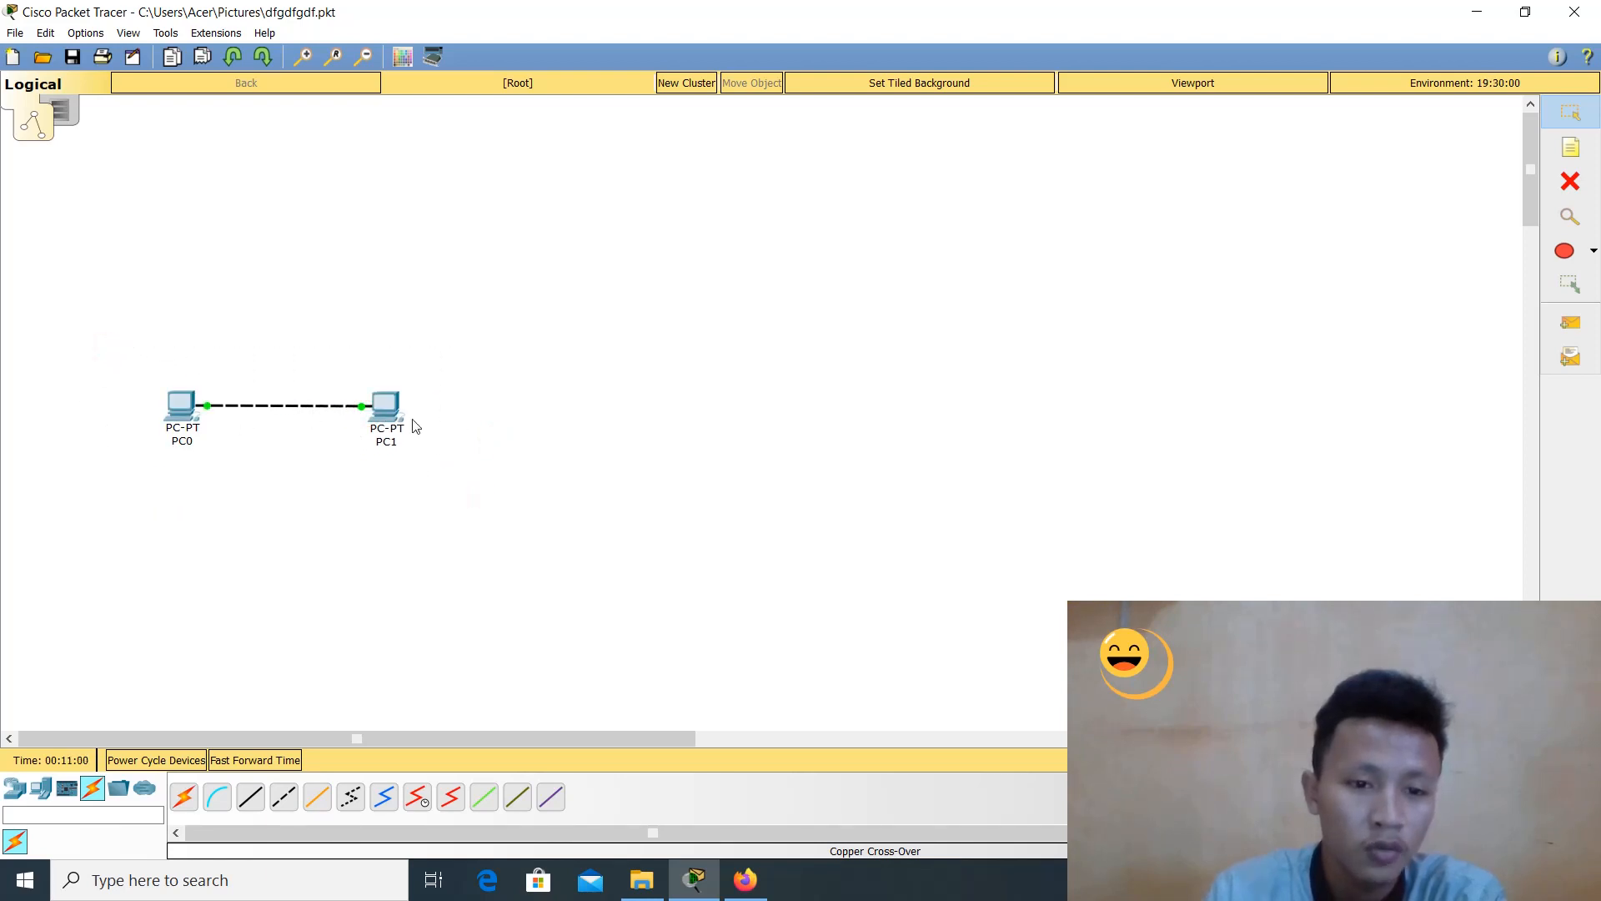
left_click_drag(388, 422, 377, 426)
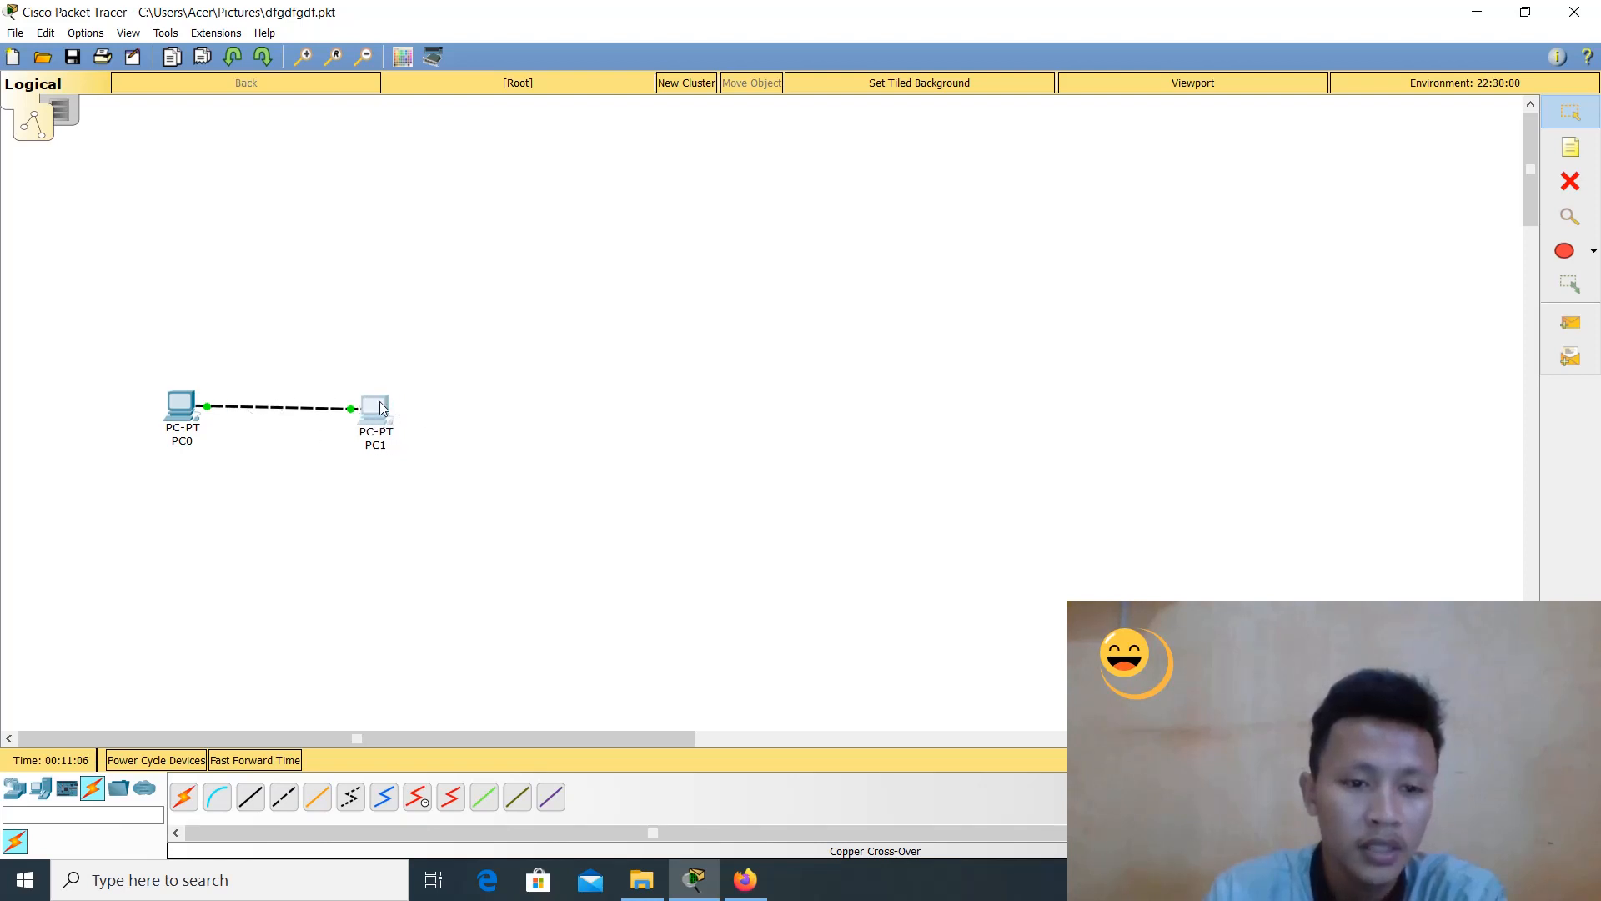
left_click_drag(379, 414, 400, 412)
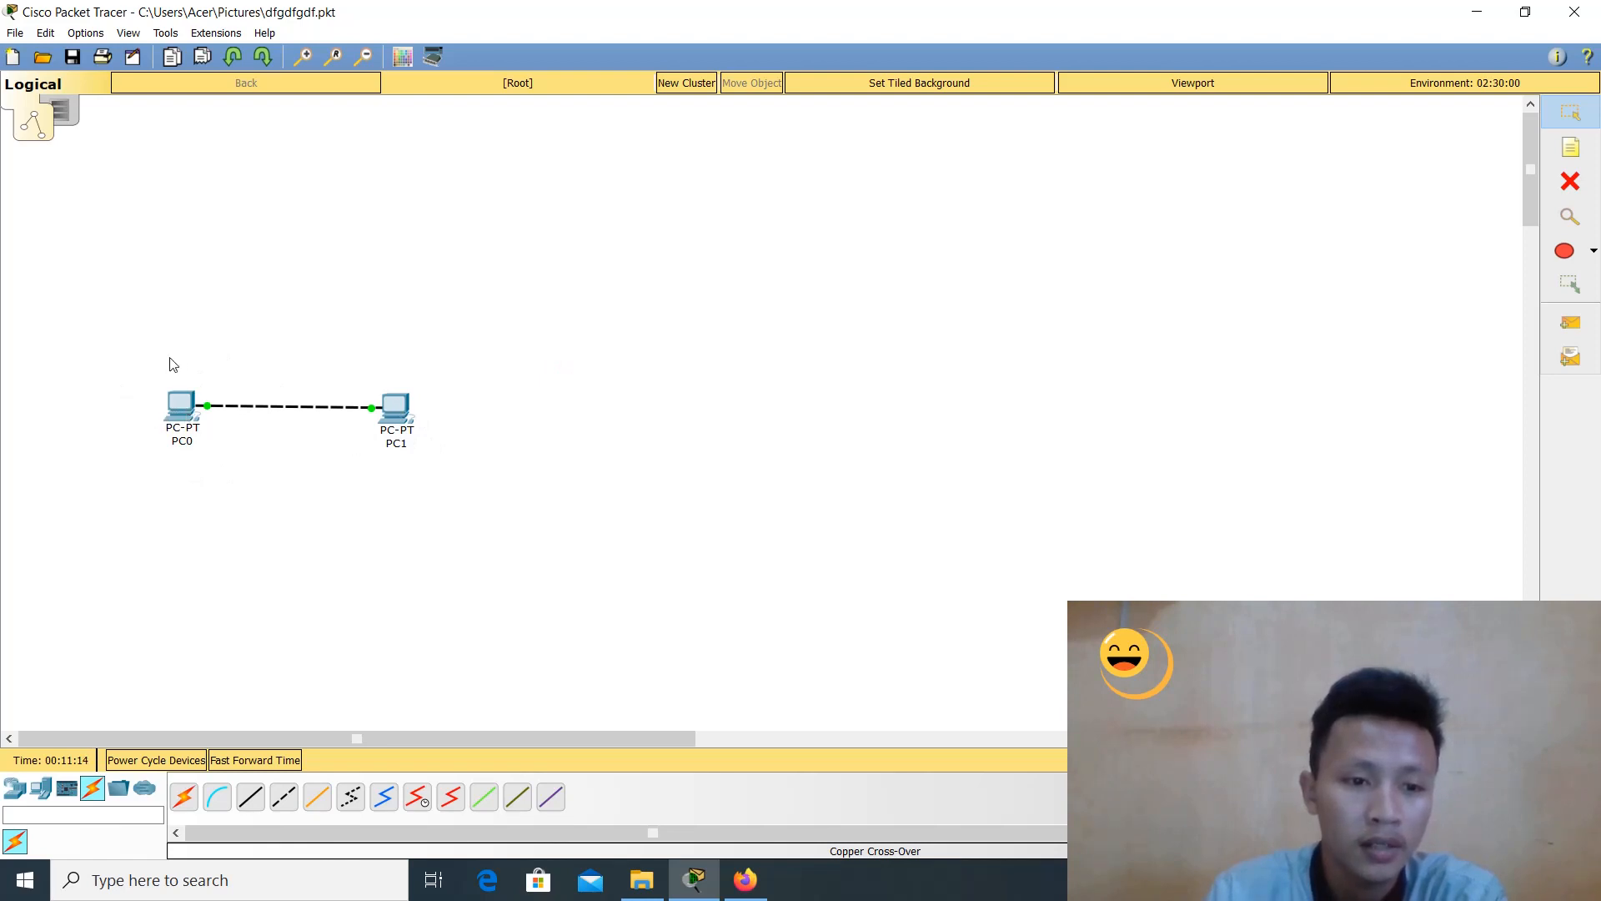
left_click_drag(143, 334, 421, 533)
left_click(468, 464)
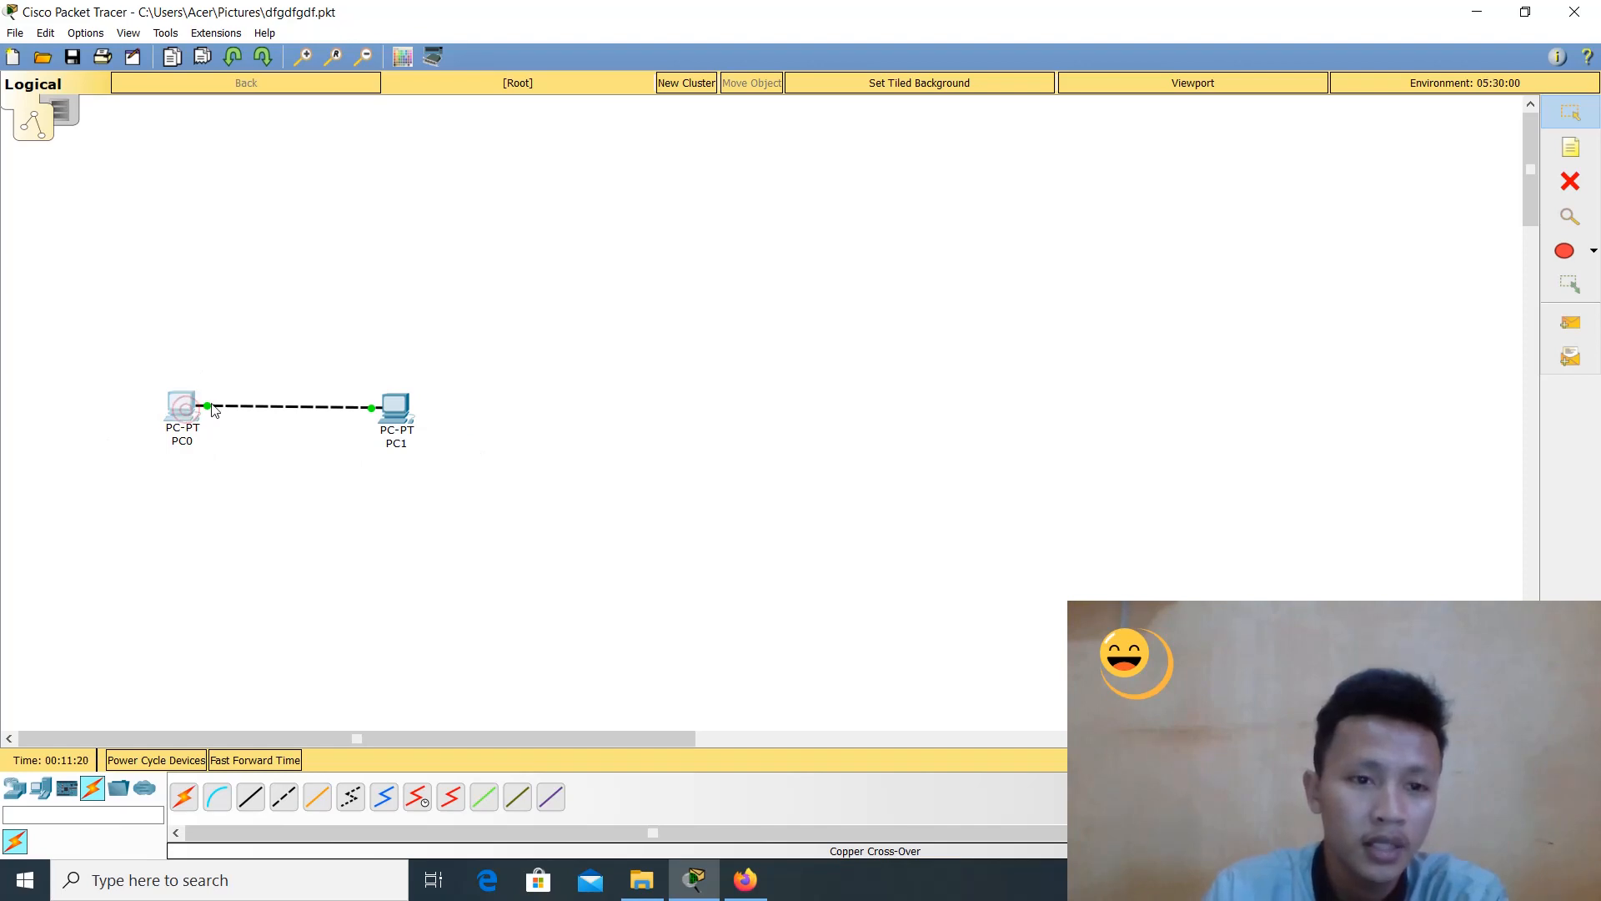
Open PC0's IP Configuration and set its IPv4 addressing to Static
left_click(179, 409)
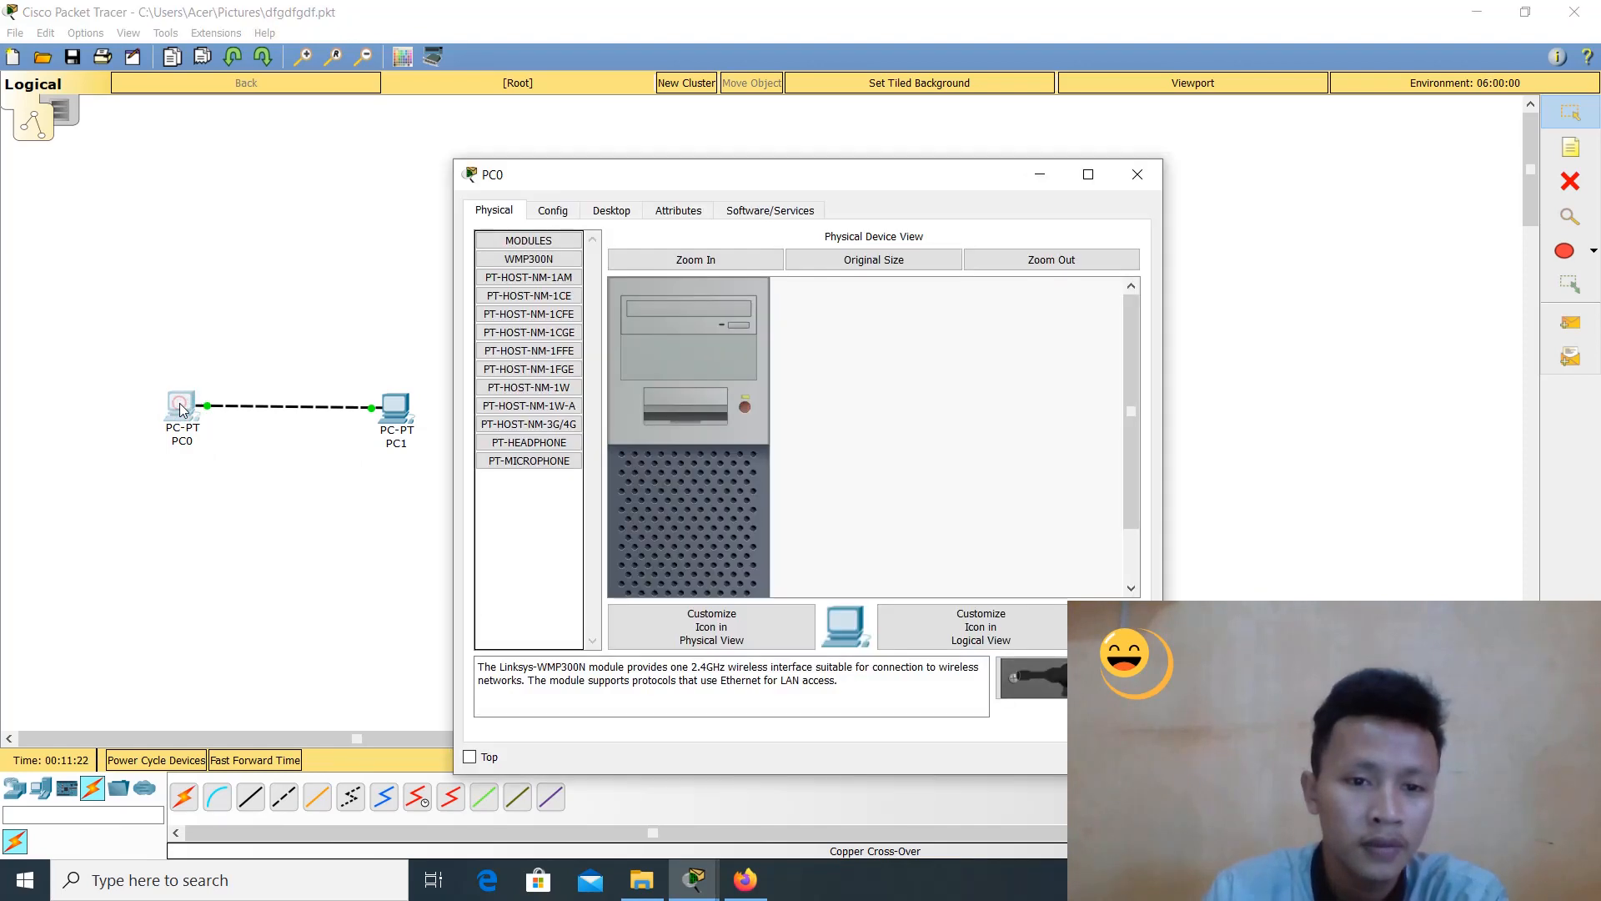
left_click(612, 210)
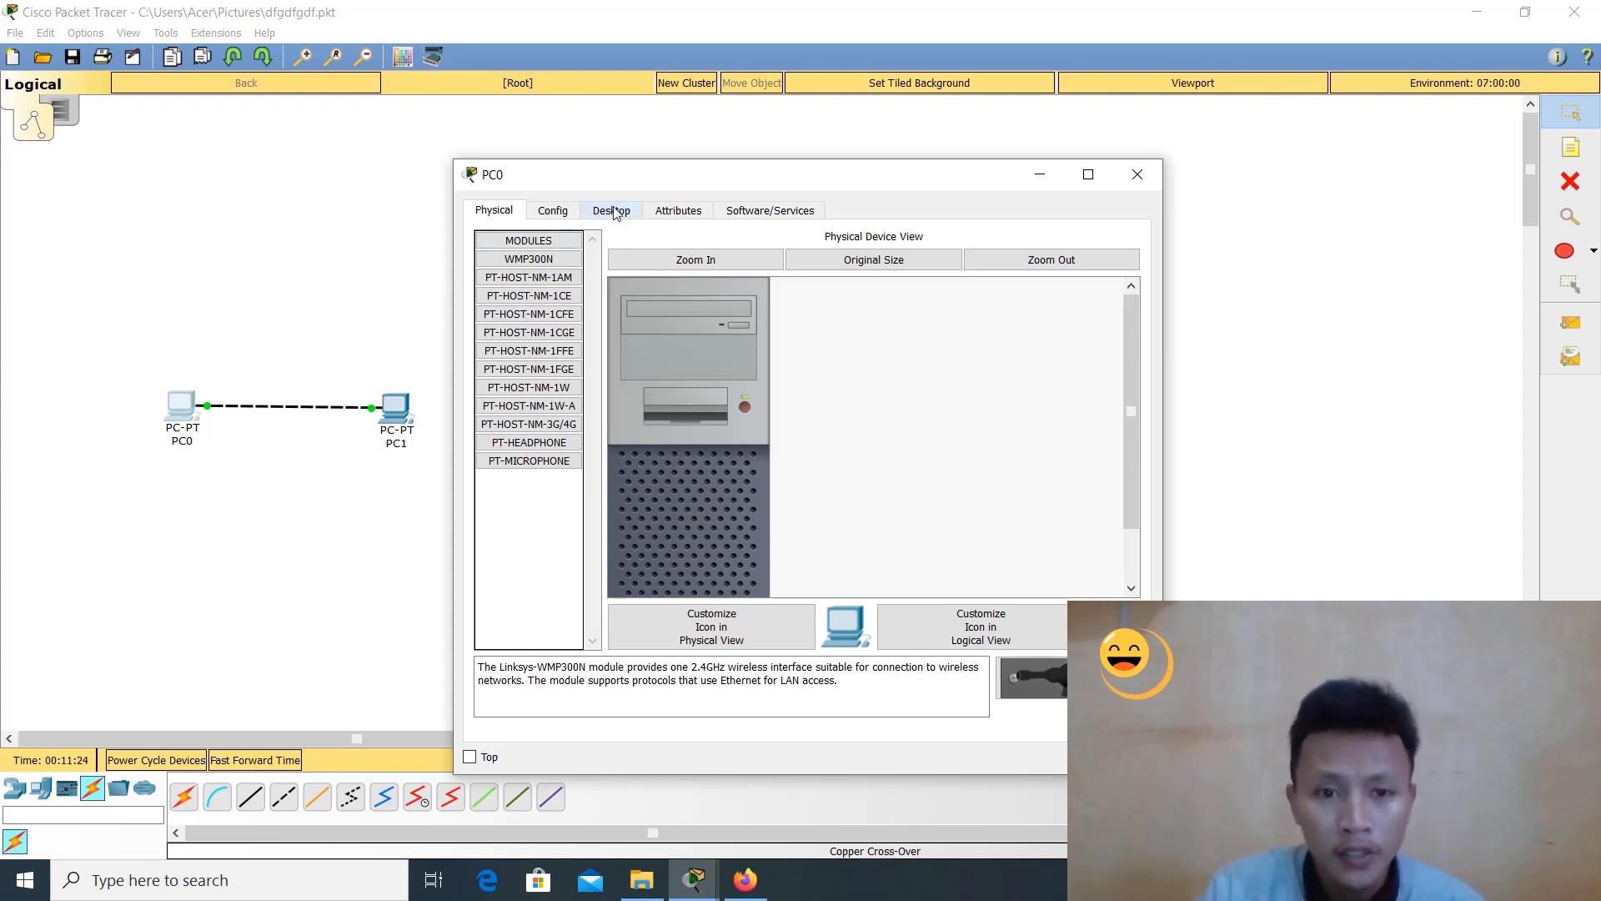
left_click(544, 284)
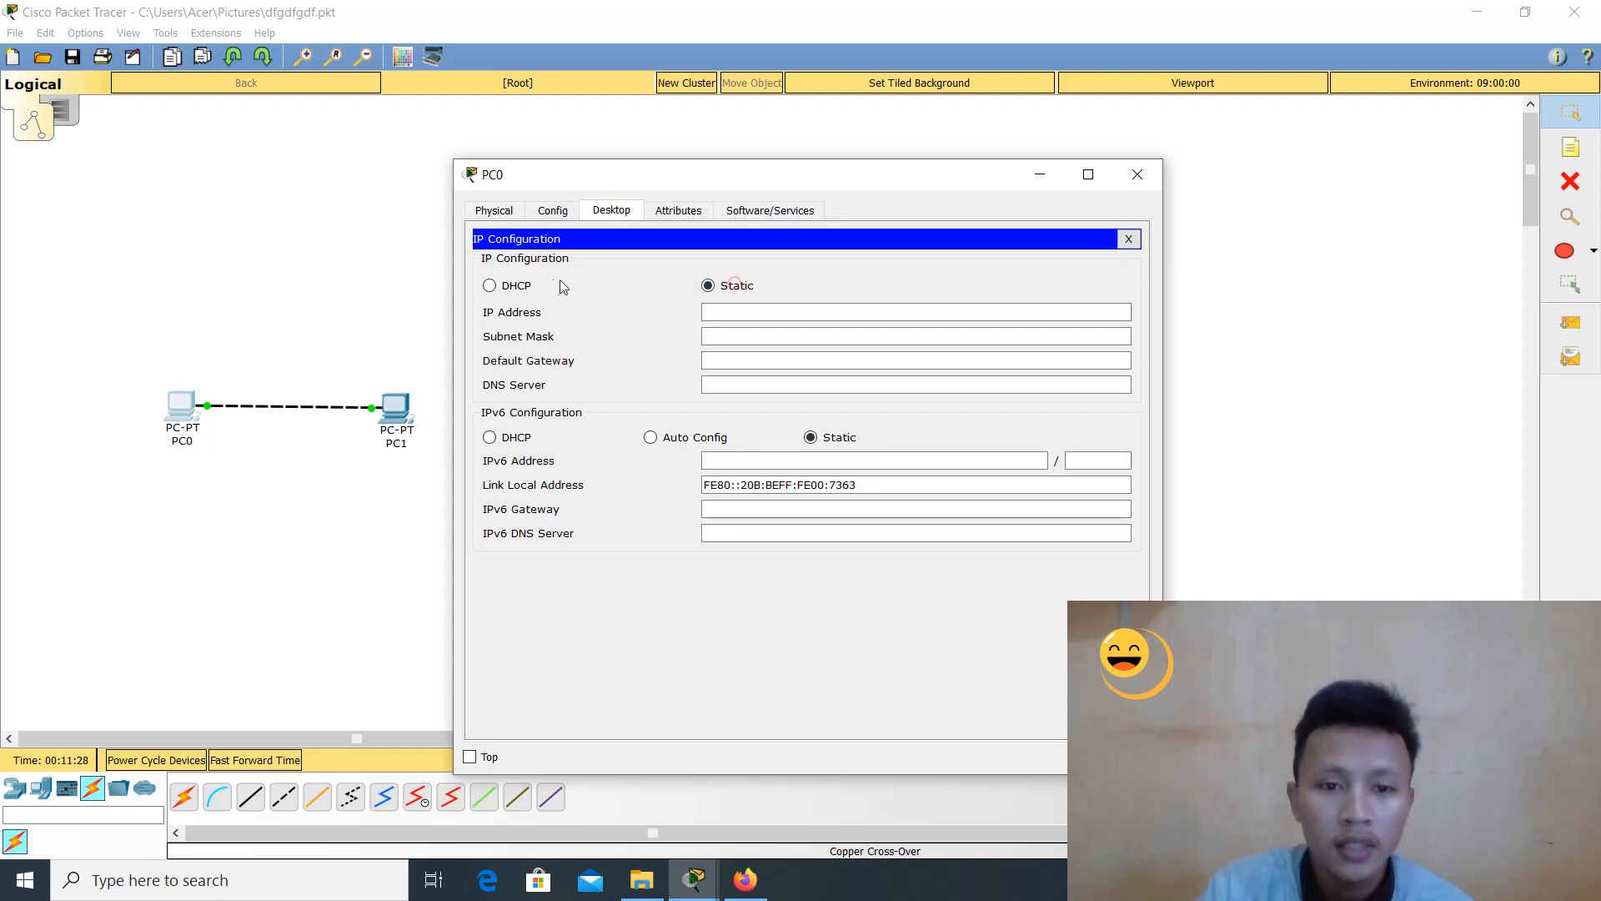
left_click(490, 286)
left_click(709, 286)
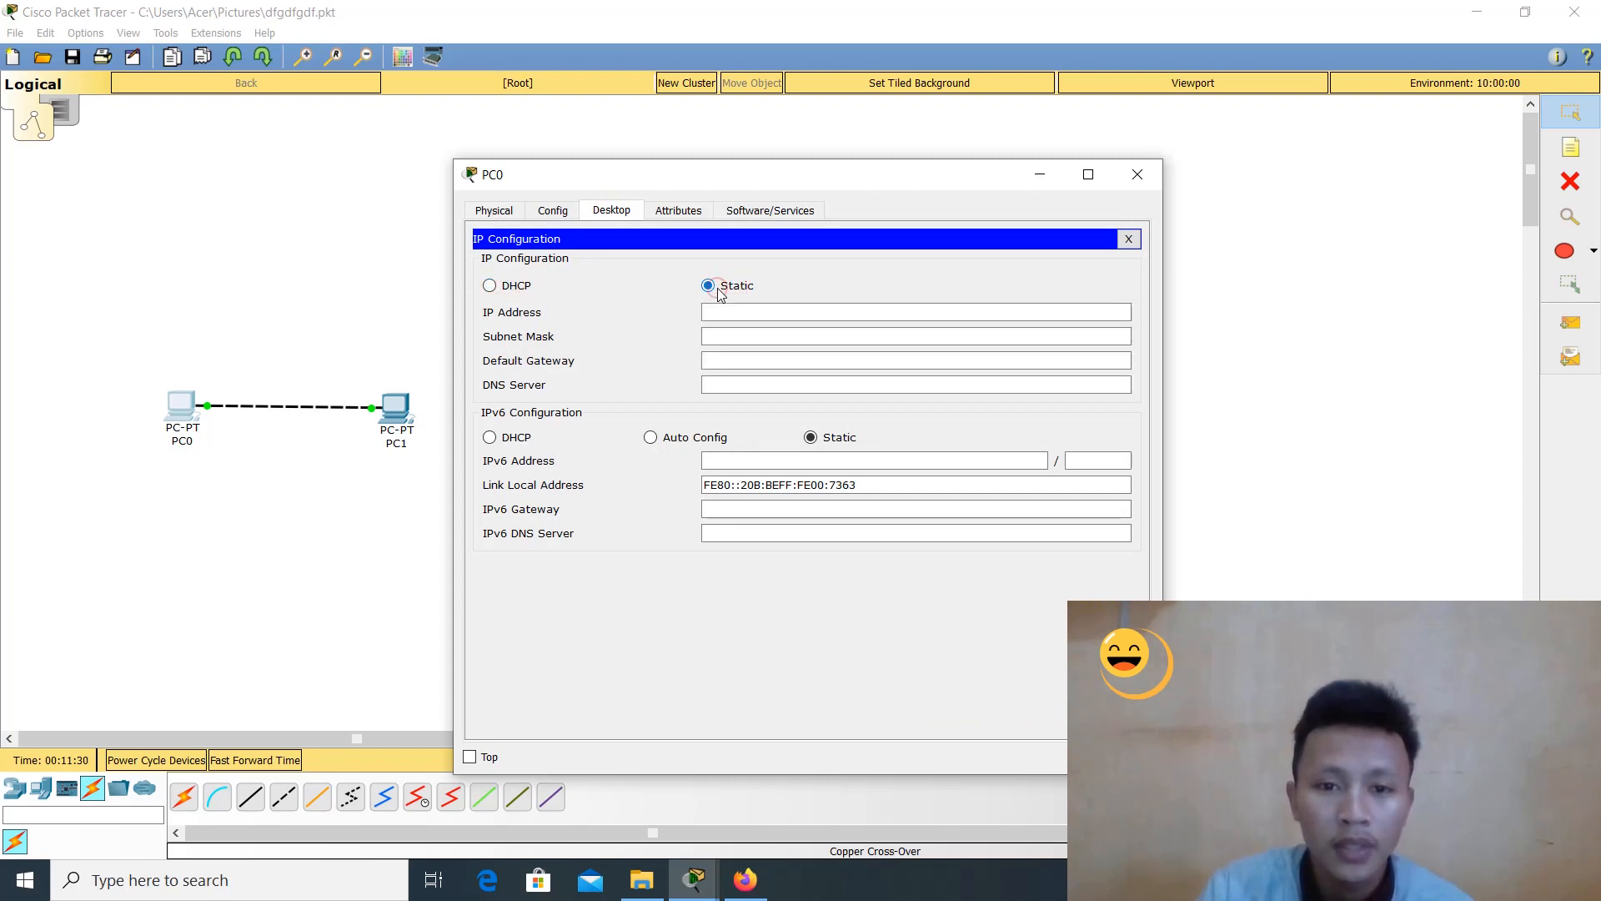
Give PC0 the IP address 192.168.1.1 with subnet mask 255.255.255.0 and close its window
left_click(738, 314)
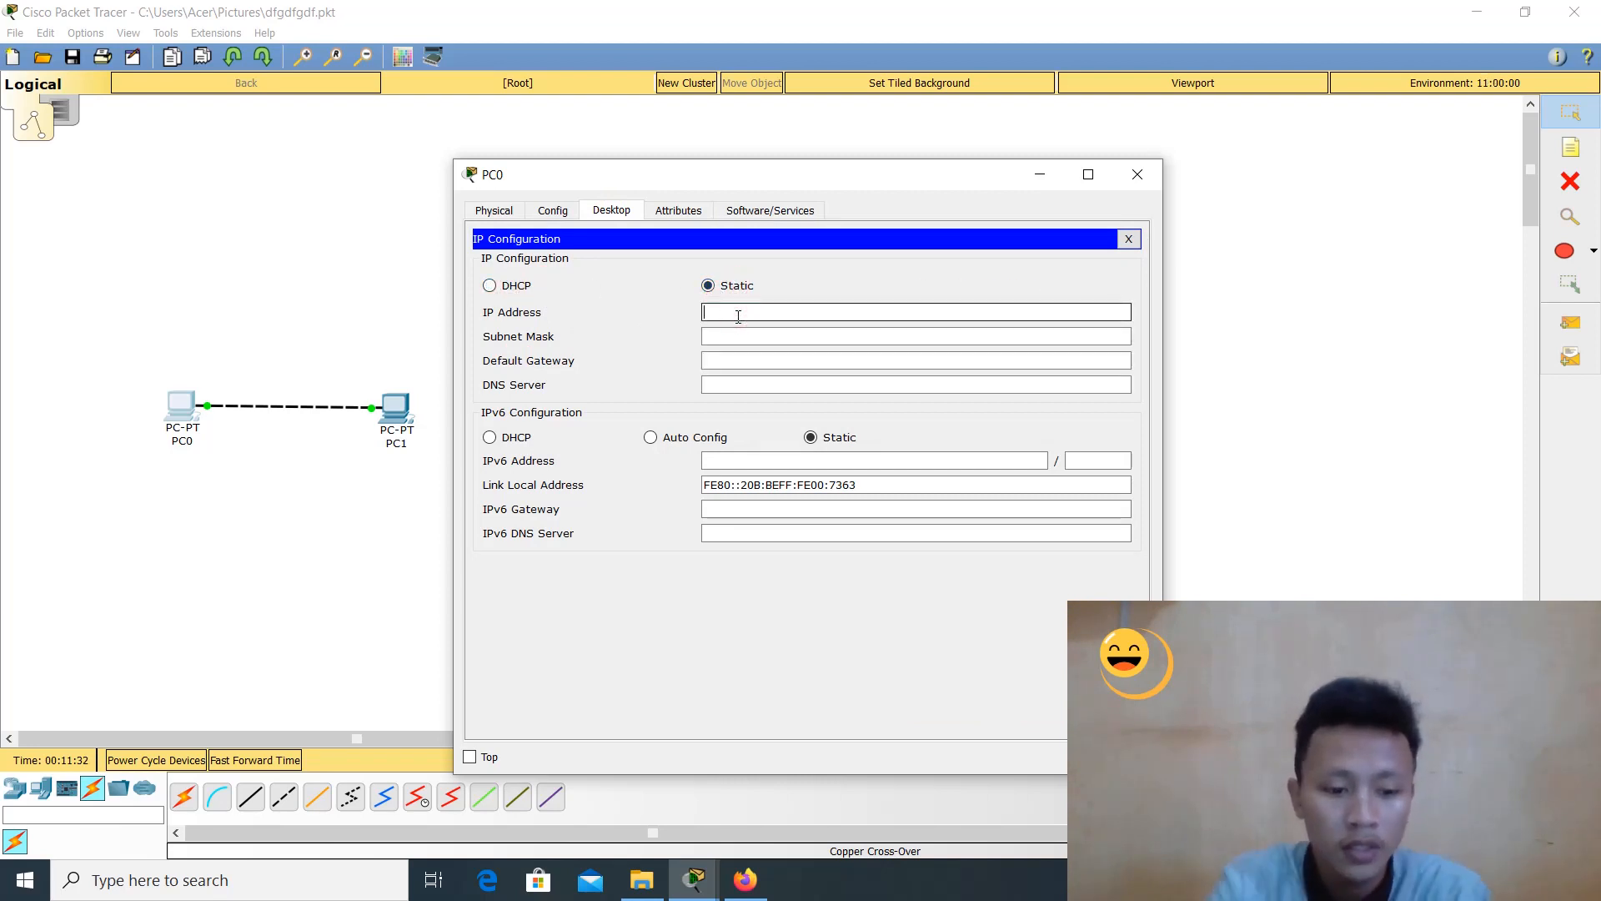
type("192")
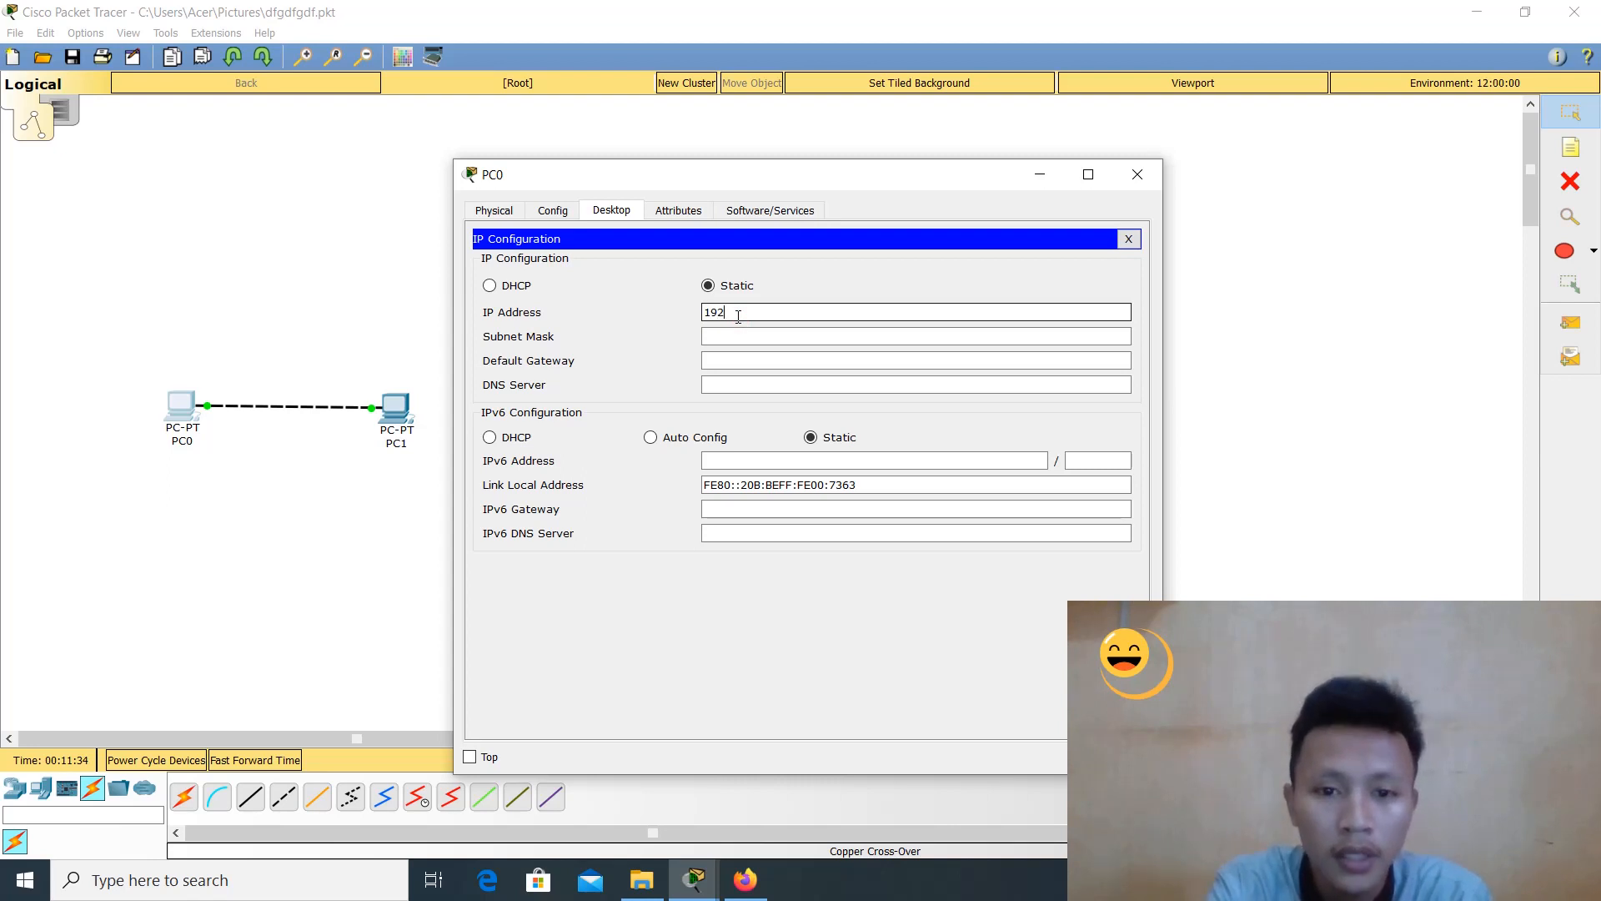
type(".1")
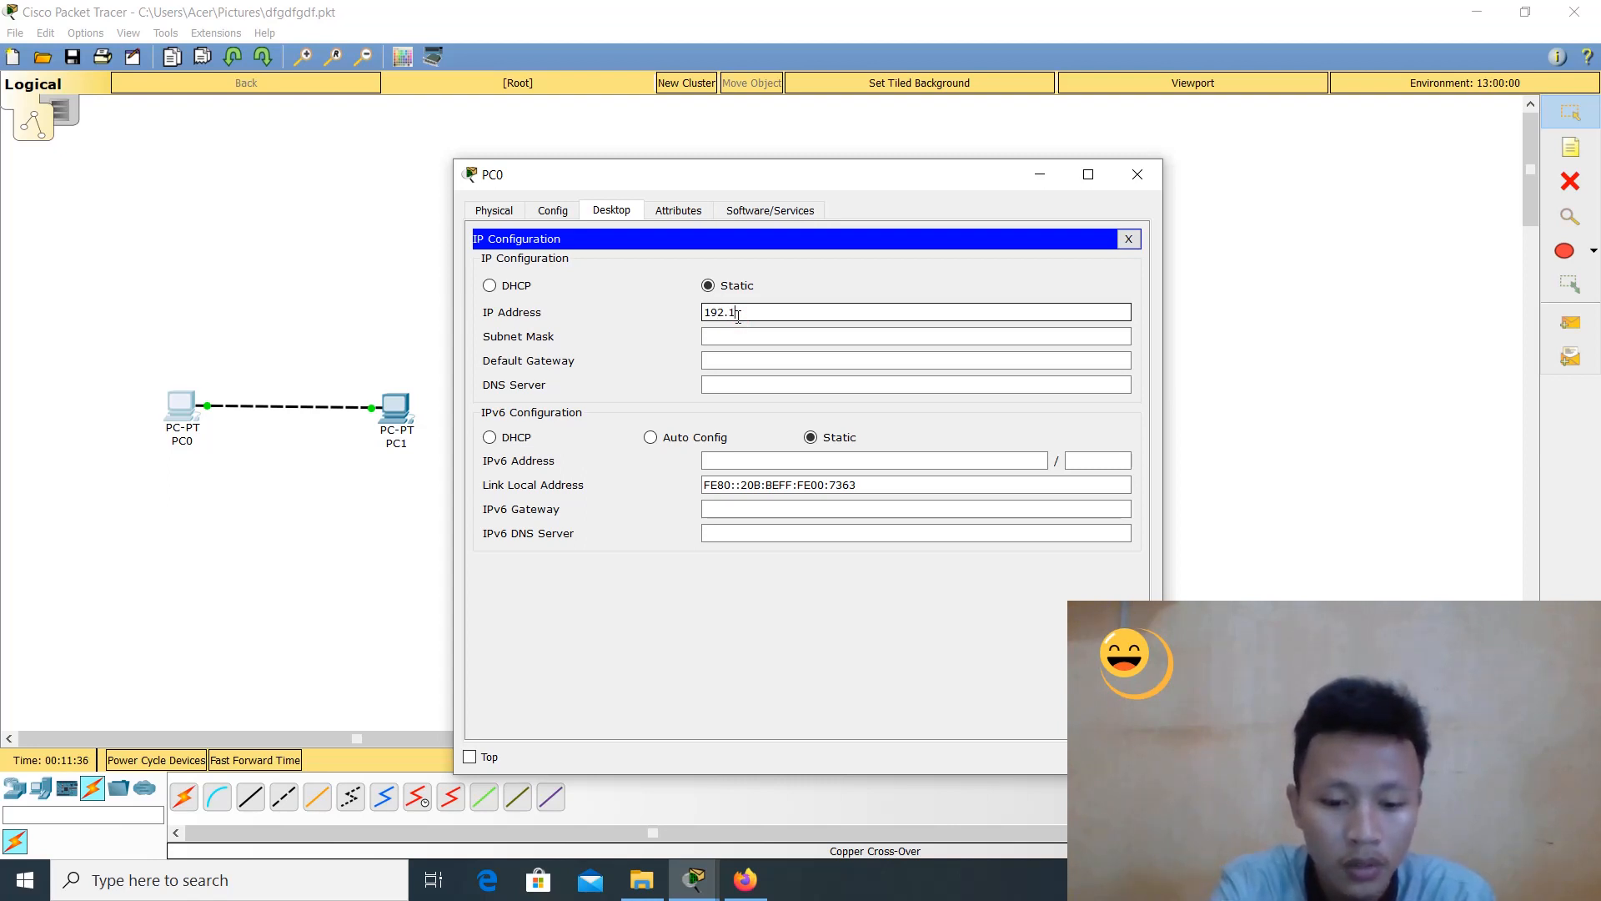
type("68.1.1")
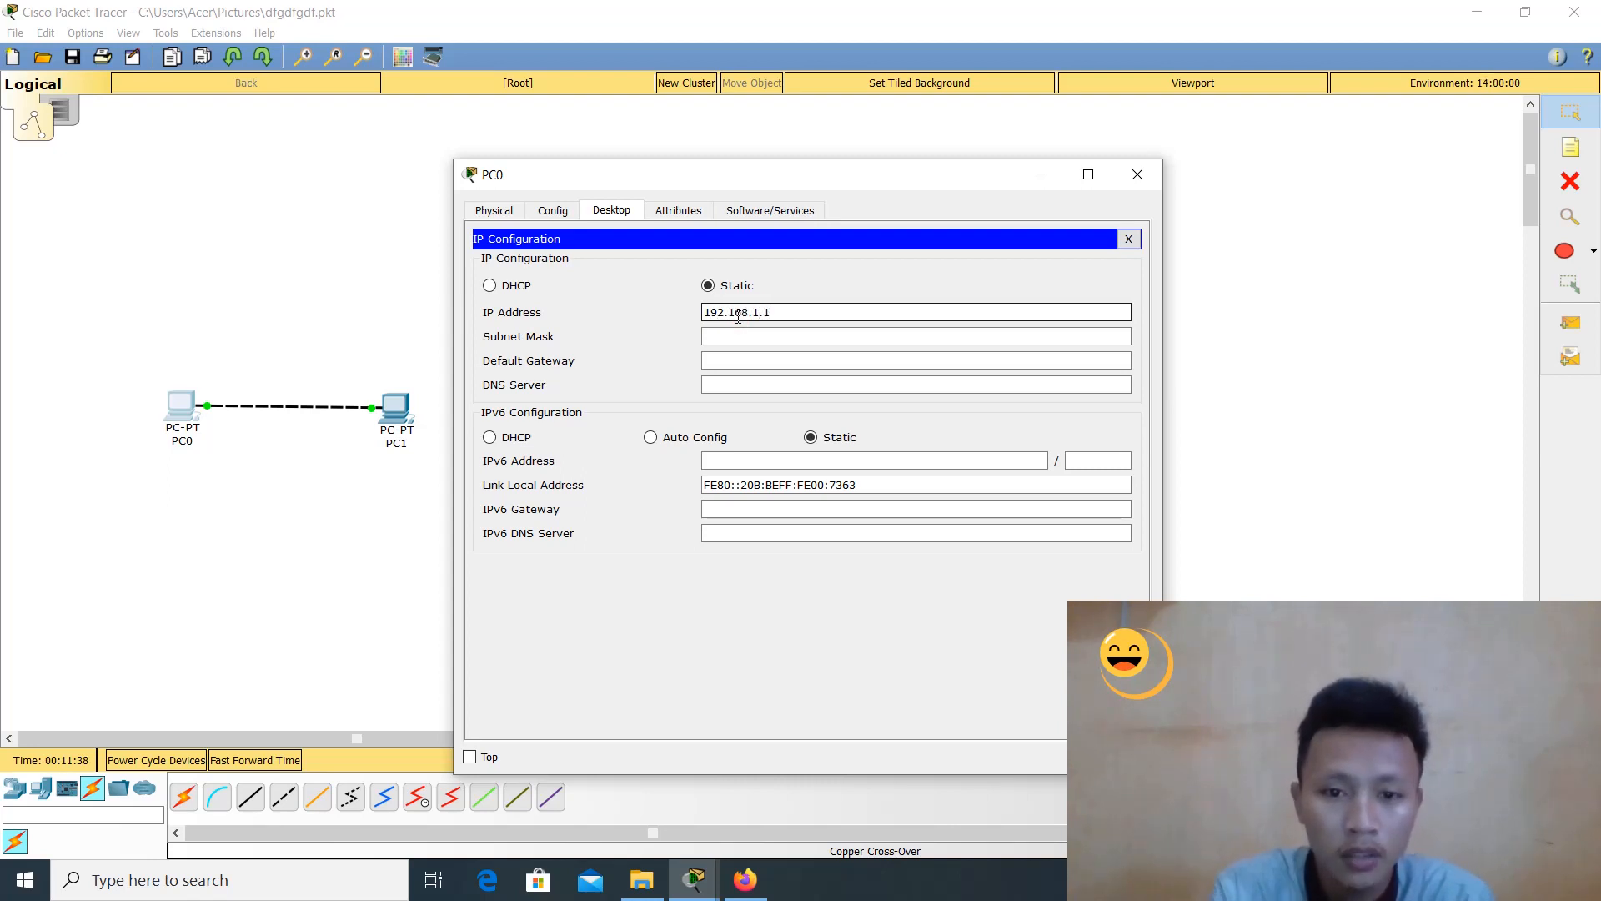
left_click_drag(788, 314, 706, 309)
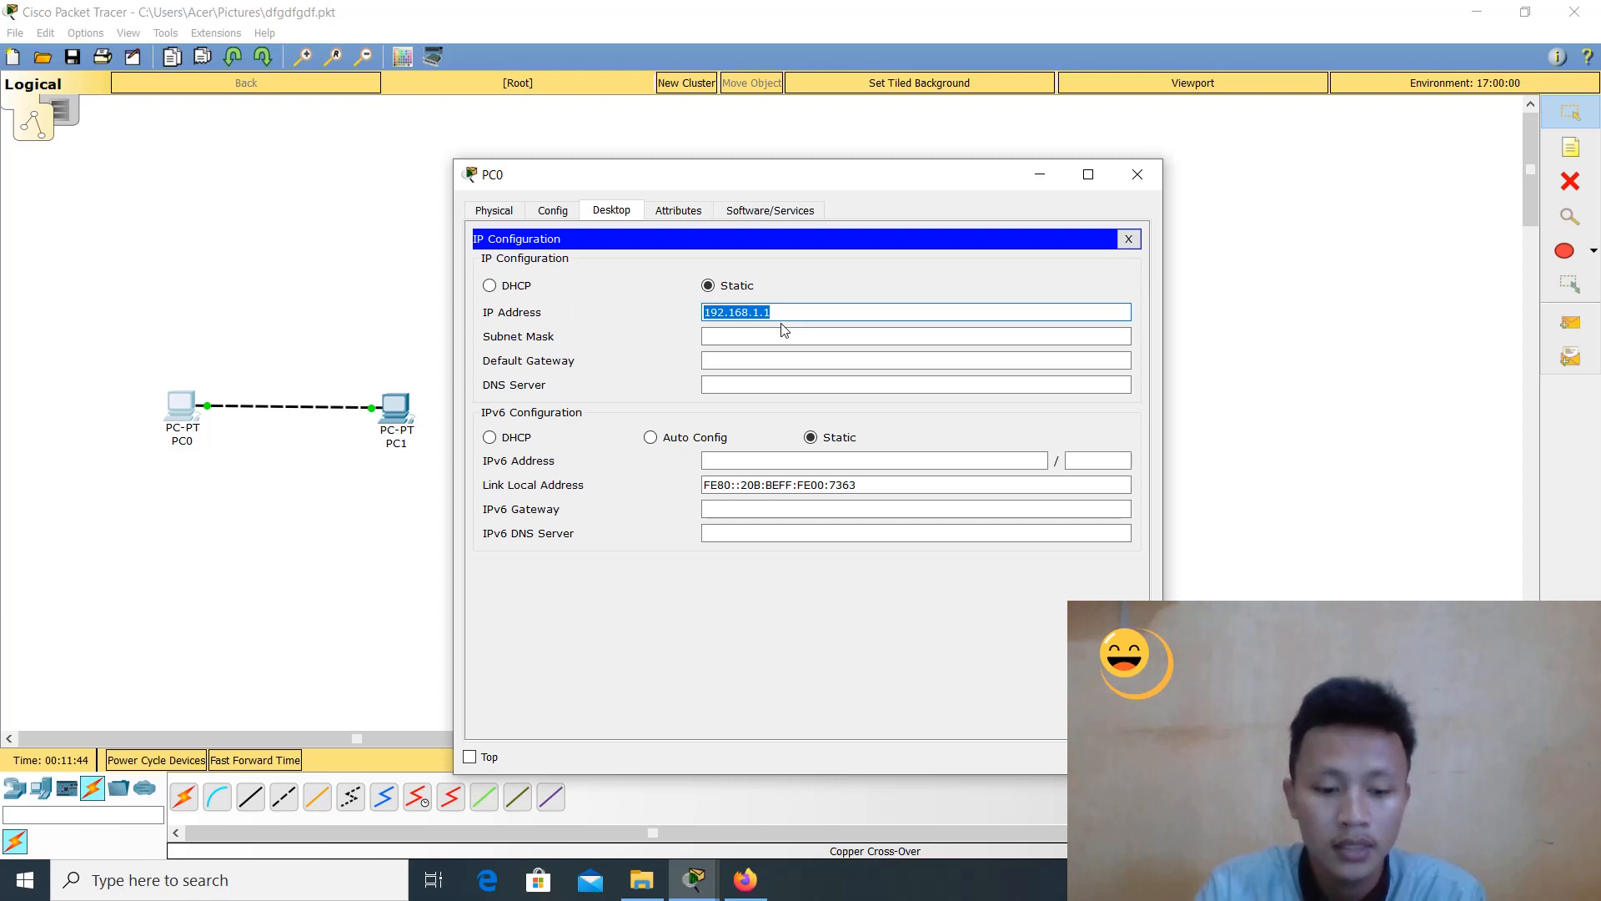
key("Tab")
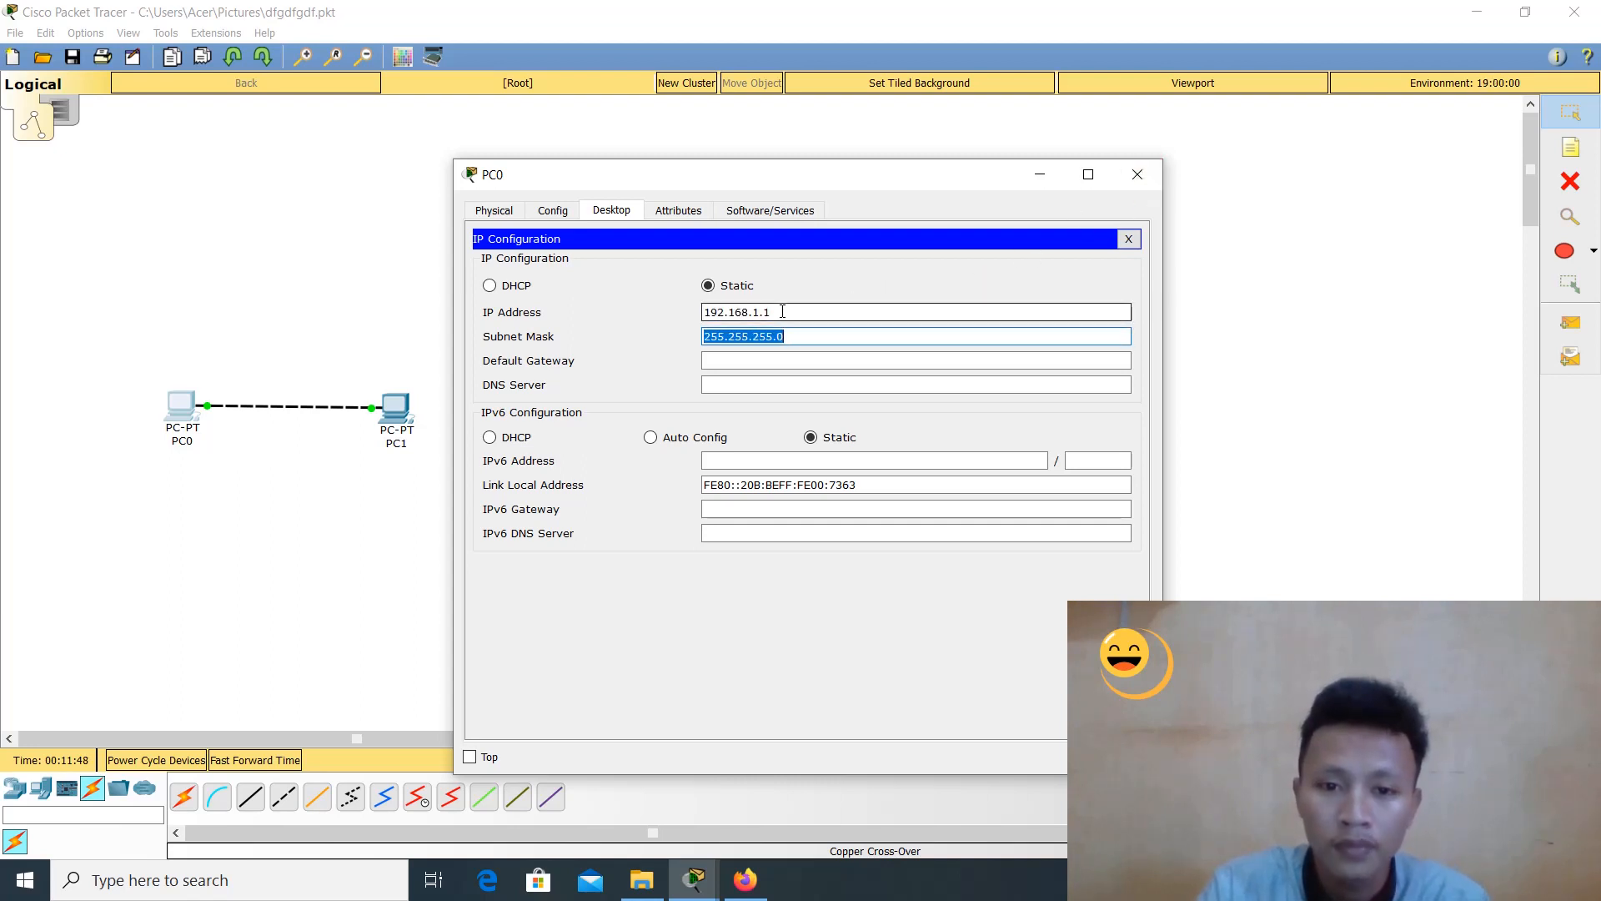
left_click_drag(783, 312, 703, 312)
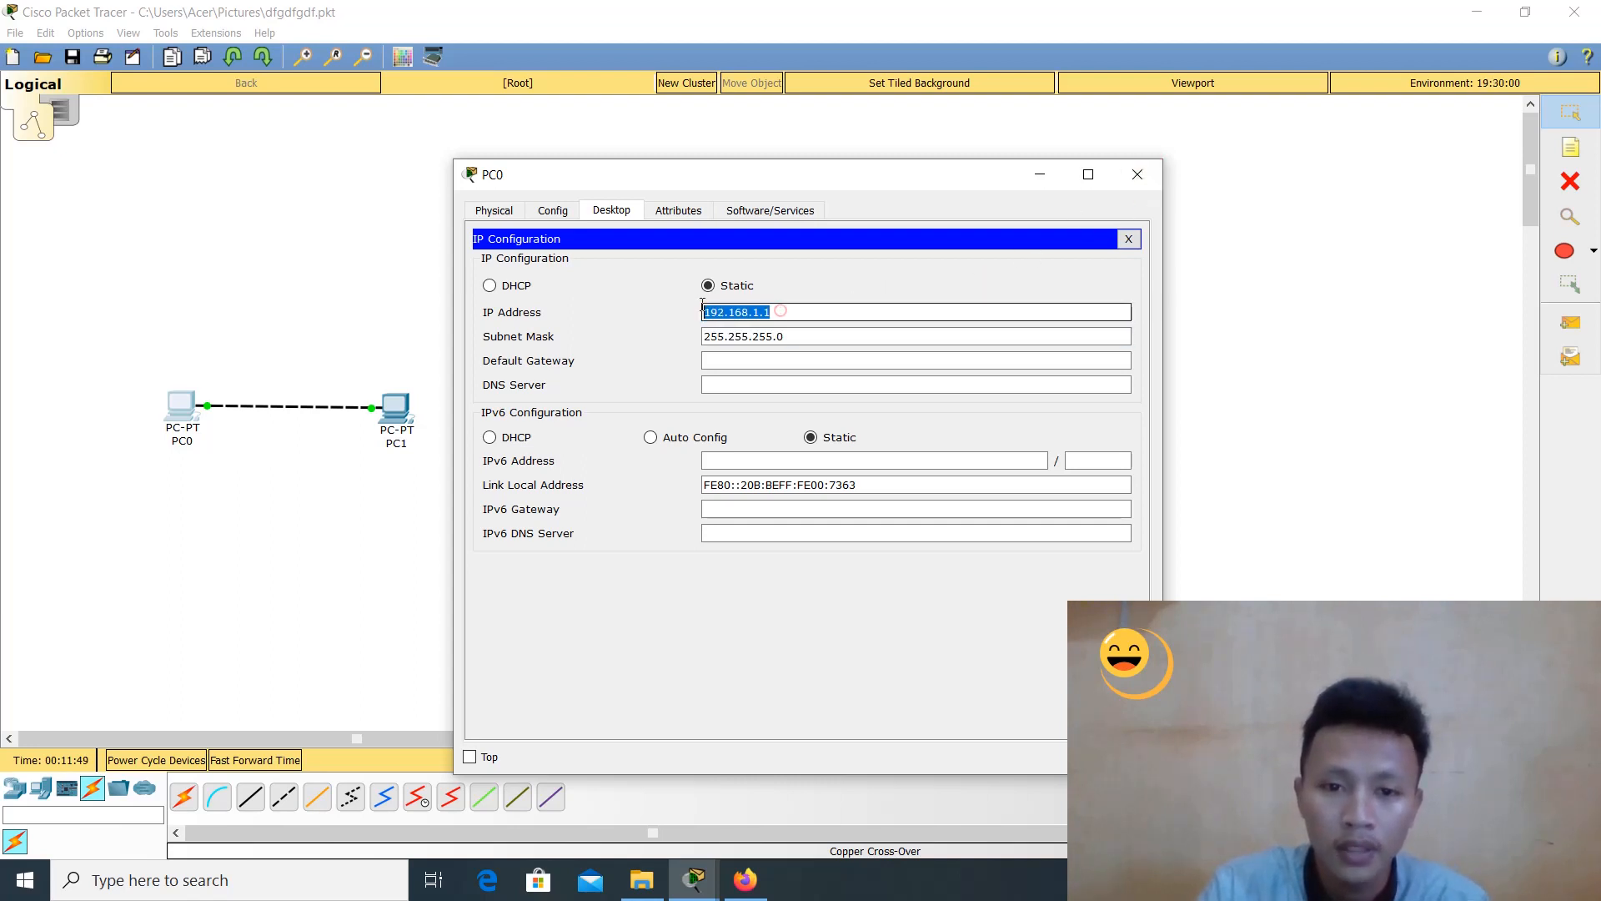
left_click(1139, 177)
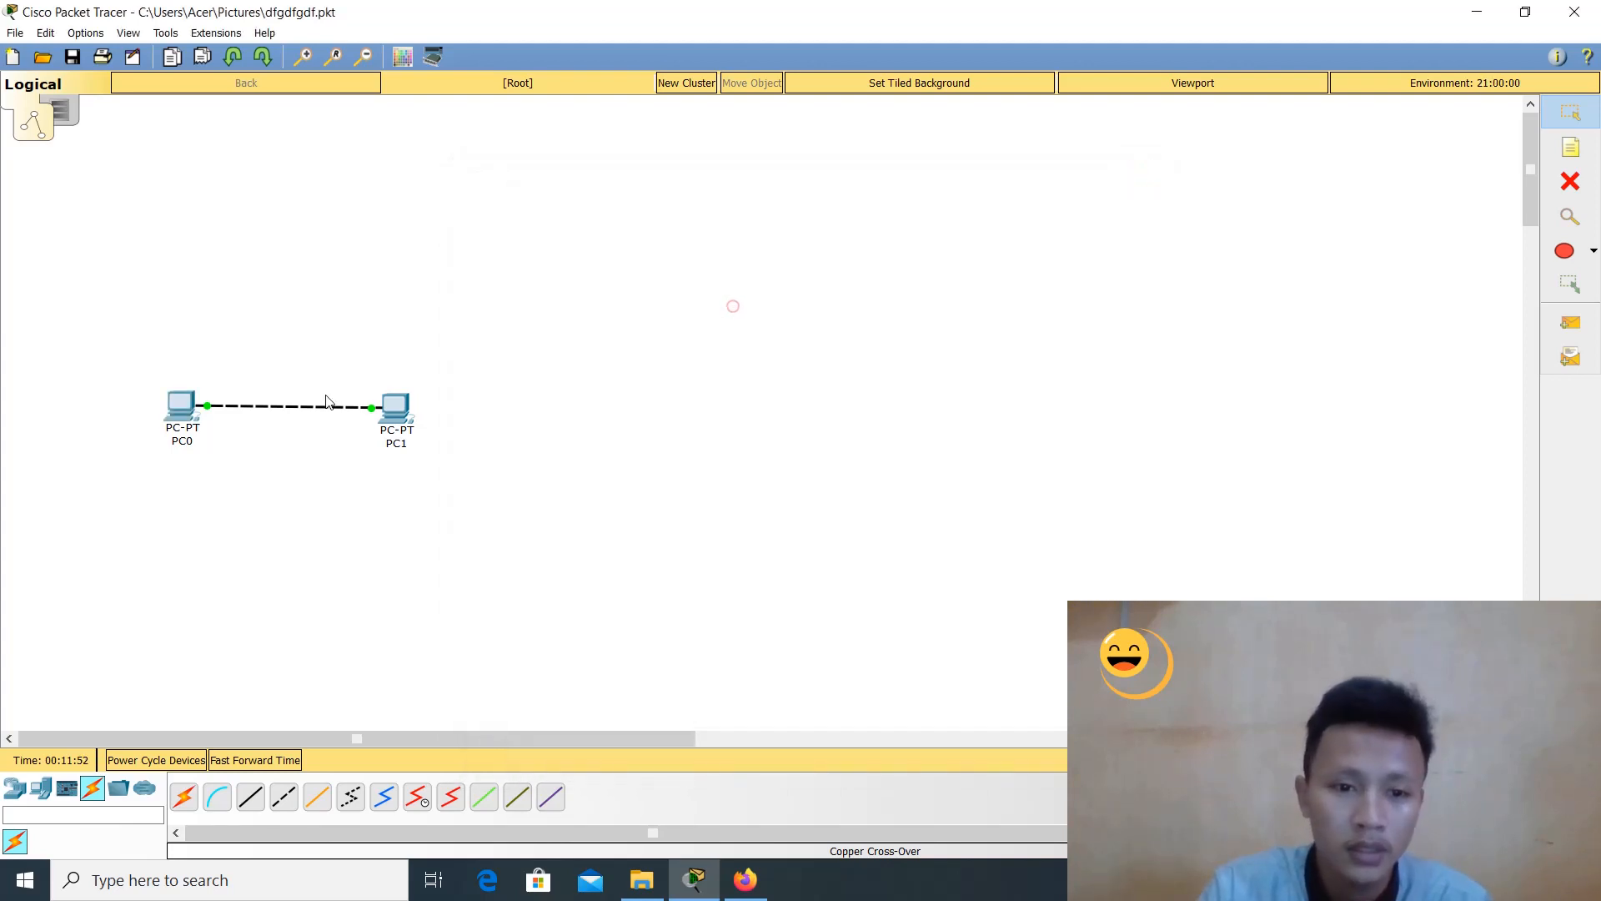
Give PC1 the static IP address 192.168.1.2 with the default subnet mask and close its window
left_click(388, 415)
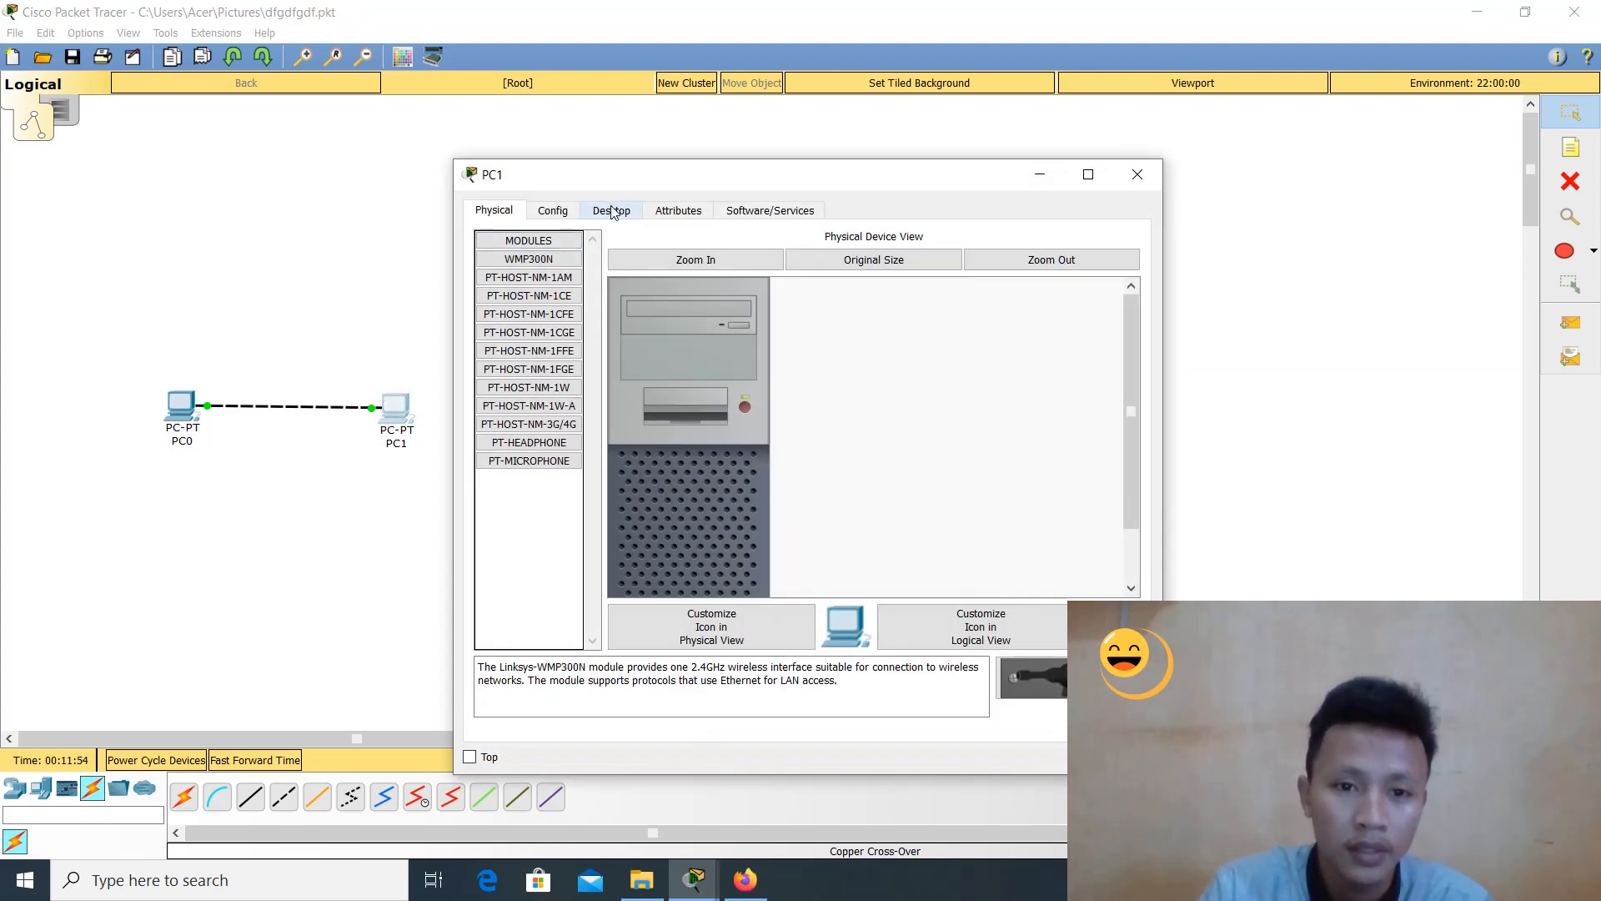
left_click(611, 211)
left_click(548, 269)
left_click(765, 312)
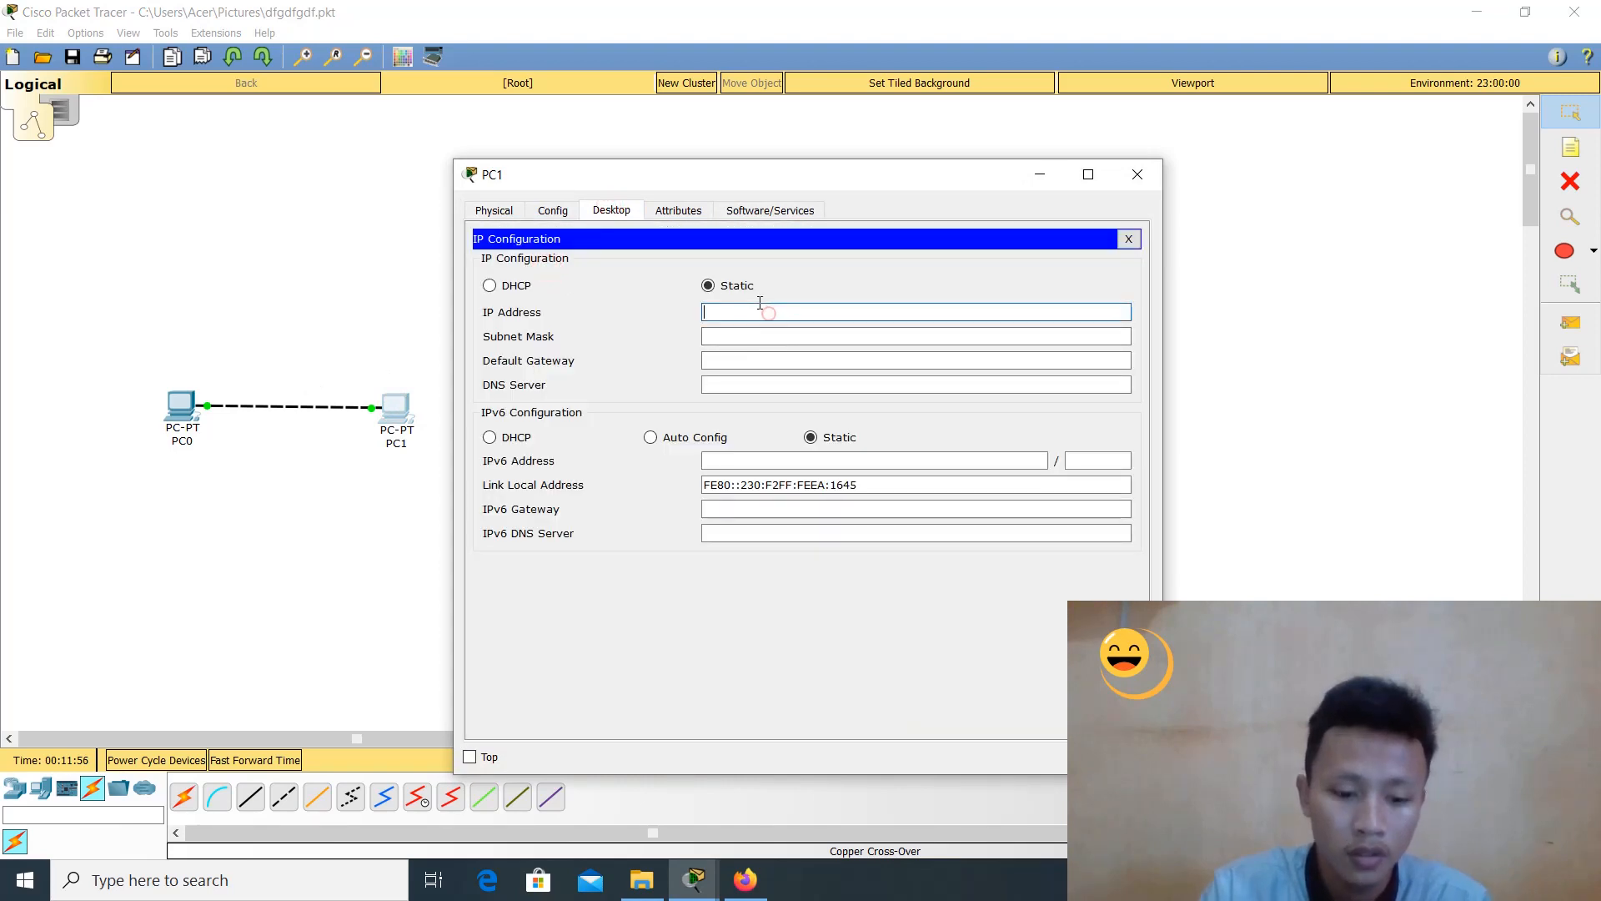
type("192.168.1")
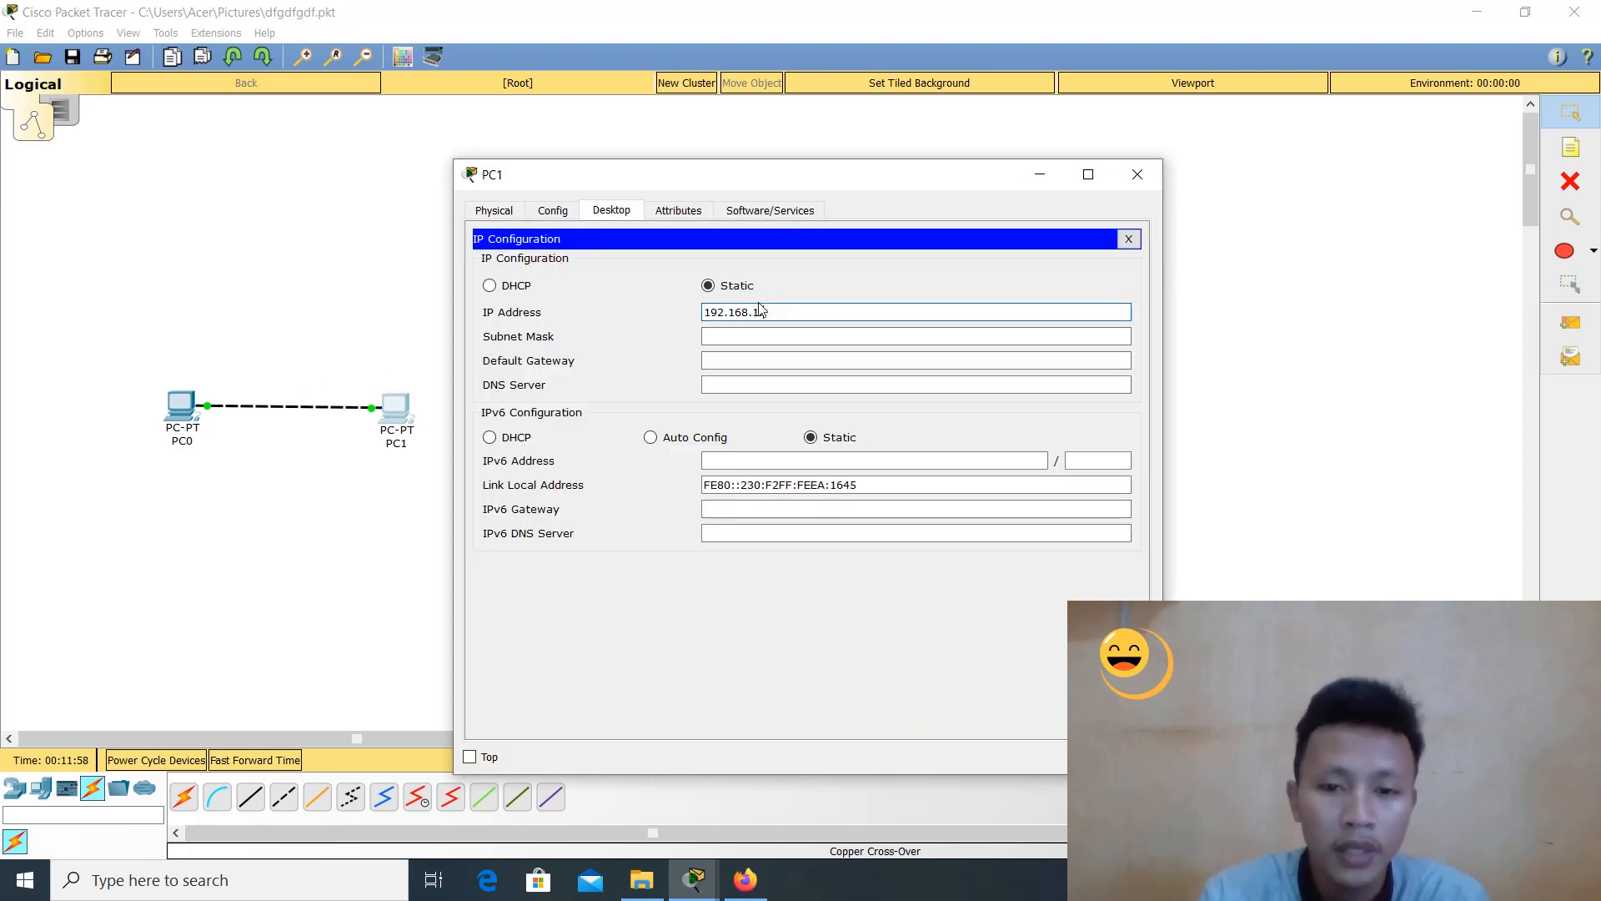
type(".2")
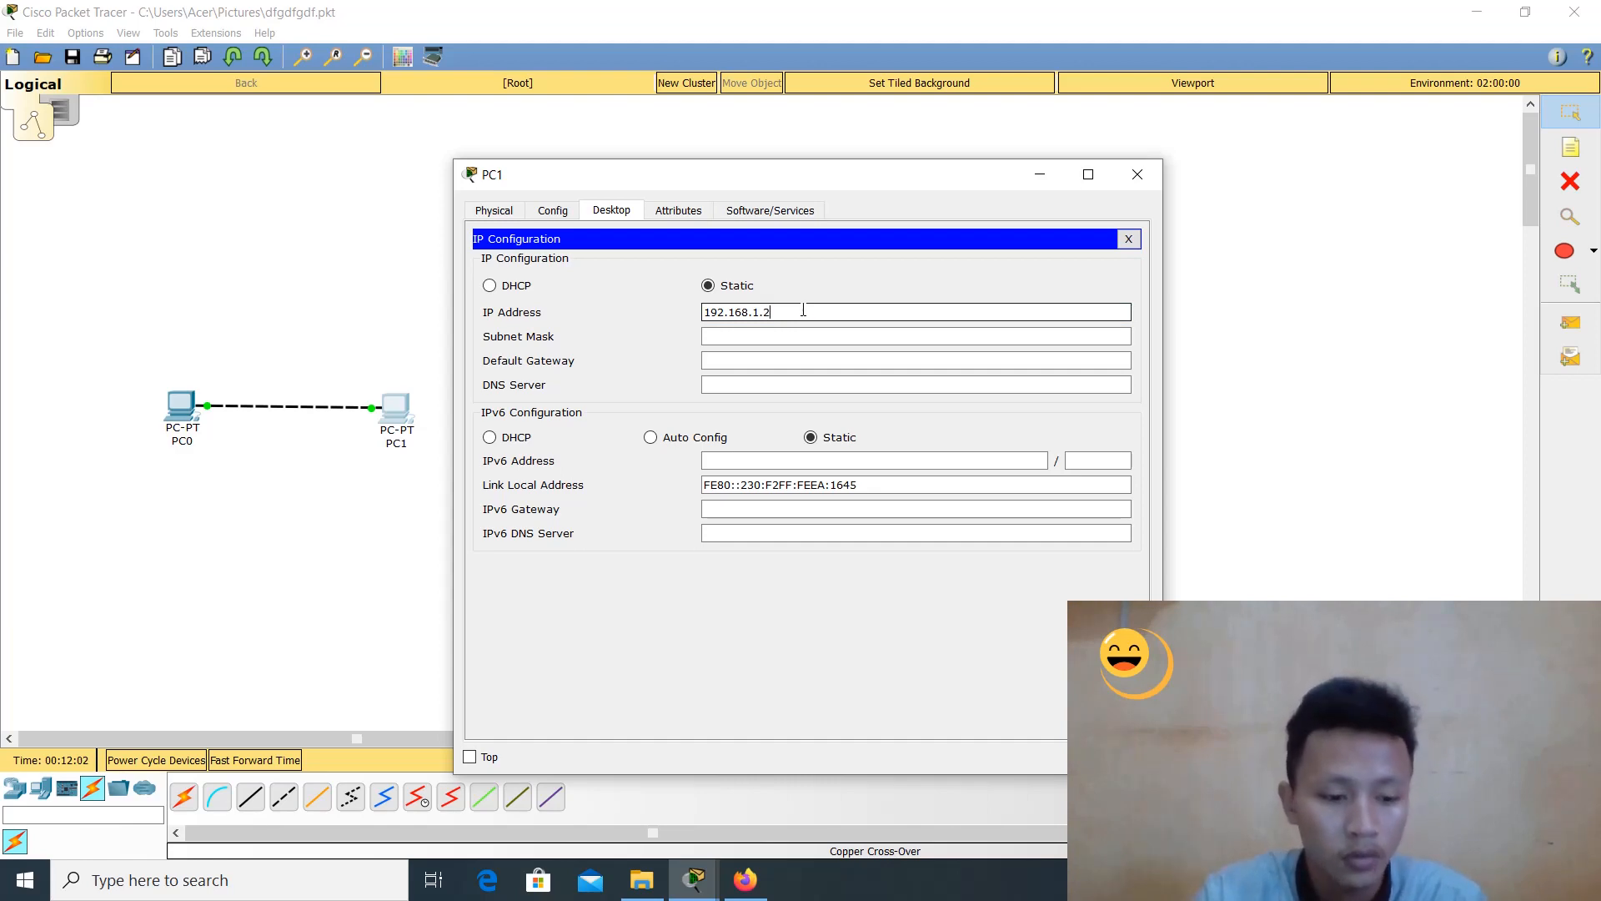
key("Tab")
left_click(1138, 174)
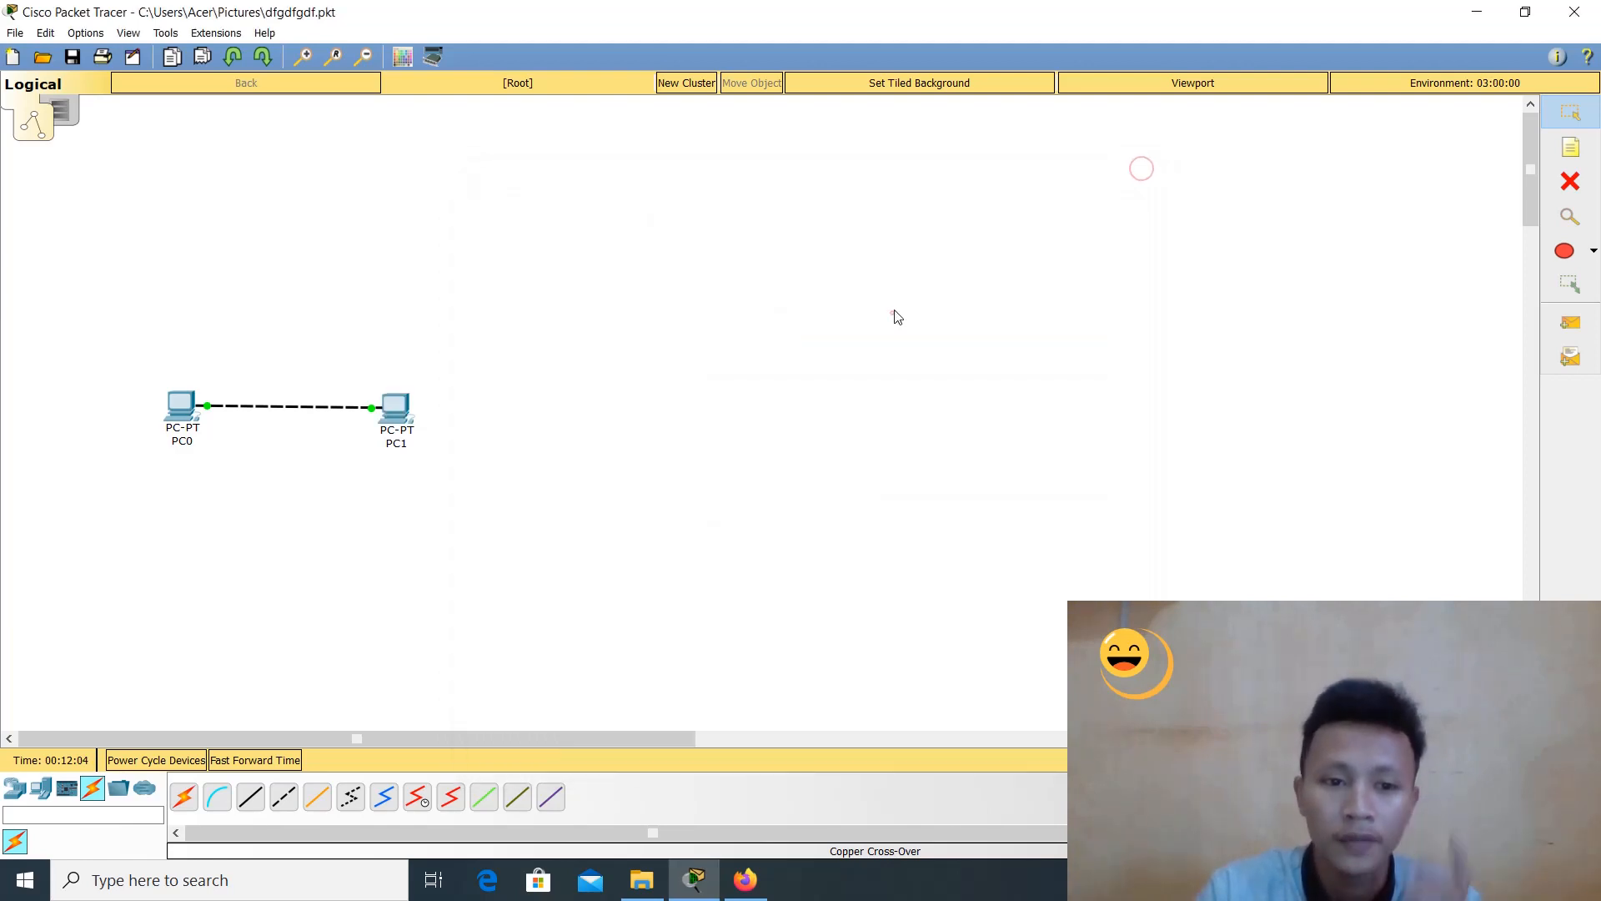
left_click_drag(42, 311, 484, 564)
left_click(684, 397)
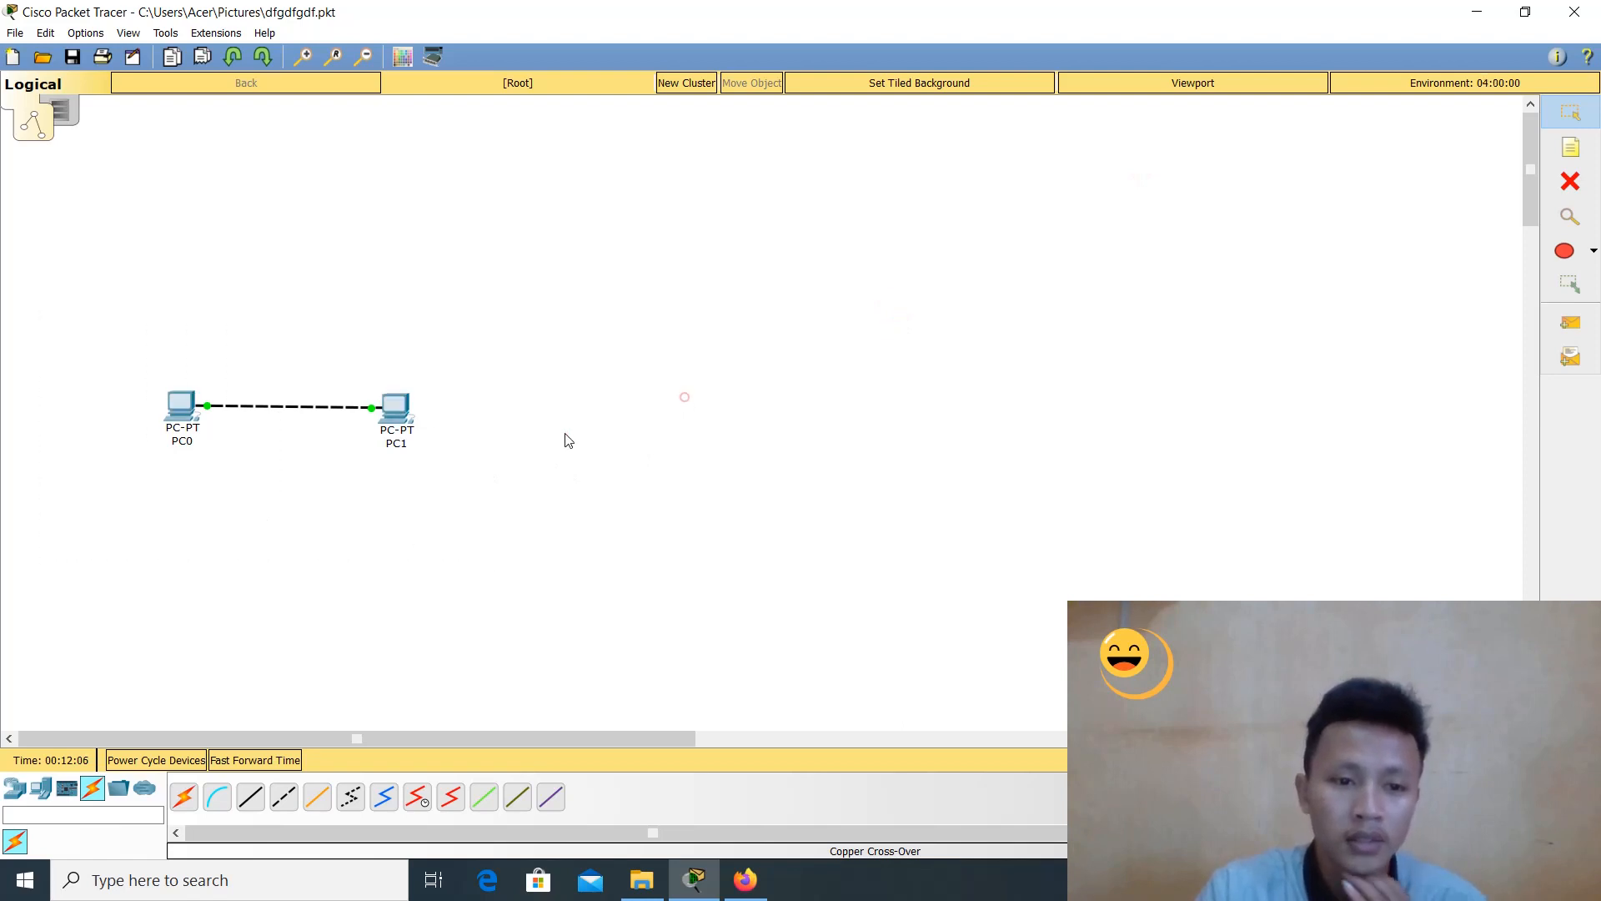
left_click_drag(87, 307, 438, 556)
left_click(530, 478)
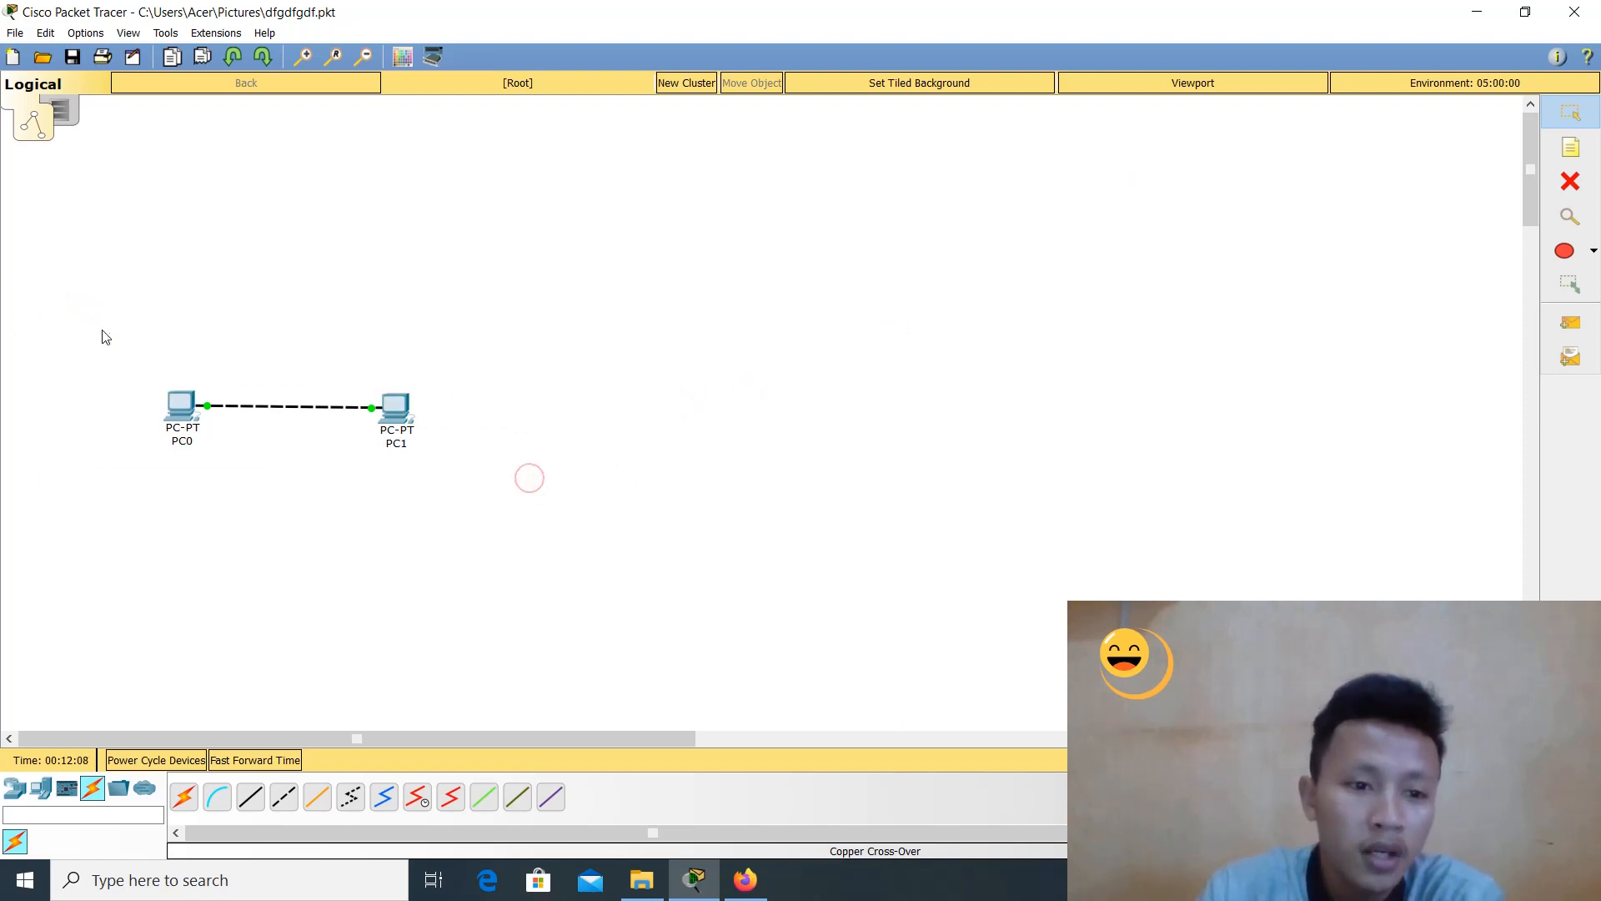
left_click_drag(103, 332, 448, 613)
left_click(490, 525)
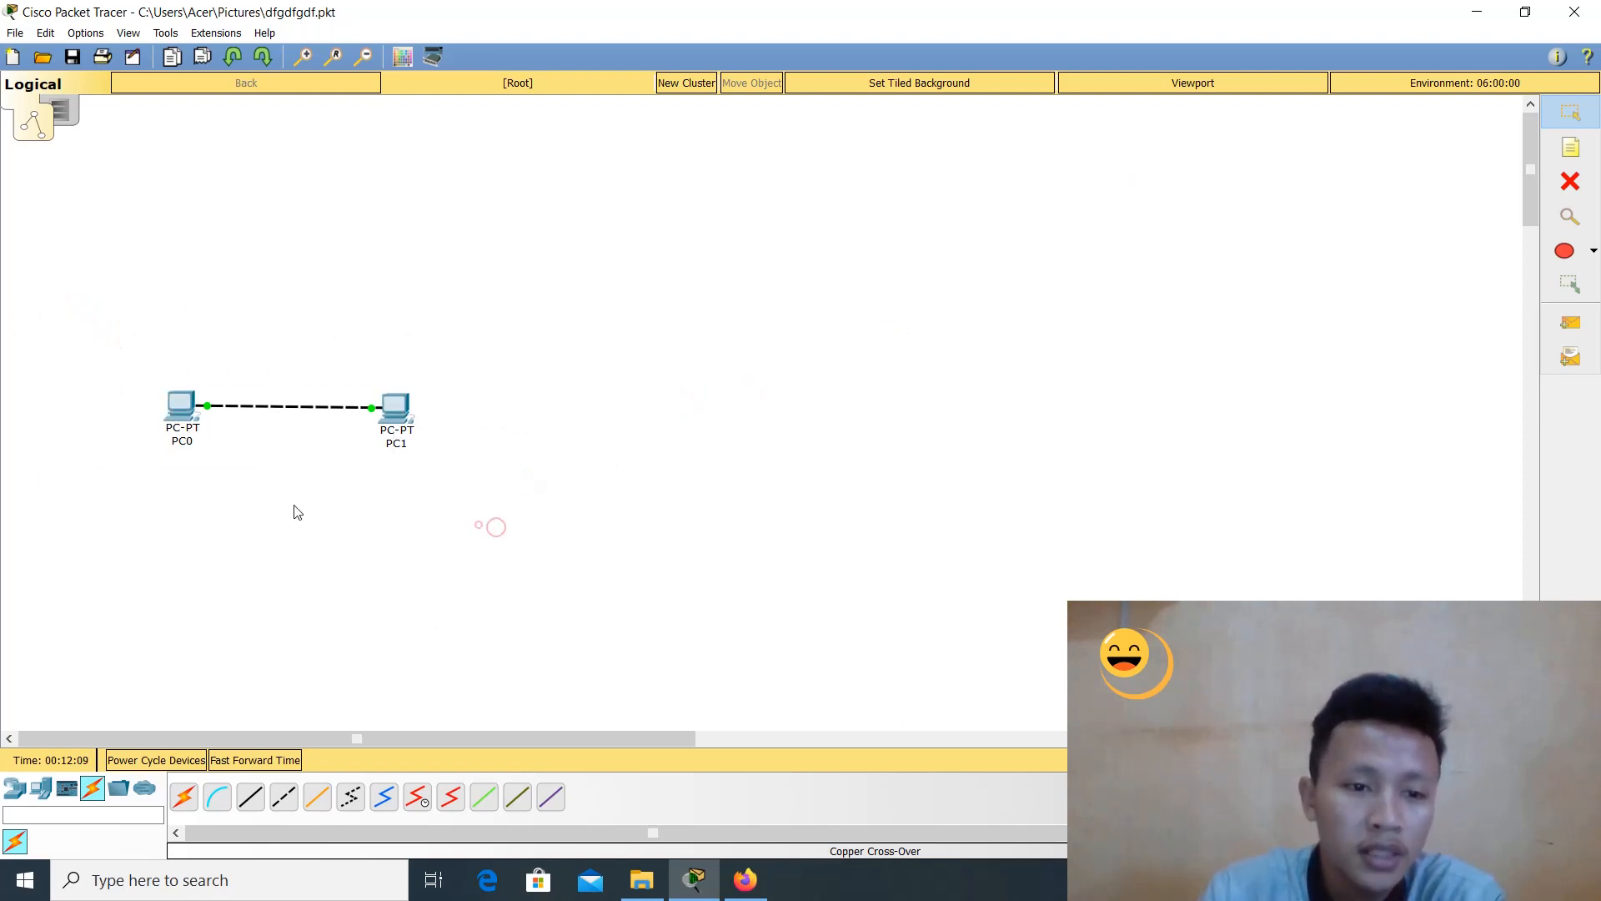
Ping 192.168.1.2 from PC0's Command Prompt and close PC0's window
left_click(185, 407)
left_click(904, 304)
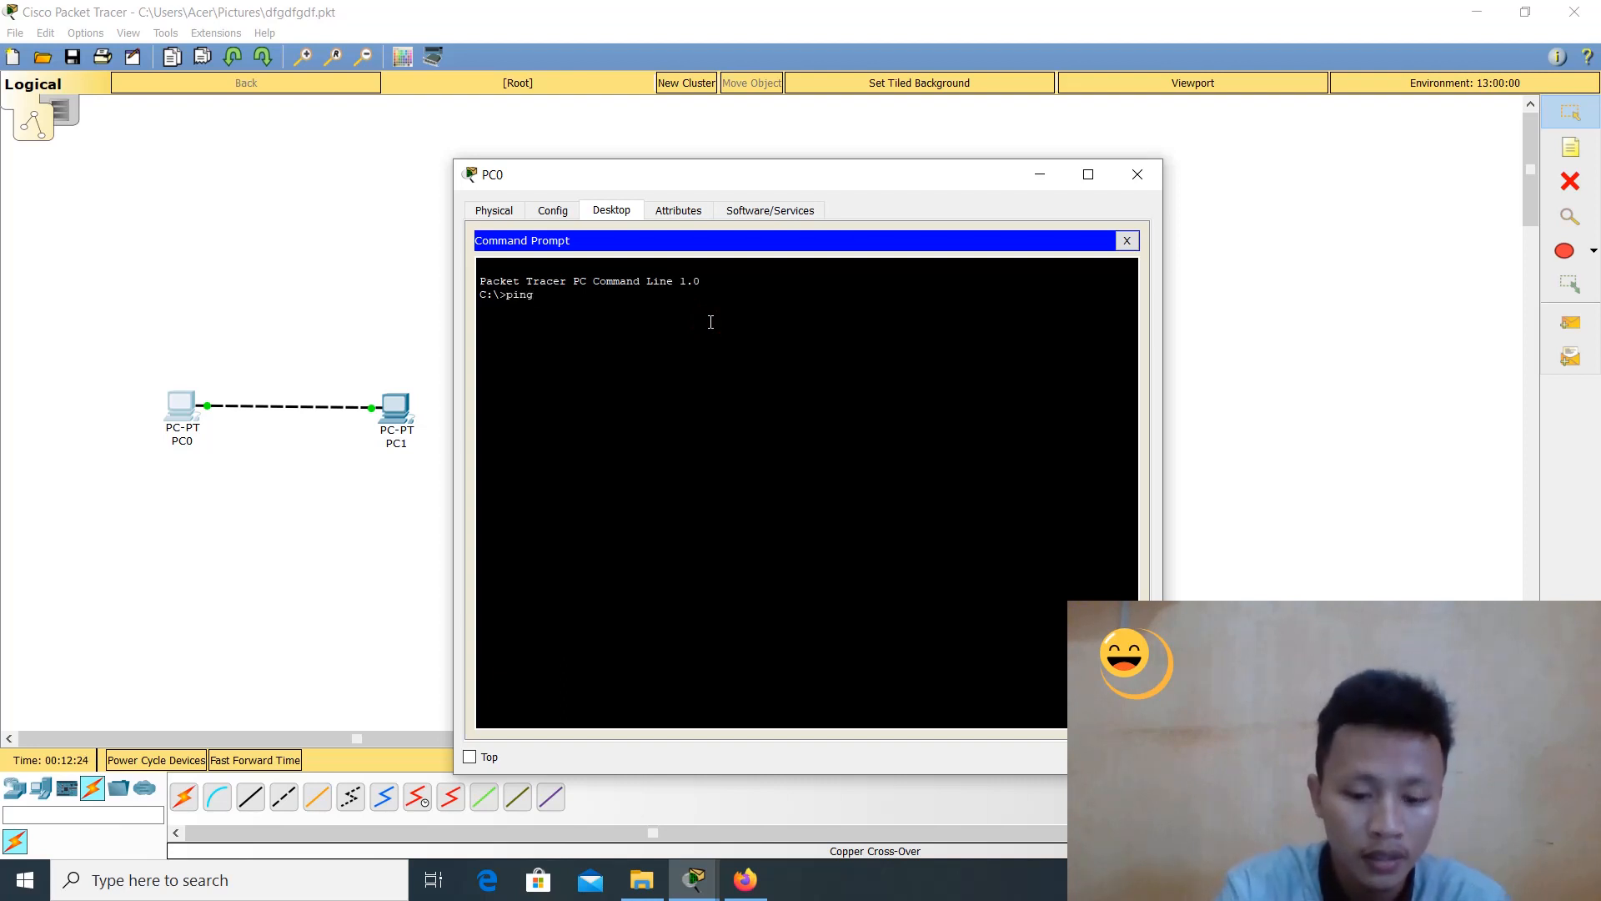
type("192.168.1.1")
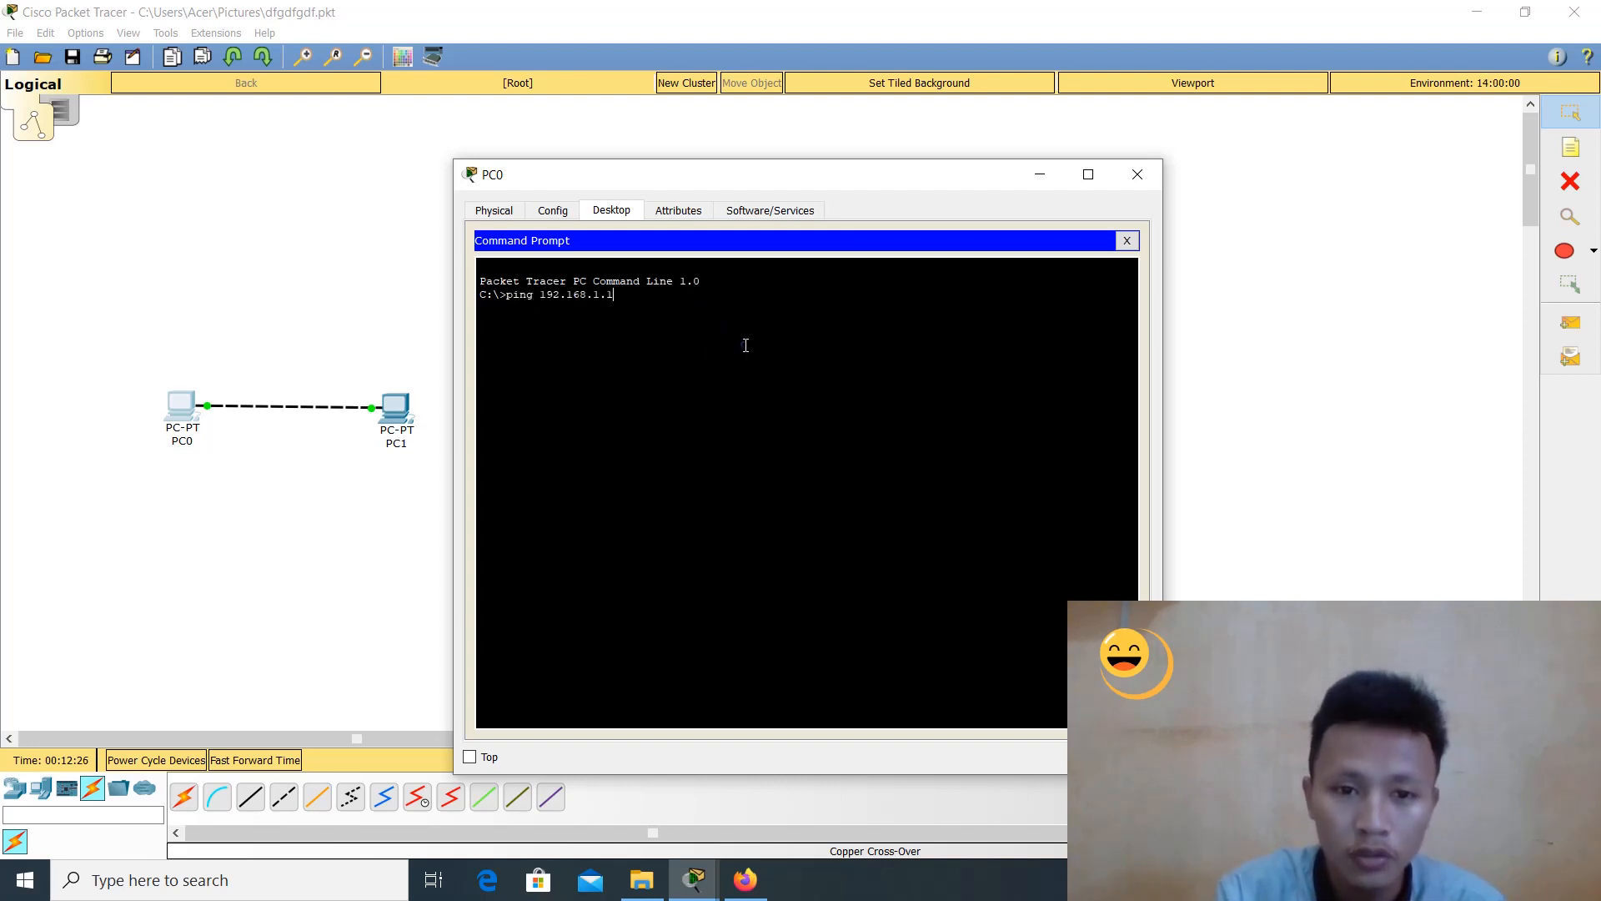
key("BackSpace")
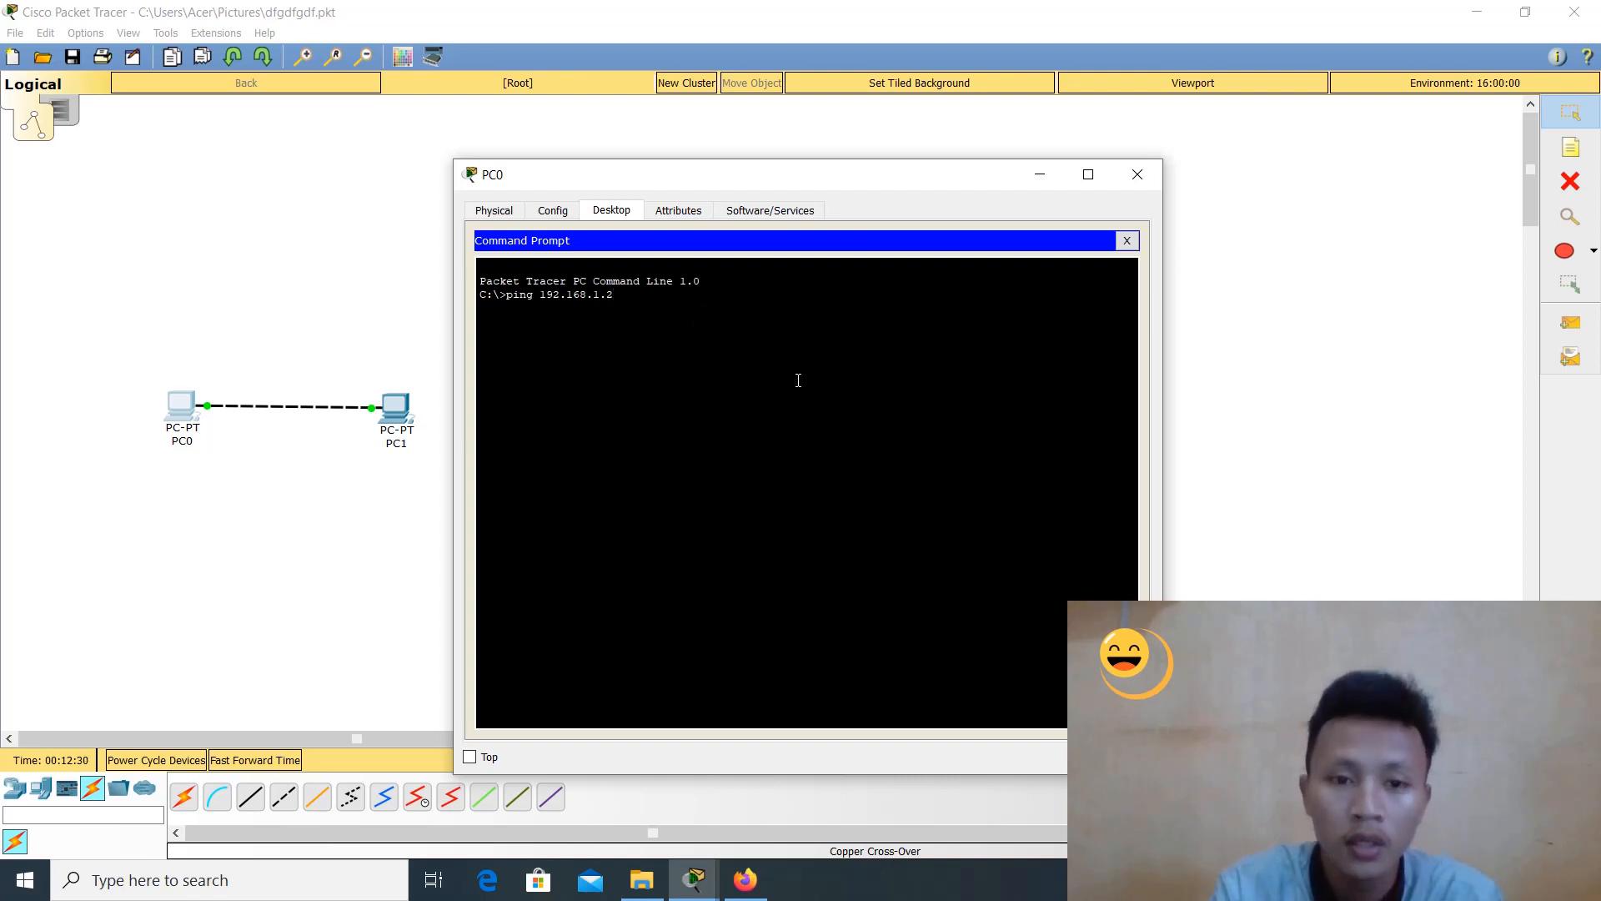
type("2")
key("Return")
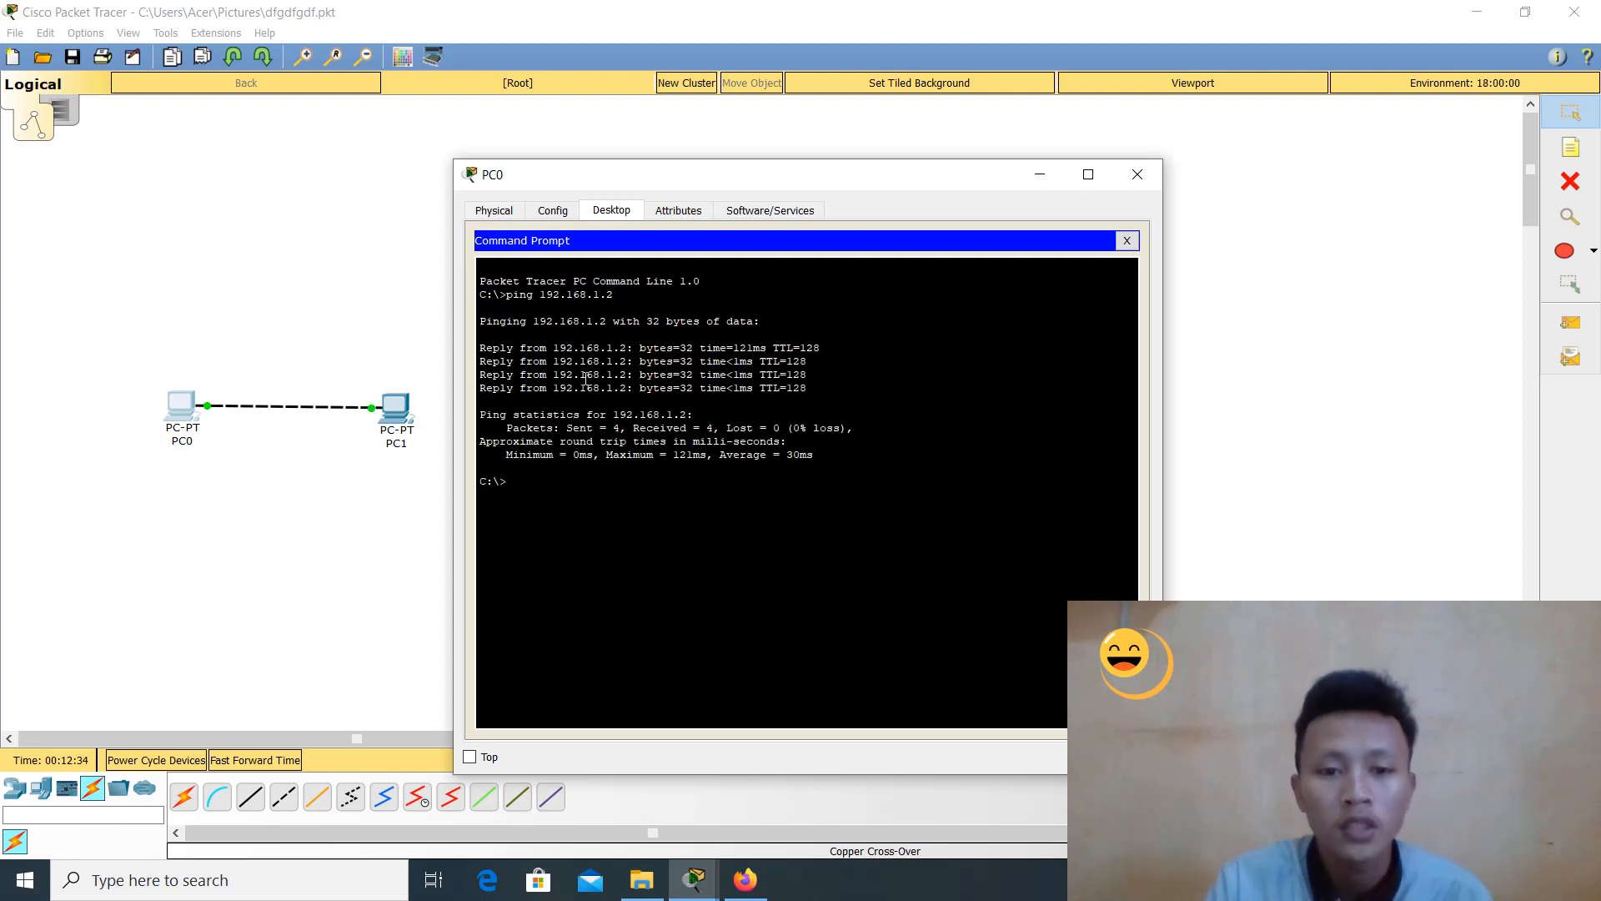
left_click(1138, 175)
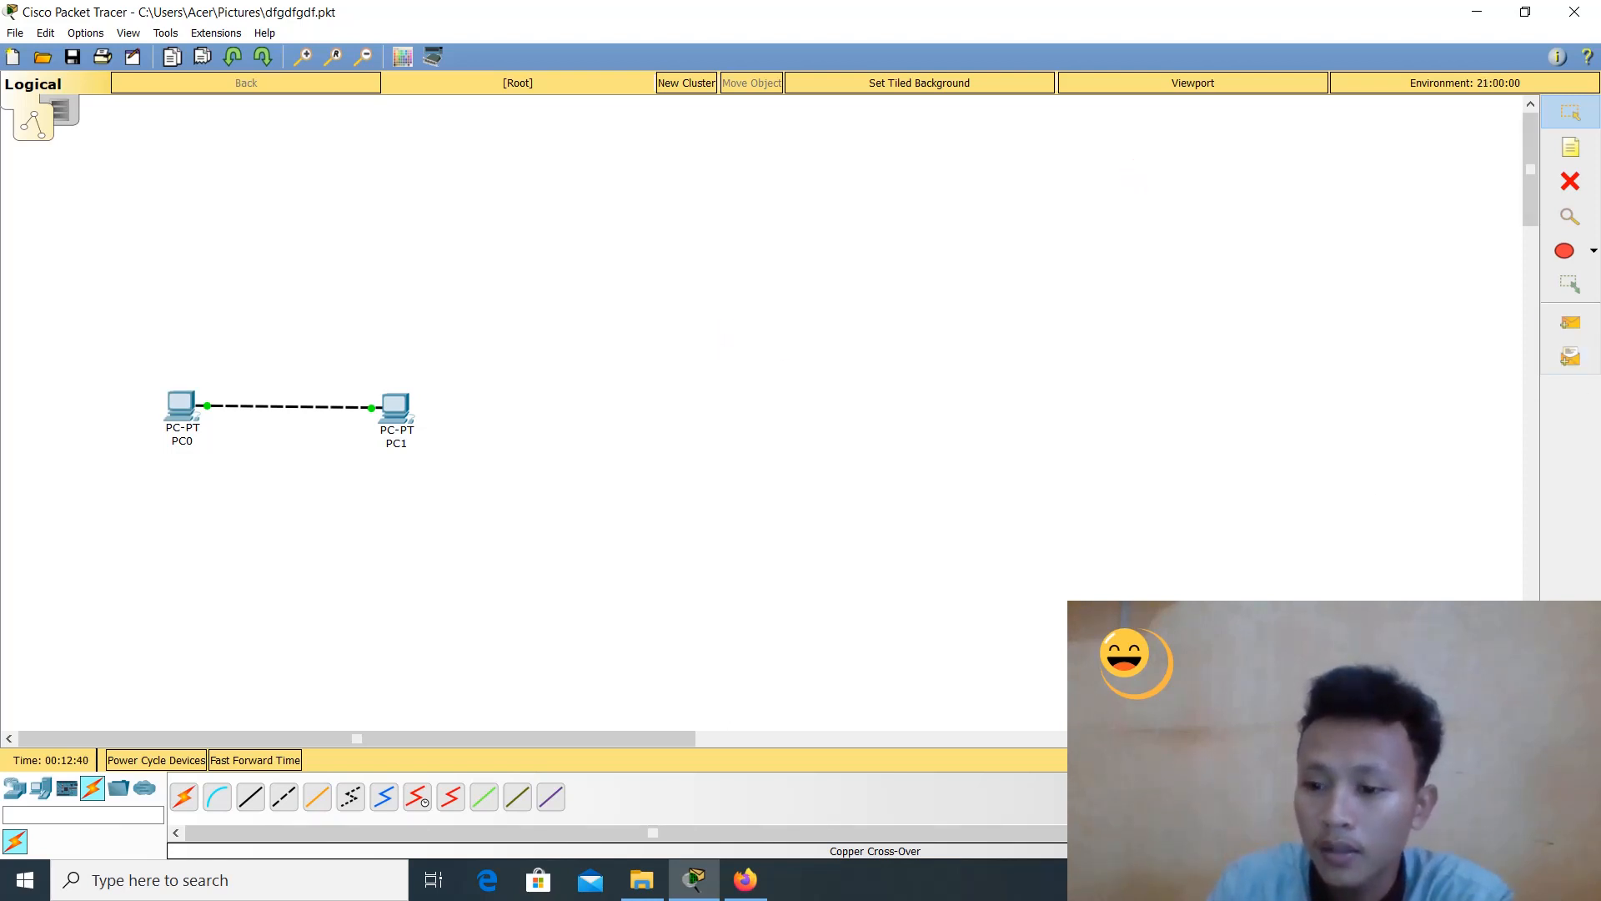
Send a simple PDU from PC0 to PC1 to test the connection
left_click(1582, 318)
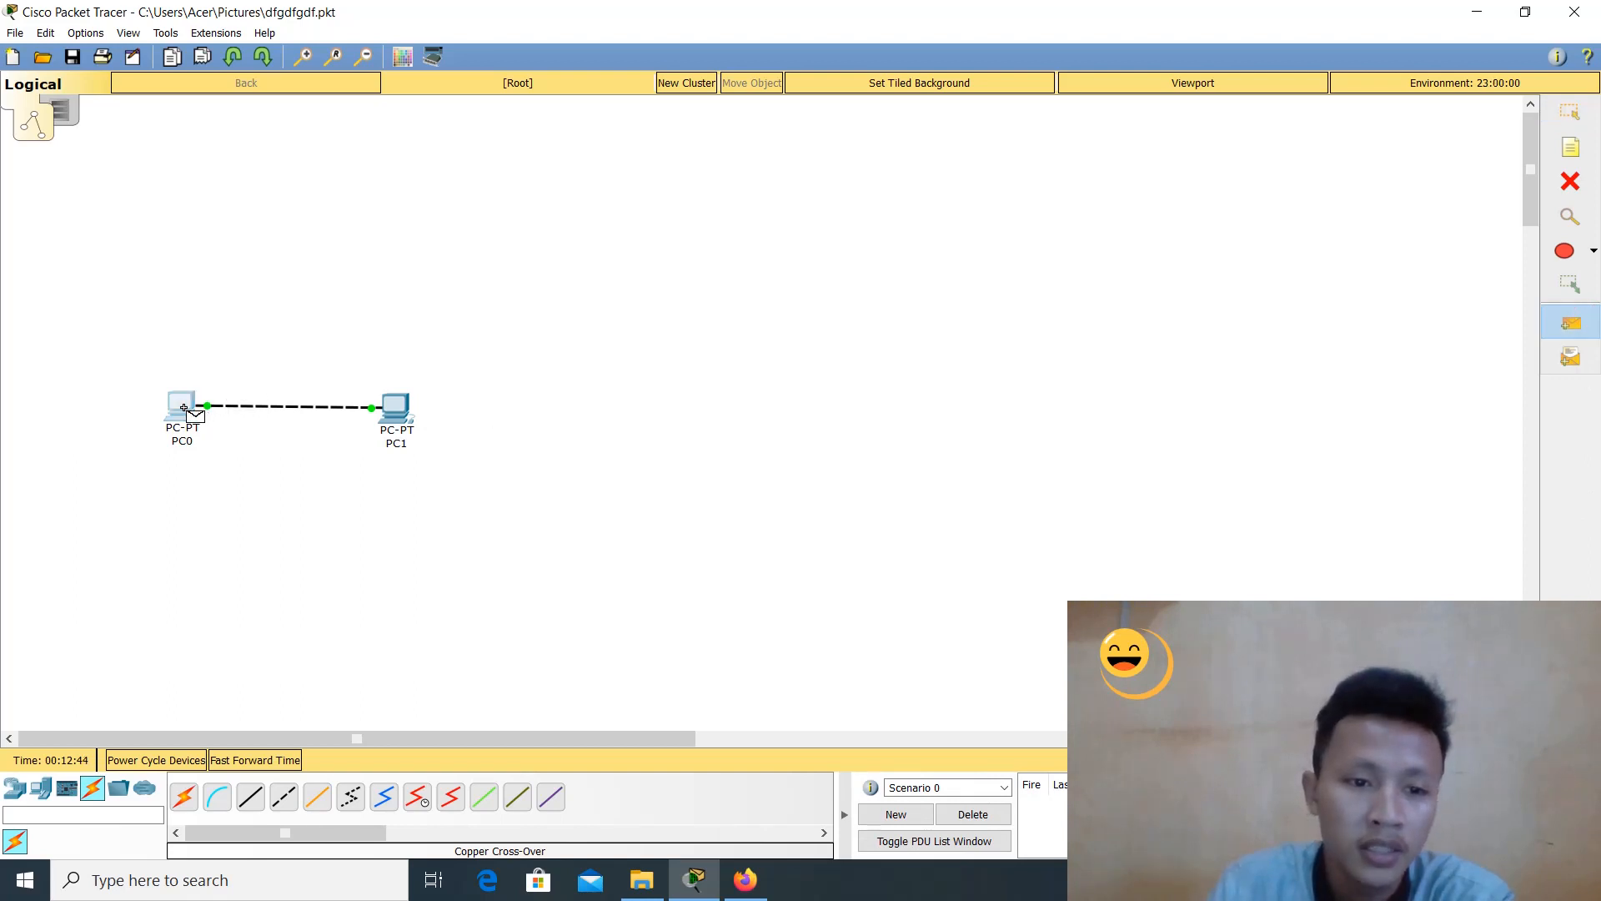
left_click(181, 407)
left_click(398, 408)
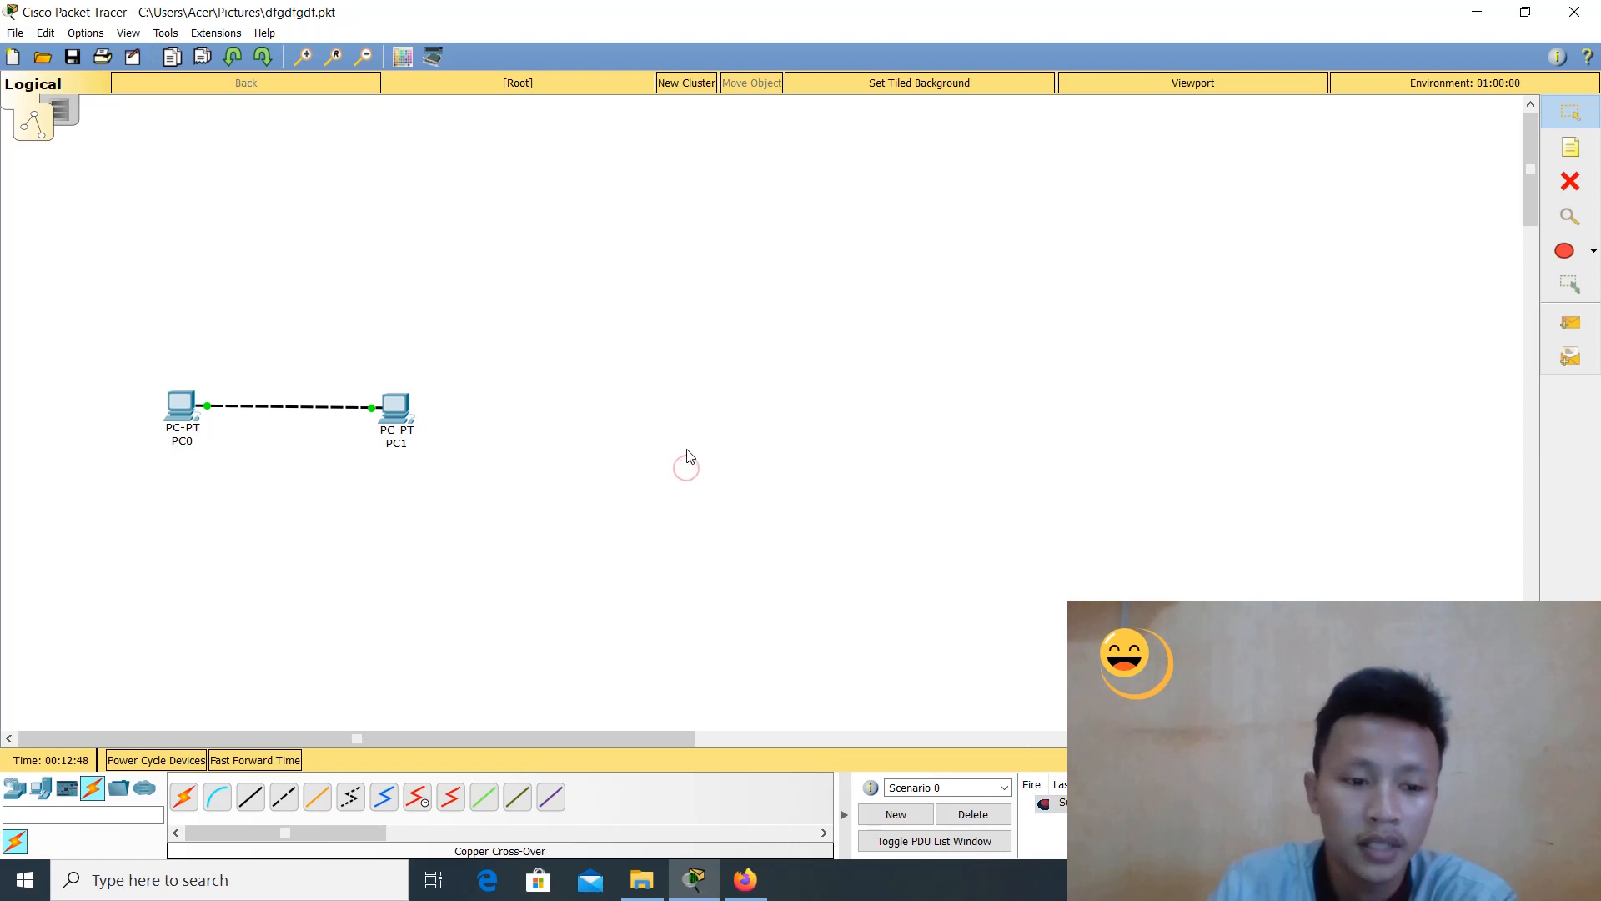
Place five generic PCs, PC2 to PC6, in a loose ring in the empty workspace beyond PC1
left_click_drag(414, 746, 449, 741)
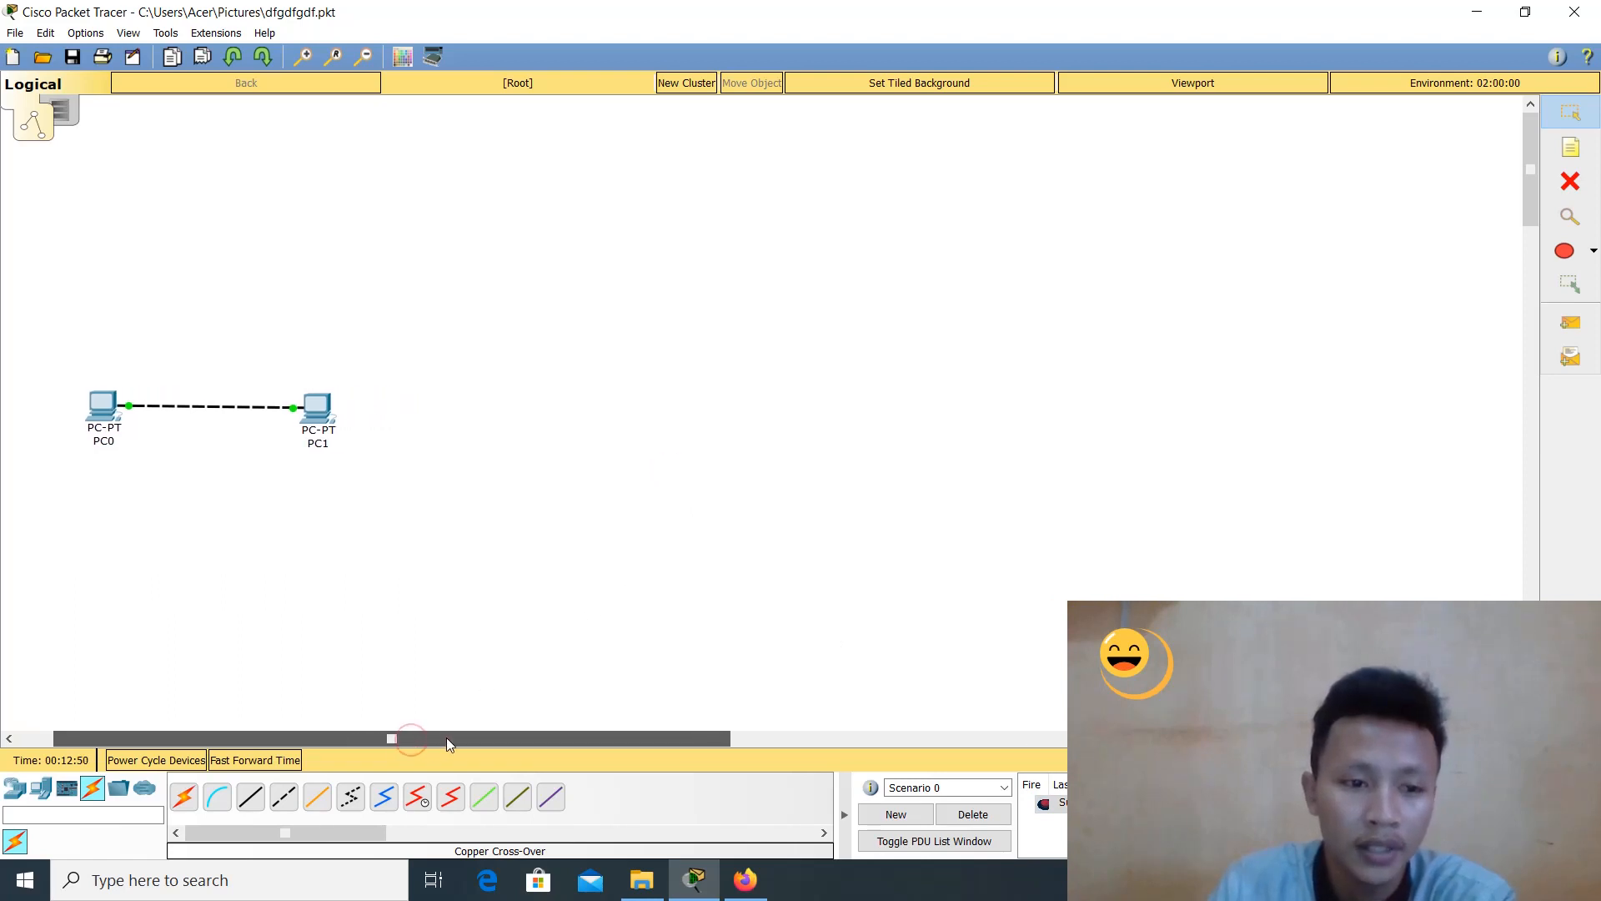
left_click(632, 490)
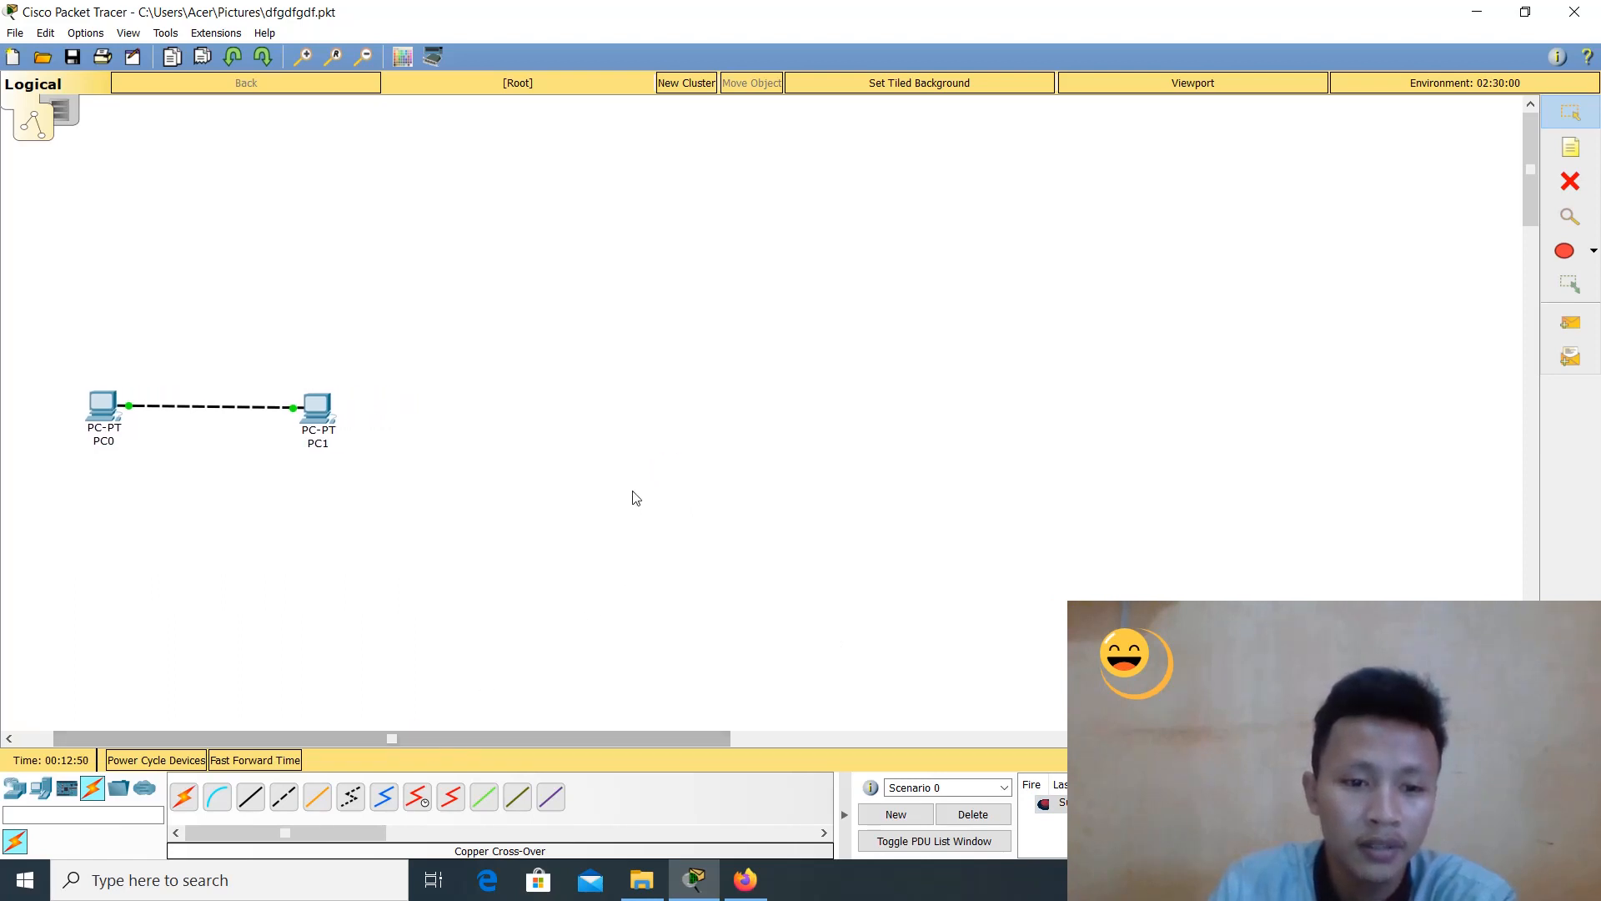
left_click(672, 432)
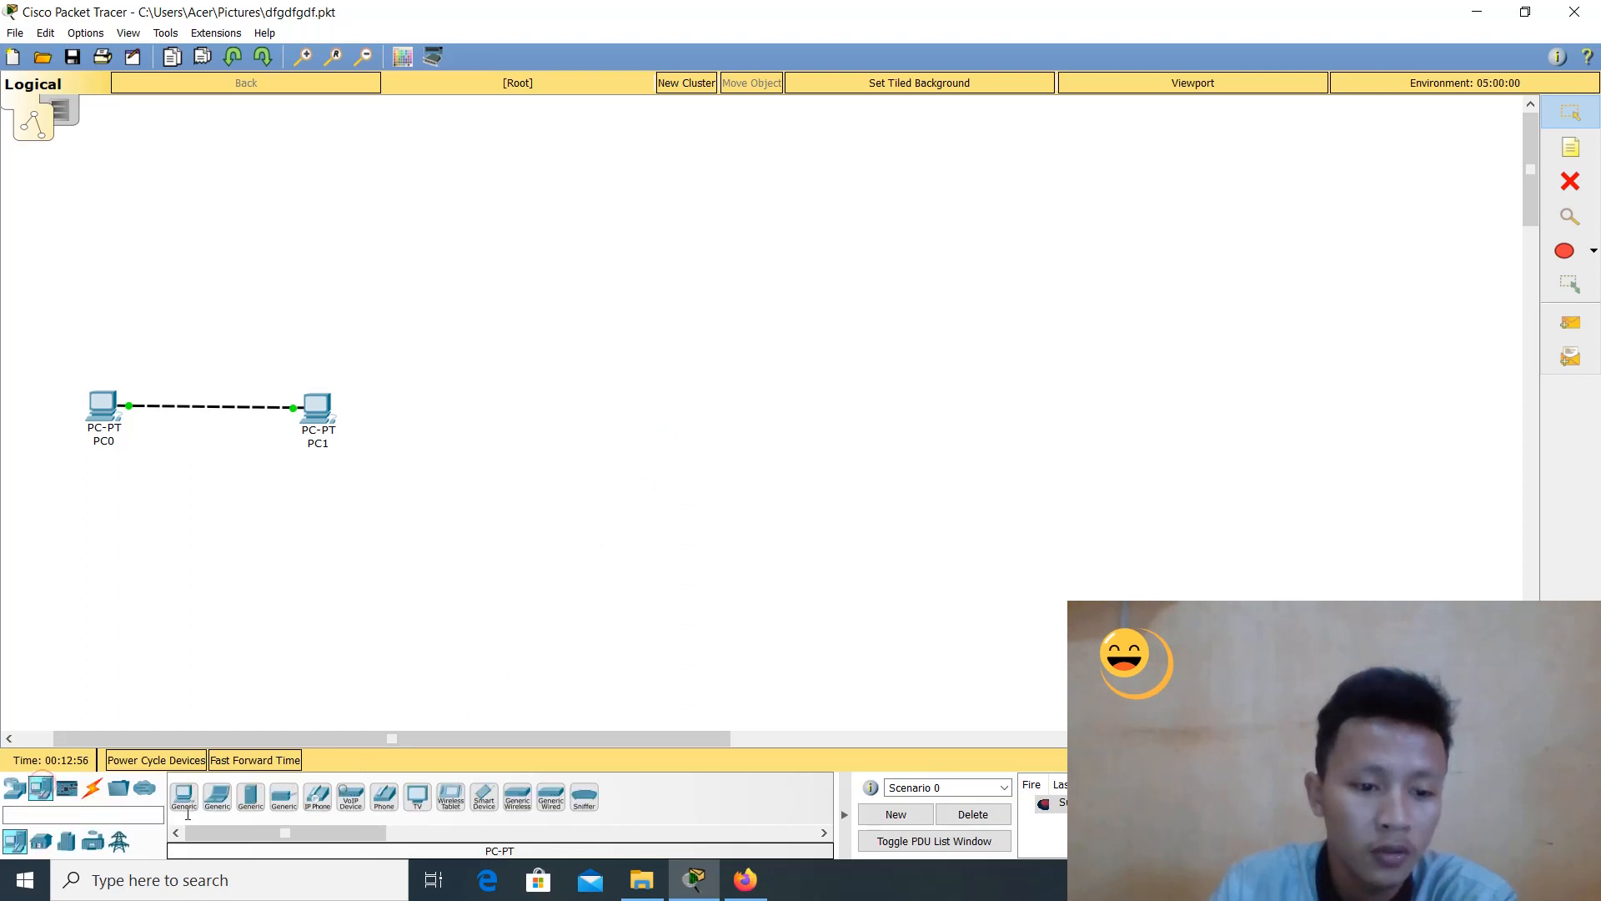
left_click(185, 797)
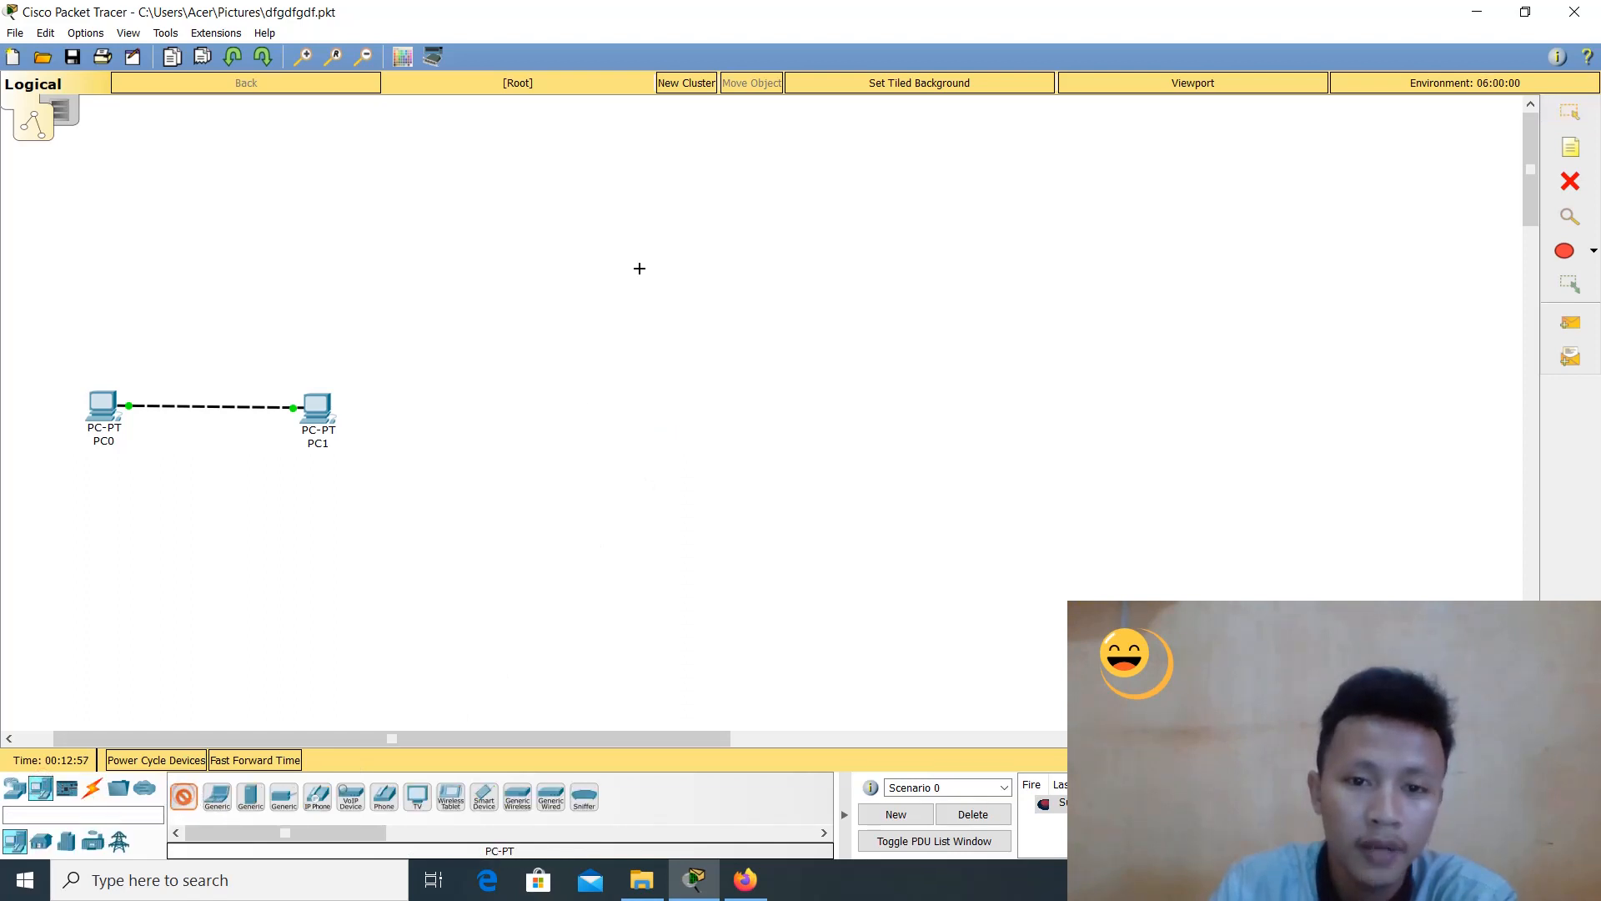
left_click(674, 259)
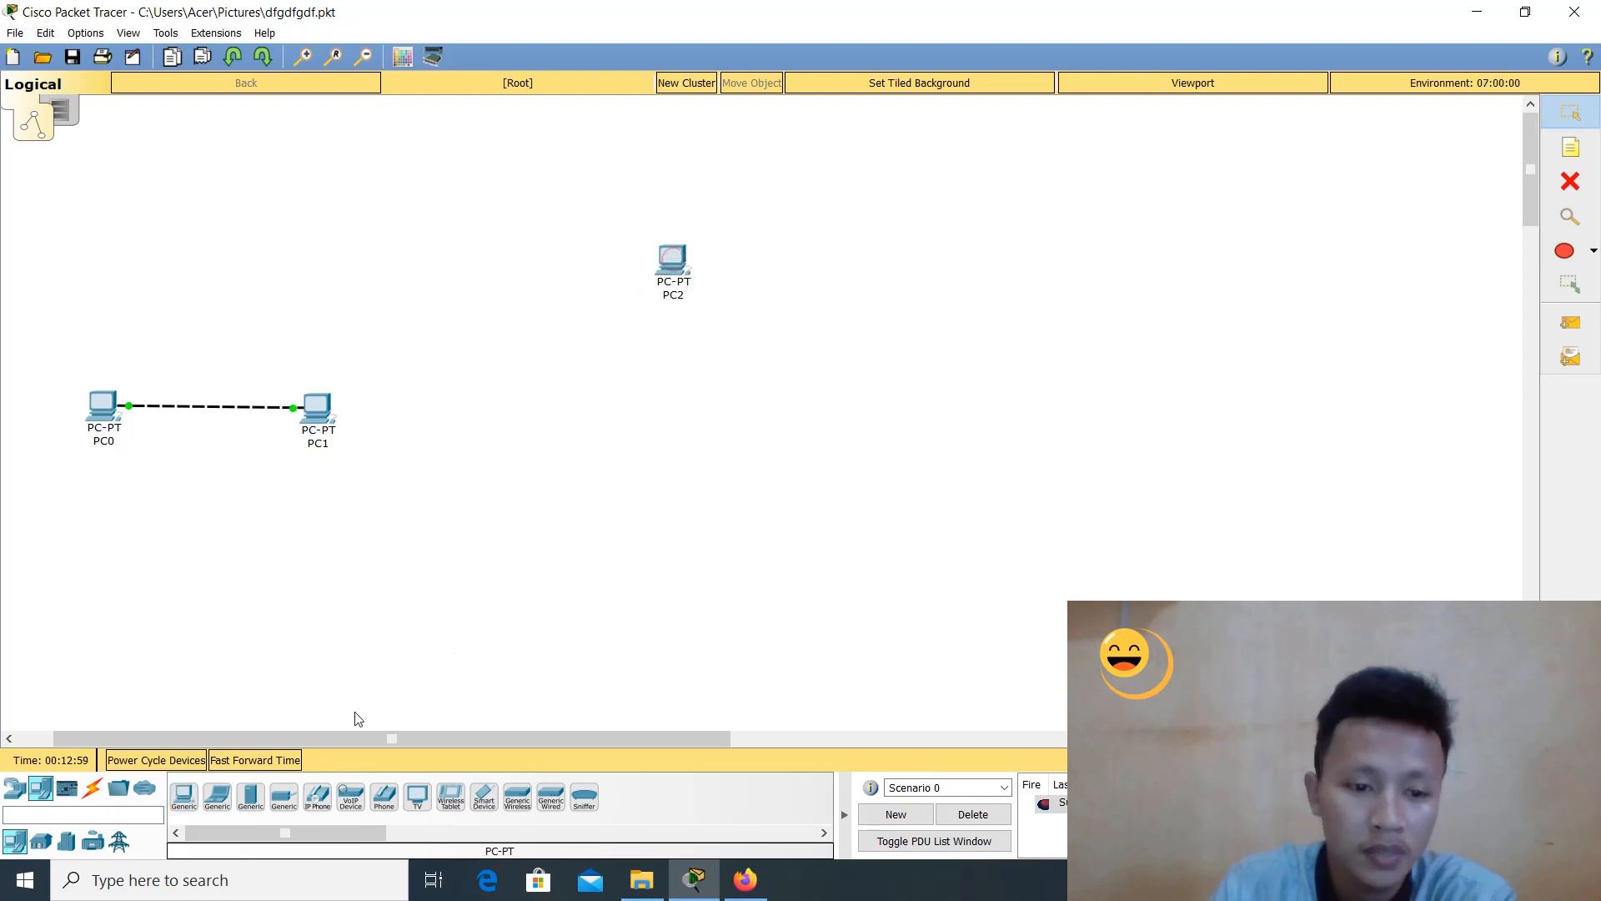
left_click(186, 797)
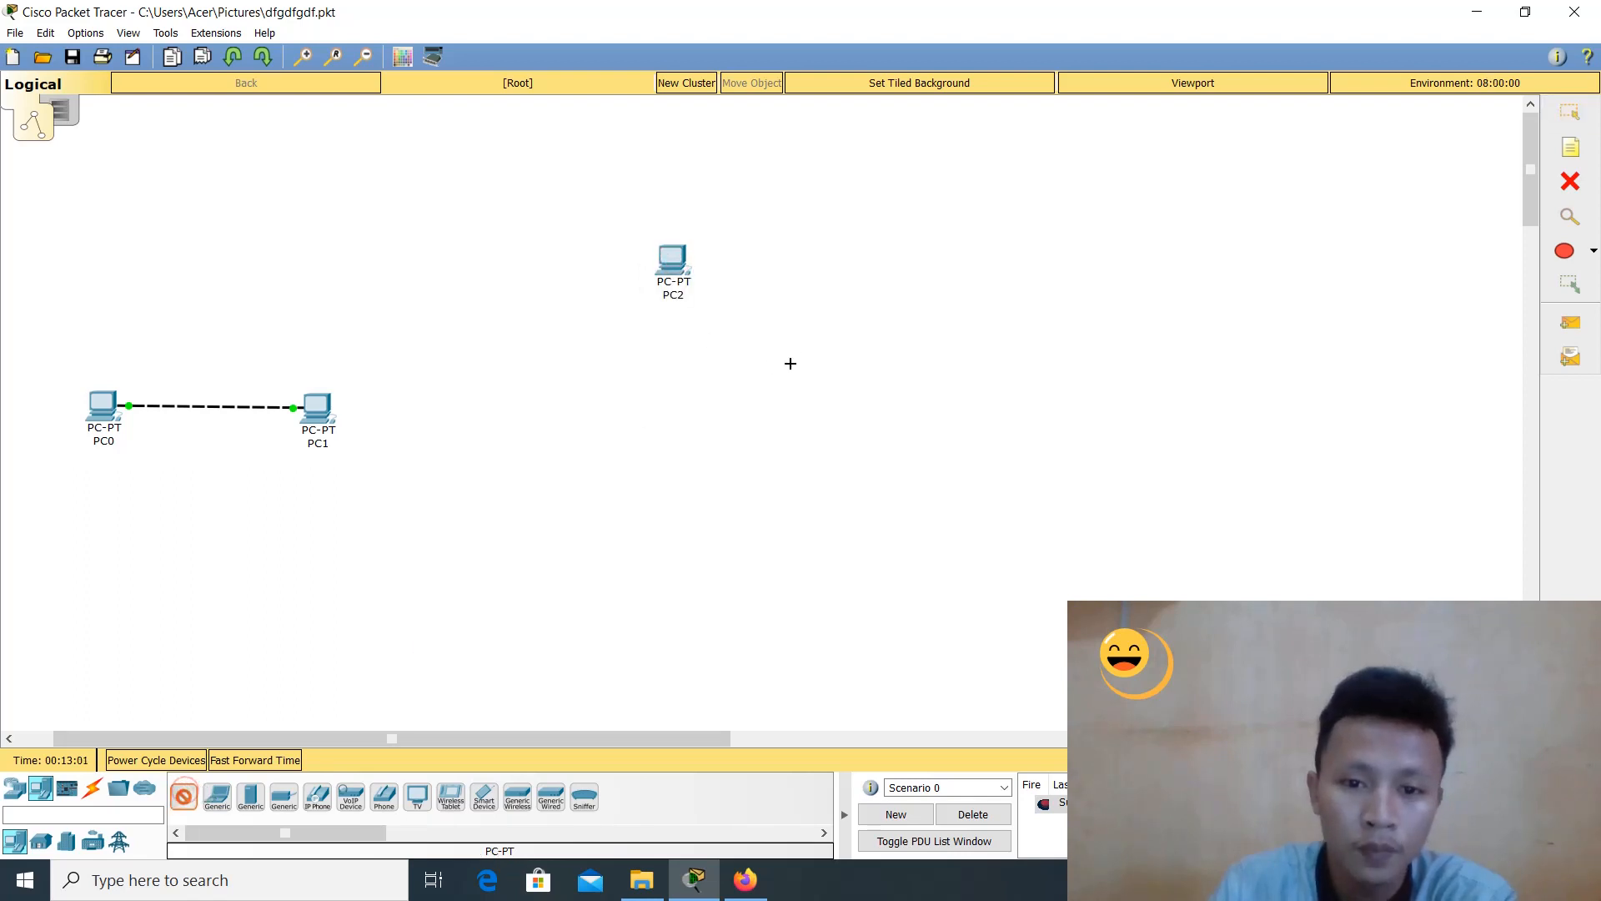
left_click(789, 374)
left_click(184, 798)
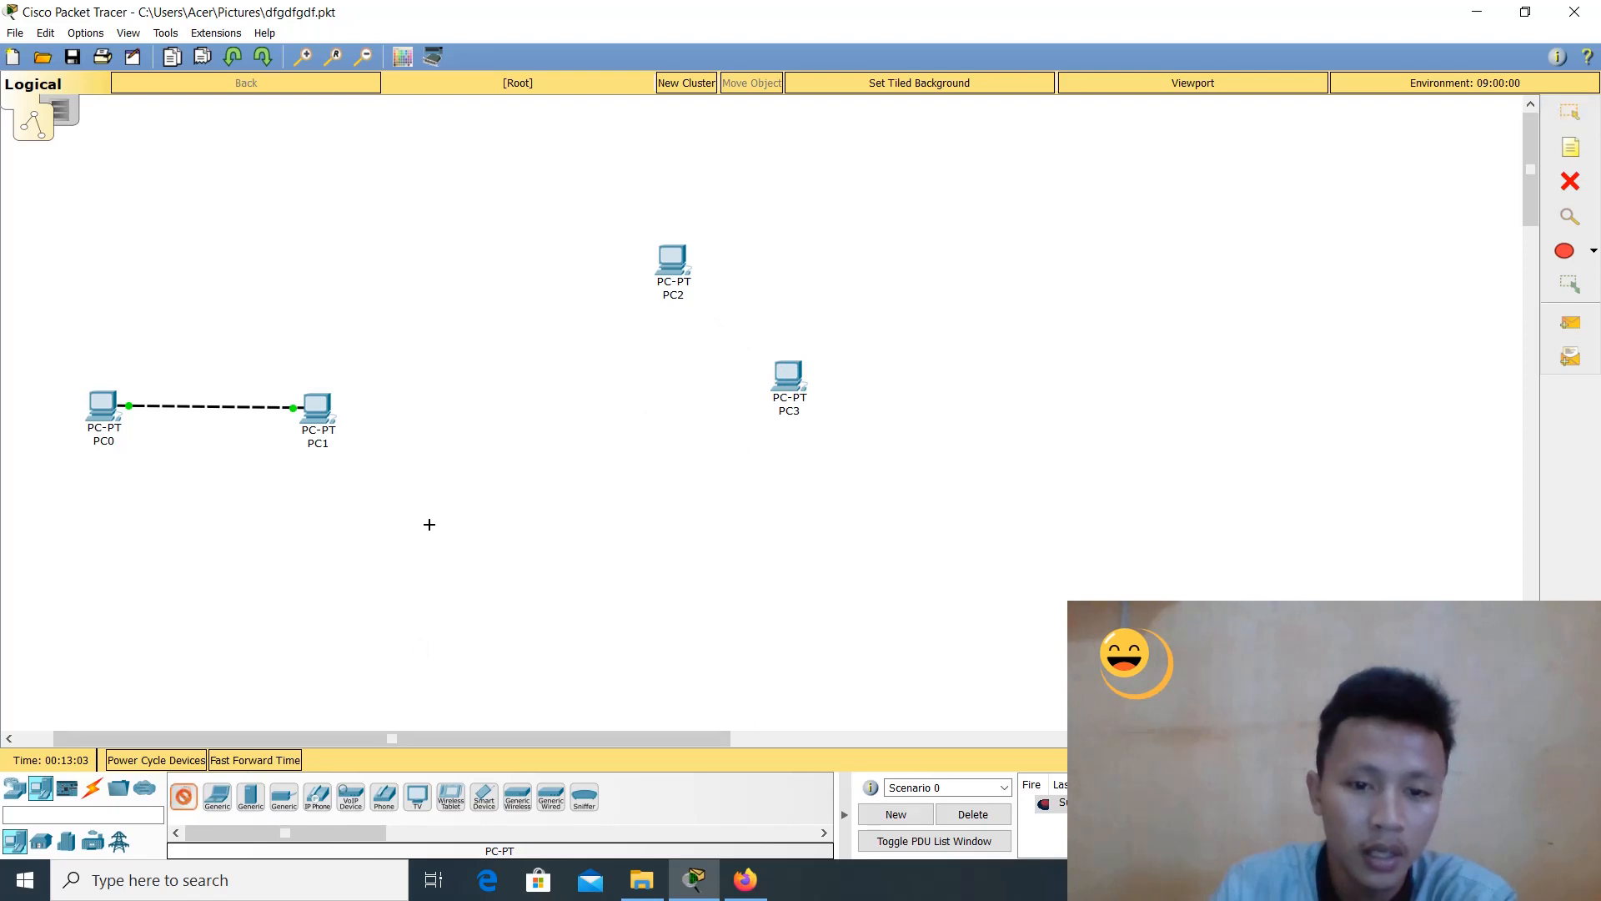
left_click(496, 393)
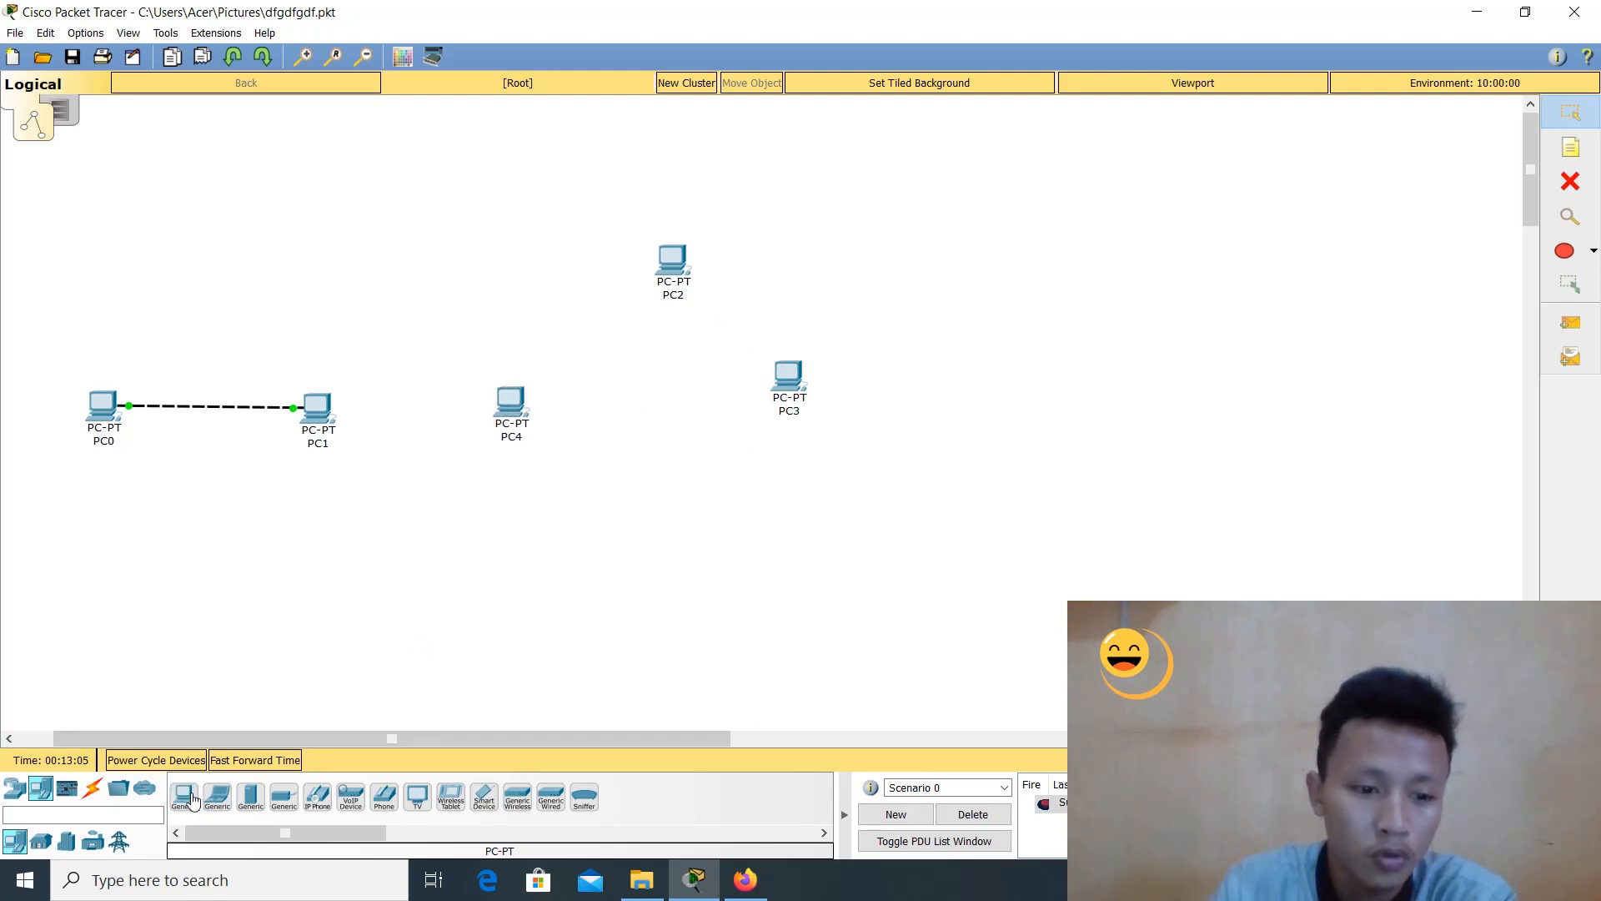
left_click(187, 796)
left_click(761, 497)
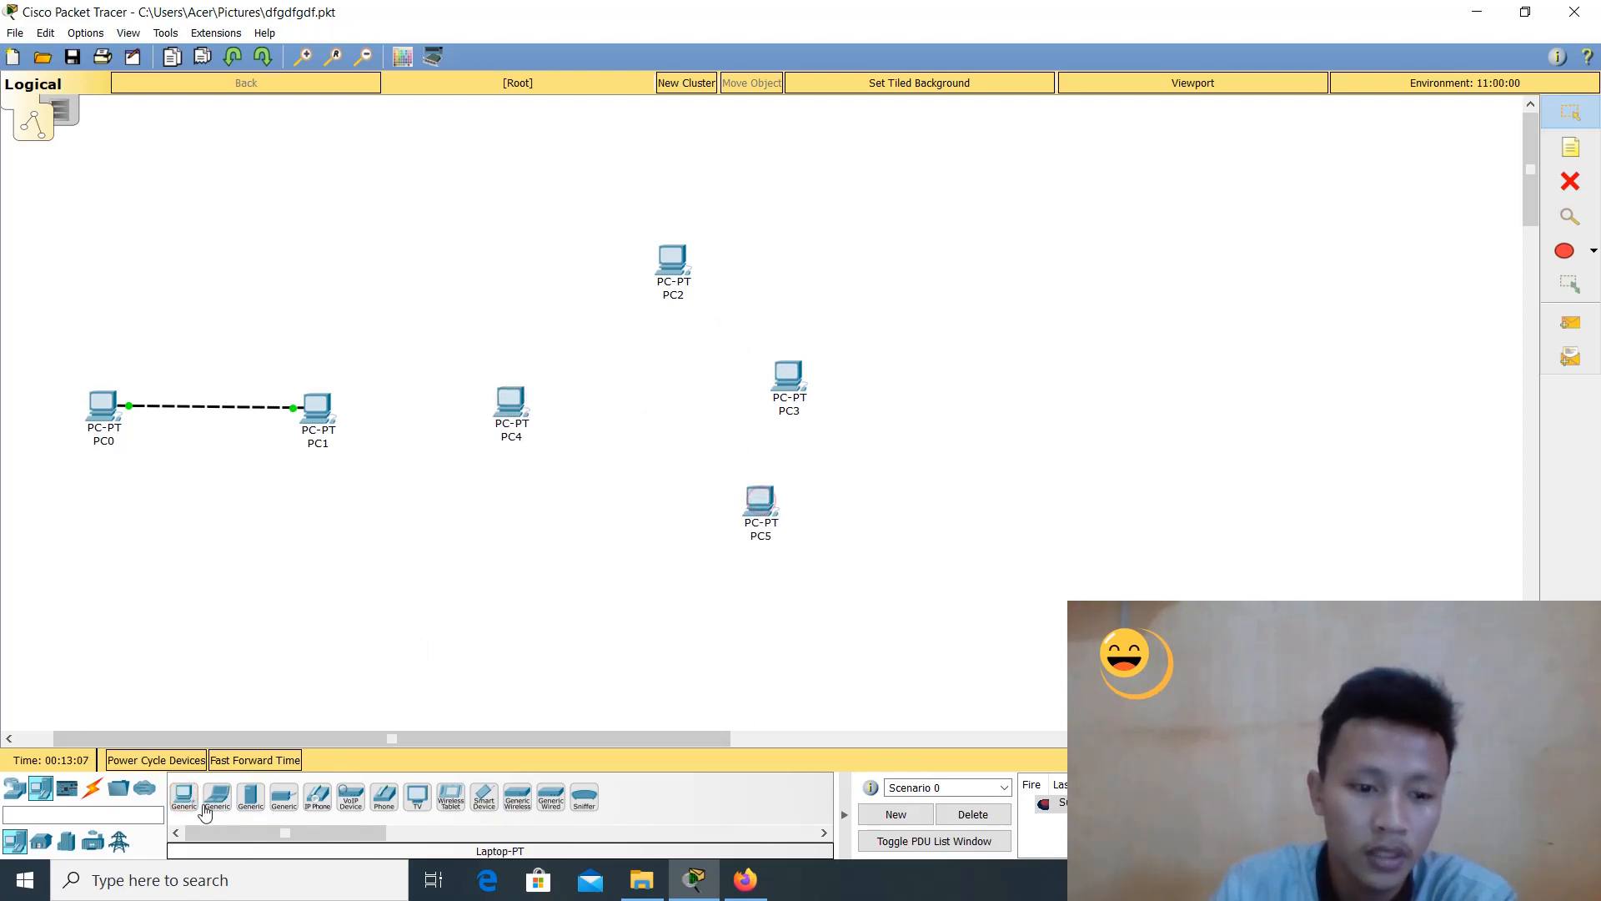
left_click(589, 498)
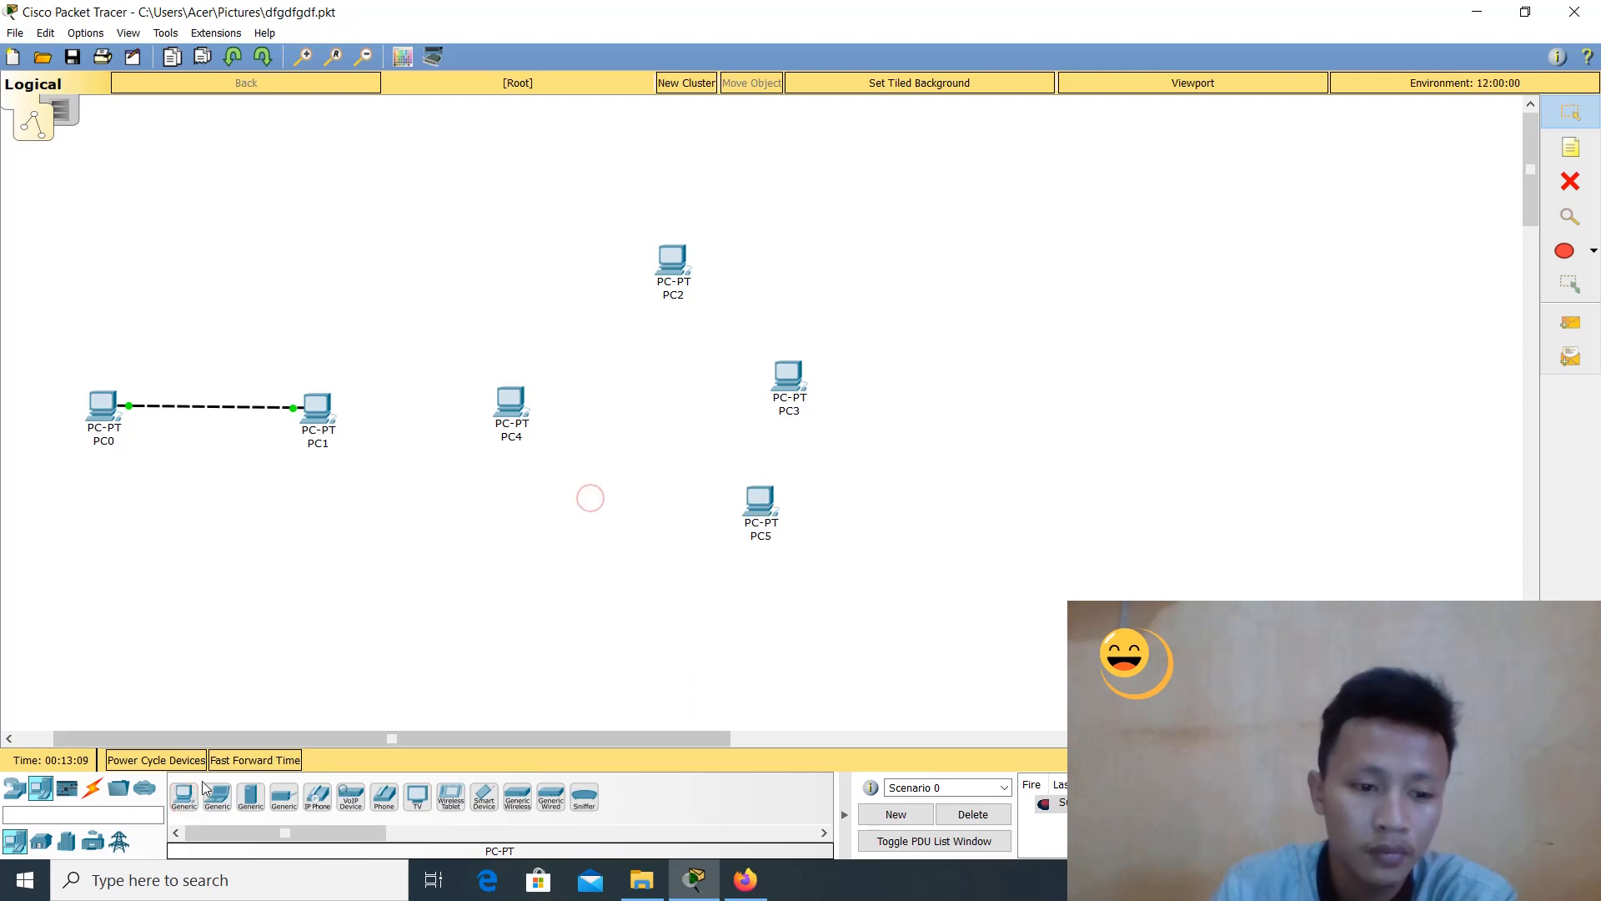
left_click(179, 791)
left_click(586, 494)
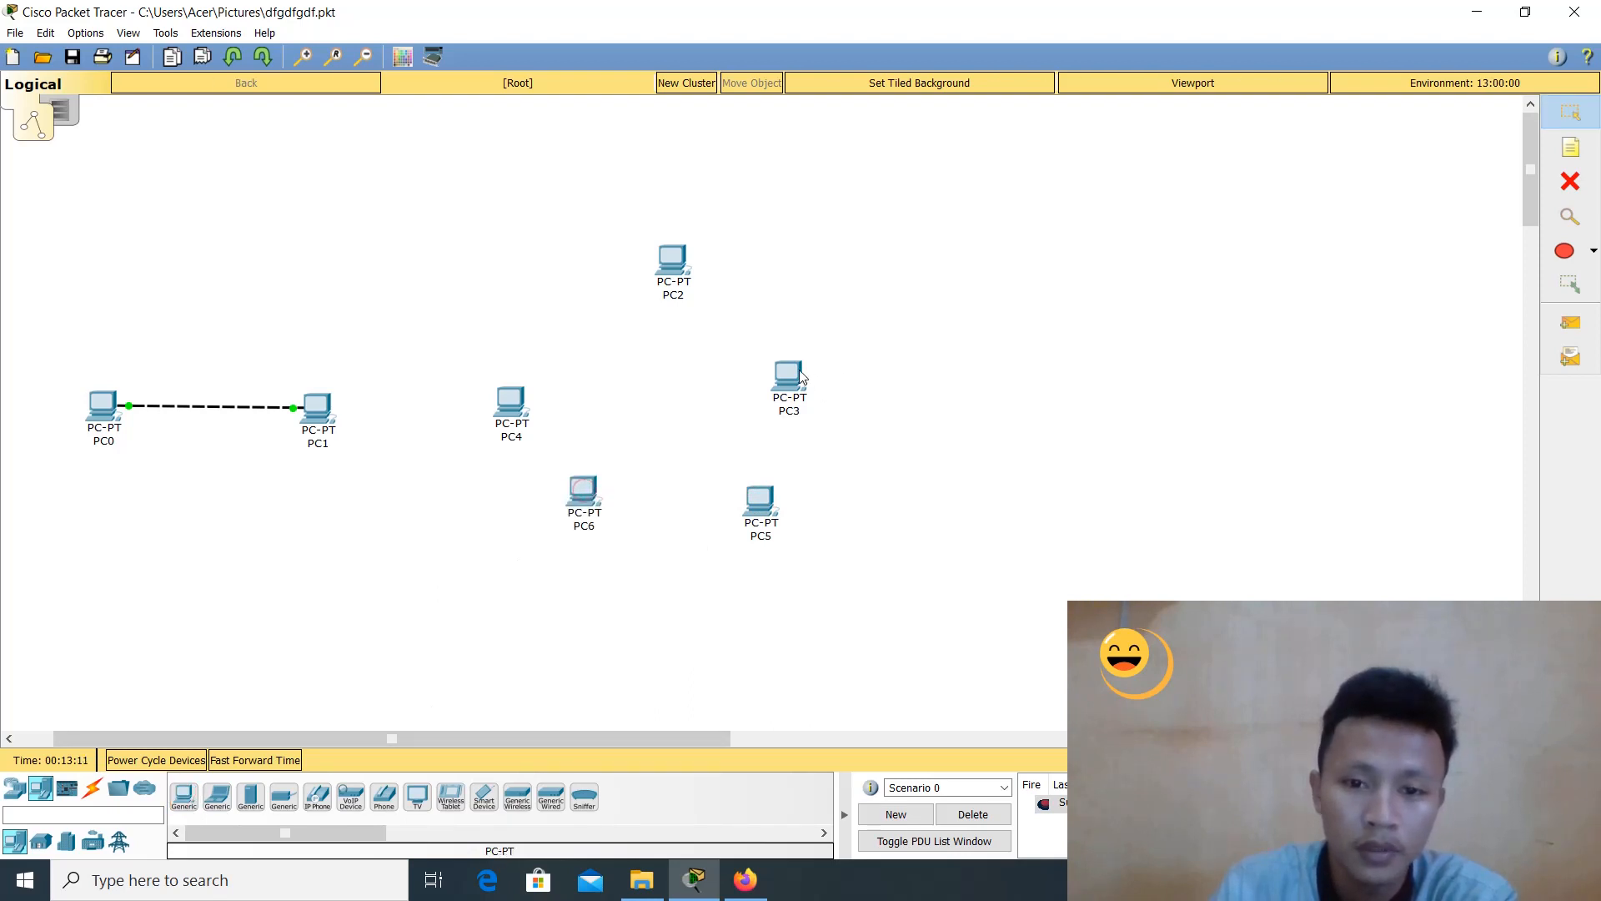
Spread PC3, PC4, PC6 and PC5 outward to form a wider ring with PC2, leaving its centre empty
left_click_drag(801, 377, 848, 375)
left_click_drag(513, 399, 564, 388)
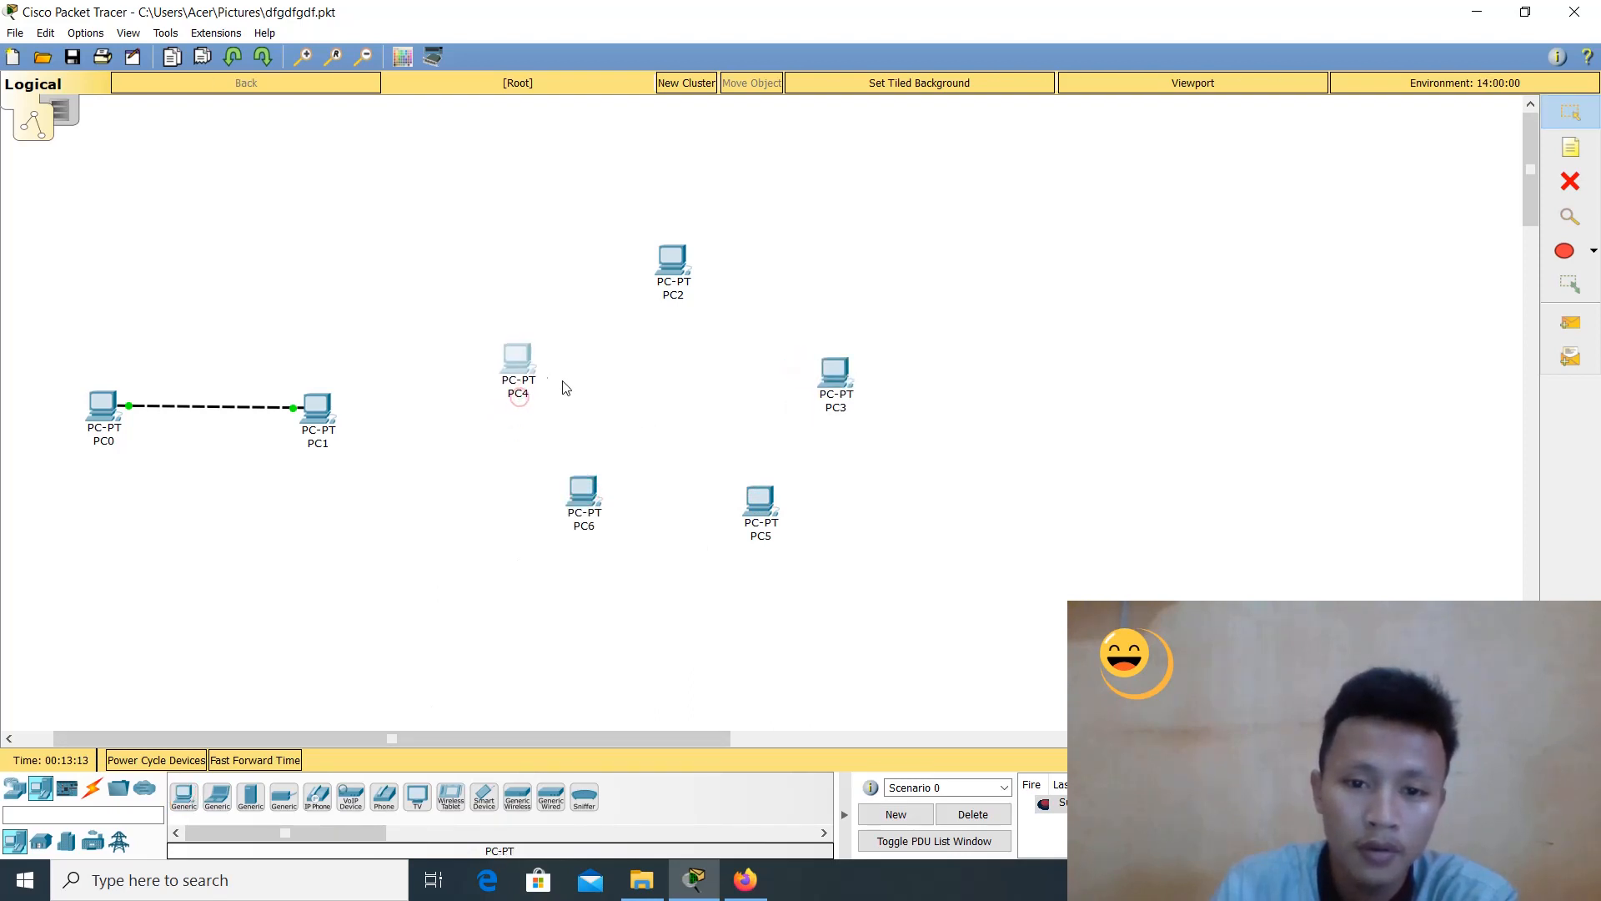
left_click_drag(574, 496, 565, 500)
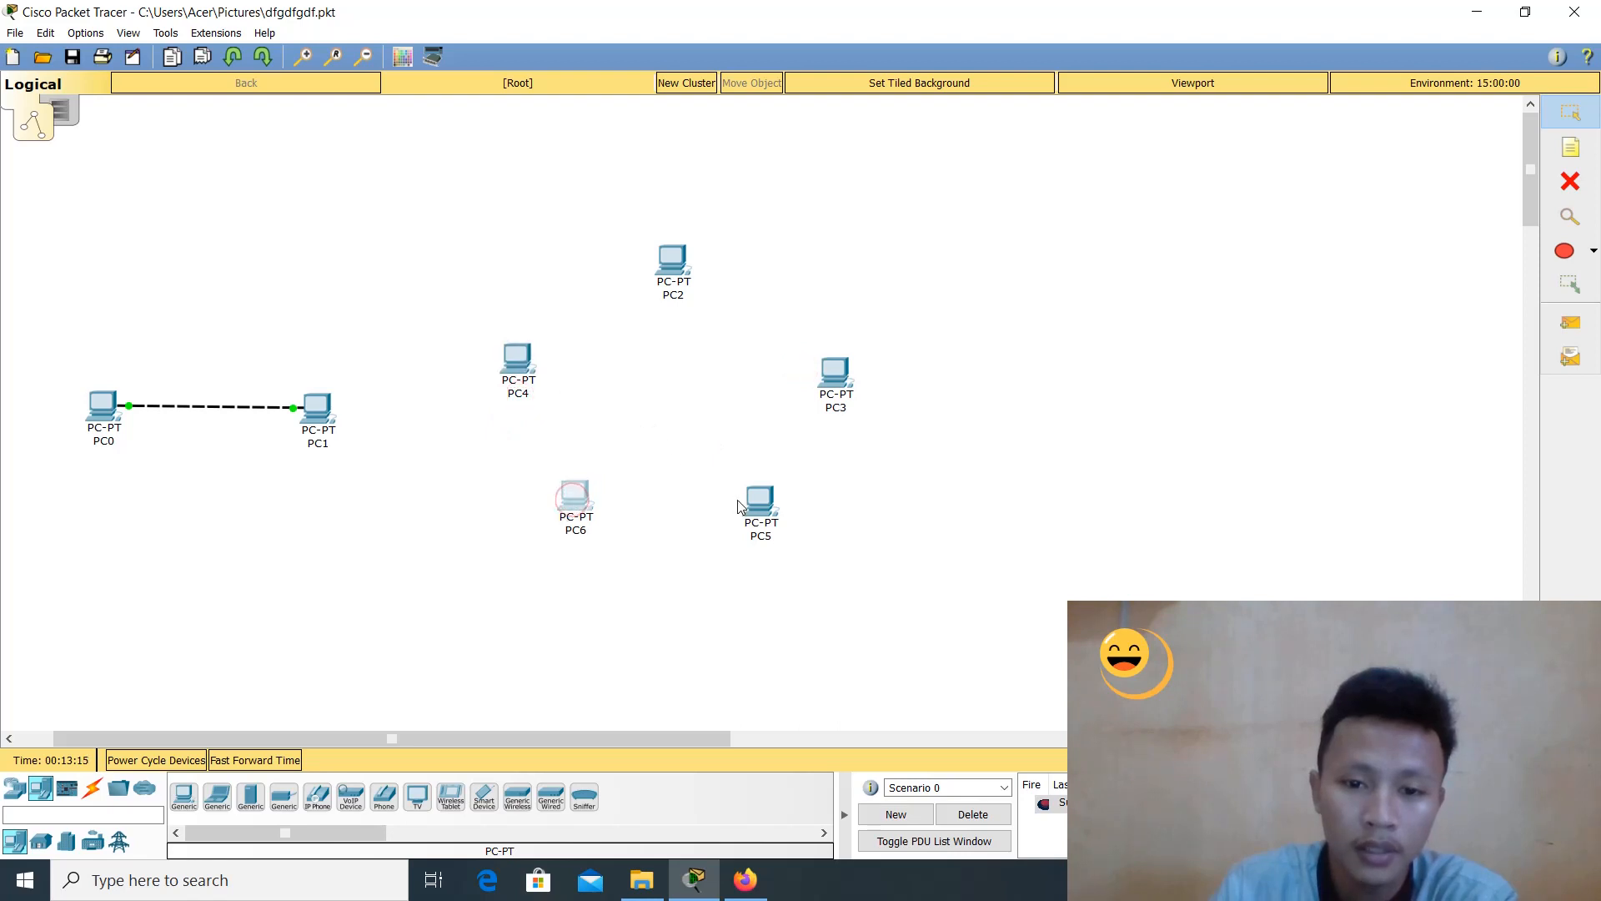
left_click_drag(738, 503, 753, 505)
left_click(1034, 400)
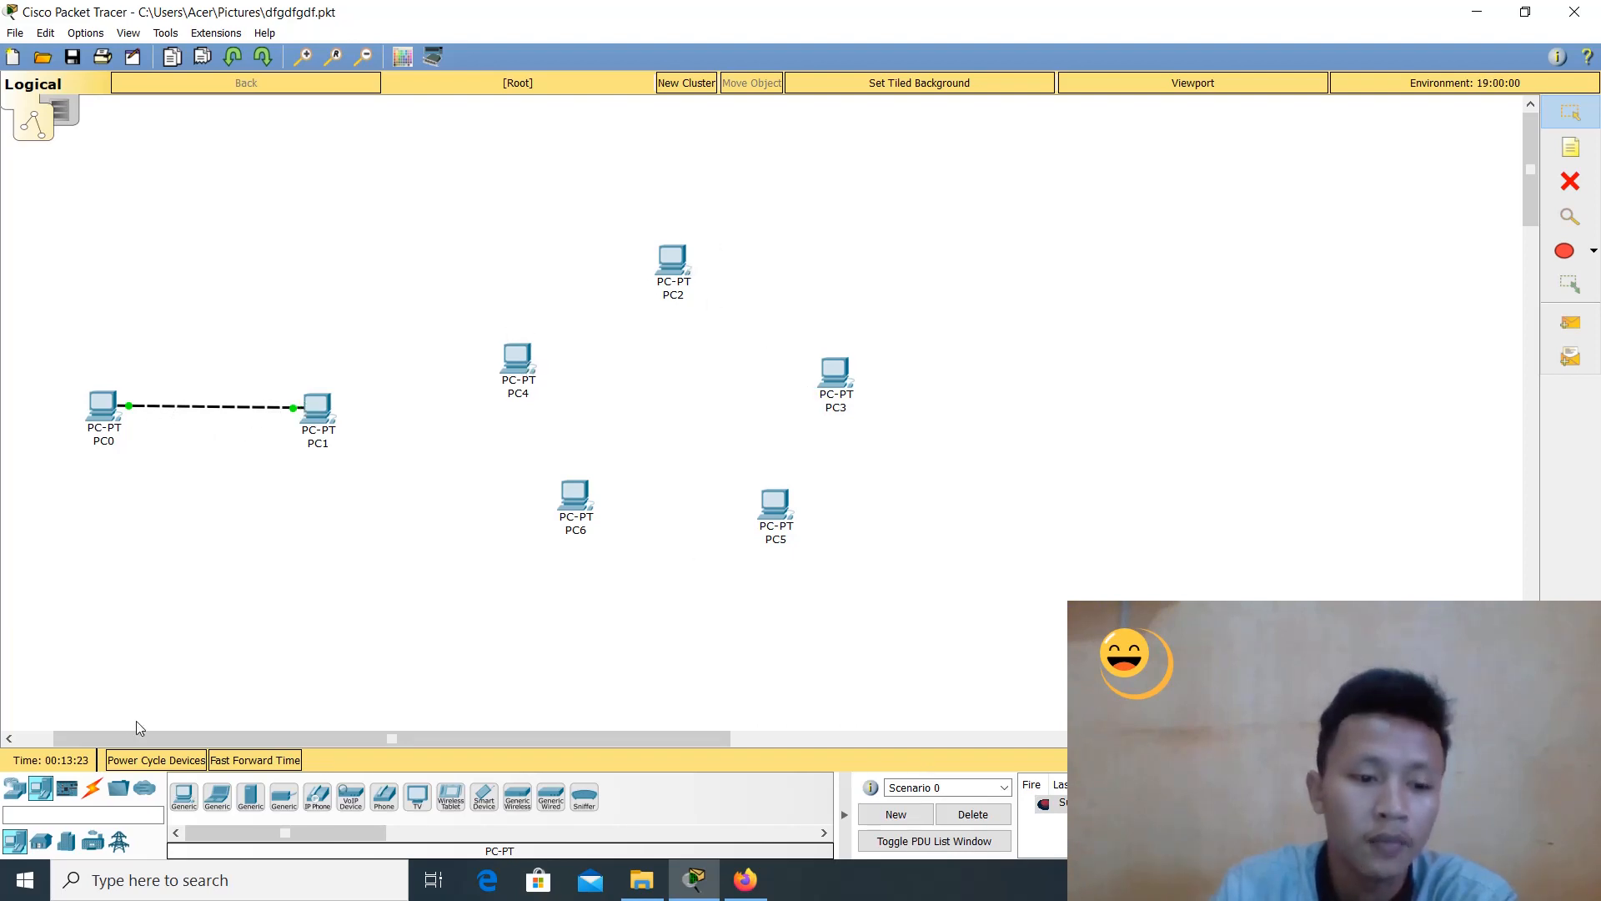
Place a 2960-24TT switch in the centre of the ring of five PCs
left_click(94, 792)
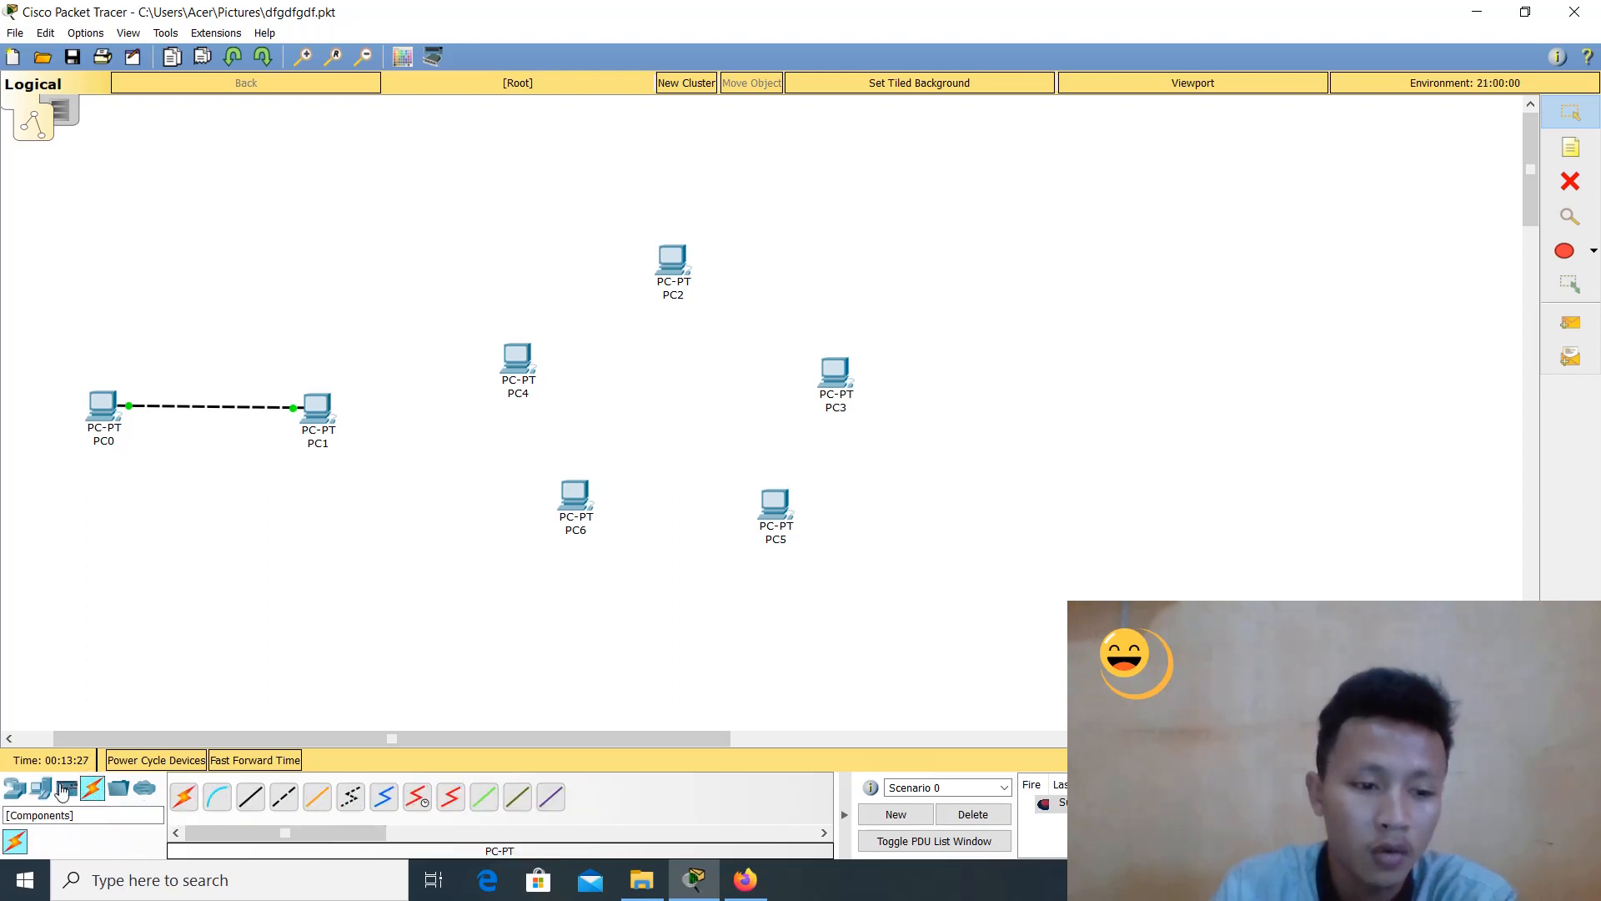
left_click(13, 789)
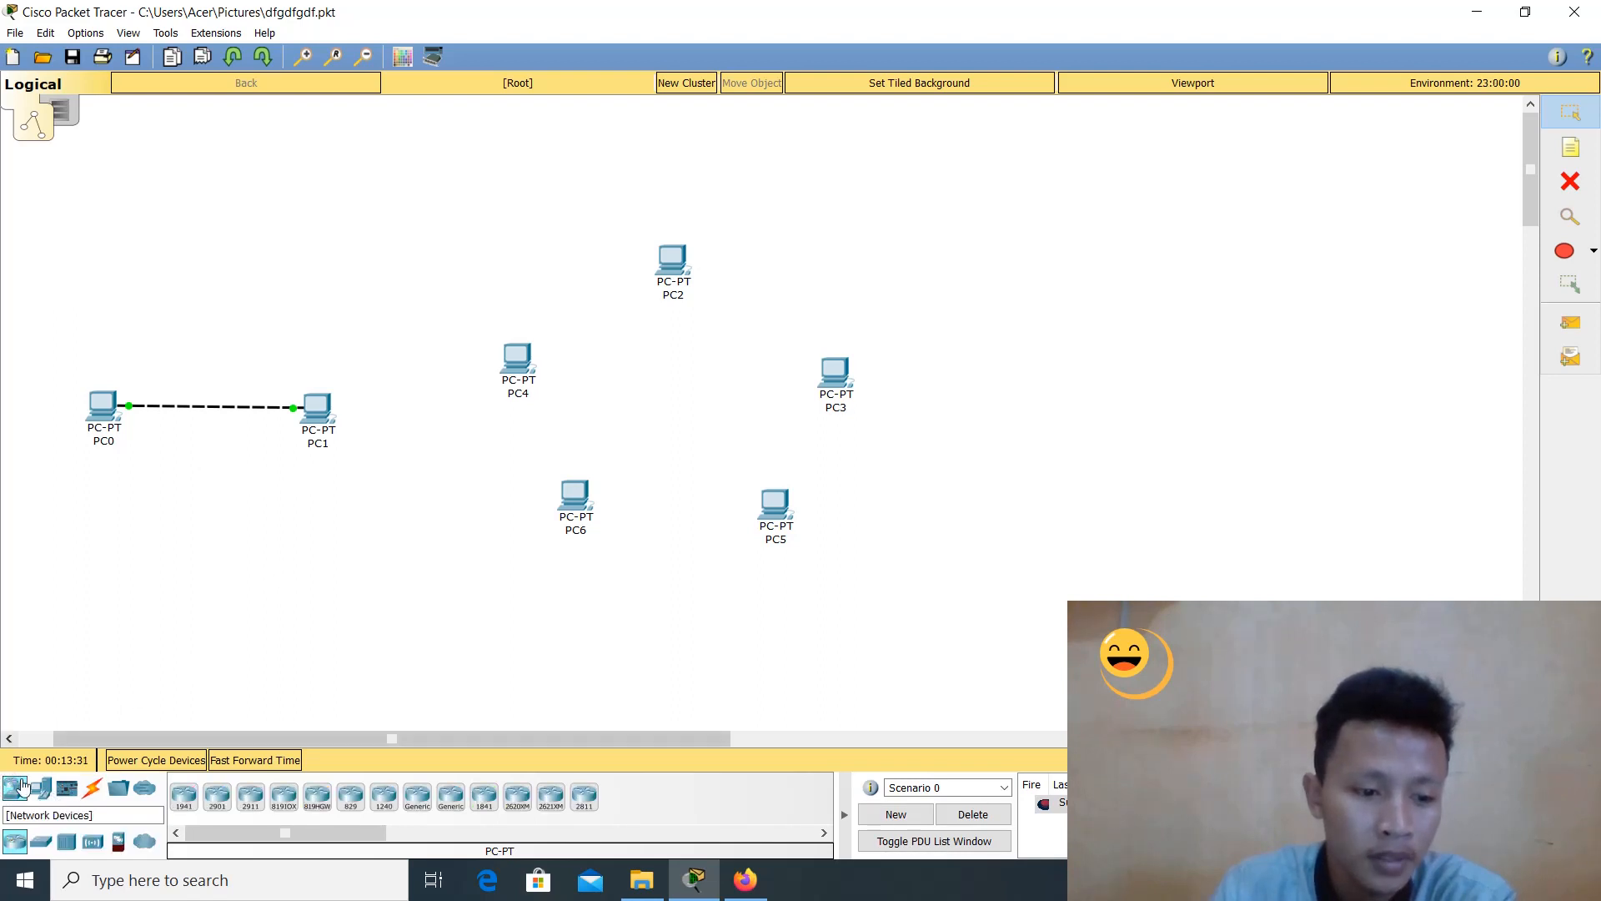
left_click(41, 842)
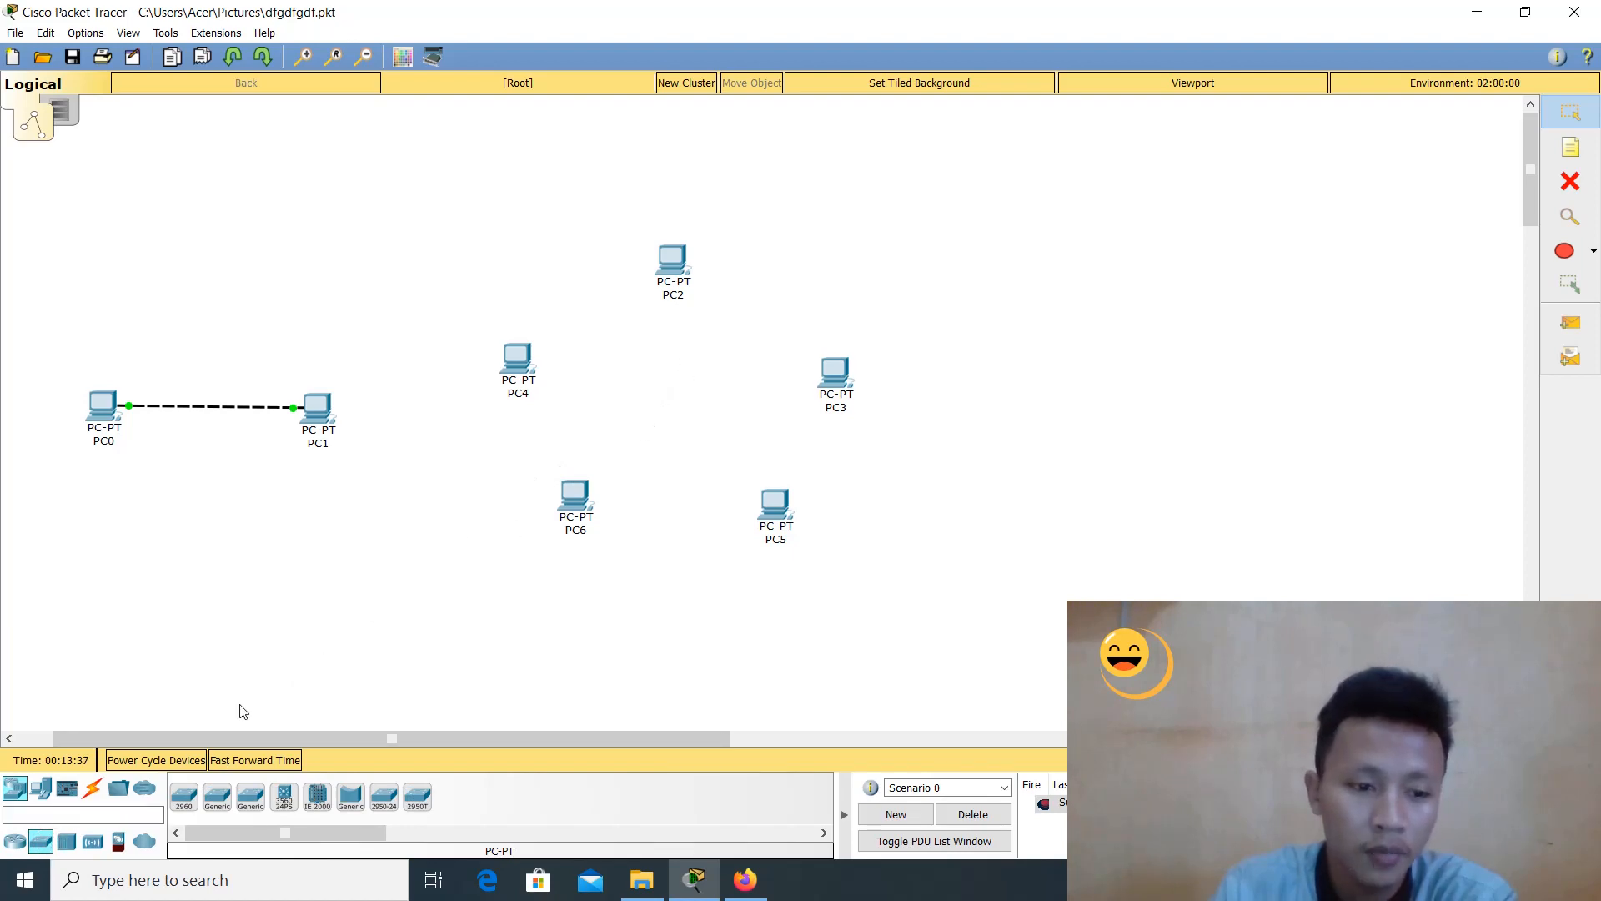
left_click(184, 800)
left_click(672, 392)
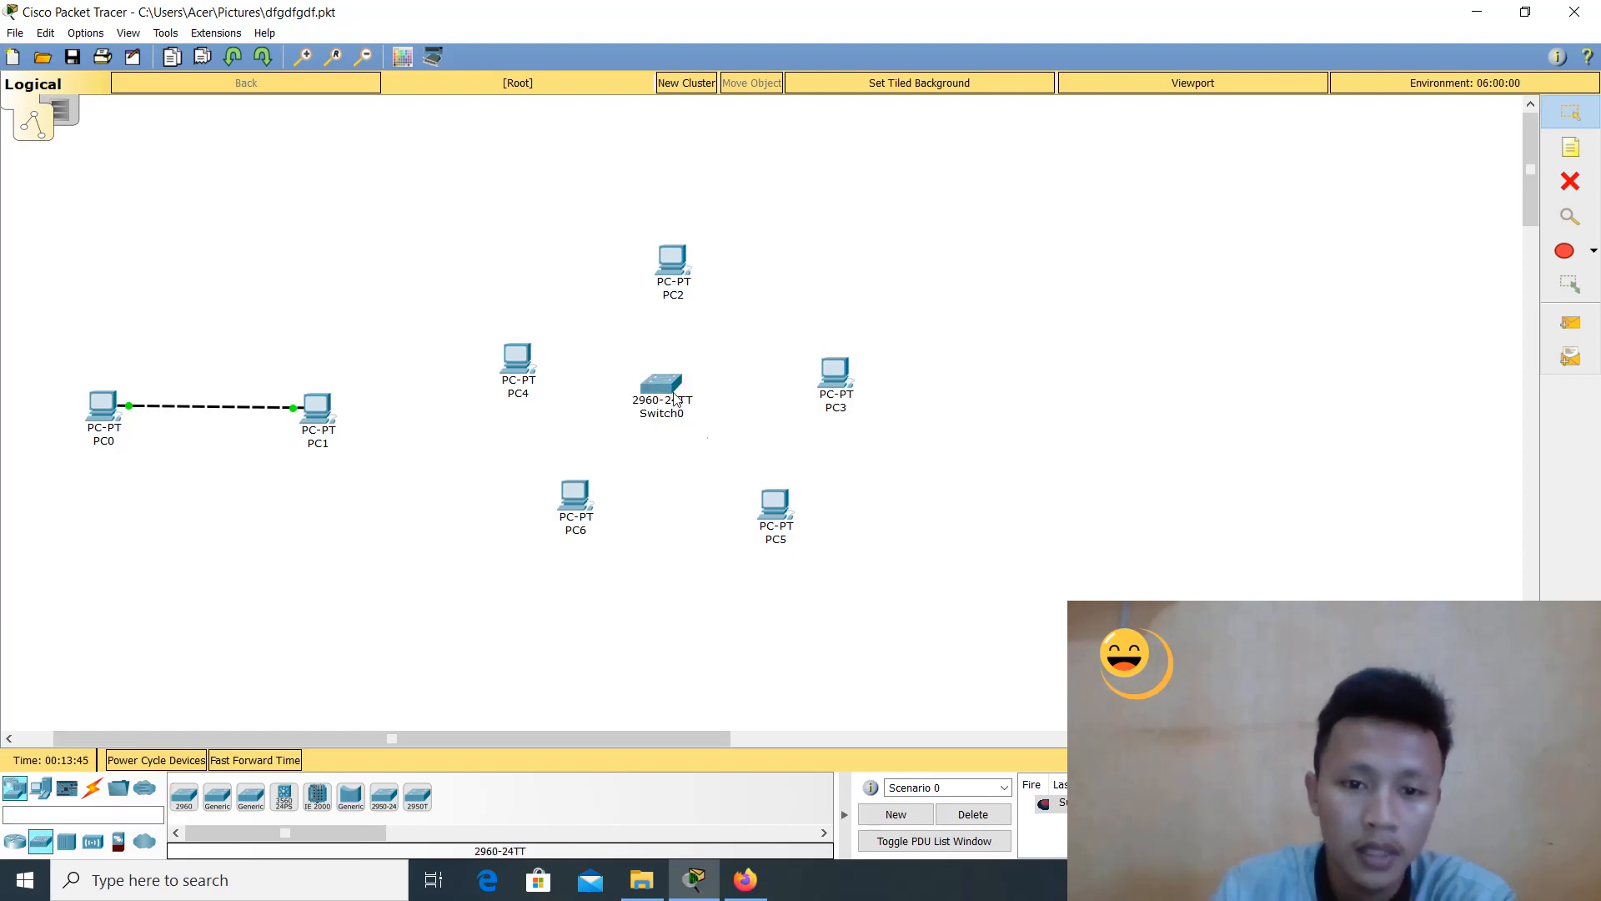
Connect PC2's FastEthernet0 port to Switch0's FastEthernet0/1 port with a copper straight-through cable
left_click(93, 788)
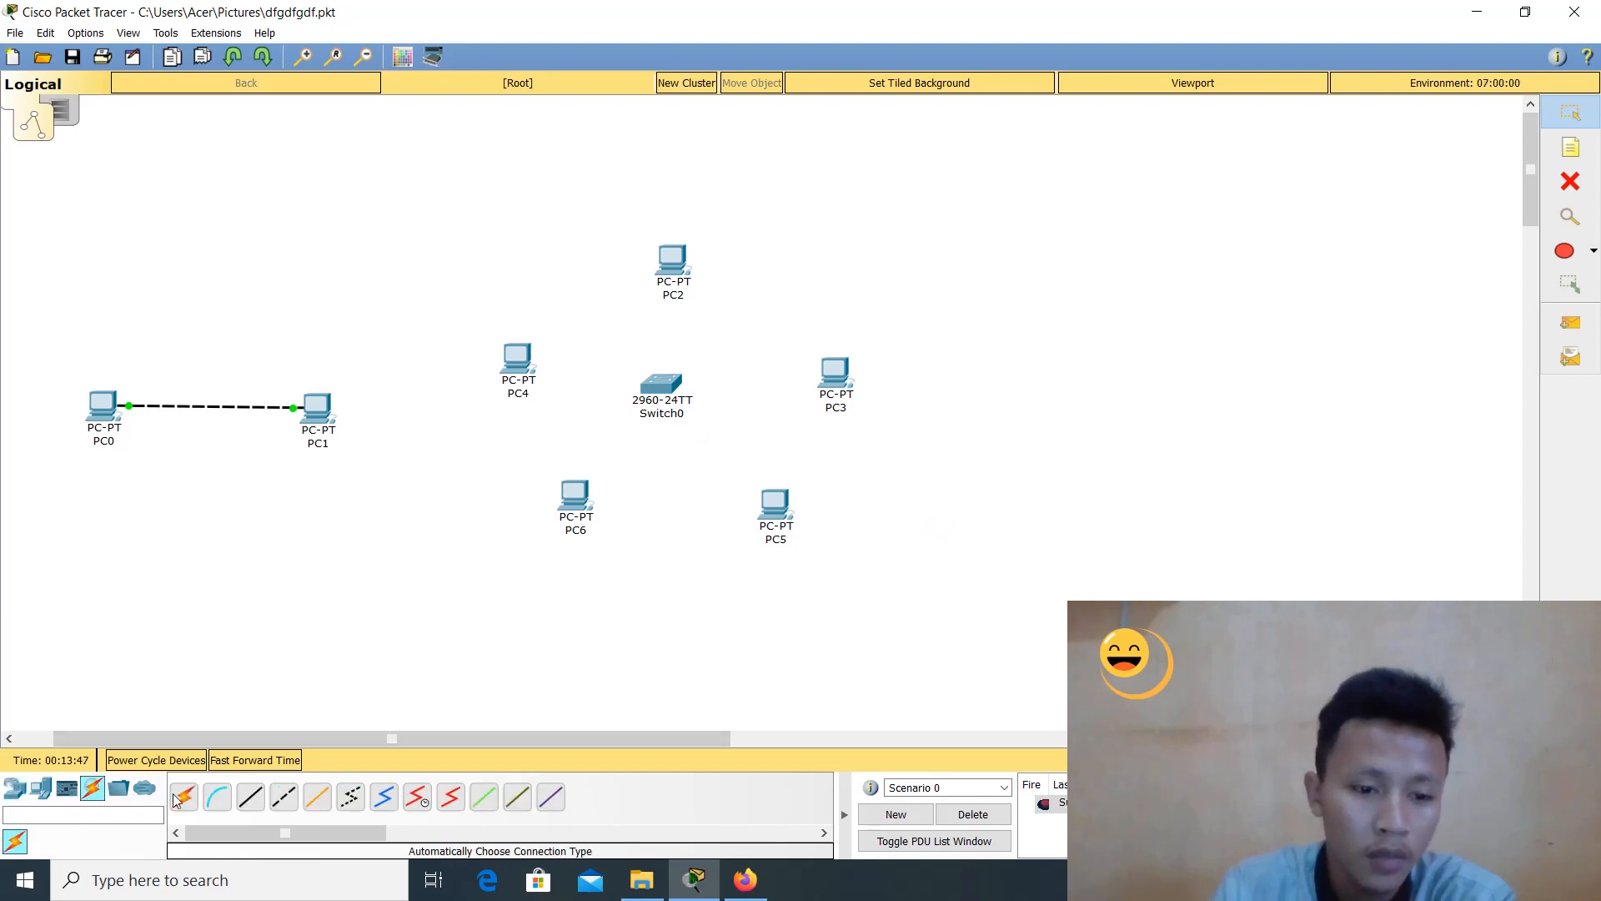
left_click(251, 797)
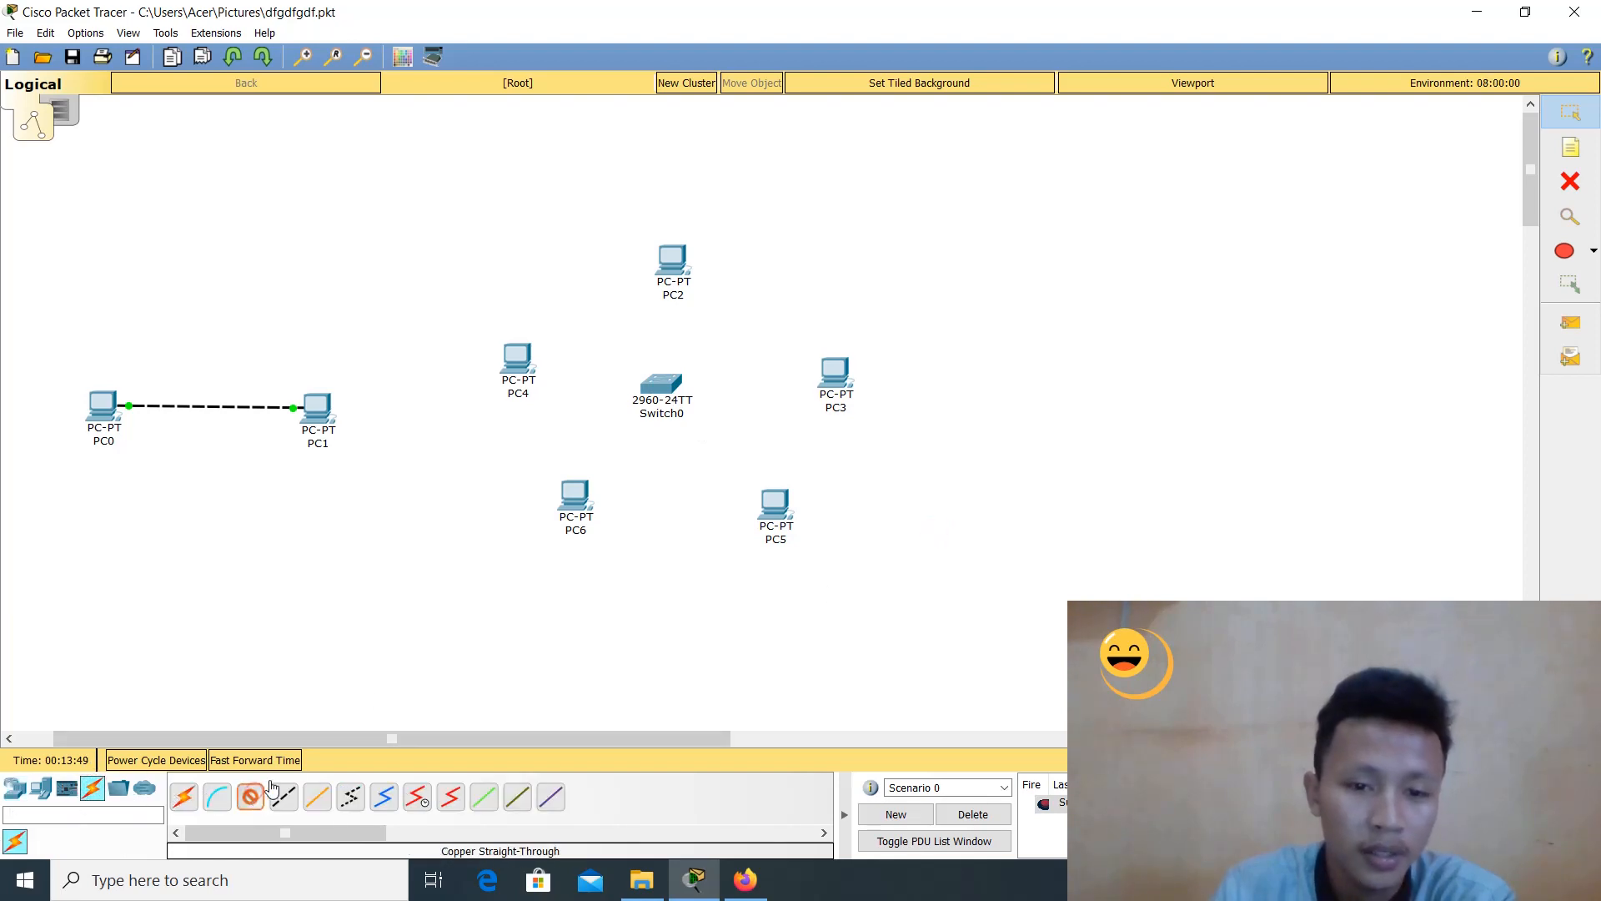
left_click(674, 259)
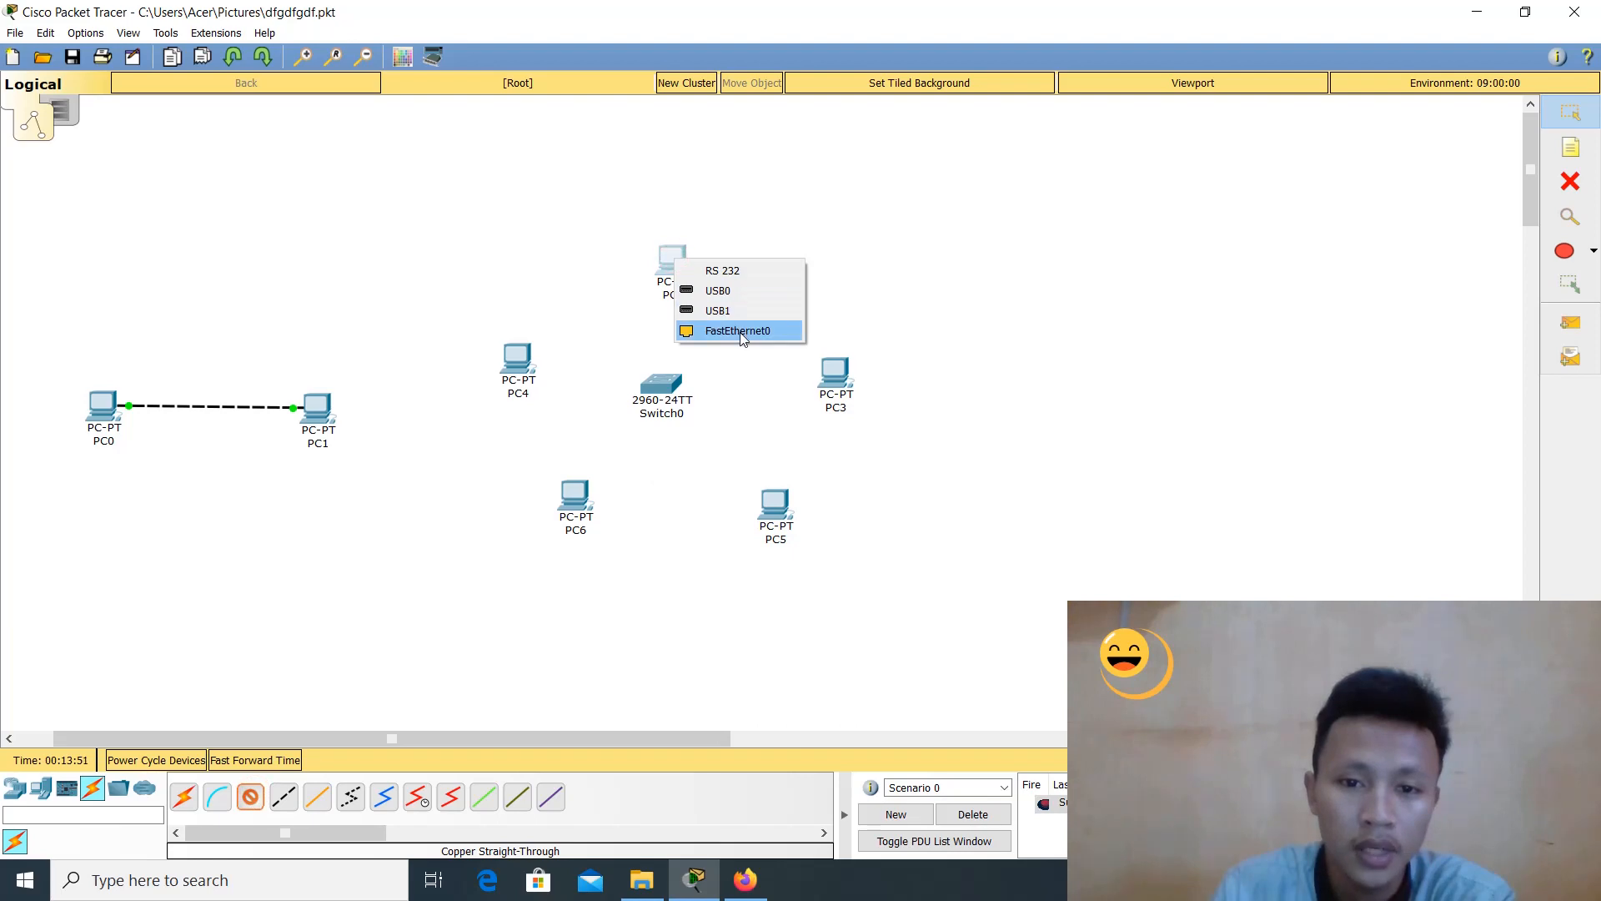
left_click(738, 331)
left_click(655, 383)
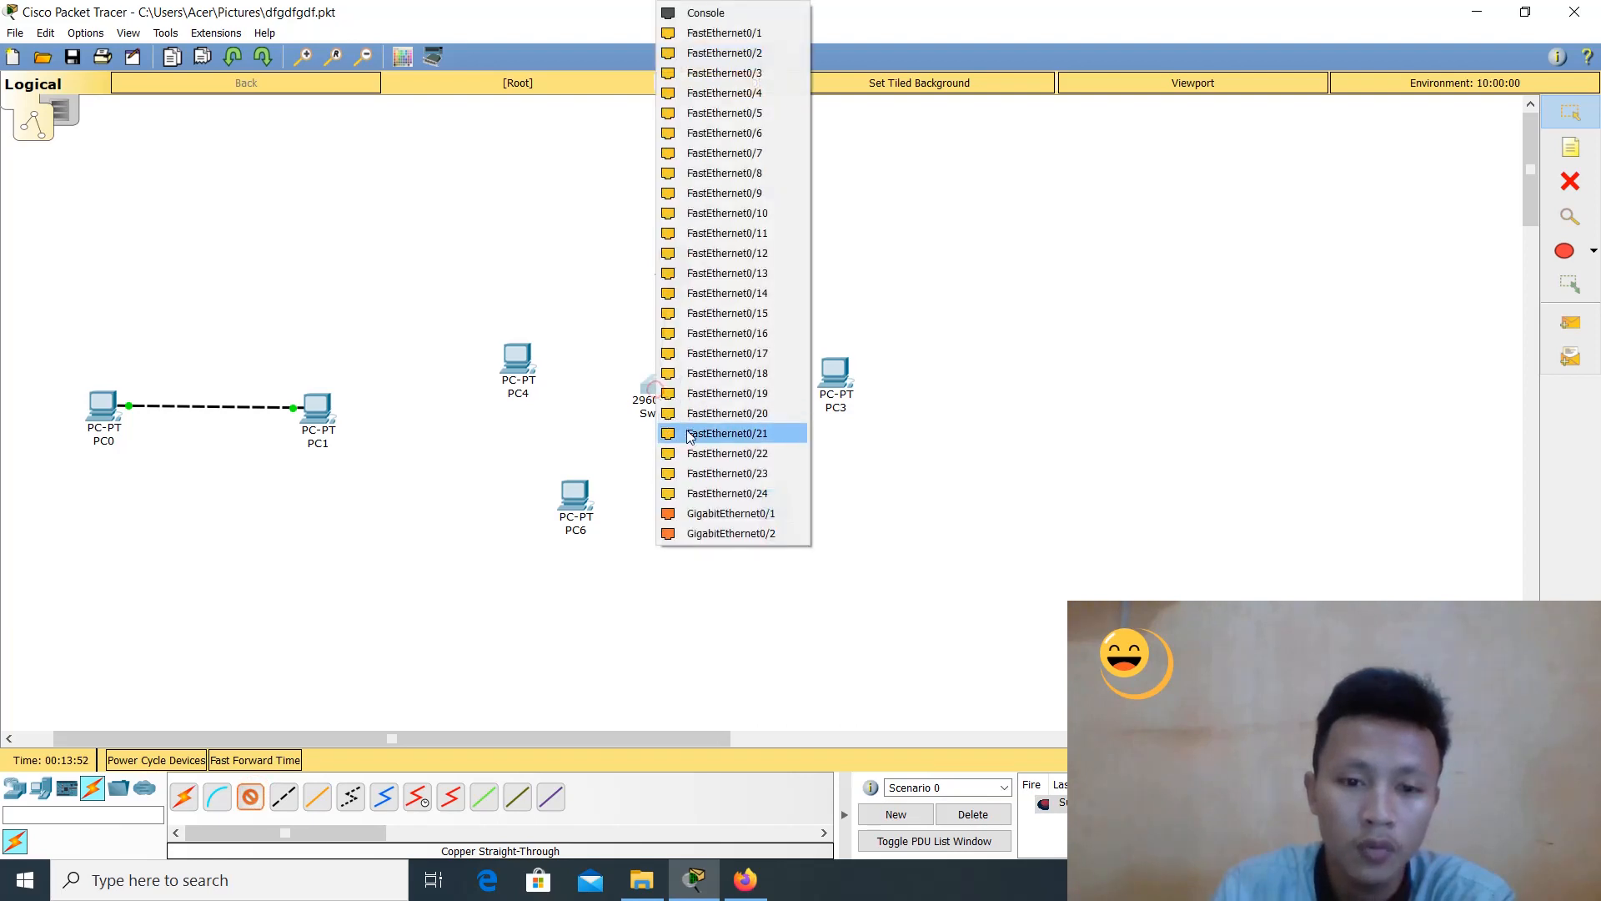
left_click(754, 33)
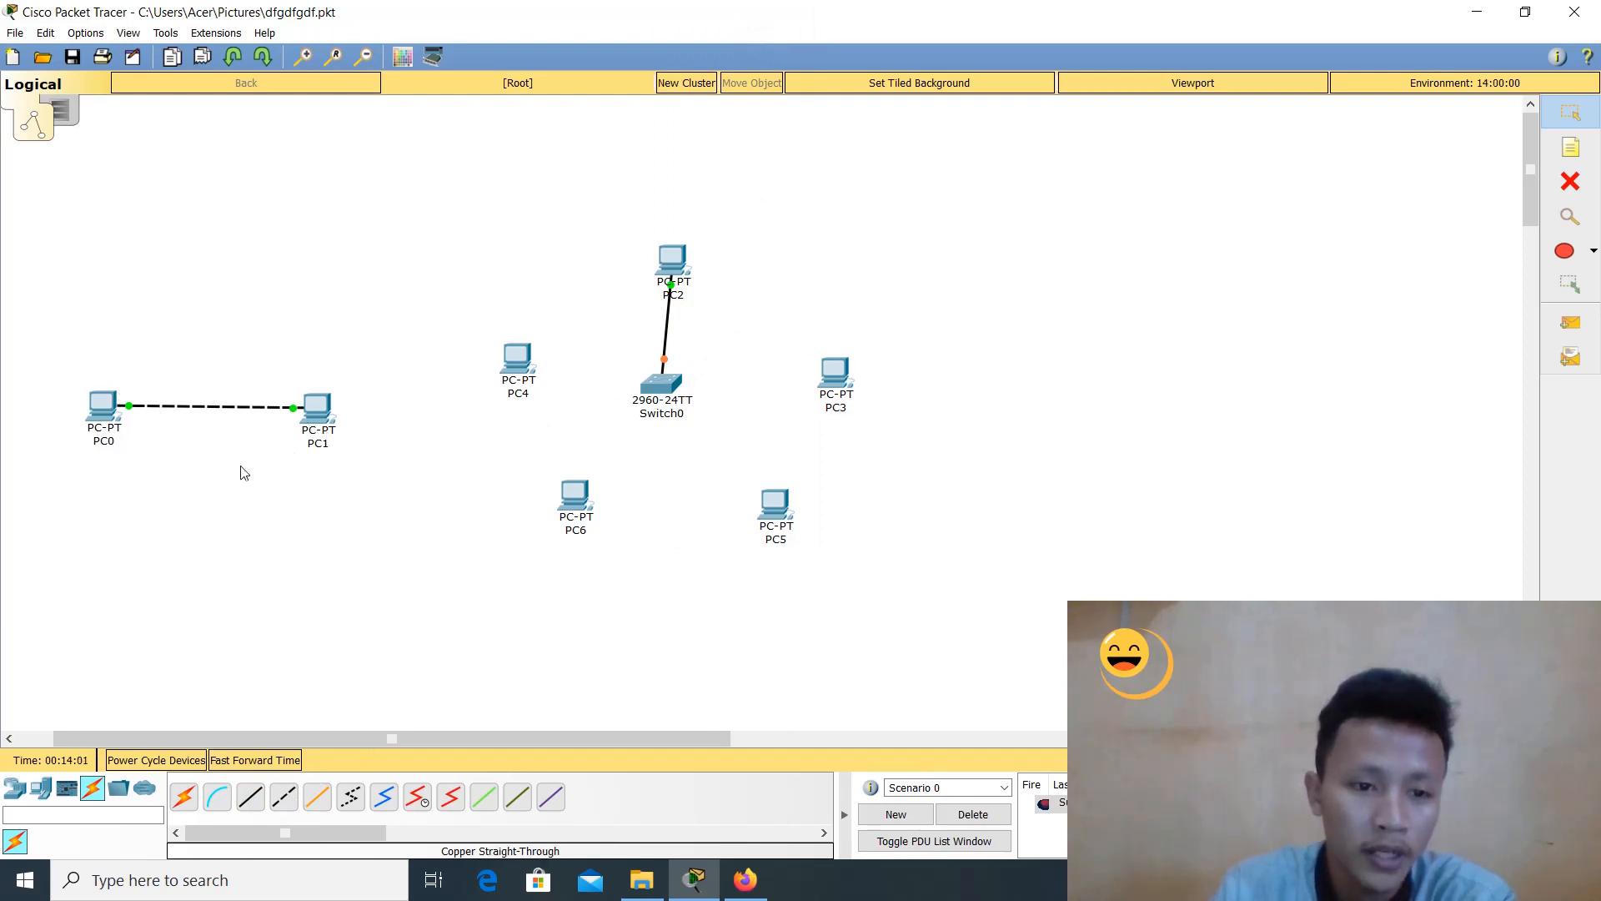
Connect PC4's FastEthernet0 port to Switch0's FastEthernet0/2 port with a copper straight-through cable
left_click(250, 797)
left_click(517, 357)
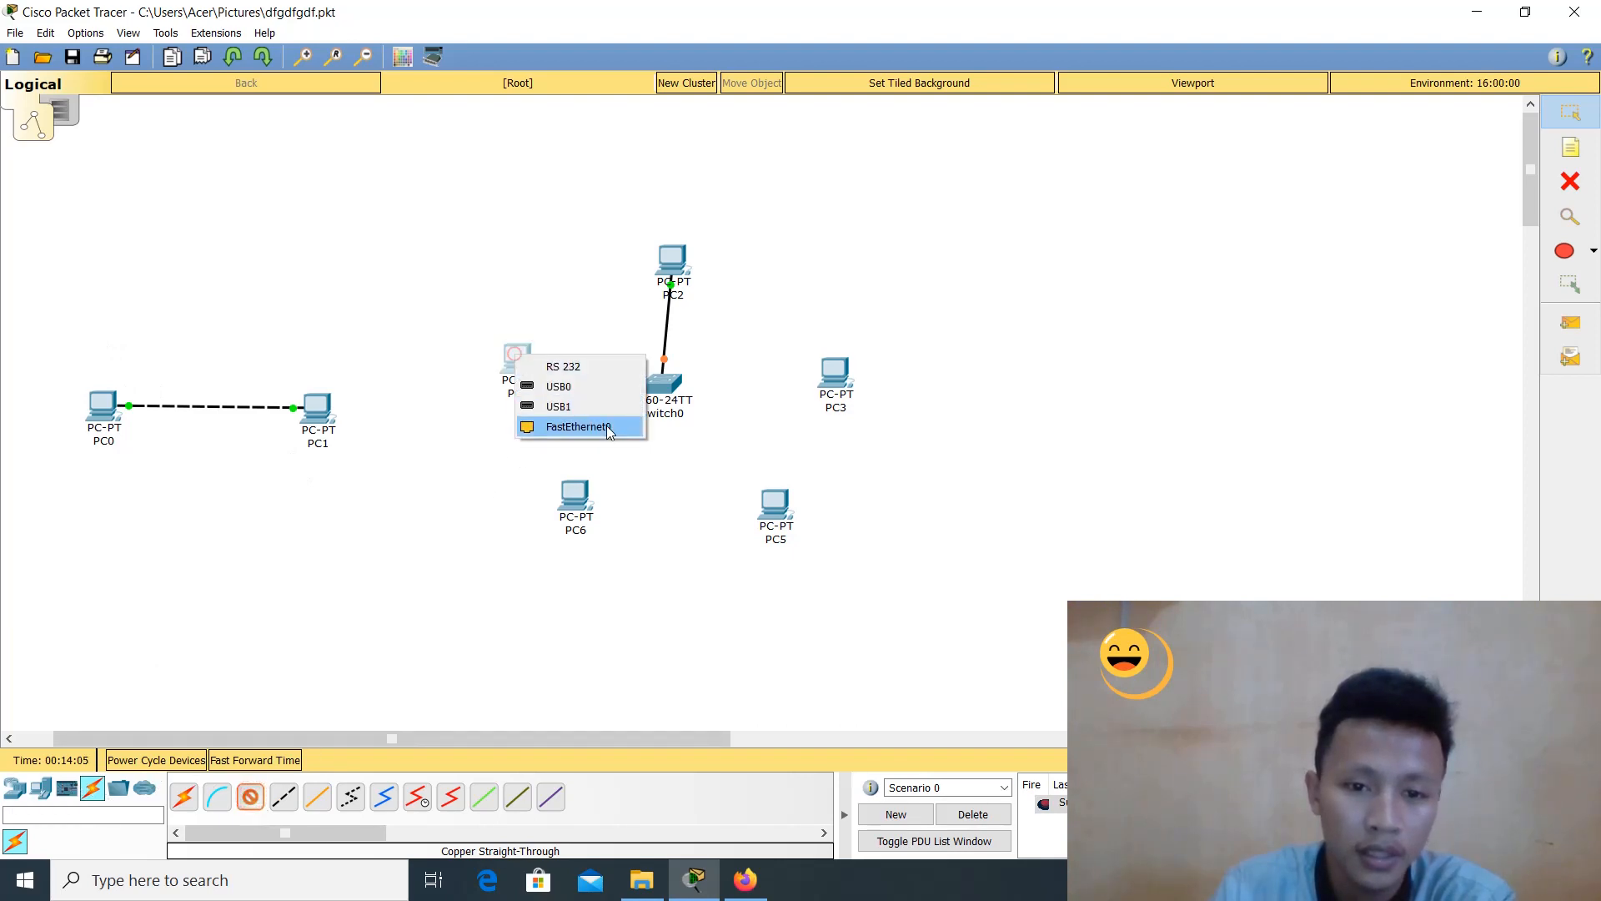
left_click(584, 428)
left_click(663, 383)
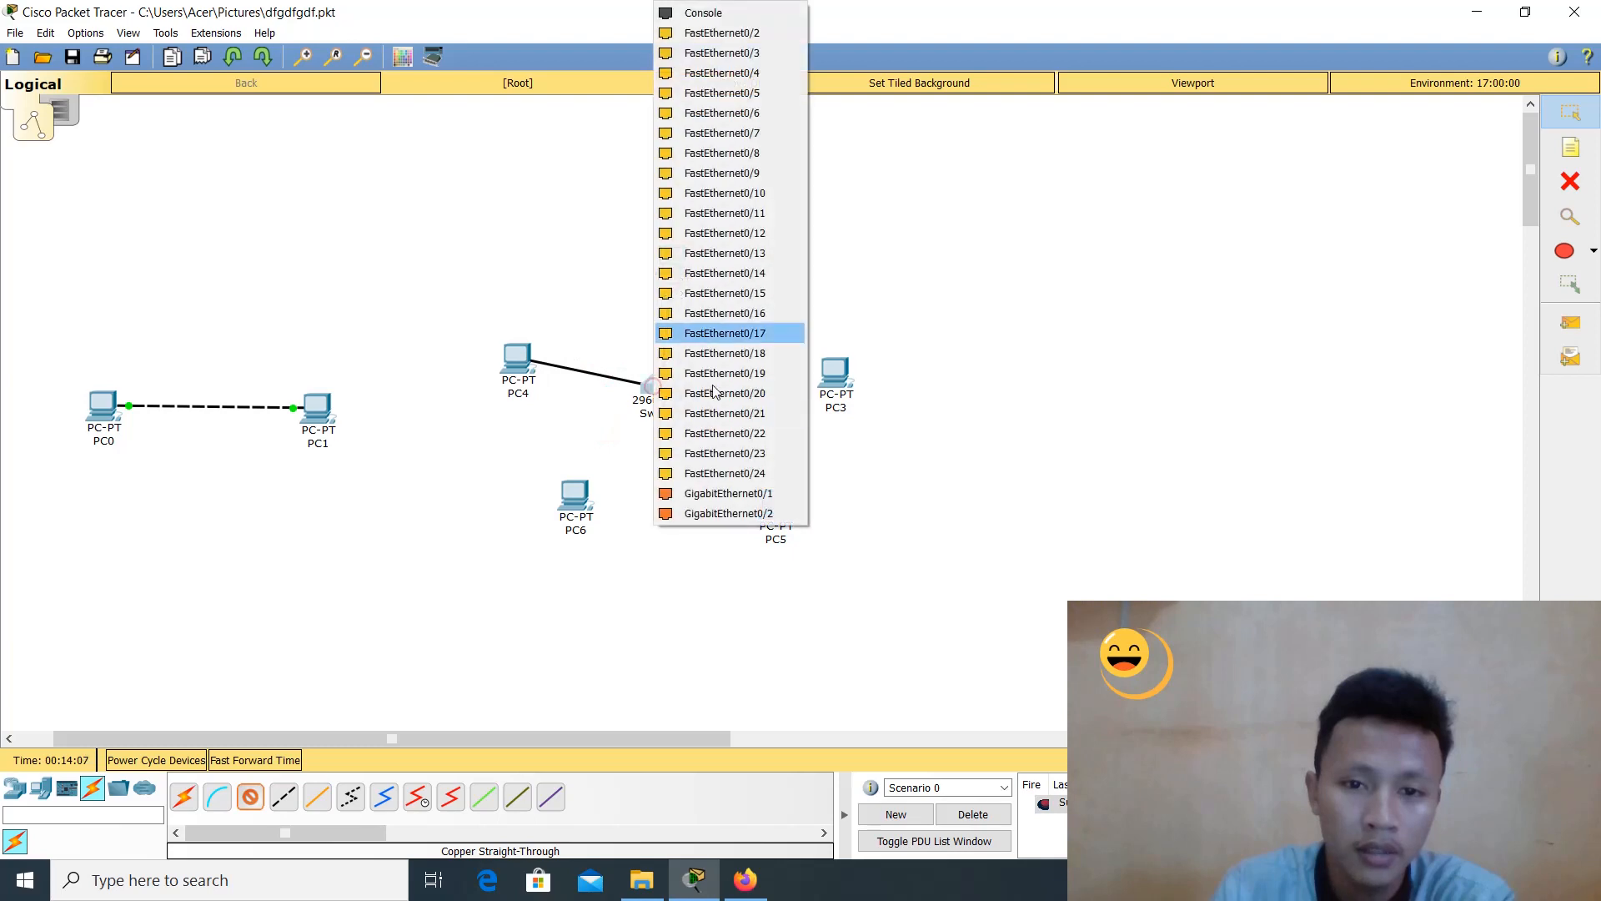
left_click(763, 31)
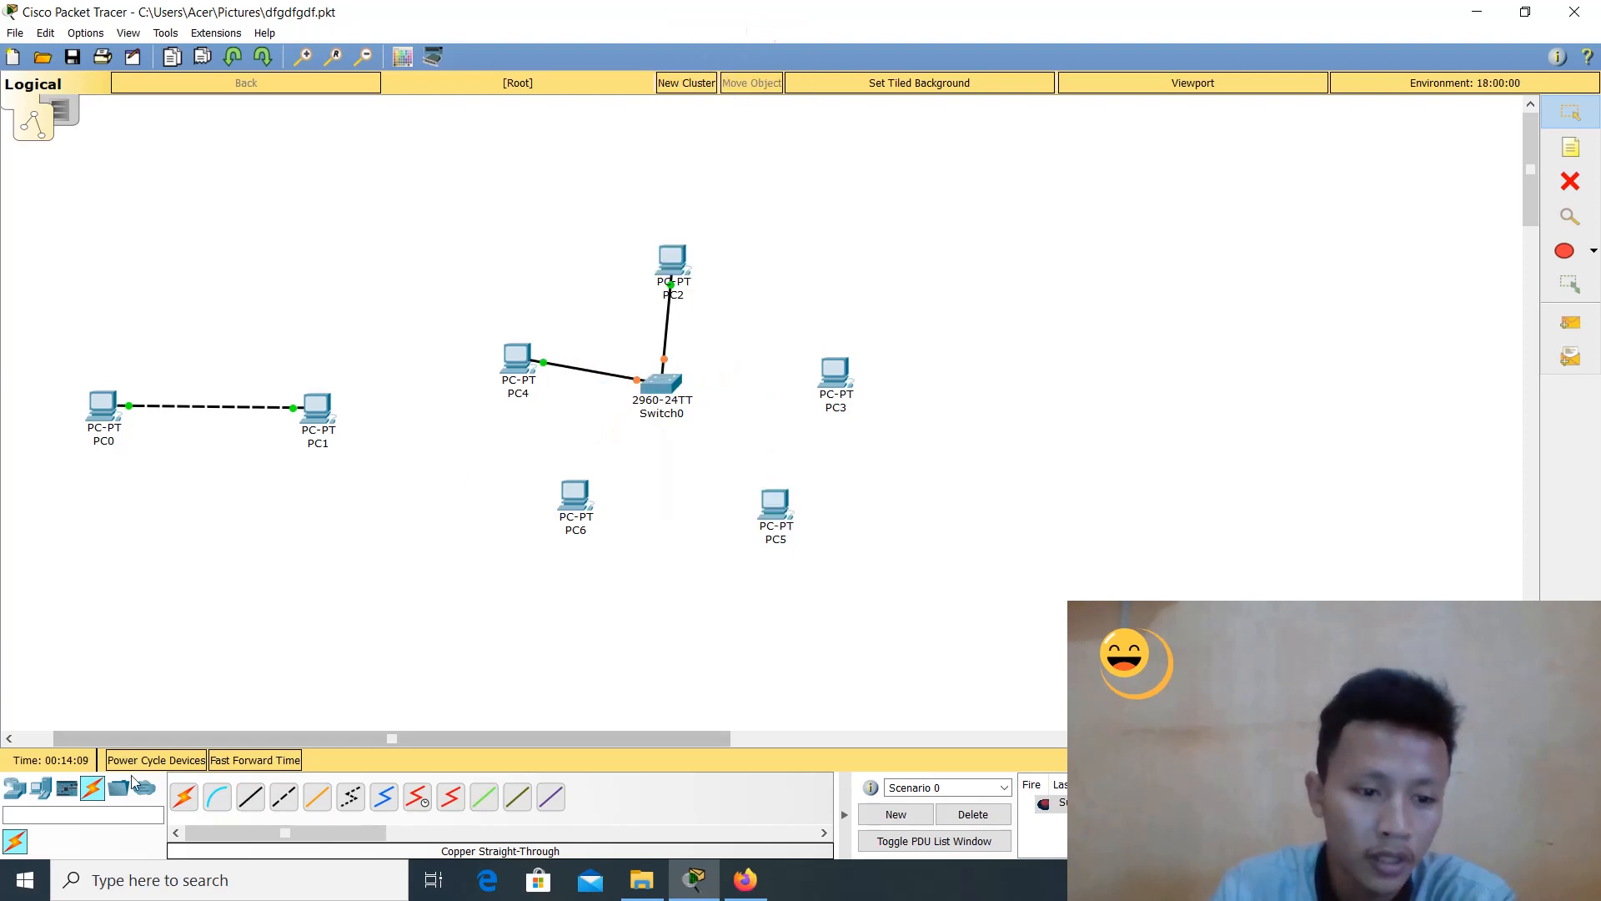
Connect PC6's FastEthernet0 port to Switch0's FastEthernet0/3 port with a copper straight-through cable
left_click(252, 802)
left_click(573, 498)
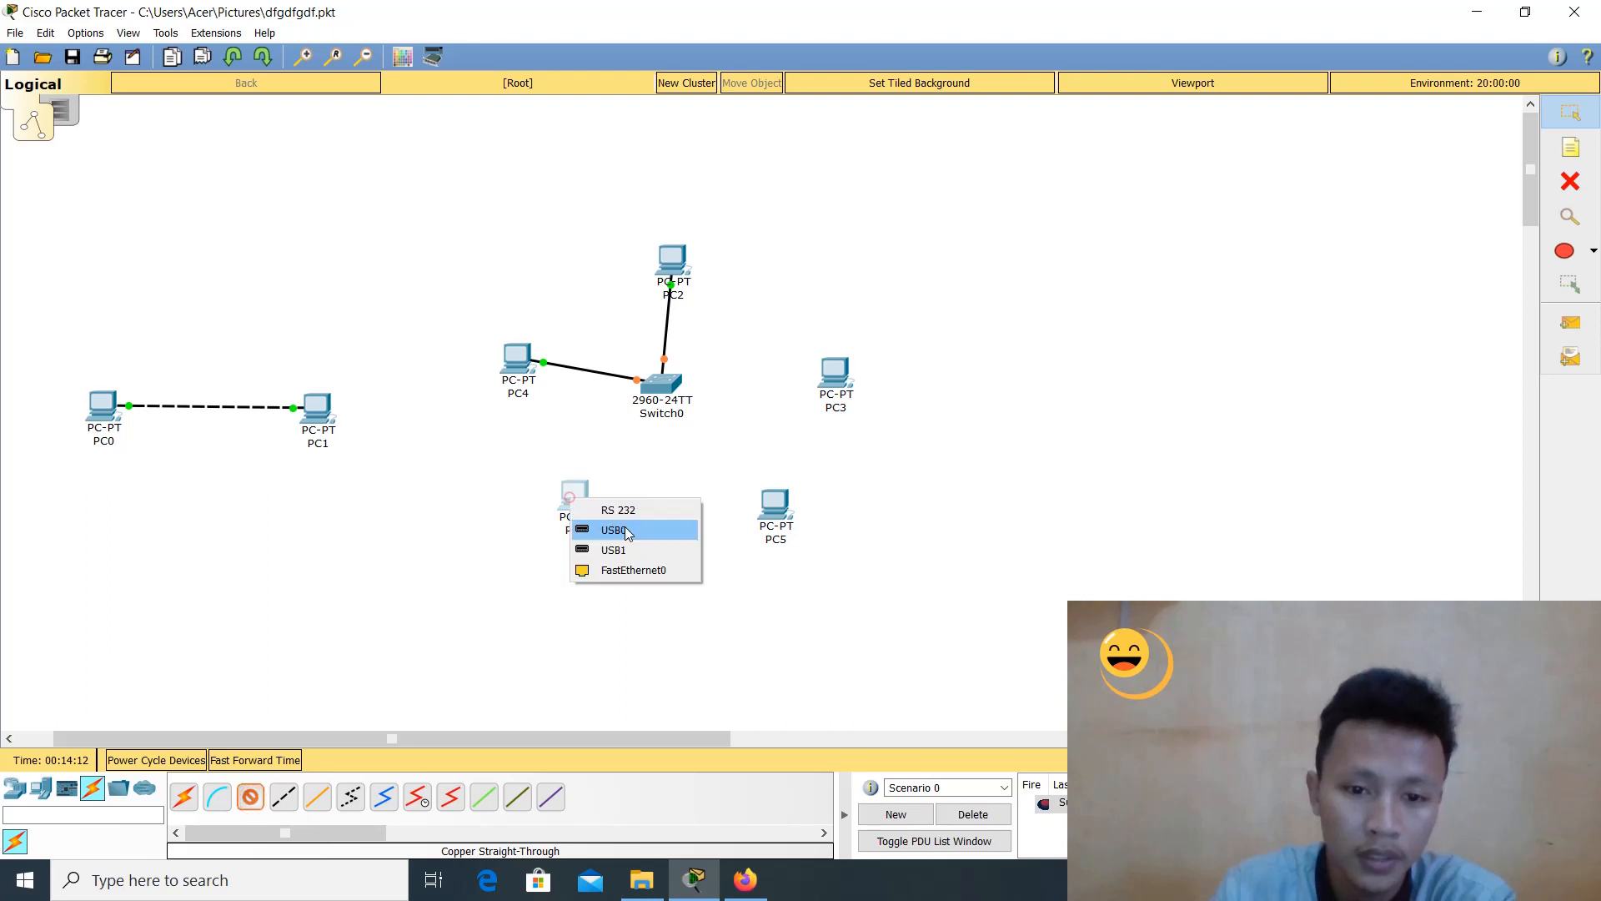
left_click(633, 570)
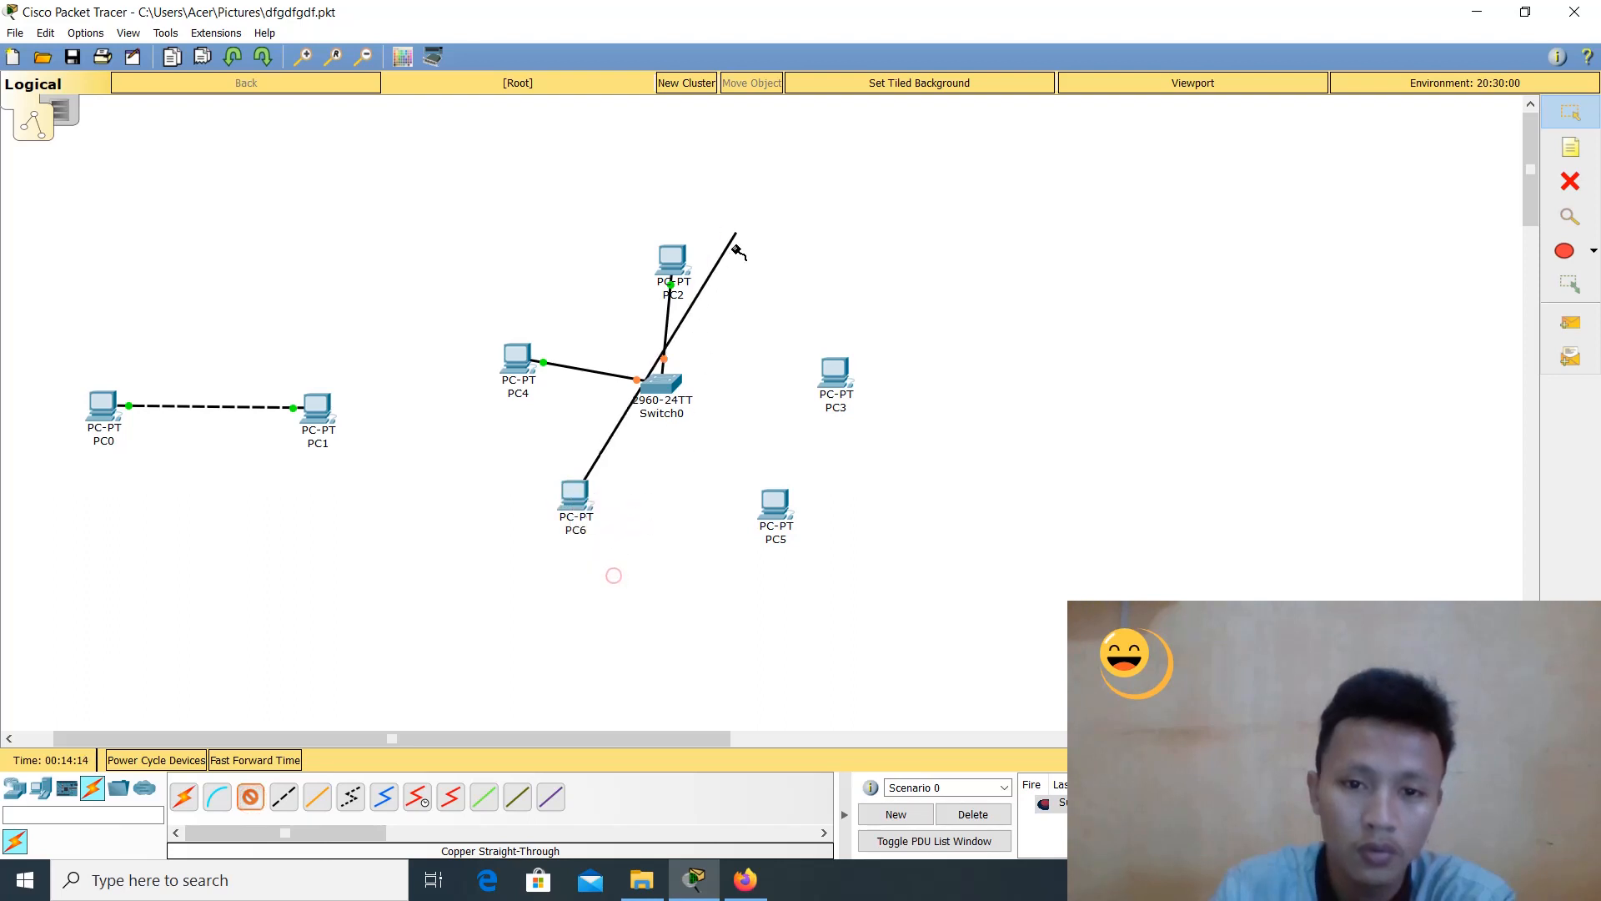
left_click(660, 396)
left_click(705, 422)
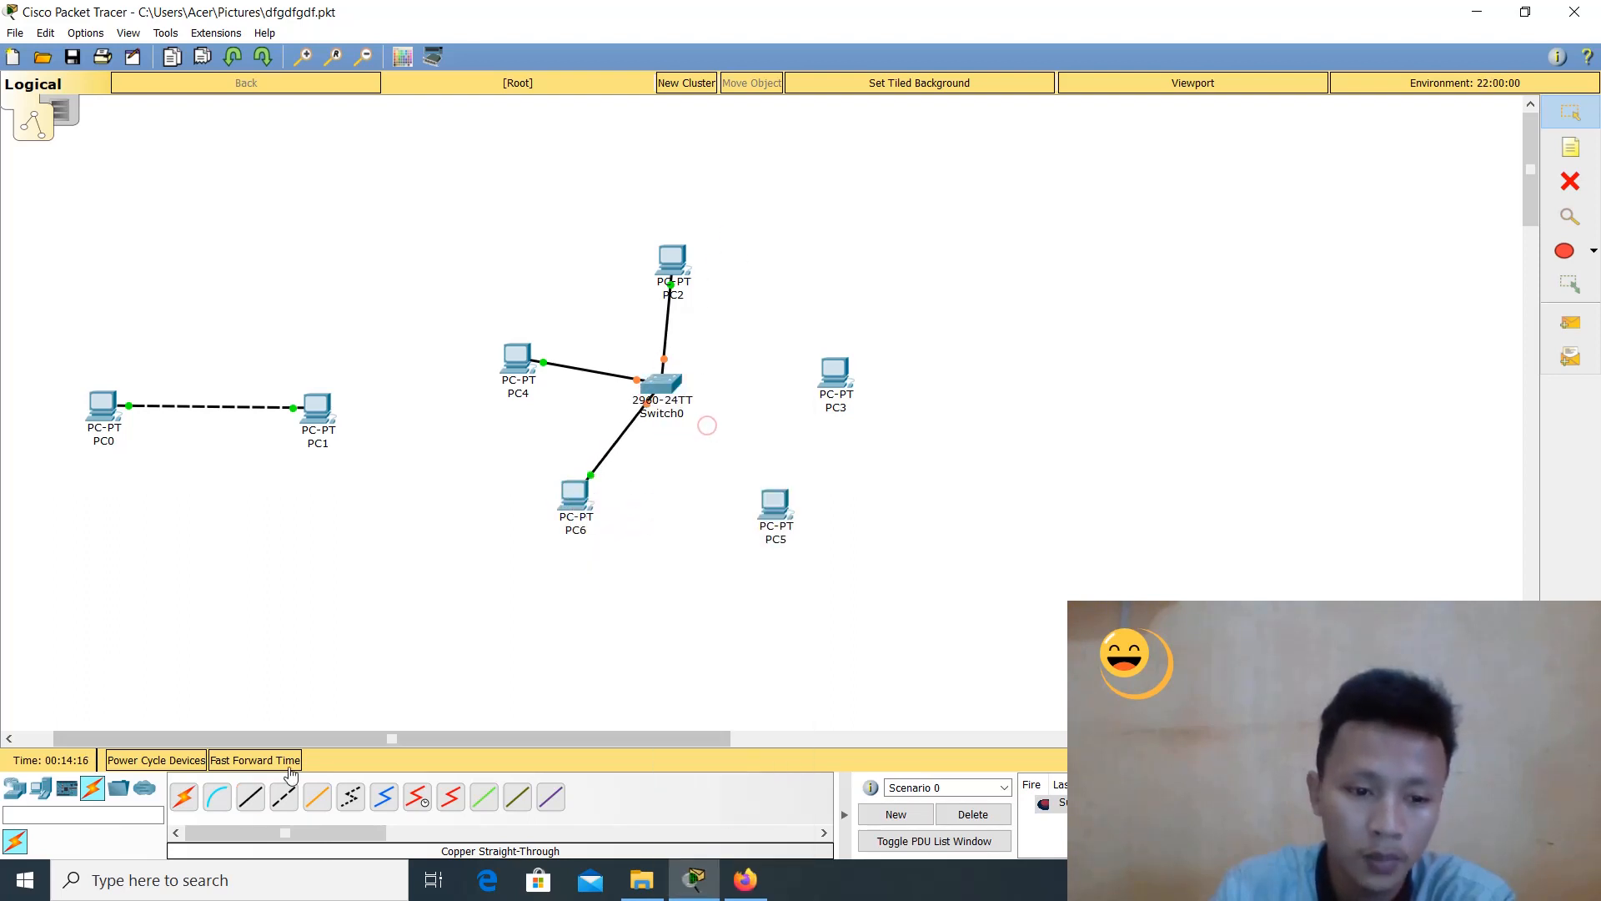
Connect PC5's FastEthernet0 port to Switch0's FastEthernet0/4 port with a copper straight-through cable
left_click(253, 802)
left_click(776, 503)
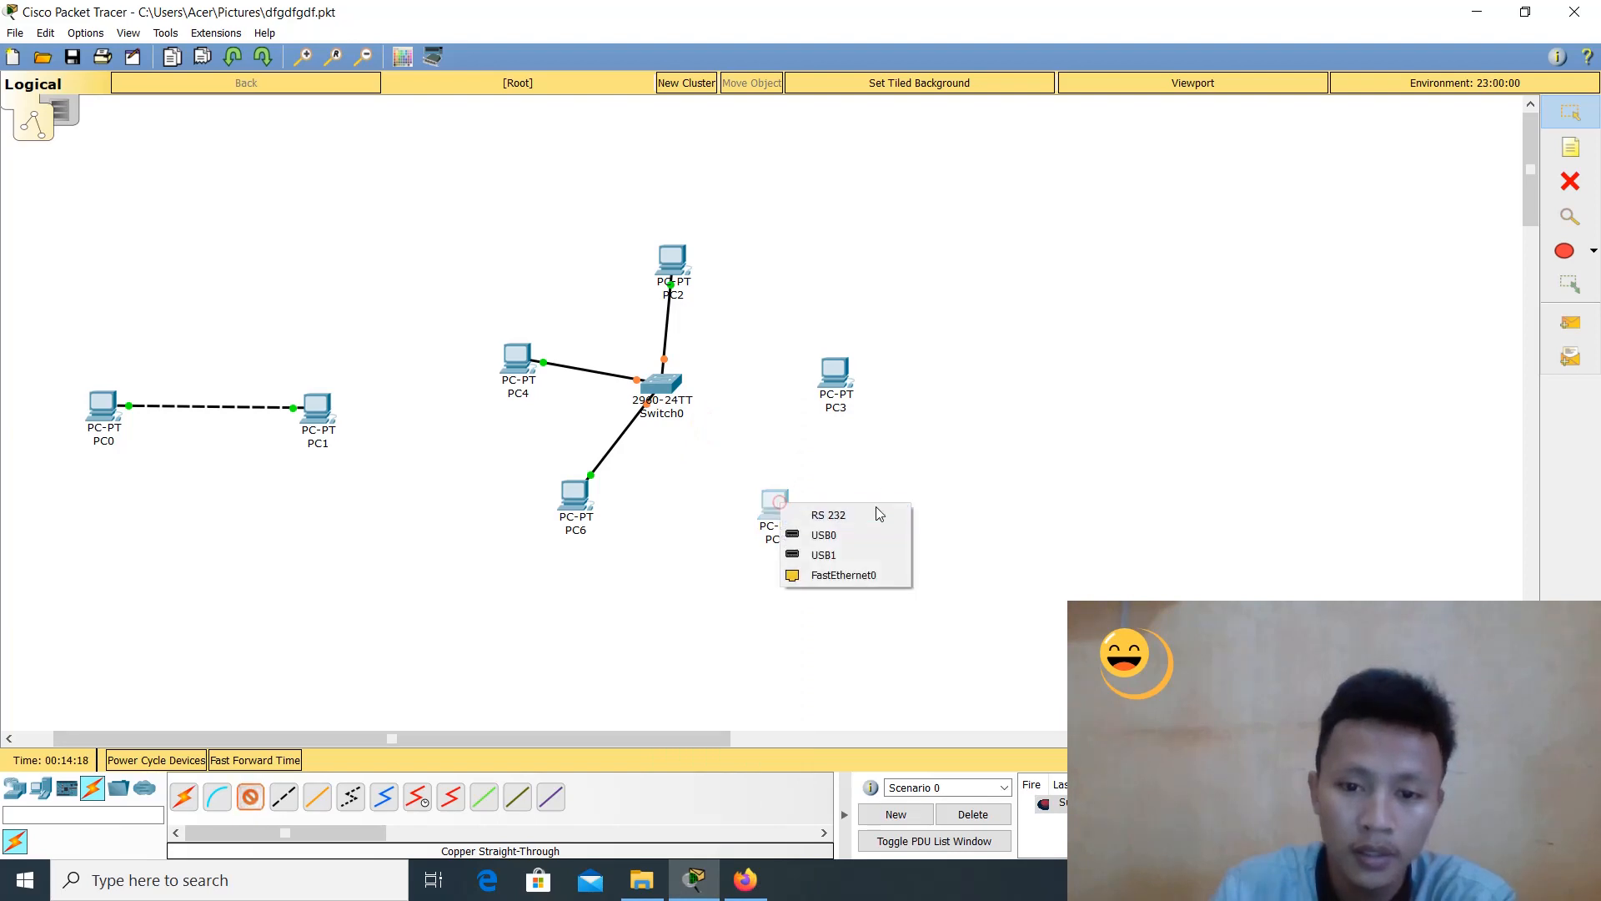
left_click(863, 576)
left_click(665, 381)
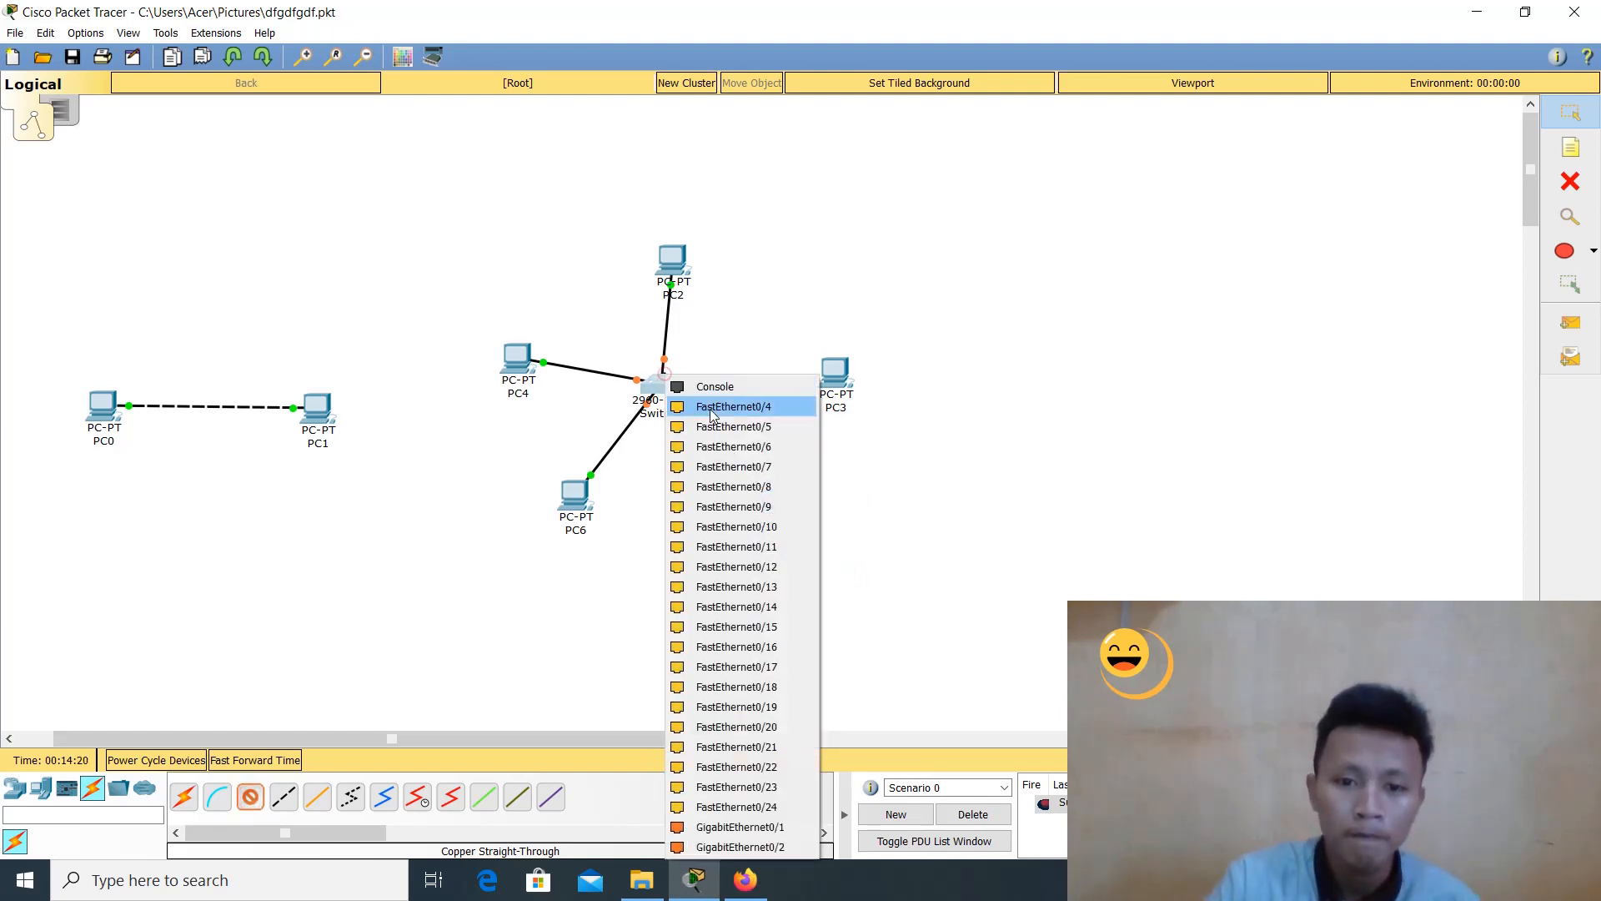
left_click(770, 406)
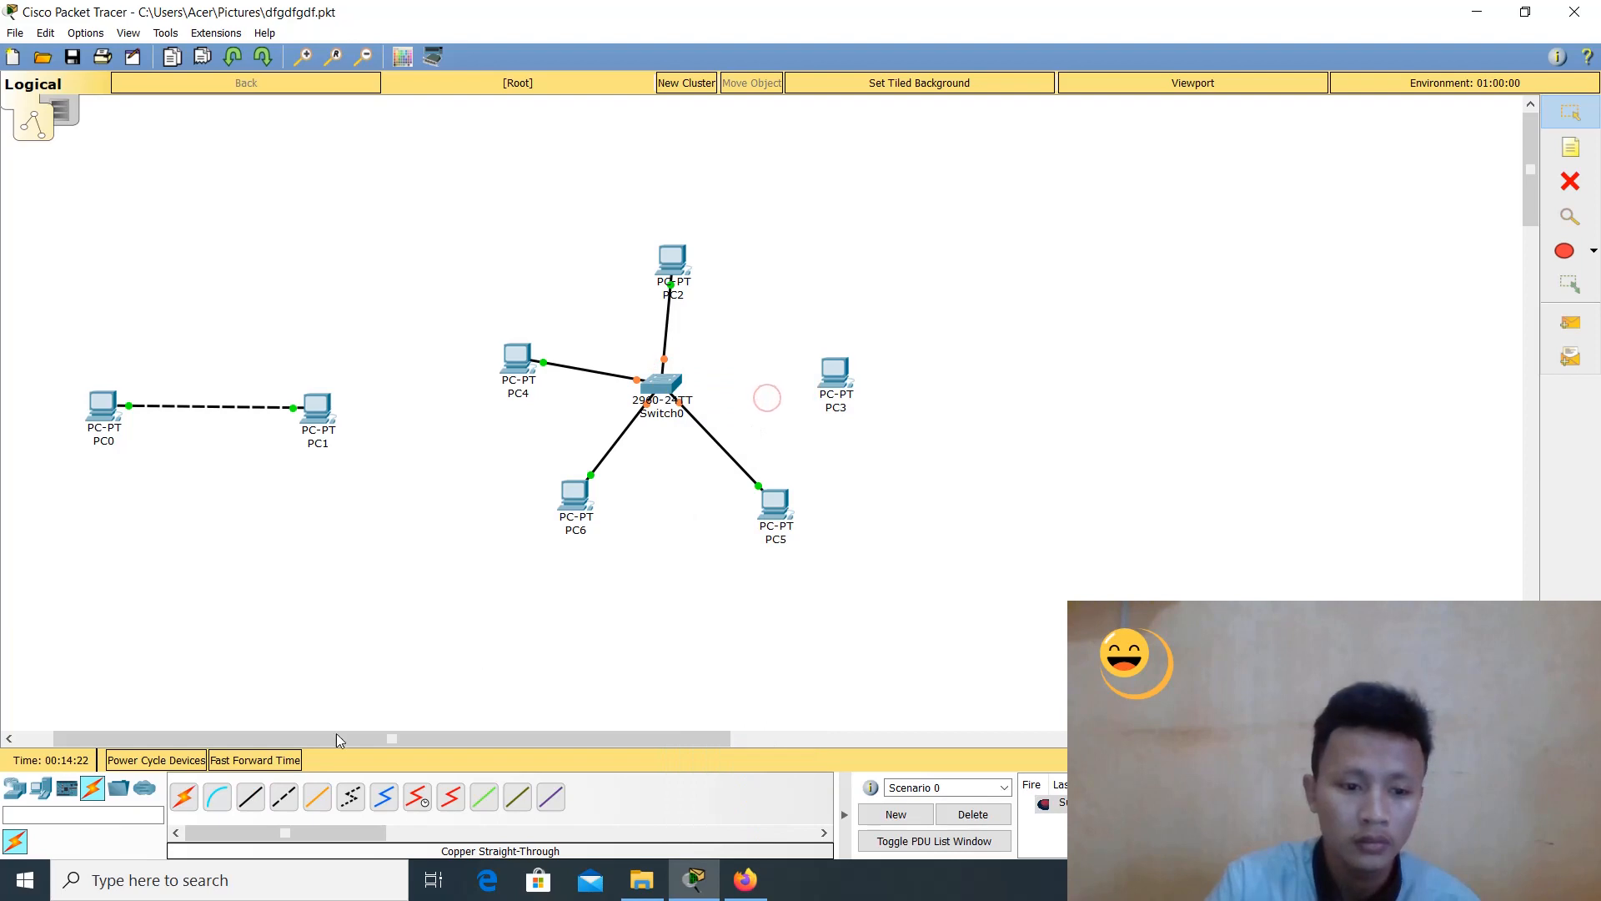
Connect PC3's FastEthernet0 port to Switch0's FastEthernet0/5 port with a copper straight-through cable
left_click(834, 376)
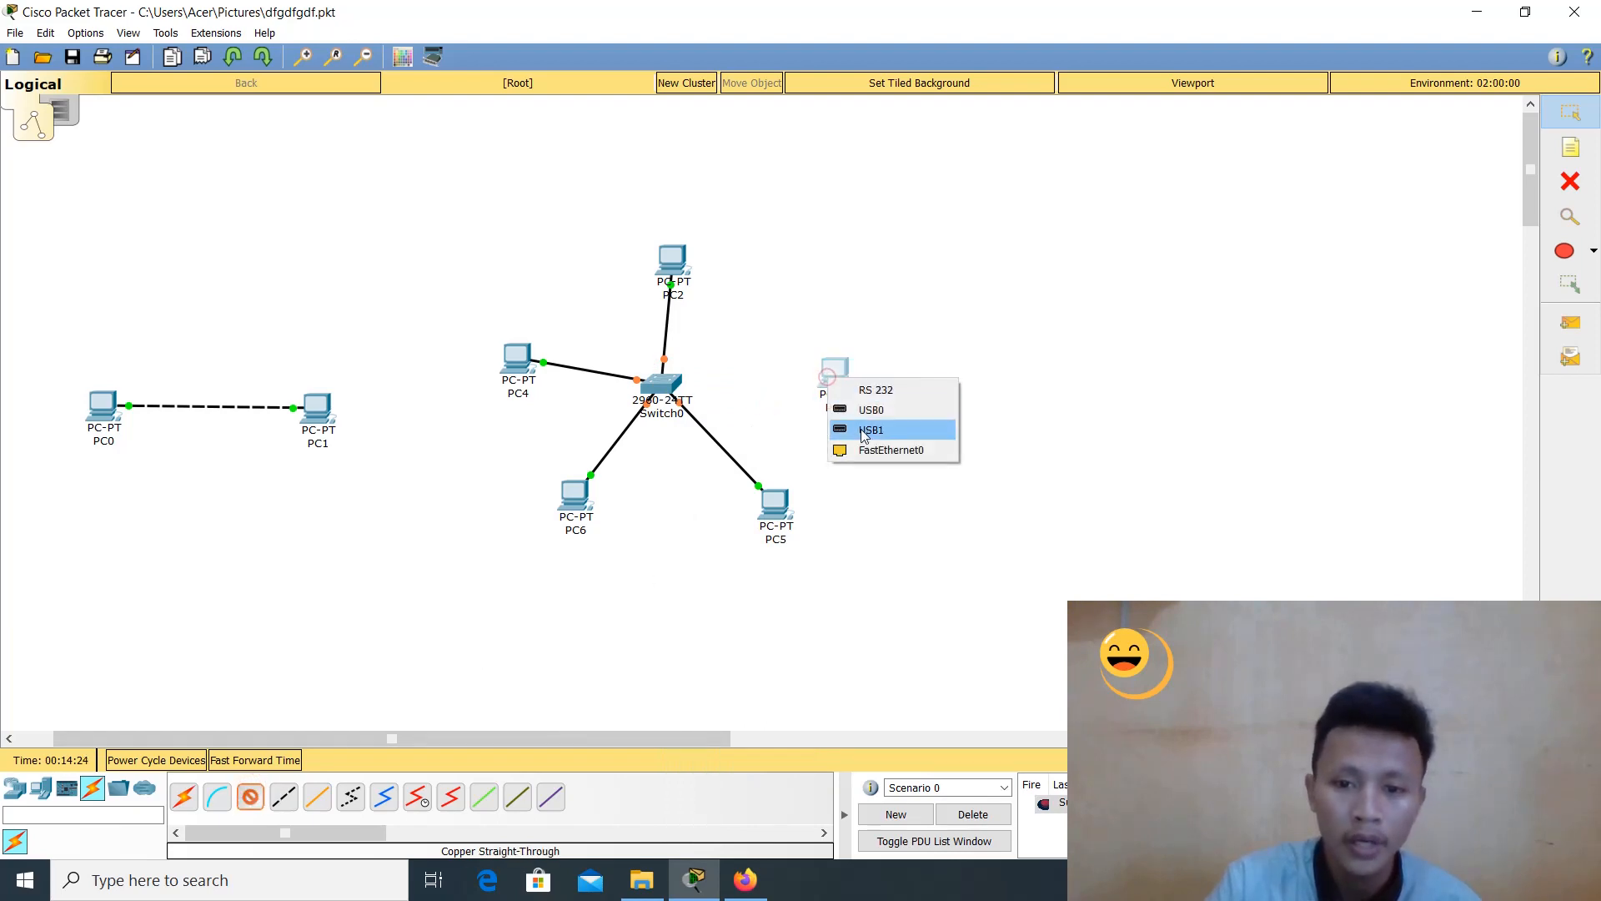
left_click(863, 456)
left_click(650, 379)
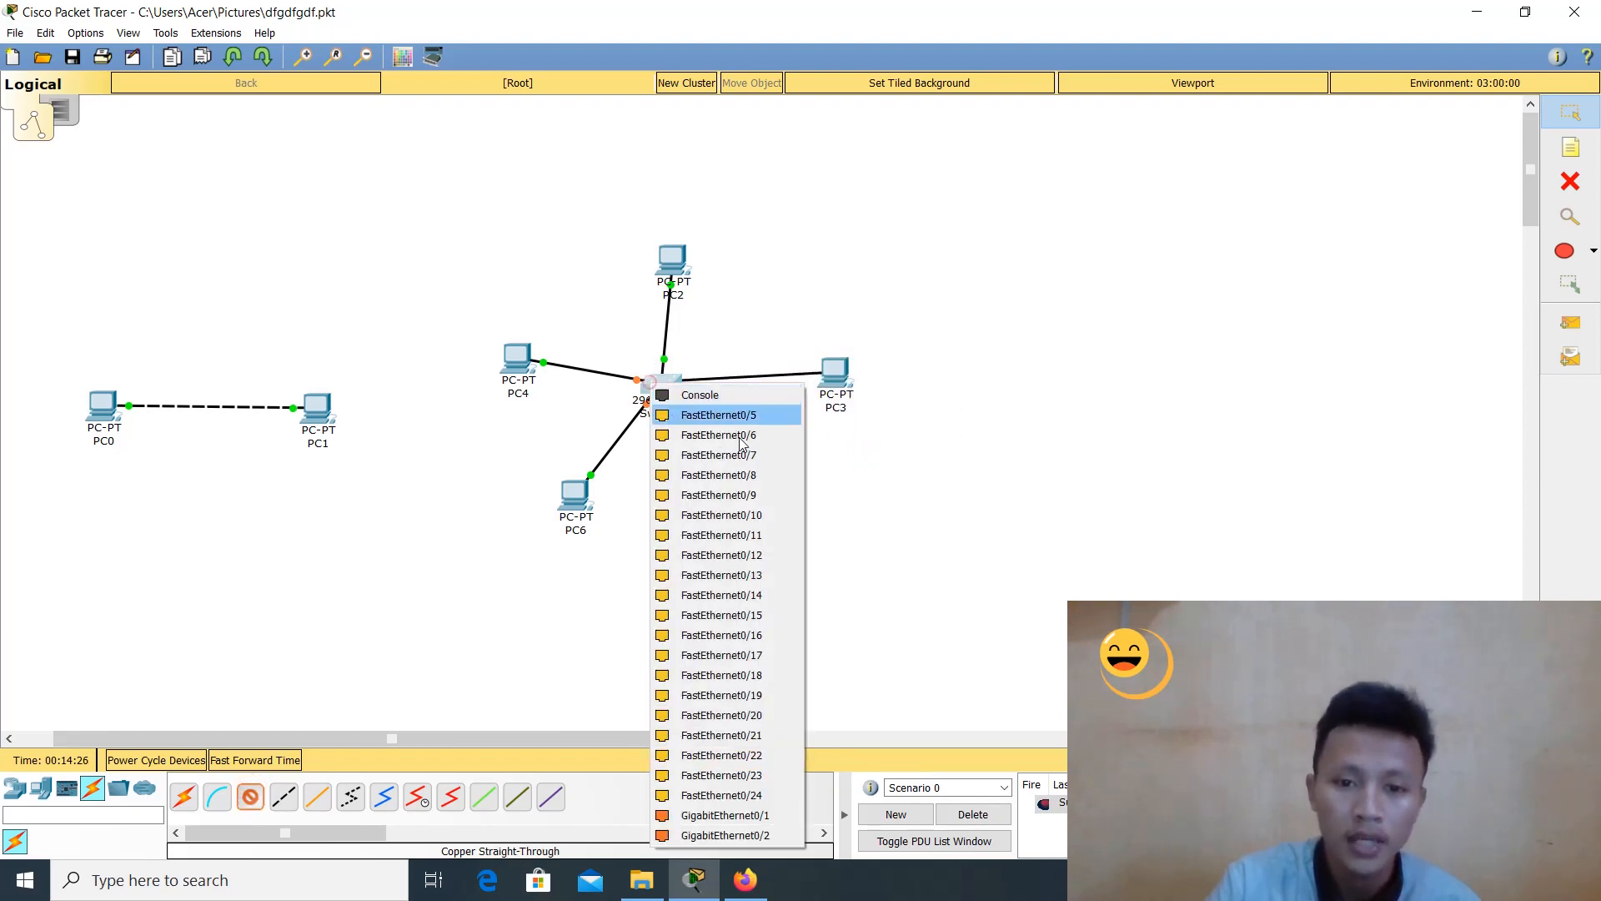
left_click(747, 415)
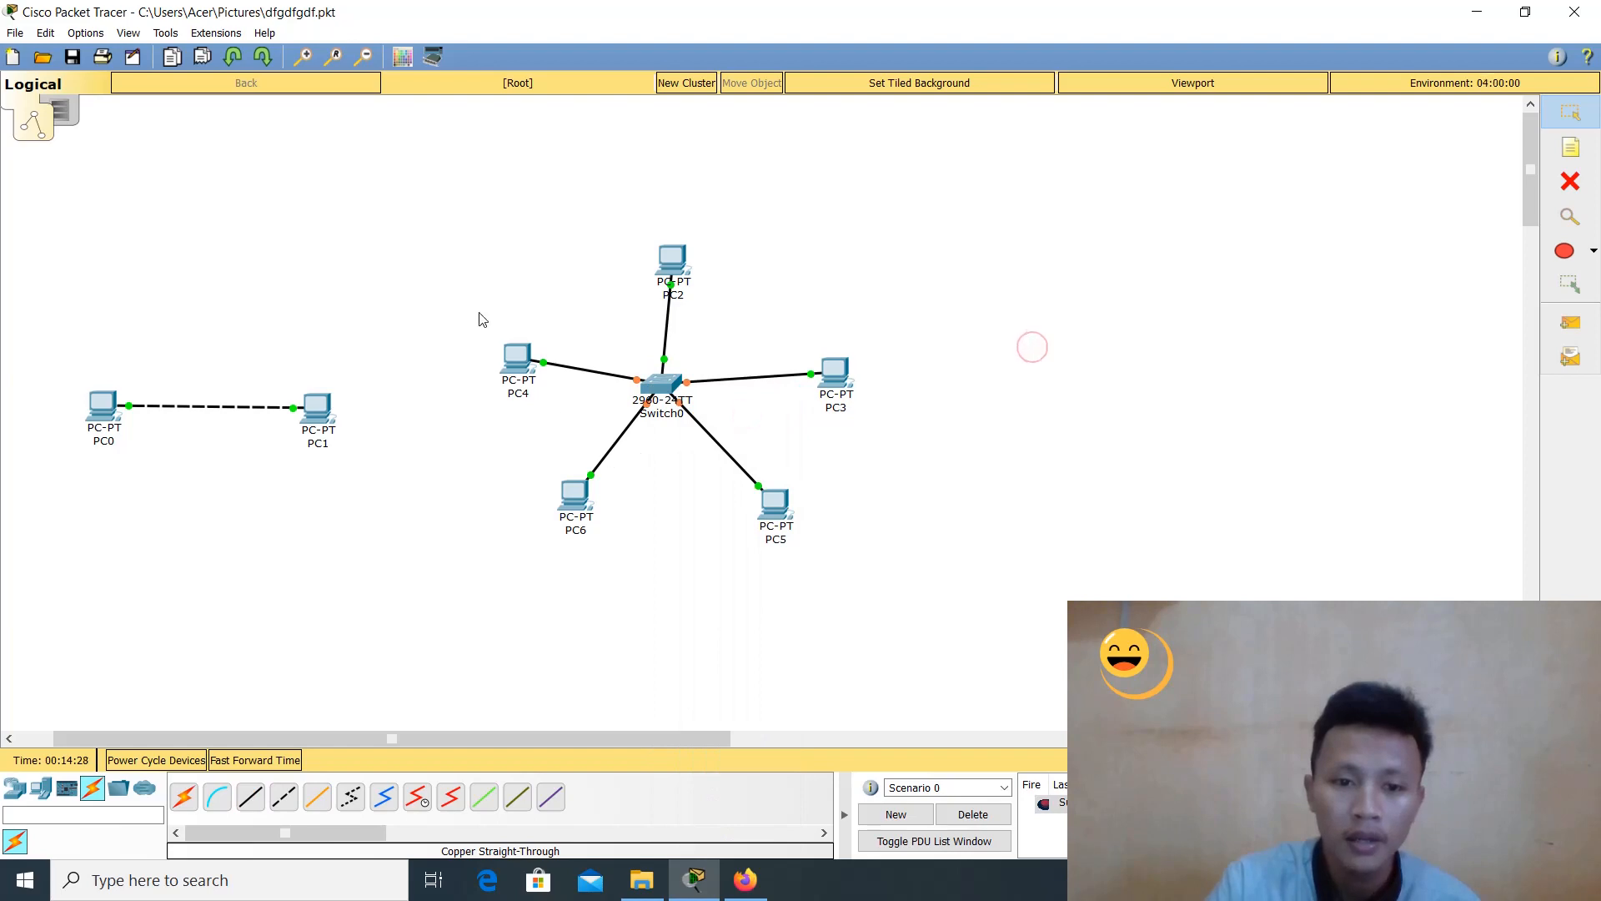
left_click_drag(443, 185, 755, 479)
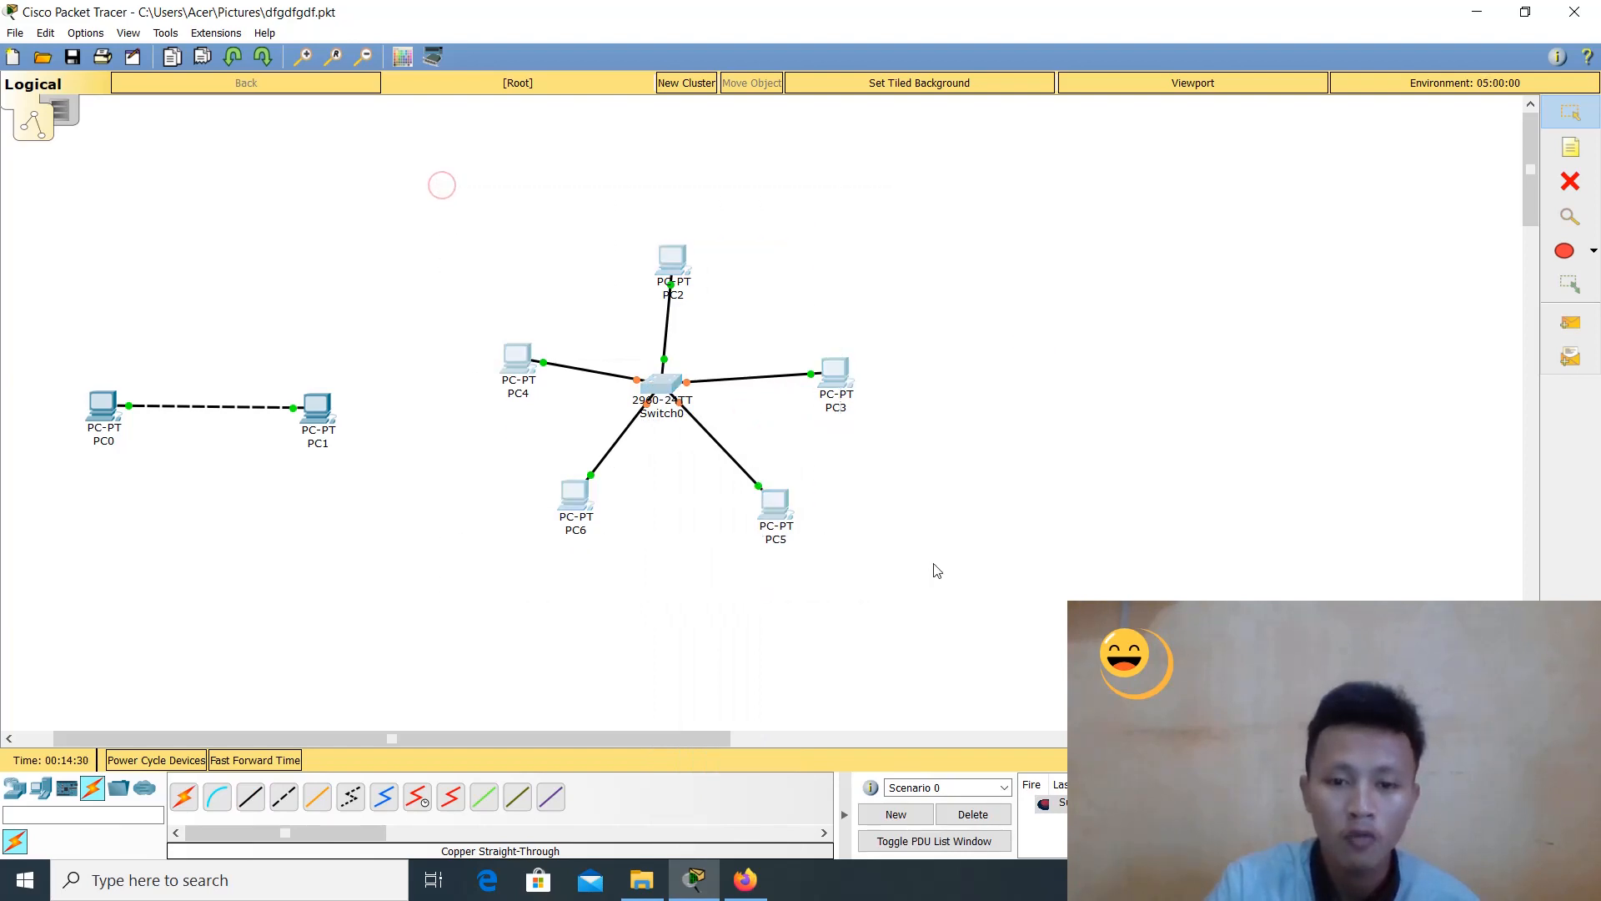
left_click(1024, 501)
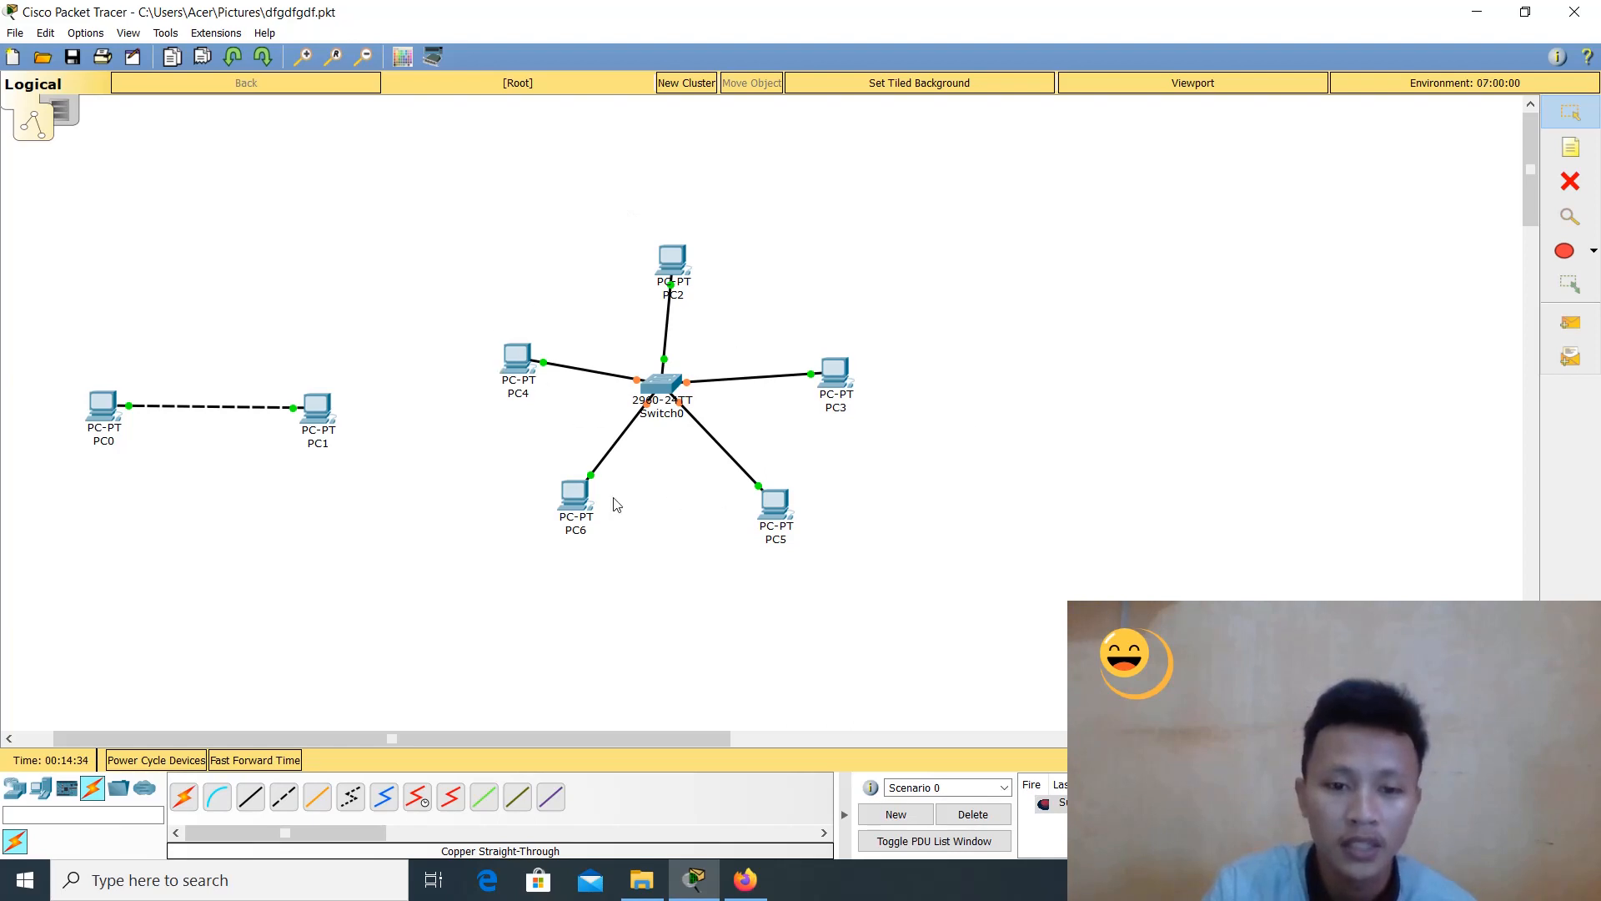
Give PC4 the static IP address 192.168.1.1 with subnet mask 255.255.255.0 and close its settings
left_click(517, 358)
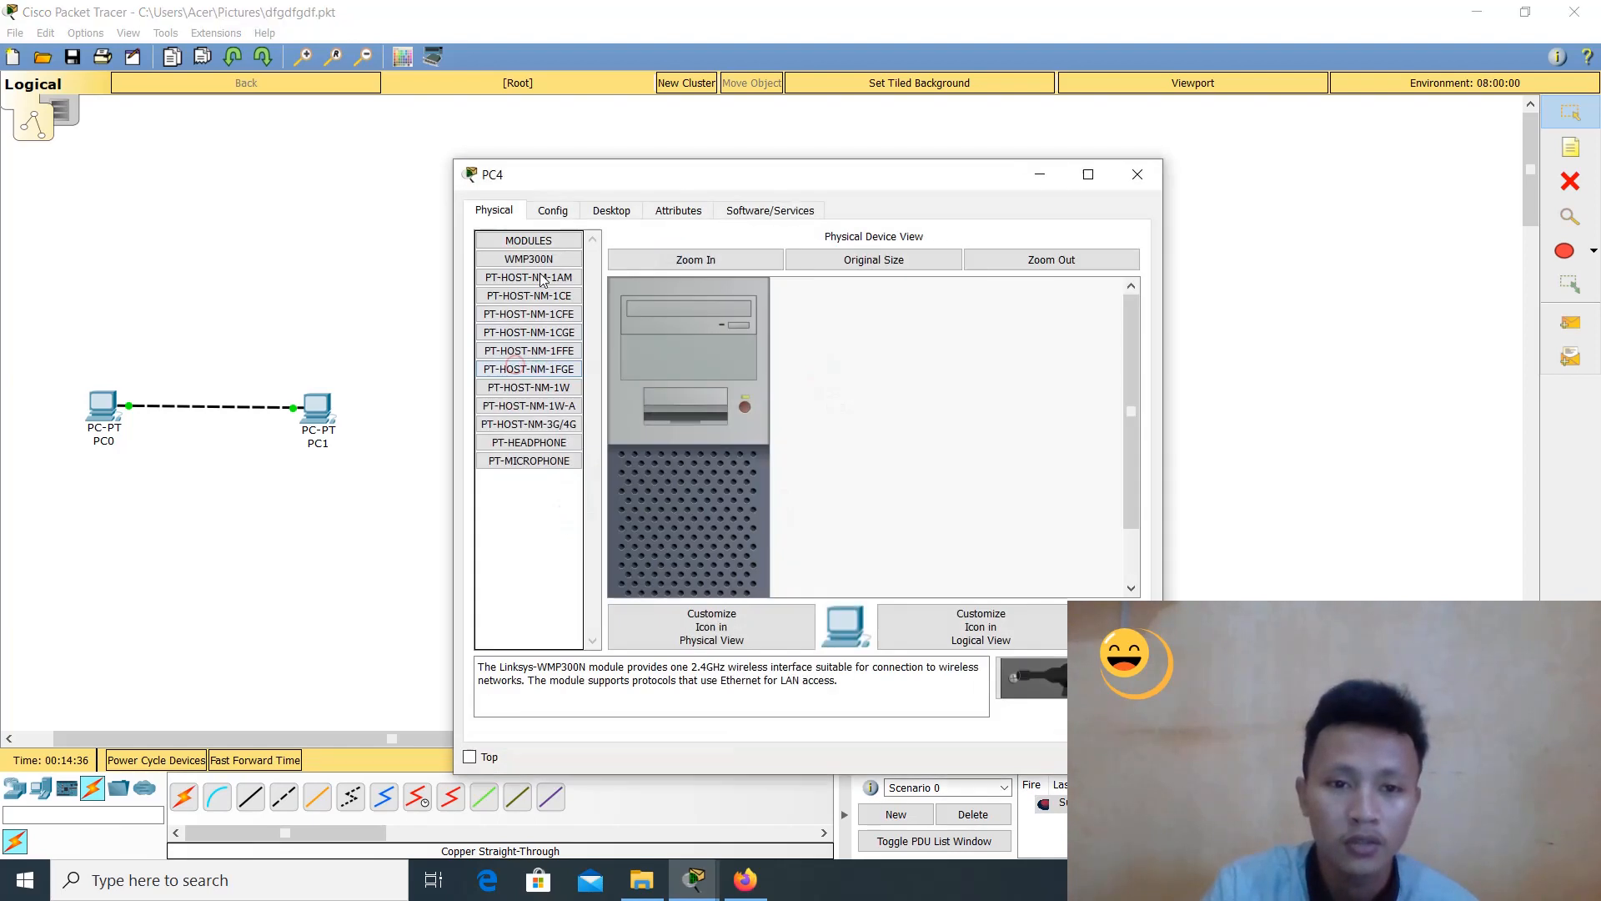
left_click(613, 211)
left_click(581, 278)
left_click(734, 310)
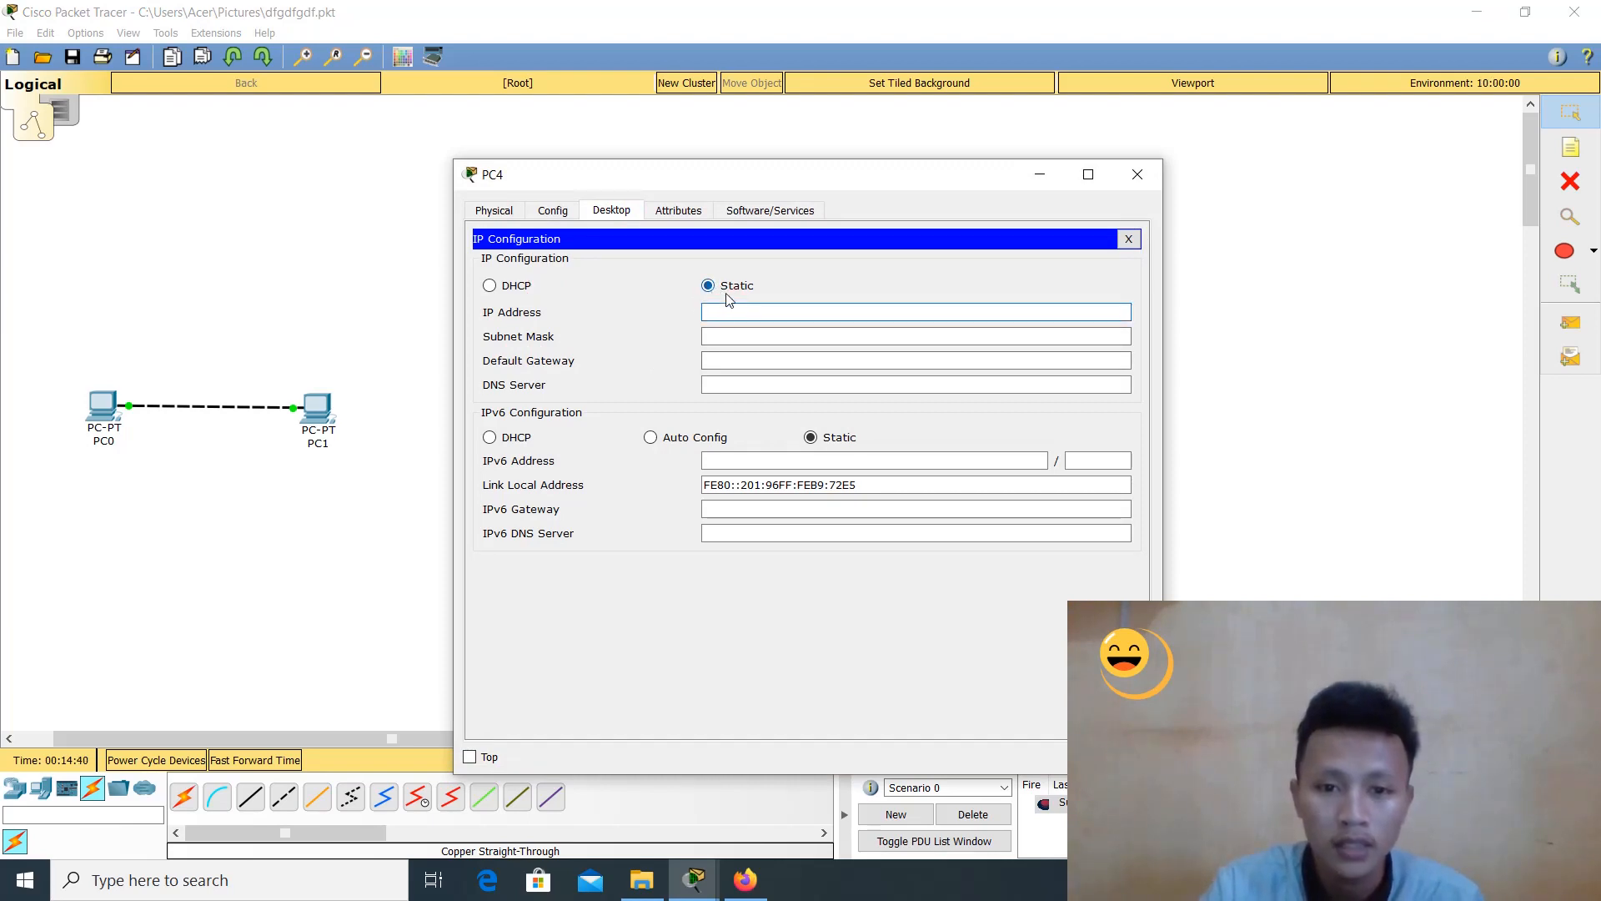
type("192.168.1.1")
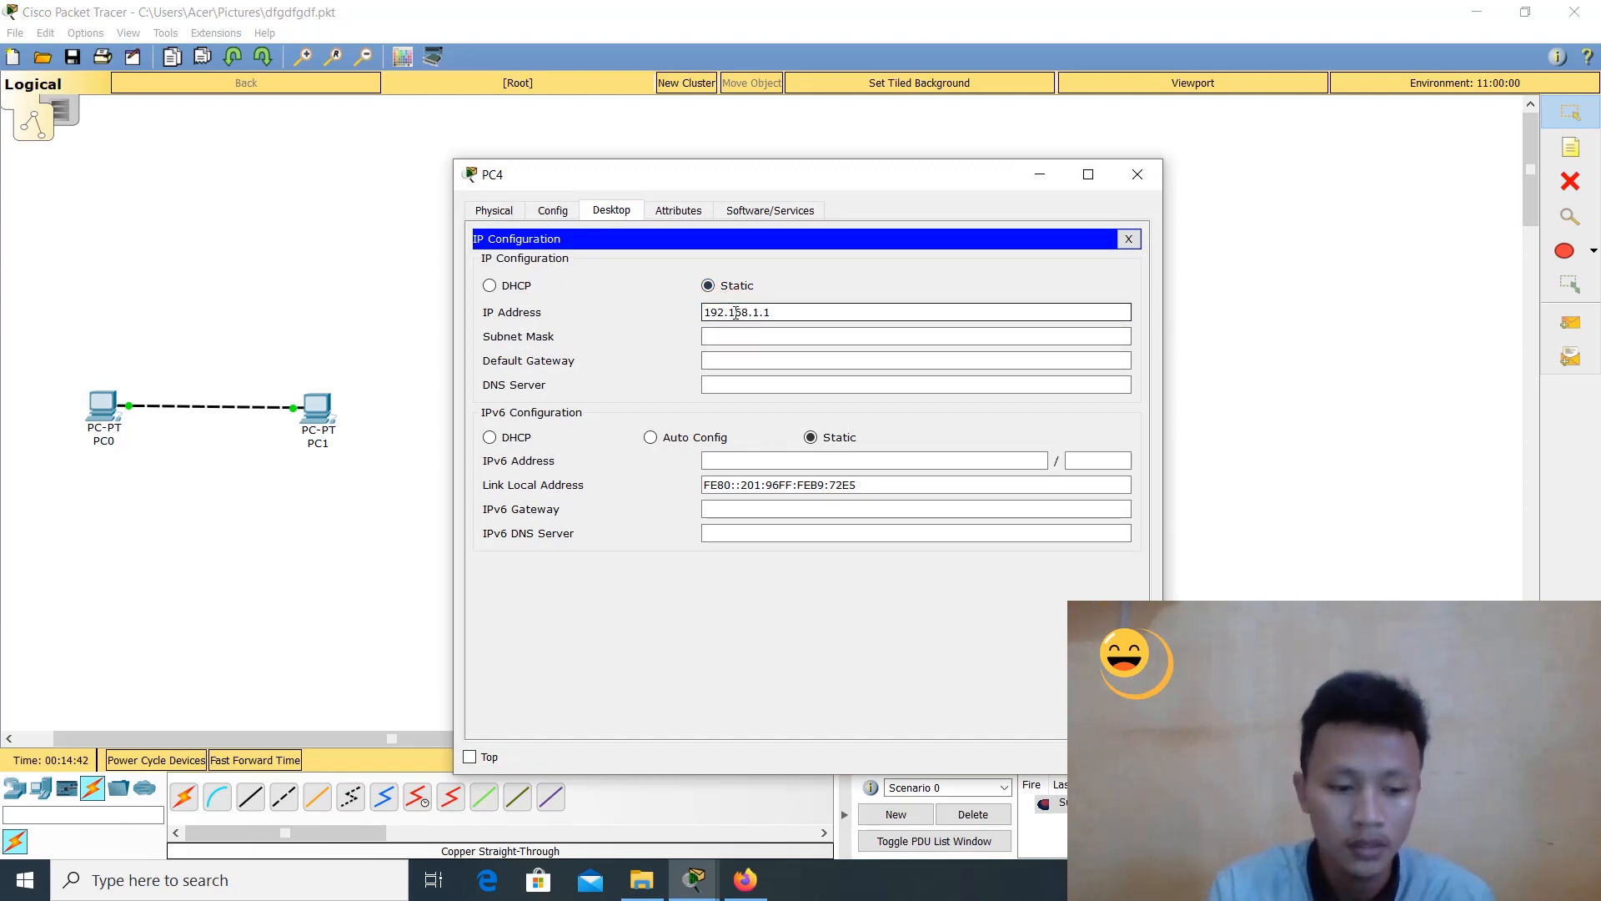
key("Tab")
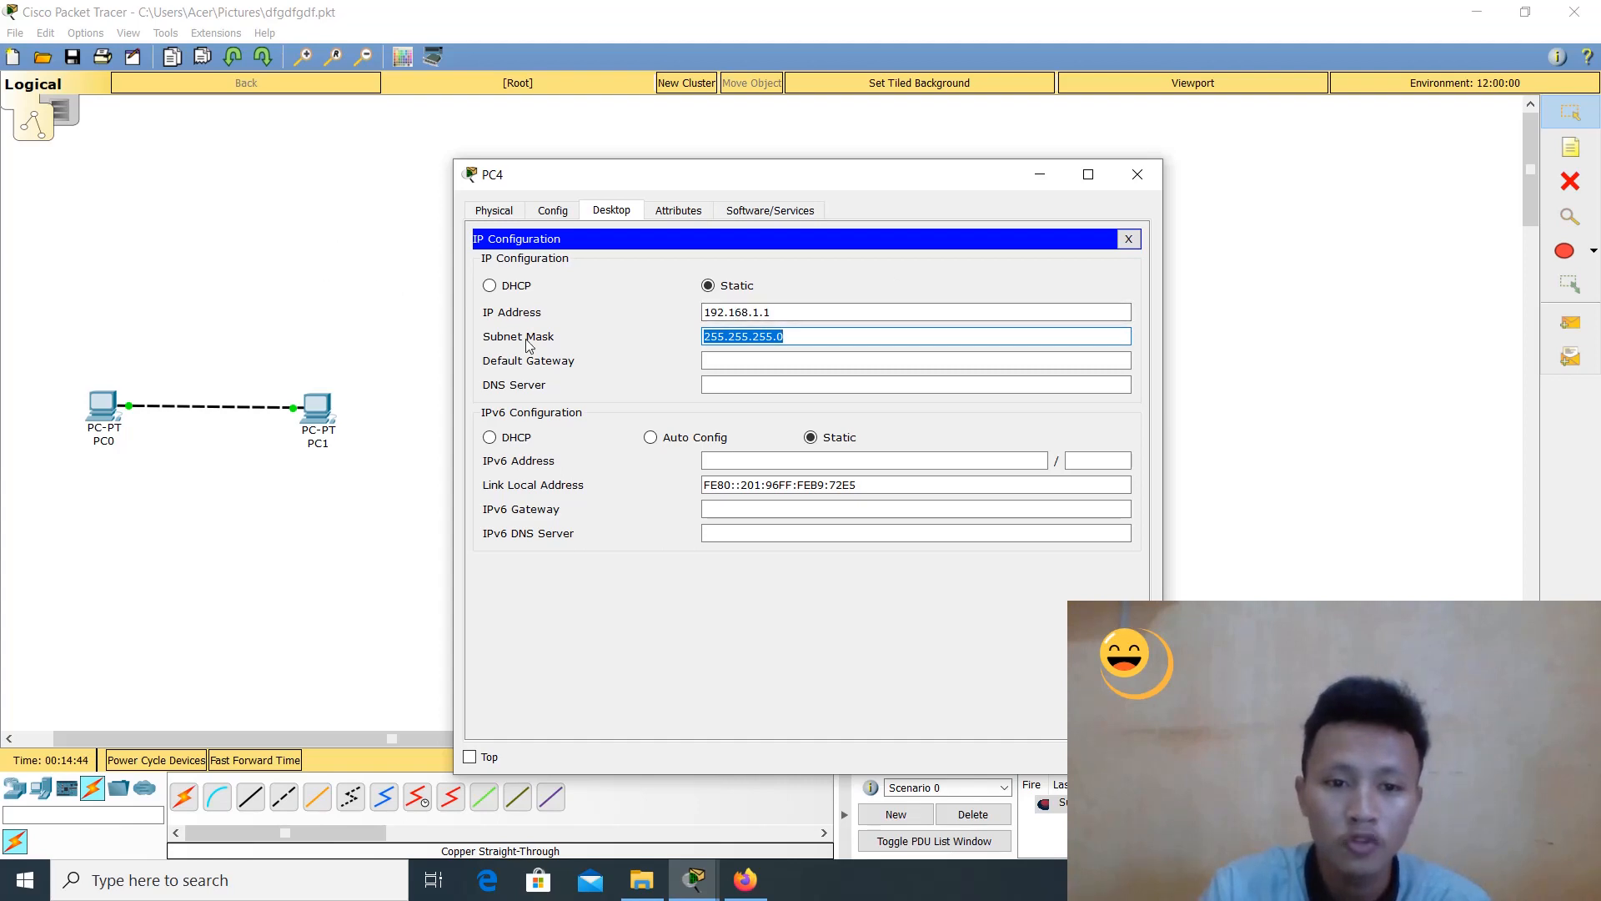
left_click(1134, 174)
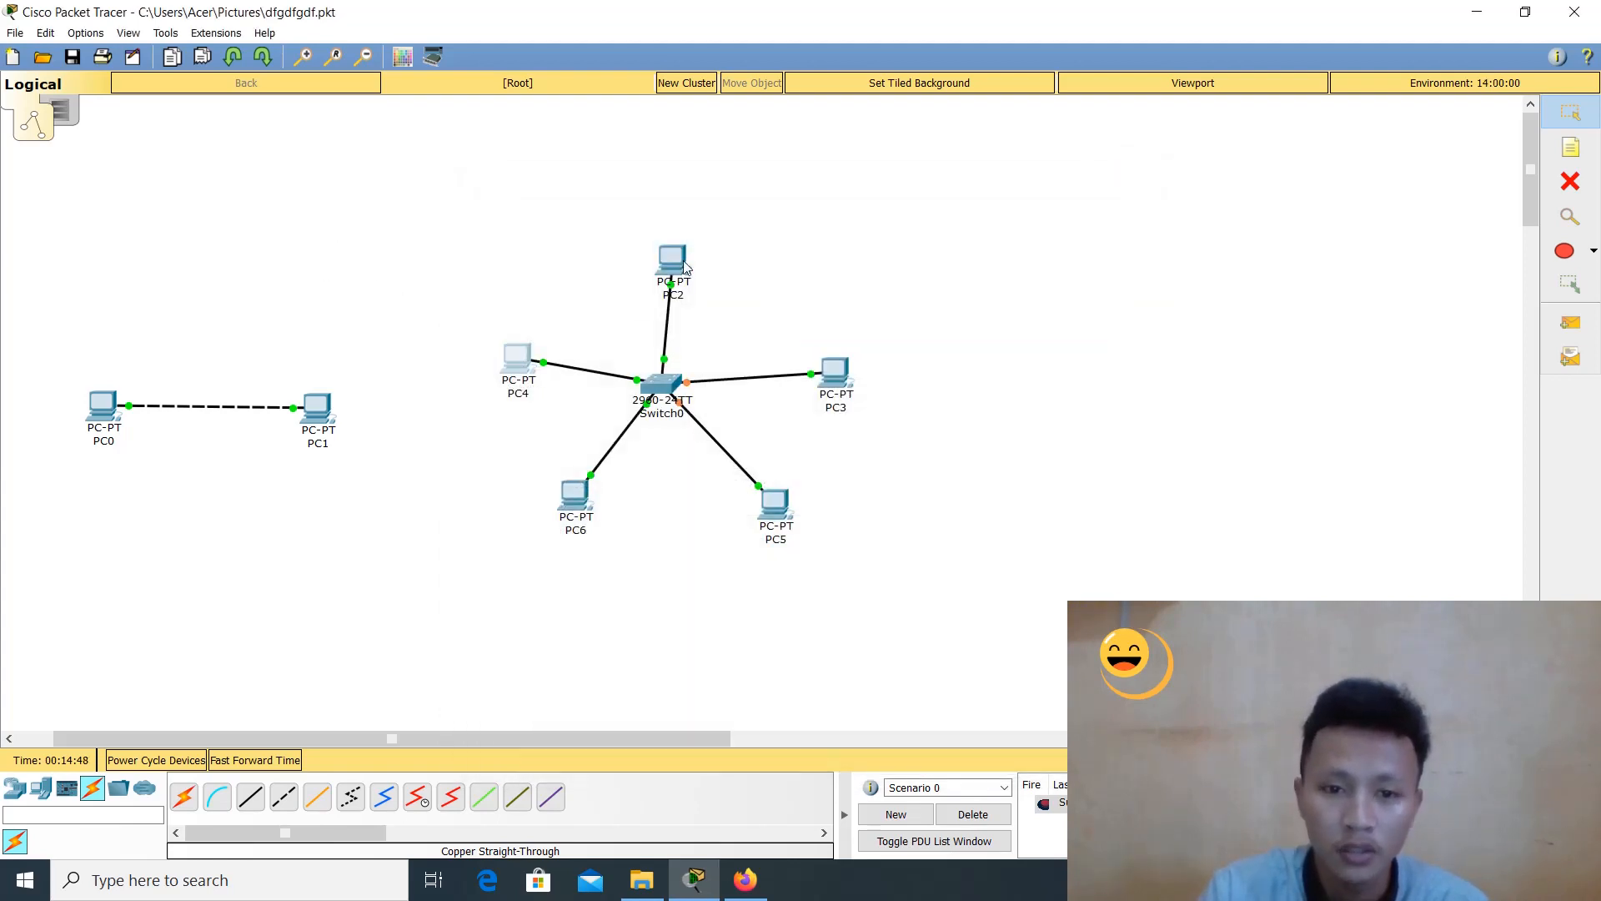
Try to assign the static IP address 192.168.1.1 to PC2 in its IP configuration
left_click(682, 265)
left_click(621, 215)
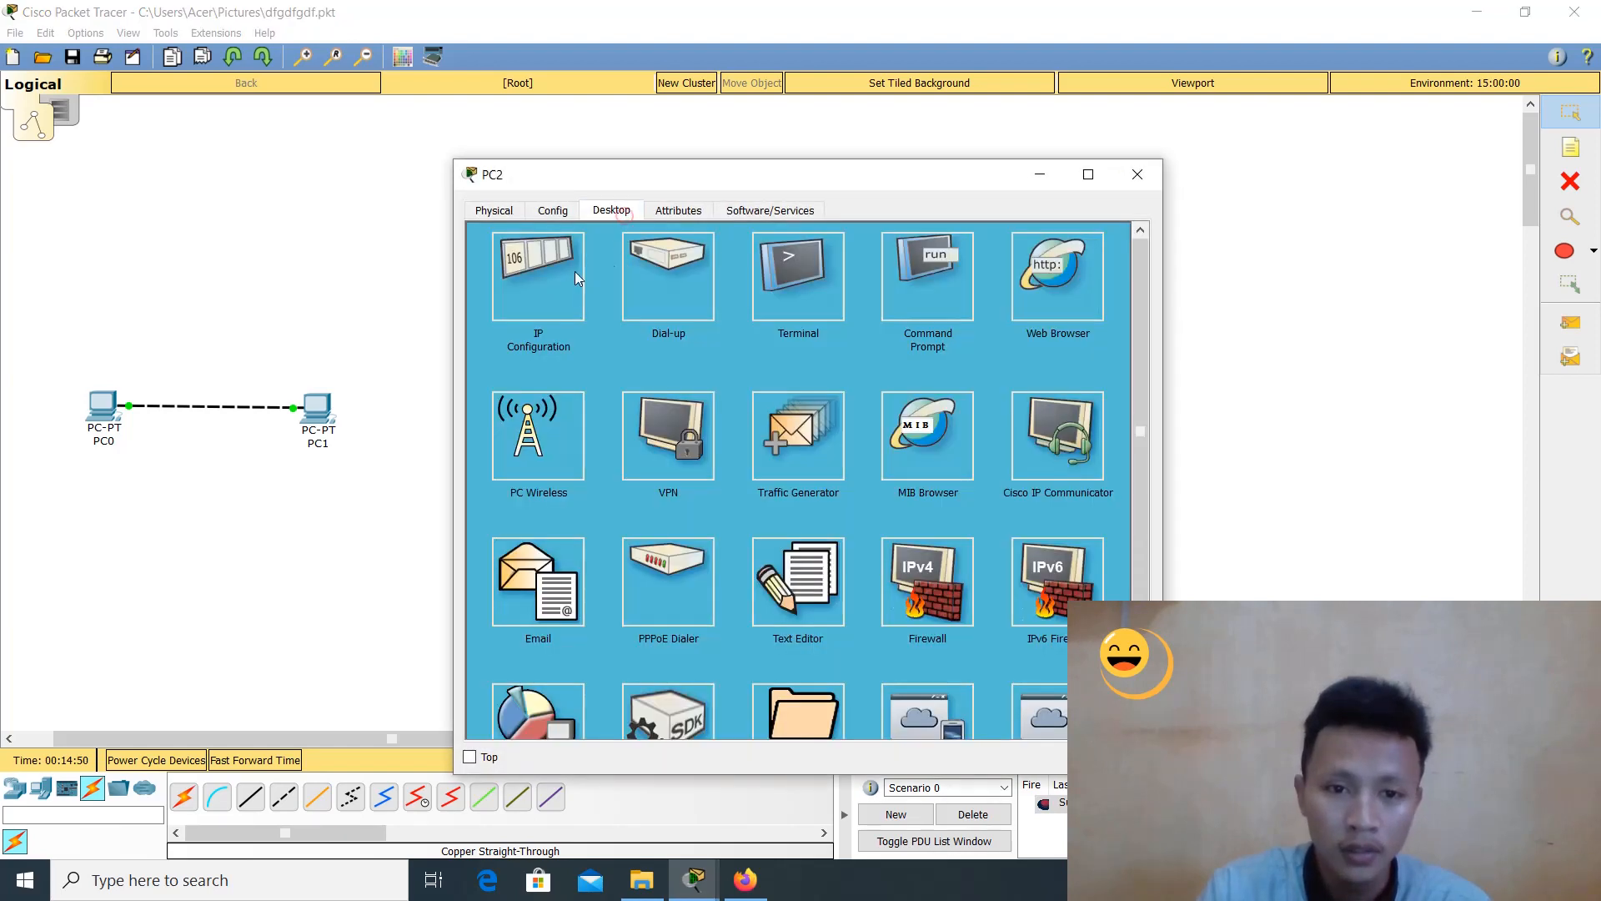
left_click(574, 272)
left_click(723, 311)
type("192.168.1.1")
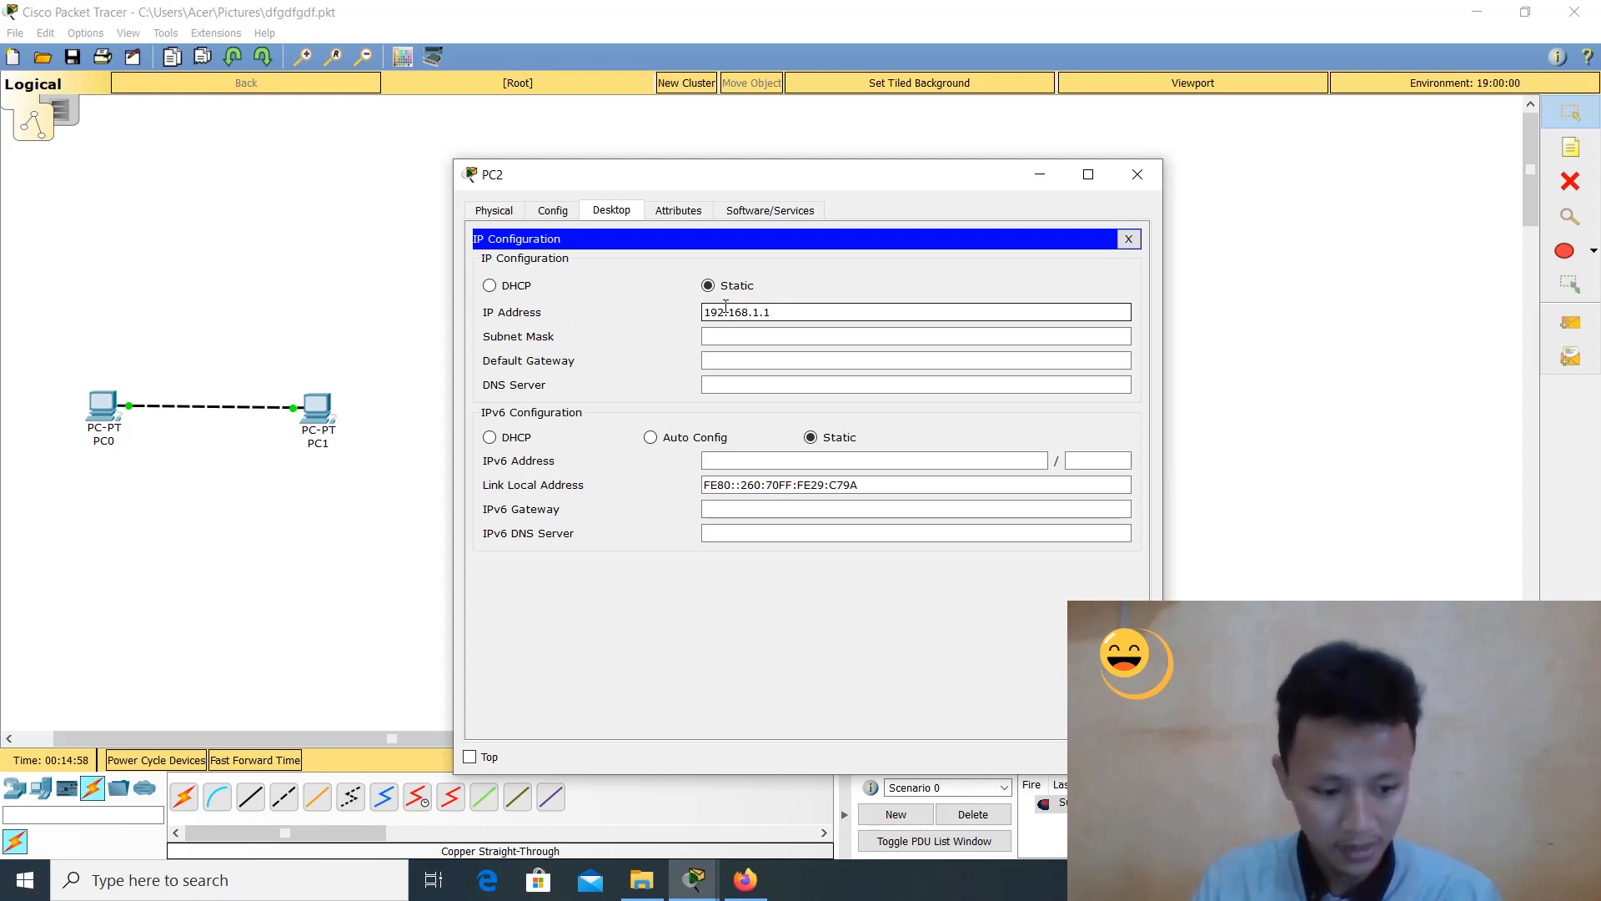
key("Tab")
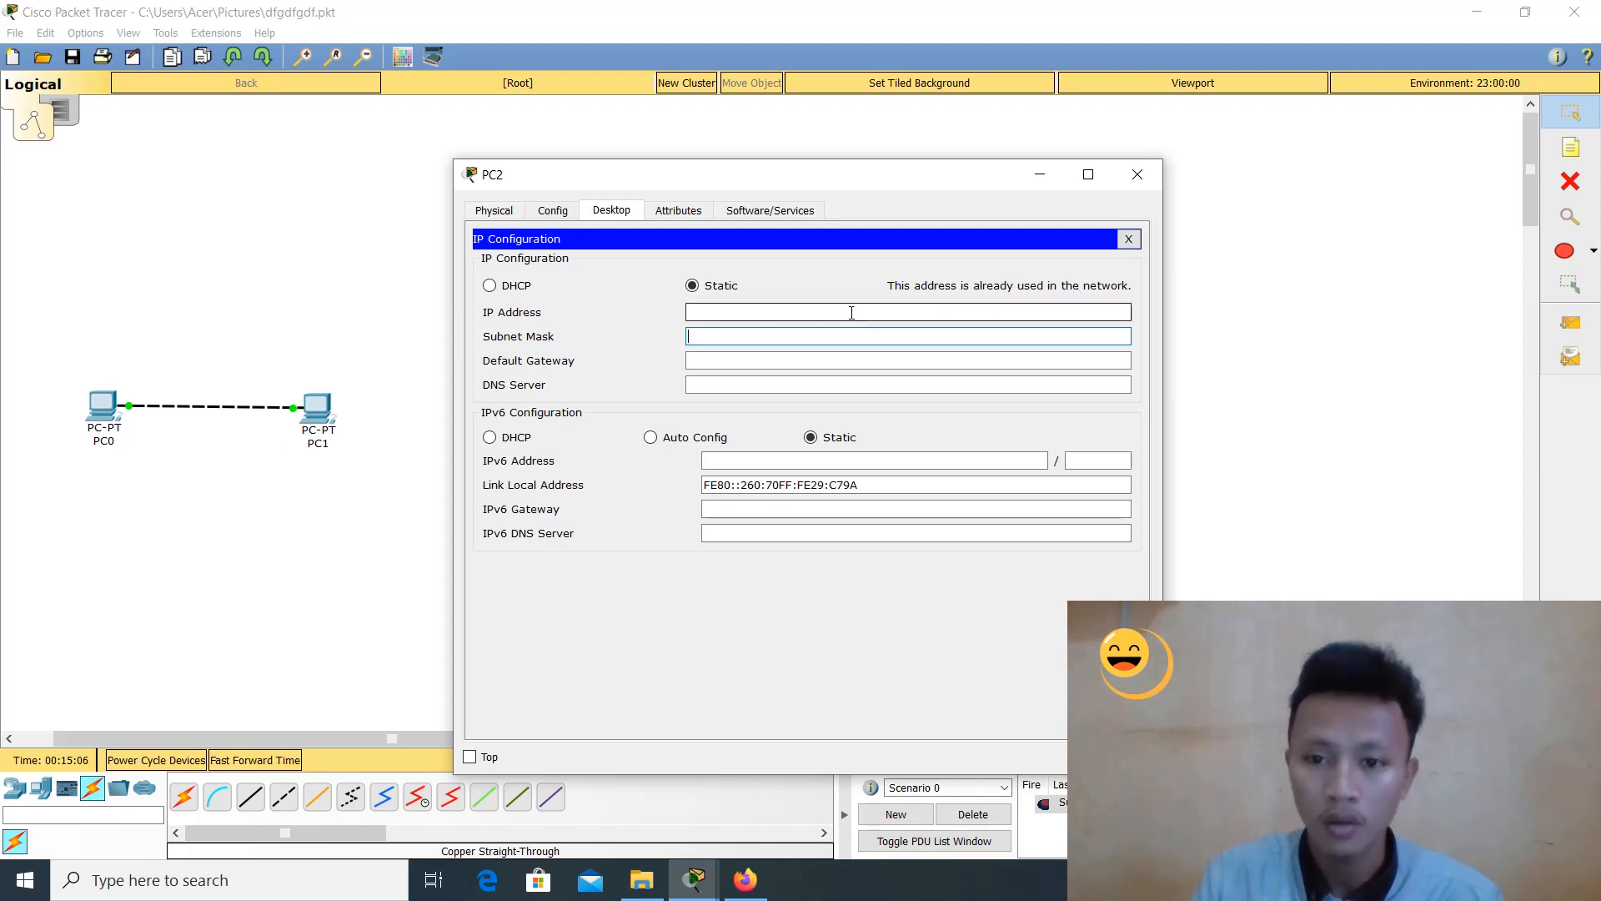
Set PC2's static IP address to 192.168.1.2 with subnet mask 255.255.255.0 and close its settings
left_click(714, 312)
type("192.168.1.1")
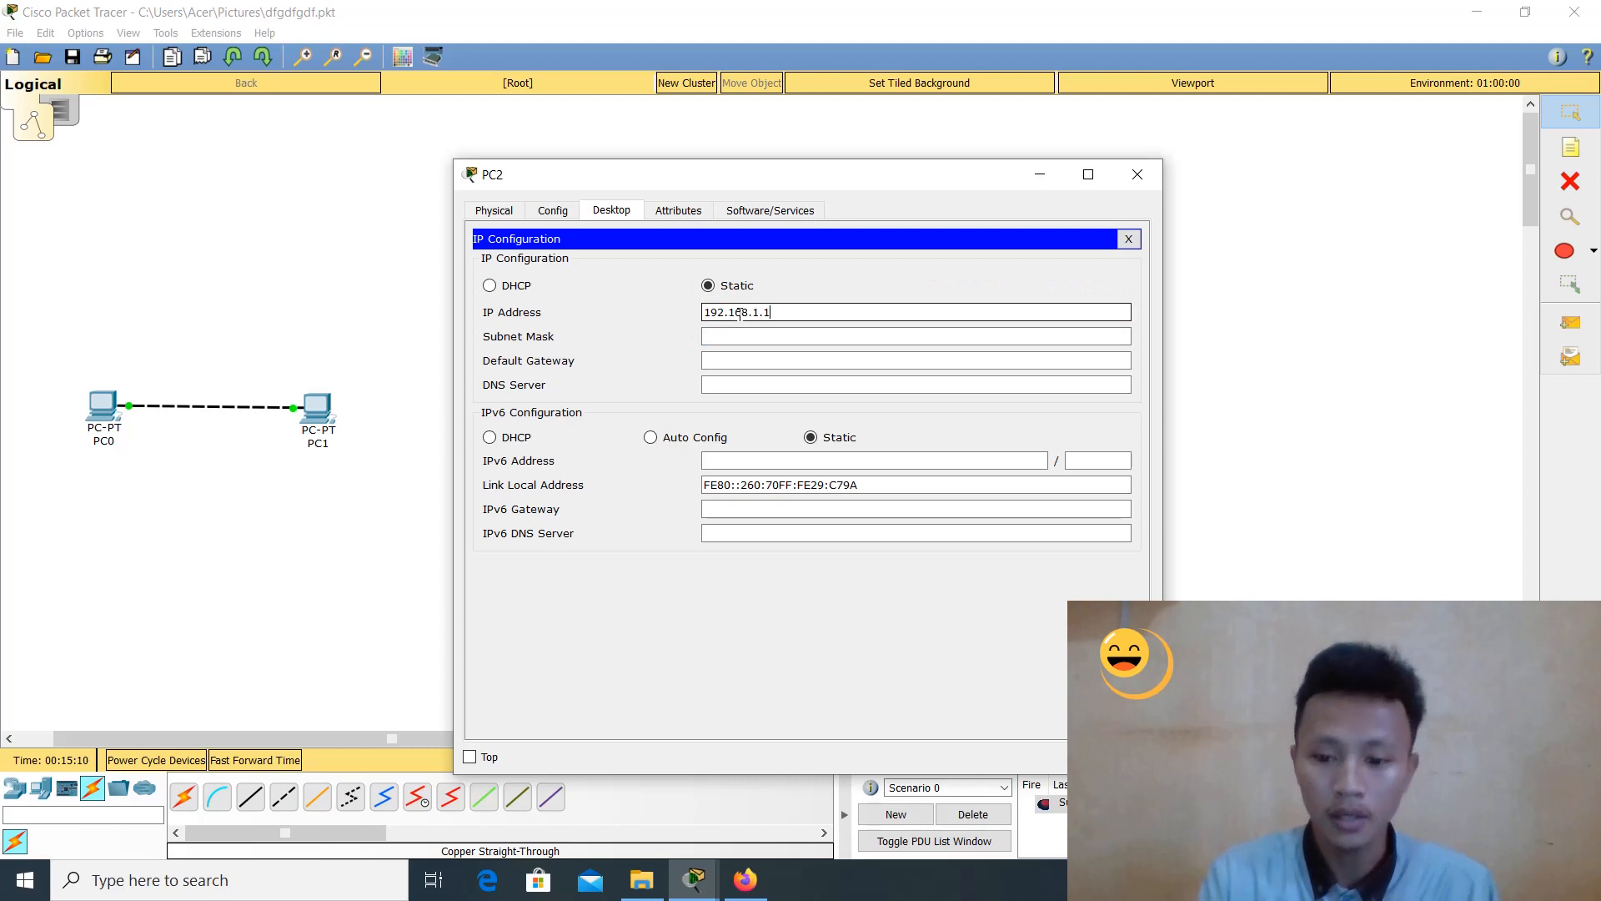
key("BackSpace")
type("2")
key("Tab")
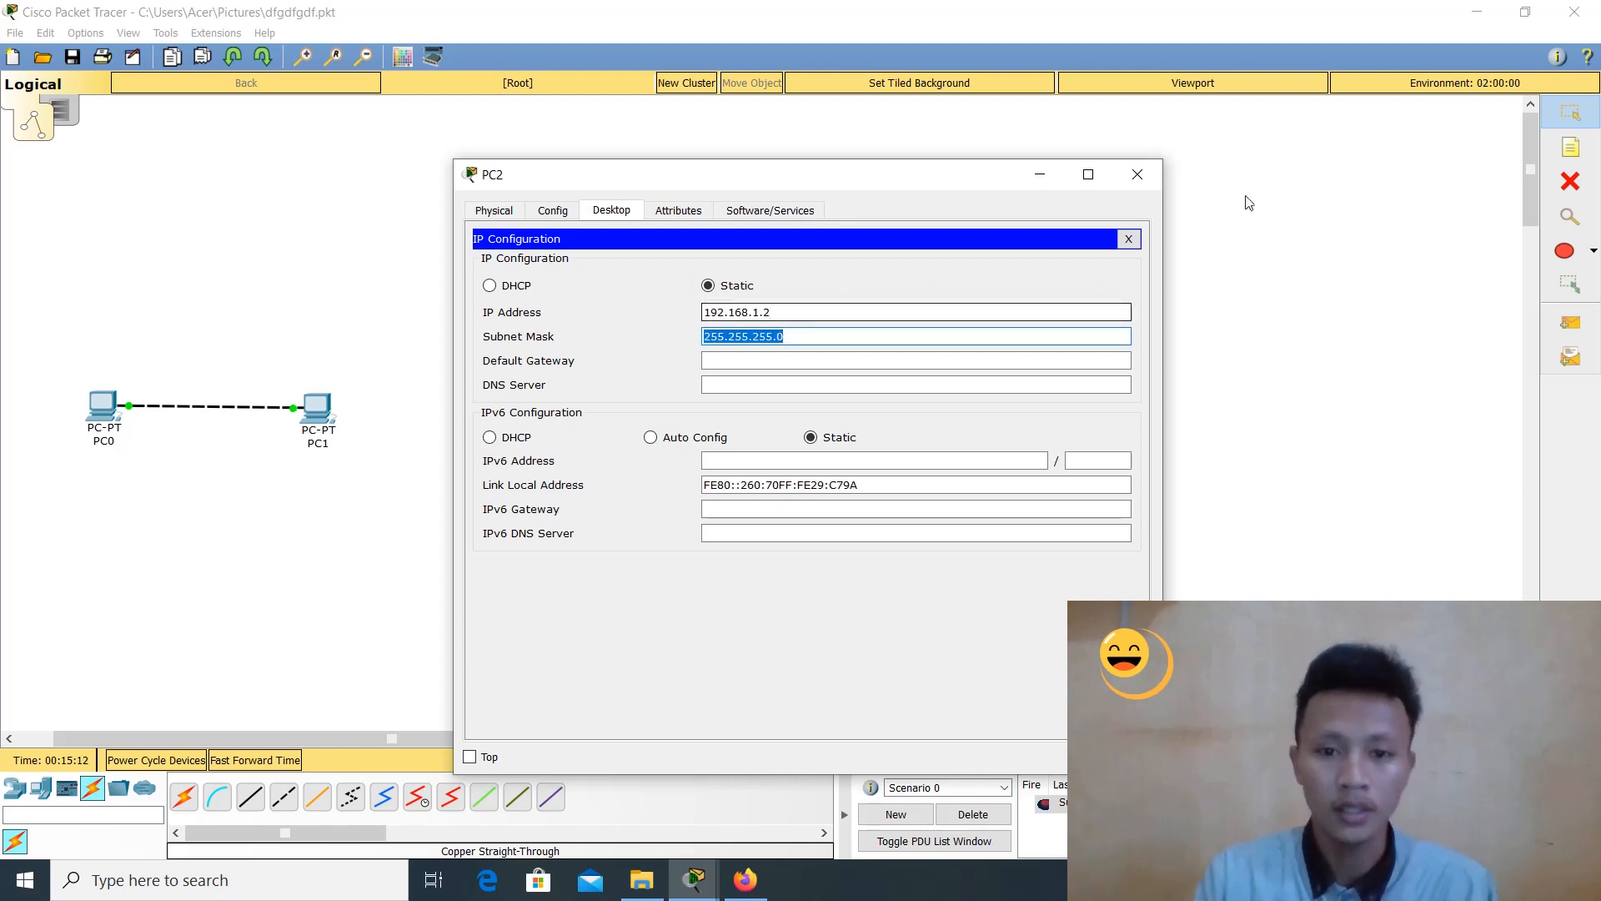
left_click(1139, 177)
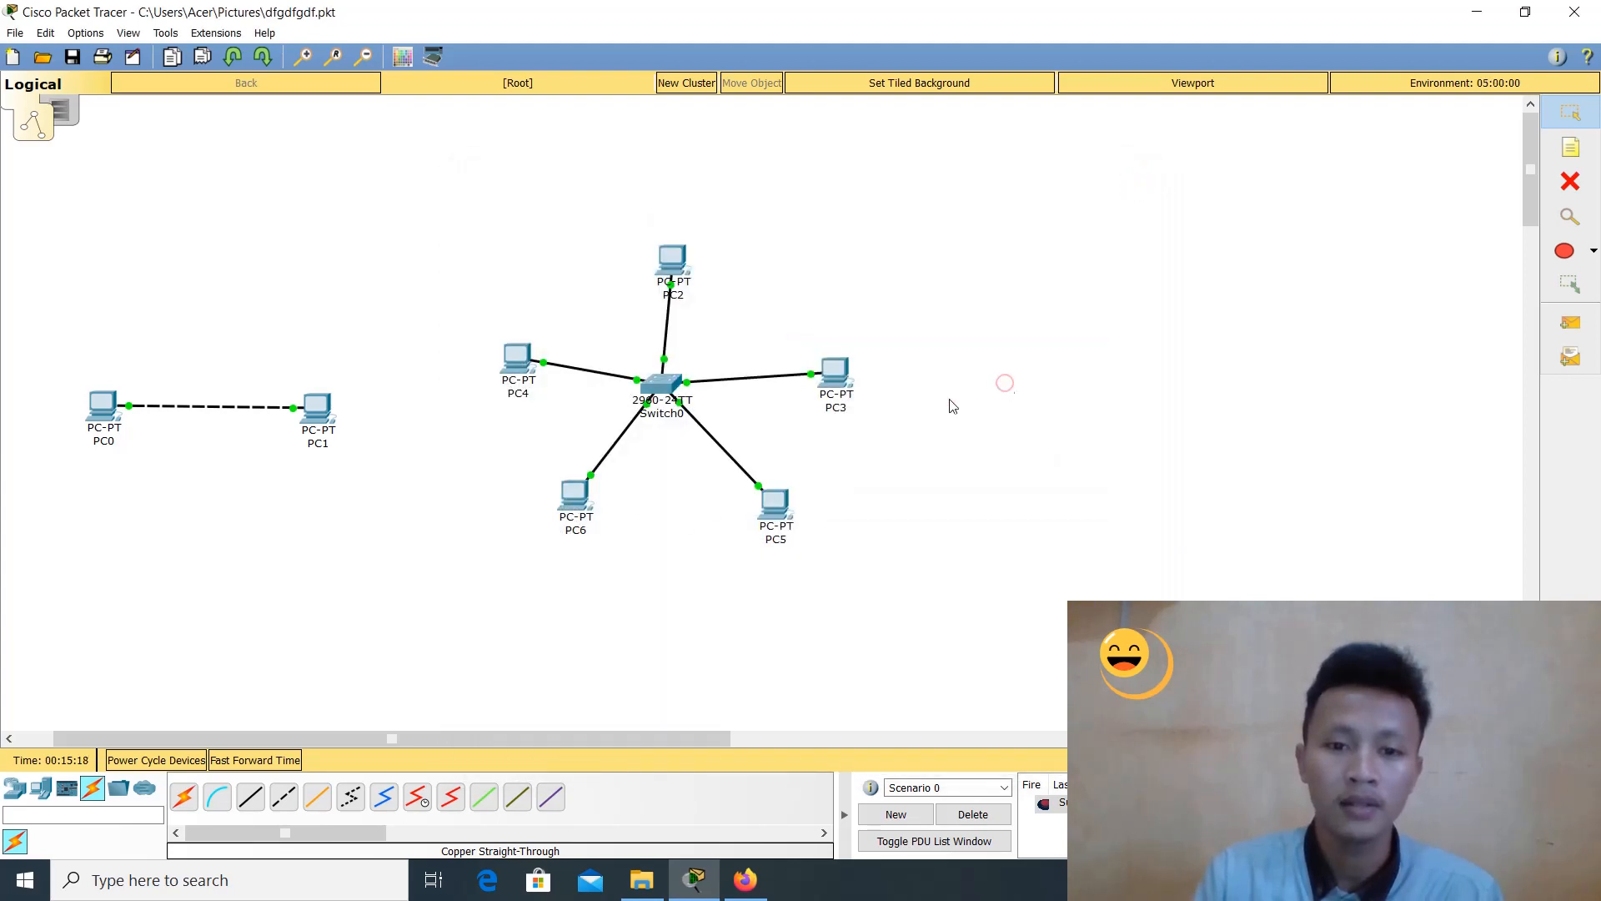
Give PC3 the static IP address 192.168.1.3 with the default subnet mask and close its settings
left_click(837, 369)
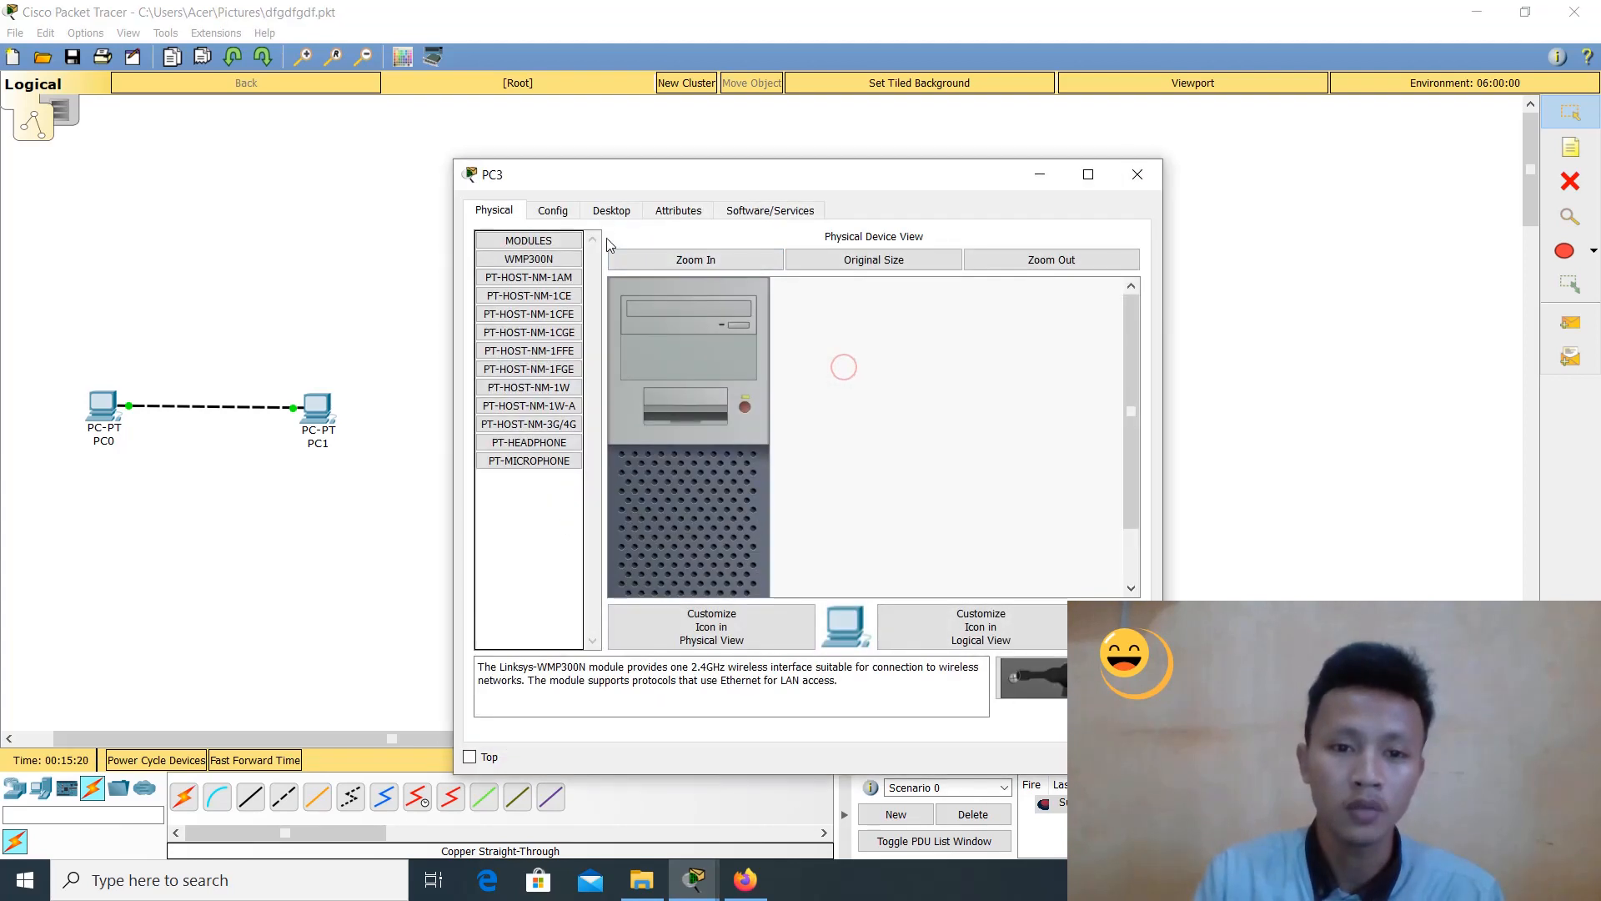
left_click(611, 210)
left_click(525, 300)
left_click(734, 310)
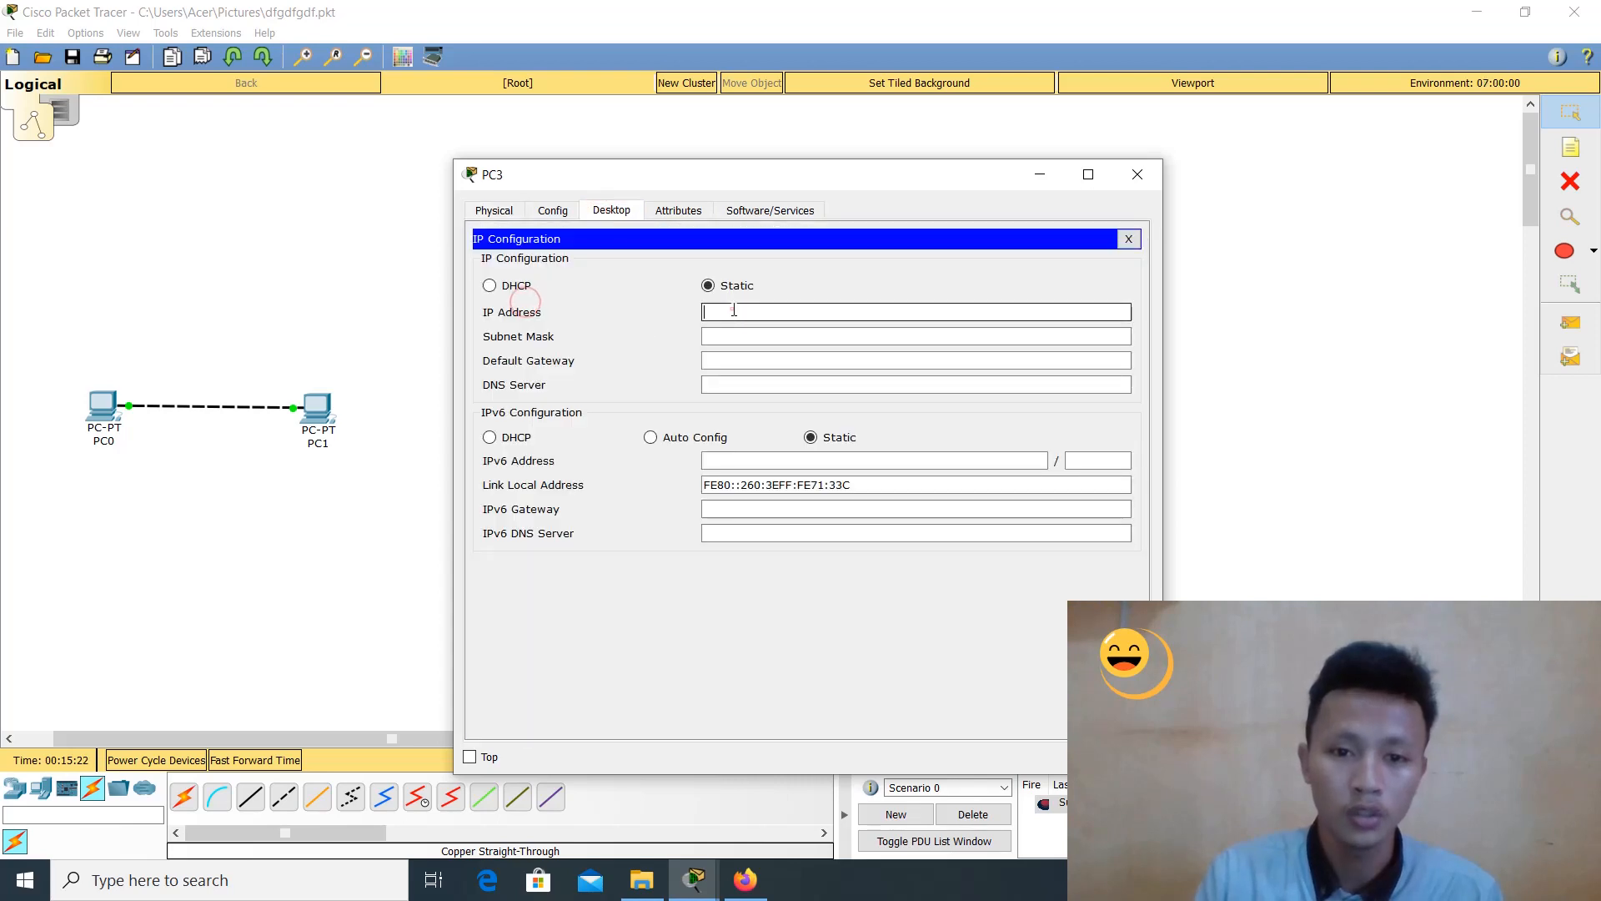
type("192.168.1.3")
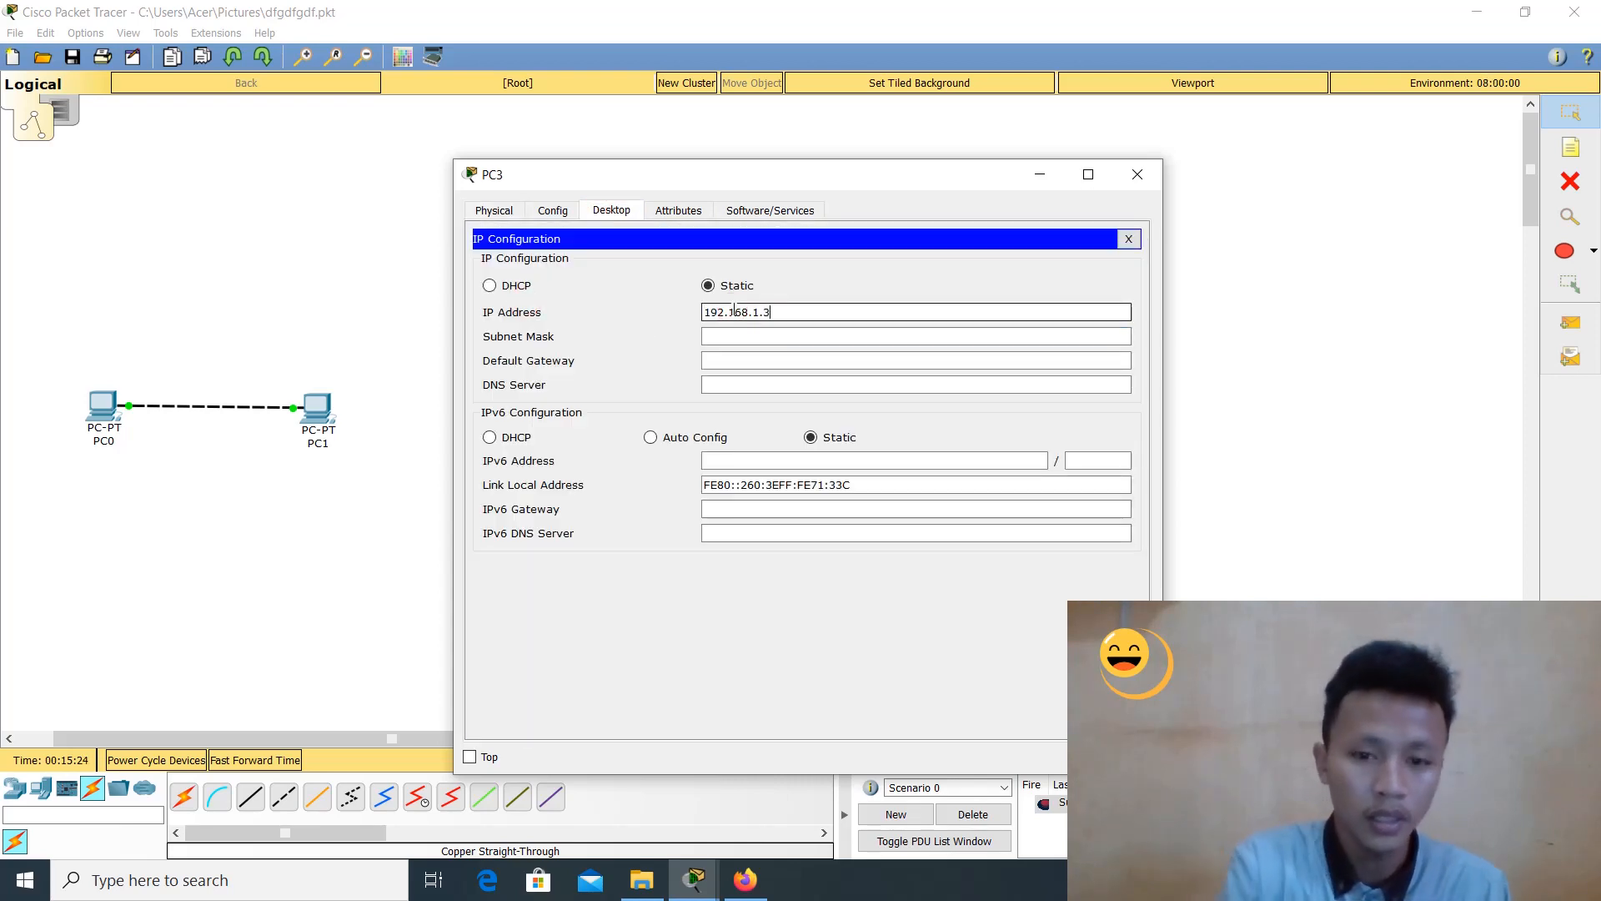
key("Tab")
left_click(1138, 175)
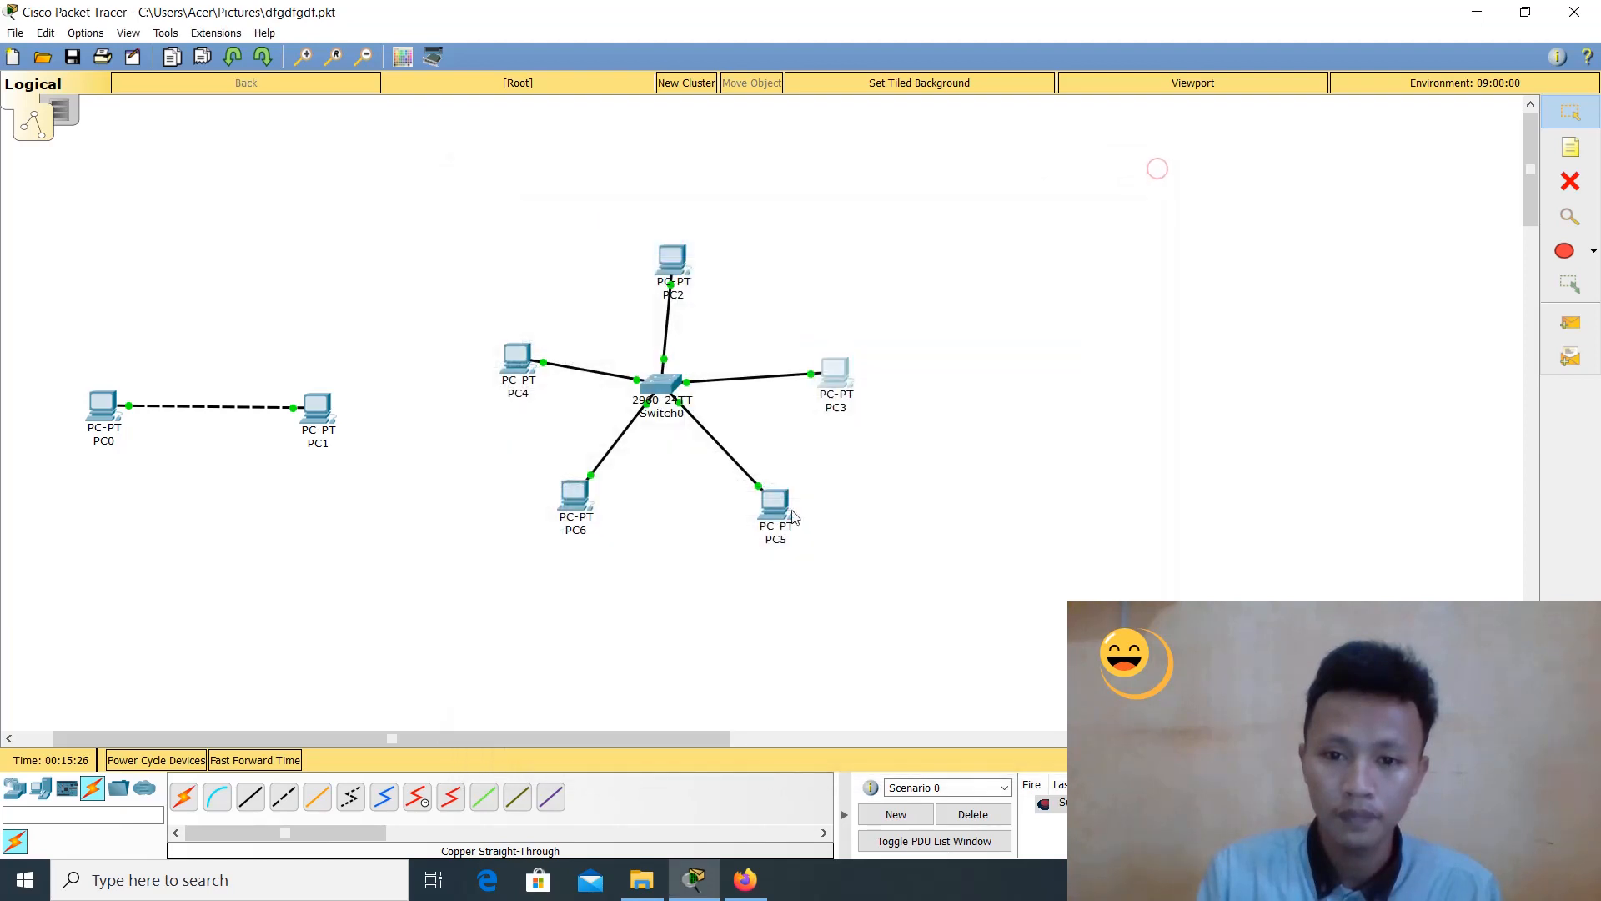
Give PC5 the static IP address 192.168.1.5 with subnet mask 255.255.255.0 and close its settings
left_click(770, 517)
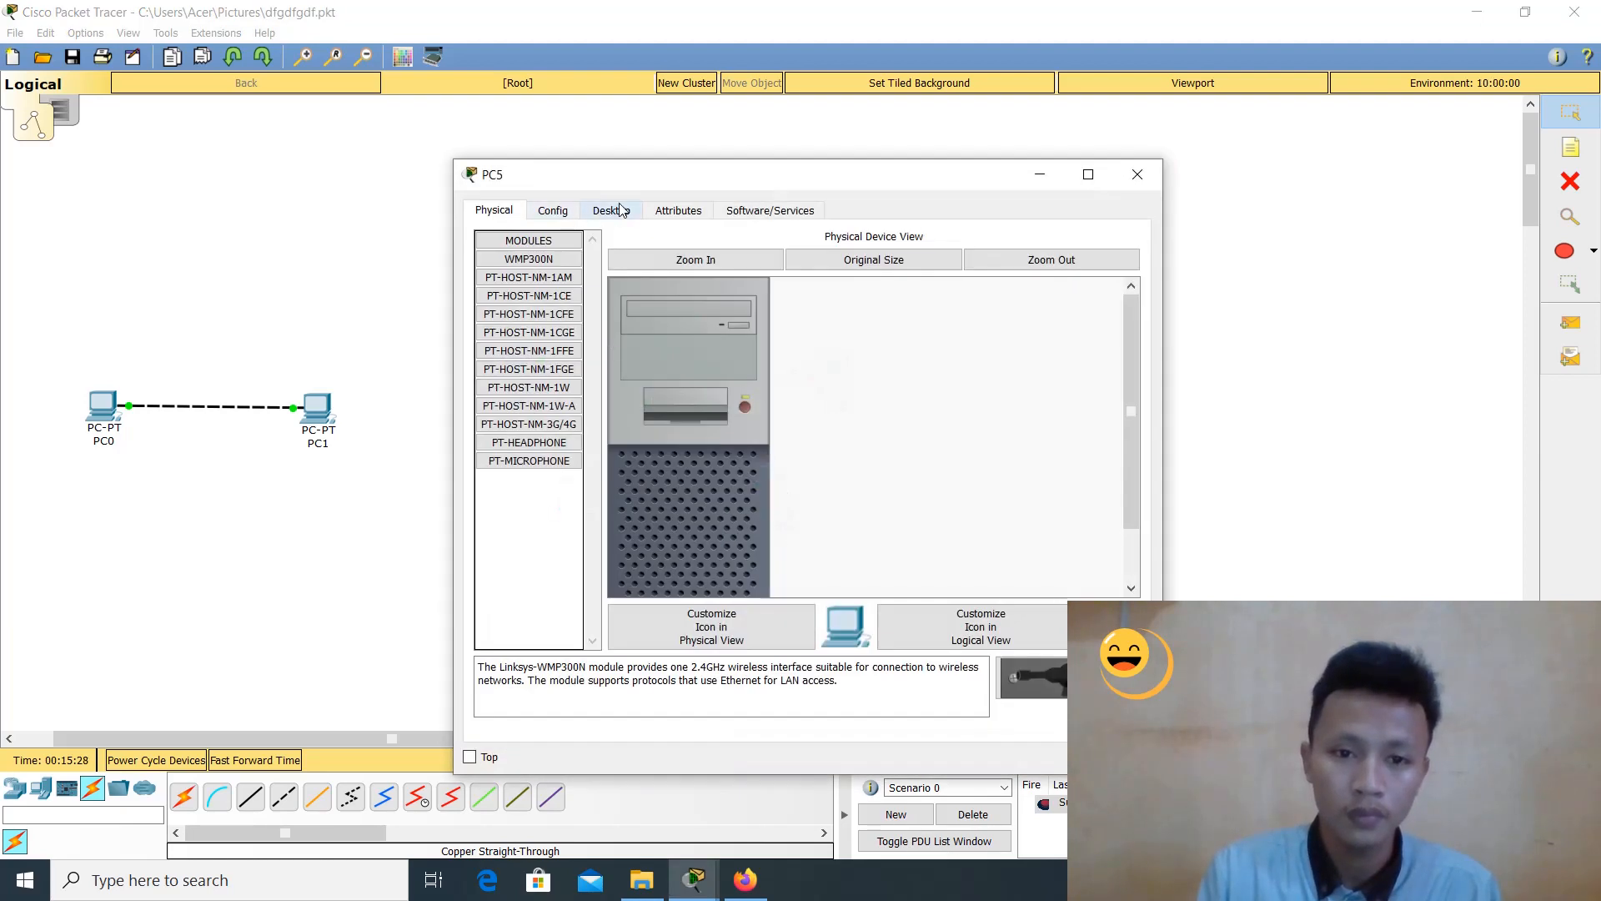
left_click(612, 210)
left_click(562, 266)
left_click(718, 311)
type("192.168.1.1")
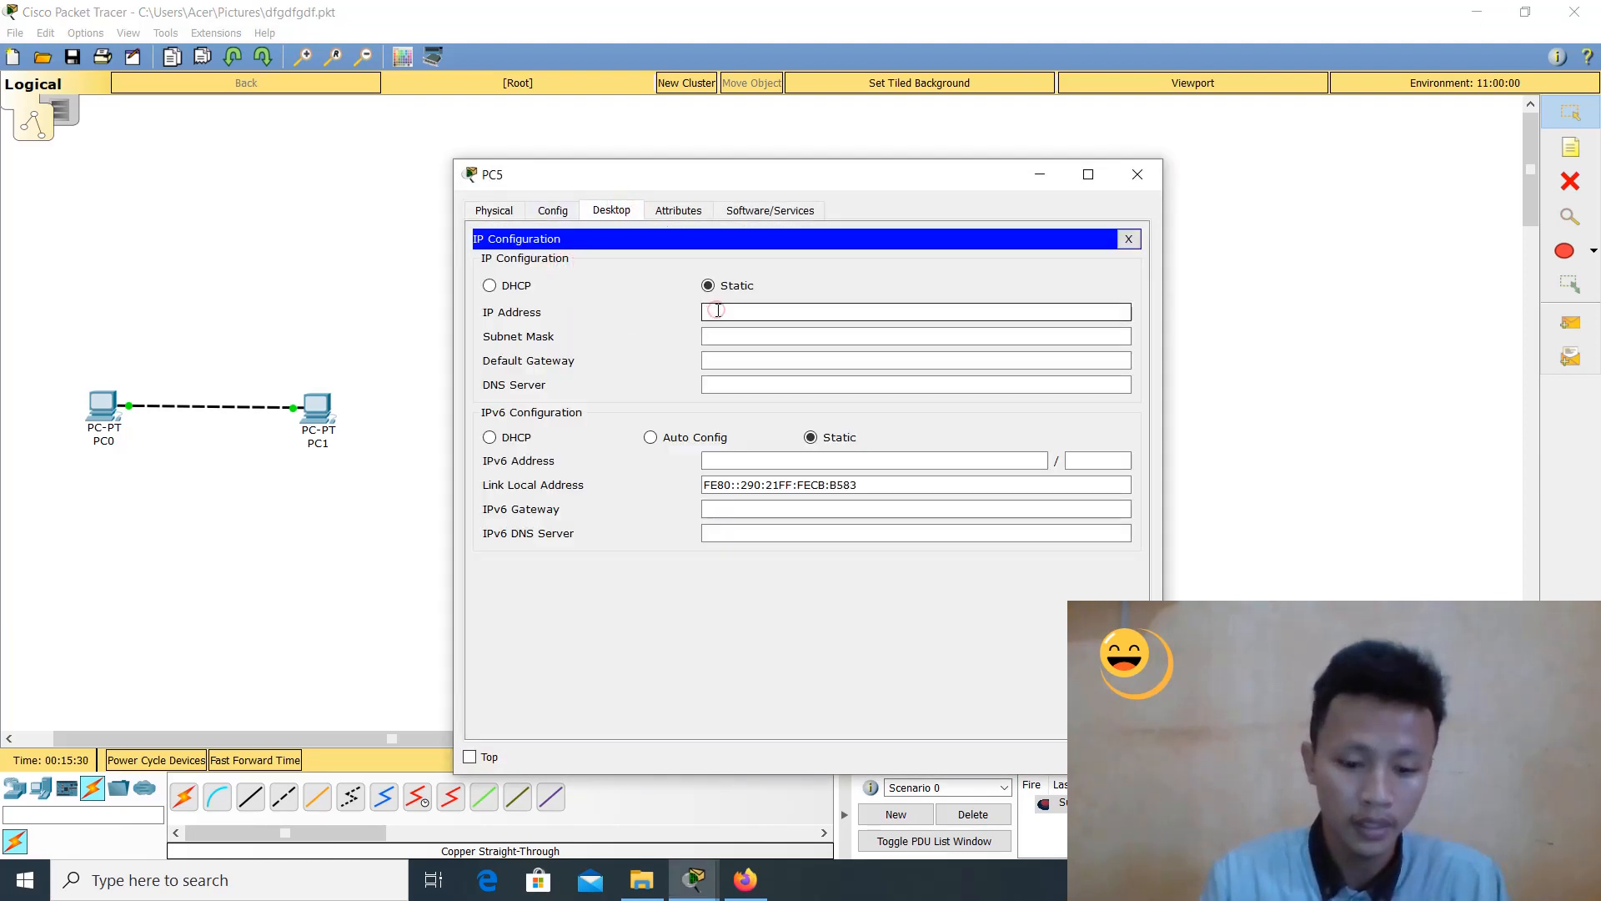
key("BackSpace")
type("5")
key("Tab")
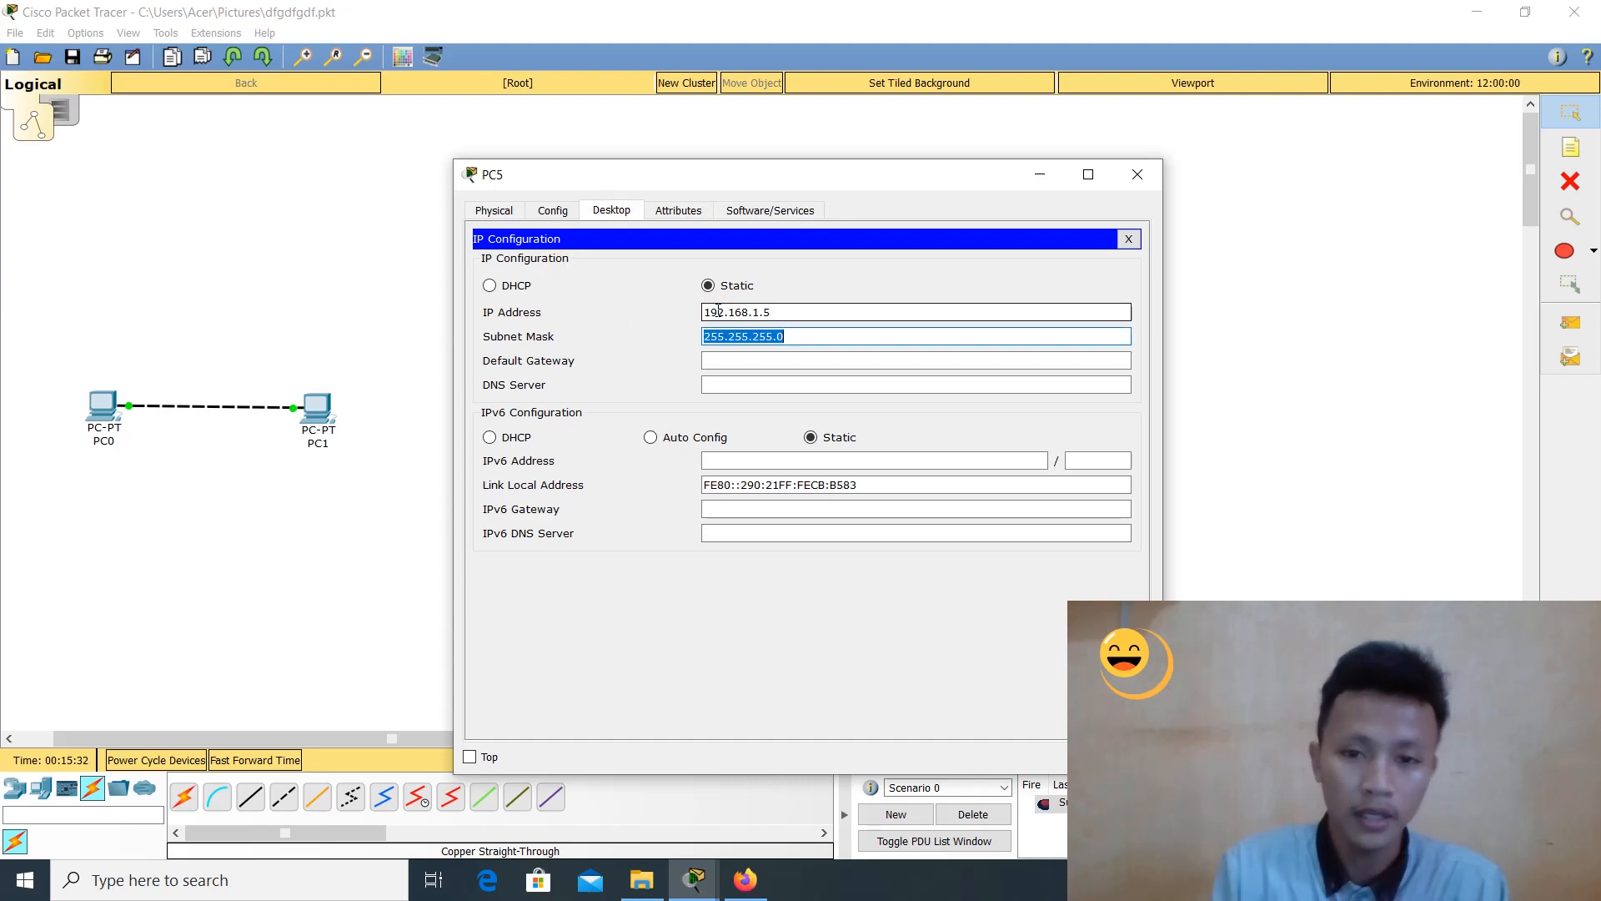
left_click(1136, 174)
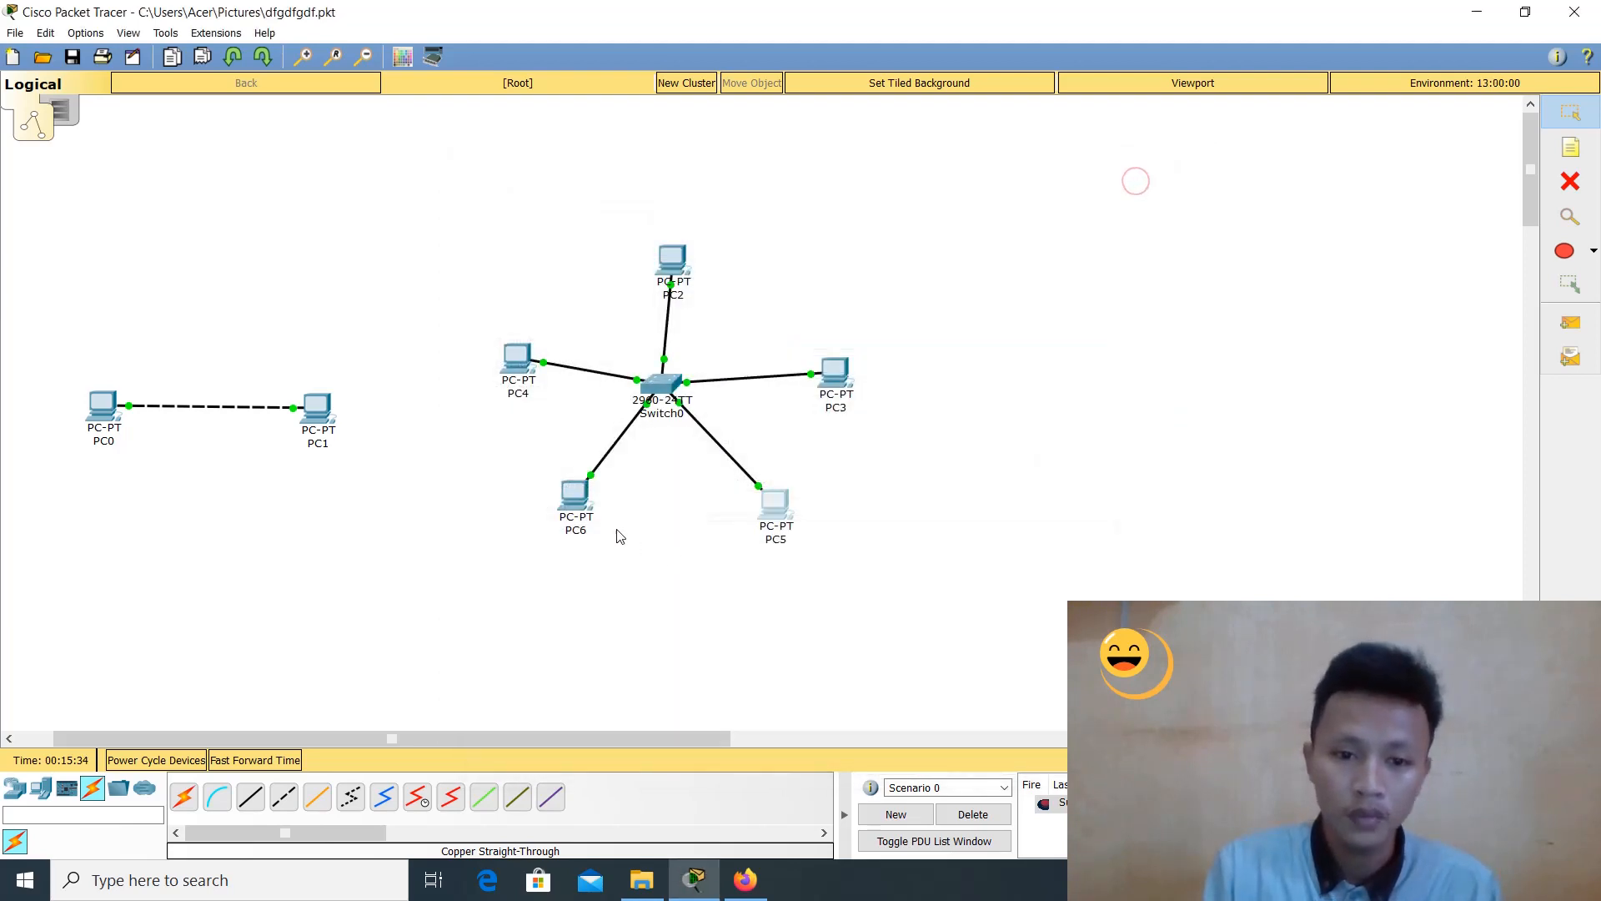
Give PC6 the static IP address 192.168.1.6 with subnet mask 255.255.255.0 and close its settings
left_click(579, 501)
left_click(611, 211)
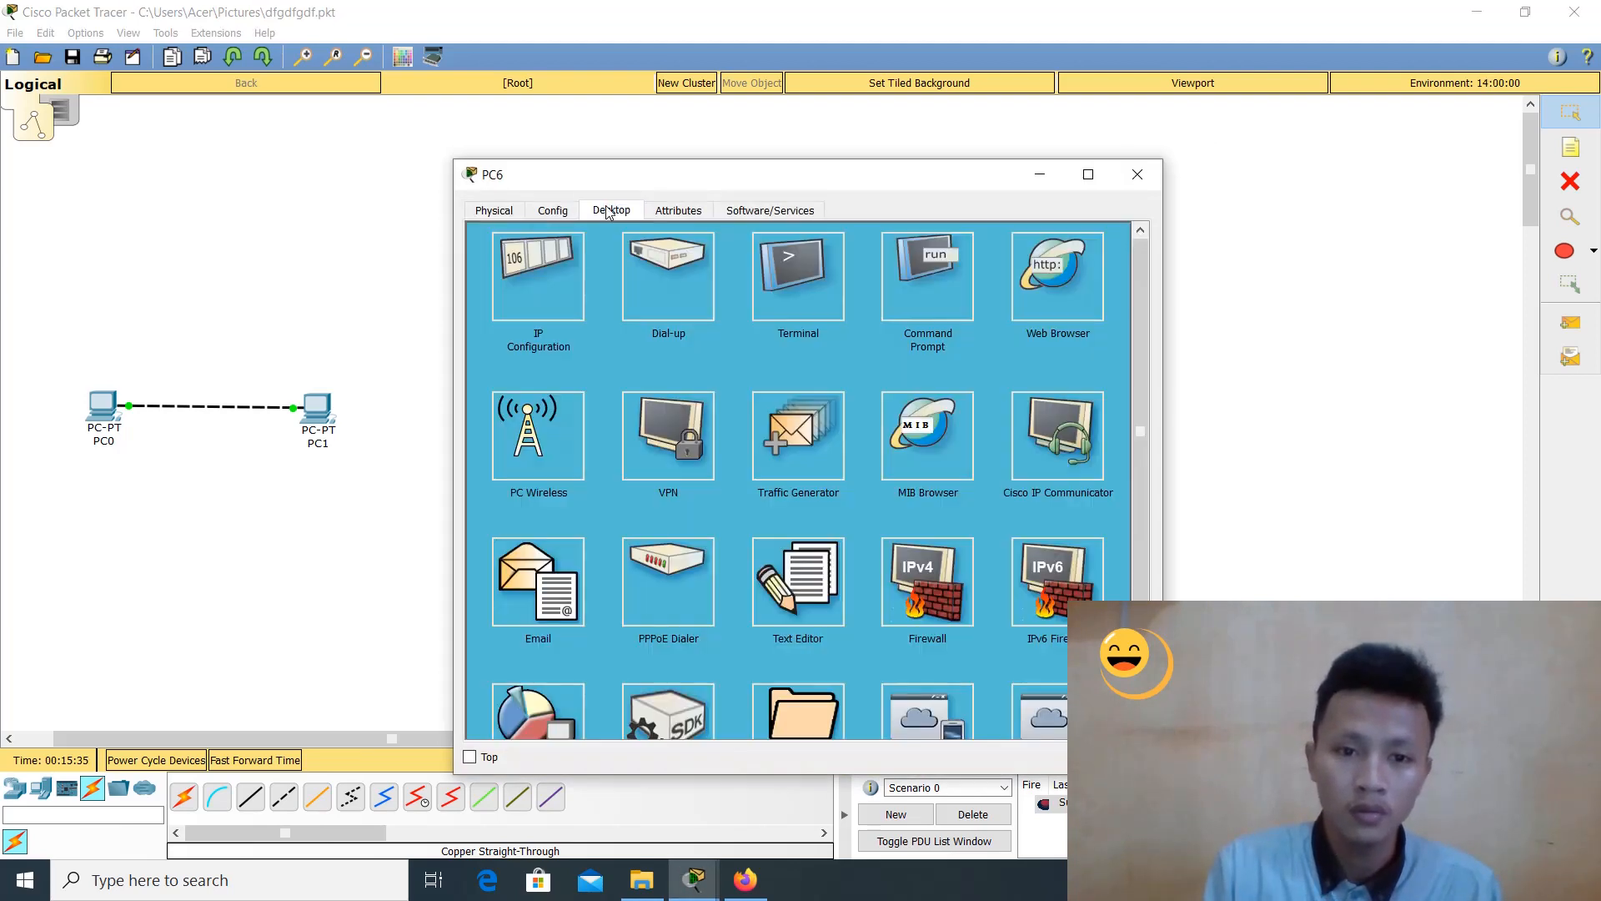
left_click(565, 263)
left_click(727, 313)
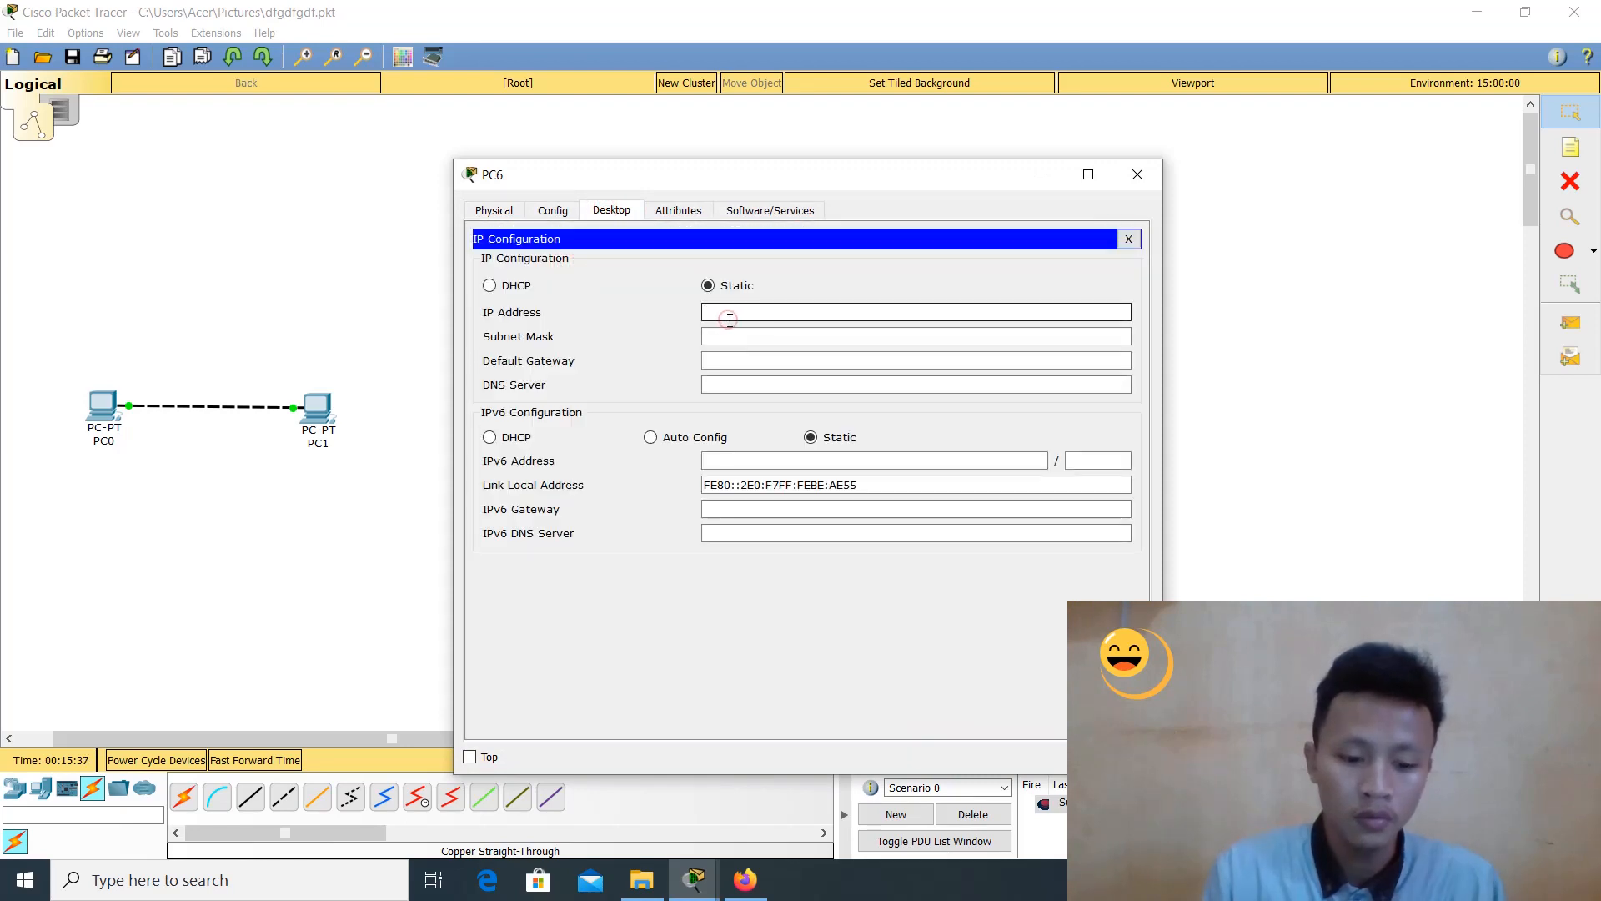
type("192.168.1.1")
key("BackSpace")
type("6")
left_click(730, 336)
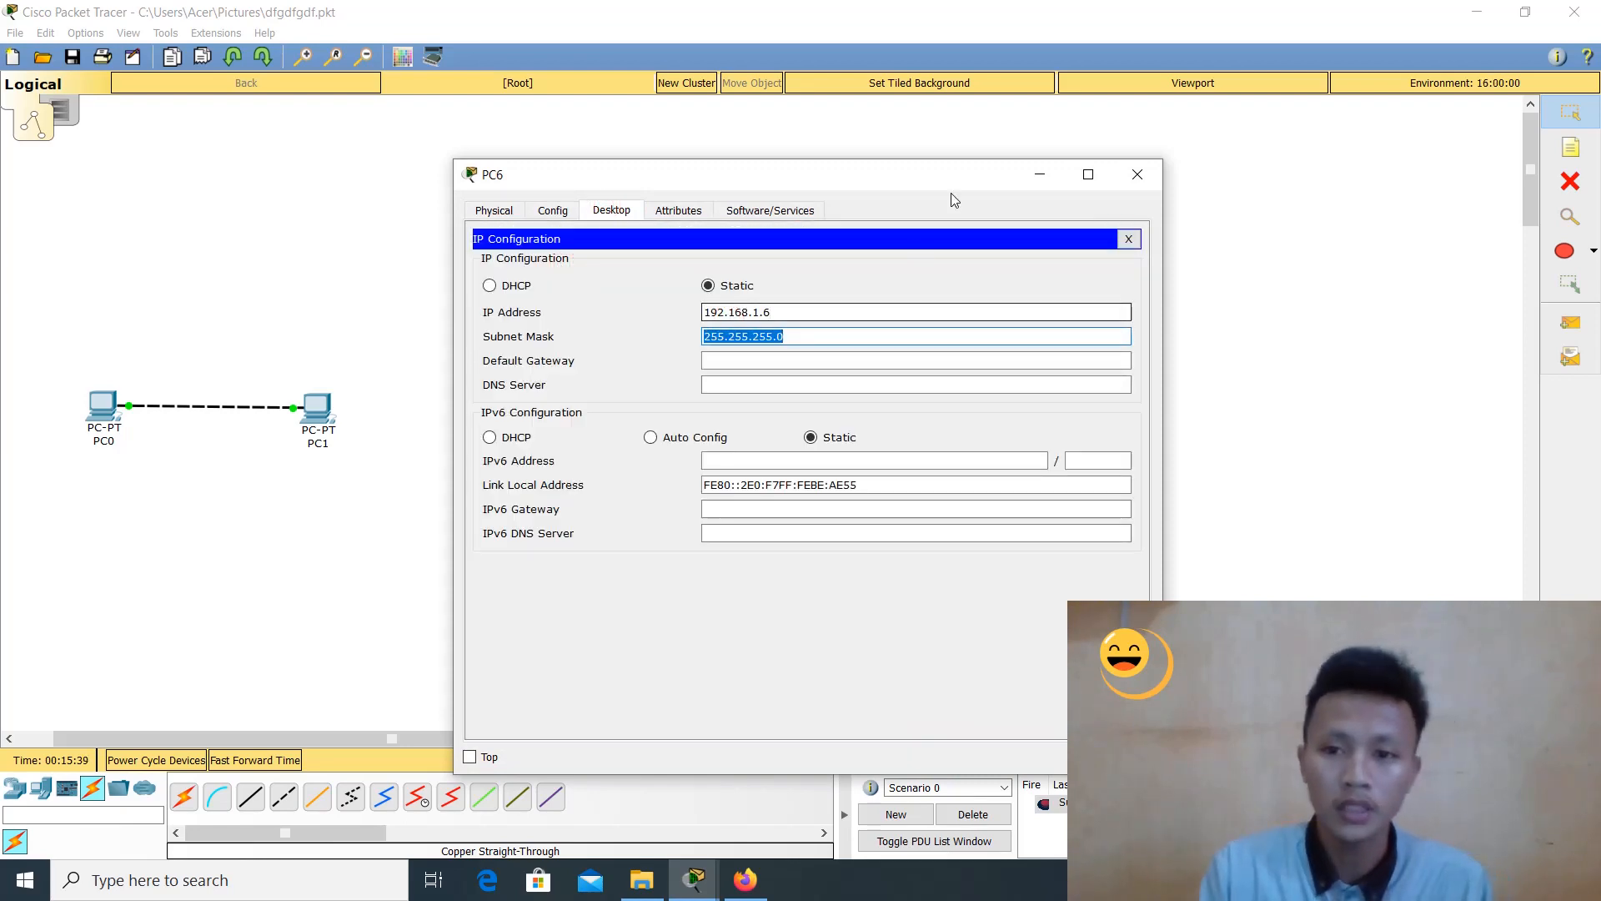
left_click(1162, 177)
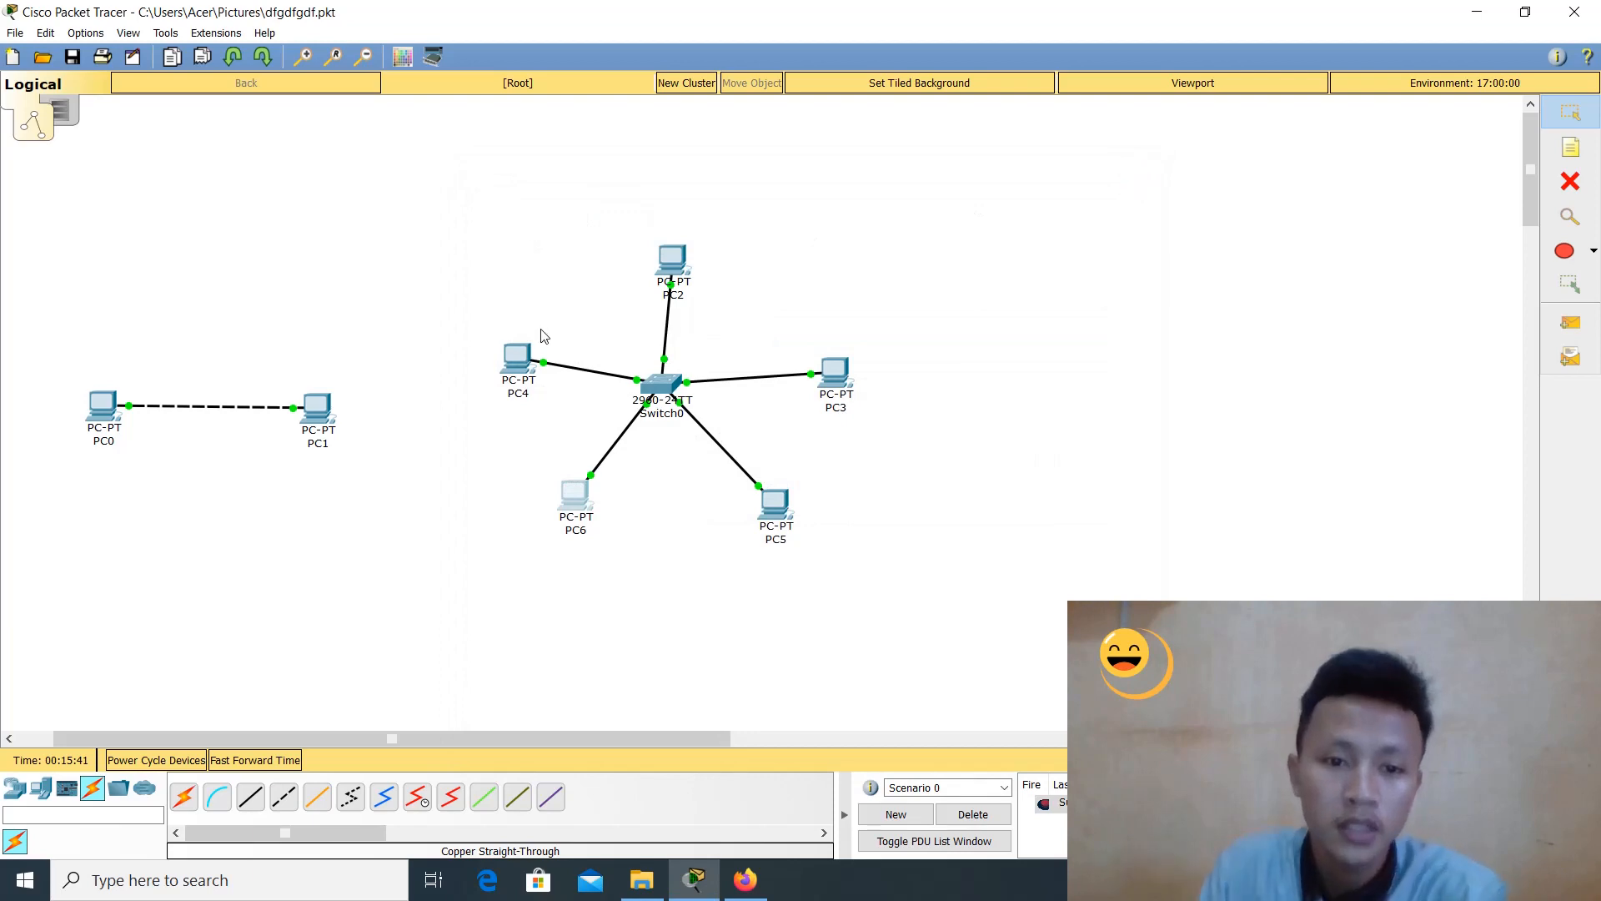
Move PC3 slightly higher beside the switch in the five-PC network
left_click_drag(441, 211, 966, 584)
left_click(1111, 466)
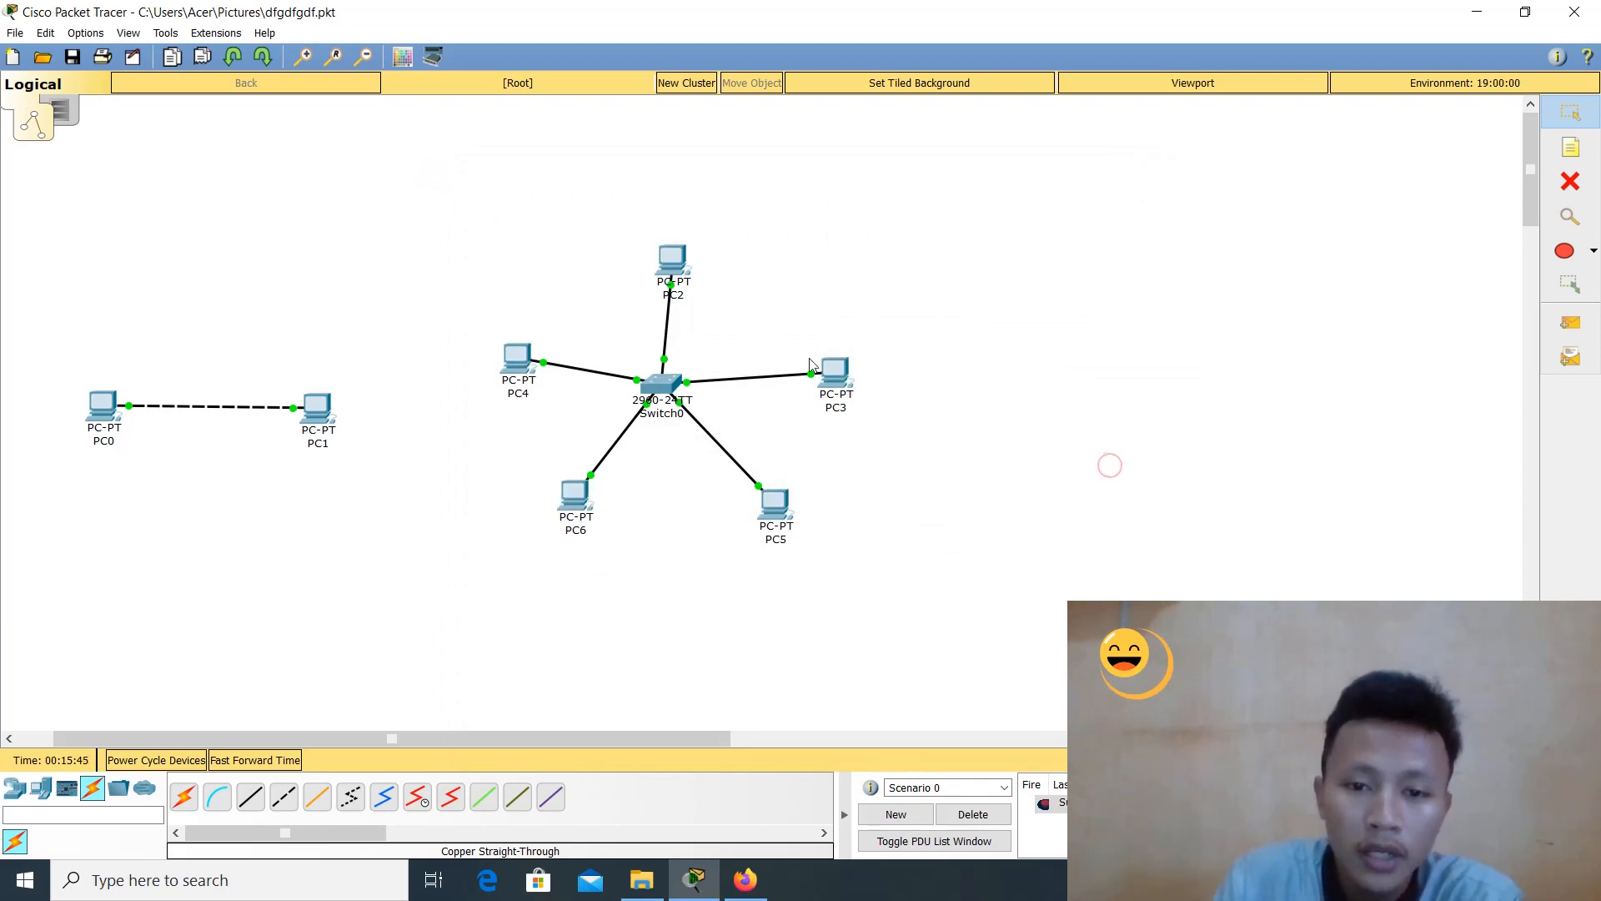
left_click_drag(836, 385, 823, 359)
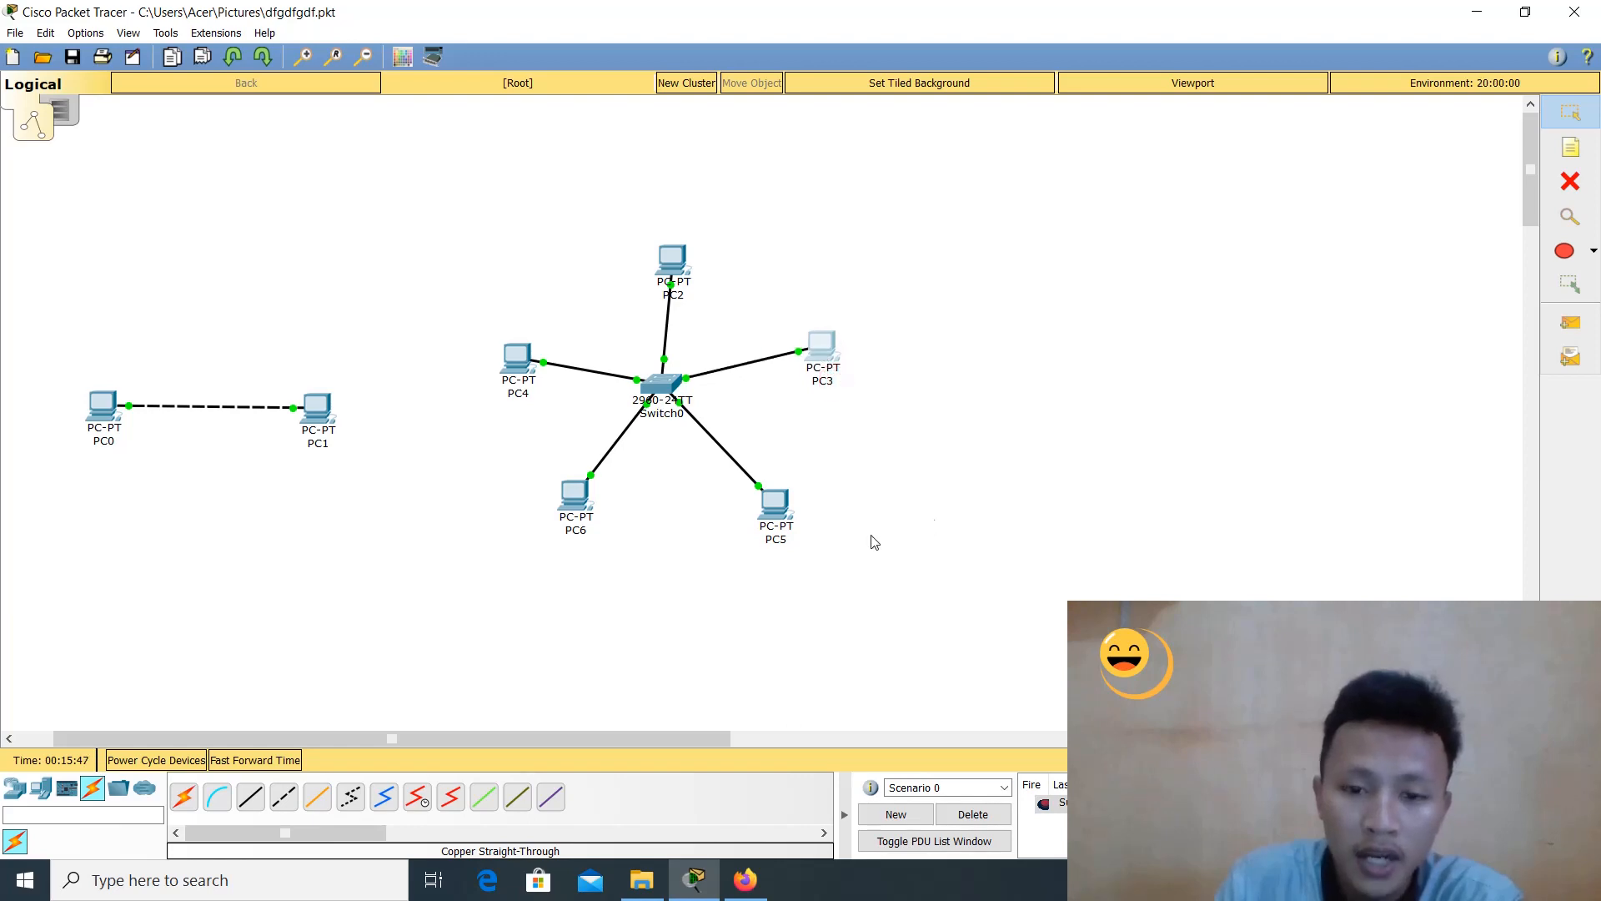
left_click(520, 362)
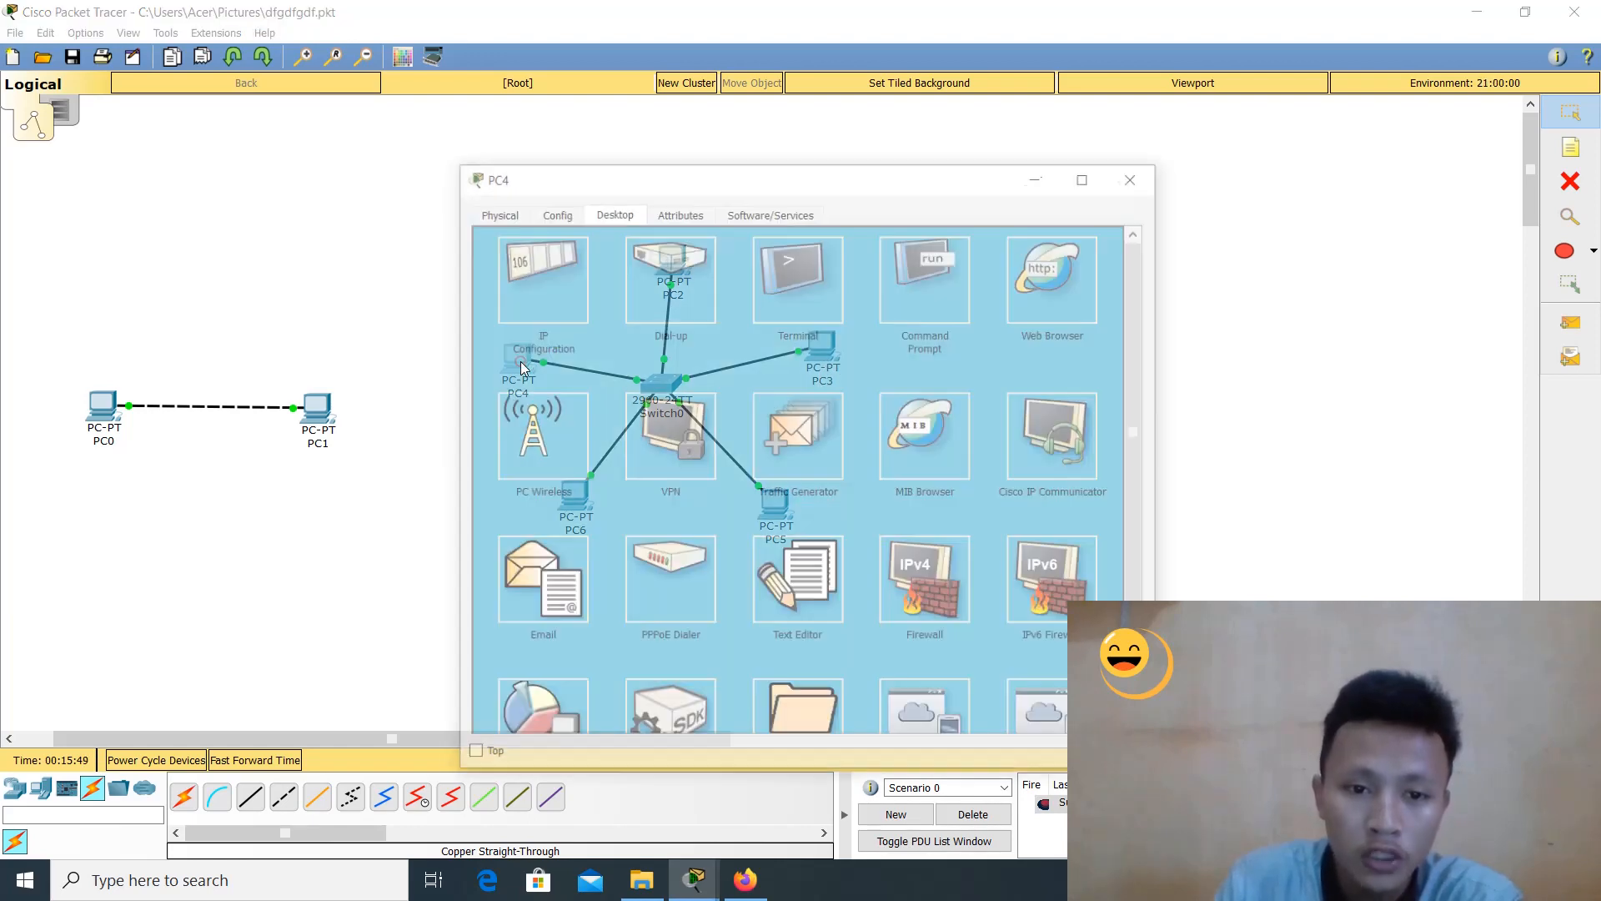
left_click(809, 265)
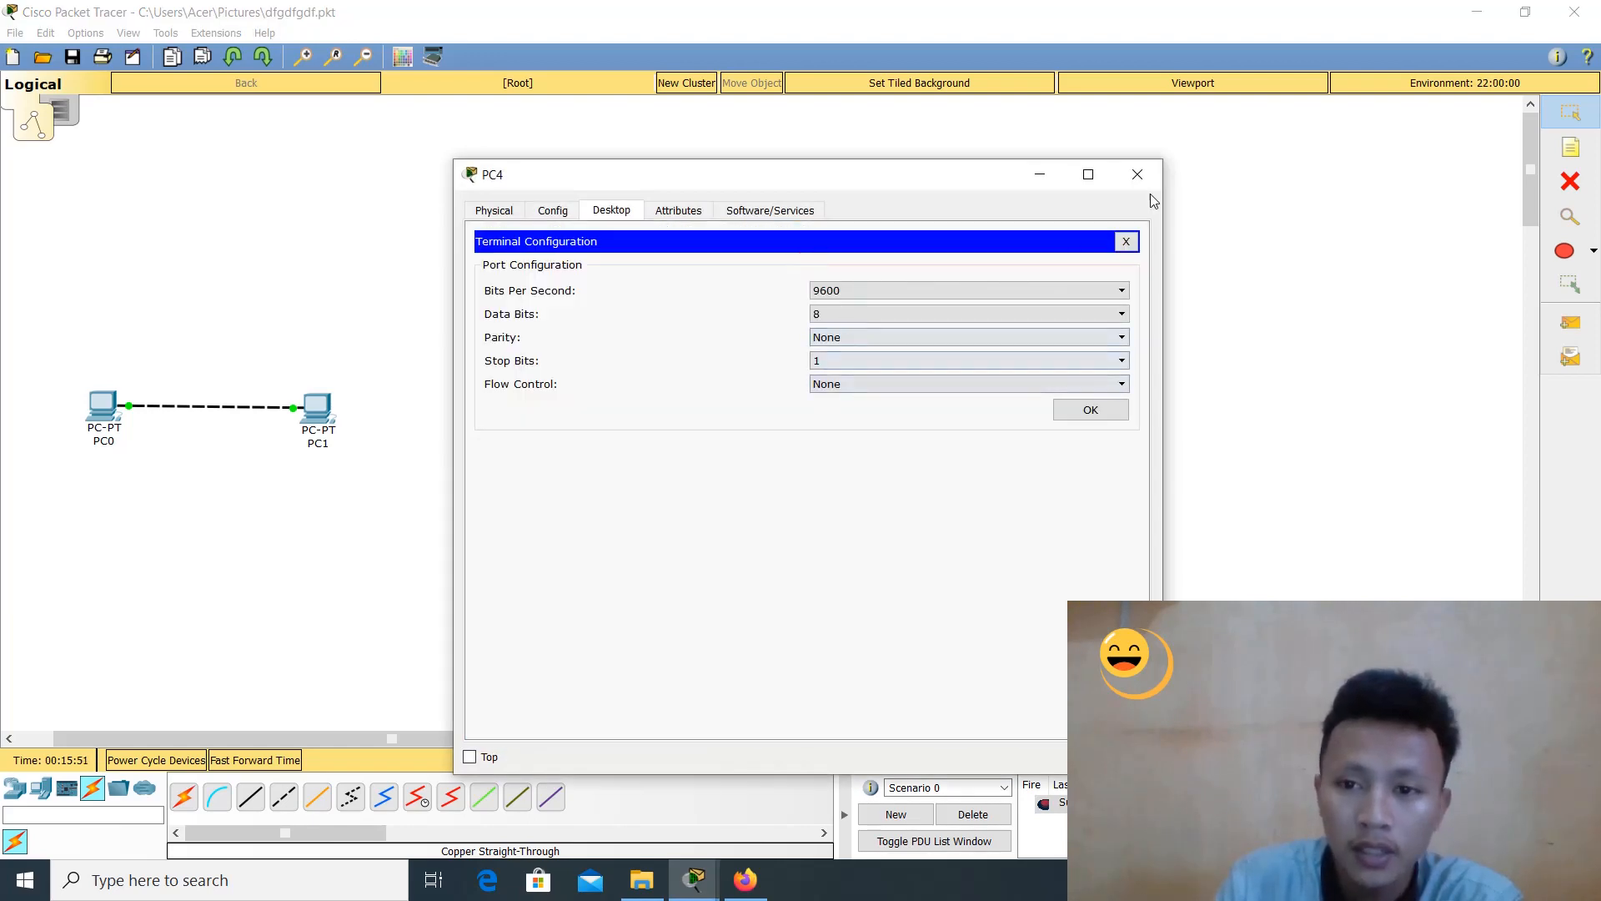
left_click(1138, 175)
Ping 192.168.1.5 from PC4's command prompt to test the connection to PC5, and close PC4's window
left_click(530, 367)
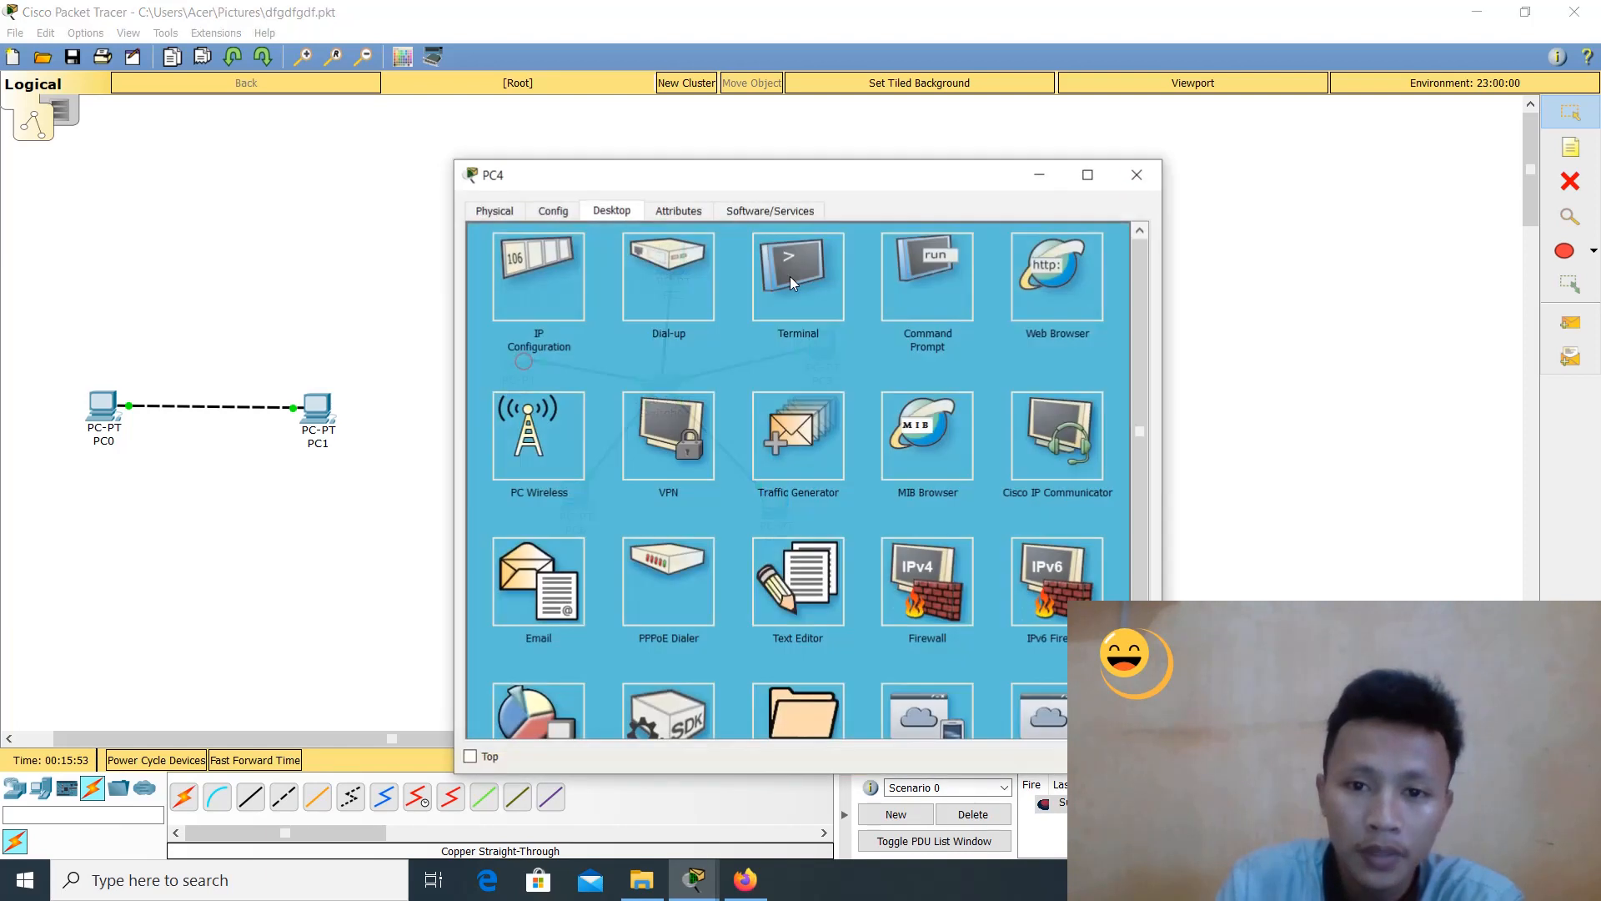
left_click(921, 275)
left_click(879, 317)
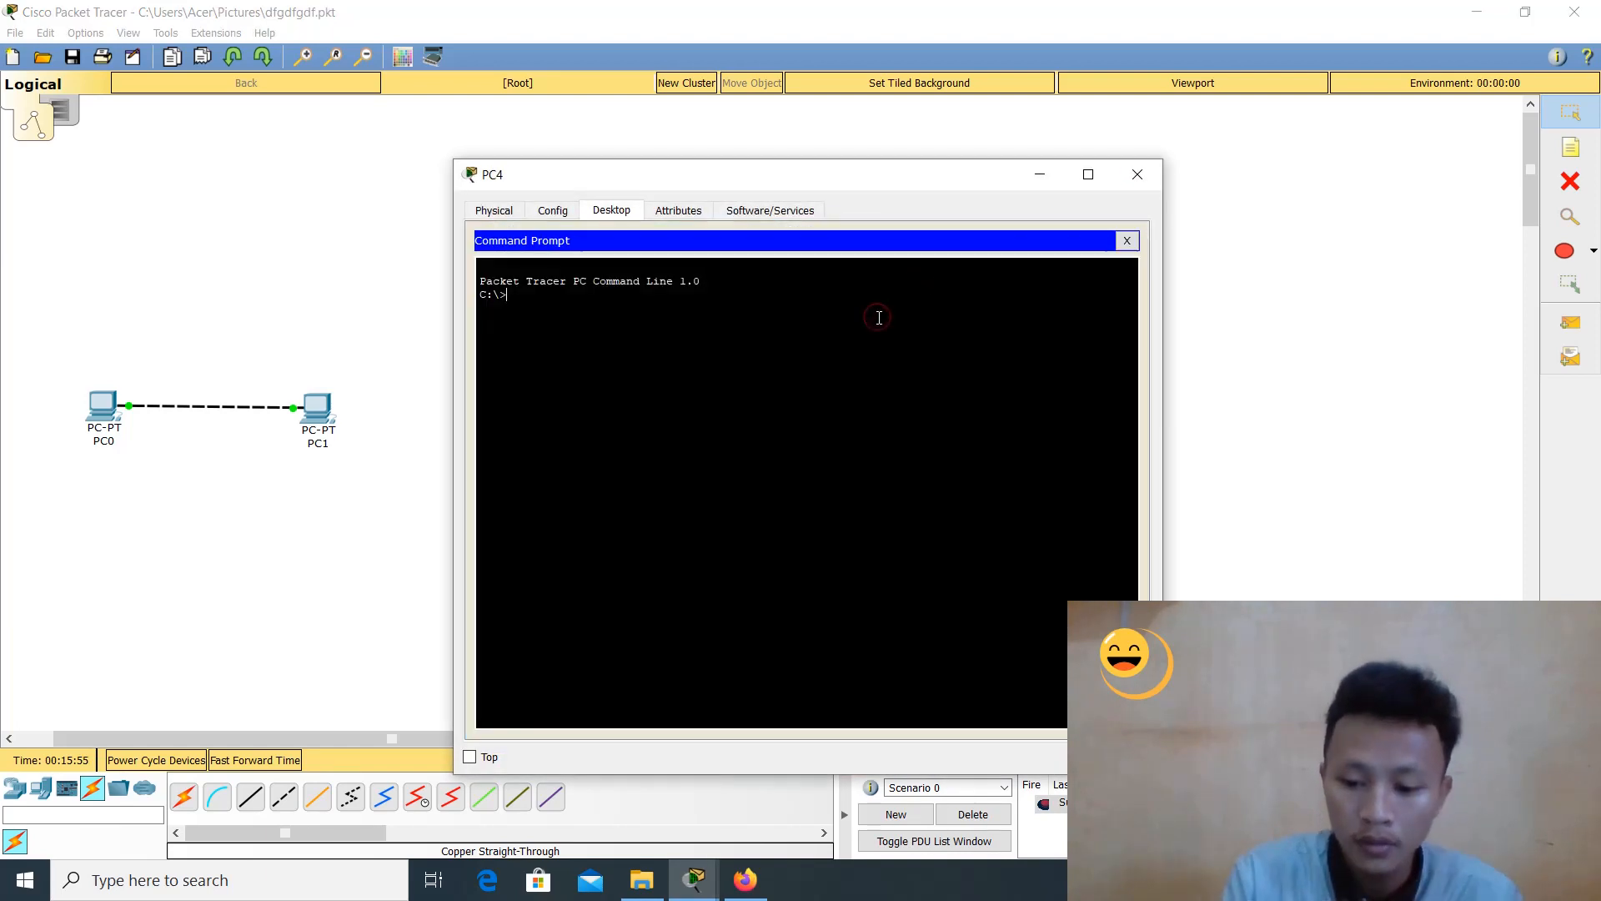
type("pi")
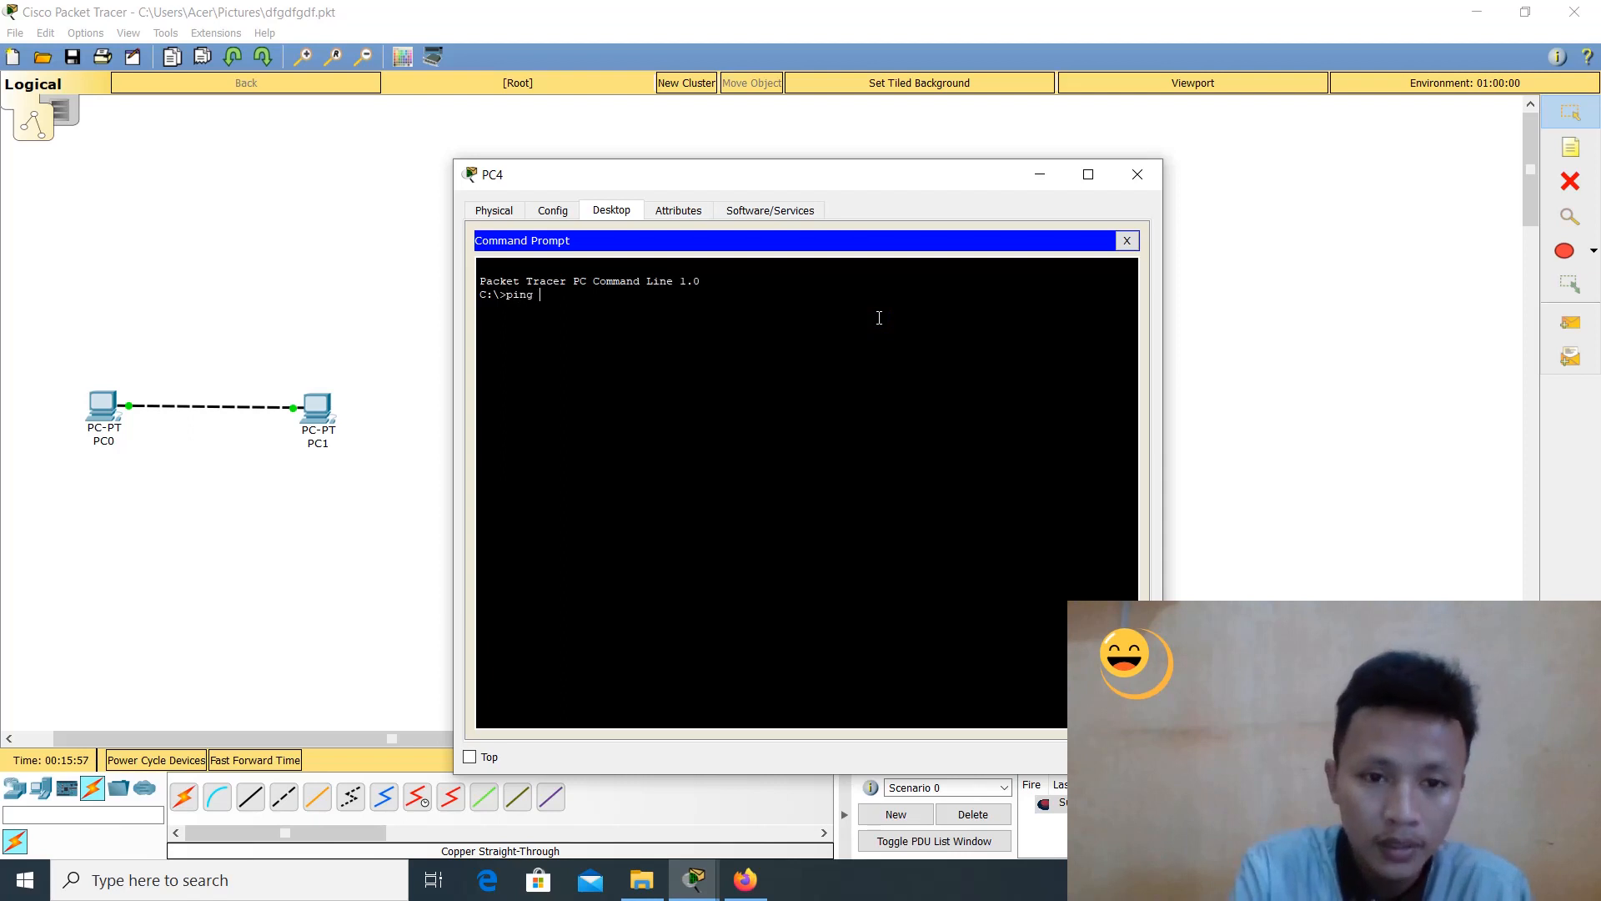
type("ng")
right_click(879, 318)
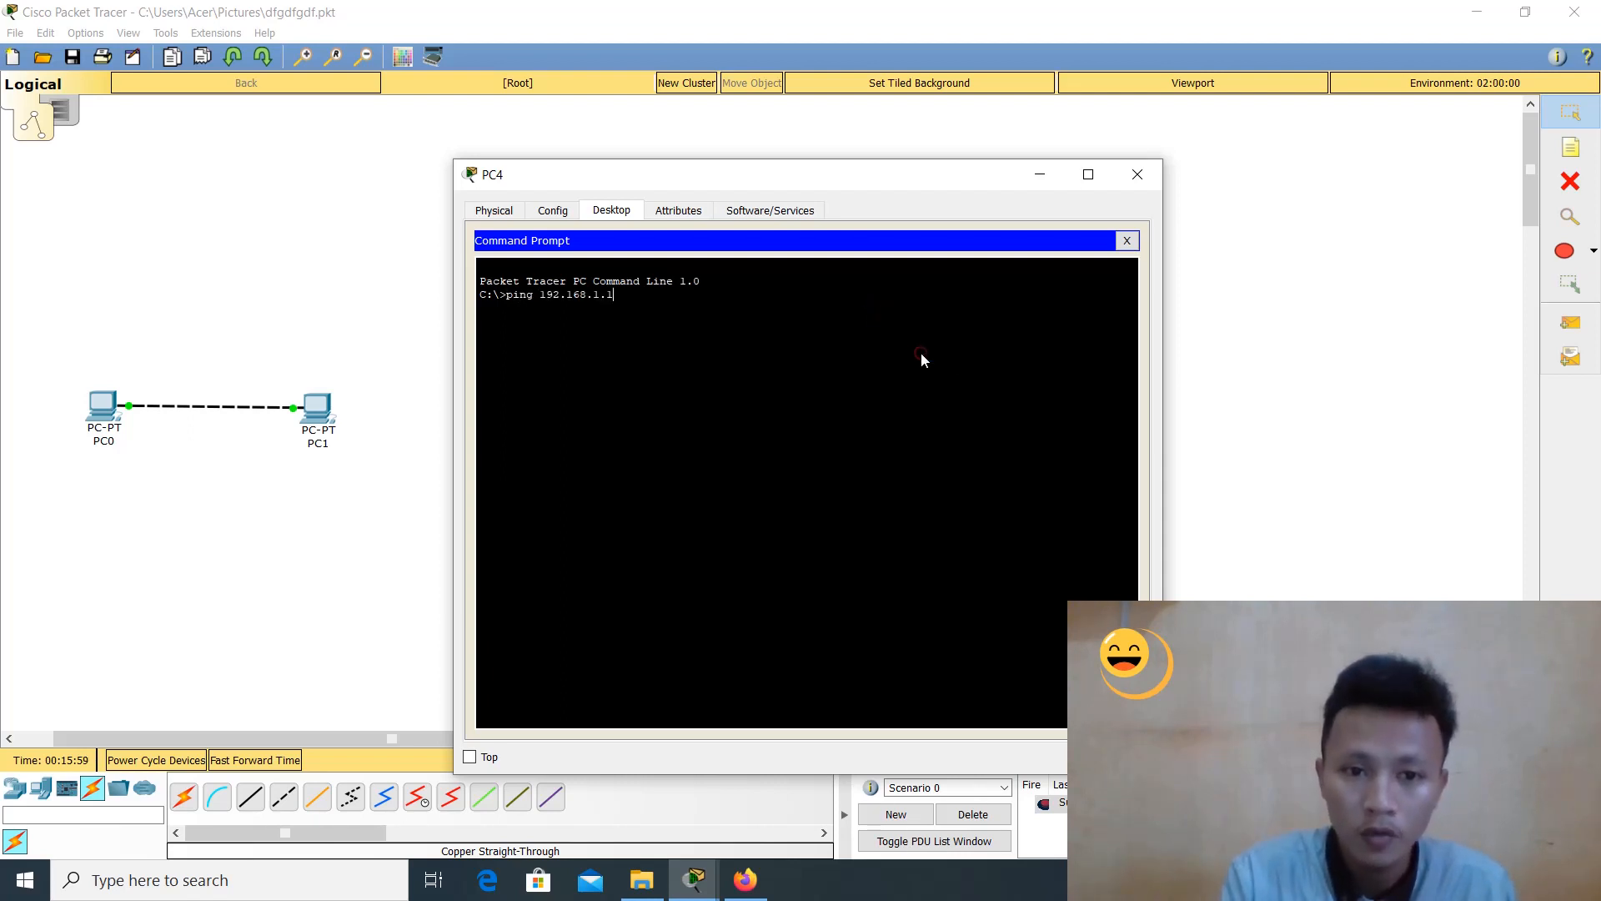
key("BackSpace")
type("5")
key("Return")
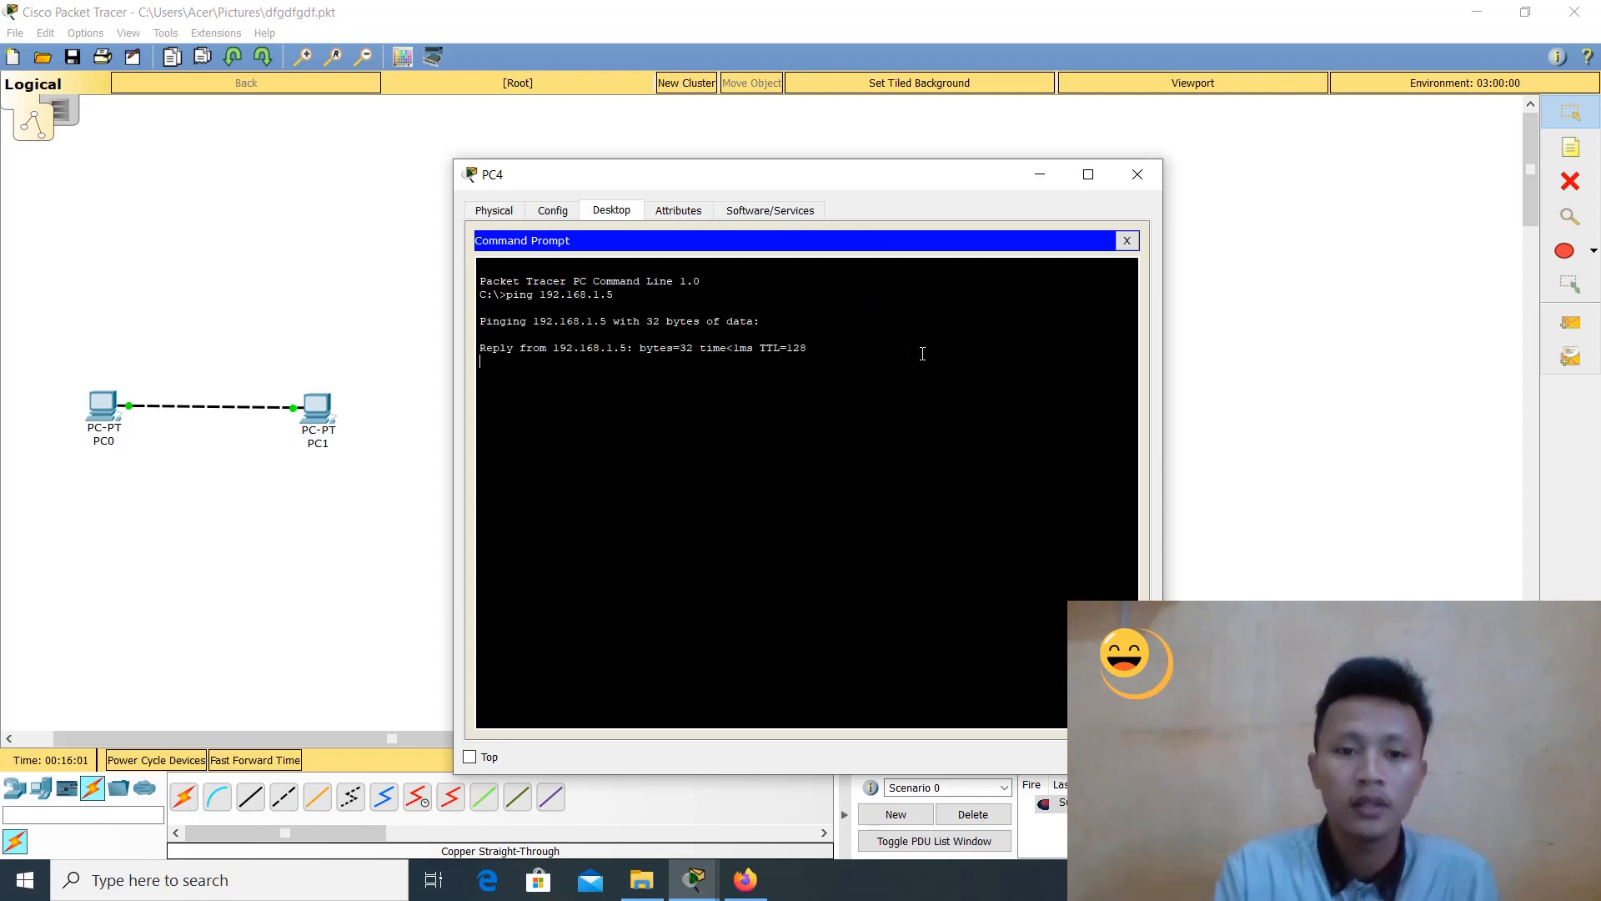
left_click(1138, 175)
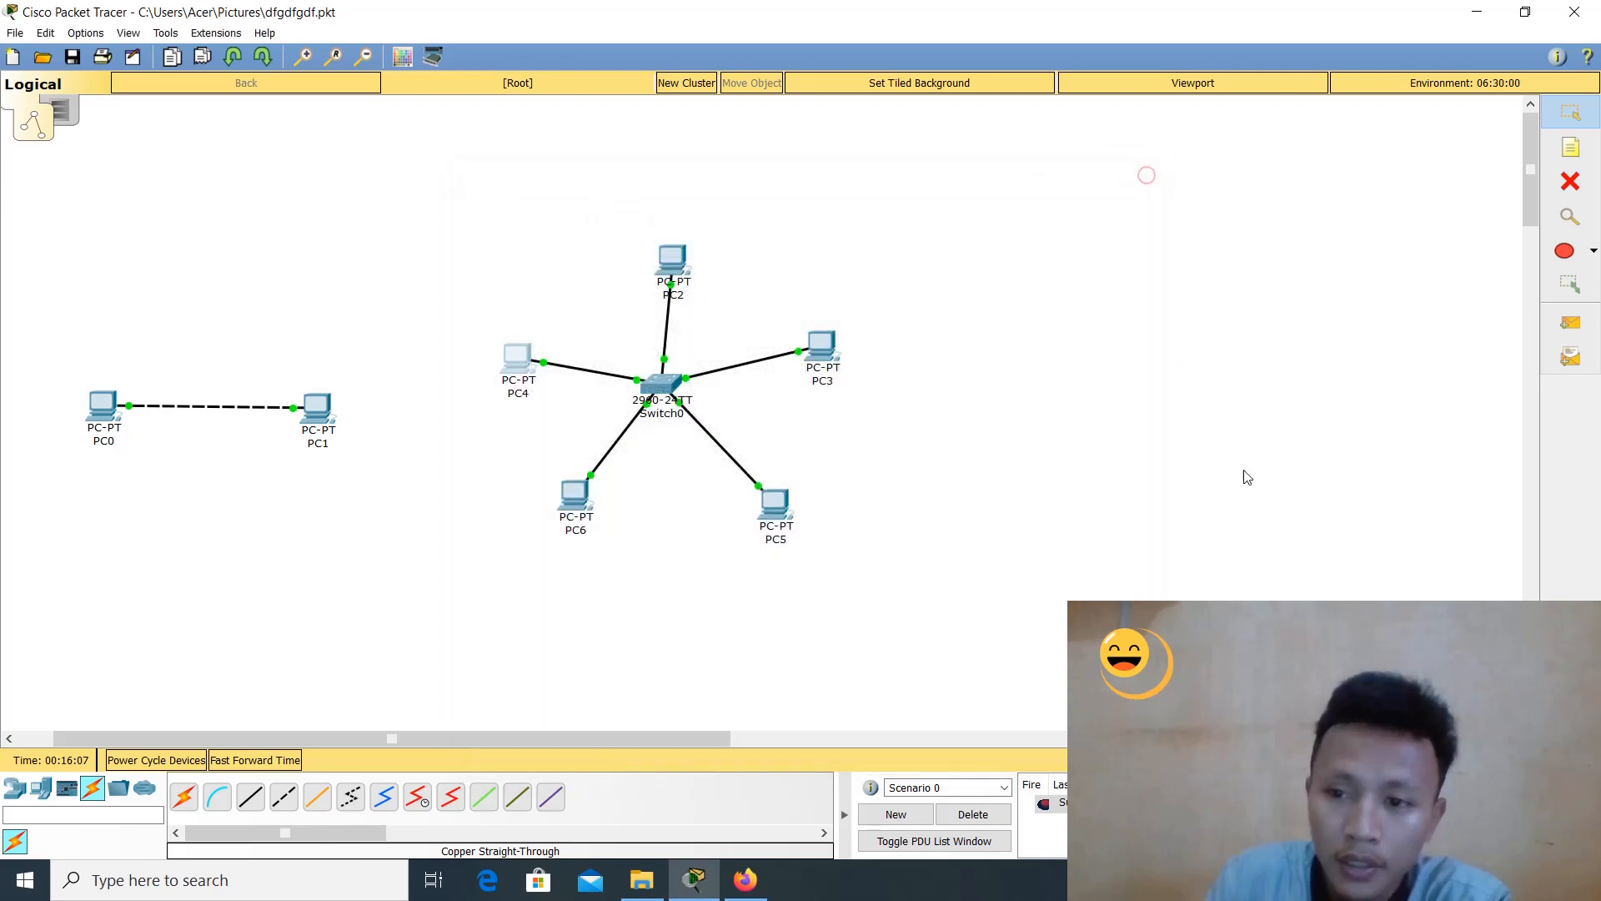
Send simple test PDUs from PC4 to other devices in the five-PC network, the last one to PC3
left_click(1572, 322)
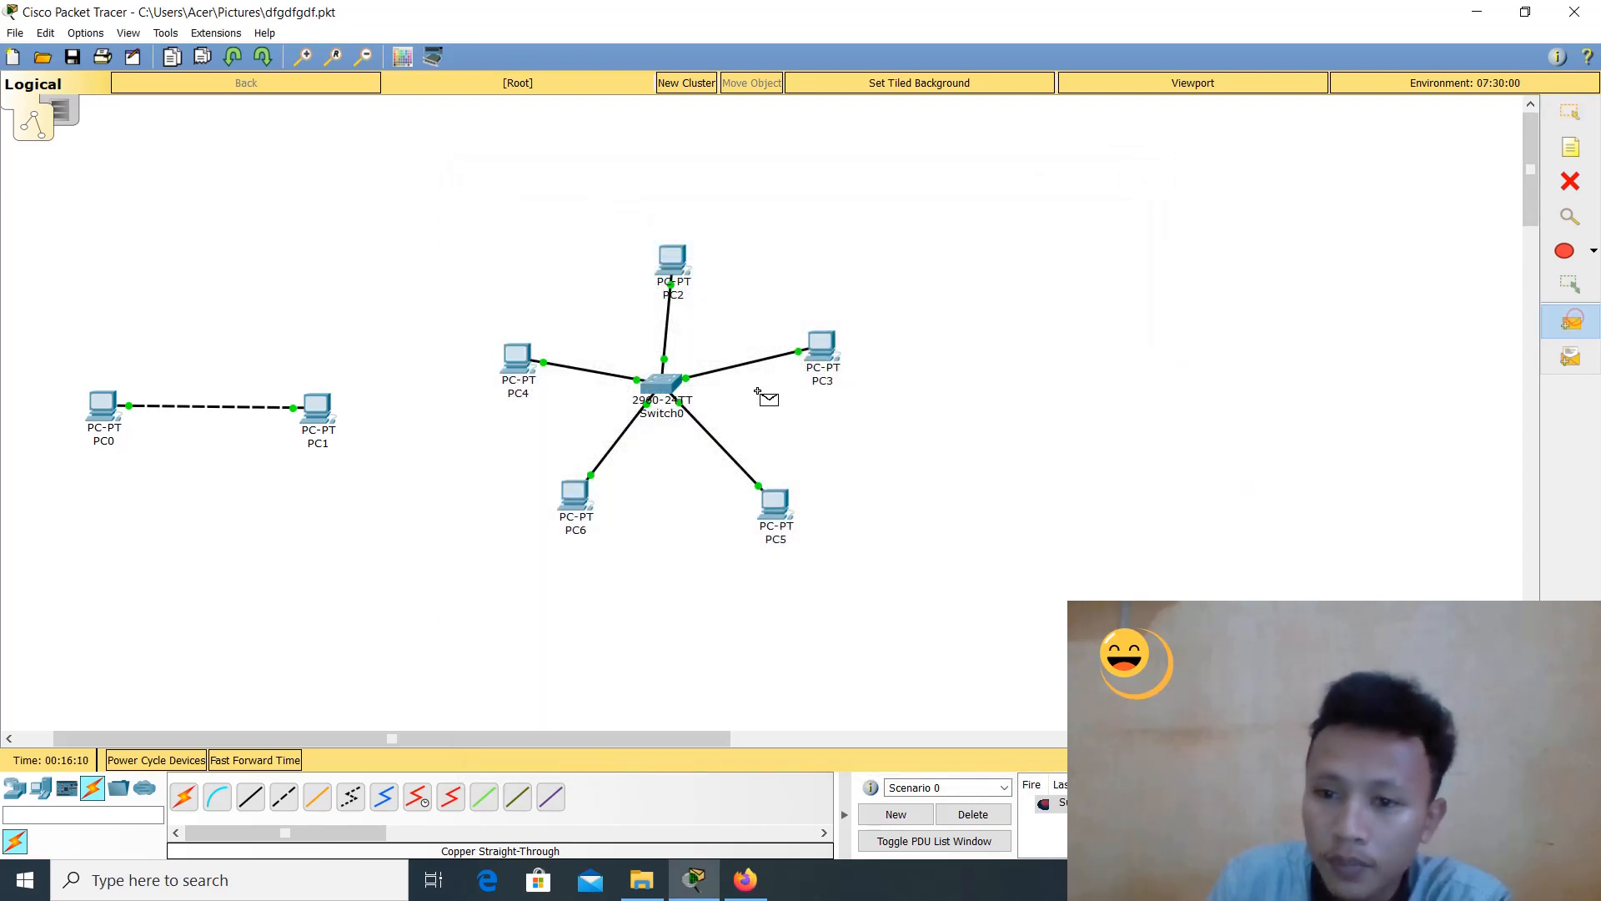
left_click(520, 359)
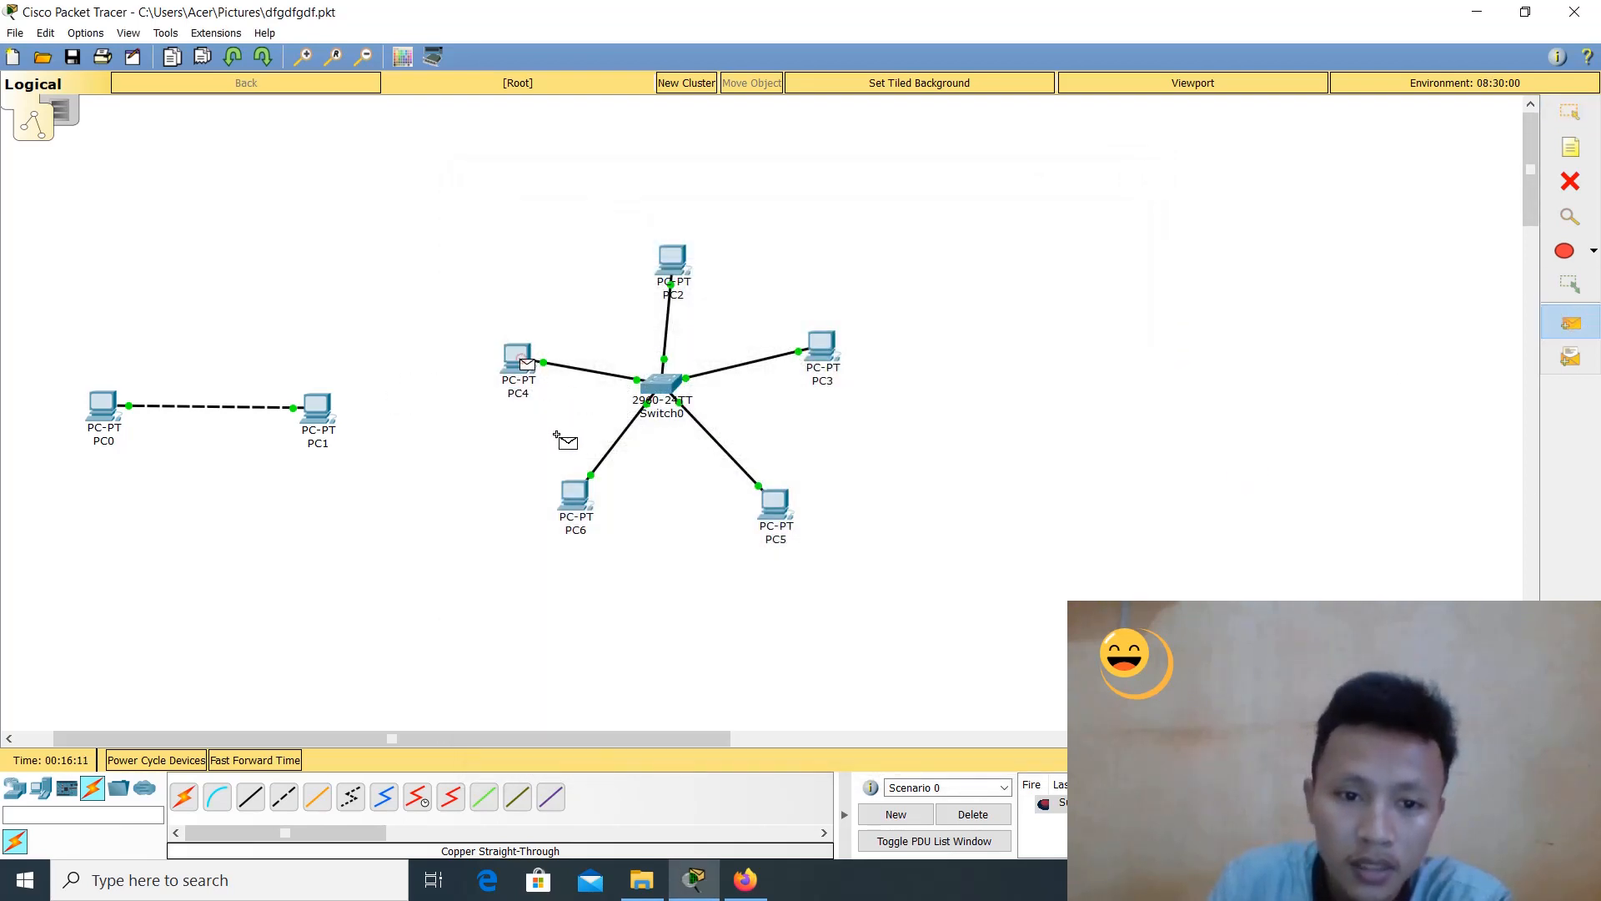
left_click(1572, 320)
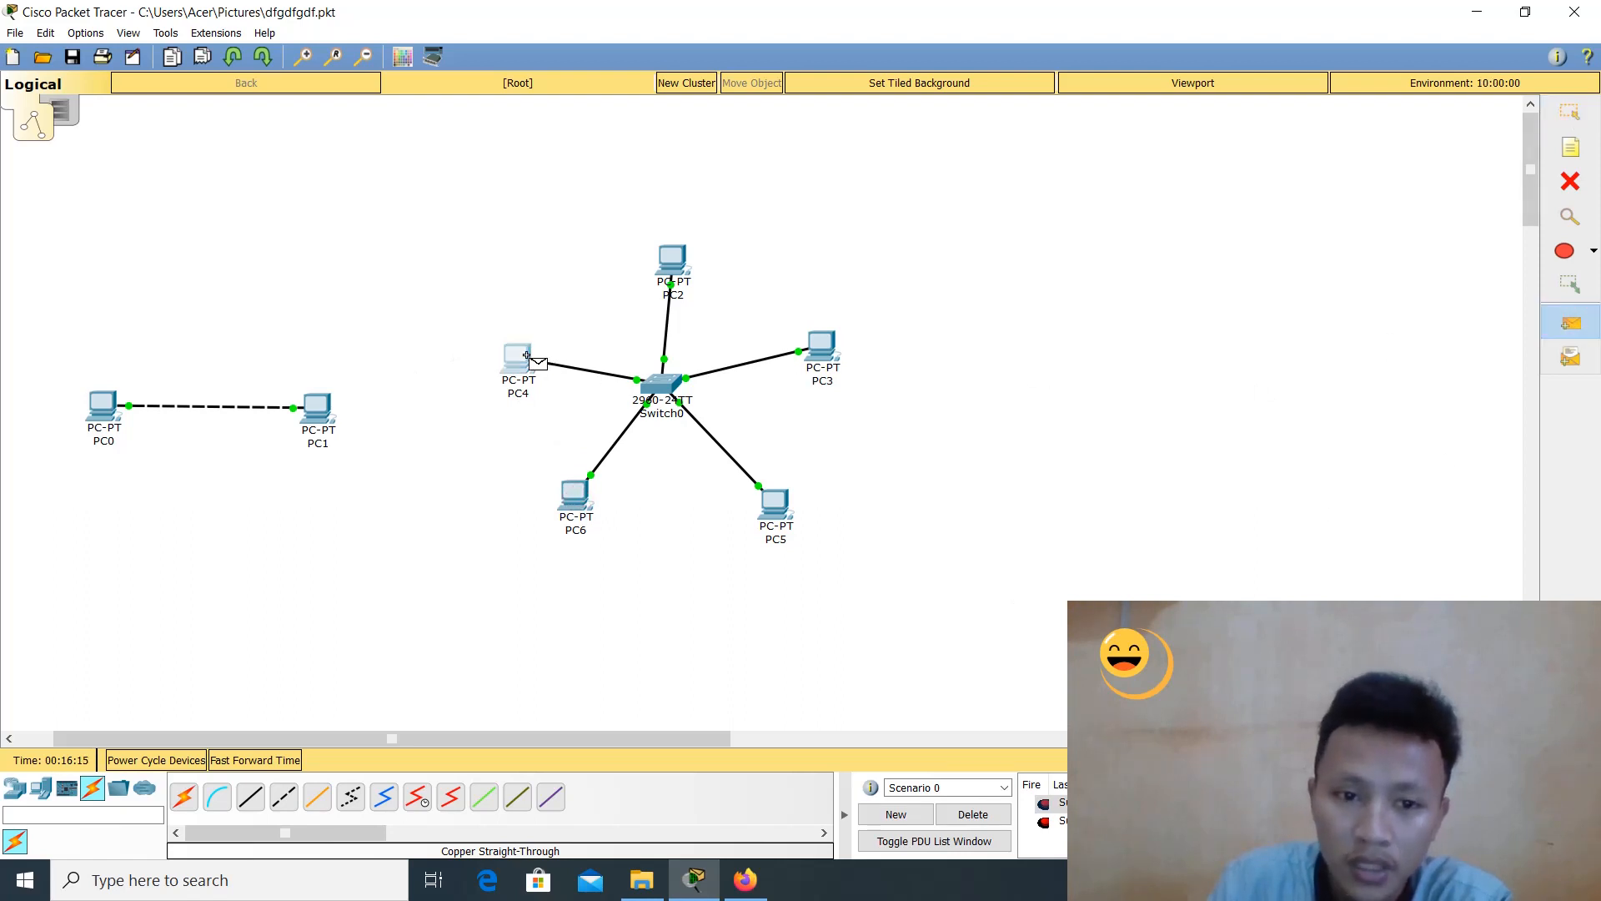
left_click(524, 359)
left_click(661, 390)
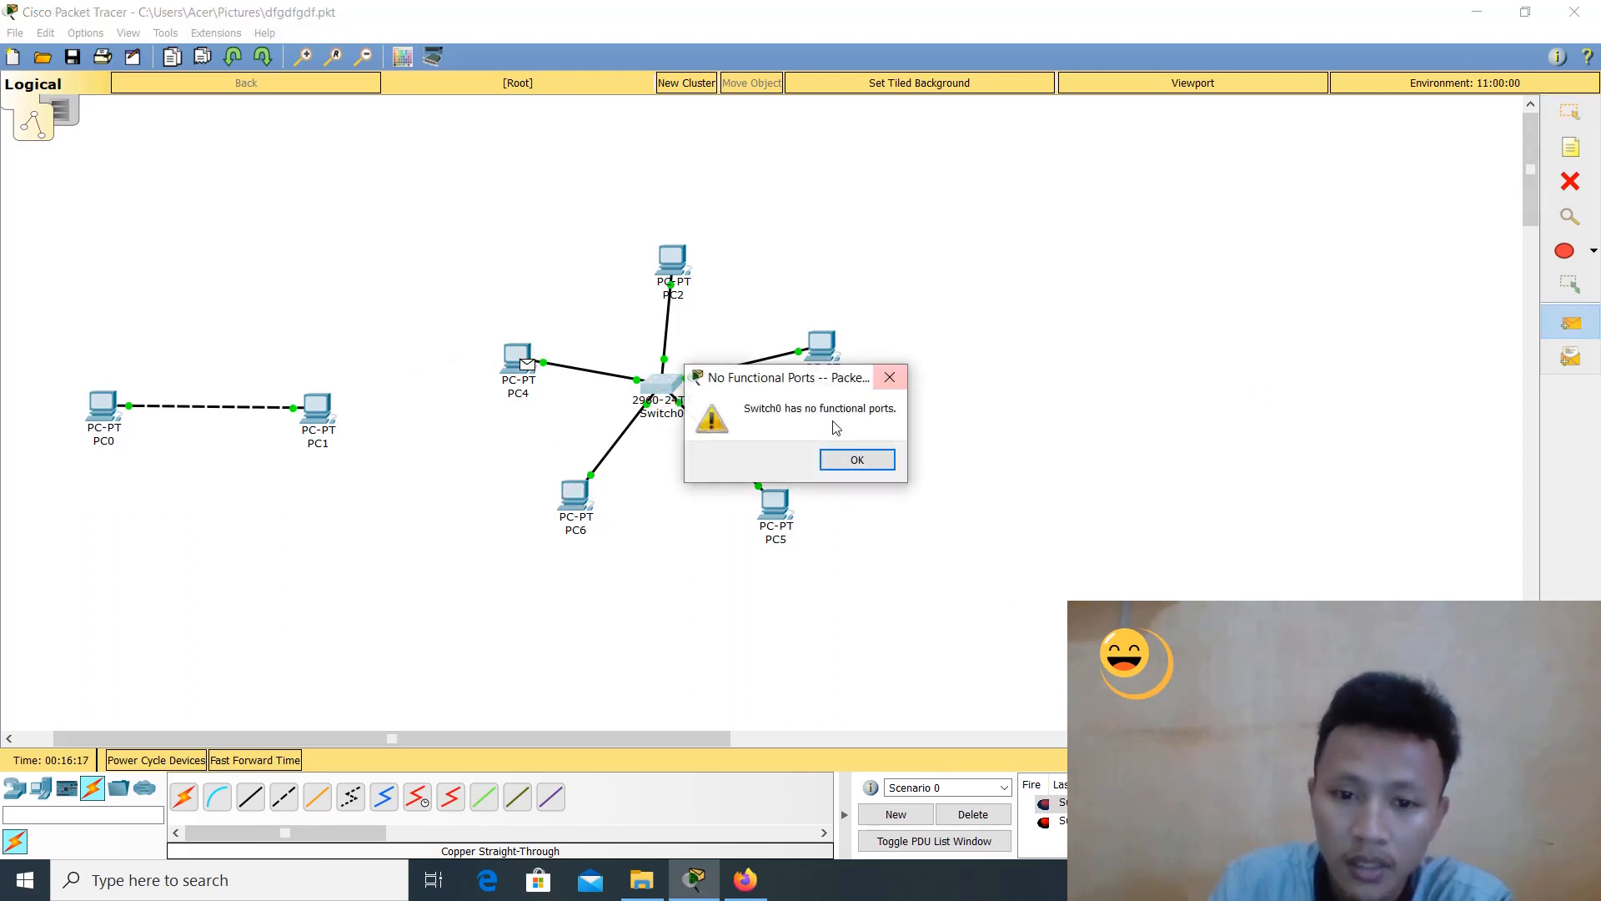
left_click(852, 459)
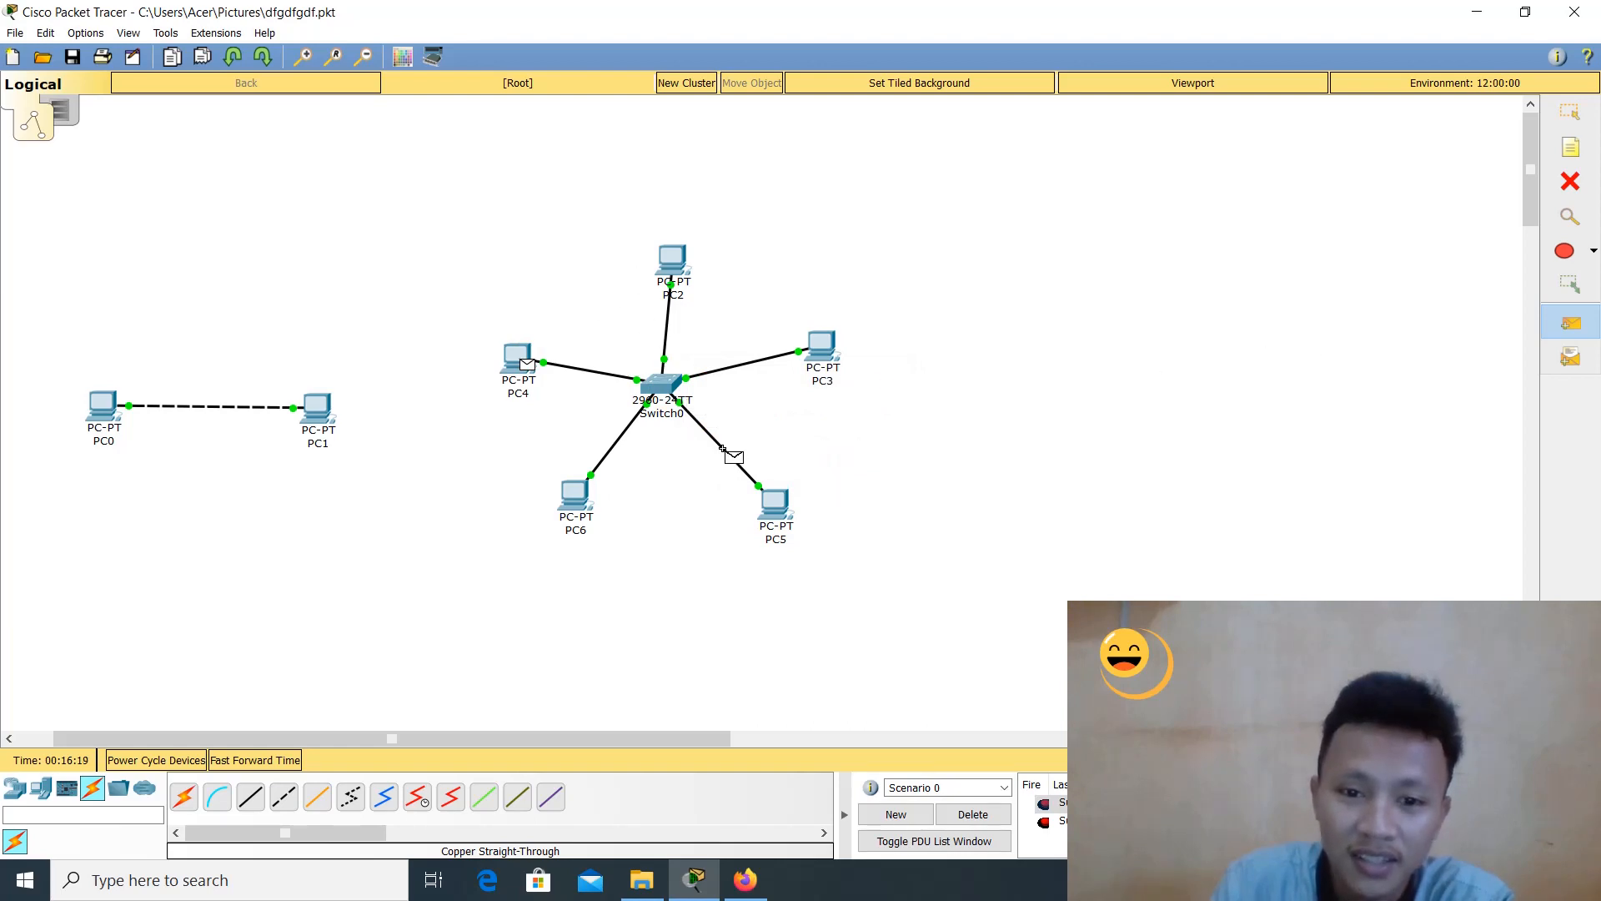
left_click(815, 343)
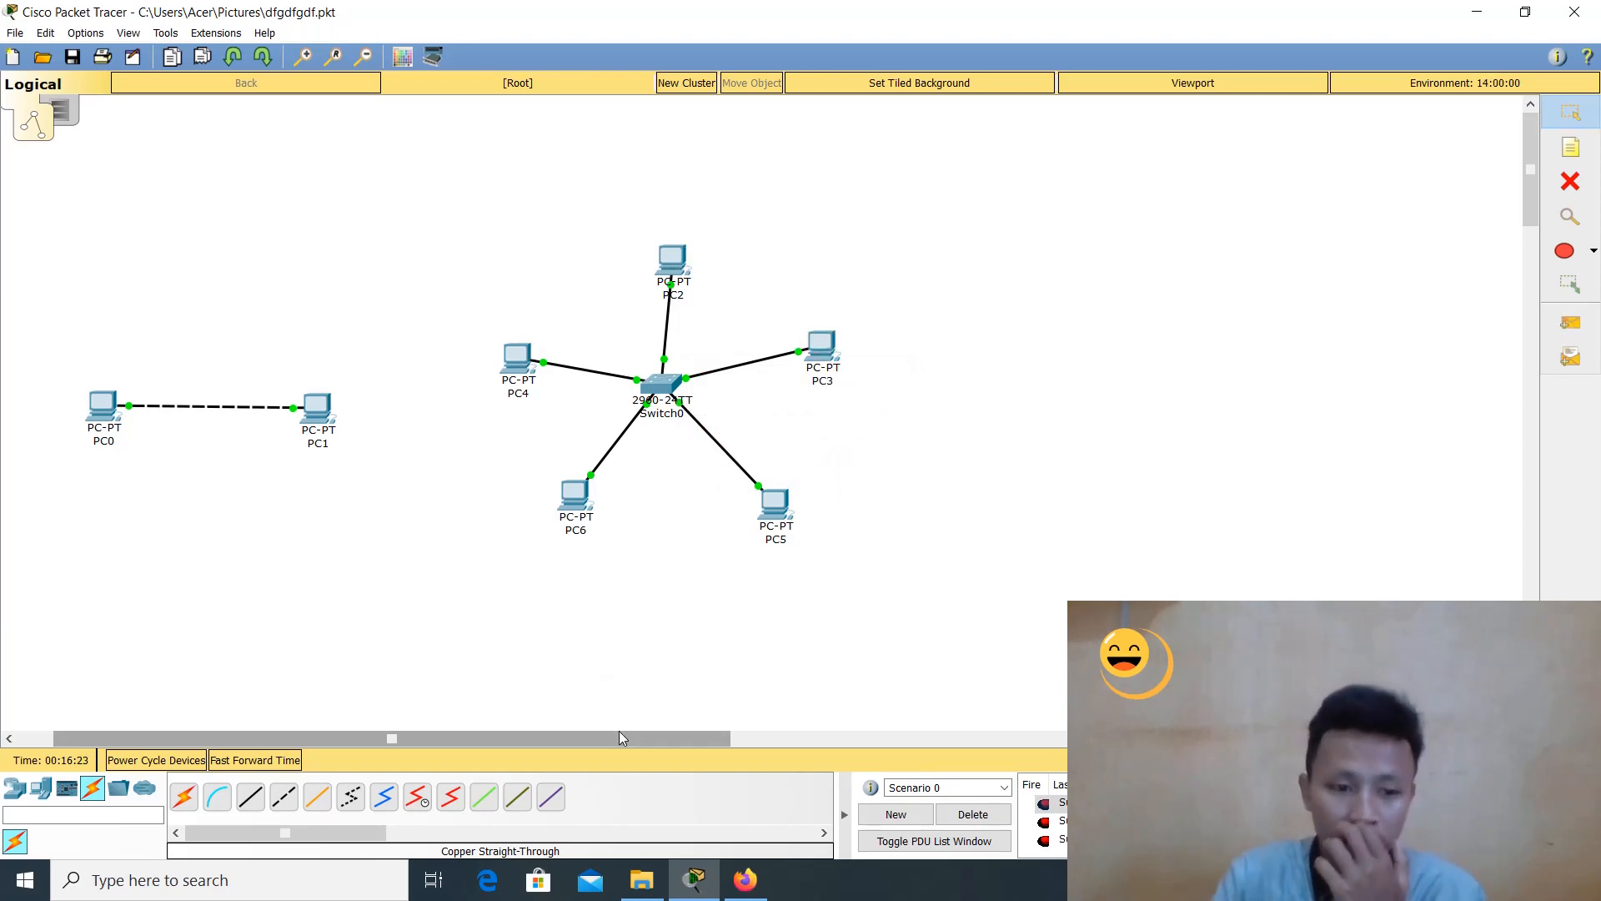
In the large network around Switch1, switch PC14 from DHCP to the static IP address 192.168.1.1 with subnet mask 255.255.255.0
left_click_drag(466, 219, 872, 607)
left_click_drag(368, 733, 739, 738)
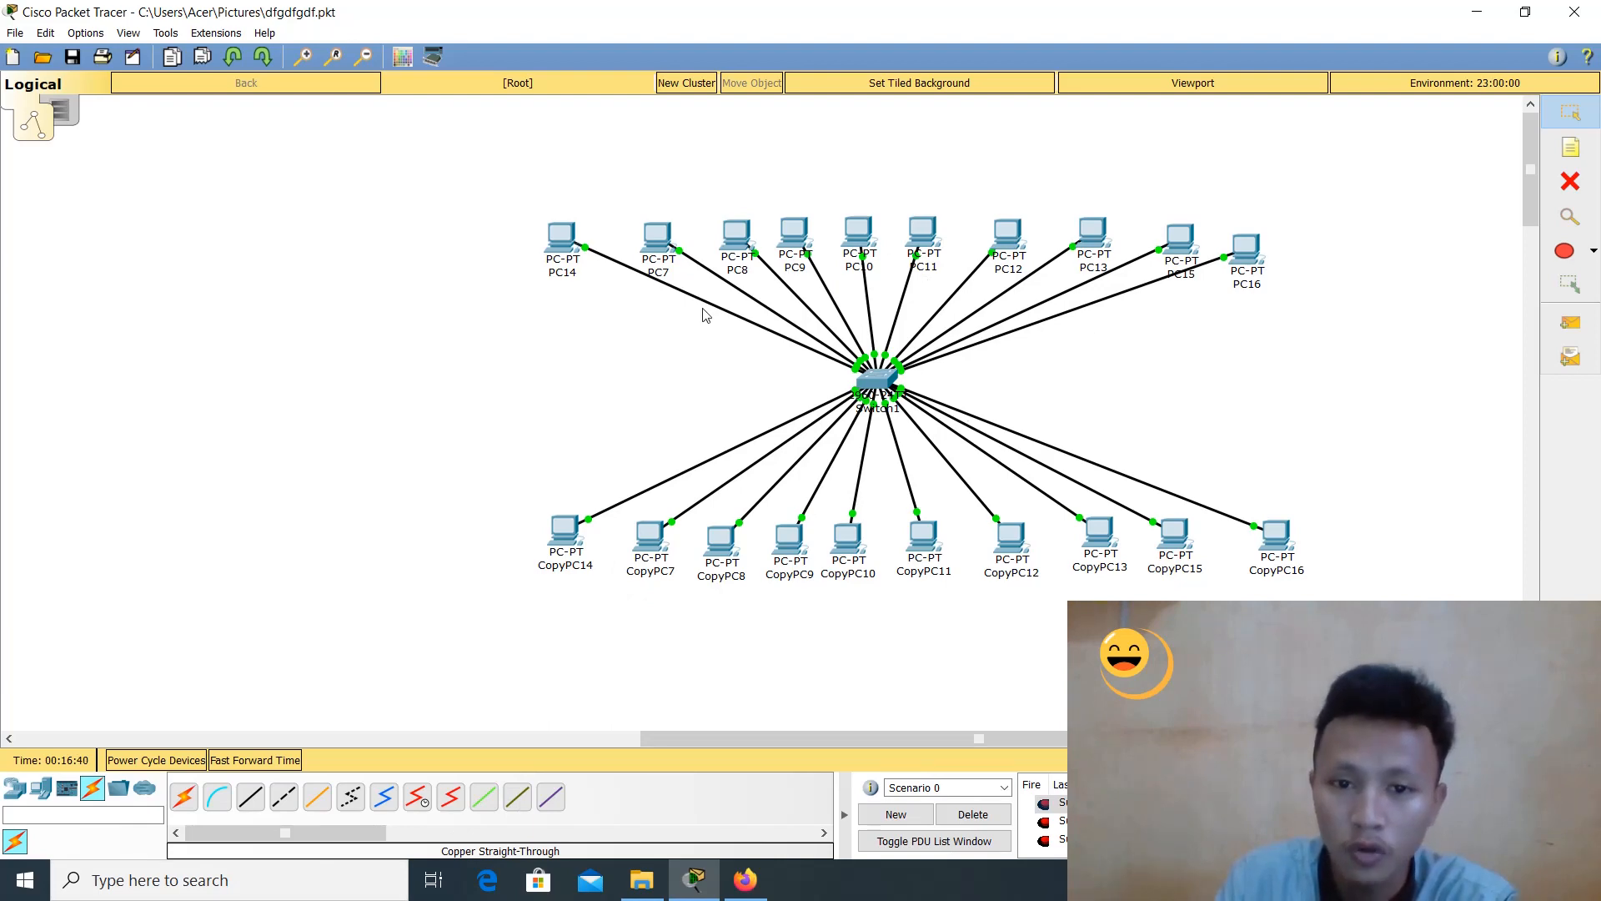
left_click(560, 236)
left_click(512, 278)
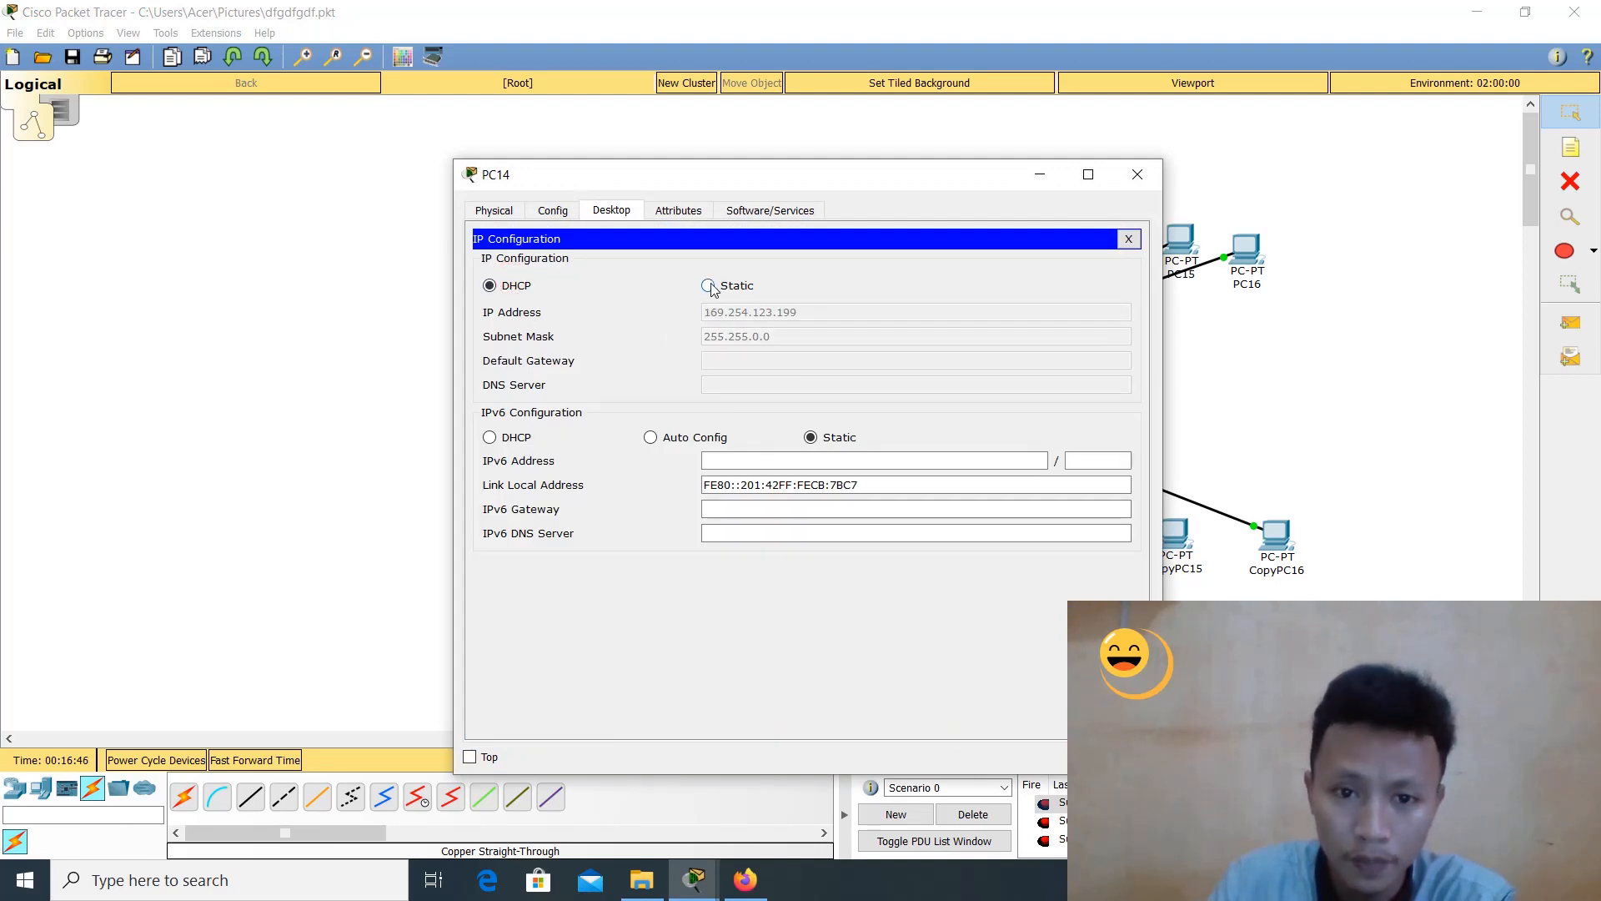
left_click(709, 286)
left_click(714, 312)
type("192.168.1.1")
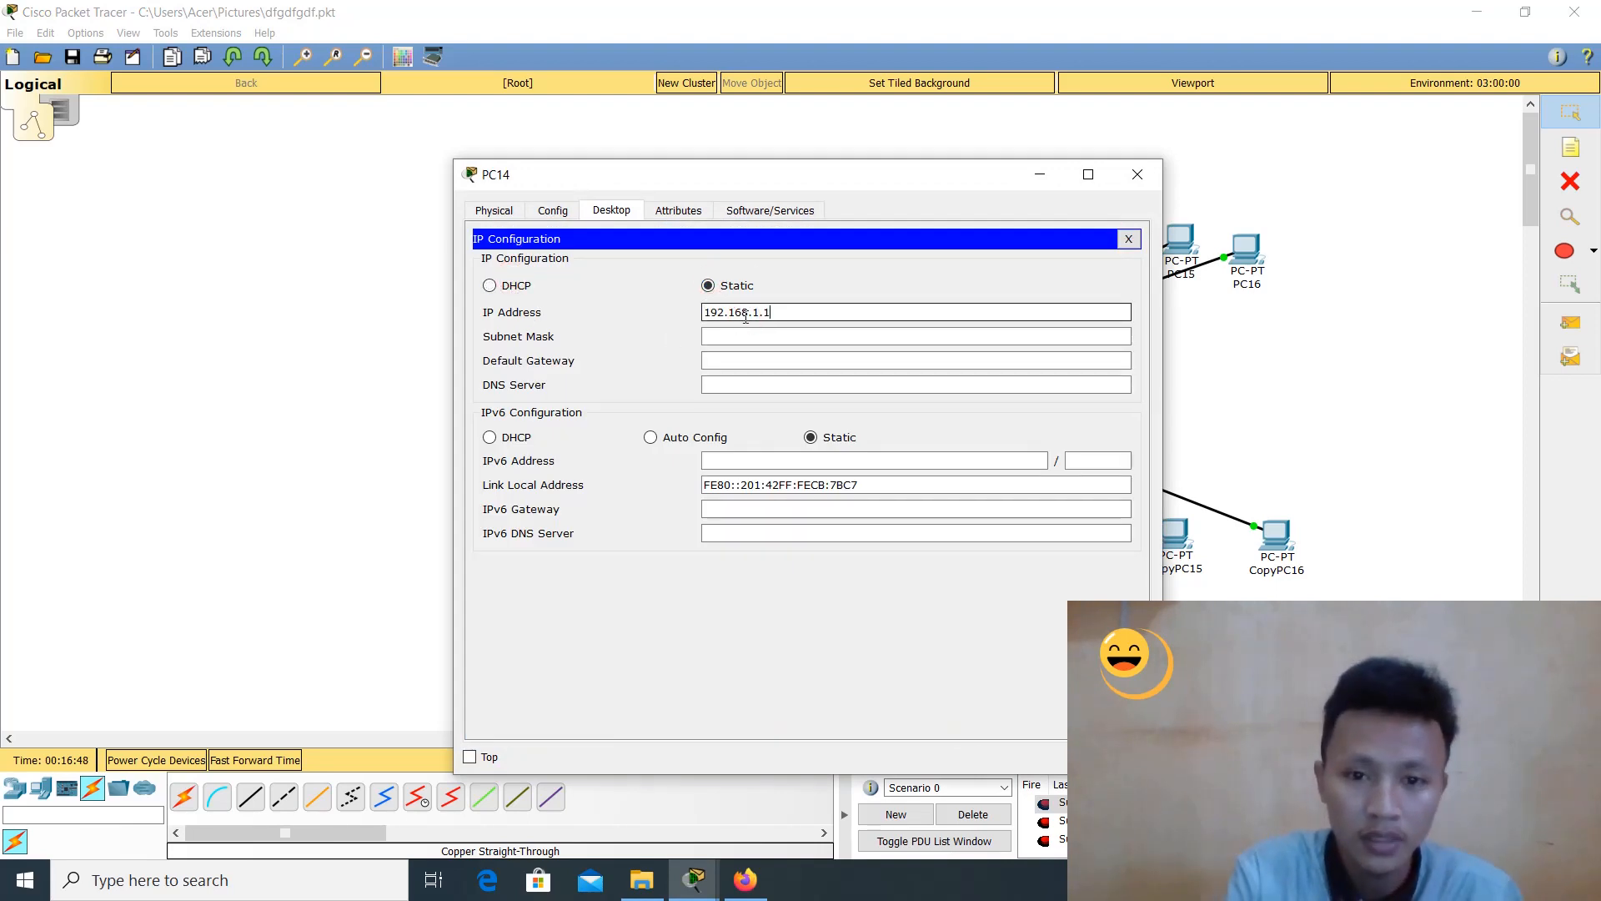
key("Tab")
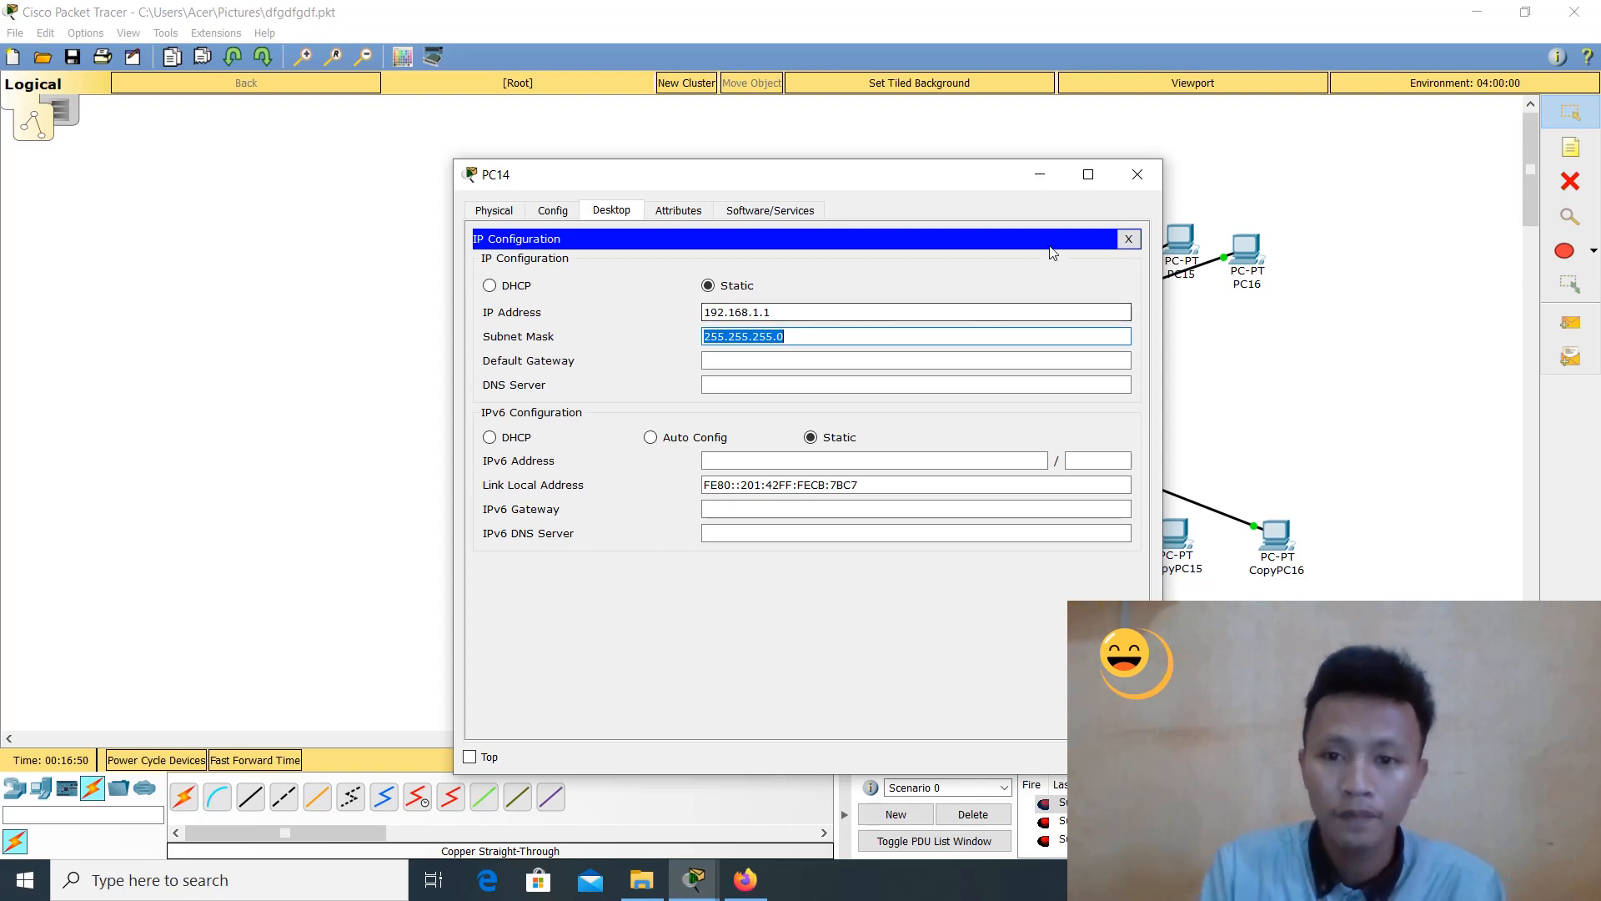
Change PC14's static IP address to 192.168.1.2 and close its settings
left_click(857, 309)
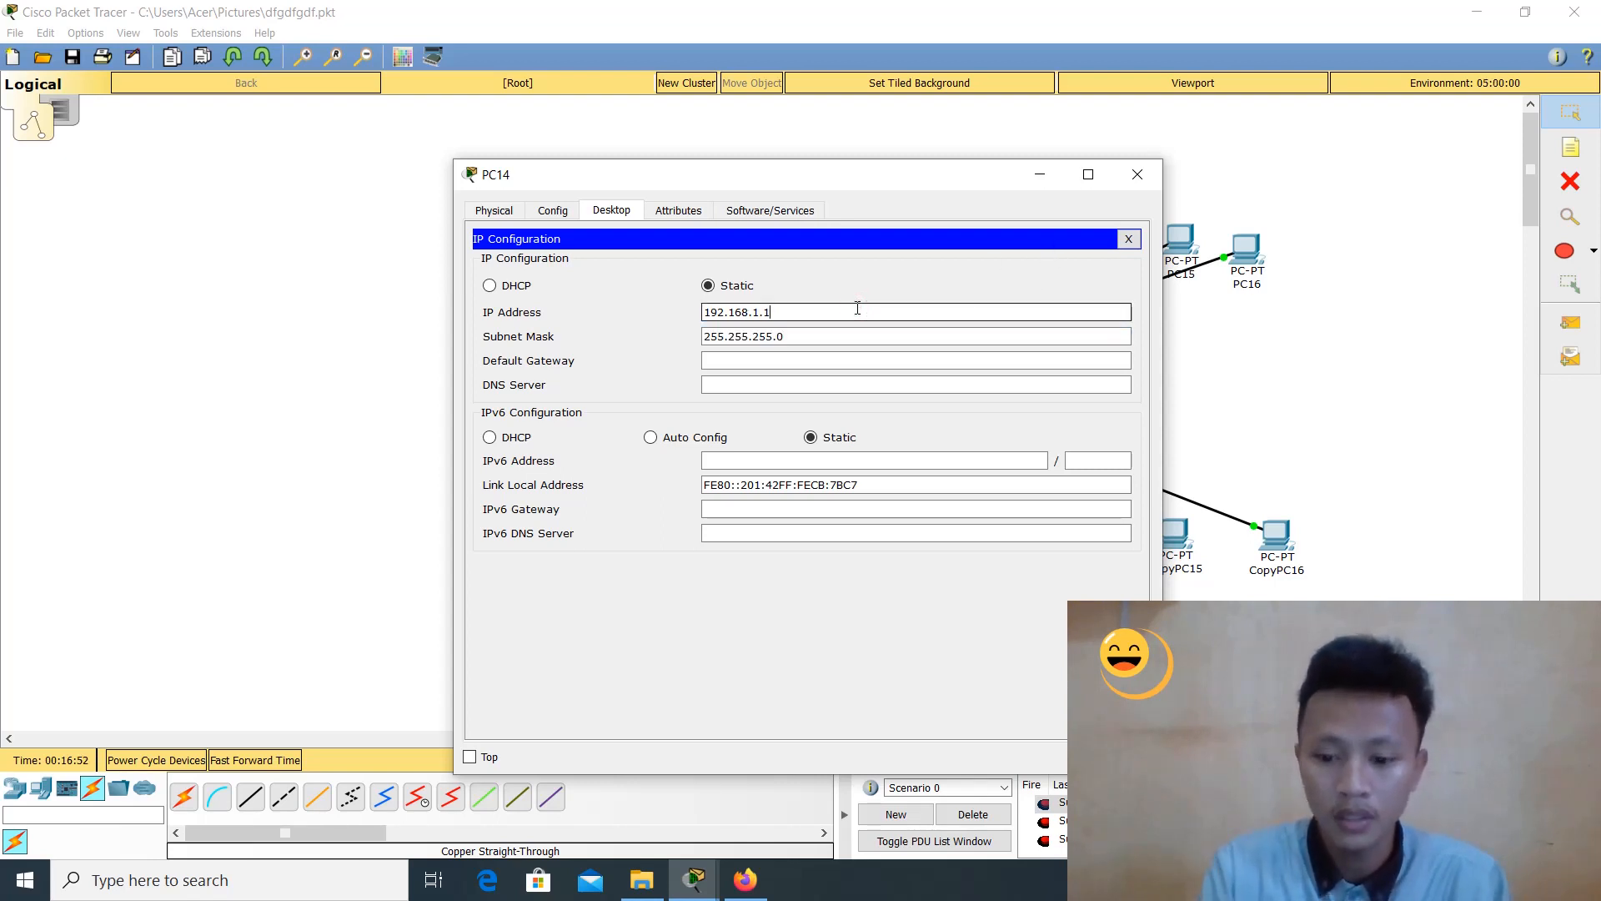
key("BackSpace")
type("2")
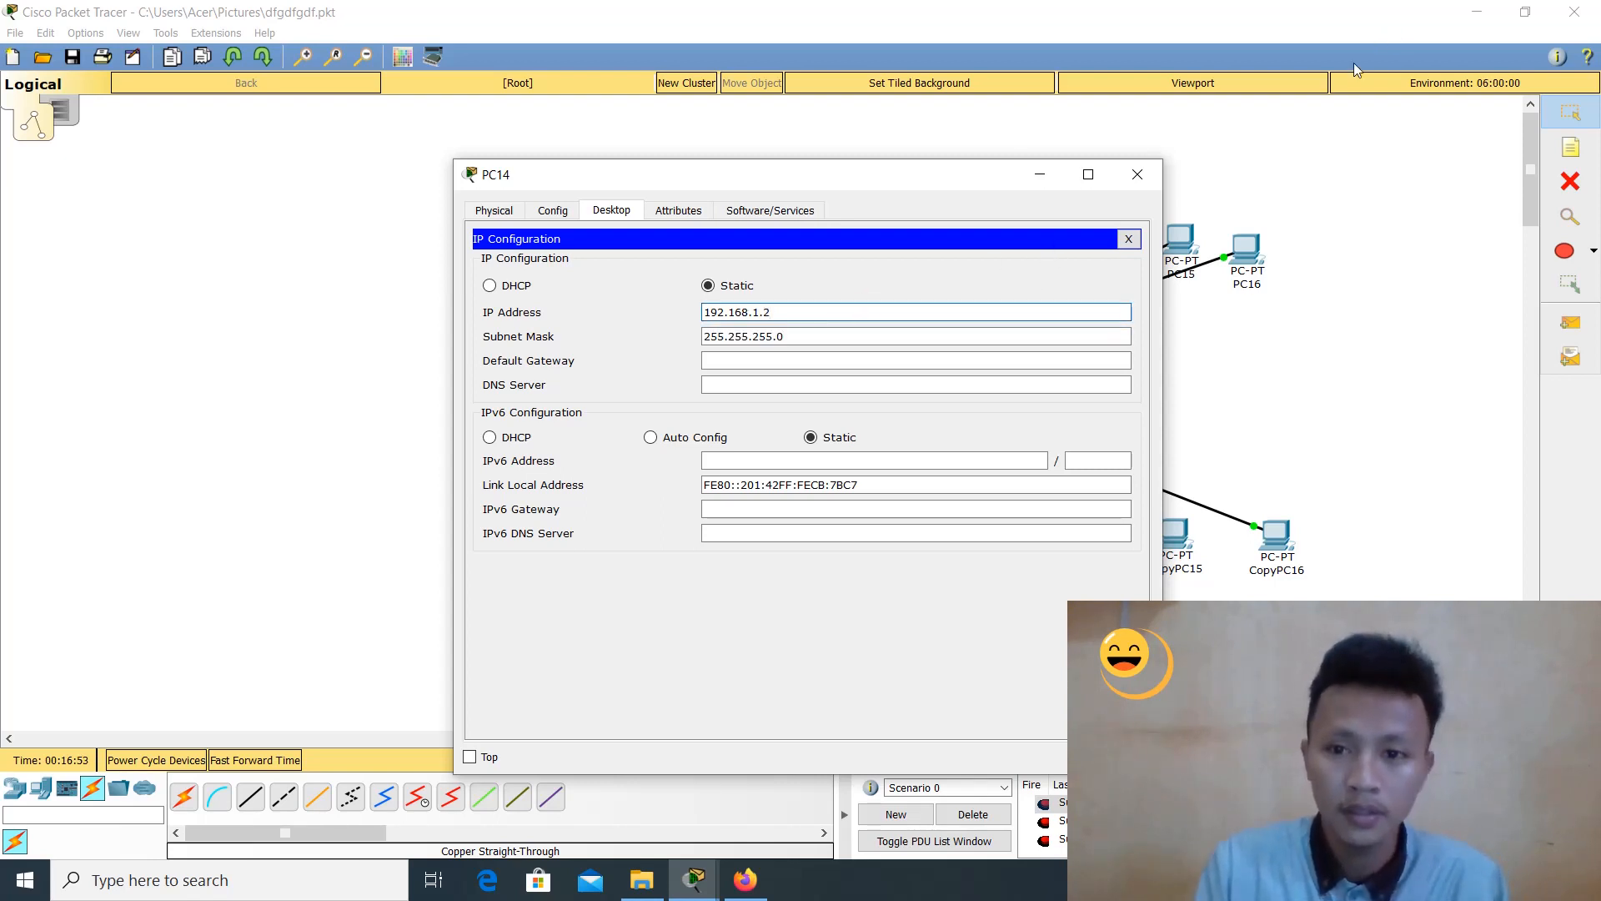
left_click(1138, 179)
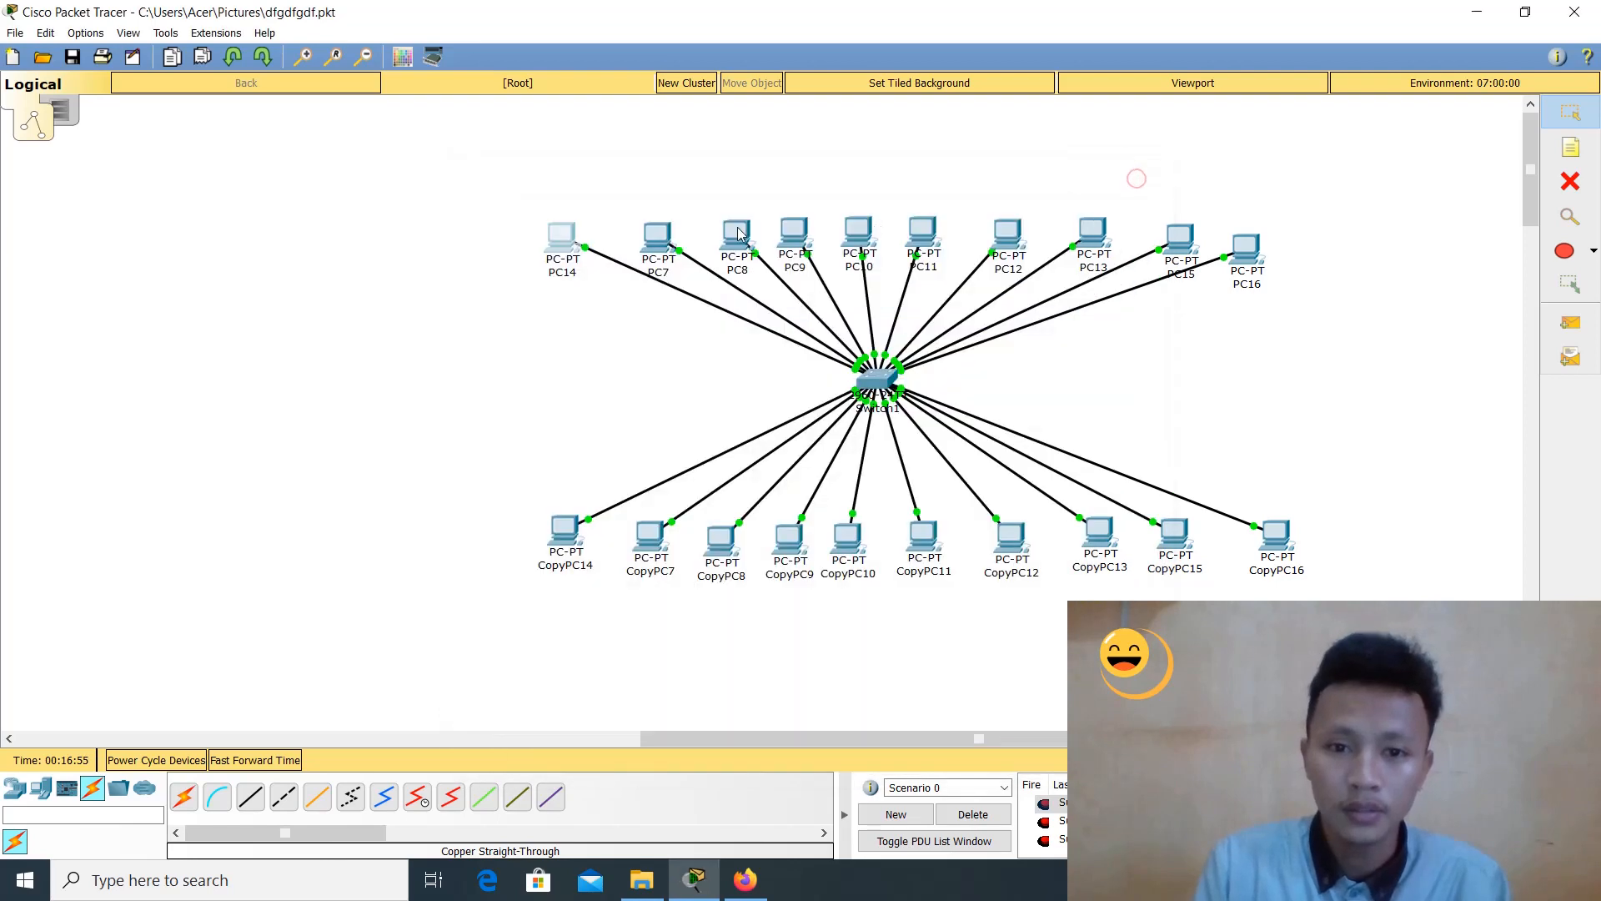
Switch PC7 from DHCP to static addressing and try to assign it the IP address 192.168.1.3
left_click(664, 232)
left_click(632, 217)
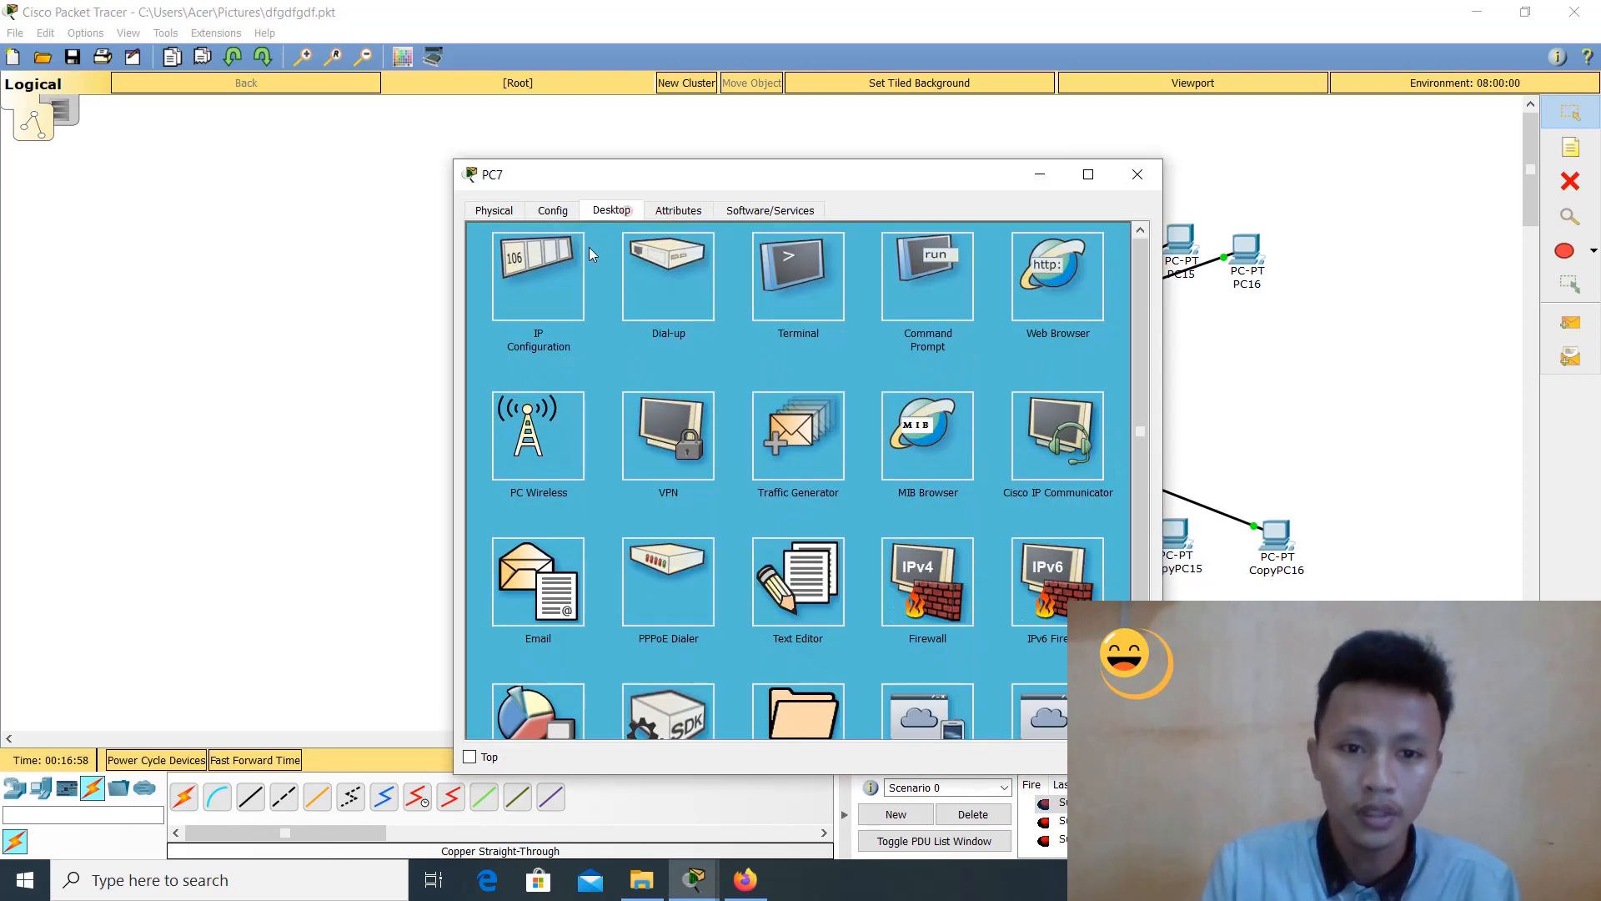
left_click(557, 259)
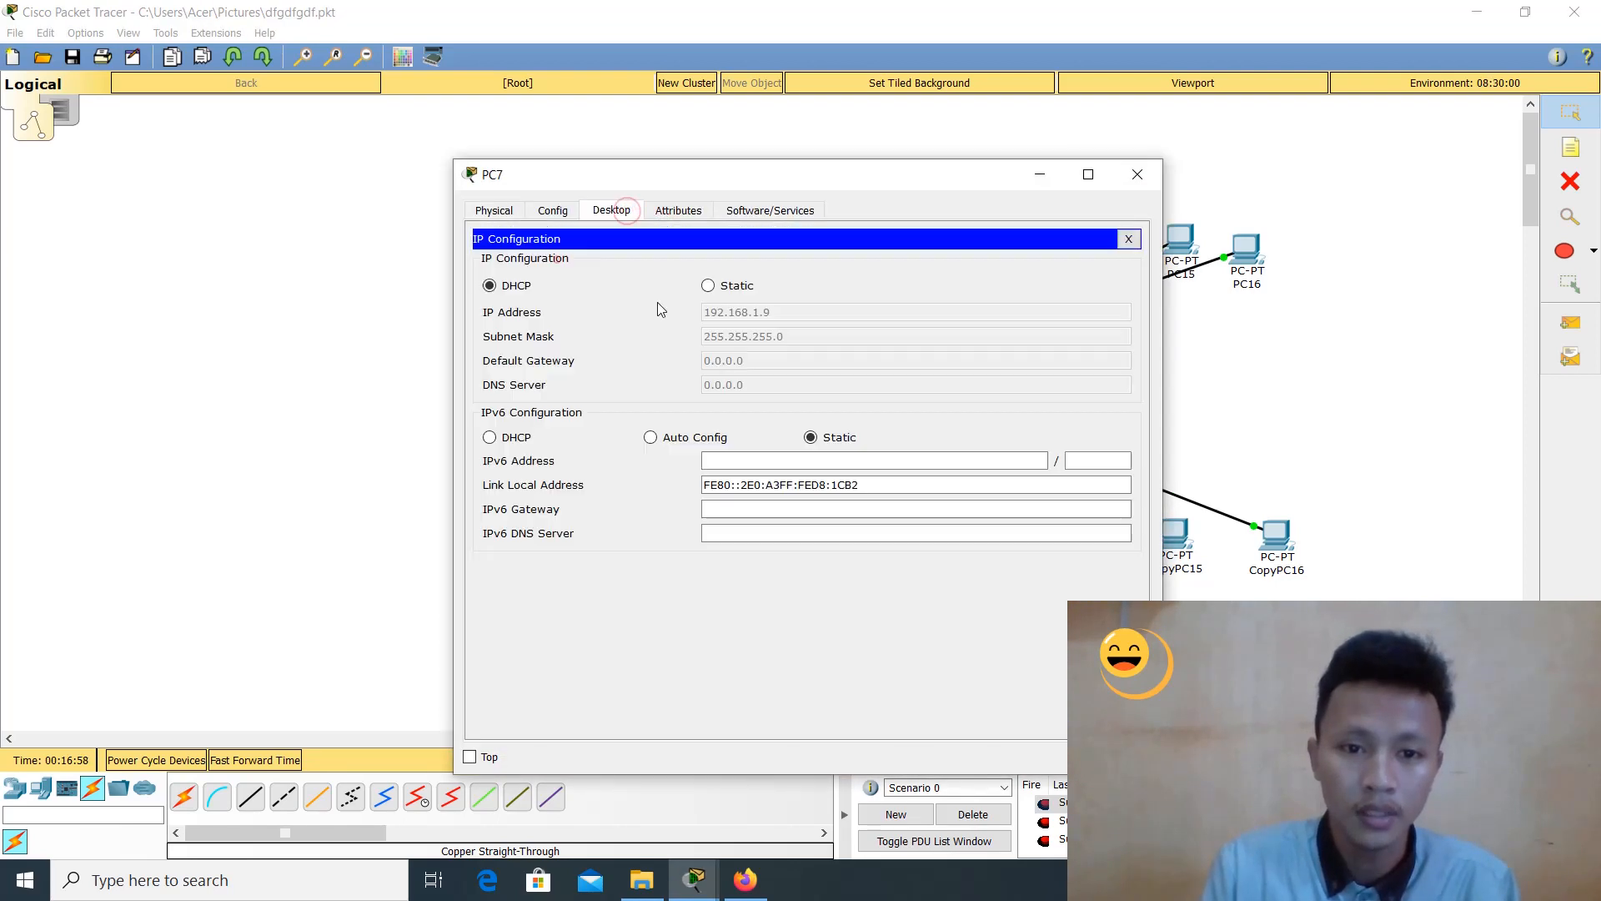
left_click(738, 285)
left_click(773, 310)
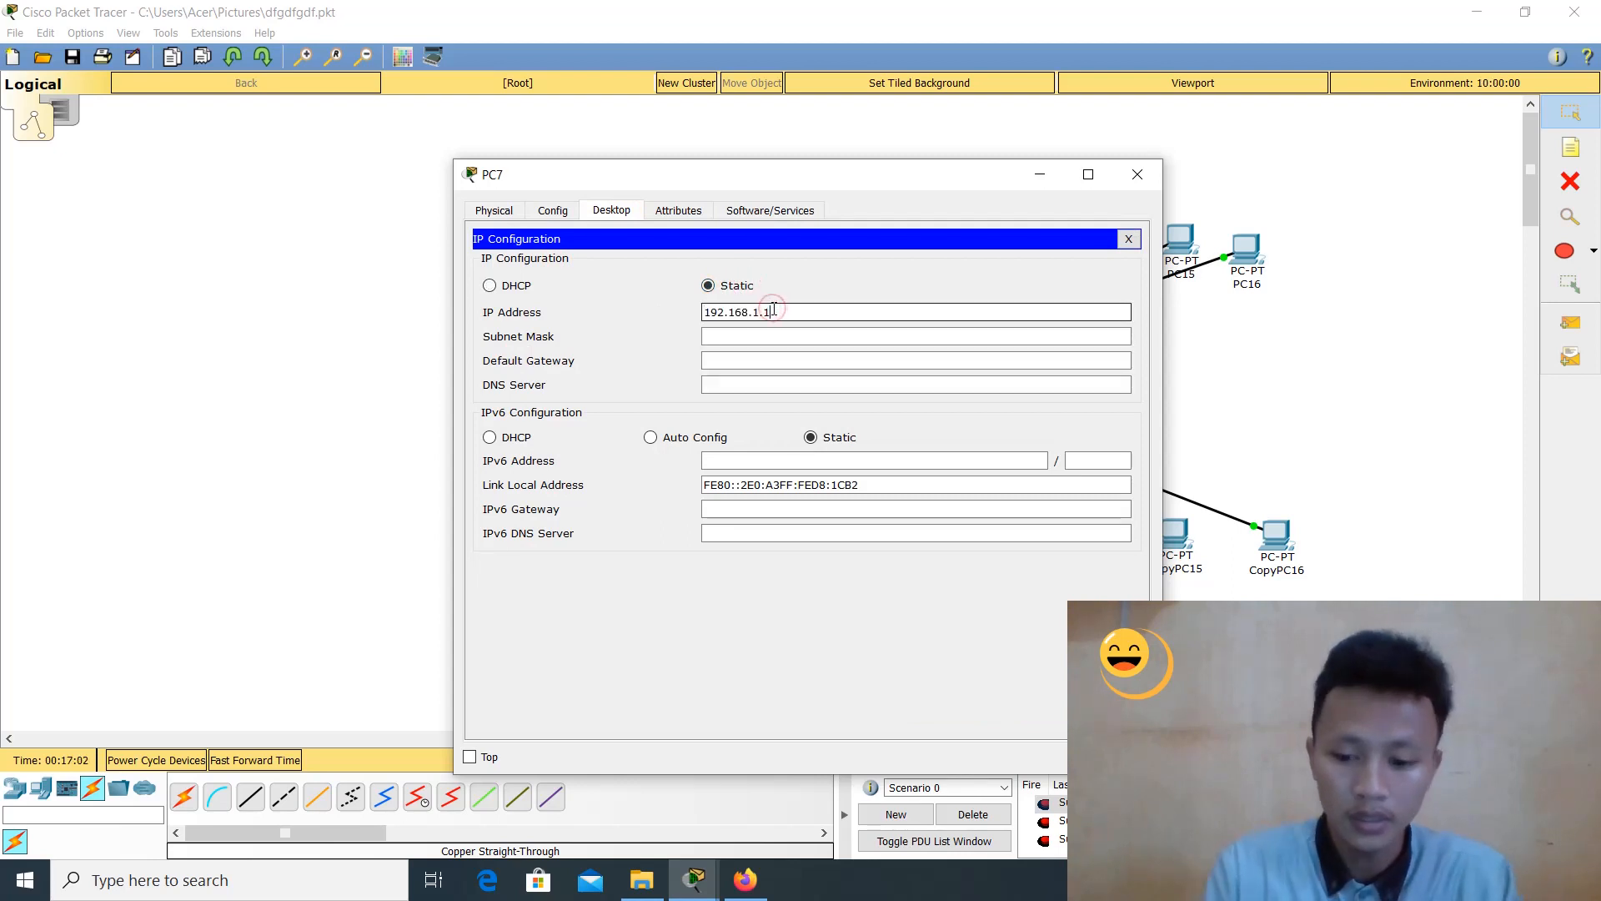
type("192.168.1.3")
key("Tab")
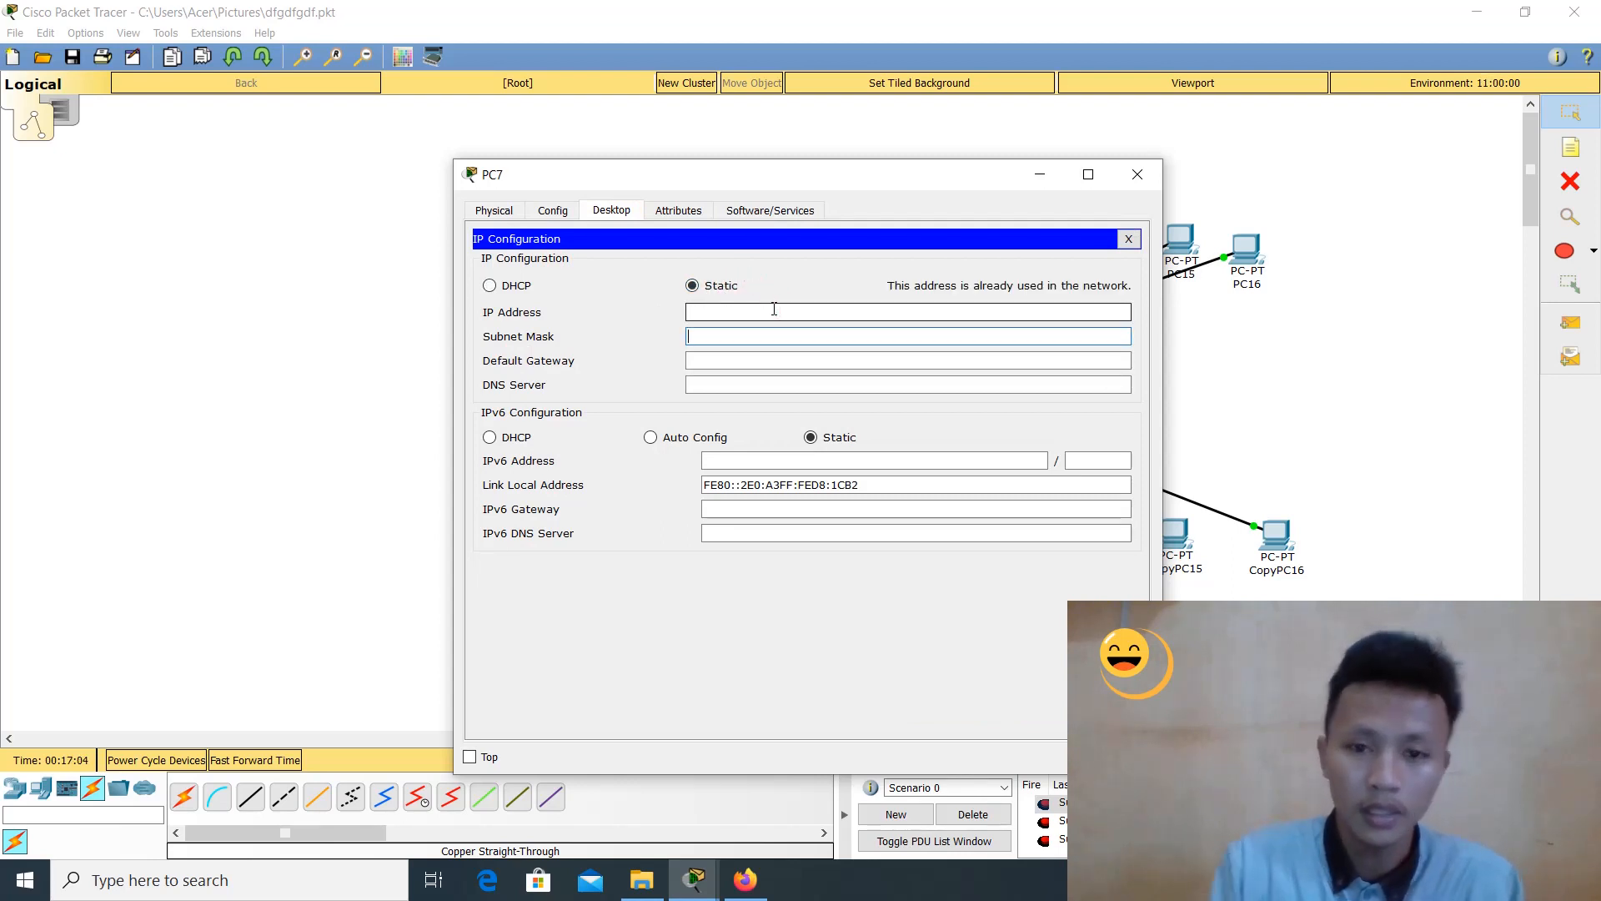
Retry assigning PC7 a static IP address in the 192.168.1.x range, including 192.168.1.3, and close its settings
left_click(775, 313)
type("192.168.1.1")
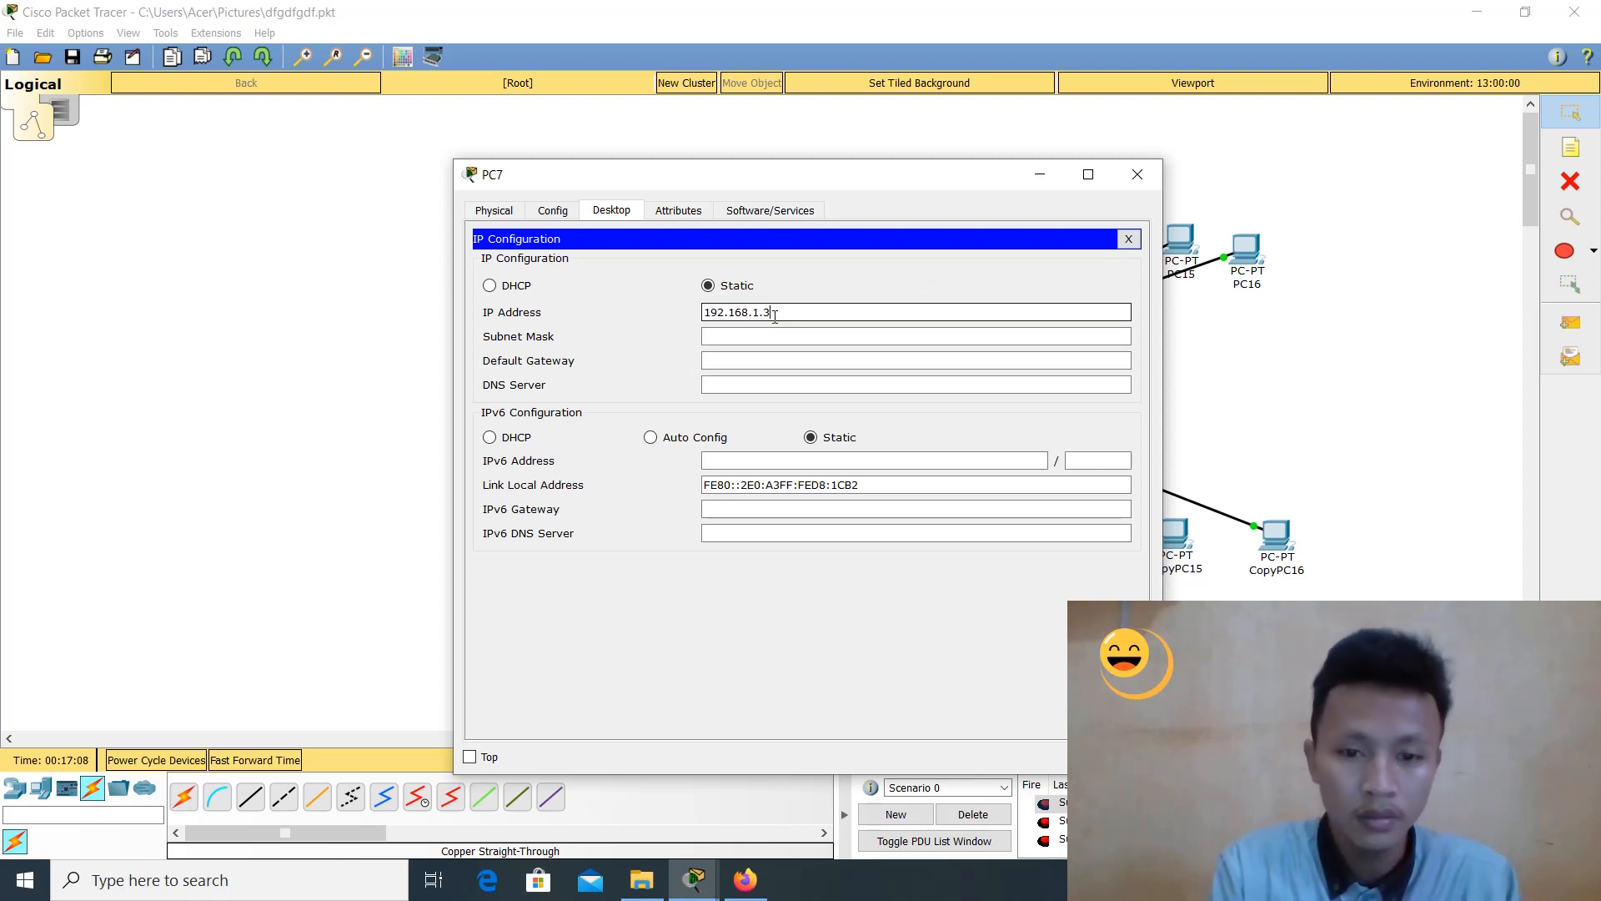
key("Tab")
left_click(775, 316)
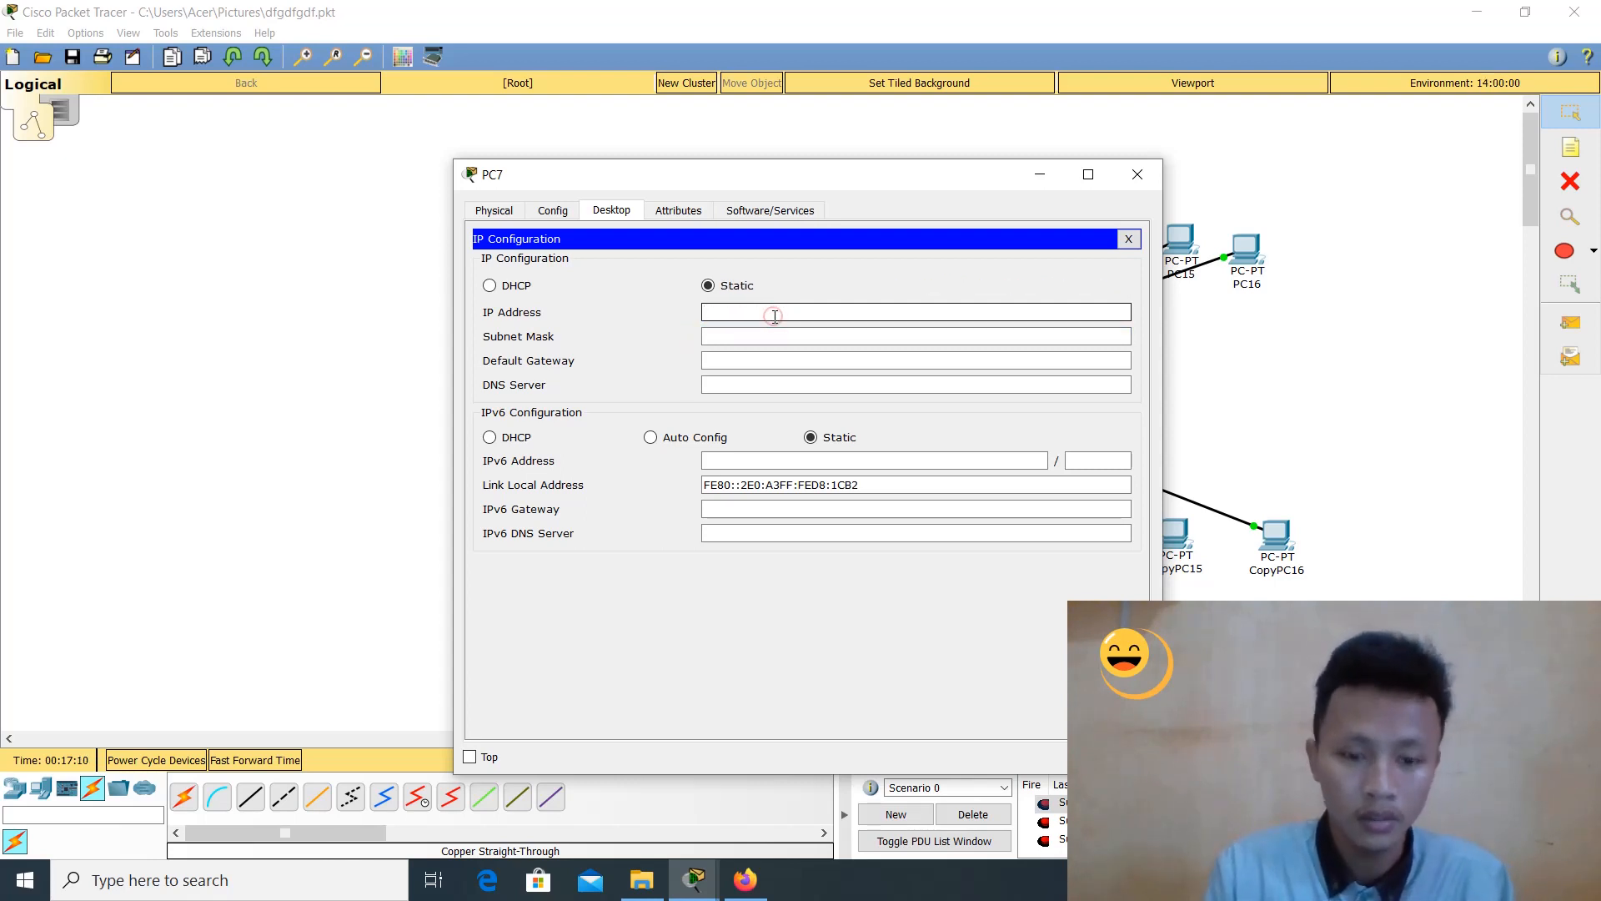
type("192.168.1.1")
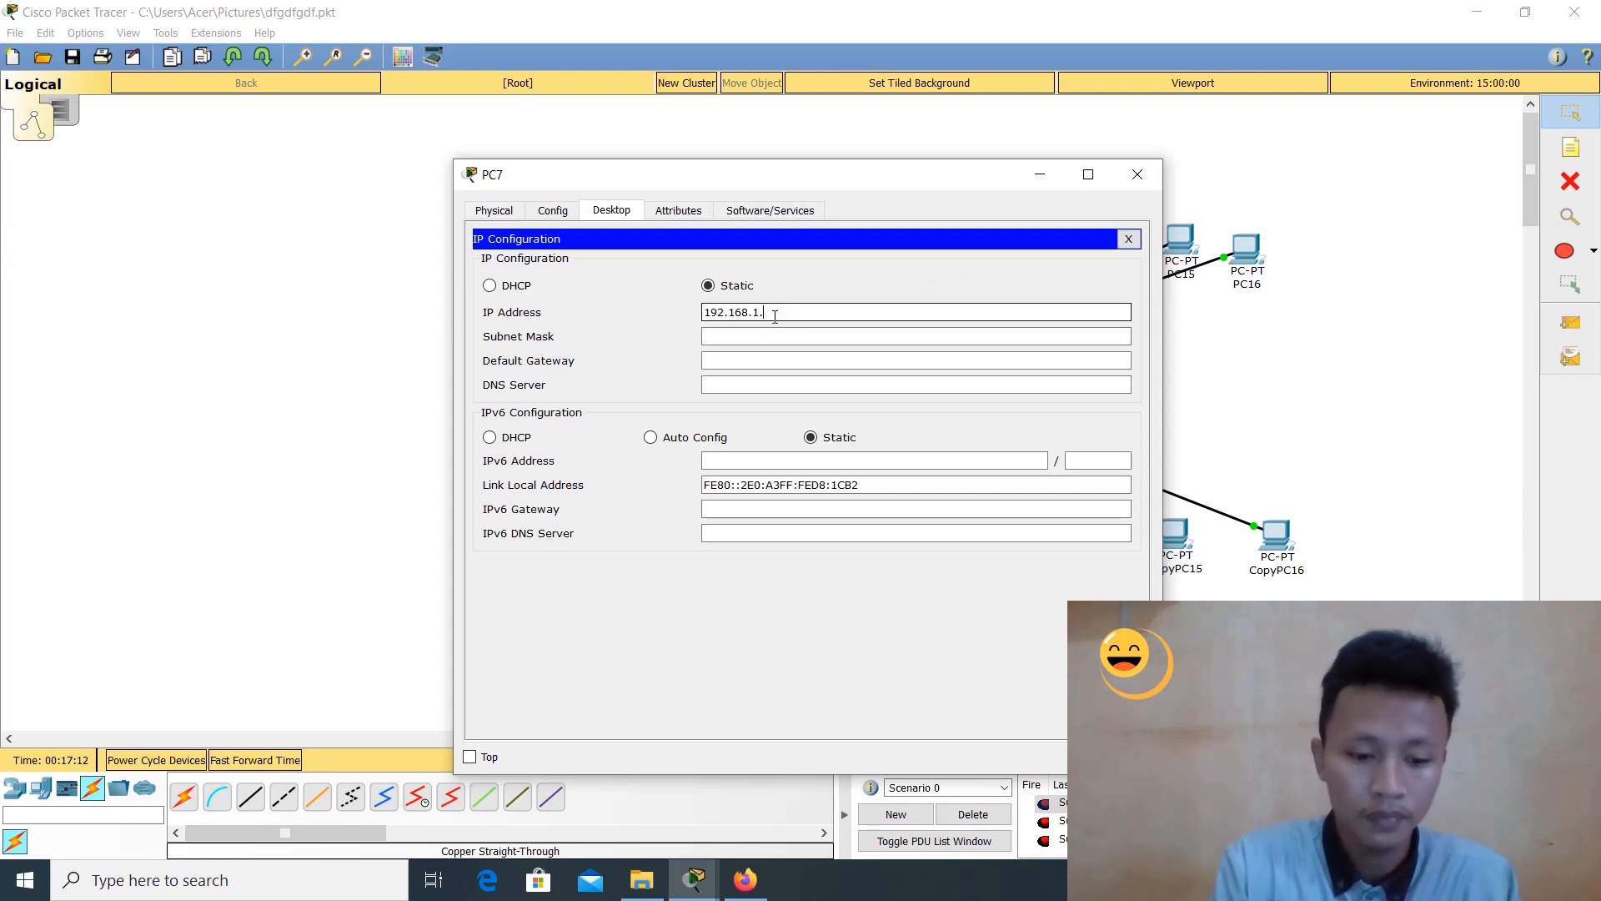
key("Tab")
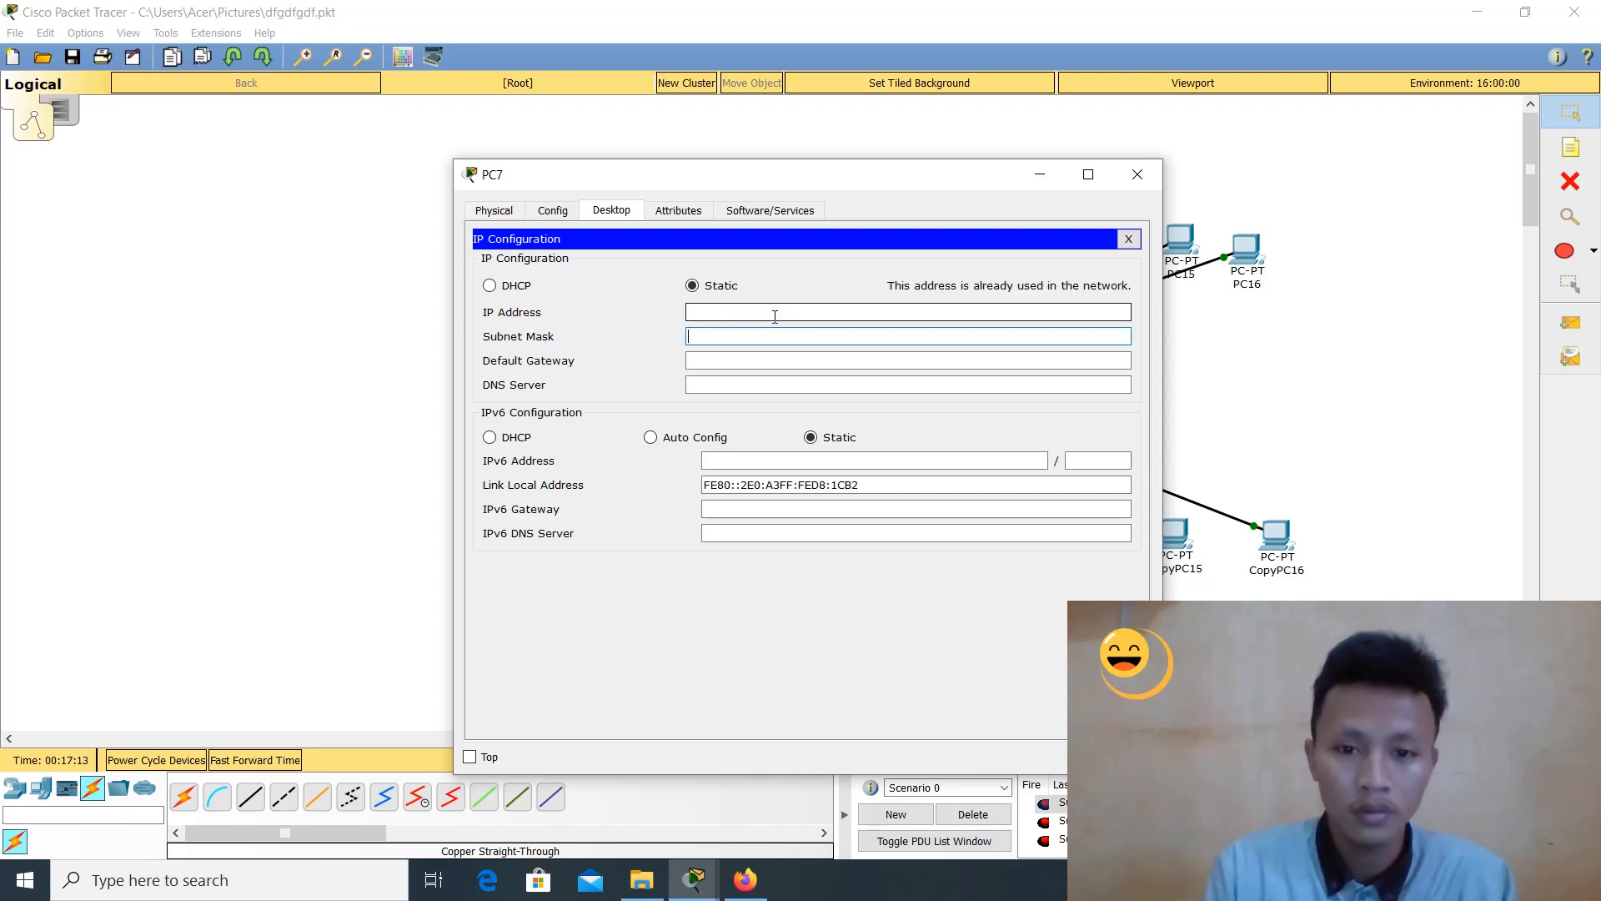
left_click(1155, 180)
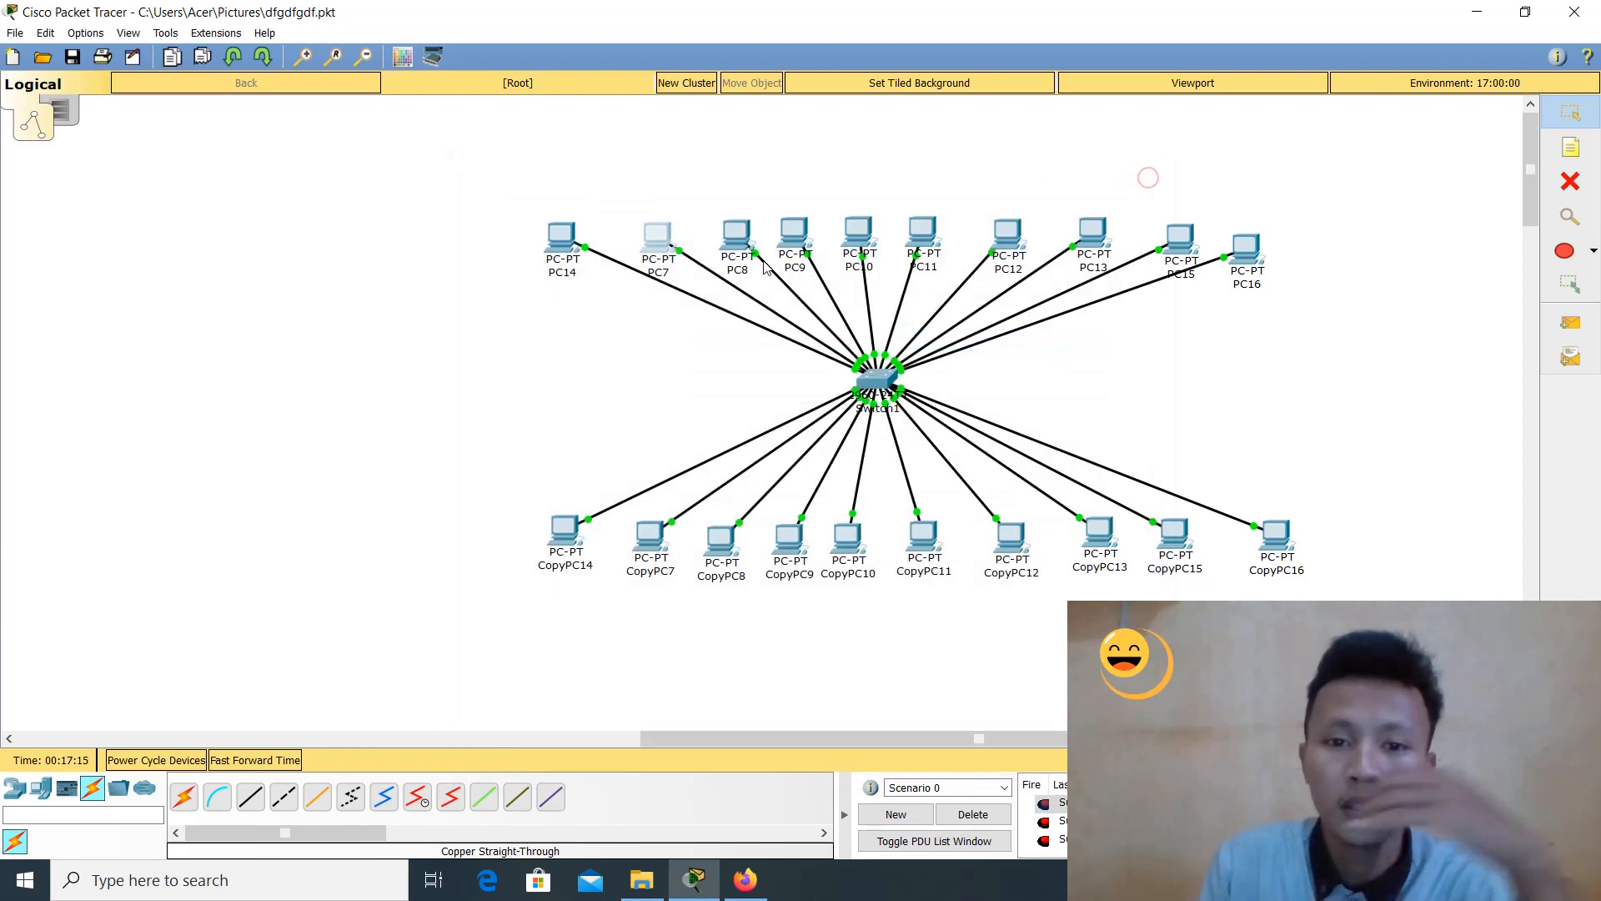
Check the IP configuration of PC8 and of CopyPC14, closing each device's settings without editing them
left_click(745, 245)
left_click(606, 212)
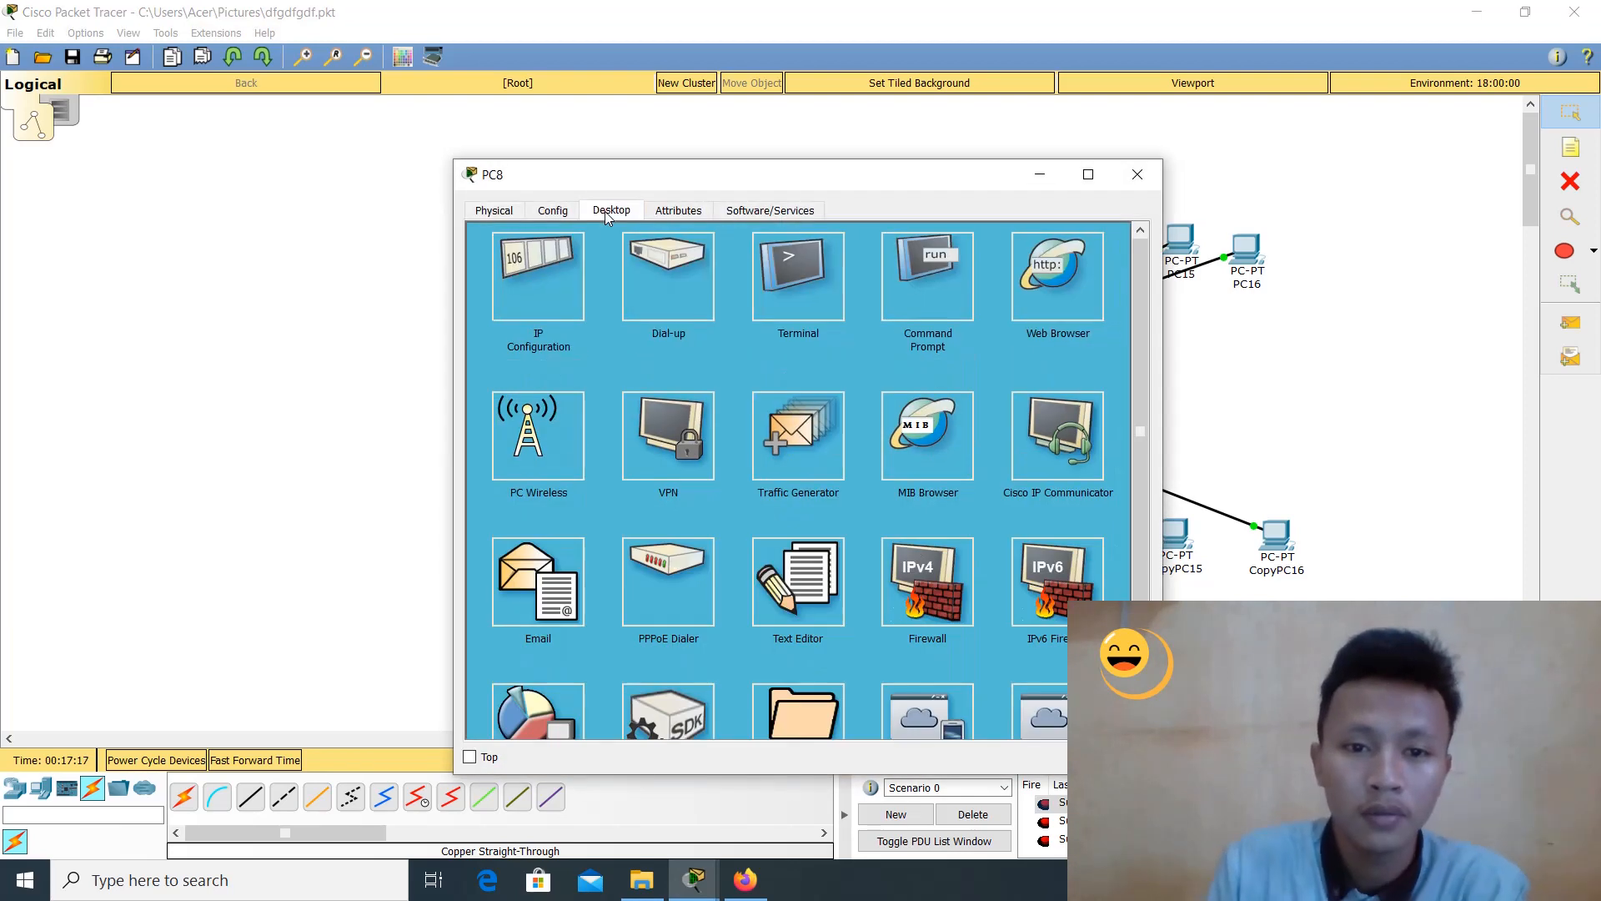
left_click(538, 275)
left_click(524, 286)
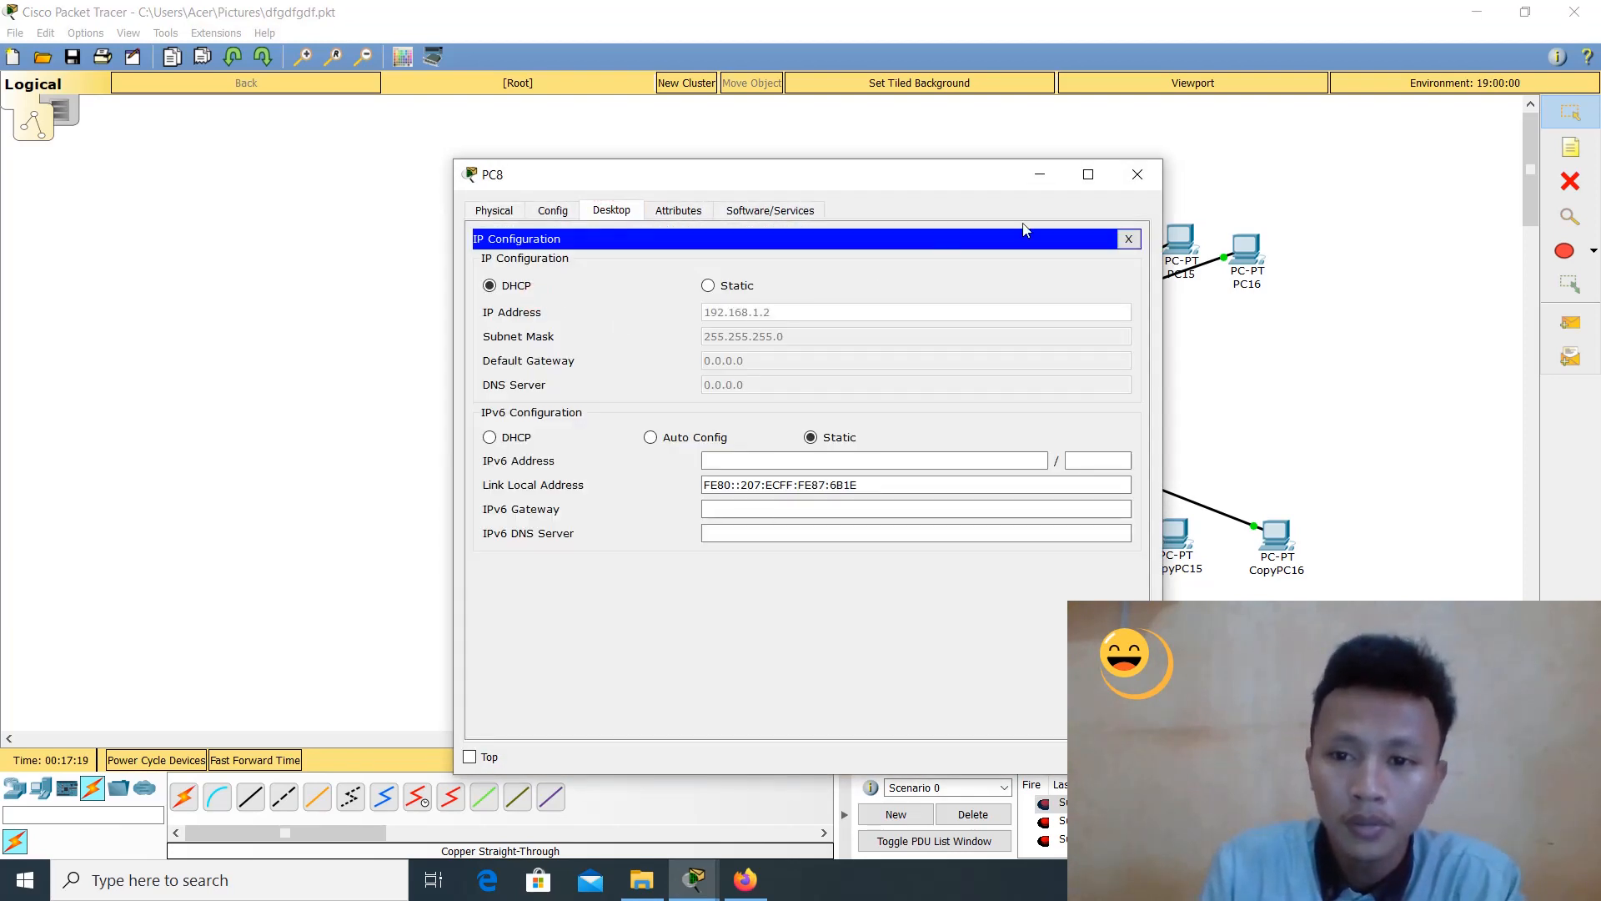
left_click(1127, 180)
left_click(562, 537)
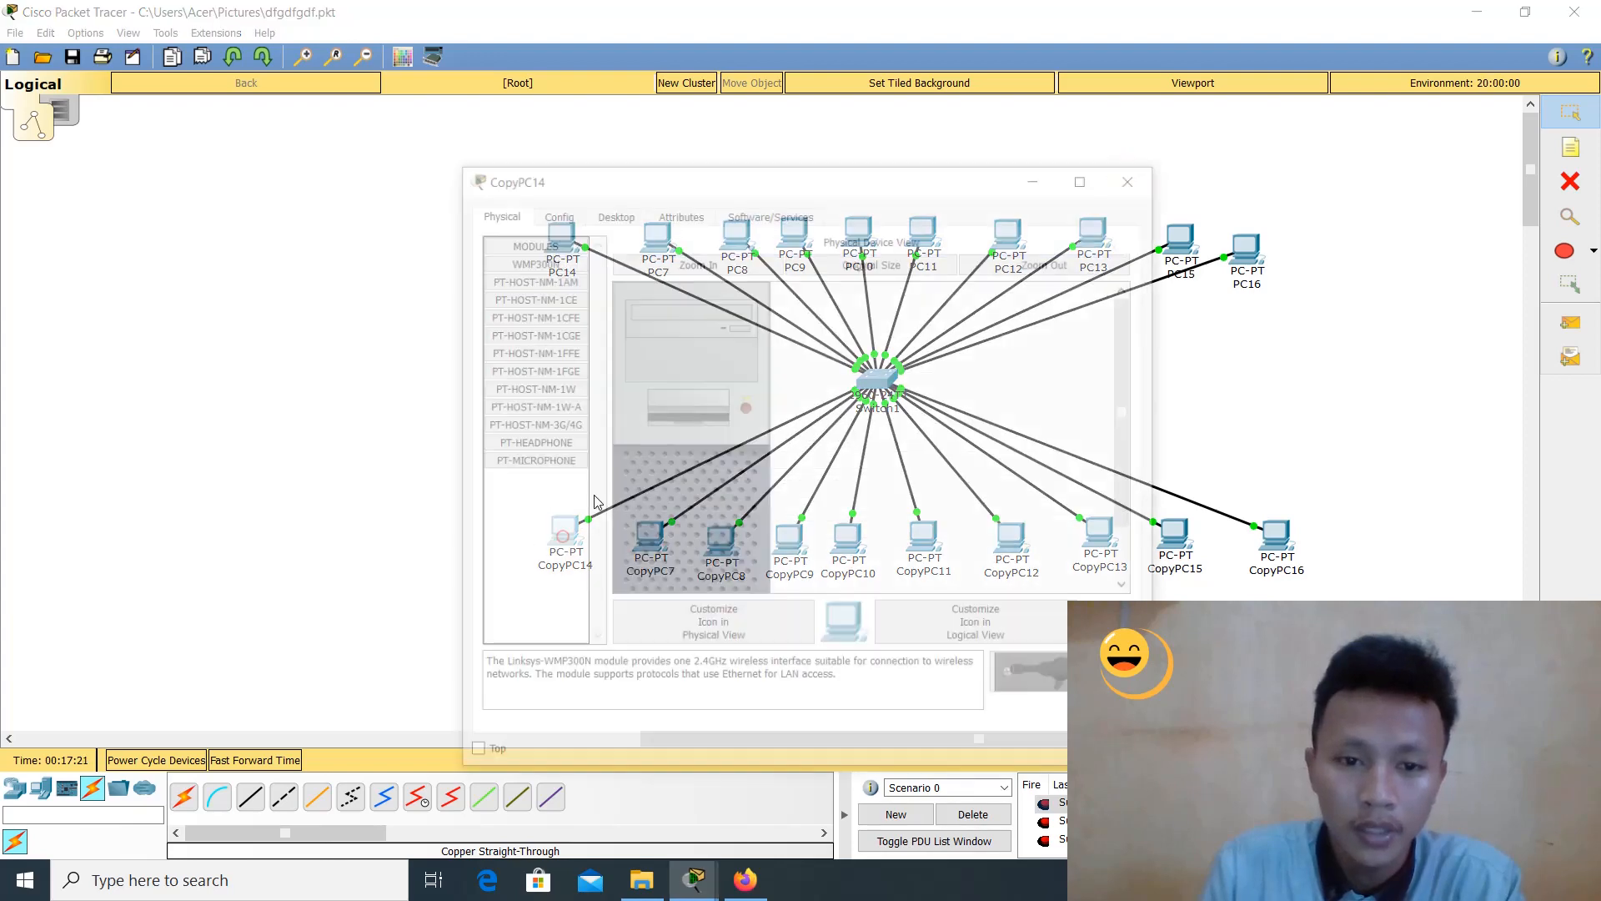
left_click(611, 210)
left_click(558, 262)
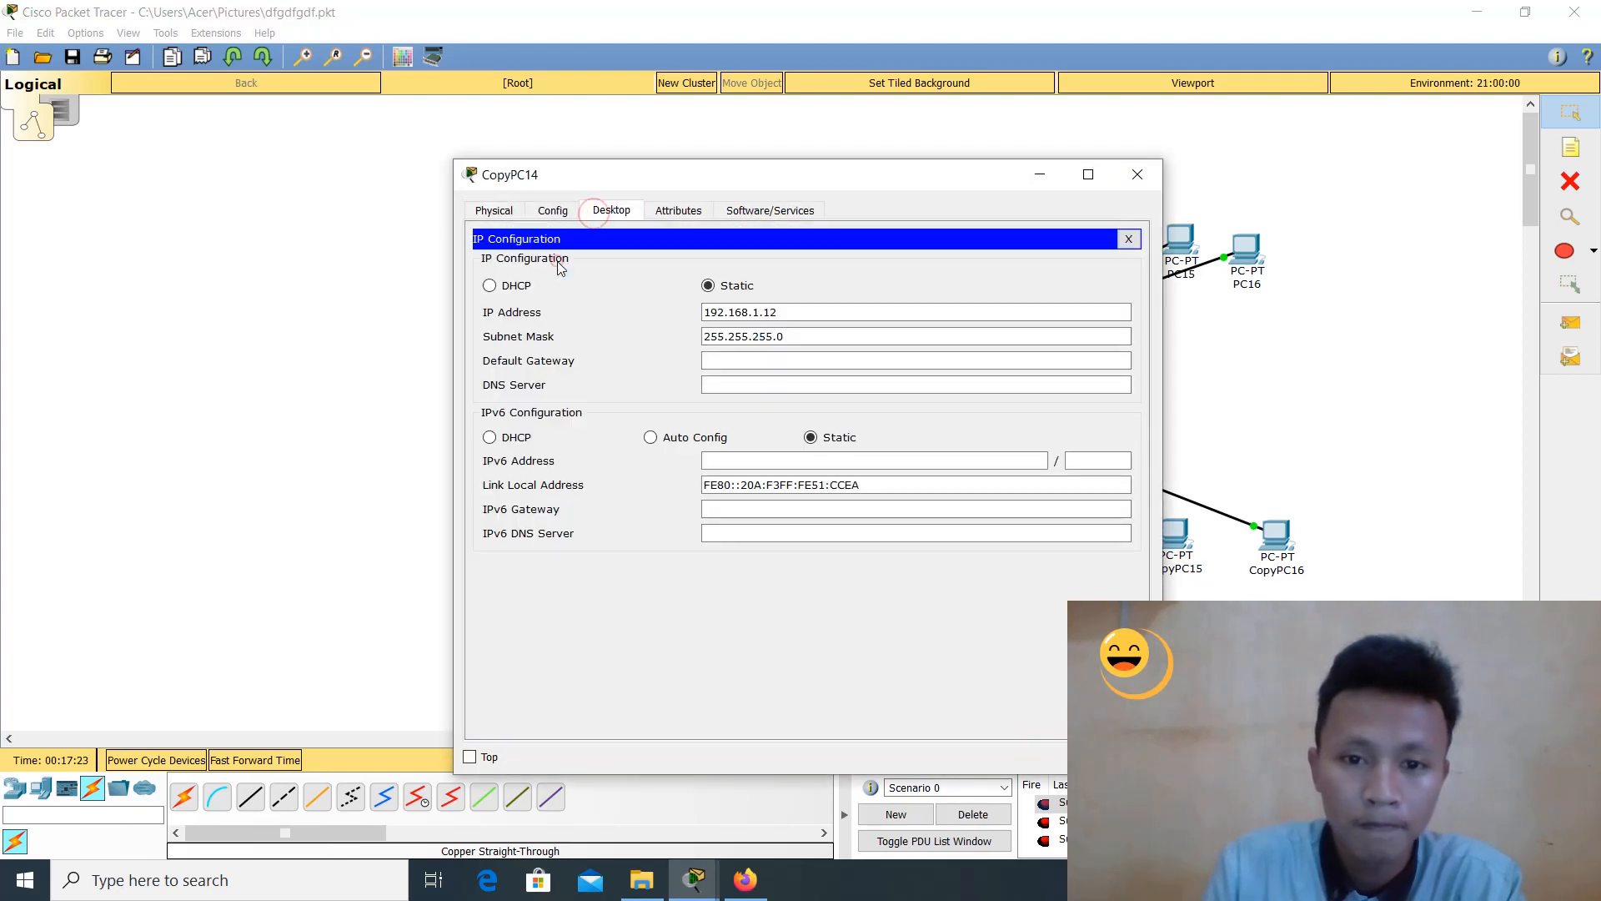
left_click(1152, 180)
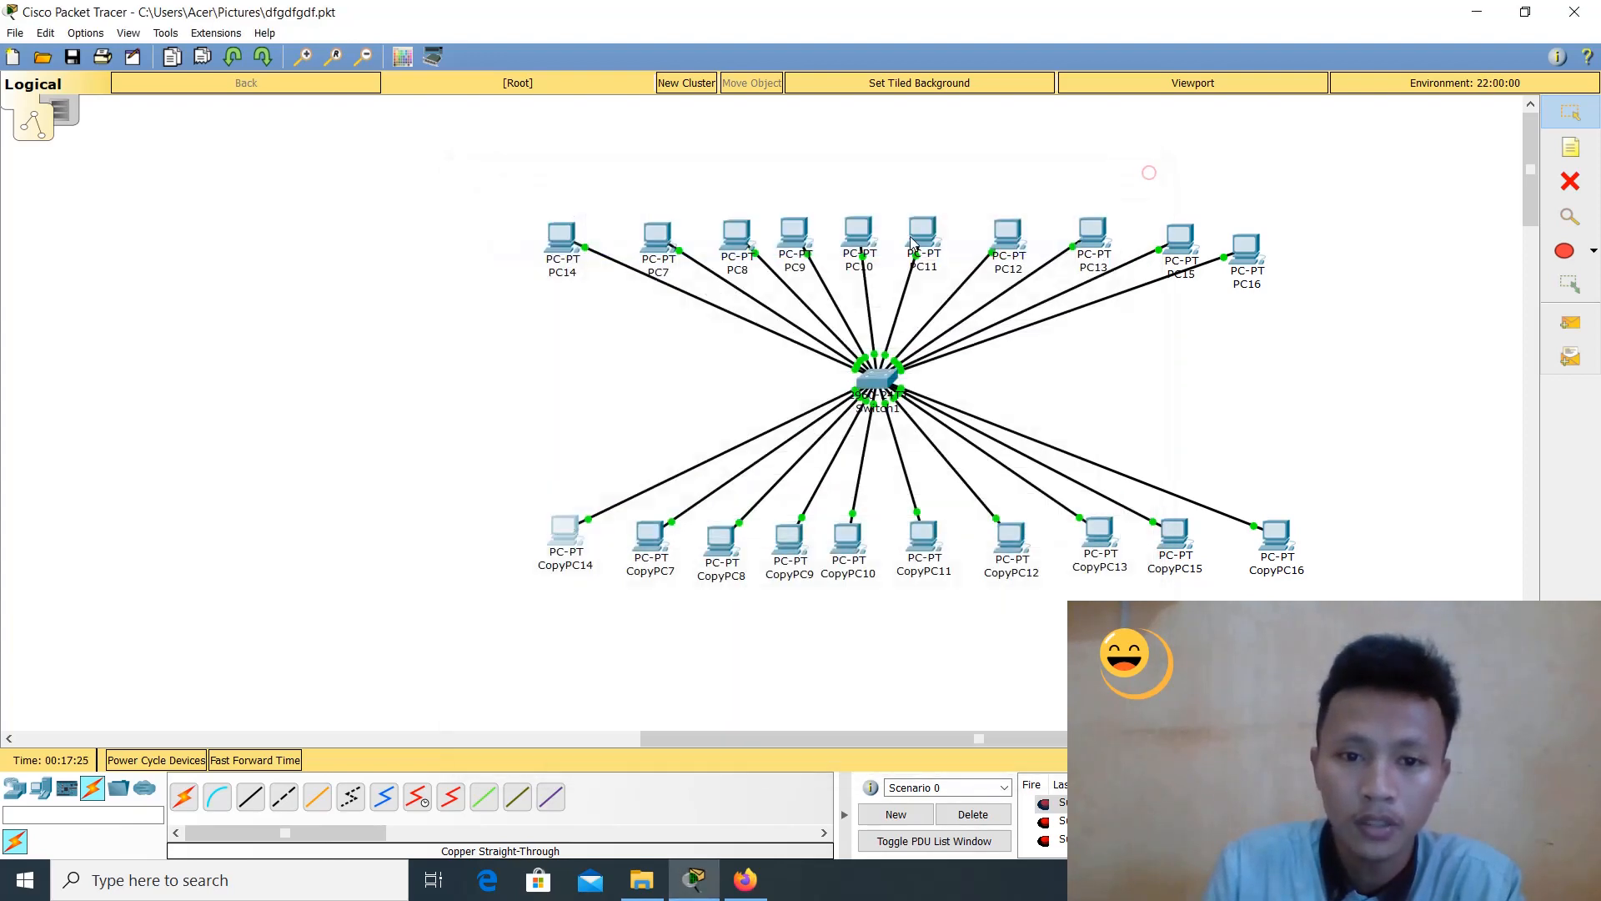
Switch CopyPC7 from DHCP to static addressing and try to assign it an IP address in the 192.168.1.x range
left_click(657, 543)
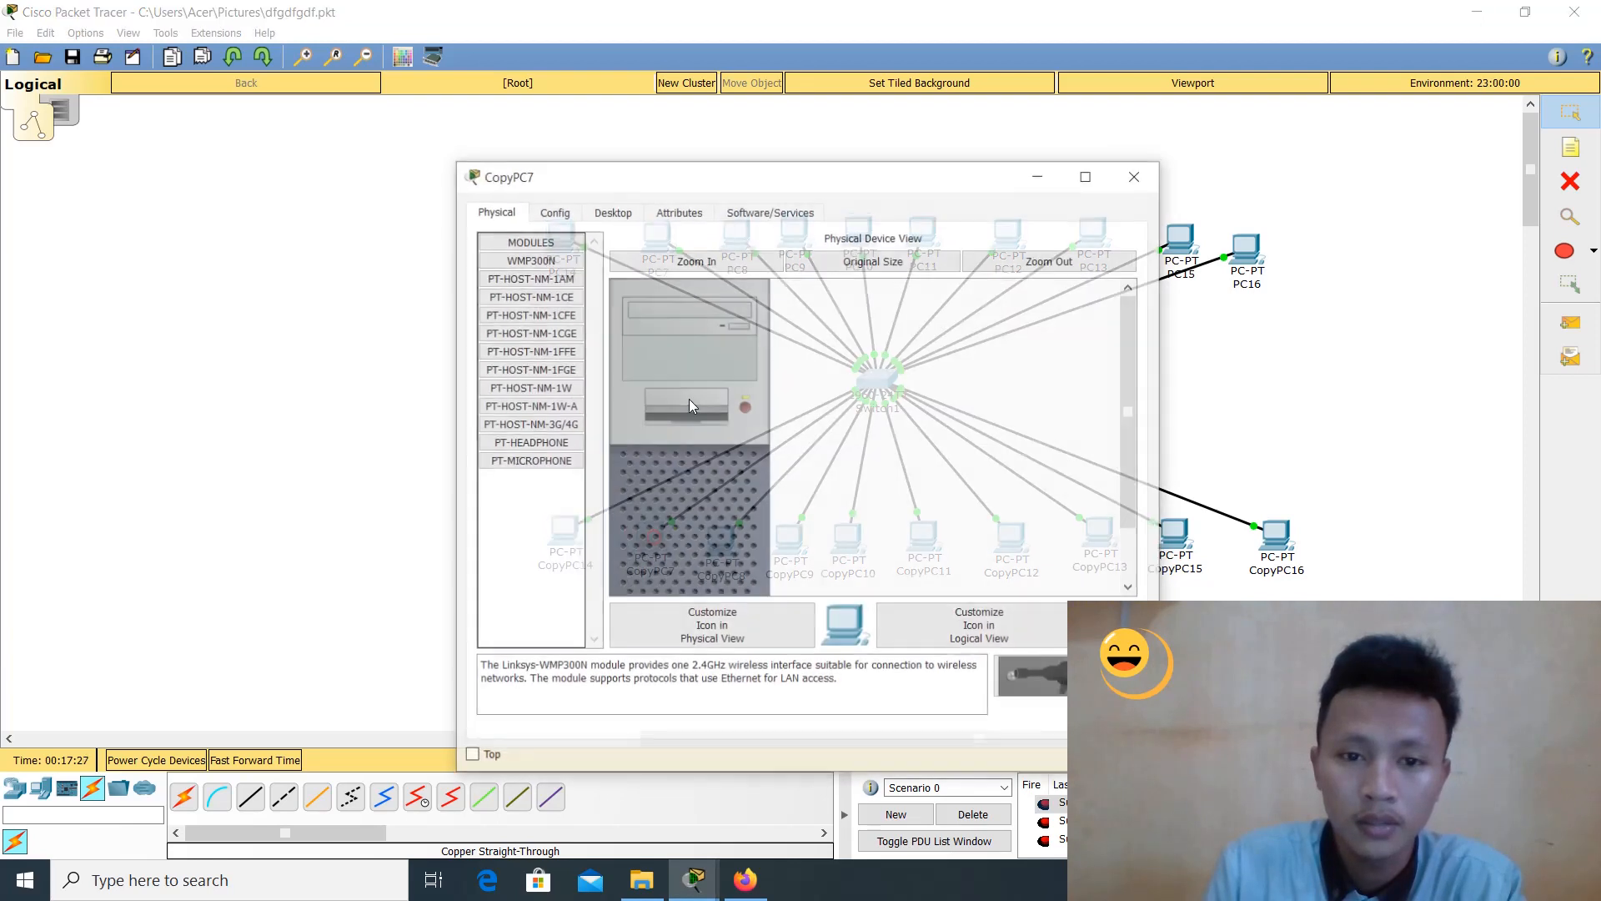
left_click(624, 213)
left_click(496, 294)
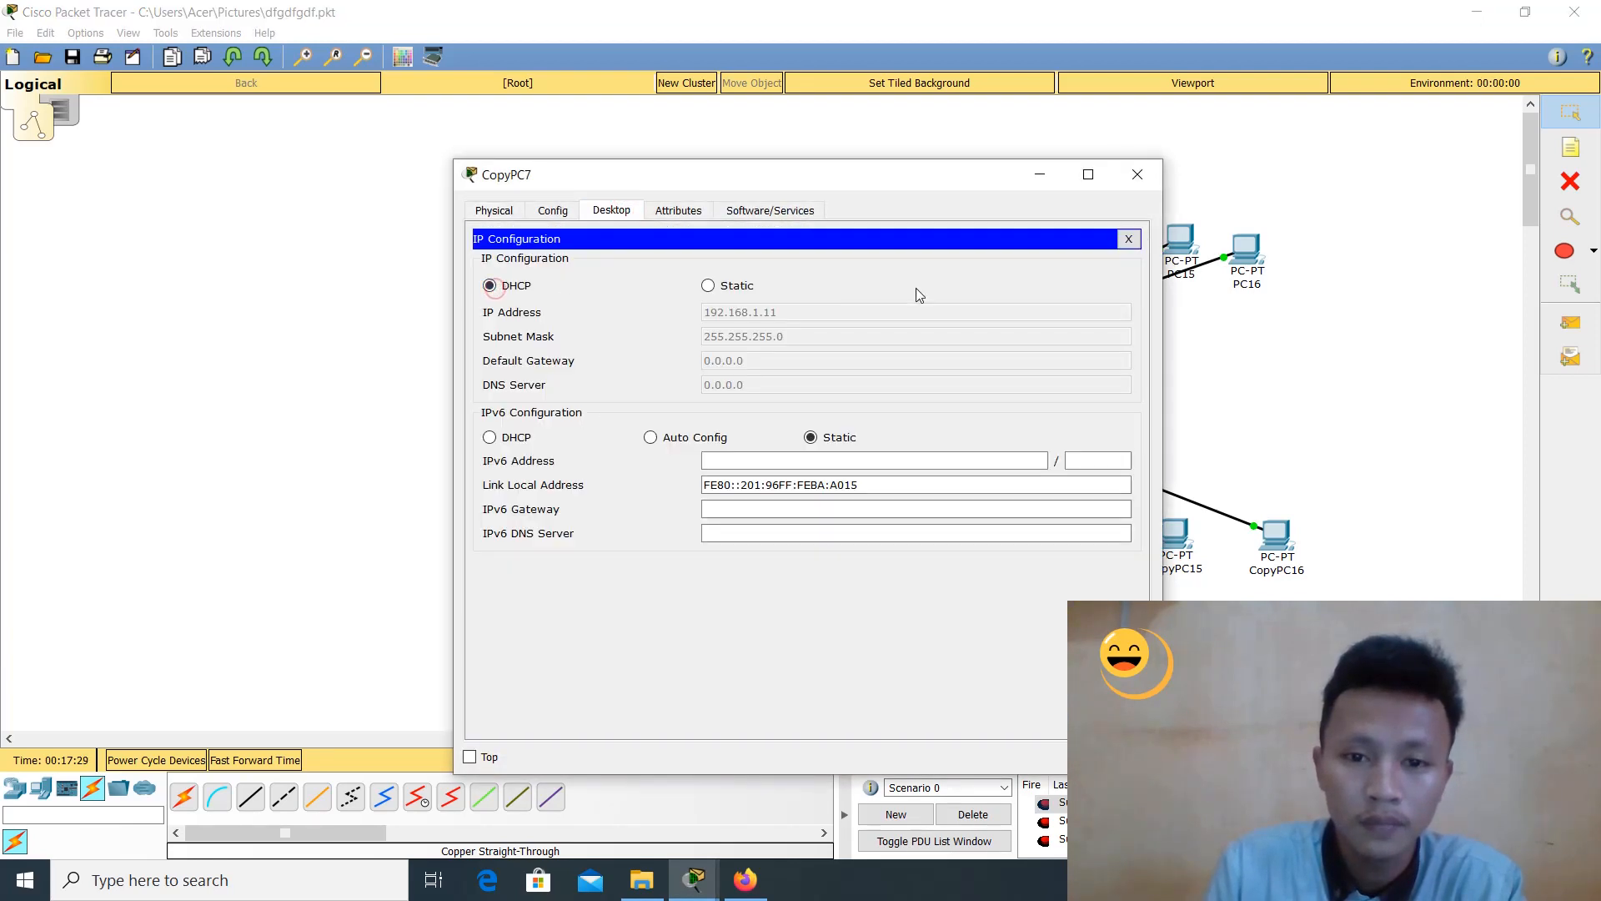
left_click(738, 286)
left_click(761, 312)
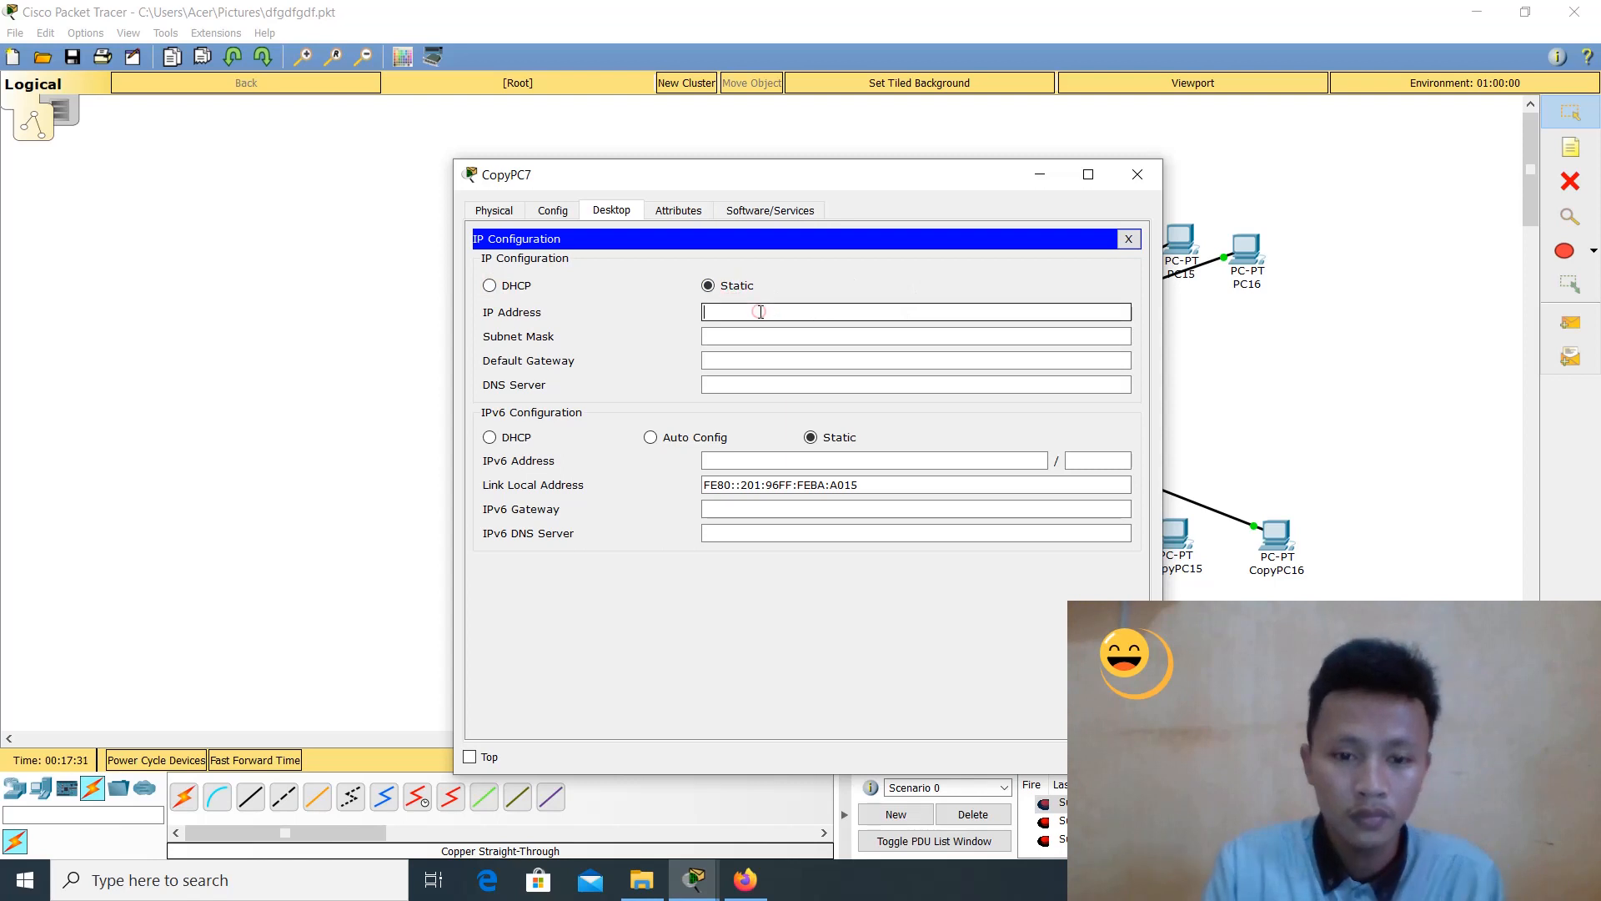
type("192.168.1.1")
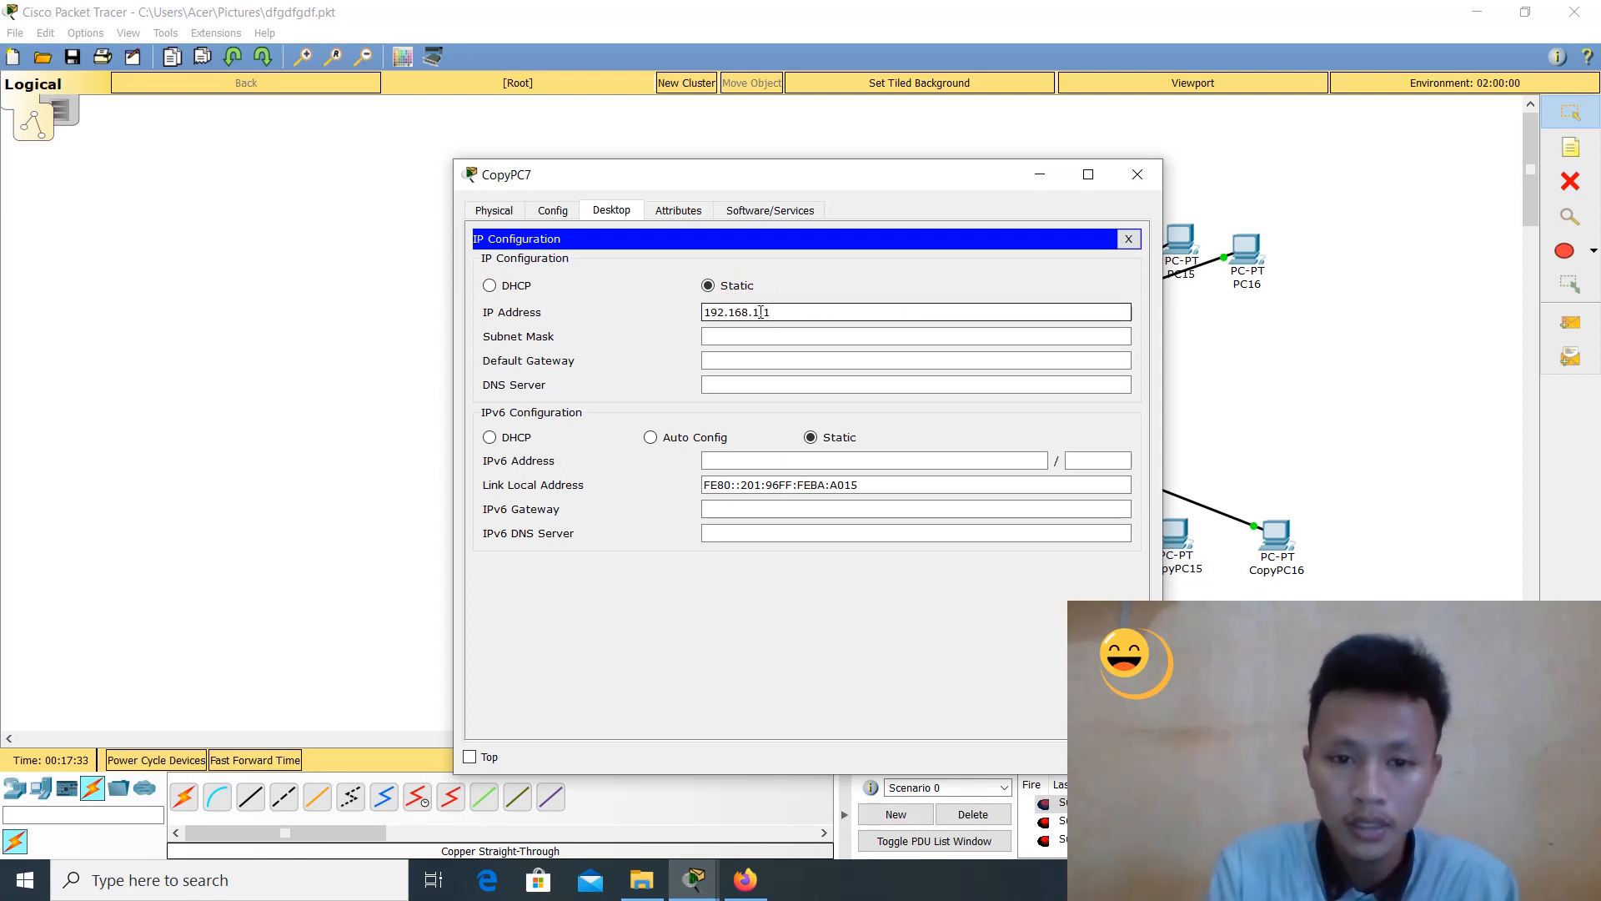
key("BackSpace")
key("BackSpace")
key("Tab")
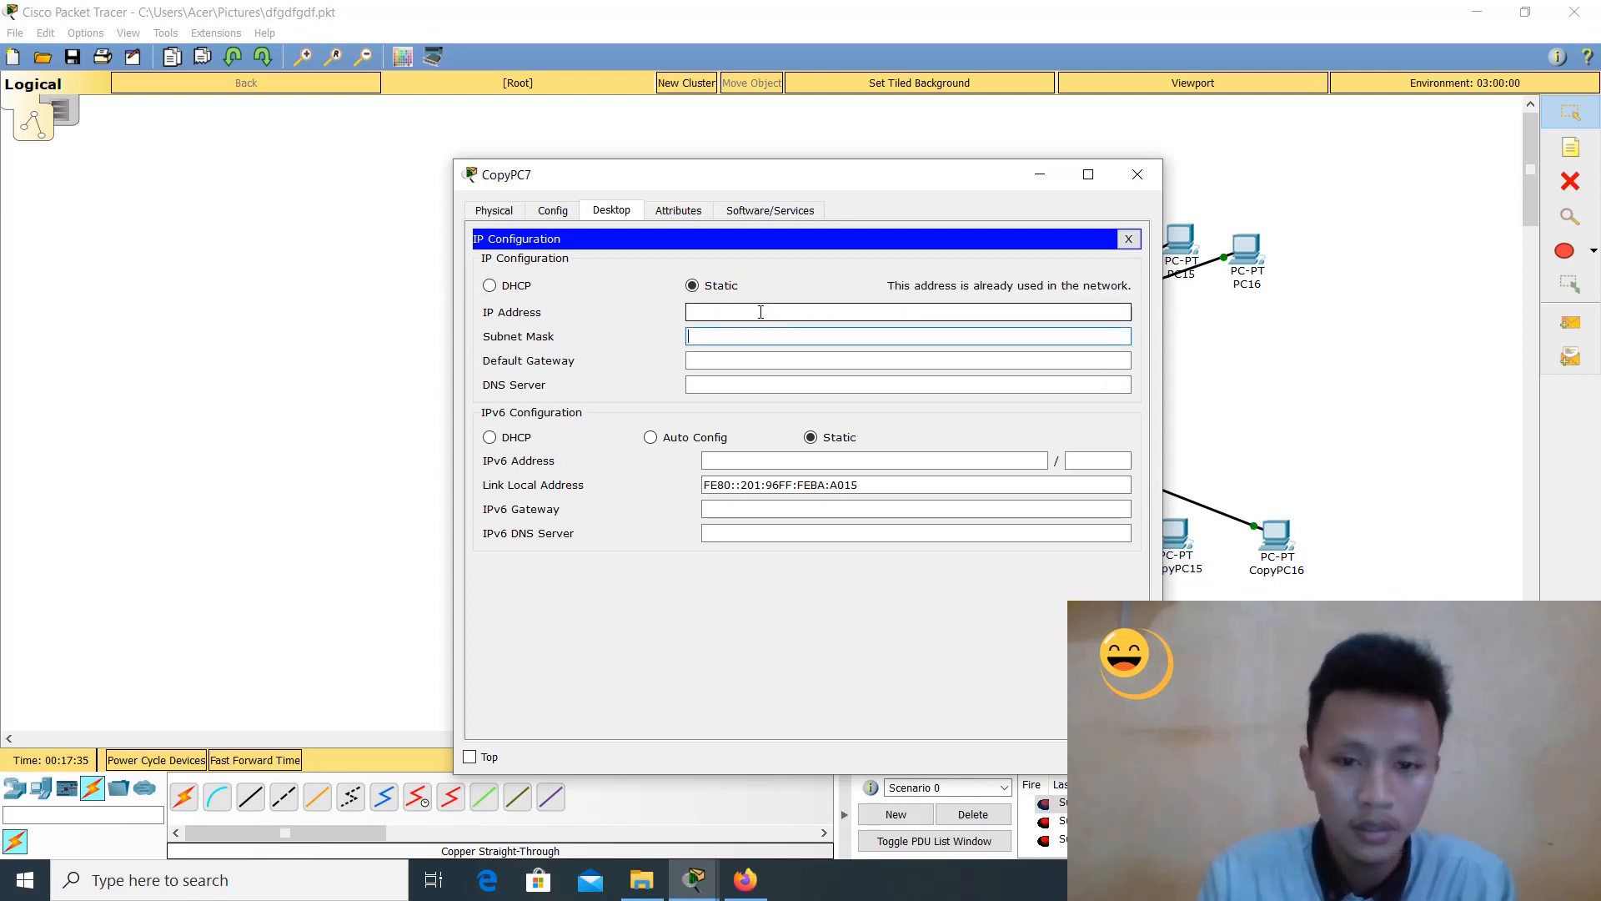
Set CopyPC7's static IP address to 192.168.1.11 with subnet mask 255.255.255.0 and close its settings
left_click(760, 312)
type("192.168.1.1")
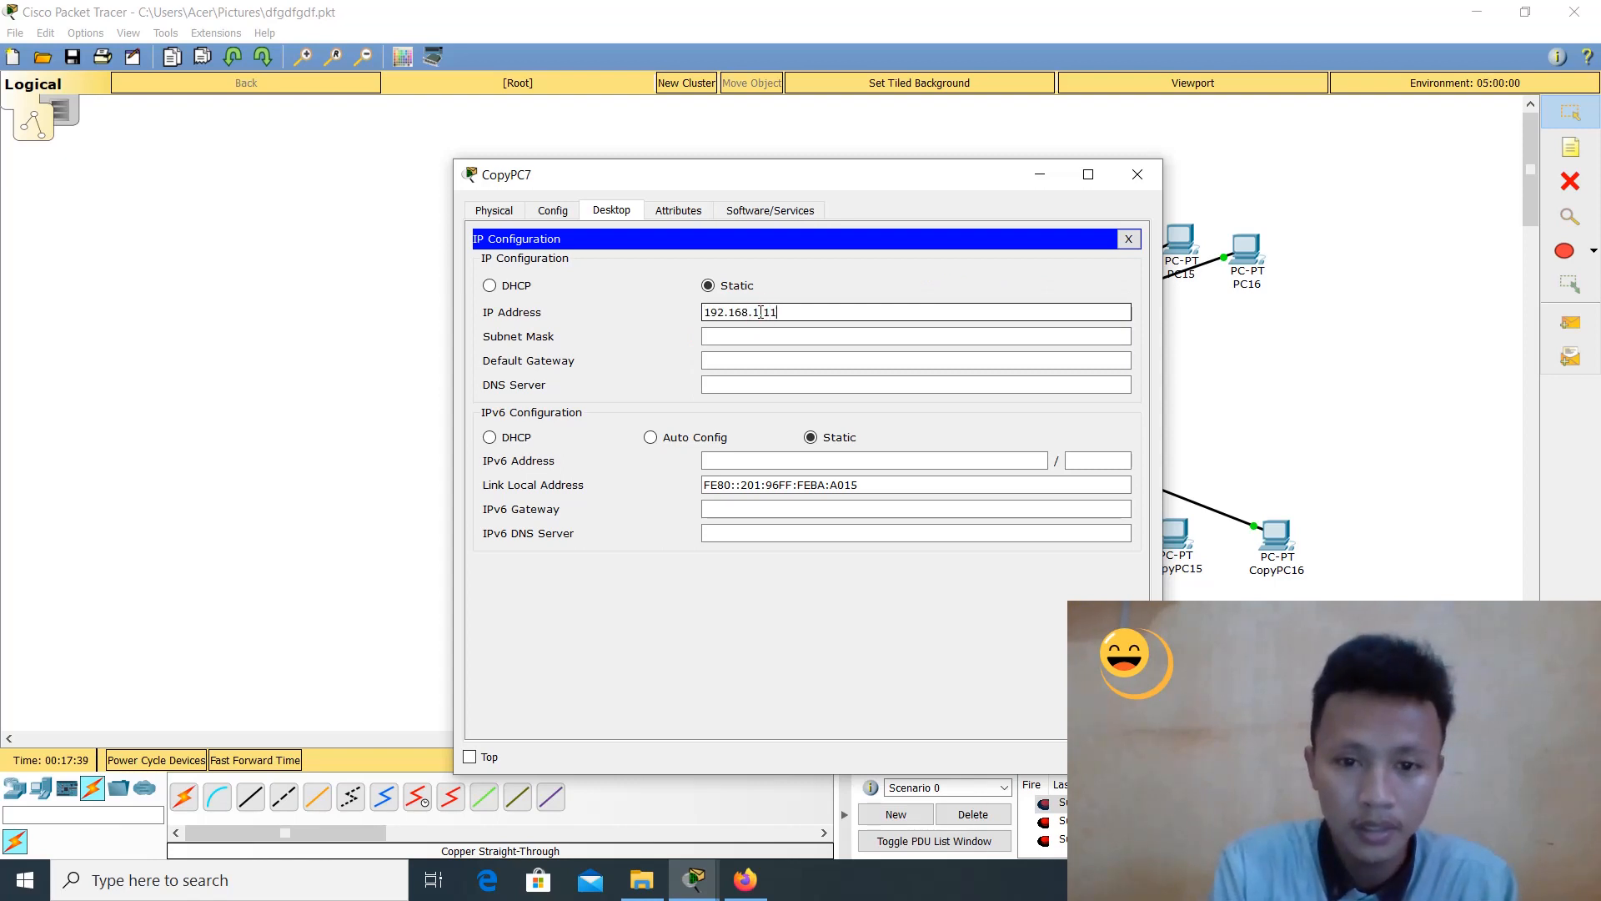
type("1")
key("Tab")
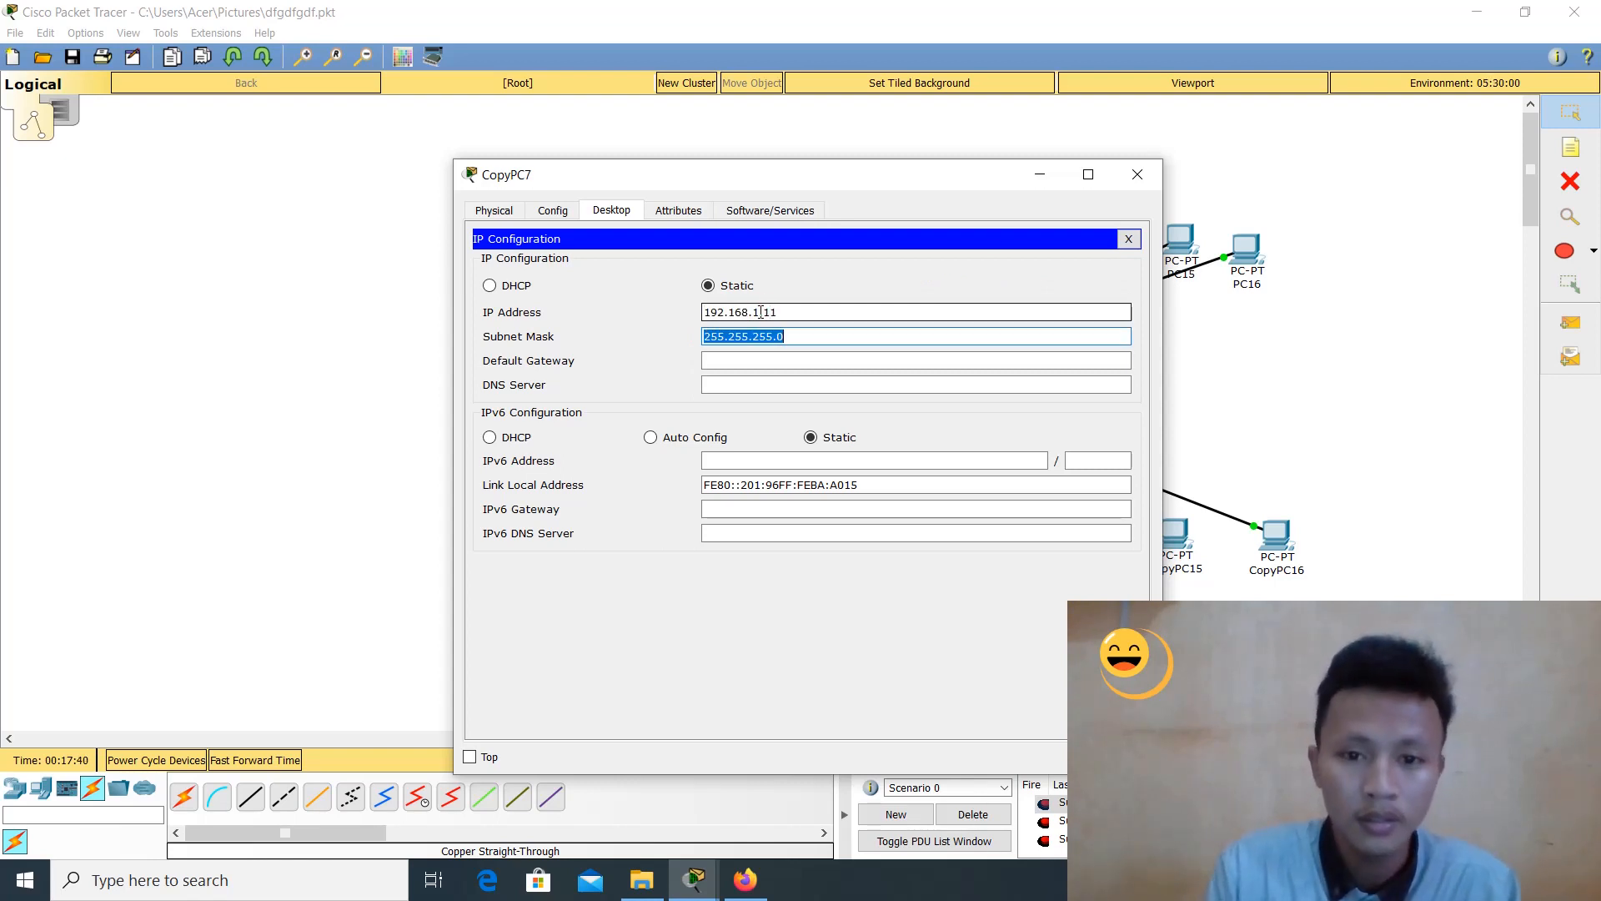
left_click(1137, 174)
Check the IP configuration of CopyPC8 and close its settings
left_click_drag(722, 544, 746, 531)
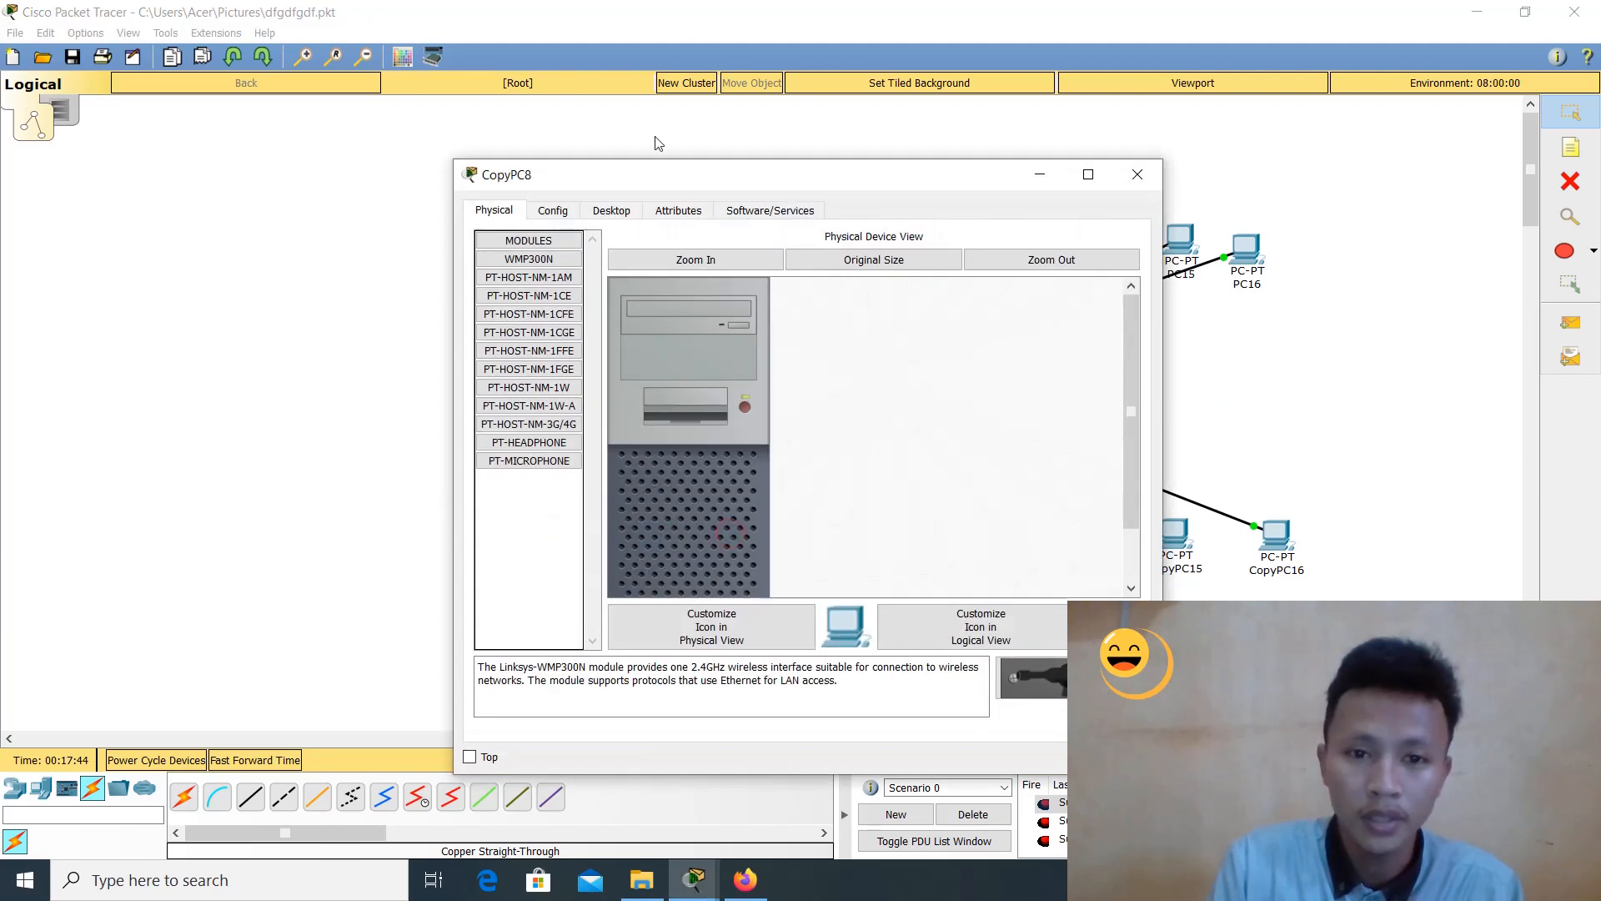
left_click(622, 214)
left_click(530, 275)
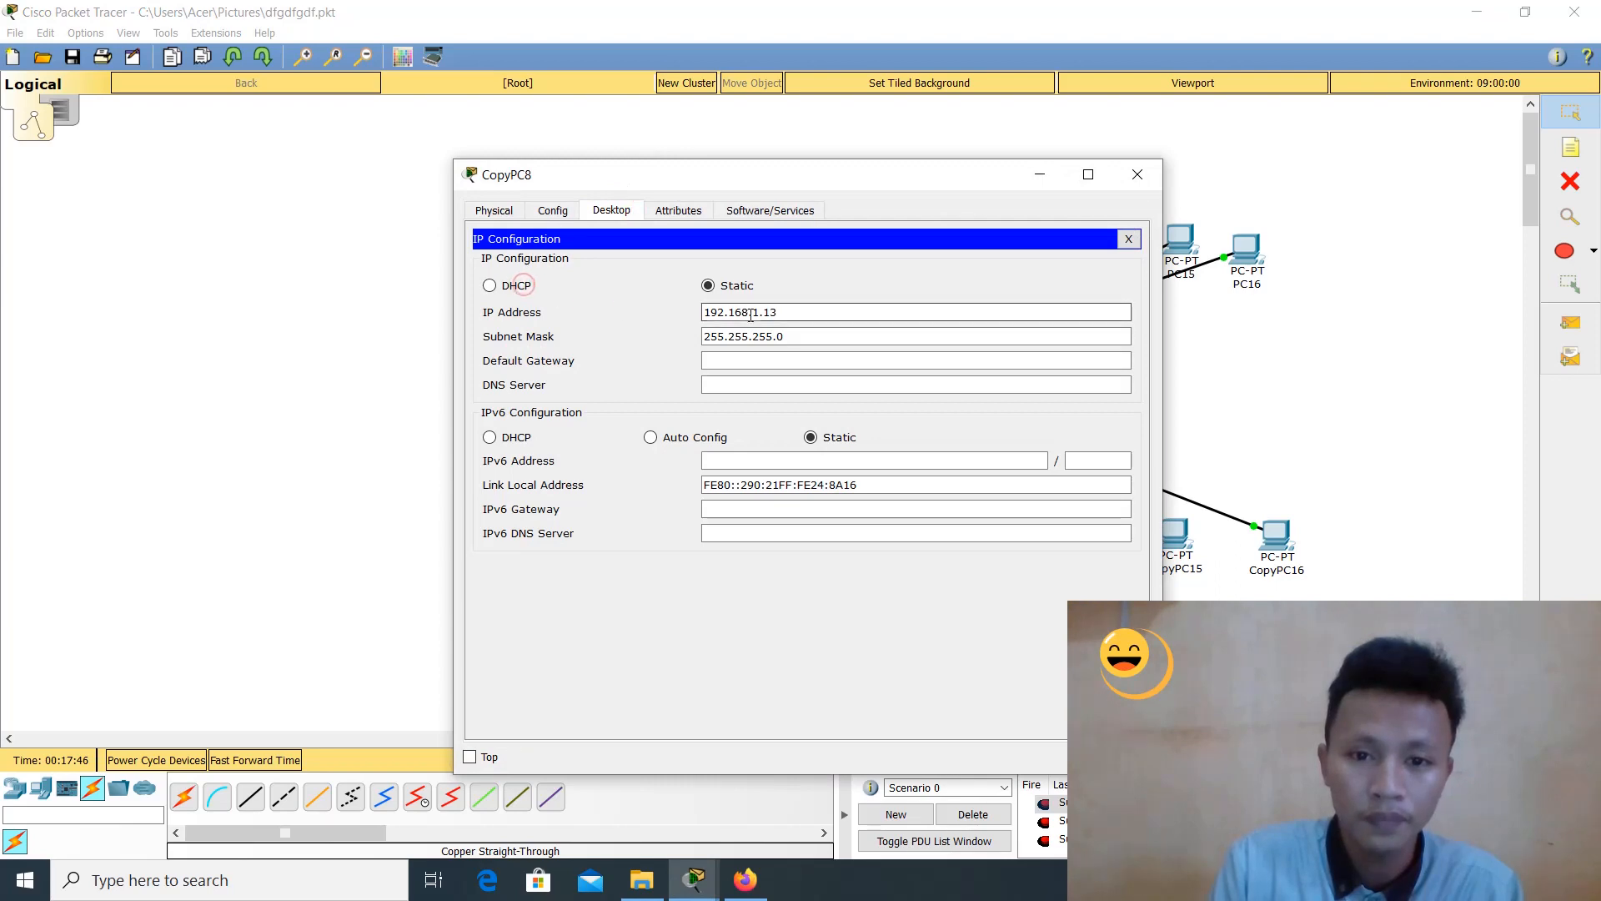
left_click(1137, 174)
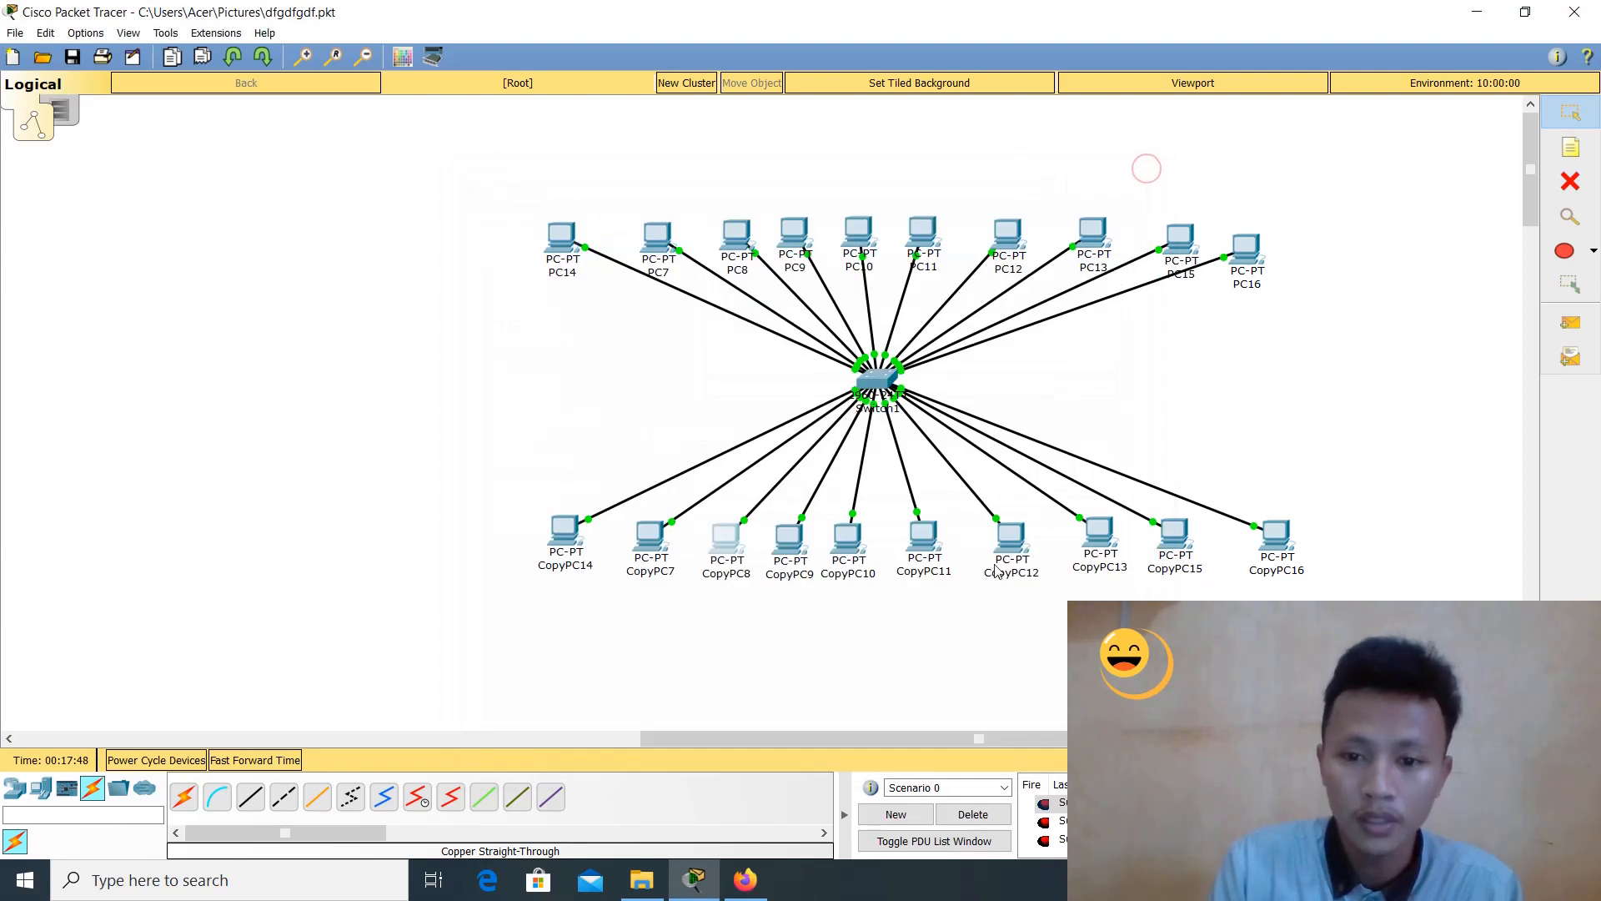
Give CopyPC11 the static IP address 192.168.1.15 with subnet mask 255.255.255.0 and close its settings
left_click(932, 547)
left_click(604, 213)
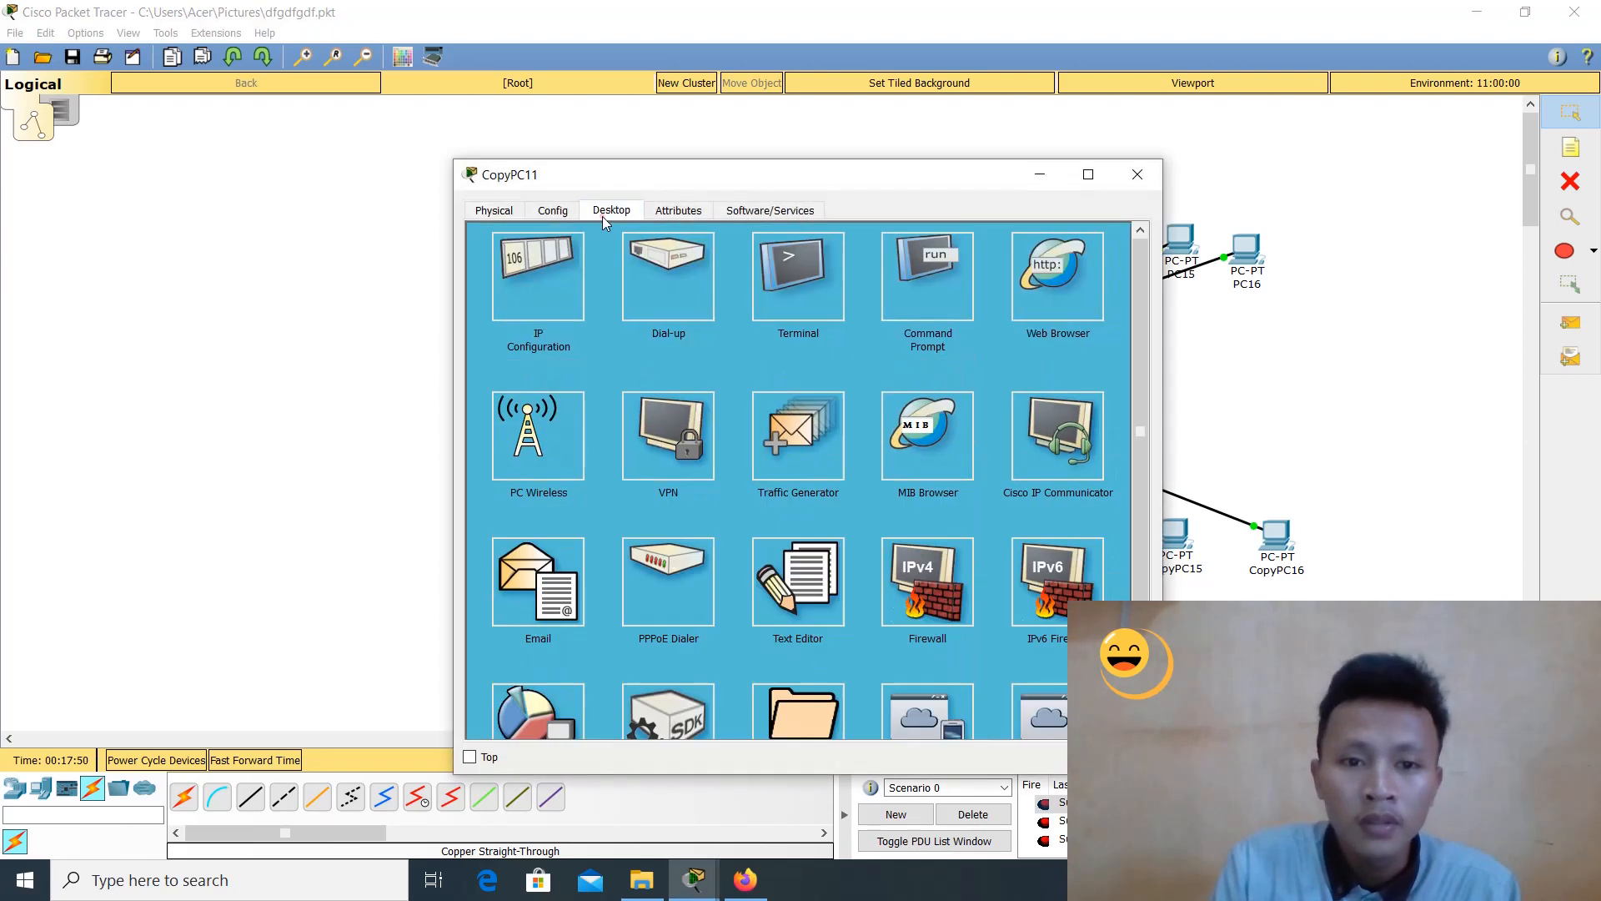
left_click(564, 298)
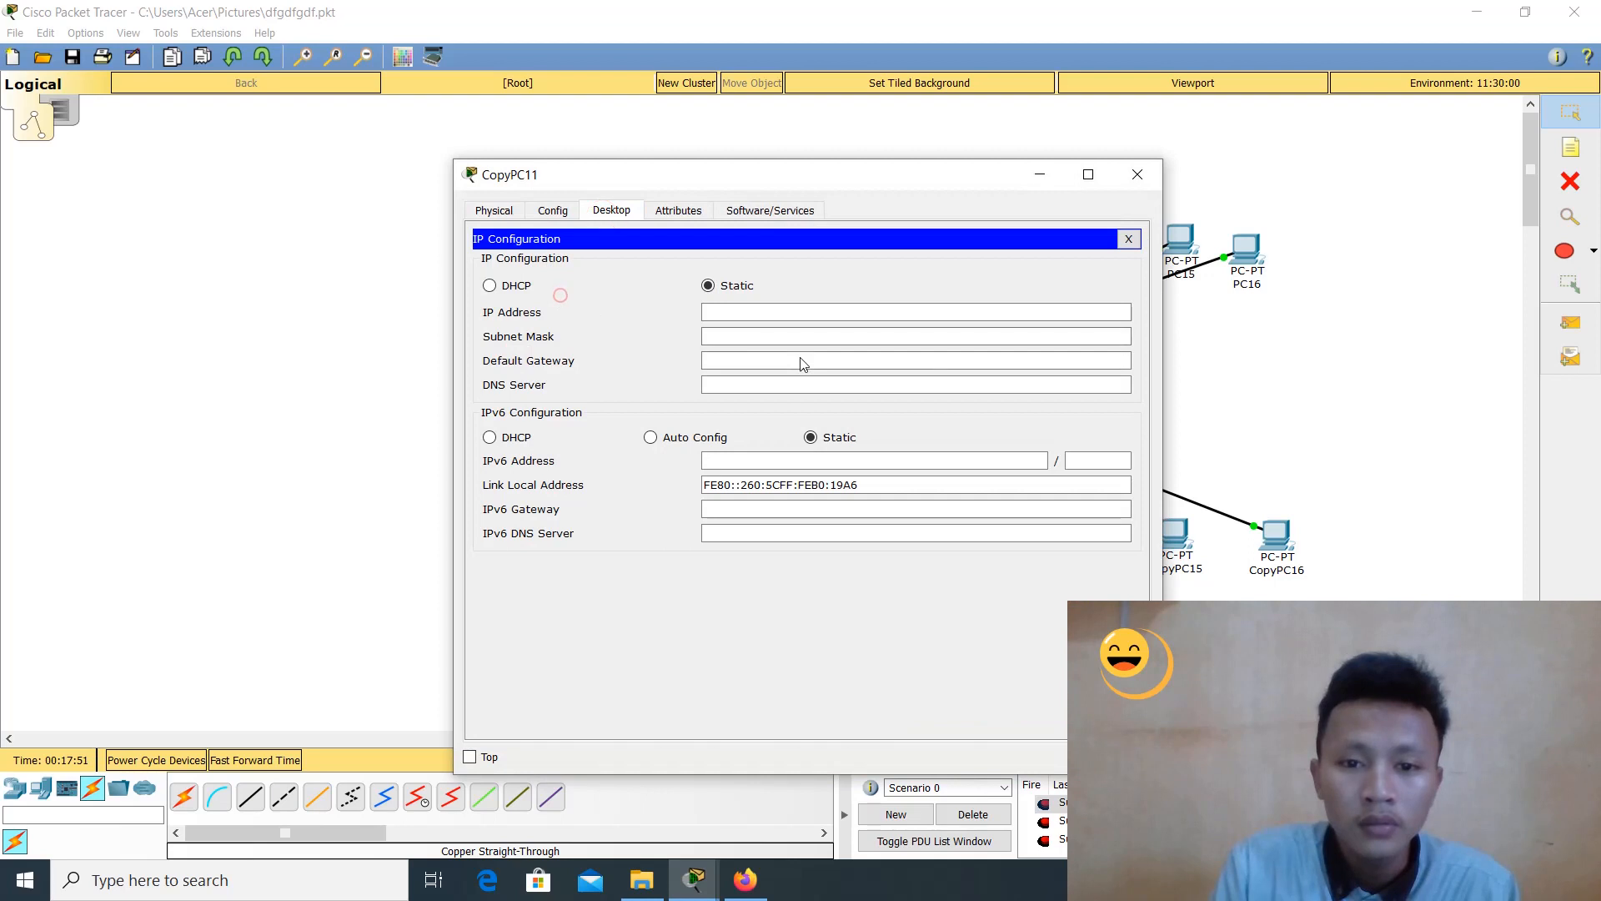
left_click(958, 319)
type("192.168.1.")
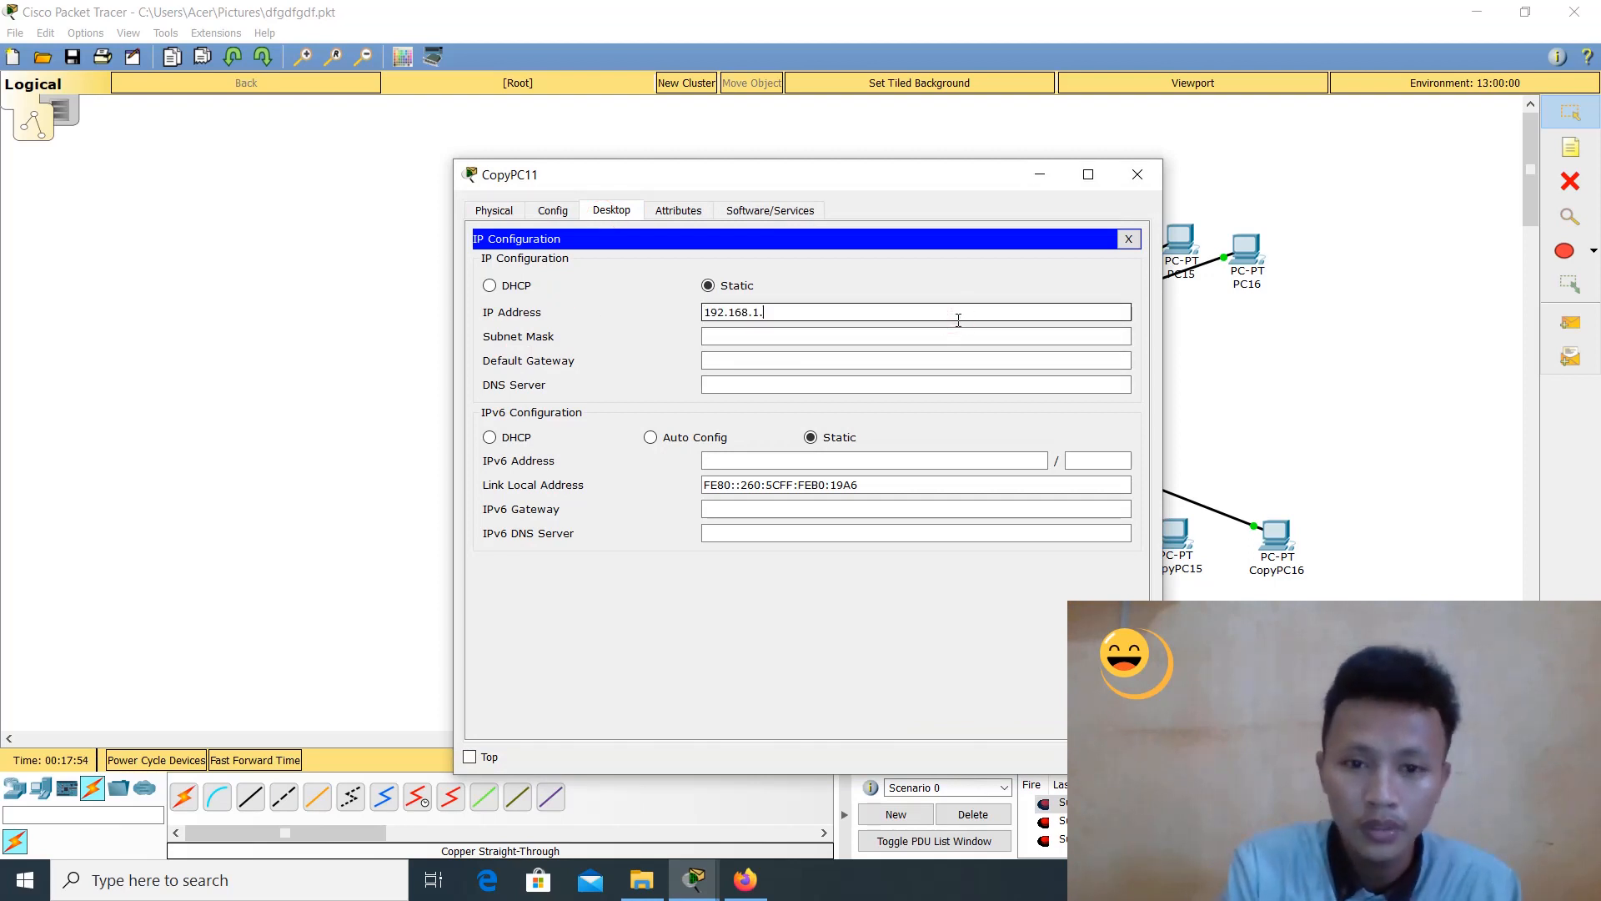
type("15")
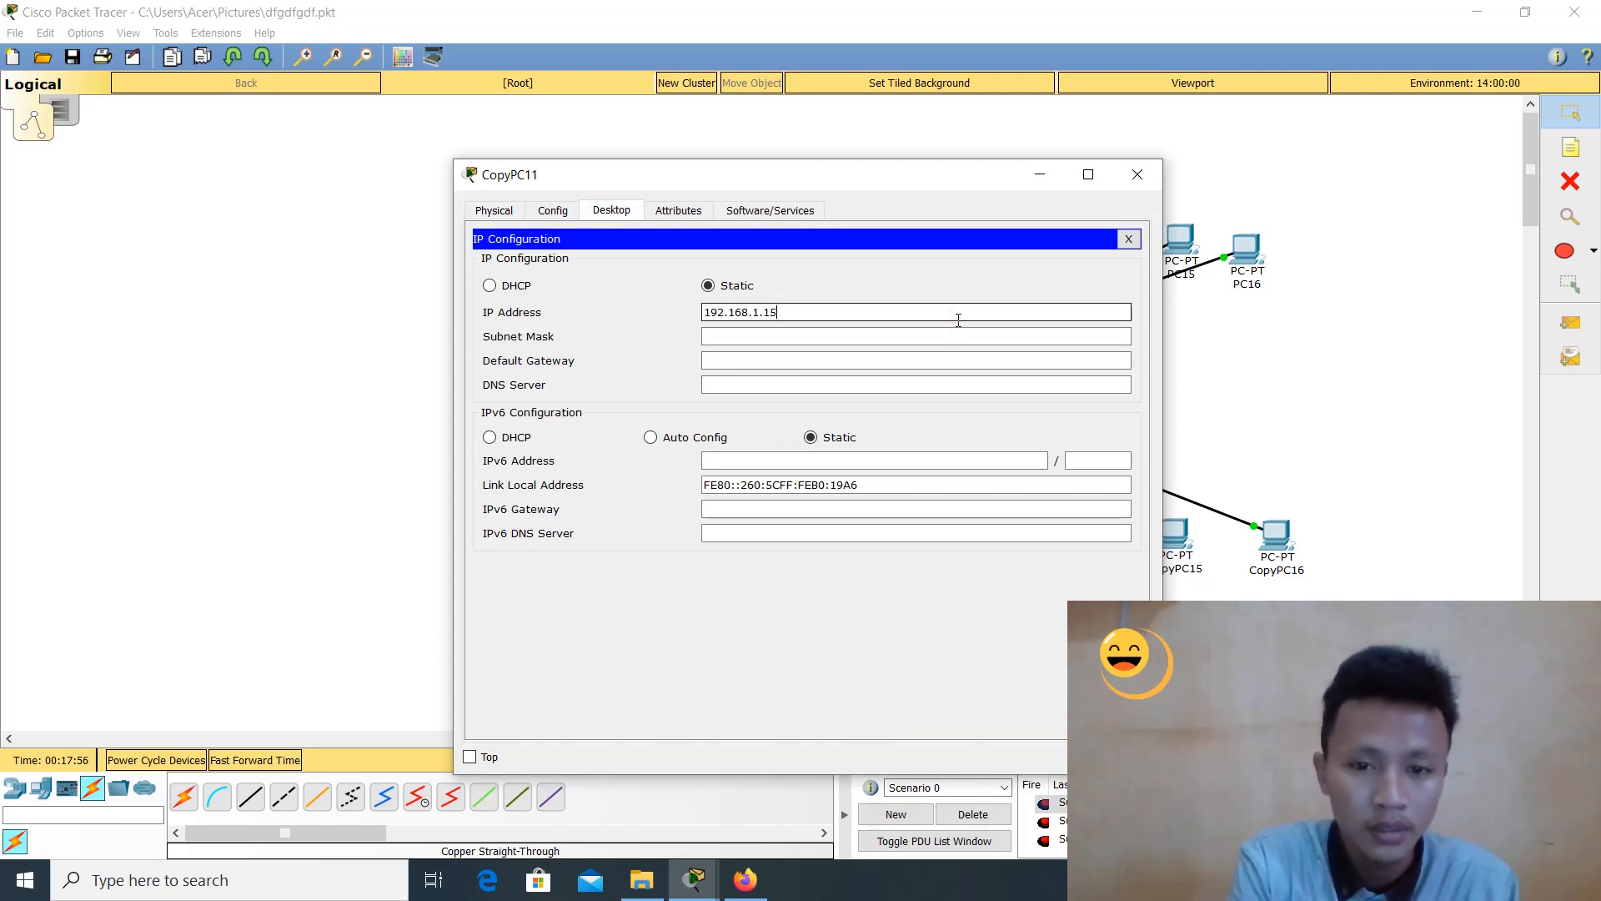
key("Tab")
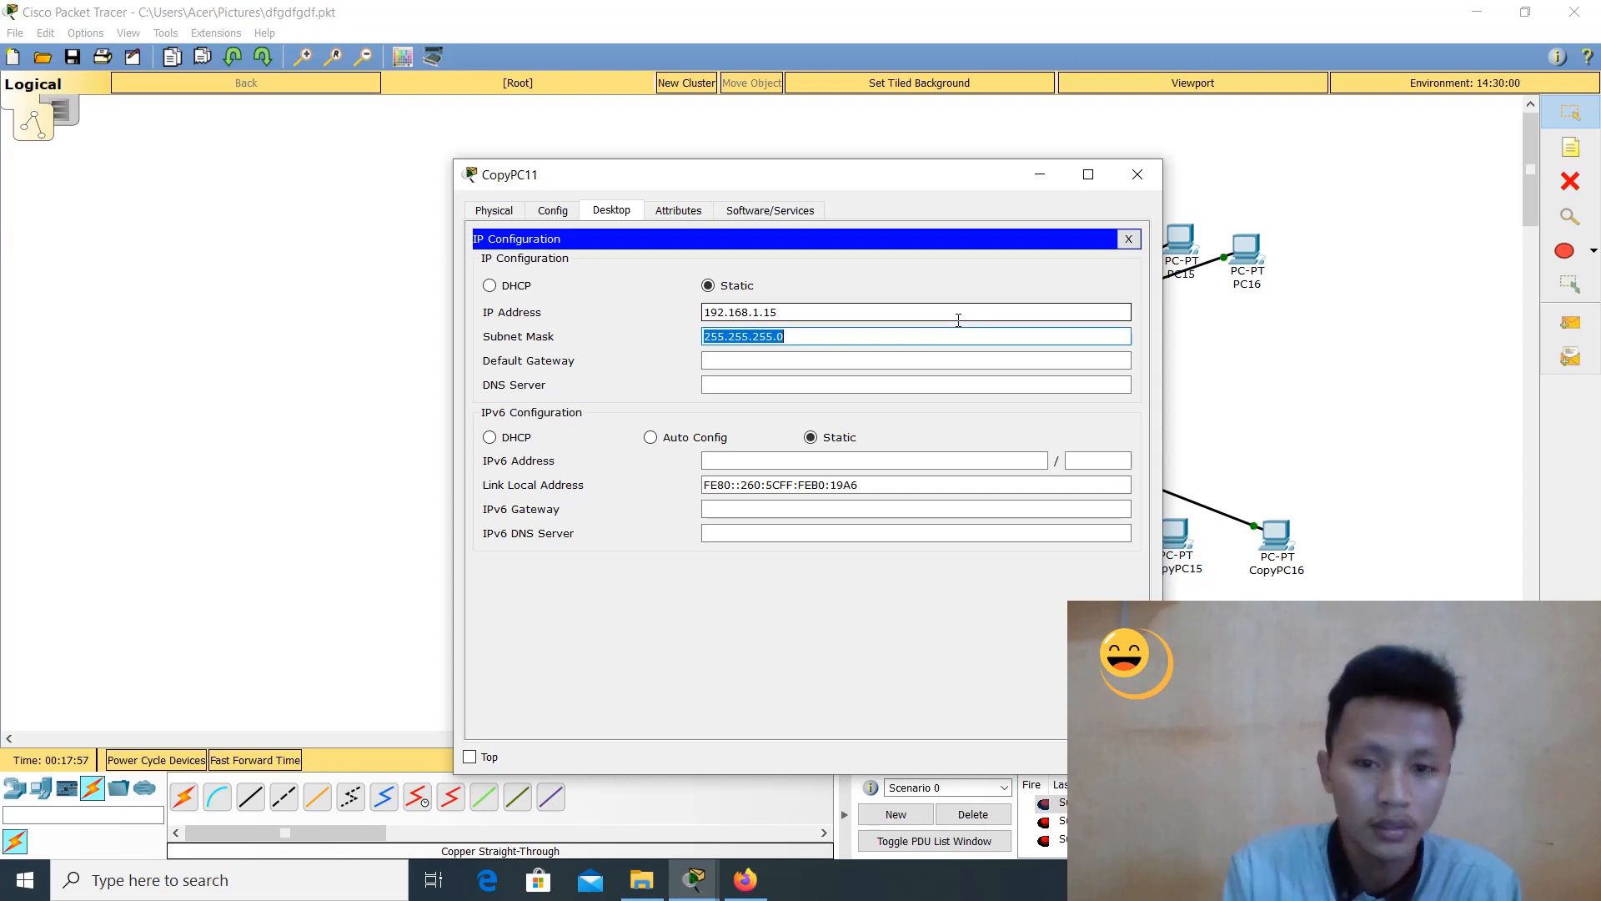
left_click(1143, 177)
Give PC13 the static IP address 192.168.1.9 with subnet mask 255.255.255.0 and close its settings
left_click(1091, 235)
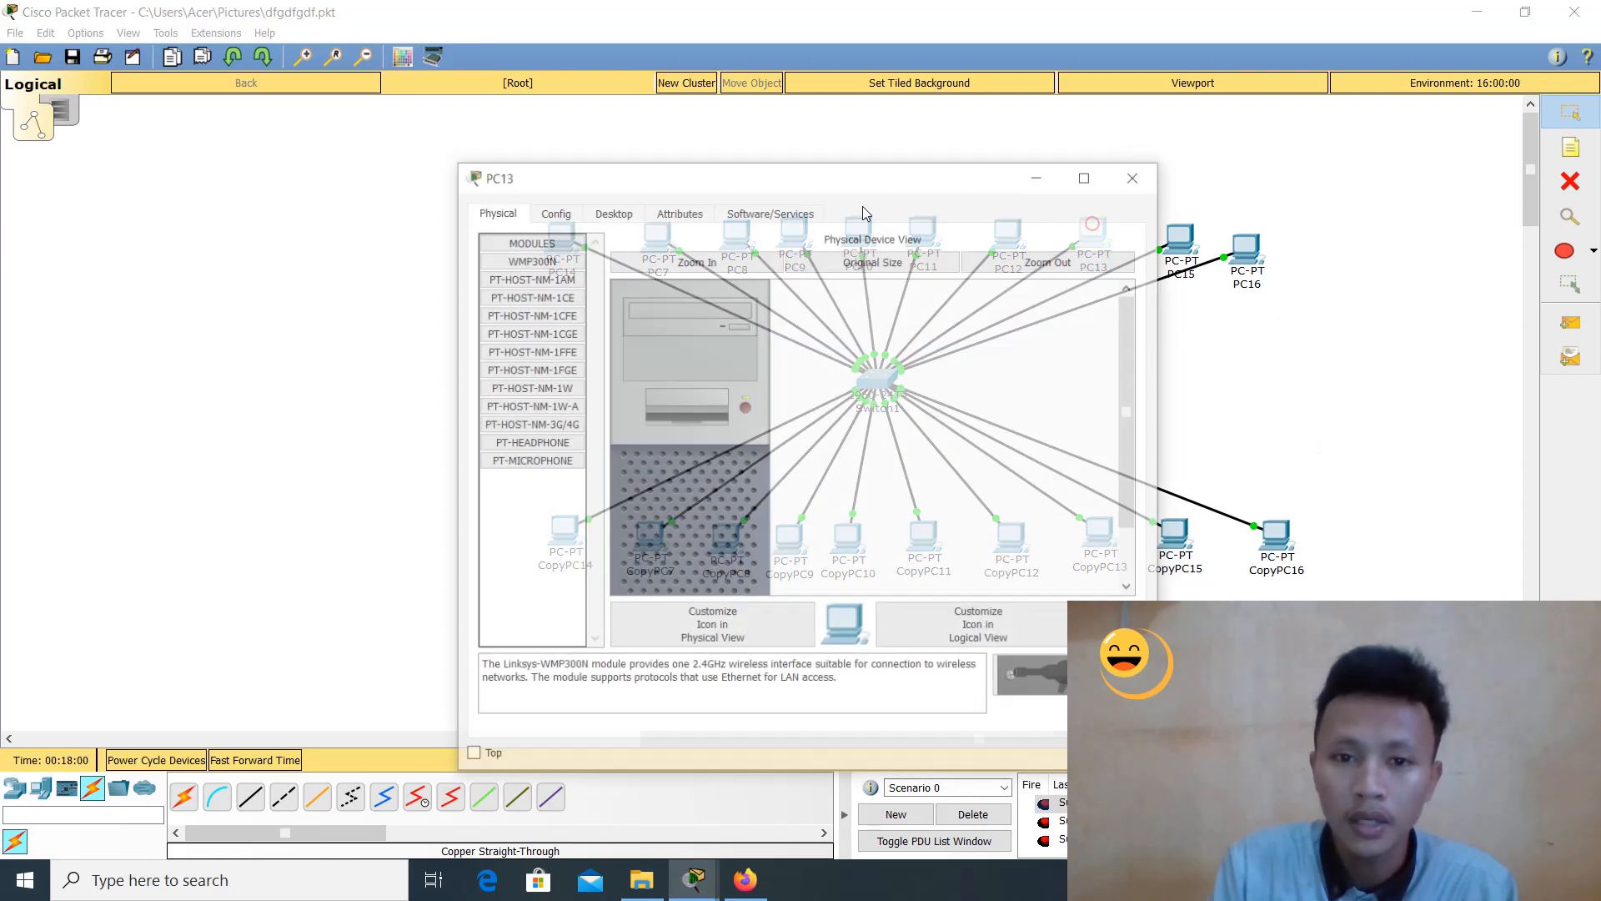
left_click(630, 214)
left_click(531, 288)
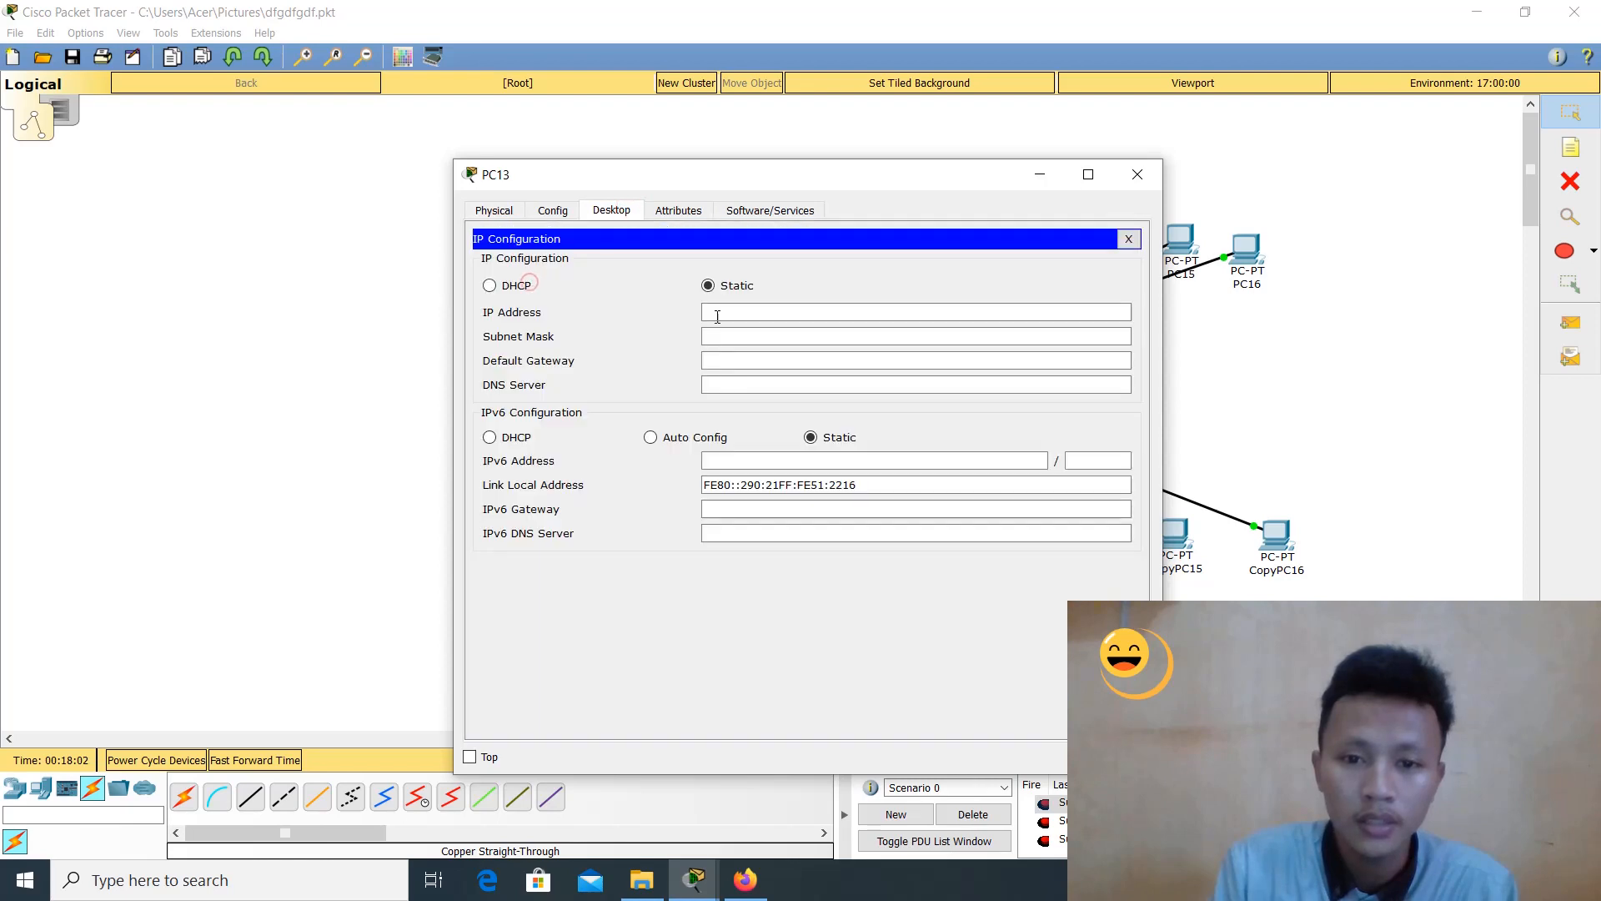
left_click(715, 312)
type("192.168.1.1")
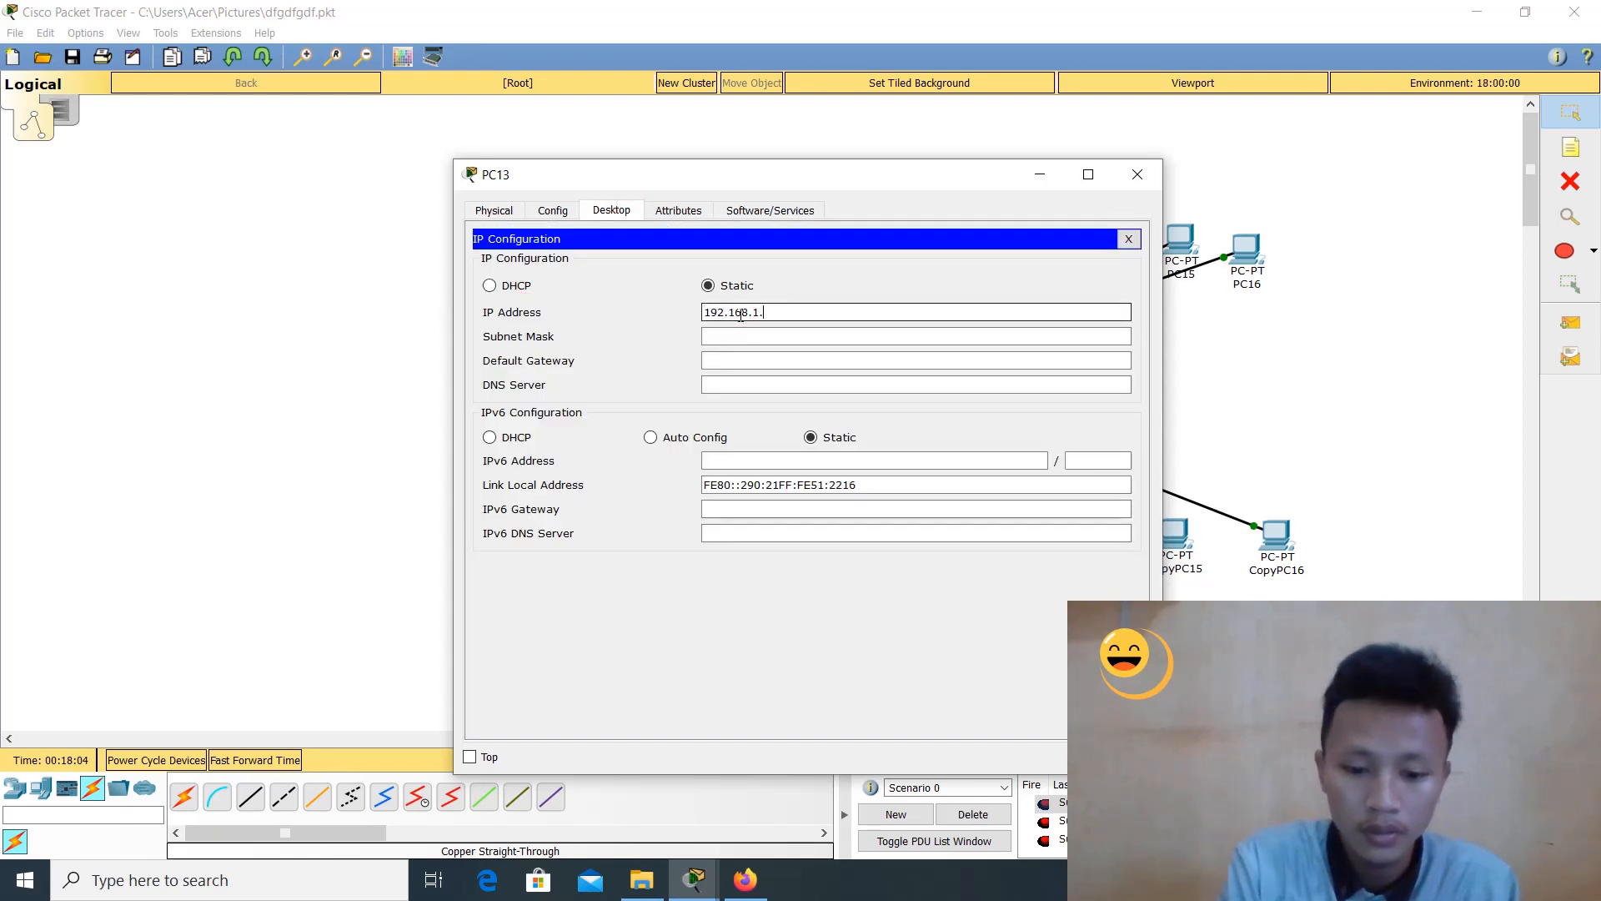
key("Tab")
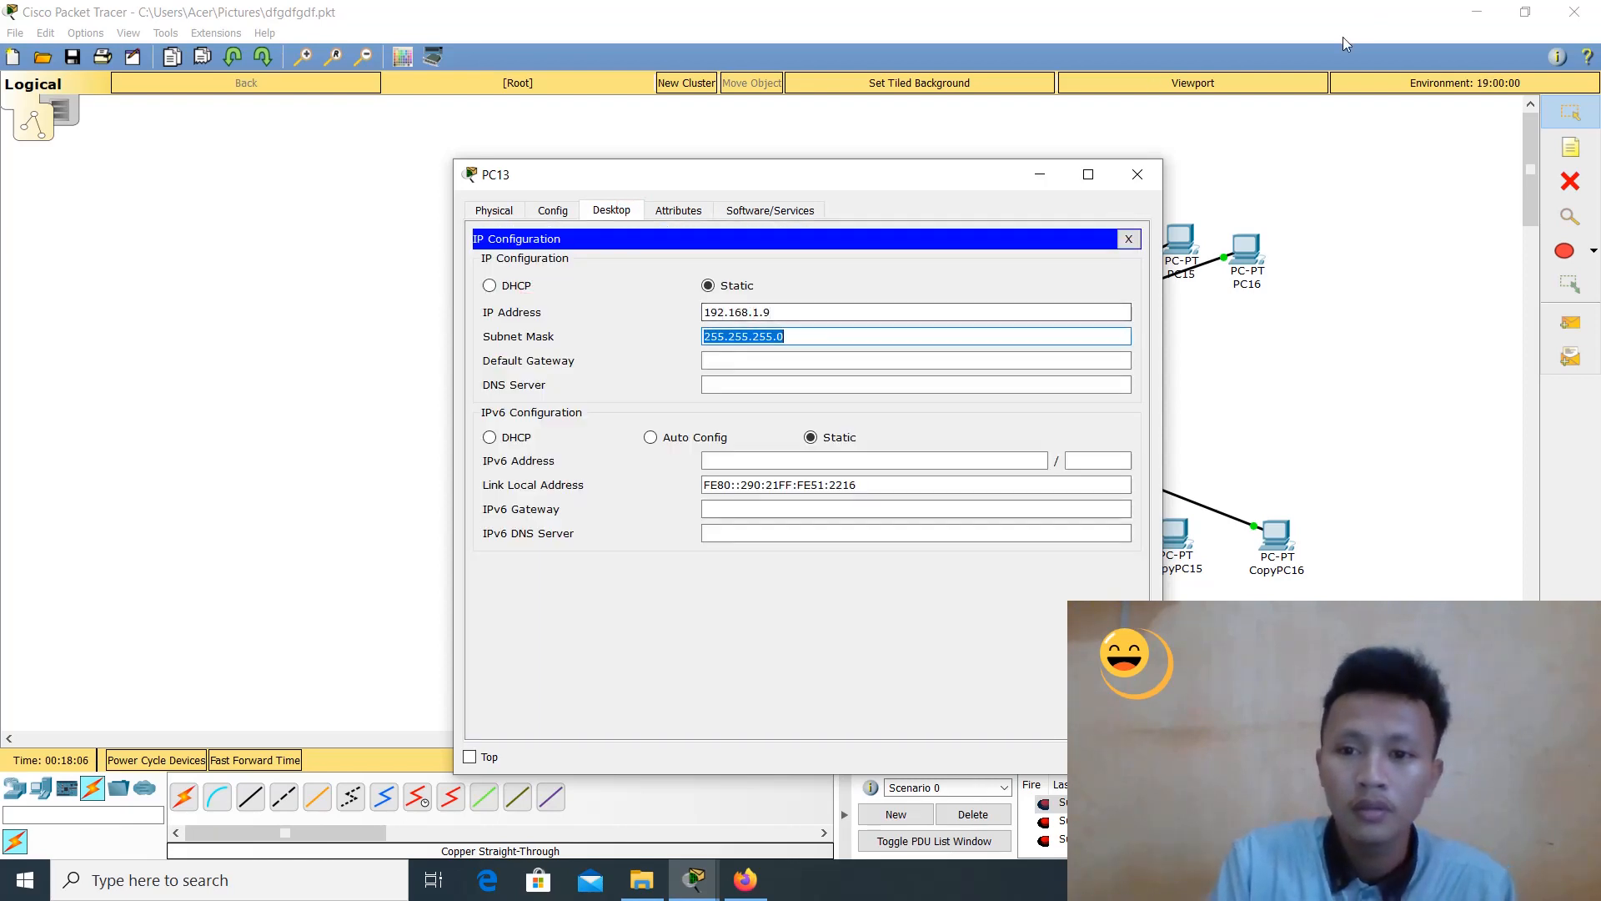
left_click(1143, 174)
Open PC15's IP configuration and try to assign it the static IP address 192.168.1.10
left_click(1177, 240)
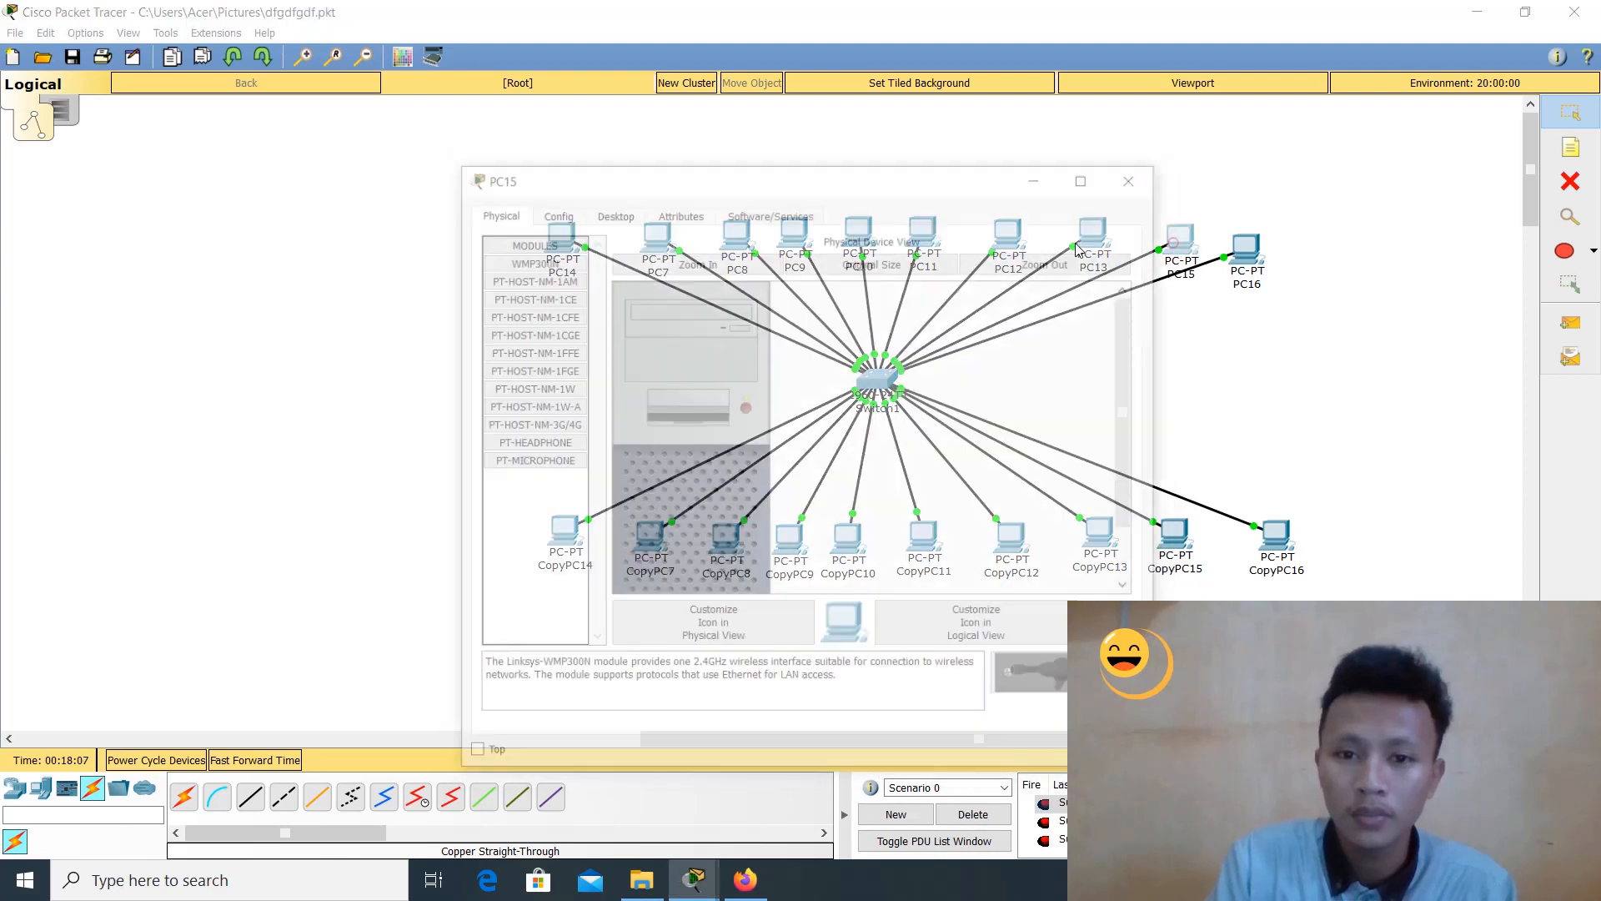
left_click(611, 210)
left_click(536, 268)
left_click(746, 310)
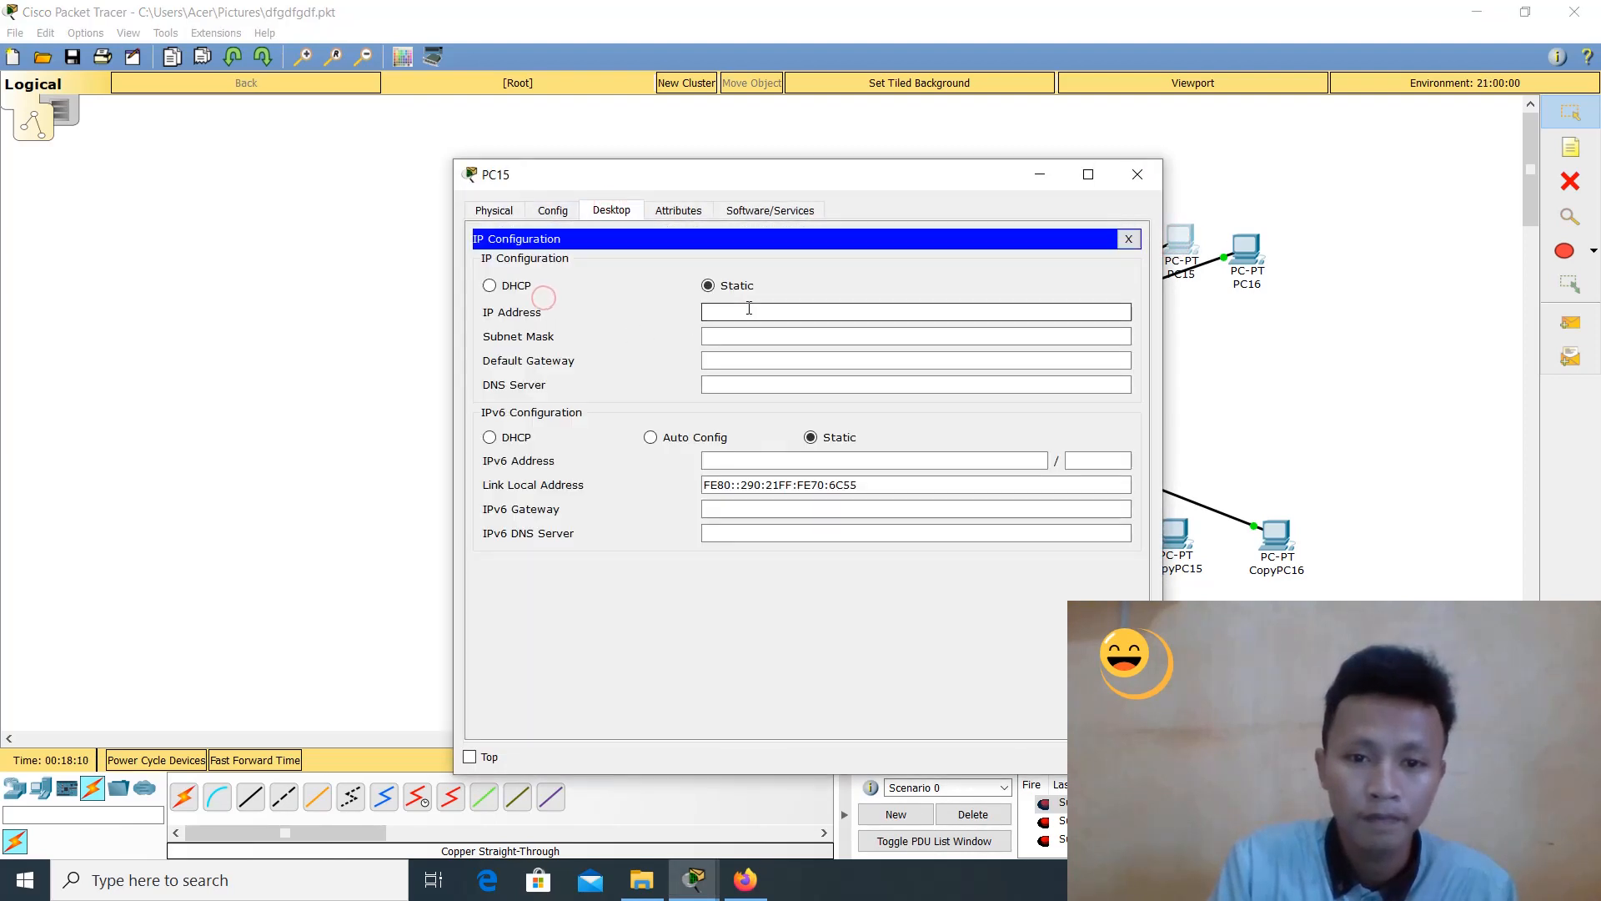
type("192.168.1.")
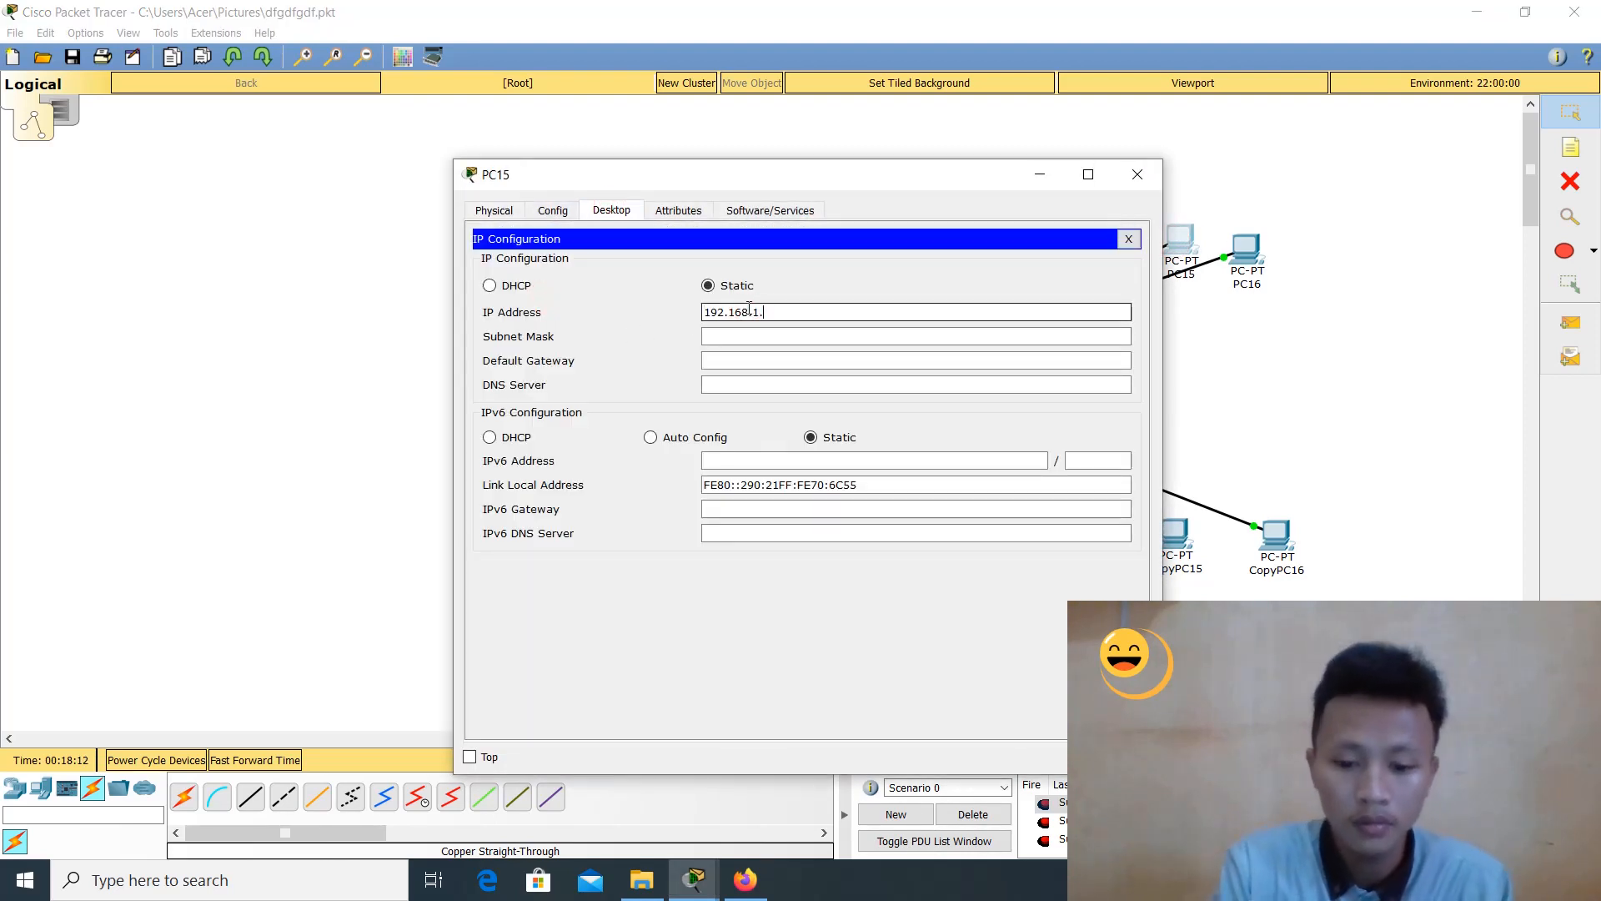
type("10")
key("Tab")
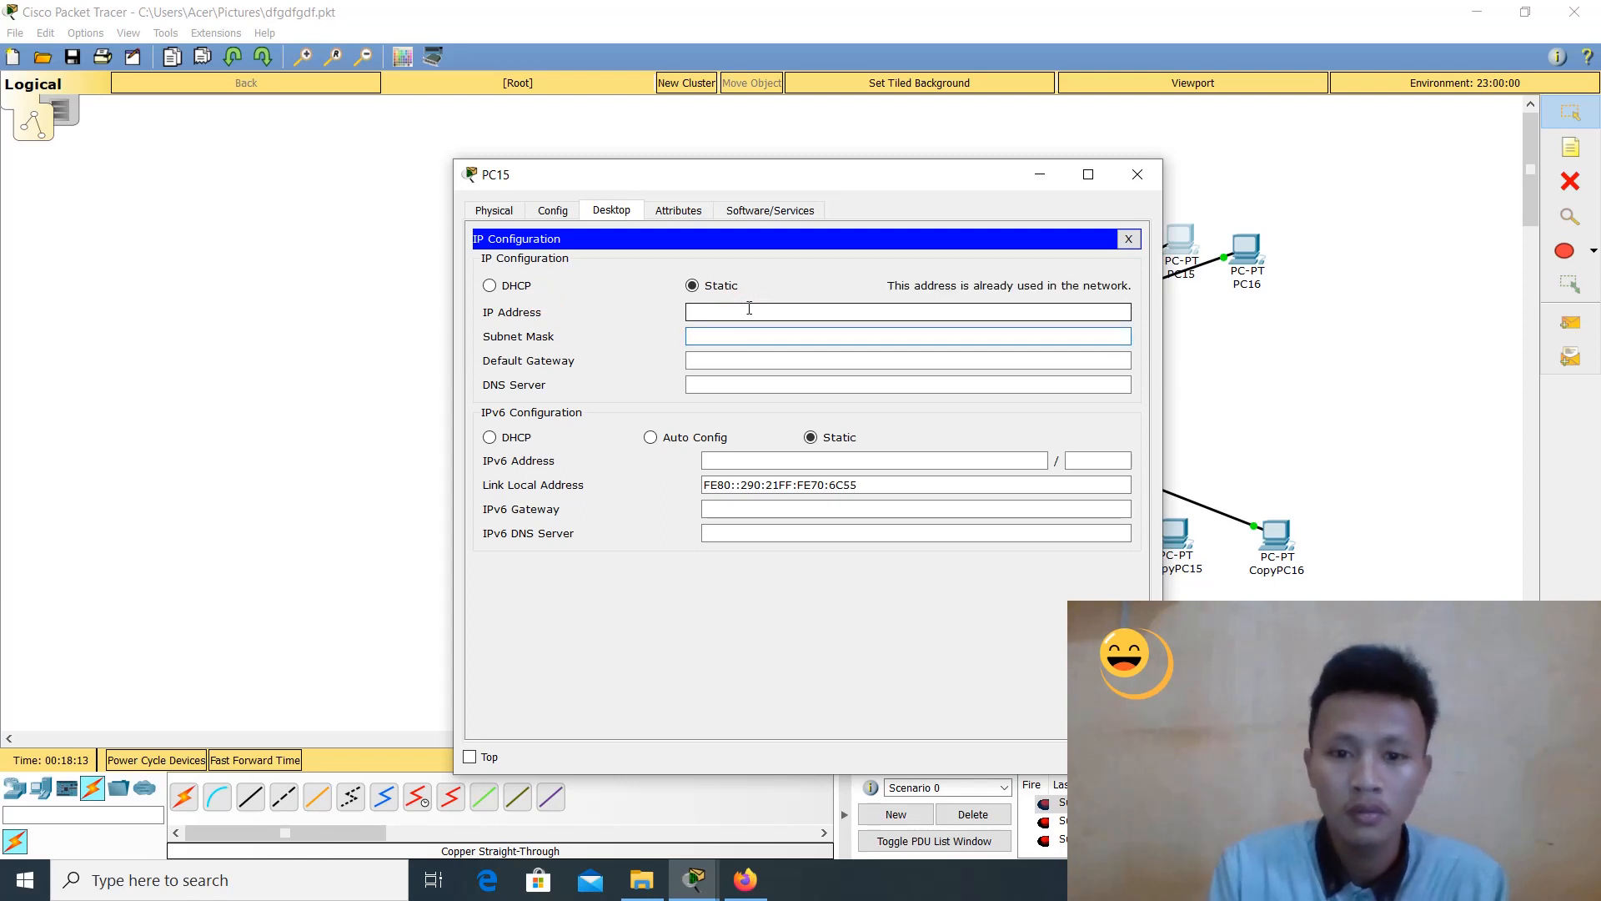
Set PC15's static IP address to 192.168.1.17 with subnet mask 255.255.255.0
left_click(775, 311)
type("192.168.1.1")
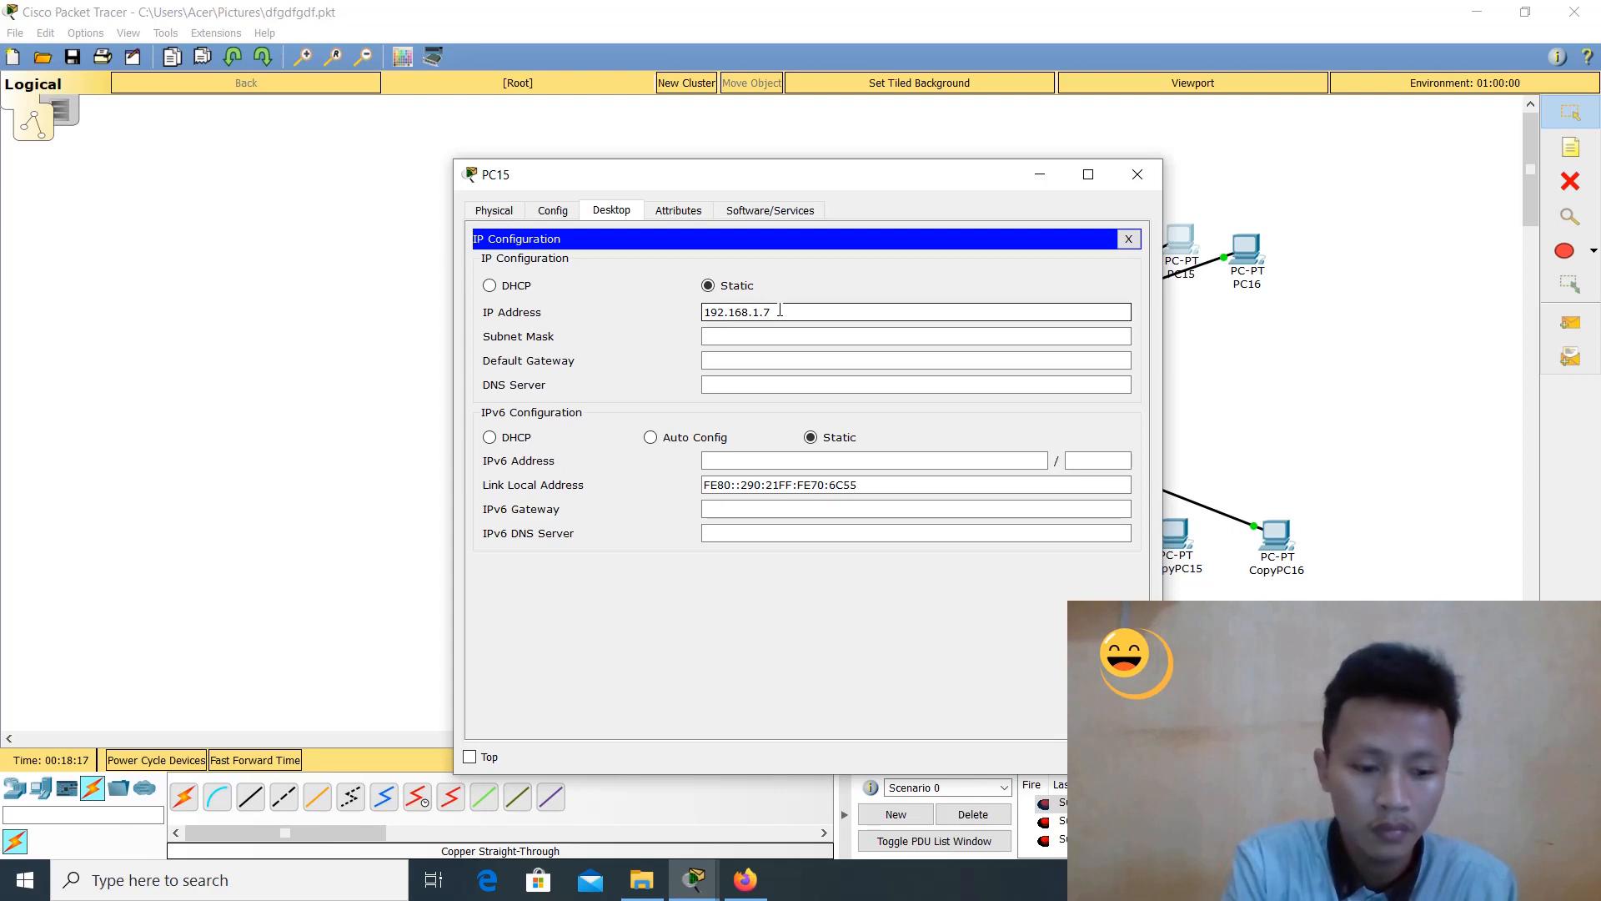
type("7")
key("Tab")
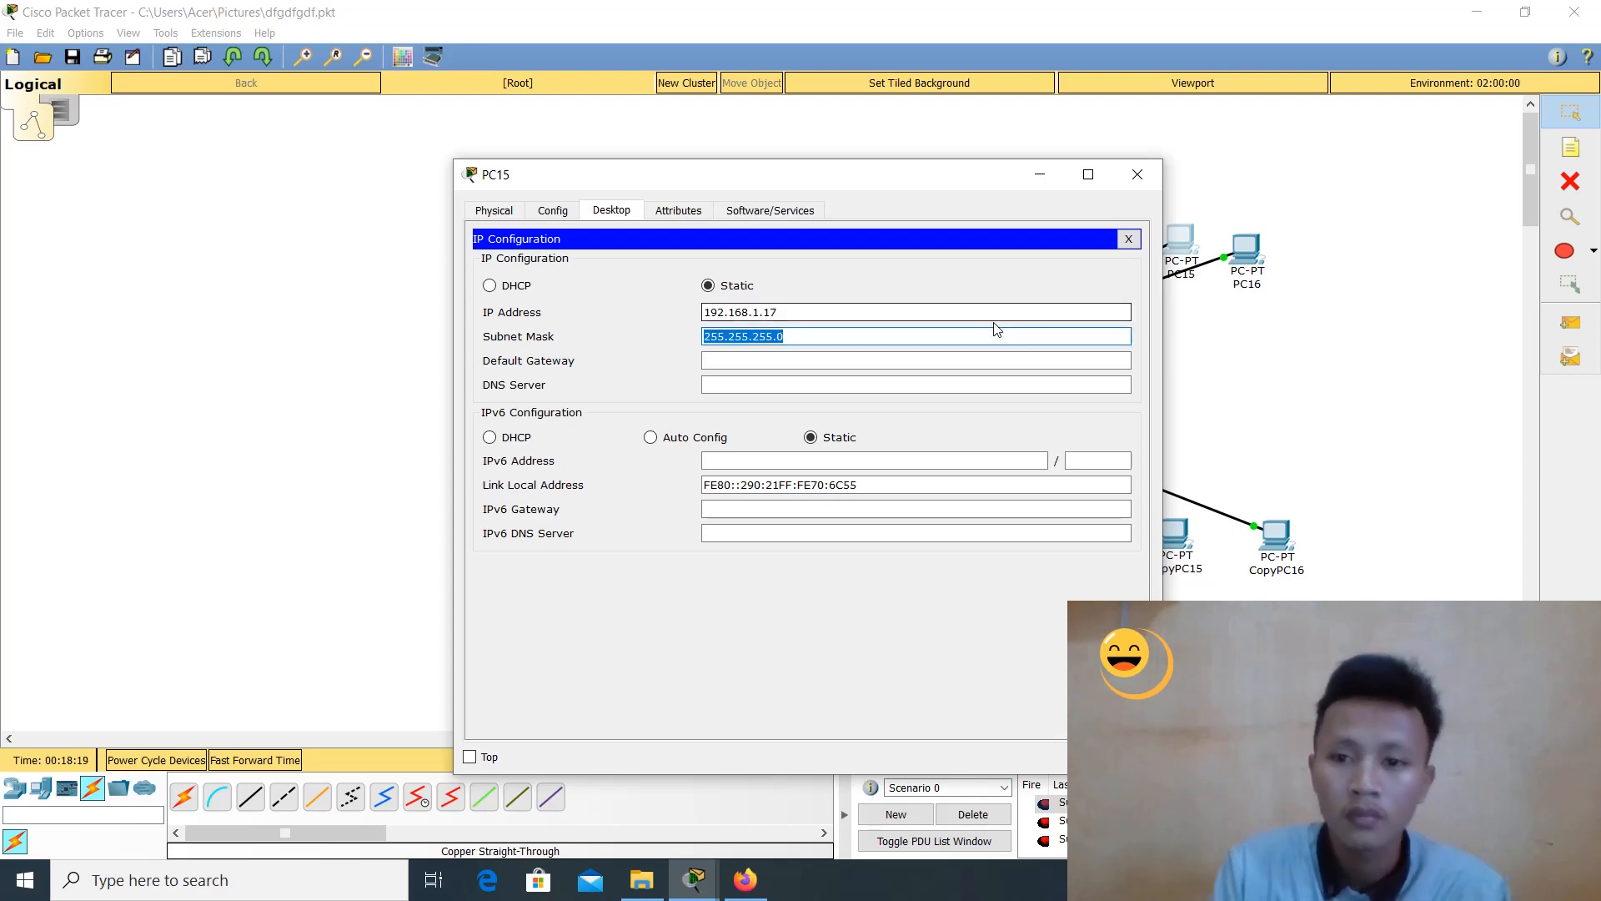
Close PC15's settings and give PC16 the static IP address 192.168.1.22 with subnet mask 255.255.255.0
left_click(1139, 175)
left_click(1247, 250)
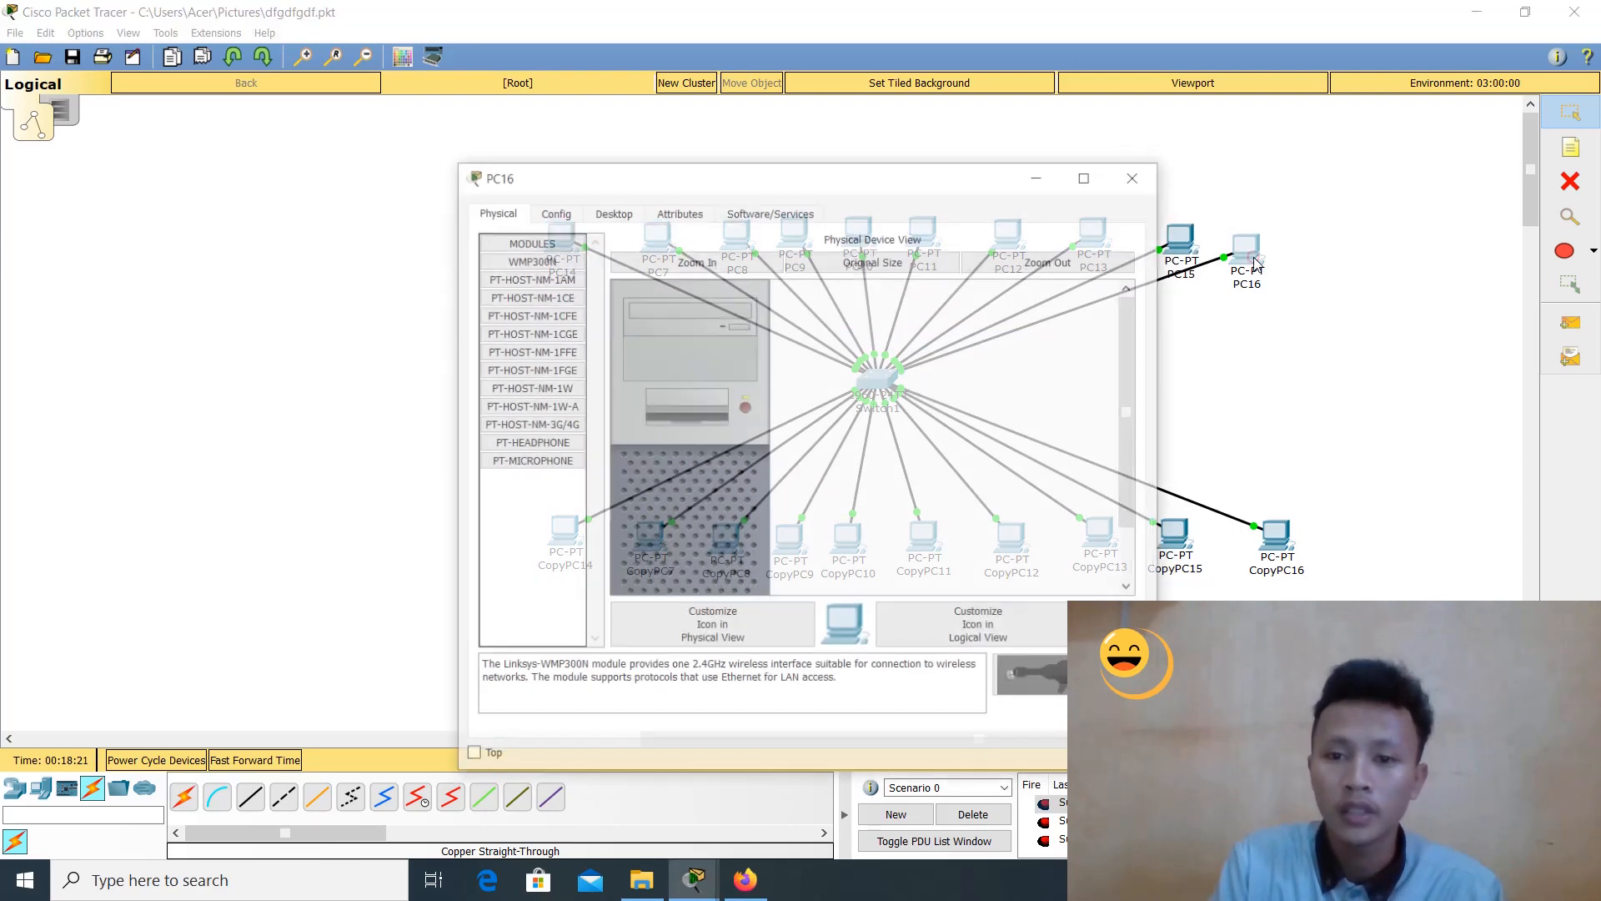
left_click(611, 211)
left_click(536, 266)
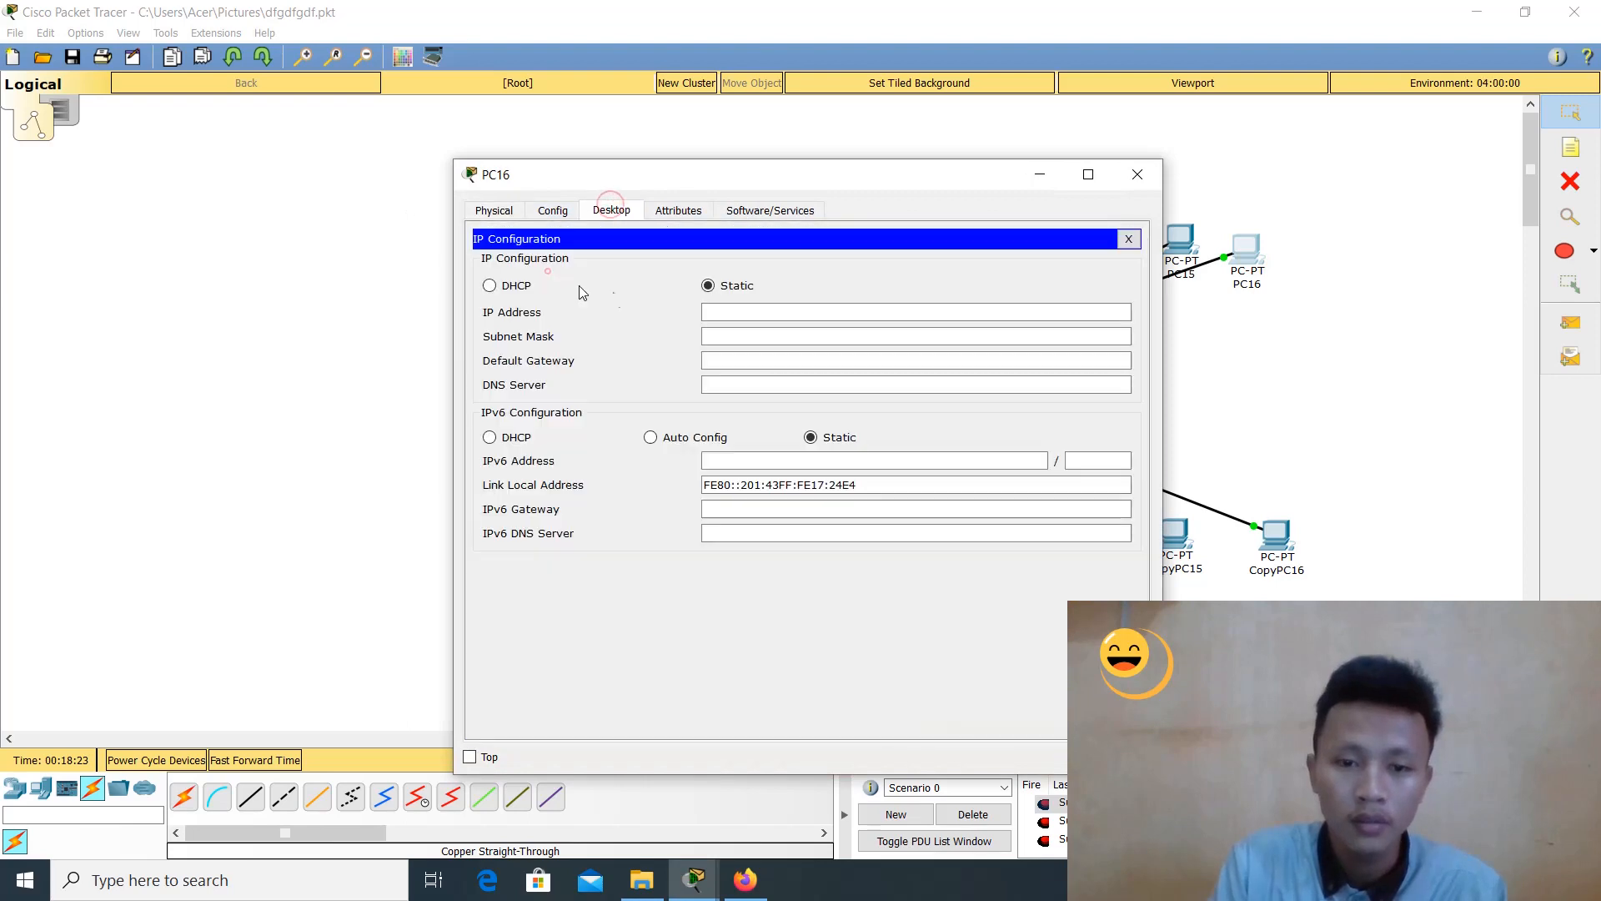
left_click(760, 312)
type("192.168.1.1")
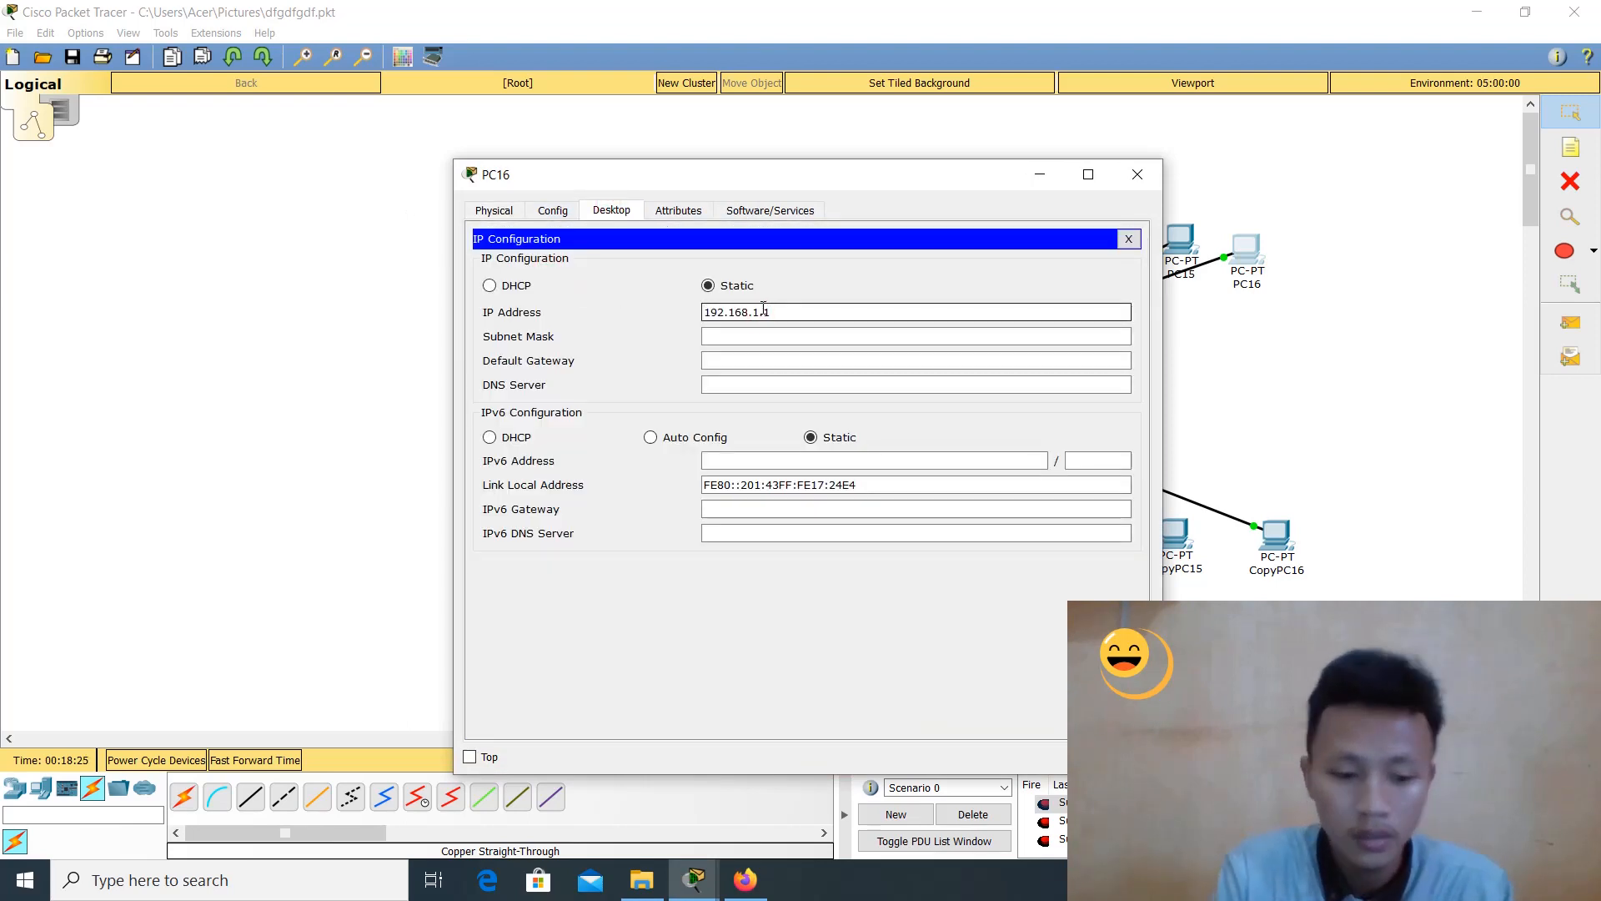
type("22")
key("Tab")
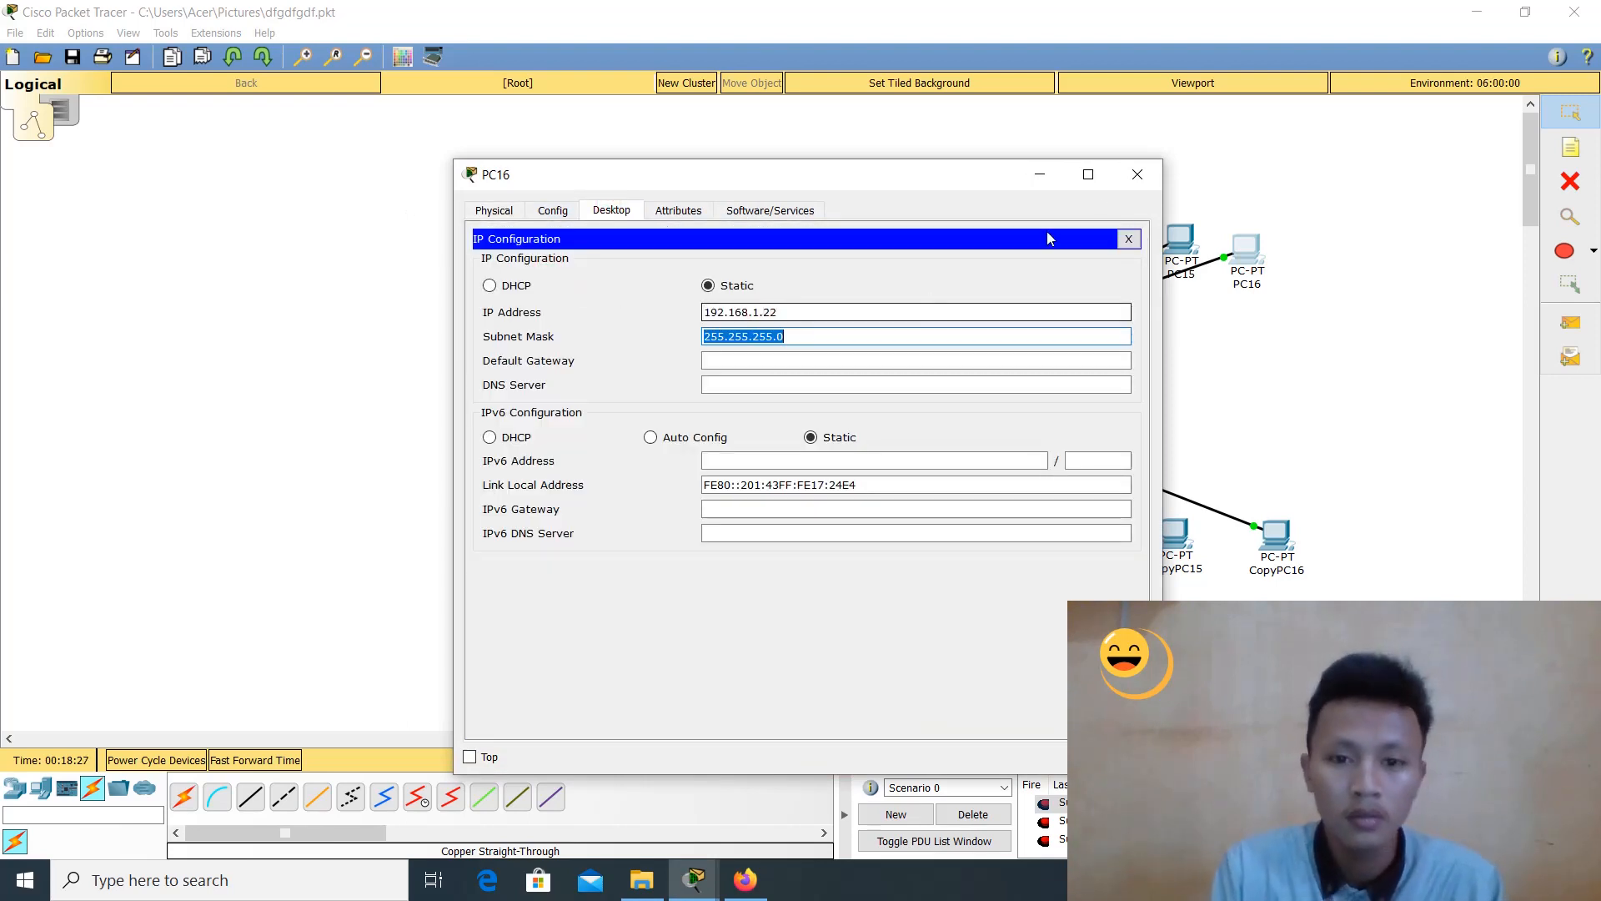
left_click(1136, 177)
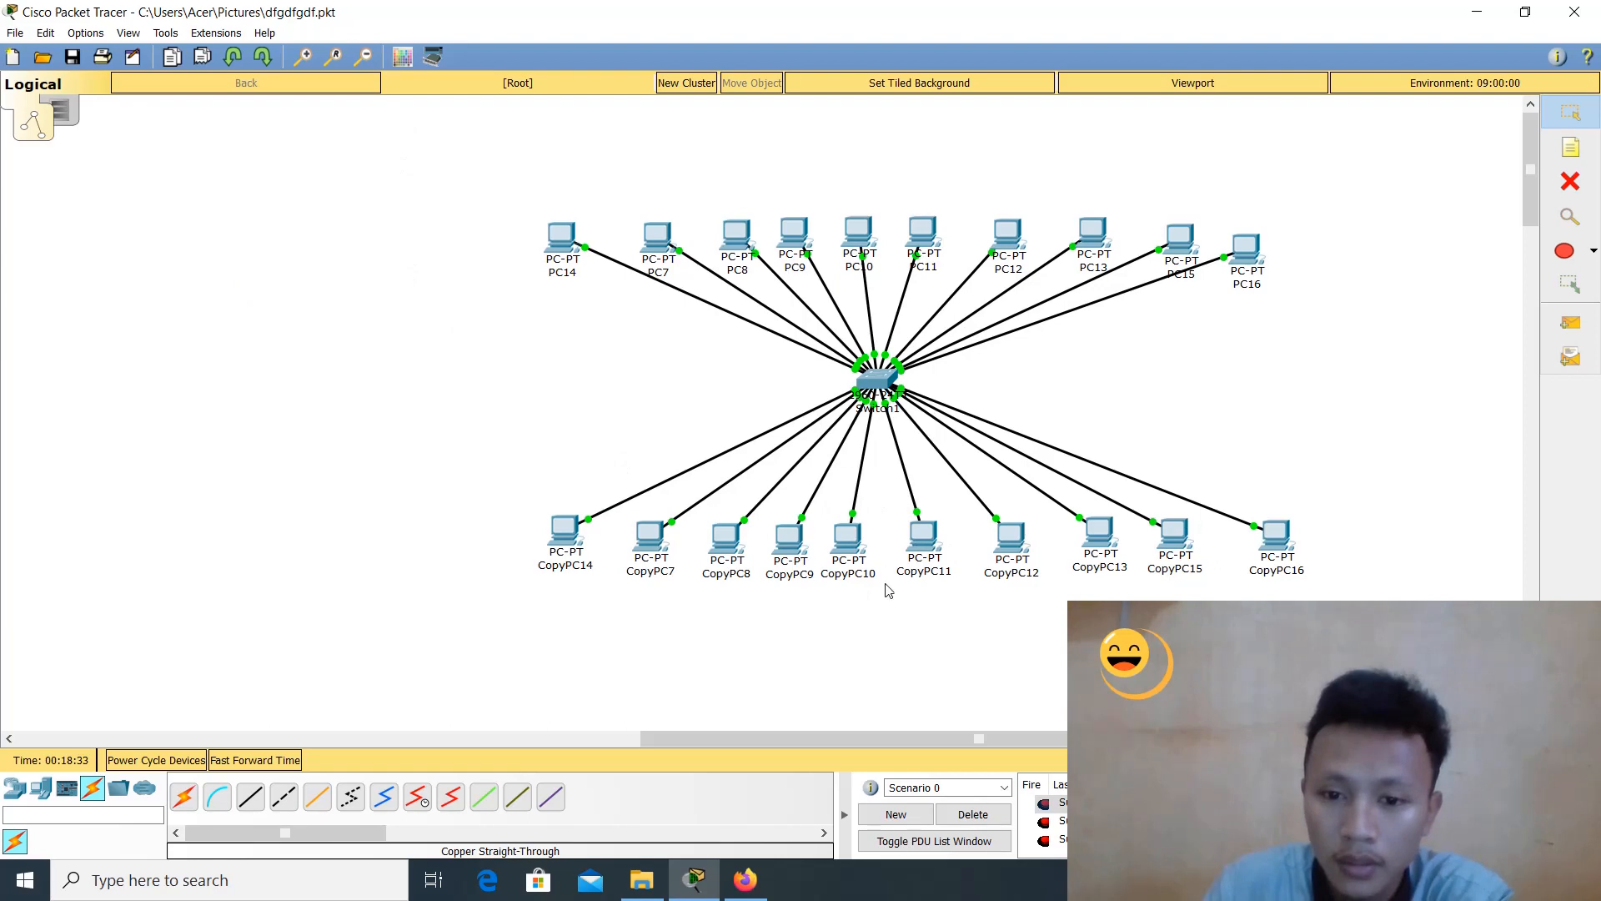
left_click_drag(467, 143, 1368, 646)
left_click(1391, 557)
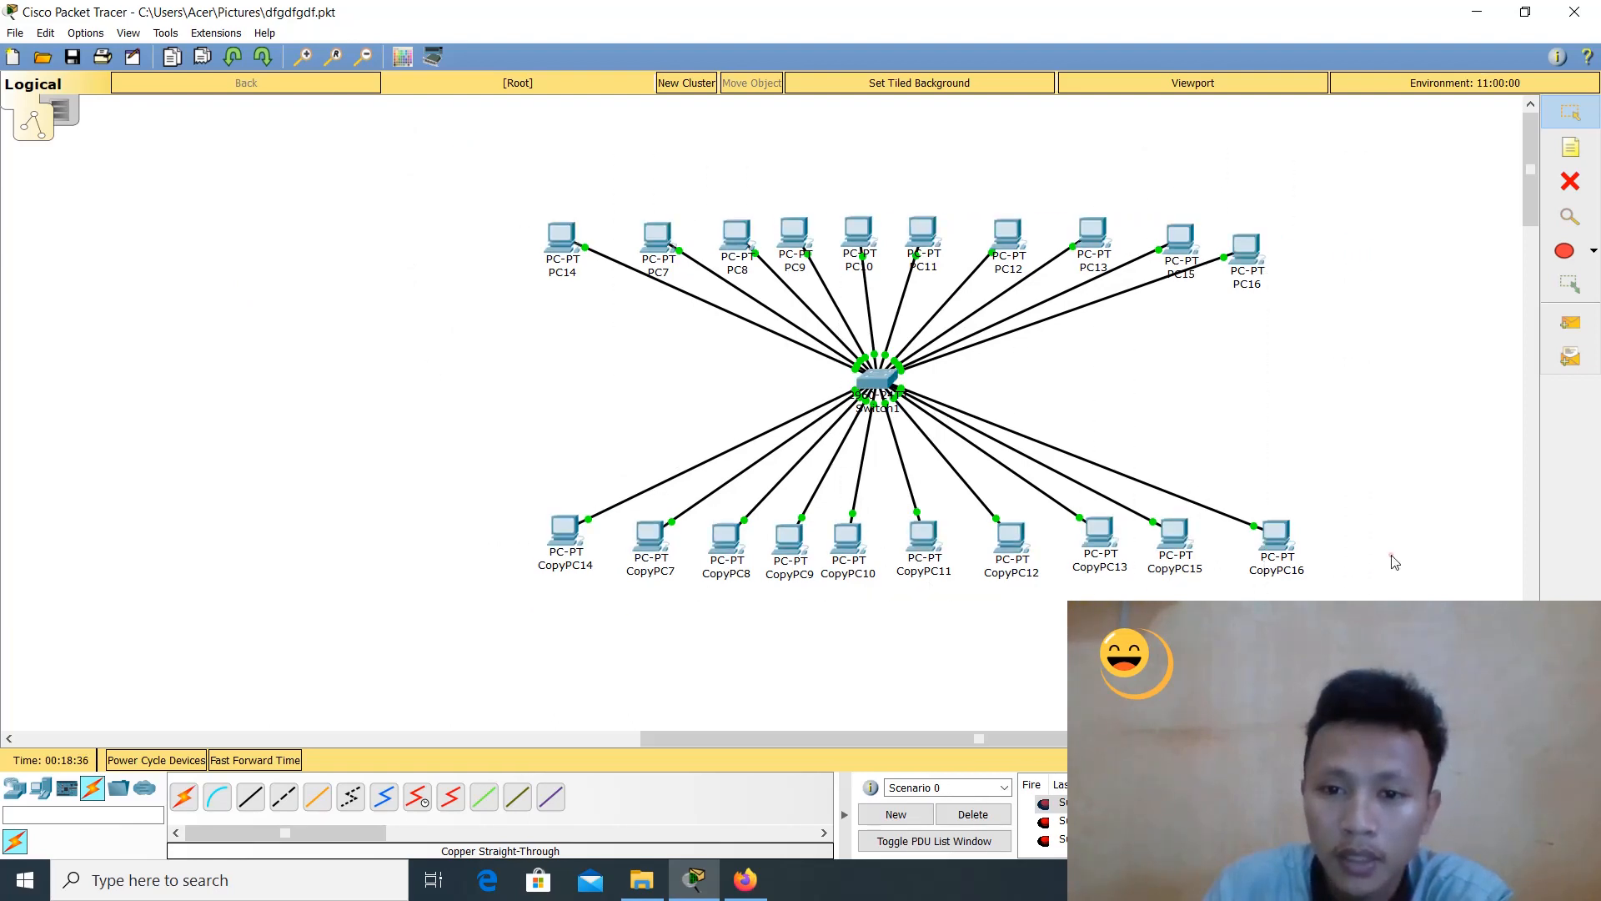
left_click_drag(448, 158, 1174, 656)
left_click(1174, 656)
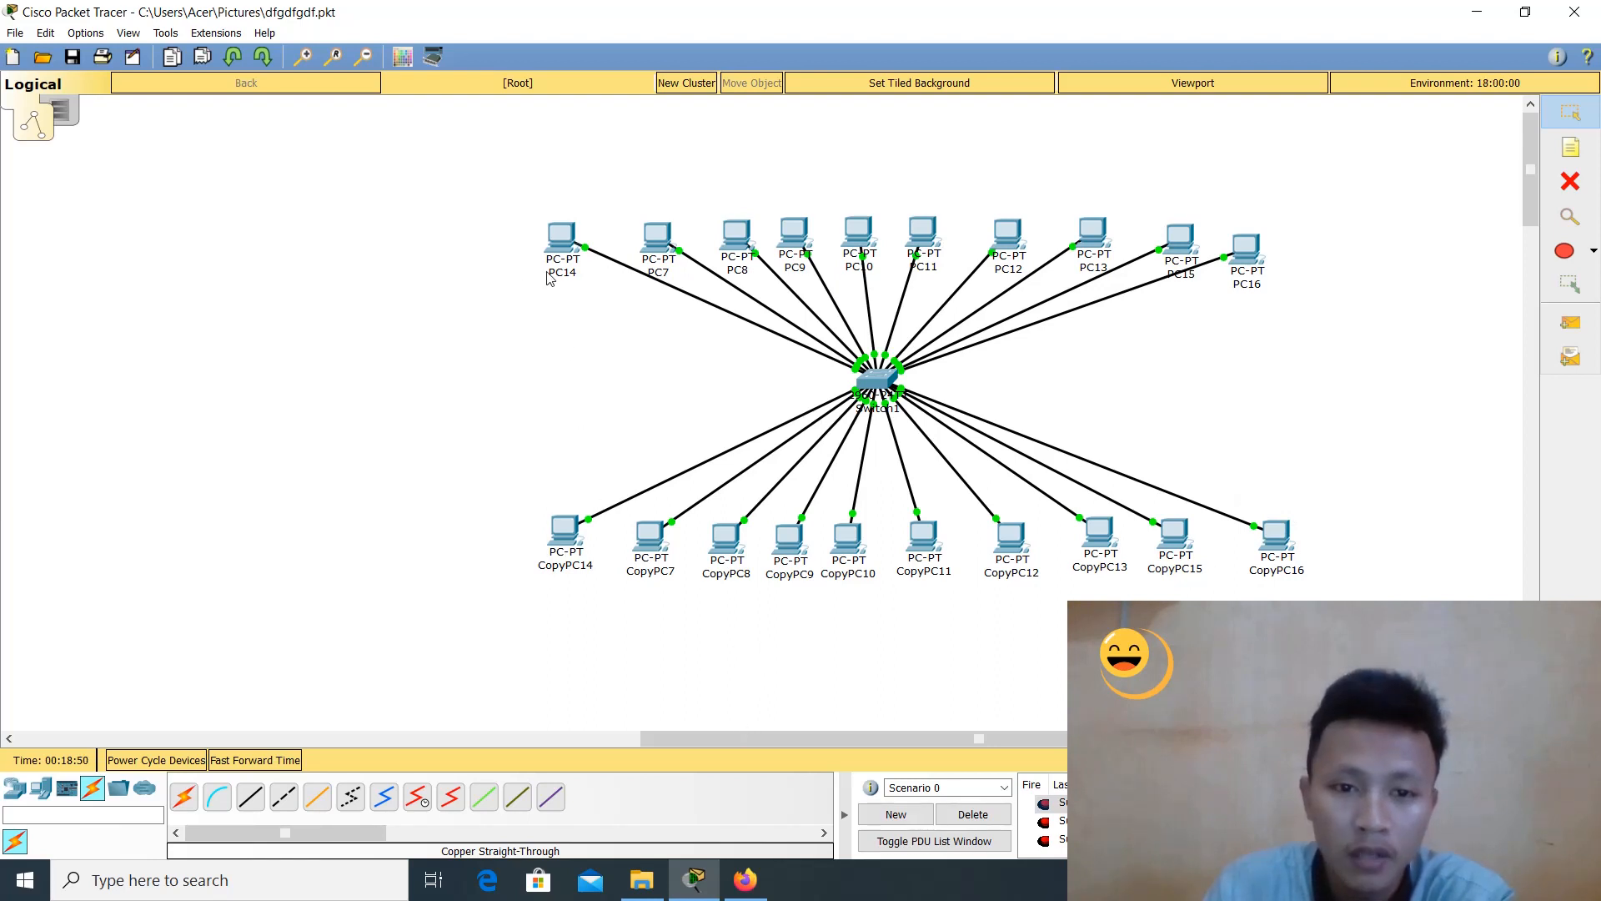
Switch CopyPC16 to static addressing with IP address 192.168.1.3 and its default subnet mask, and close its settings
mouse_move(559, 261)
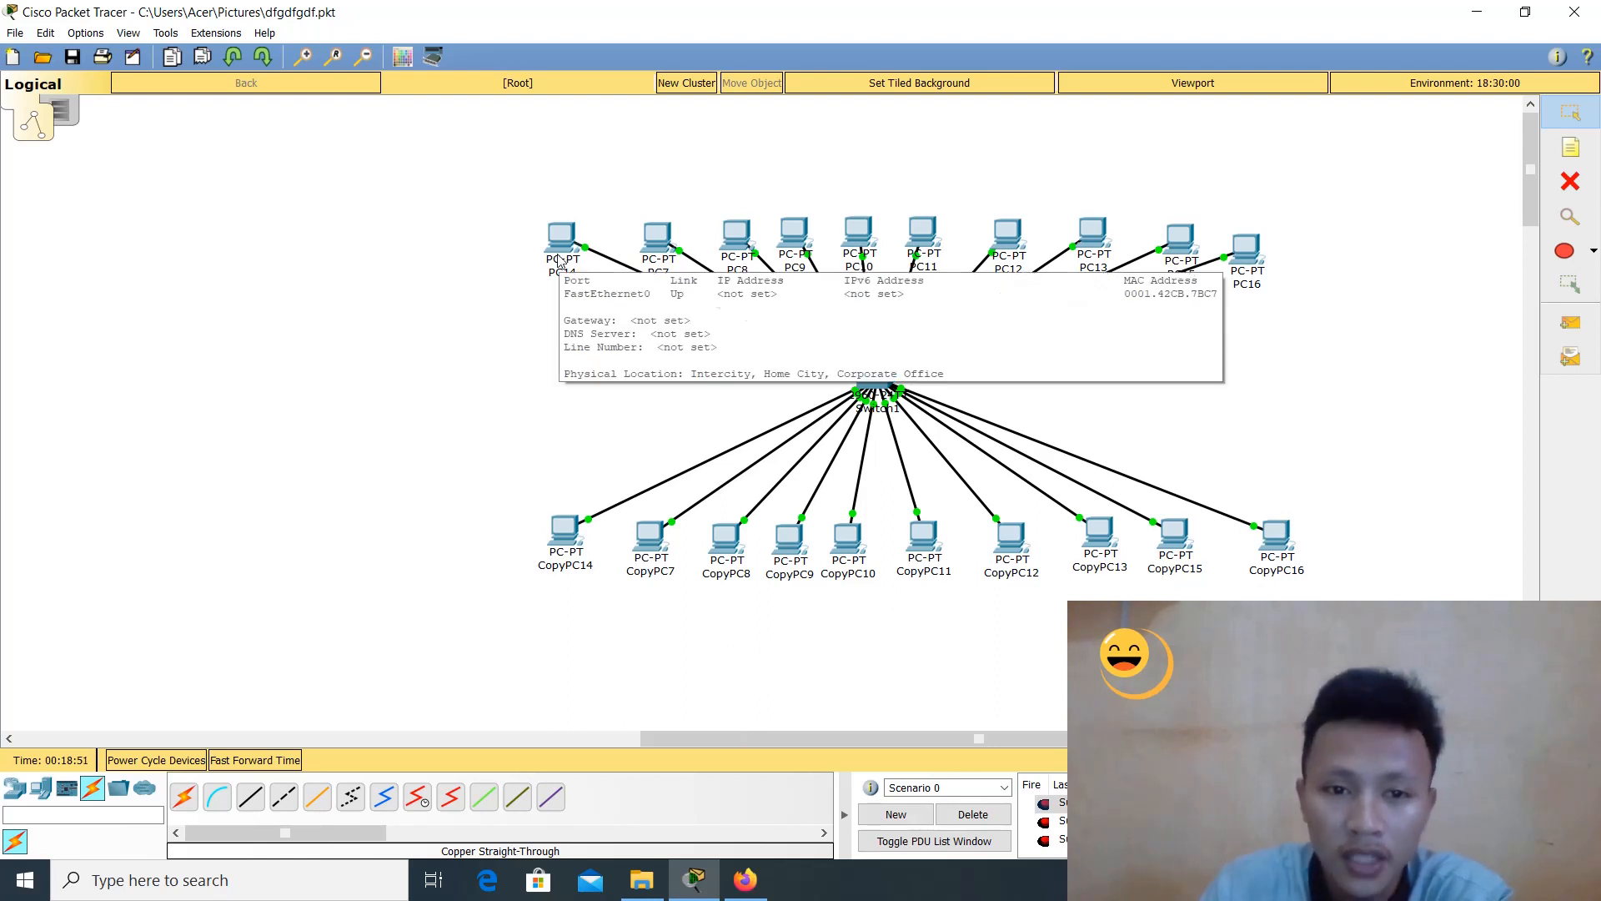
left_click(1275, 537)
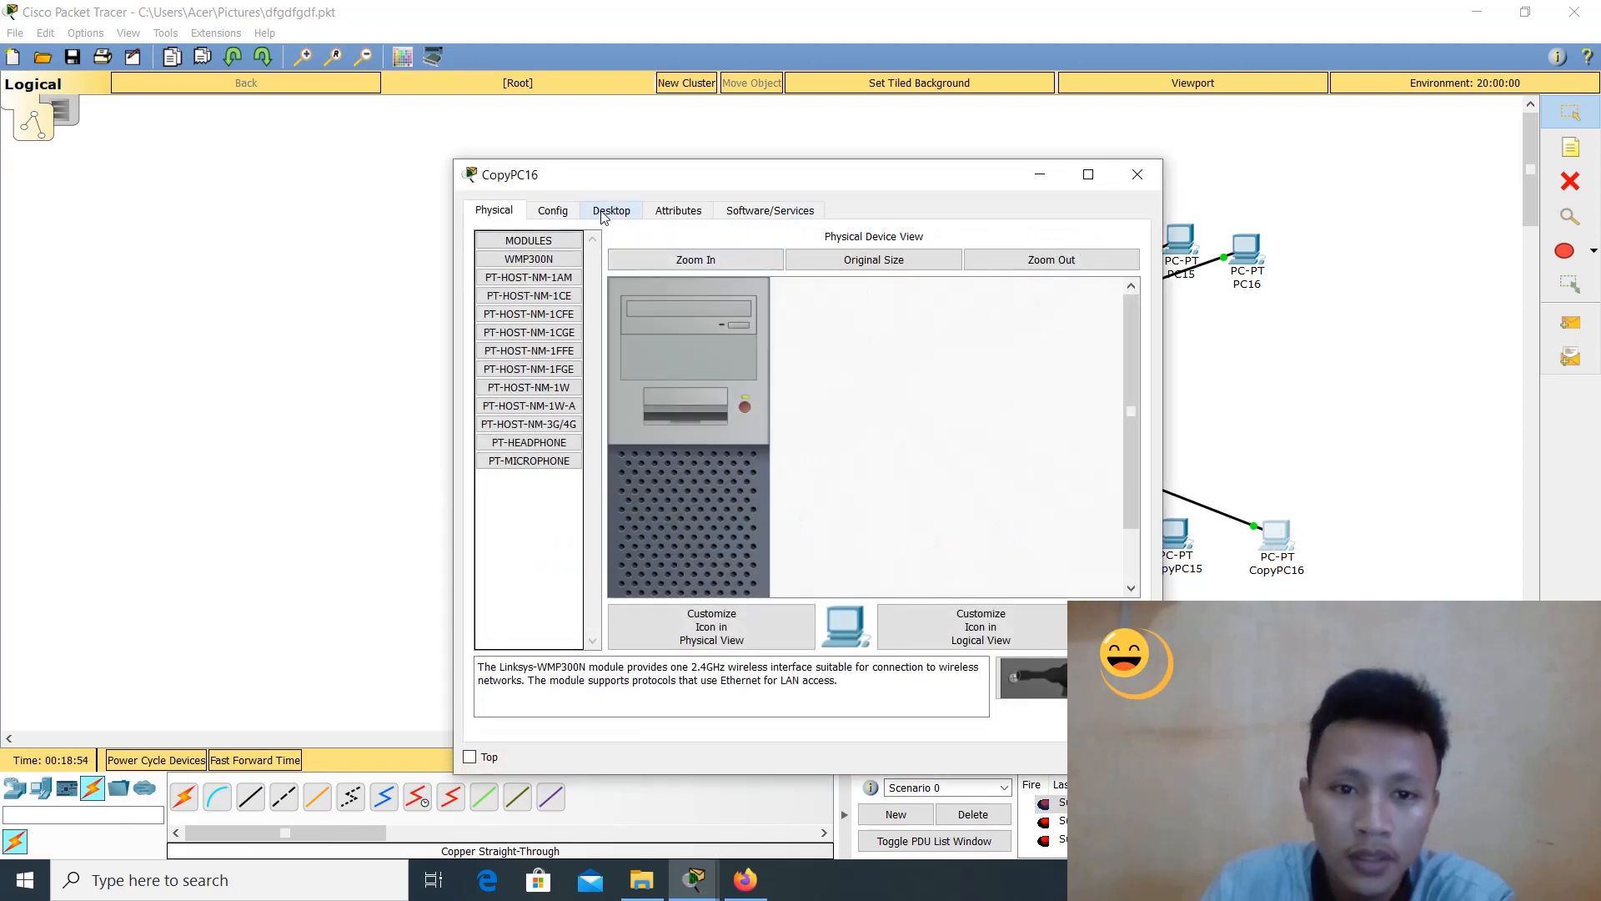
left_click(604, 214)
left_click(569, 268)
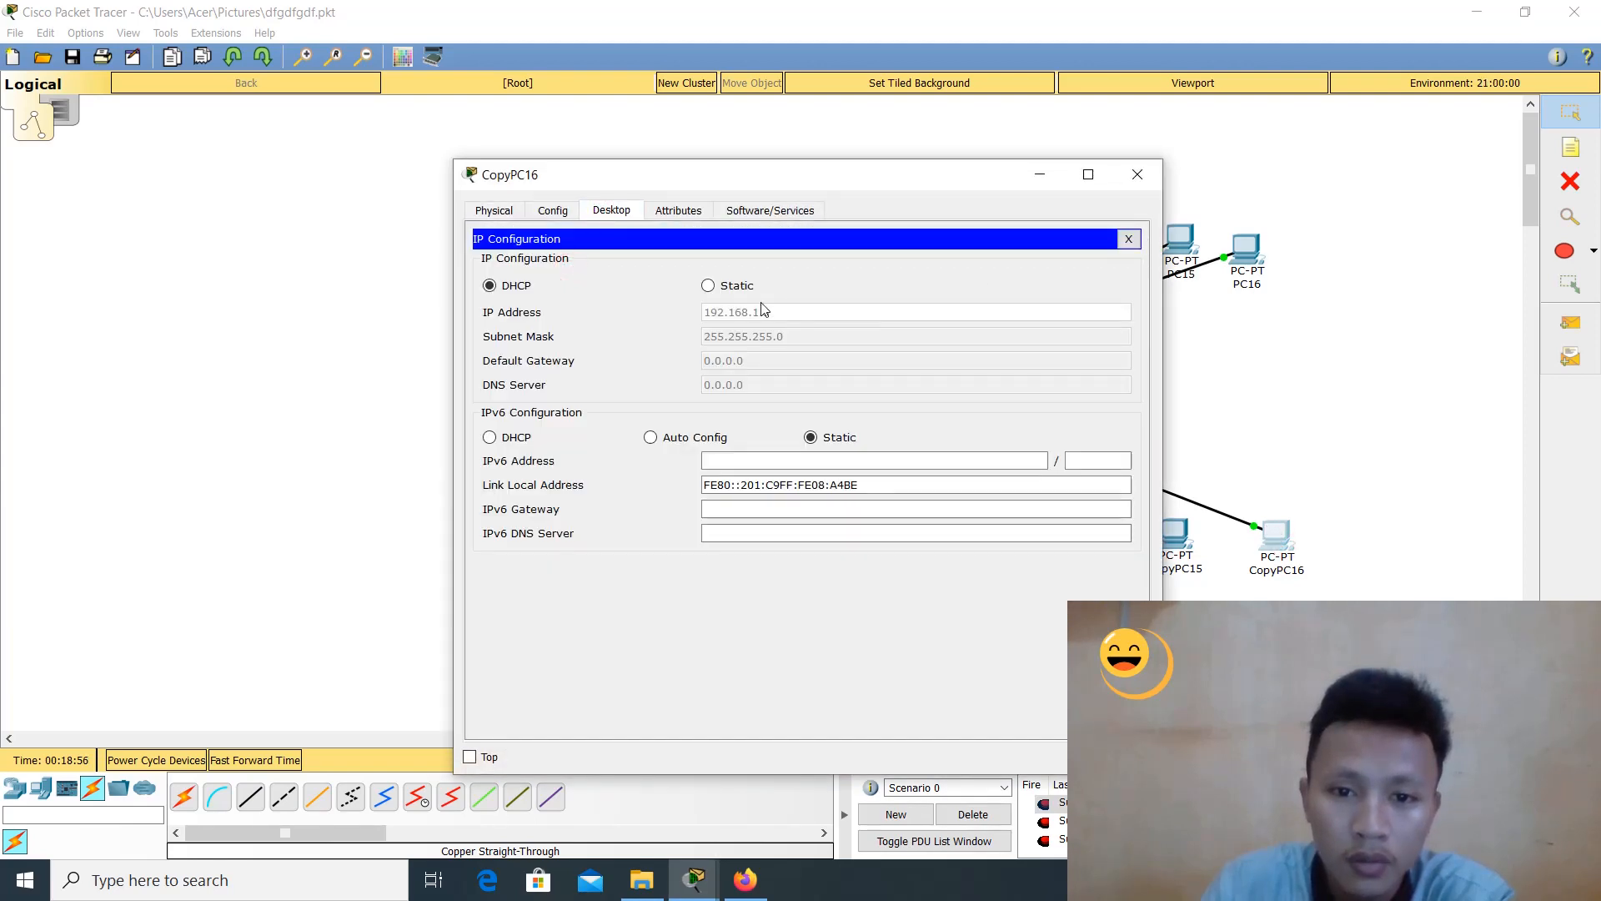
left_click(737, 287)
left_click(782, 311)
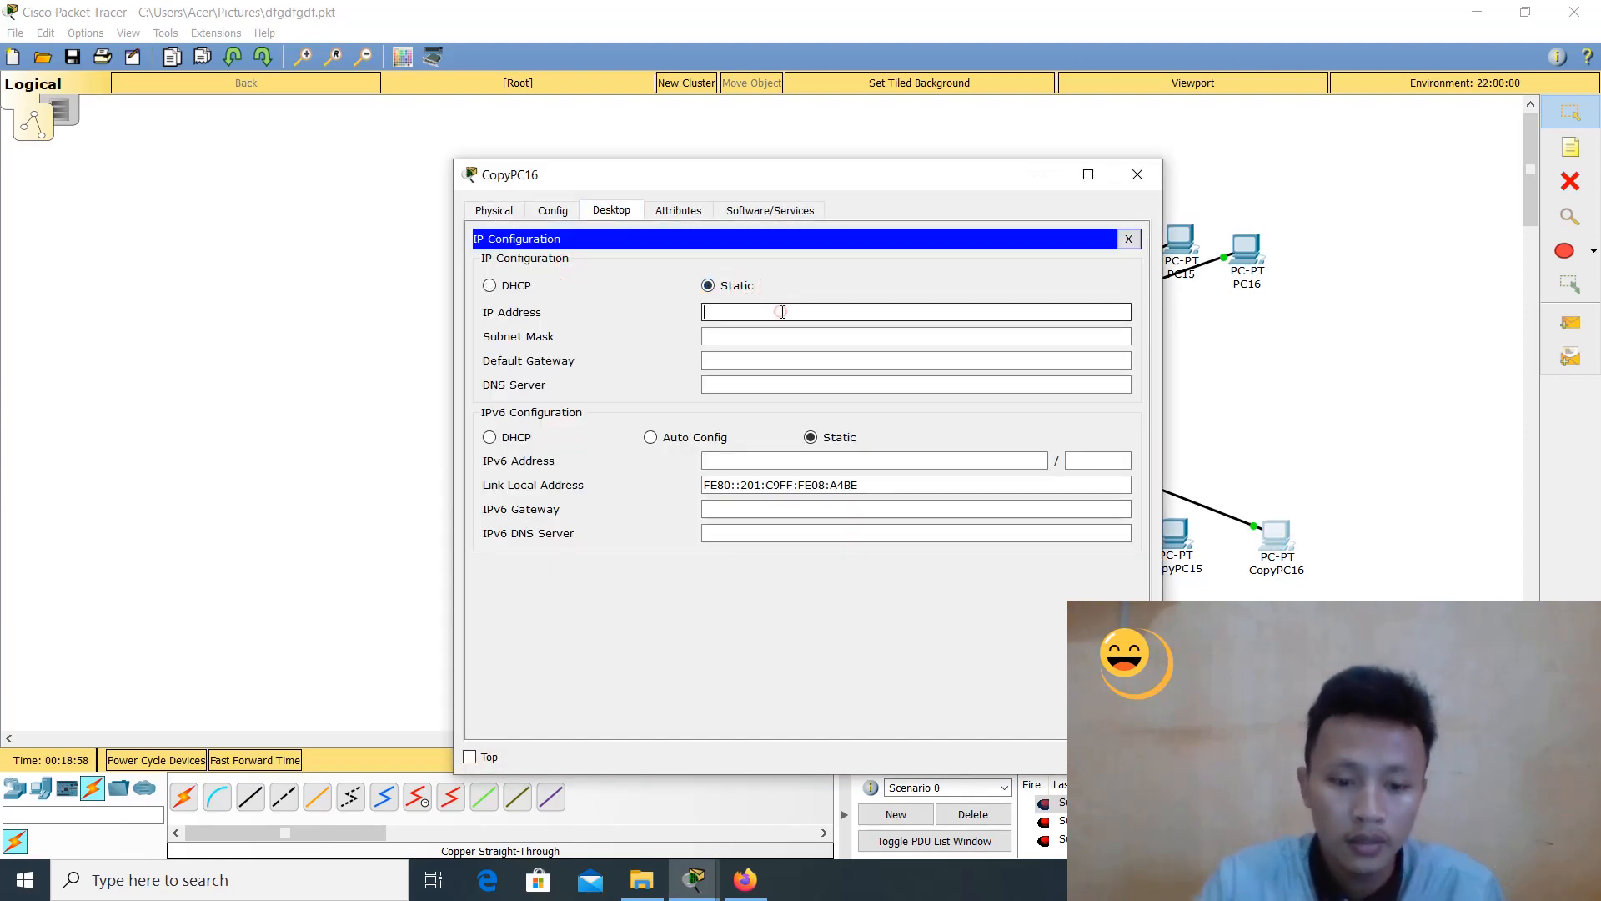
type("192.168.1.3")
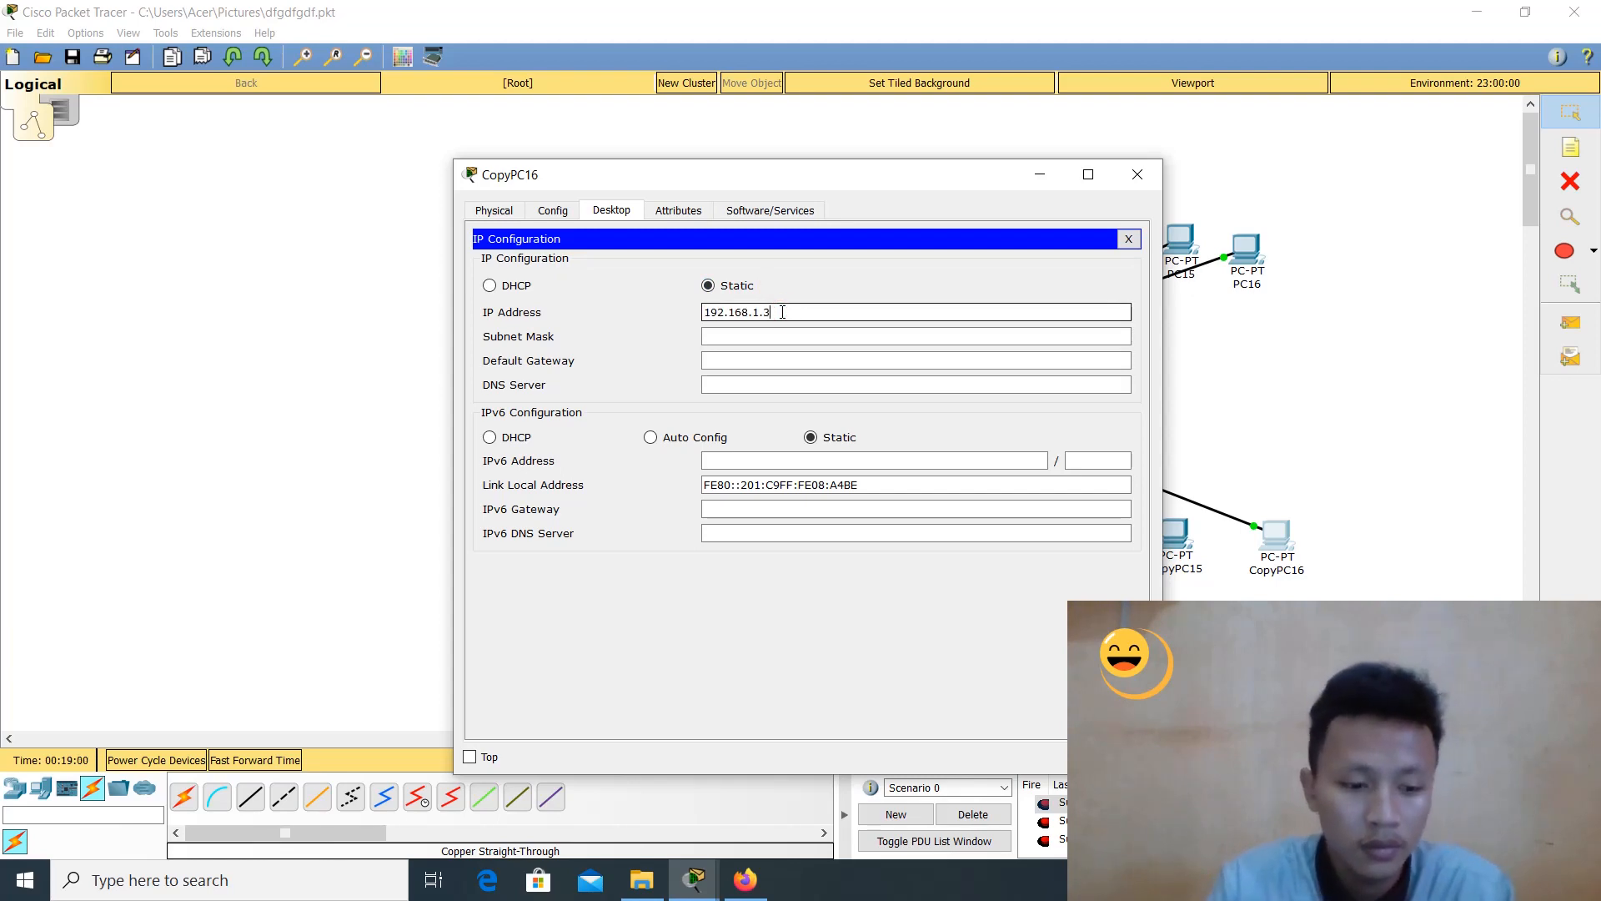
key("Tab")
left_click(1137, 175)
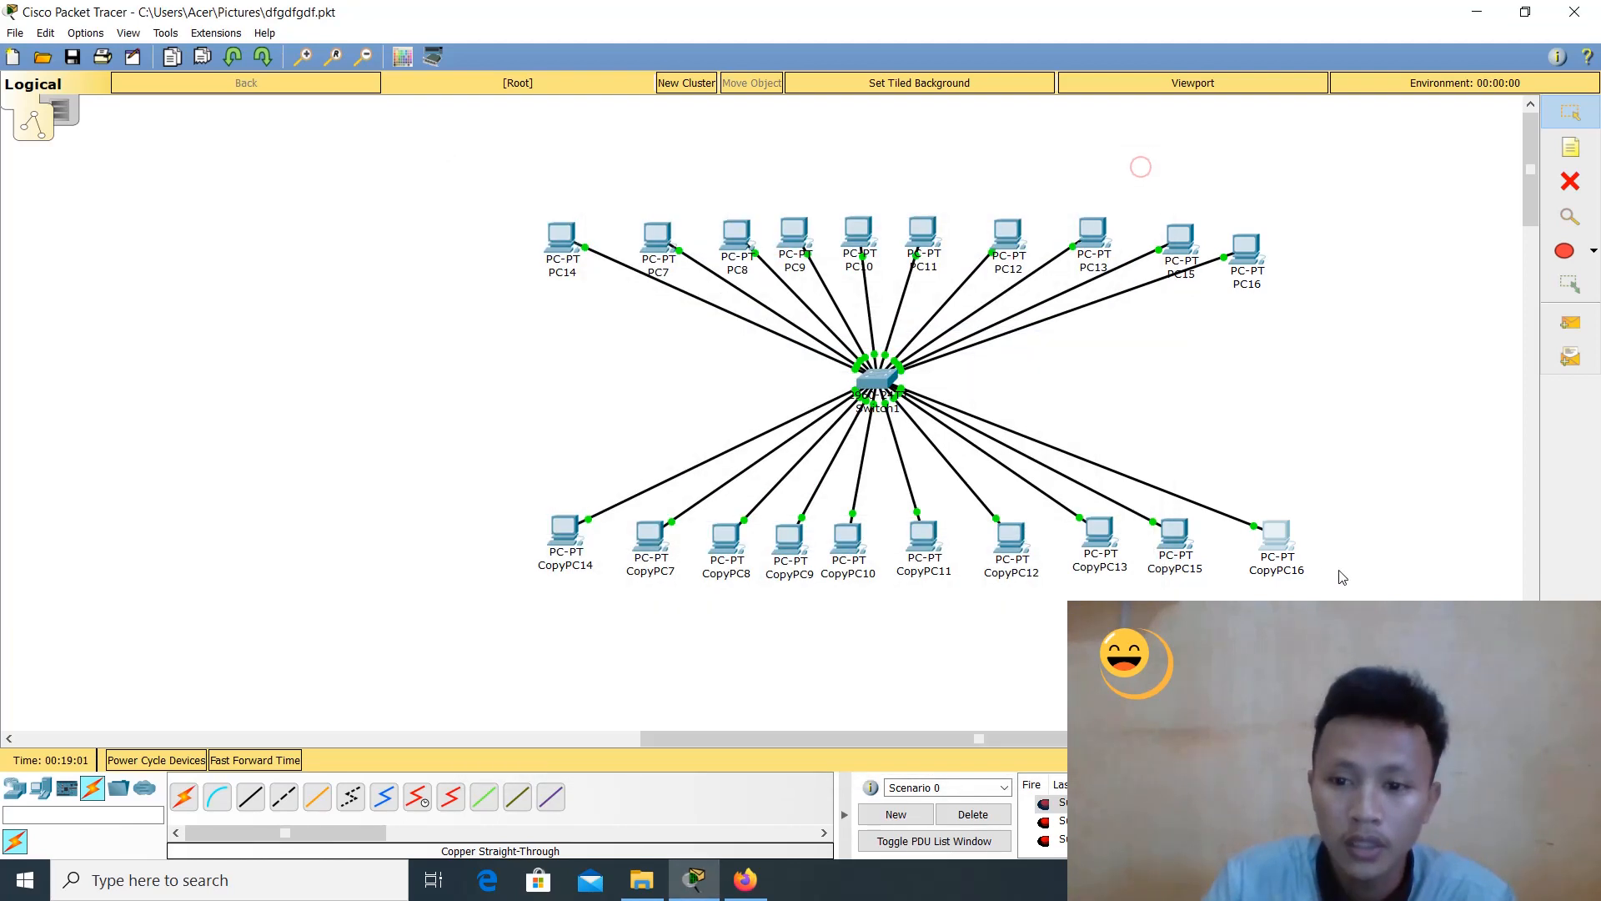
Ping 192.168.1.3 from PC14's Command Prompt and close the PC14 window
left_click(563, 246)
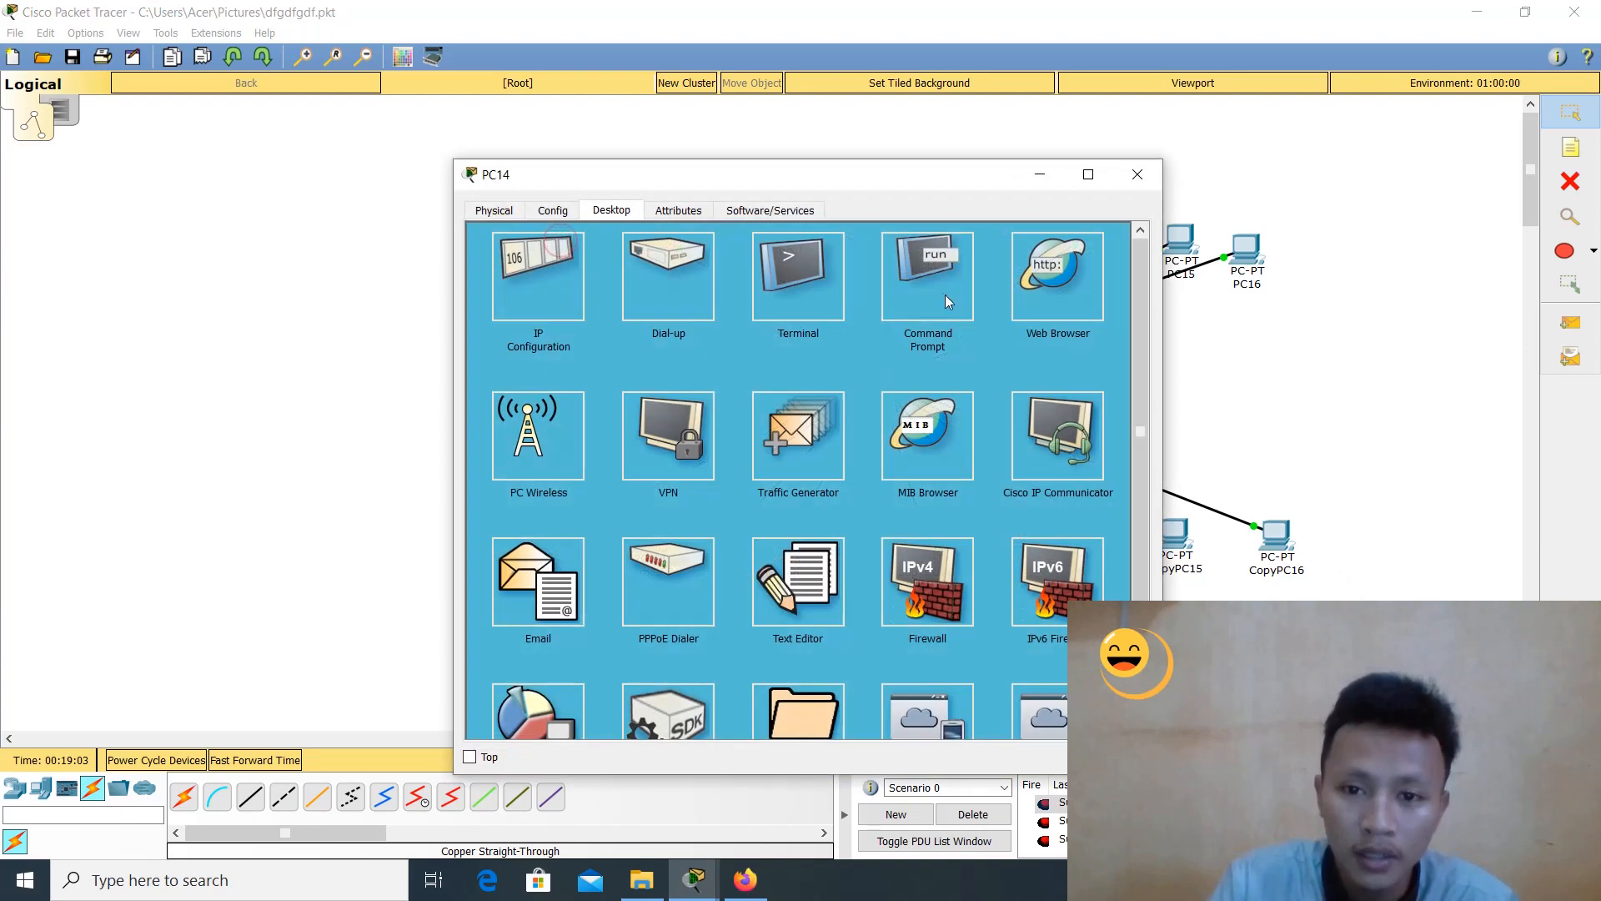
left_click(943, 292)
left_click(847, 337)
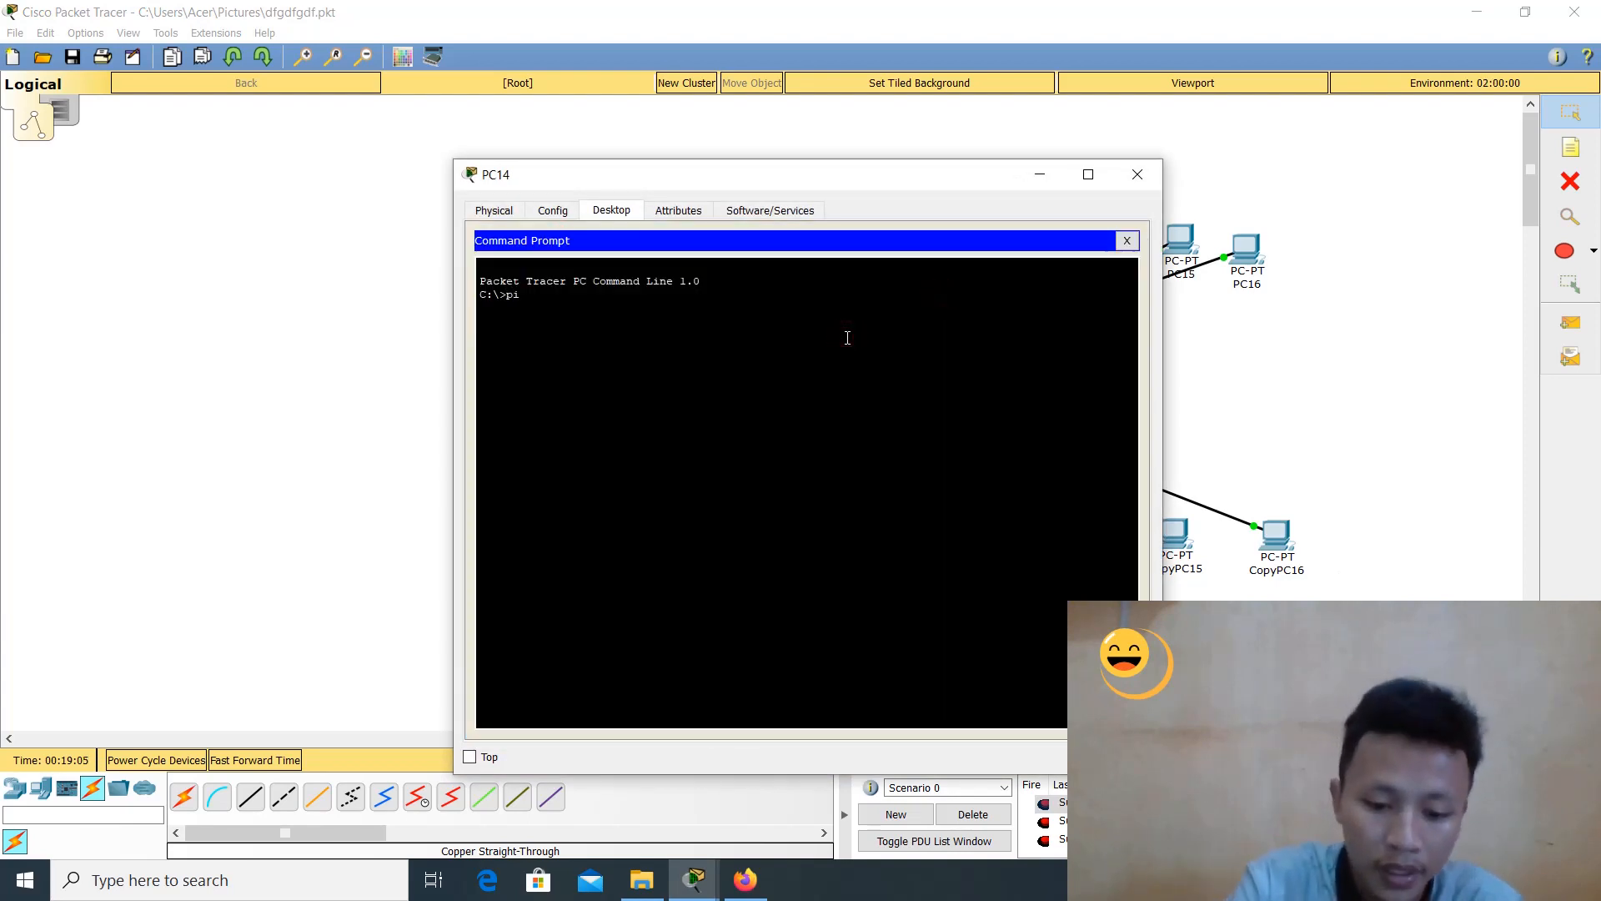
right_click(847, 337)
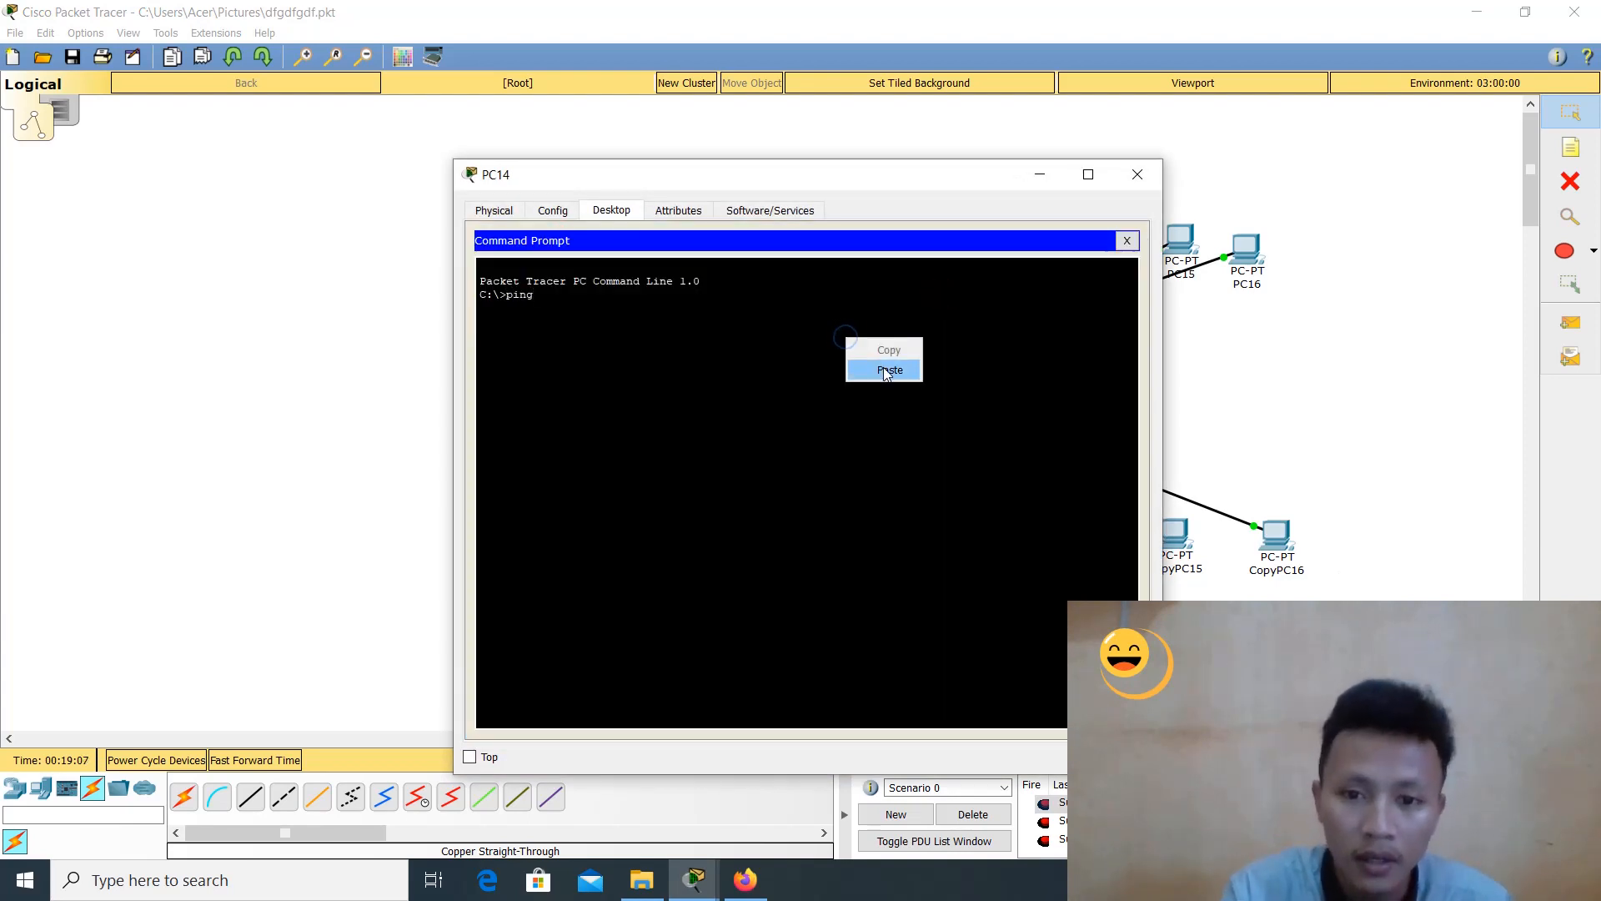
key("BackSpace")
type("3")
key("Return")
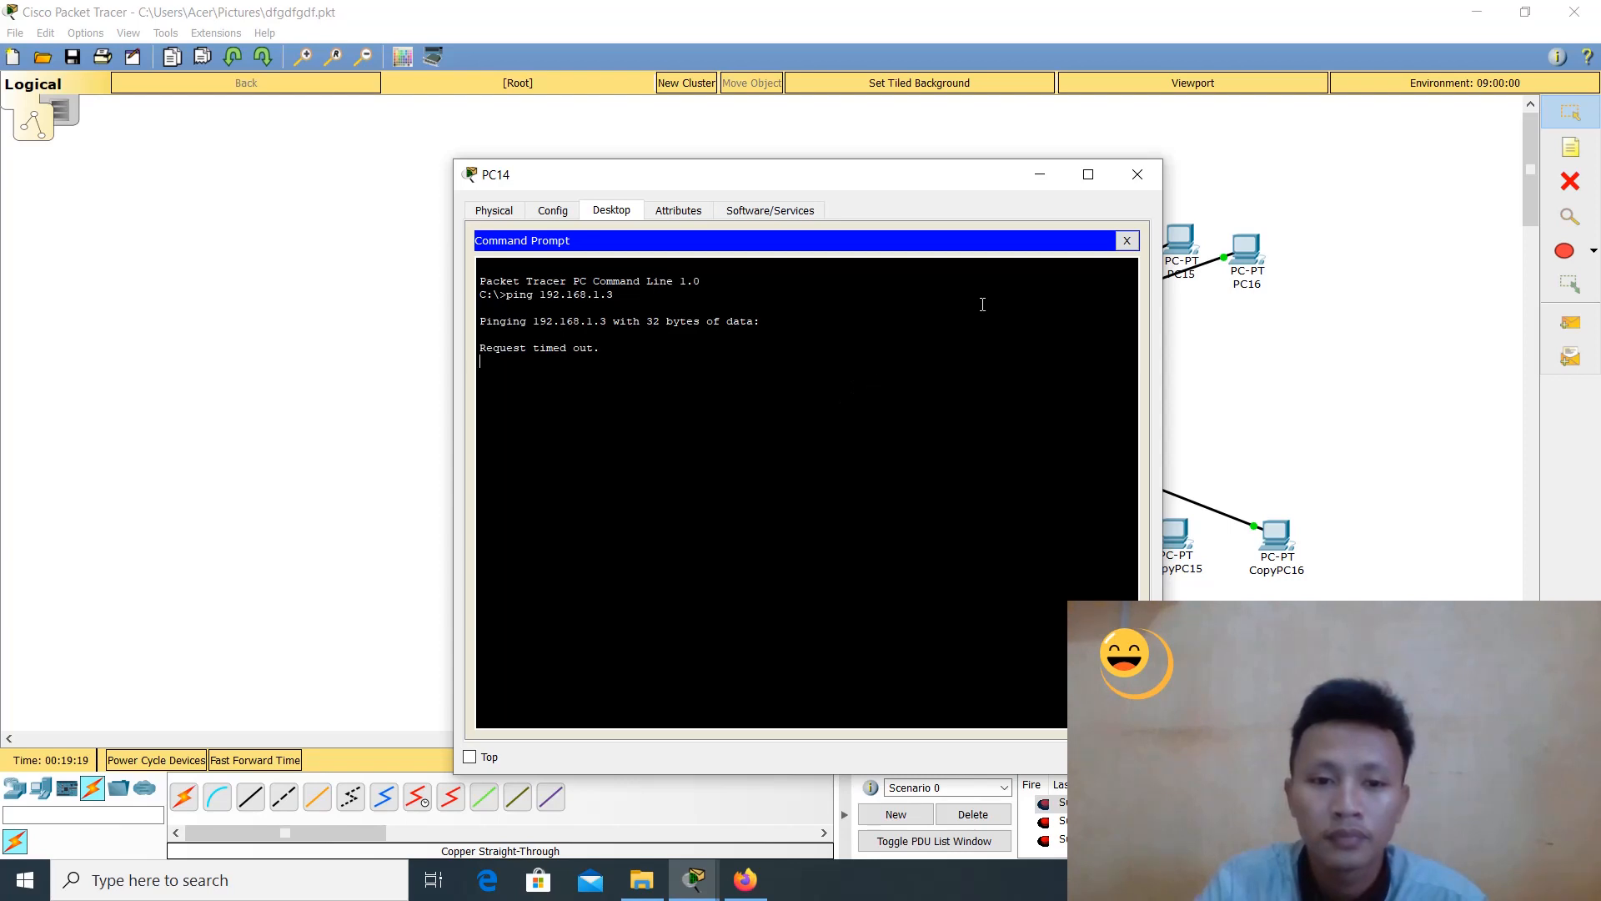
left_click(1138, 175)
Give PC14 the static IP address 192.168.1.23 with subnet mask 255.255.255.0 and close its settings
left_click(564, 235)
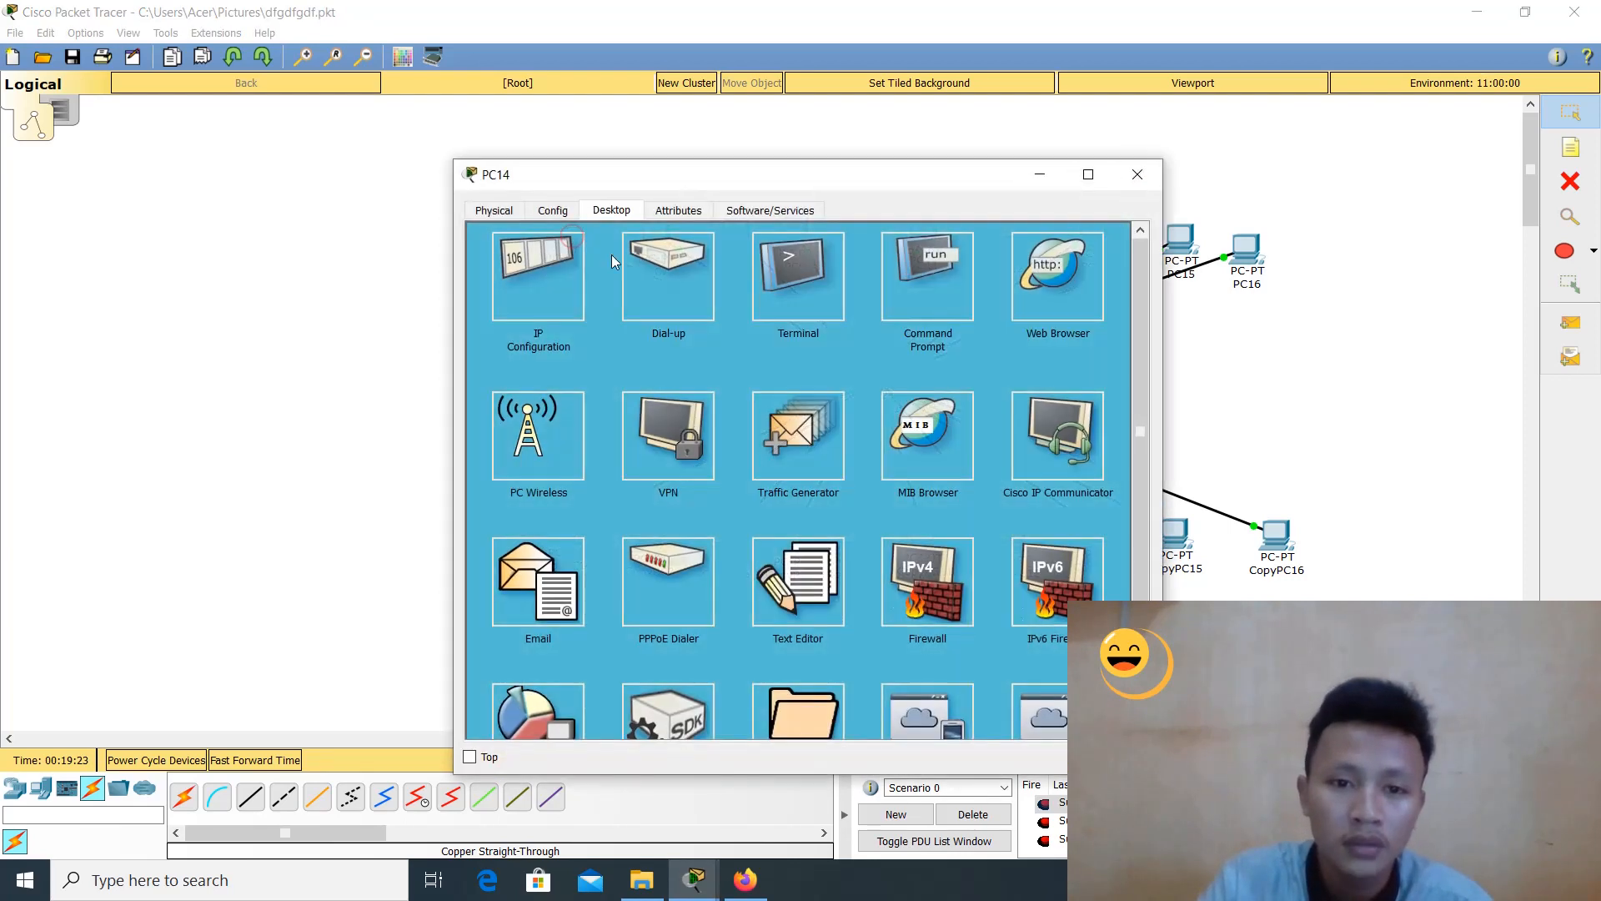
left_click(573, 269)
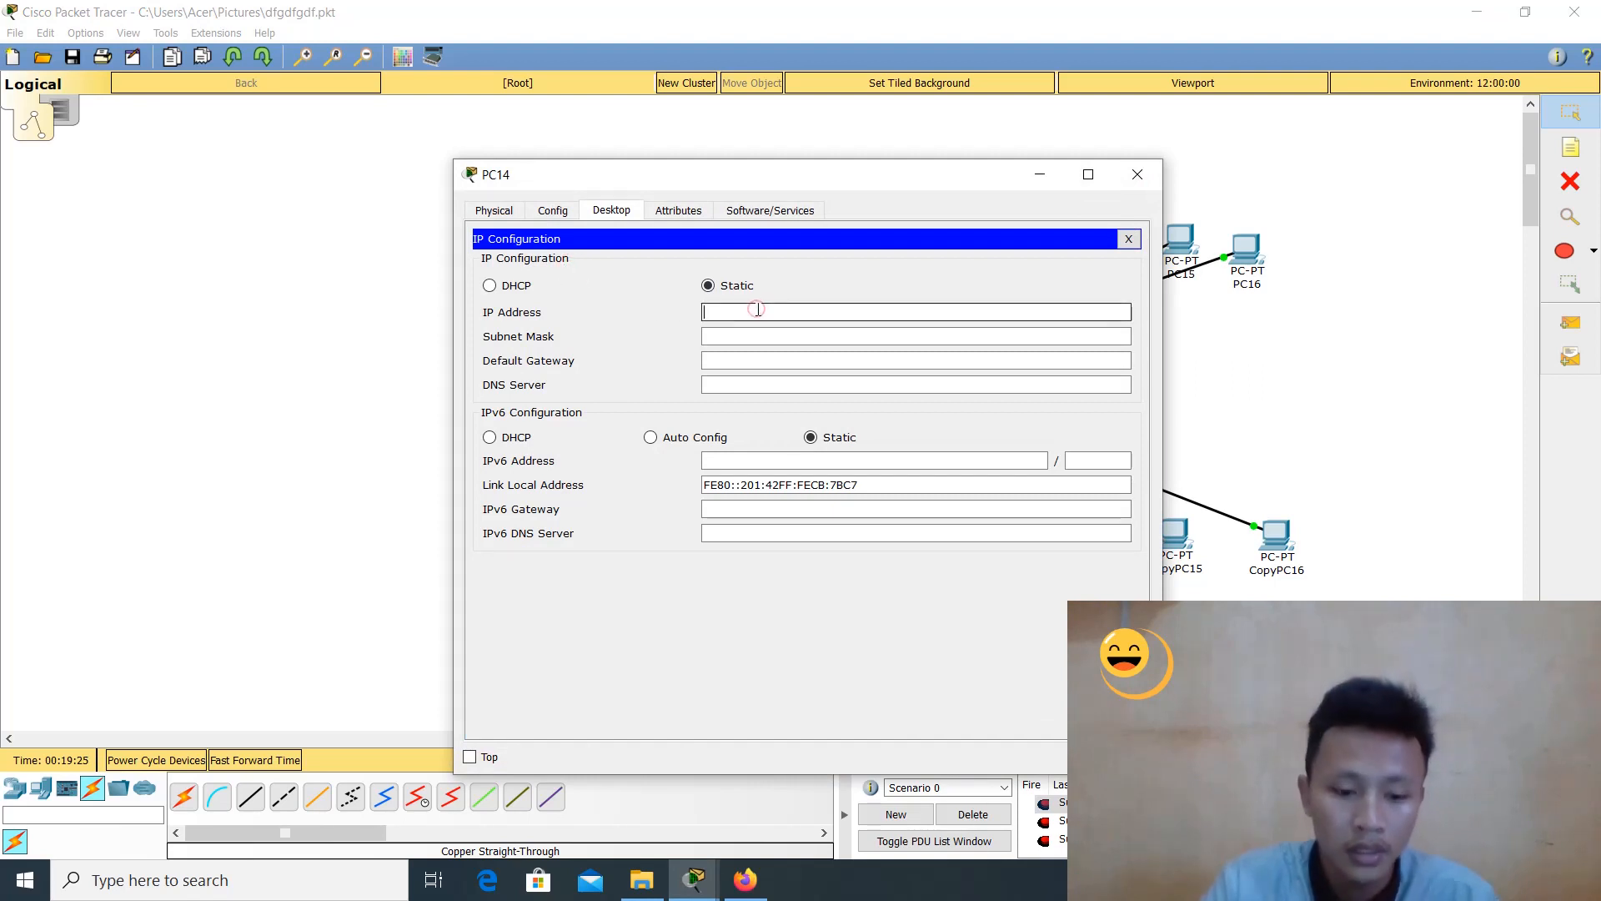
type("192.168.1.1")
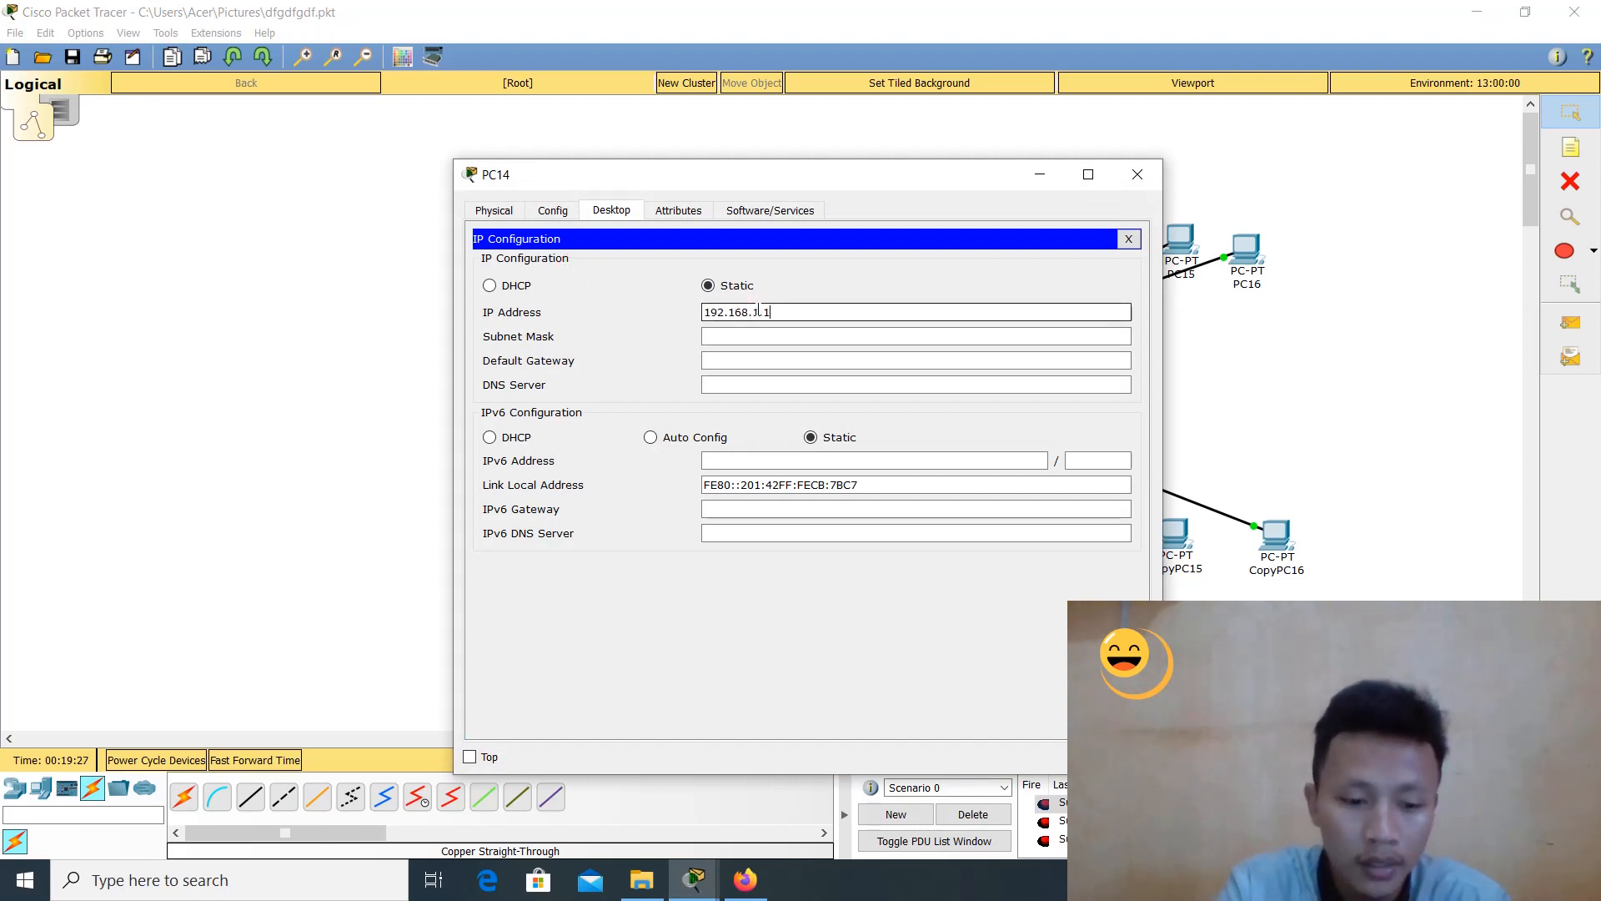
key("Tab")
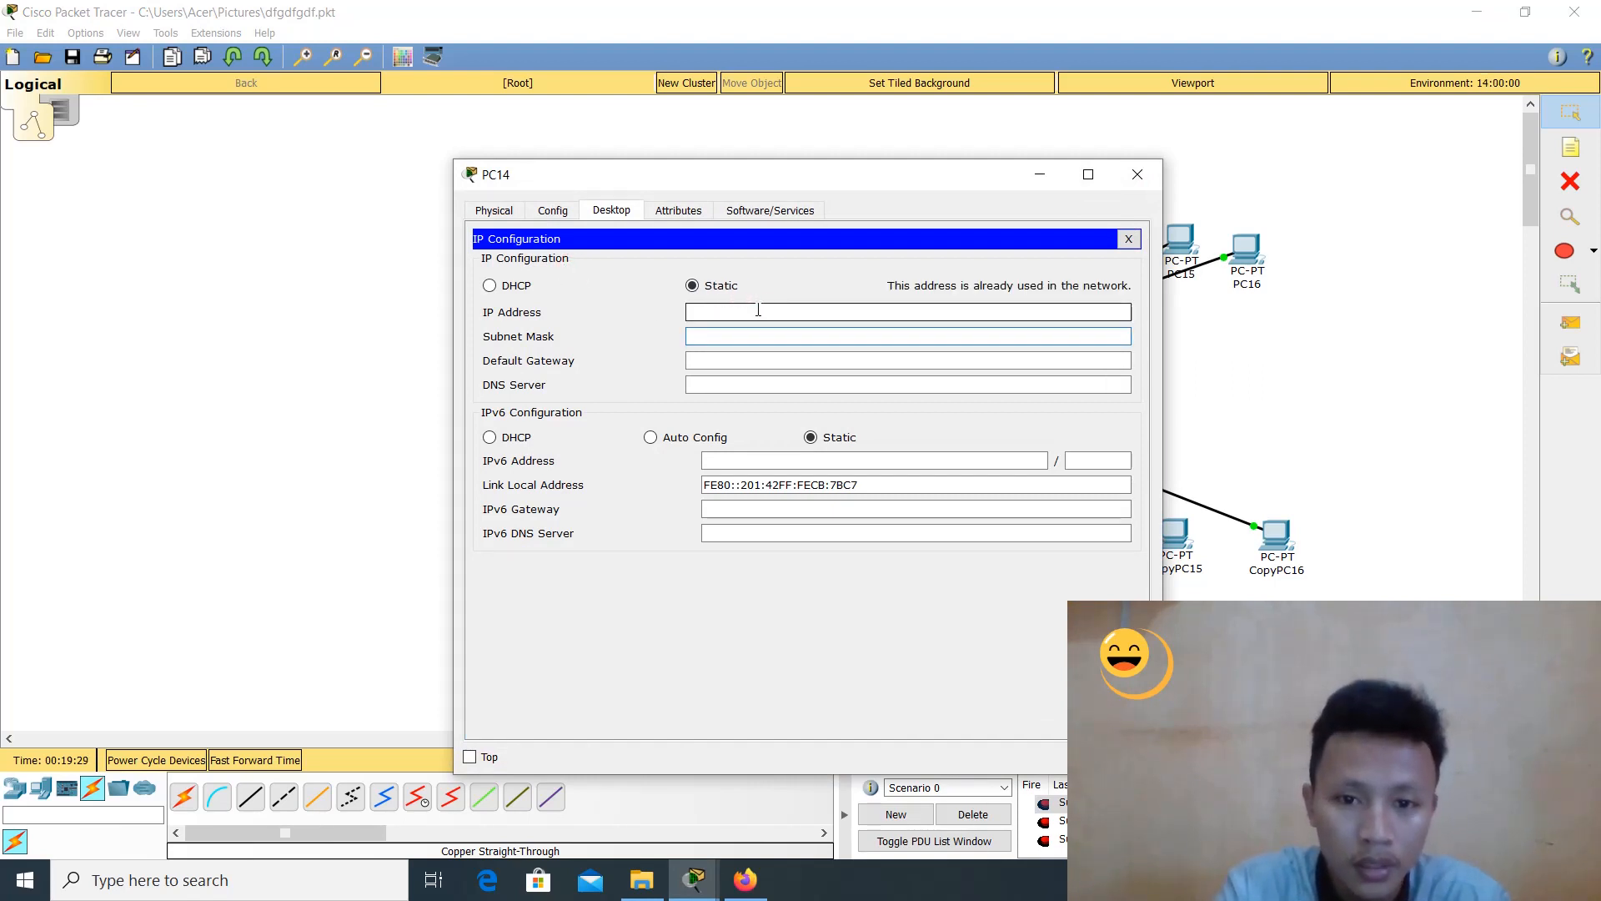
left_click(758, 310)
type("192.168.1.1")
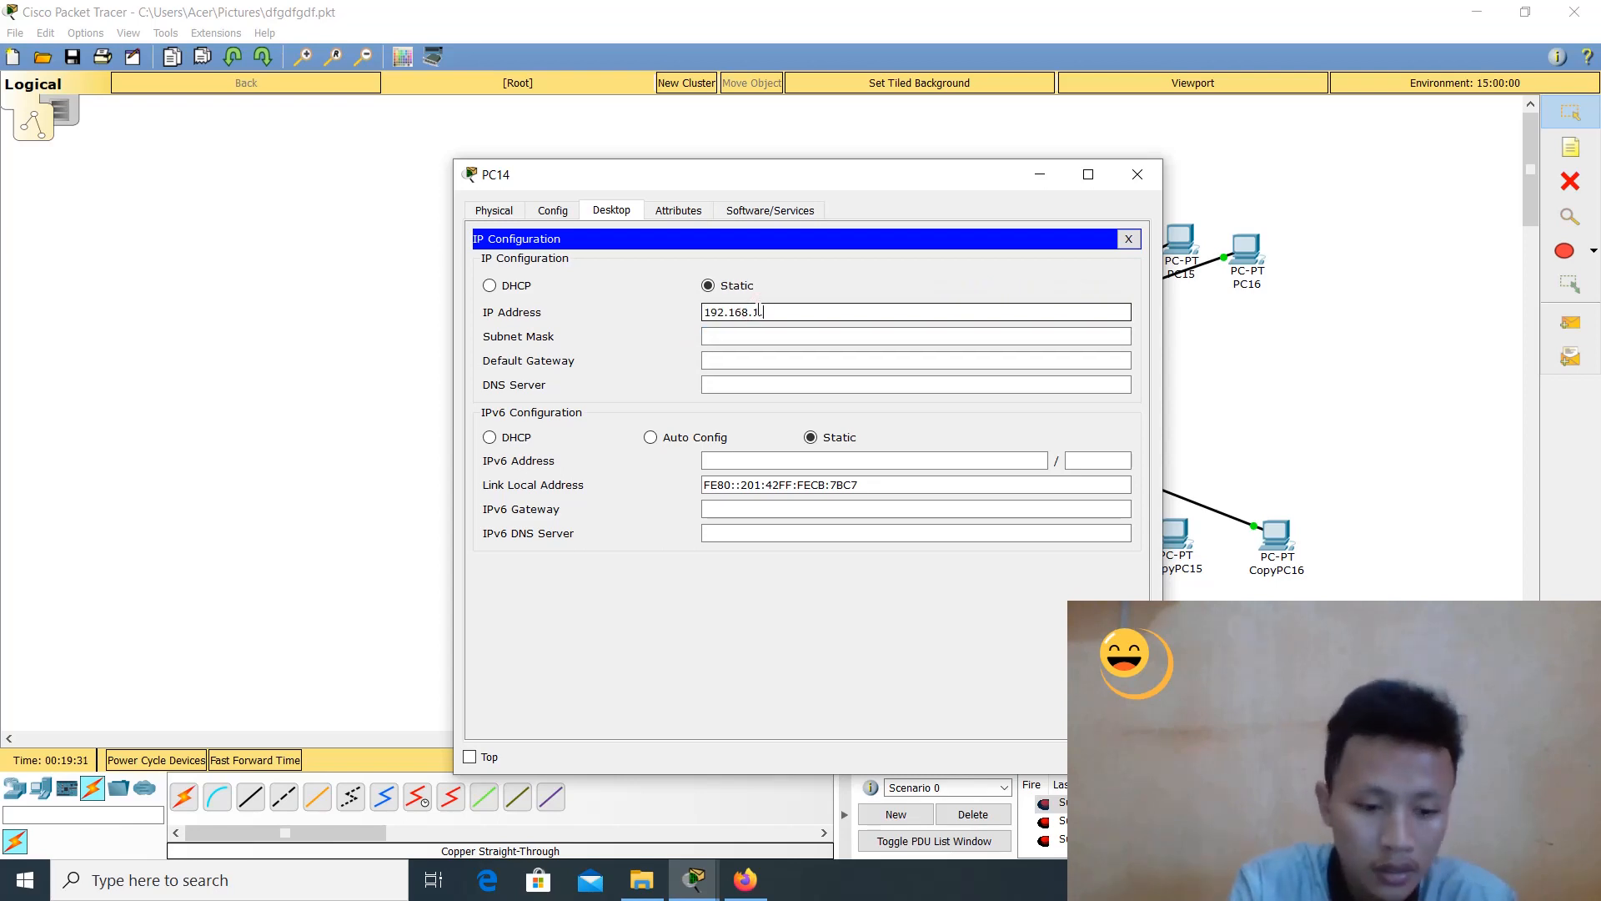
key("Tab")
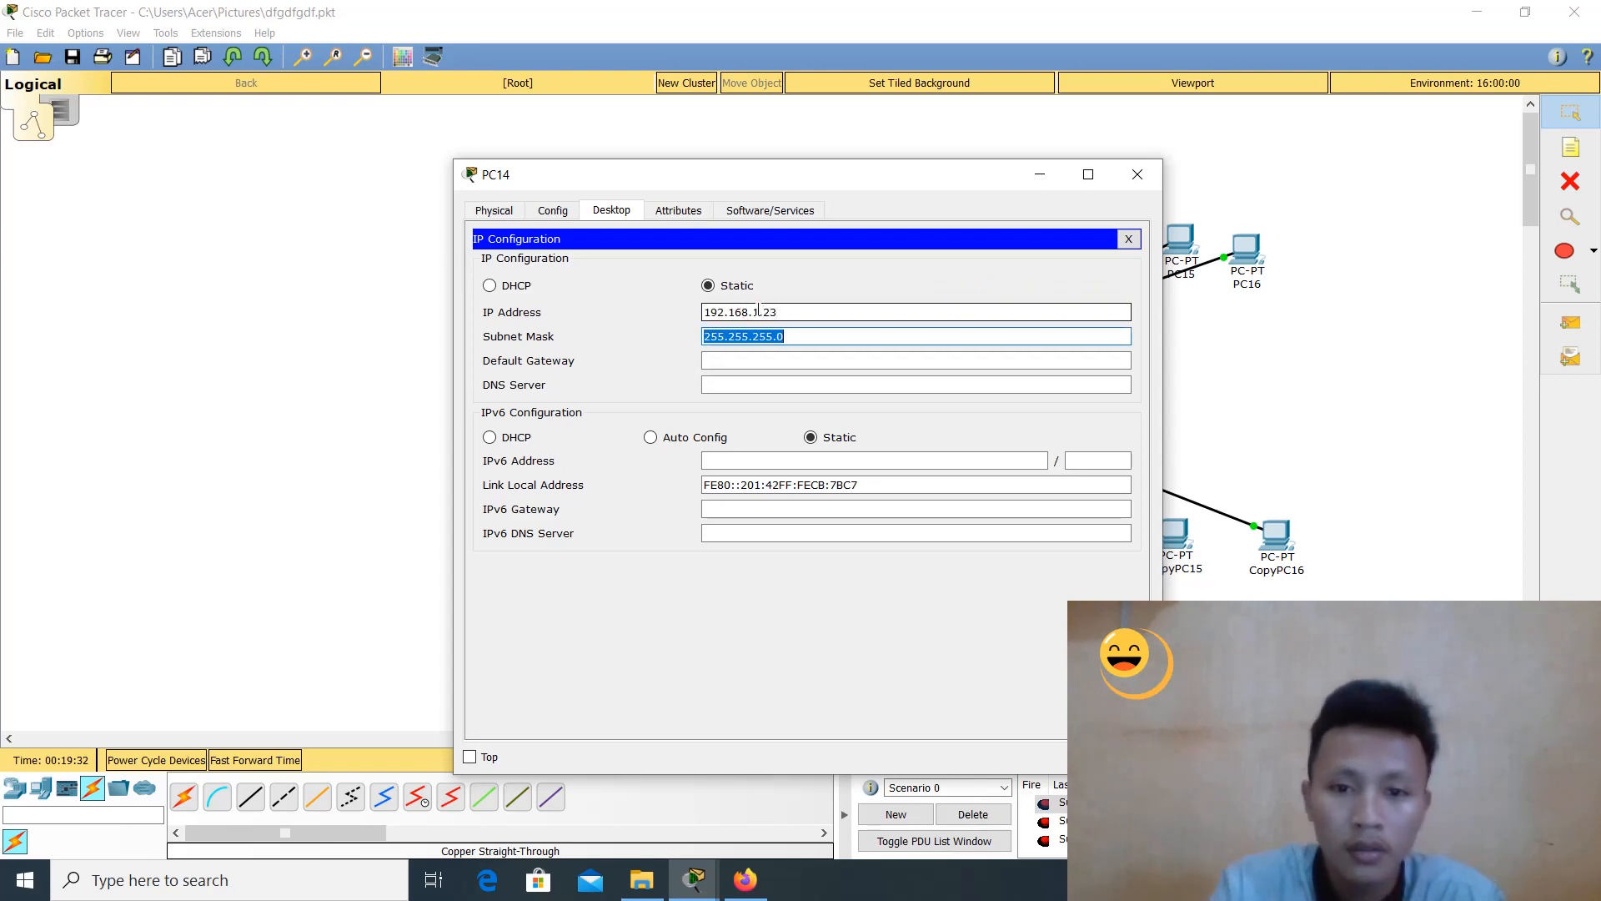
left_click(1154, 173)
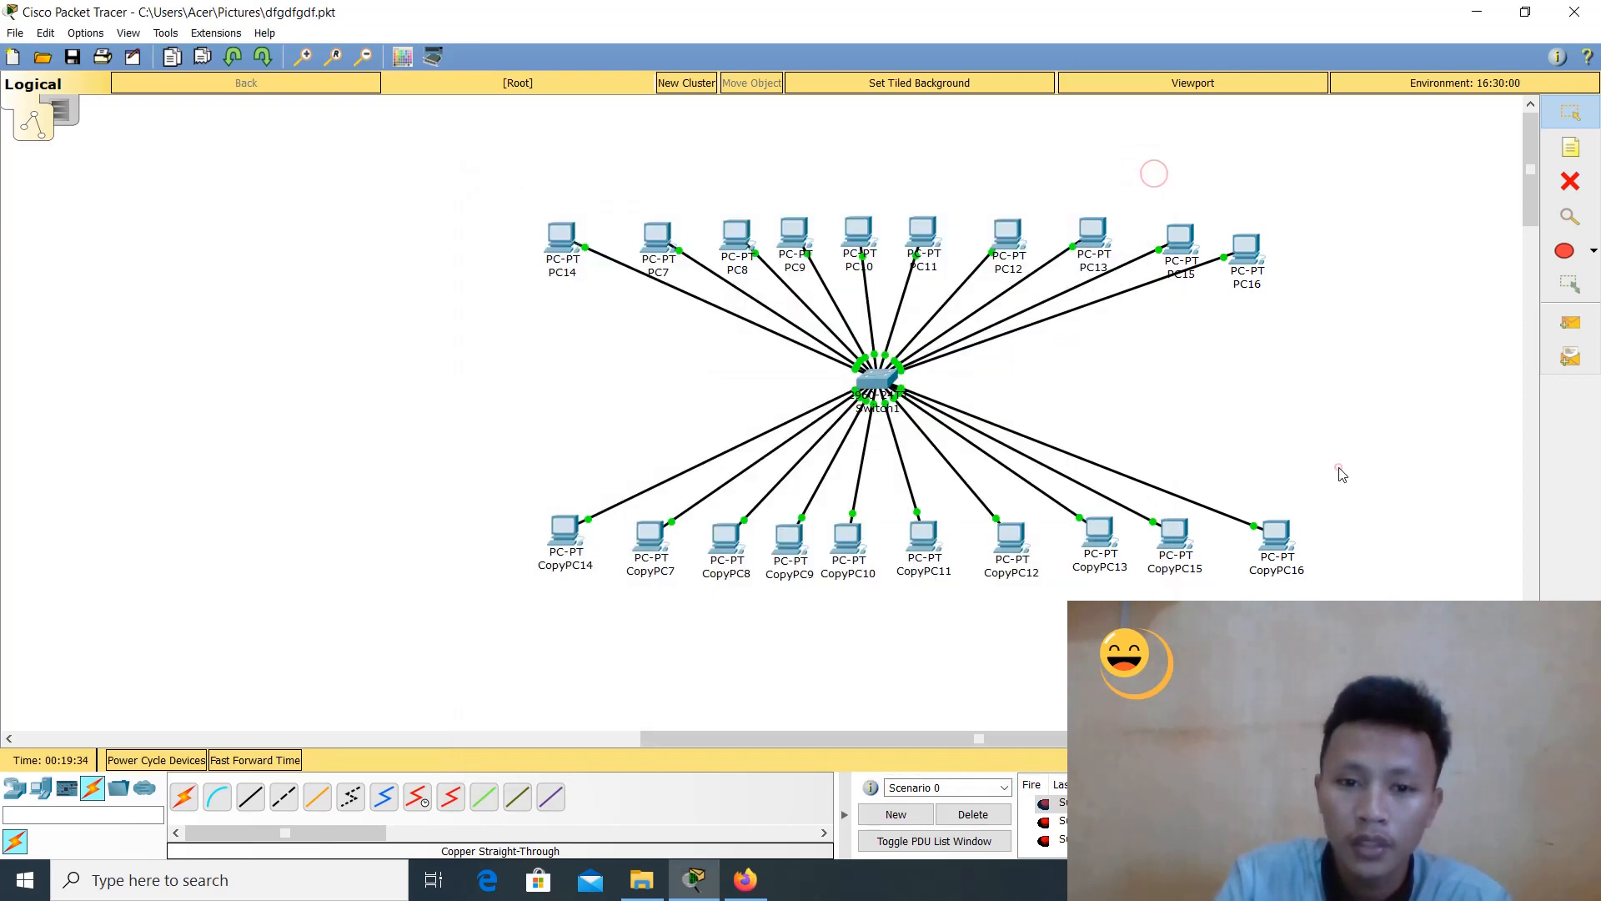
Repeat the ping to 192.168.1.3 from PC14's Command Prompt, review the replies and close the window
left_click(562, 238)
left_click(918, 275)
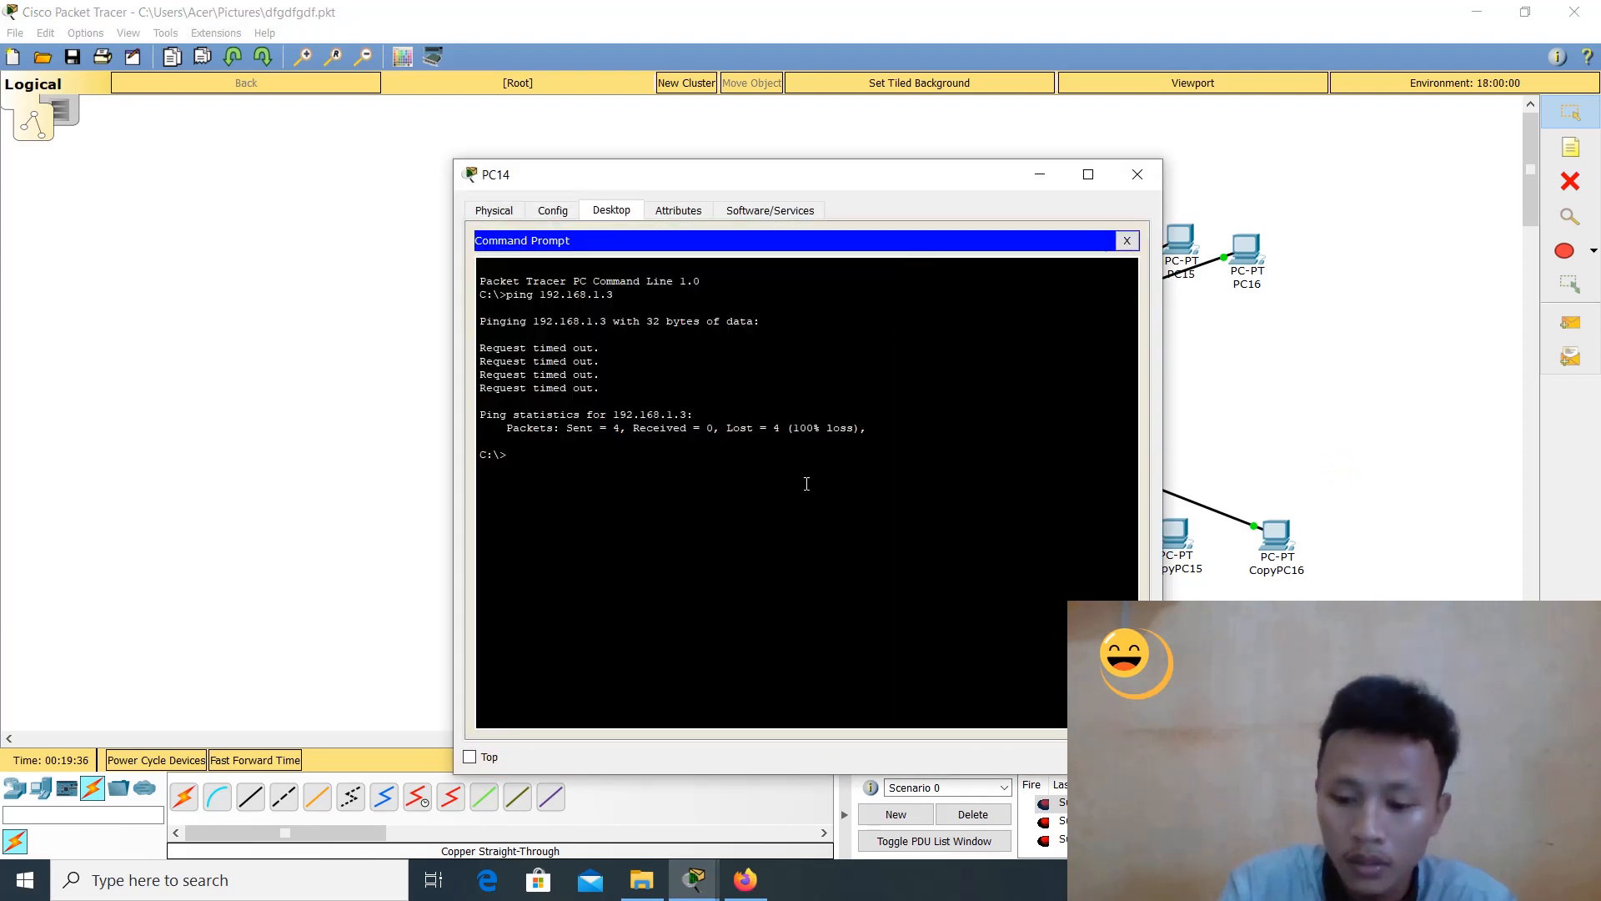
key("Up")
key("Return")
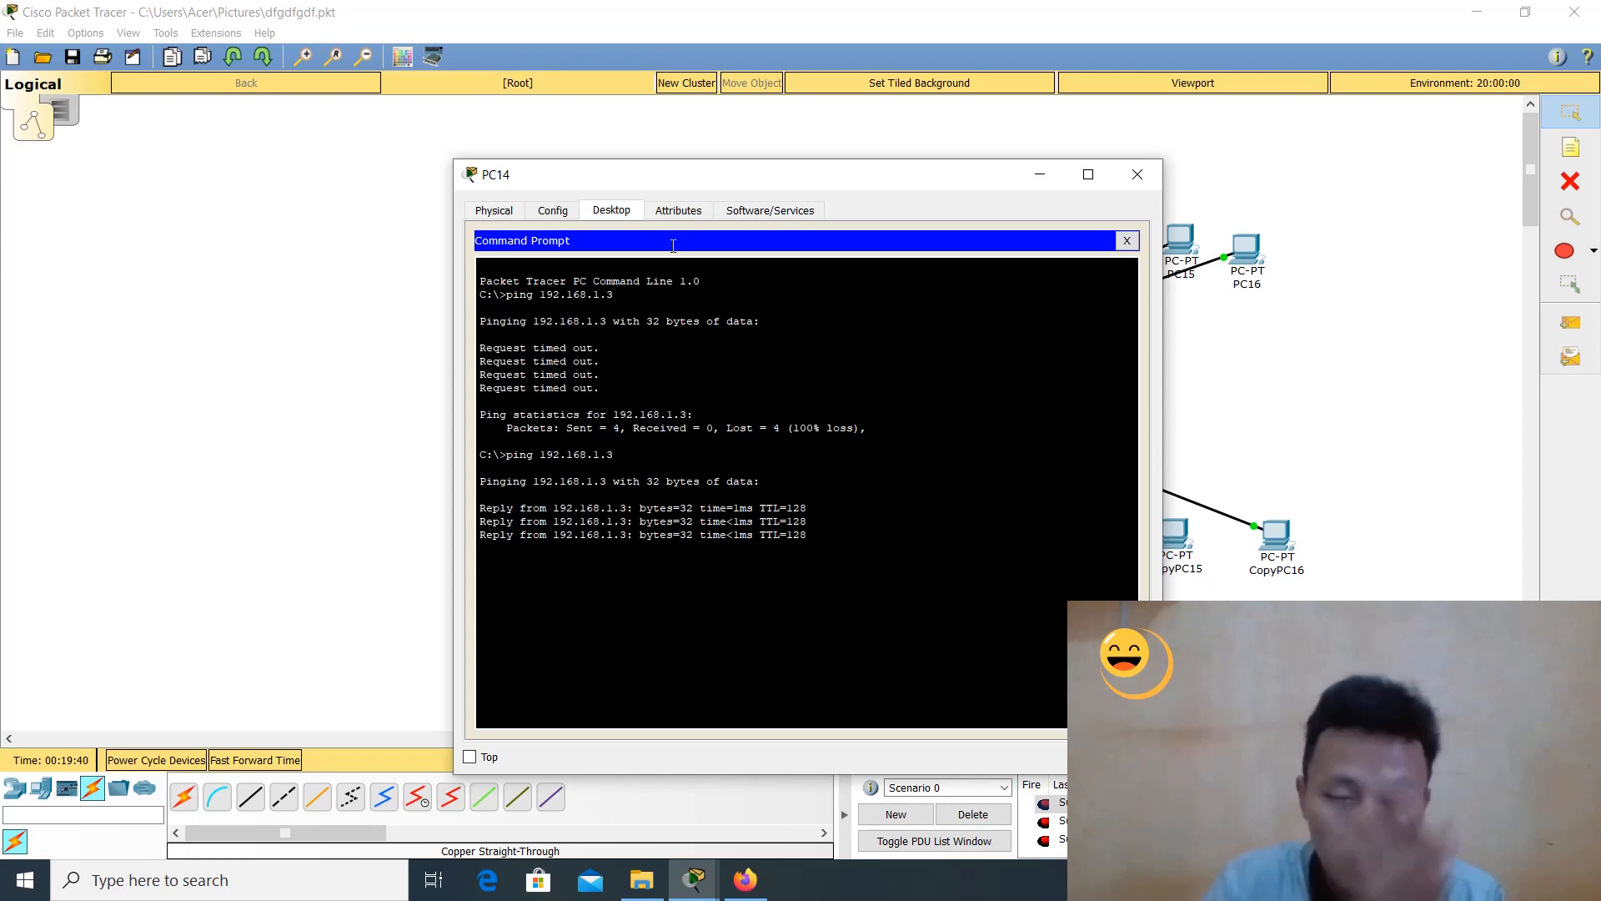
mouse_move(762, 177)
left_mouse_down()
mouse_move(801, 205)
mouse_move(784, 195)
left_mouse_up()
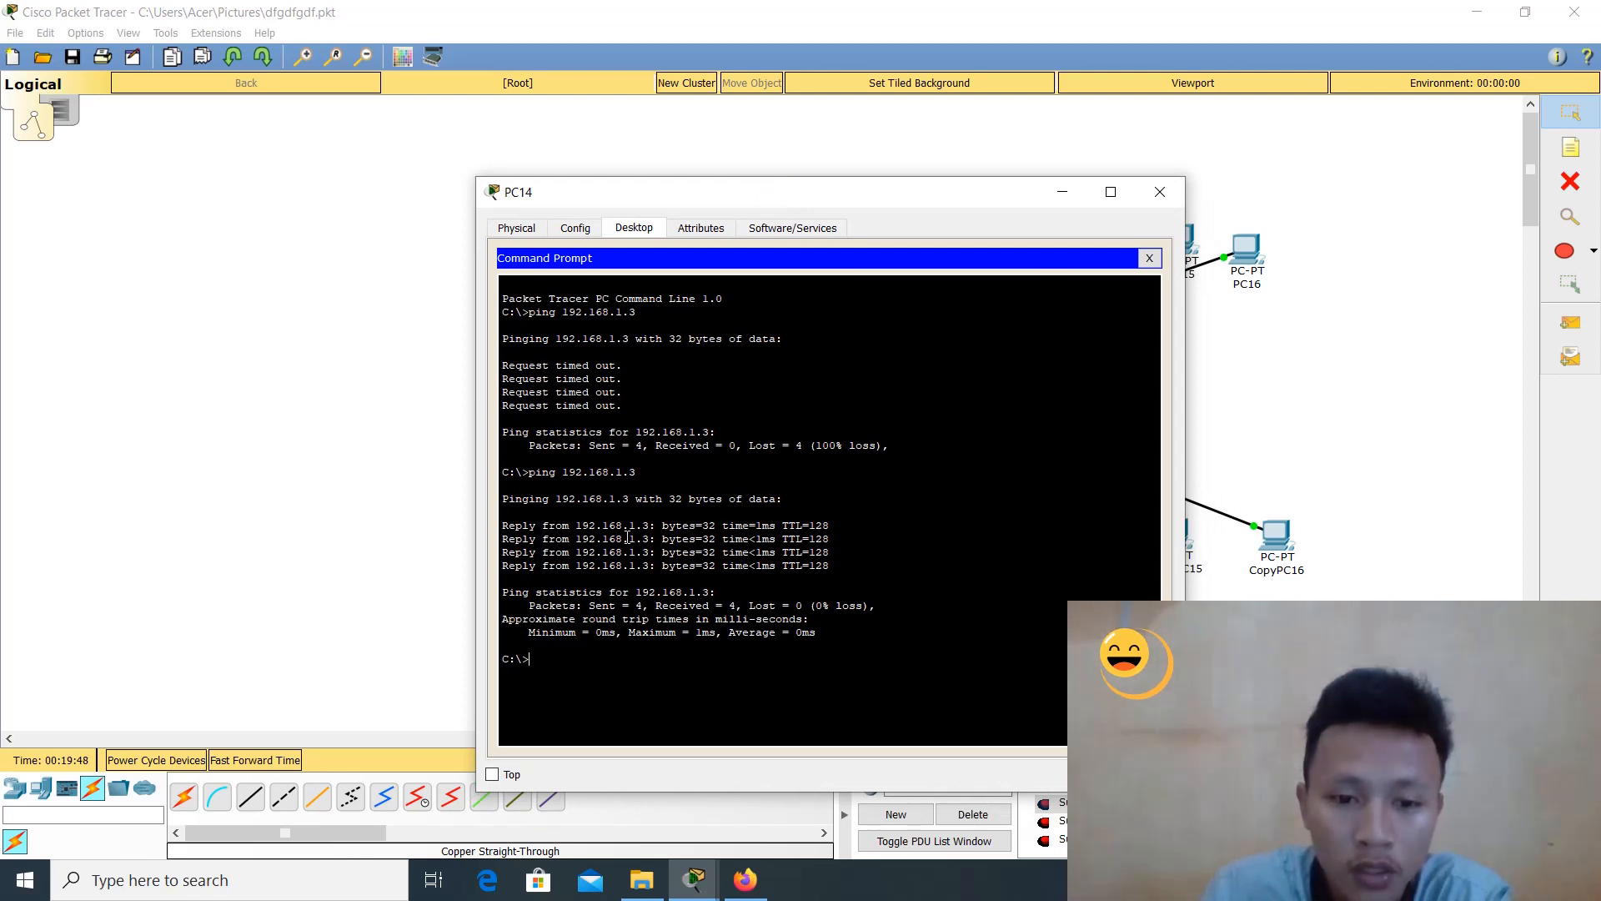
left_click(1159, 193)
Review the network of two linked PCs and the five-PC network on Switch0
left_click_drag(915, 735, 158, 532)
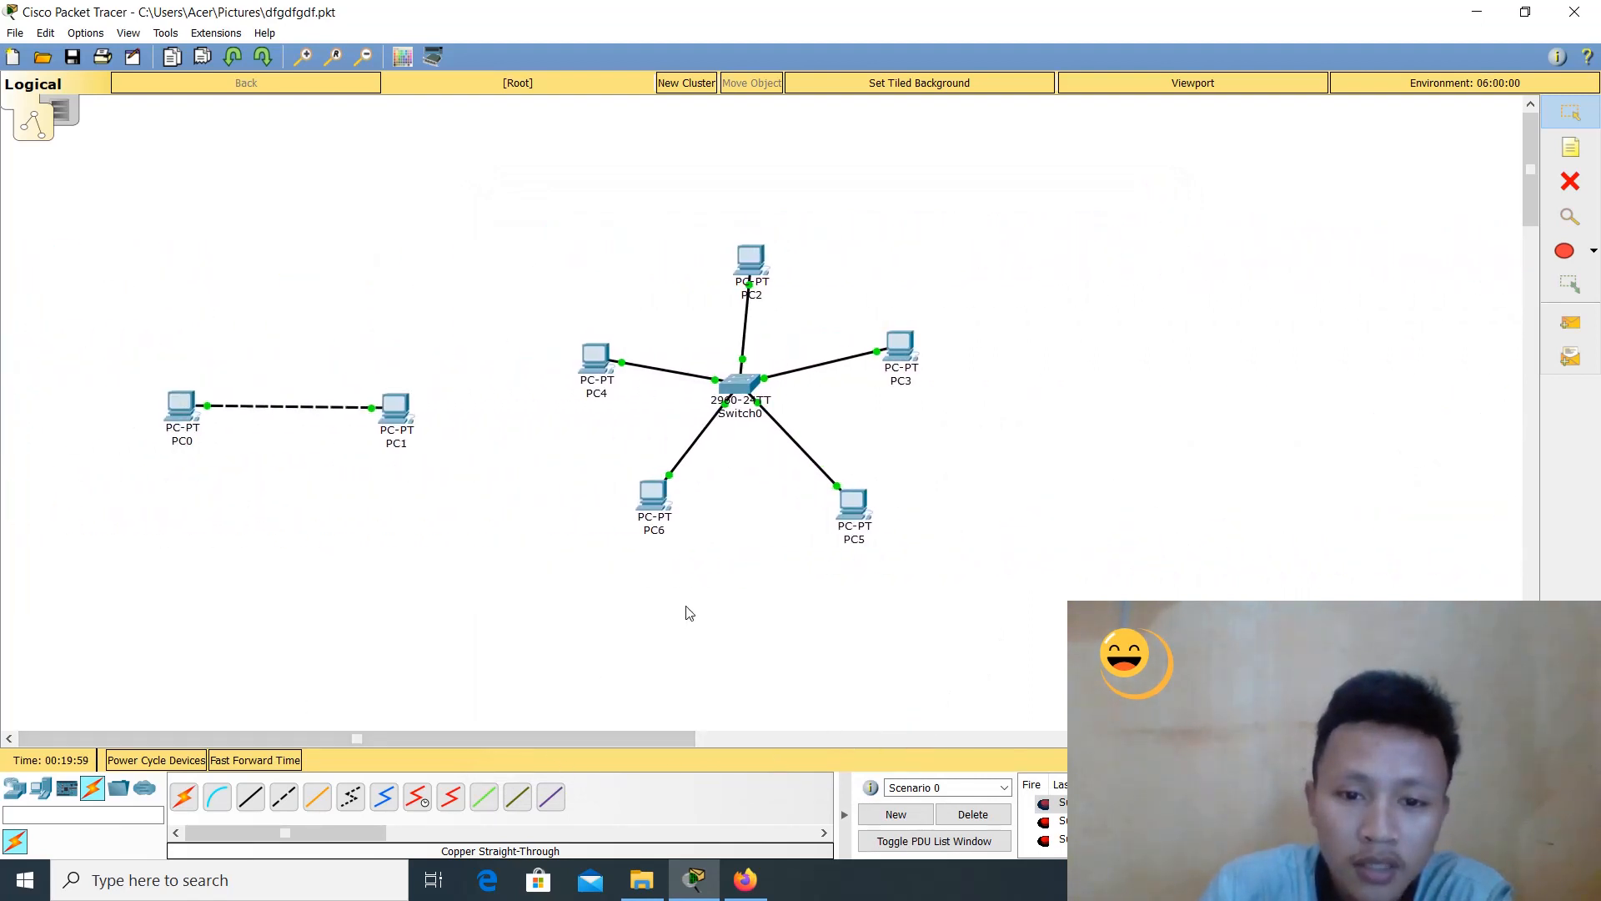
mouse_move(377, 733)
left_mouse_down()
mouse_move(574, 743)
mouse_move(377, 734)
left_mouse_up()
left_click_drag(501, 739, 548, 760)
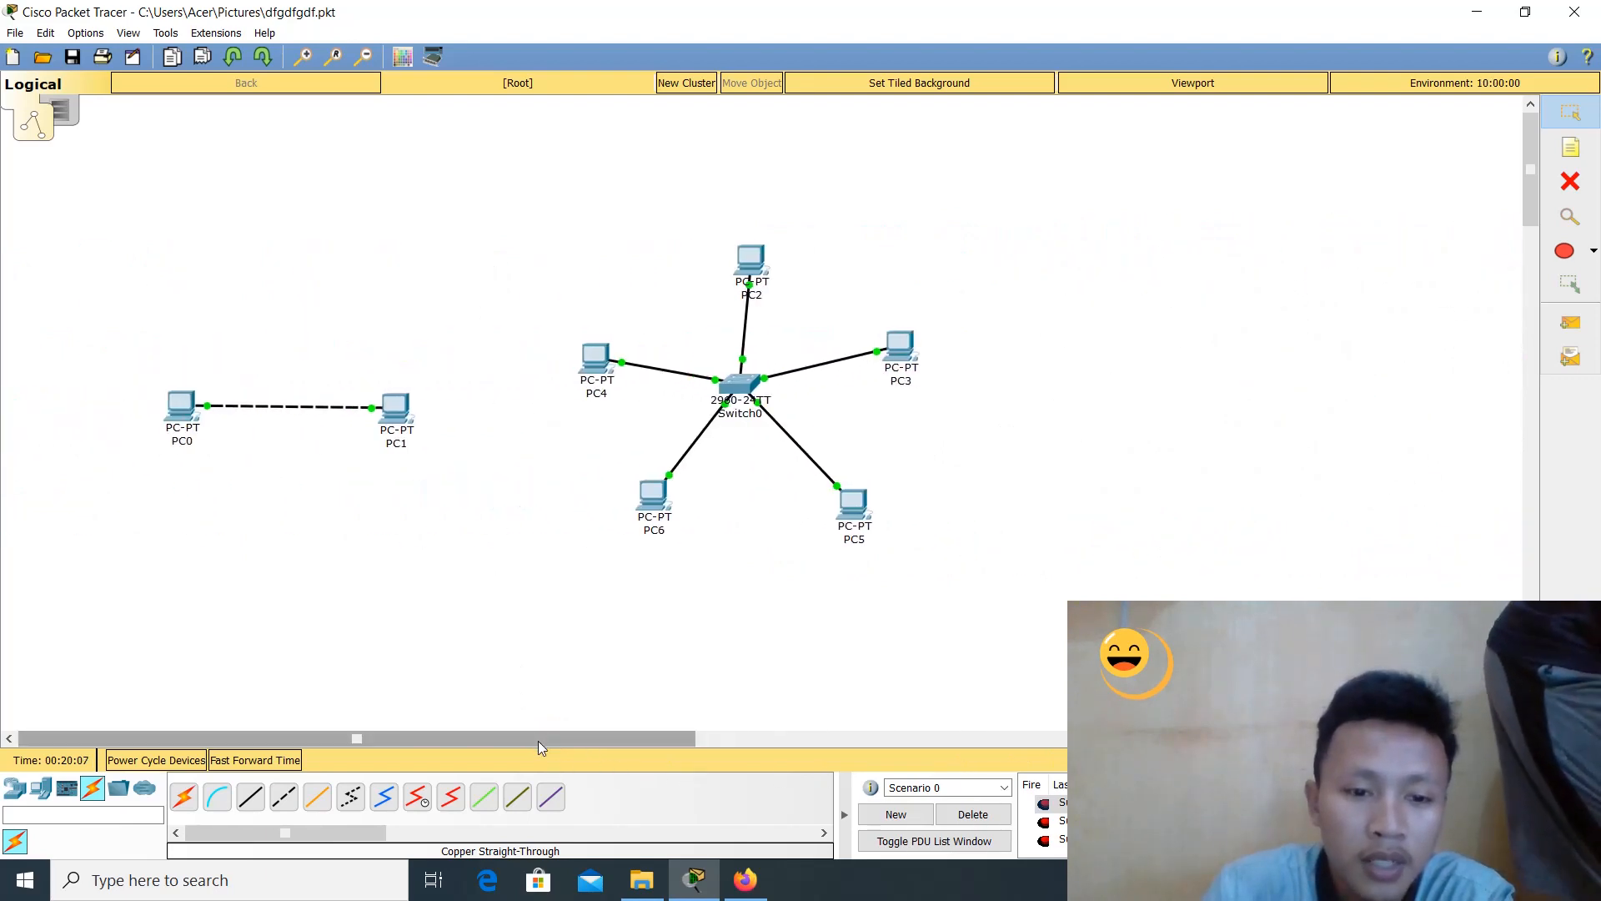
mouse_move(543, 738)
left_mouse_down()
mouse_move(678, 743)
mouse_move(525, 738)
left_mouse_up()
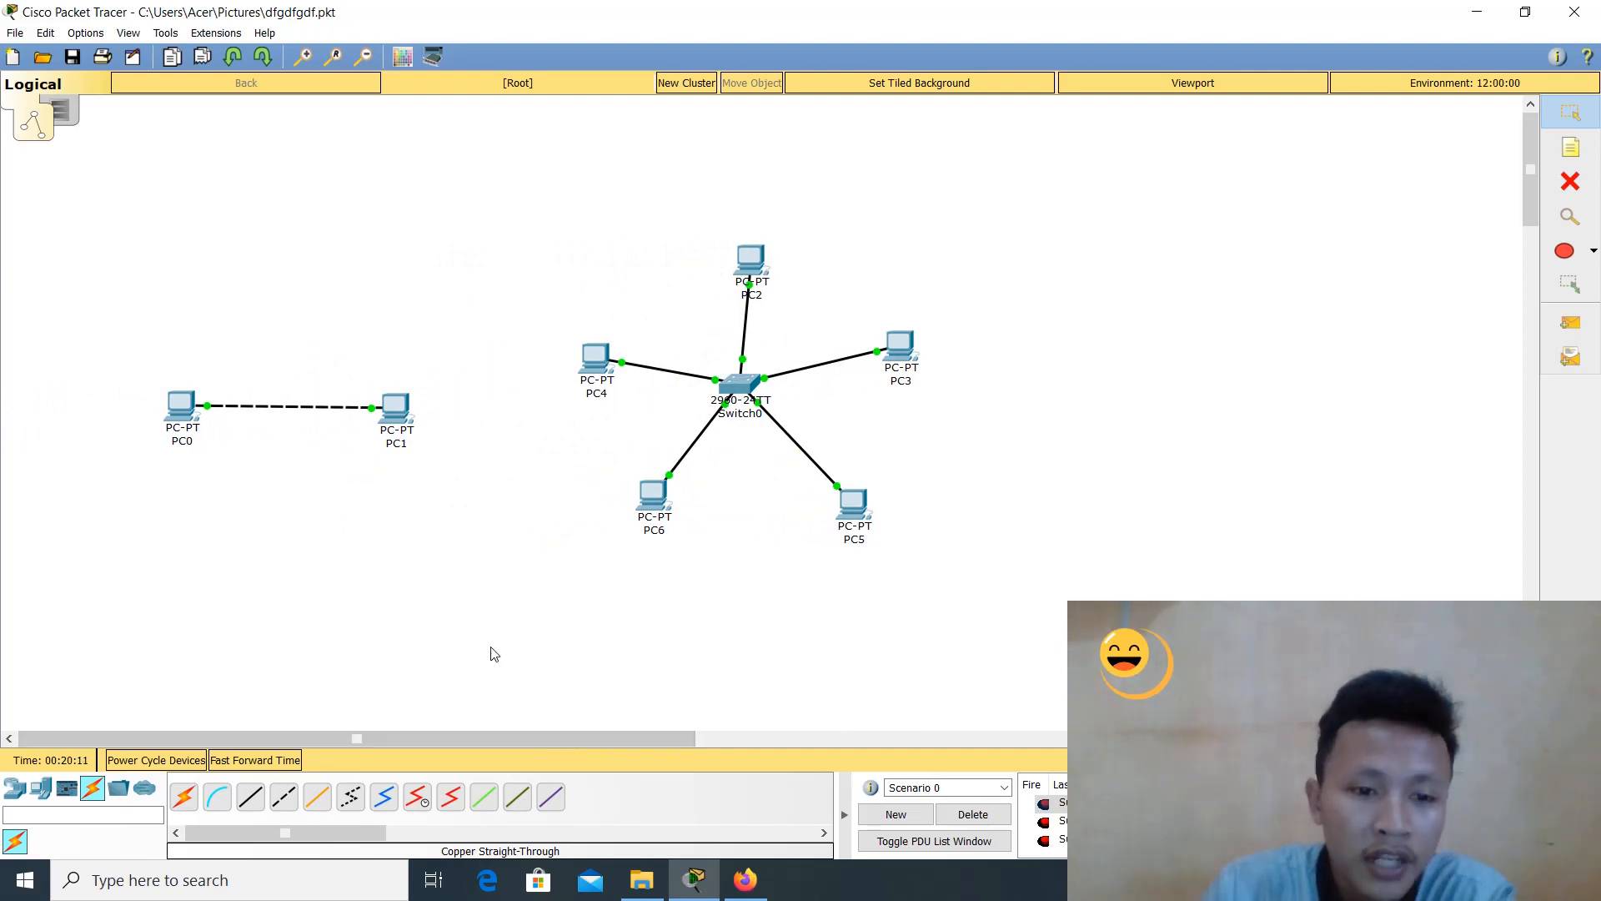
left_click(403, 737)
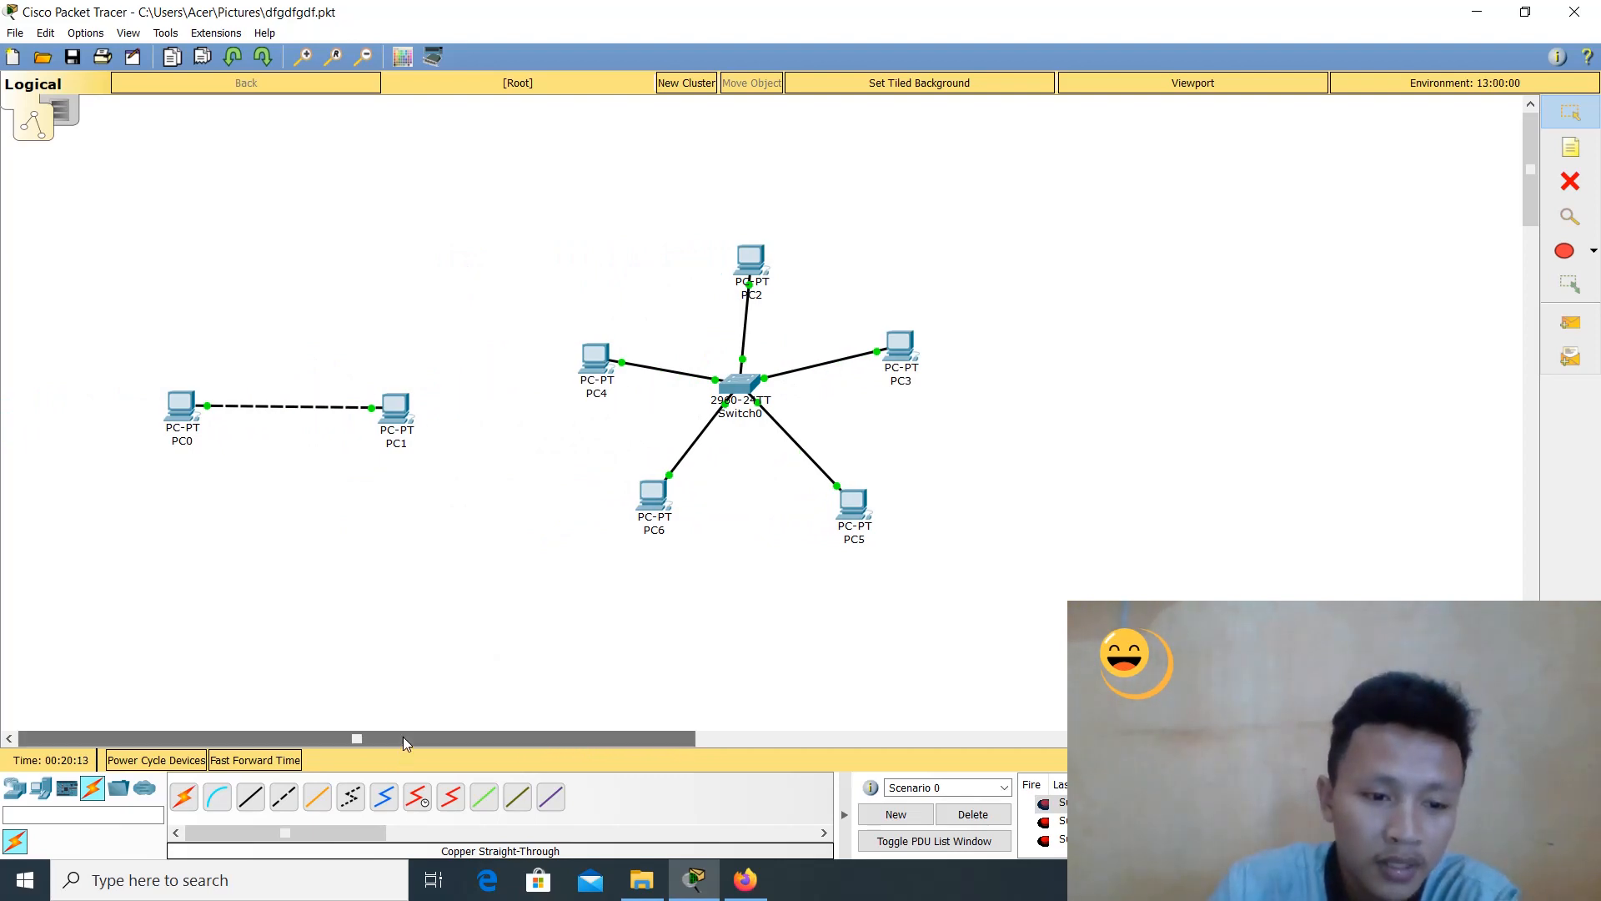
Place a Server-PT beside the twenty-PC network and move Switch1 closer to the server
left_click_drag(443, 741, 1021, 747)
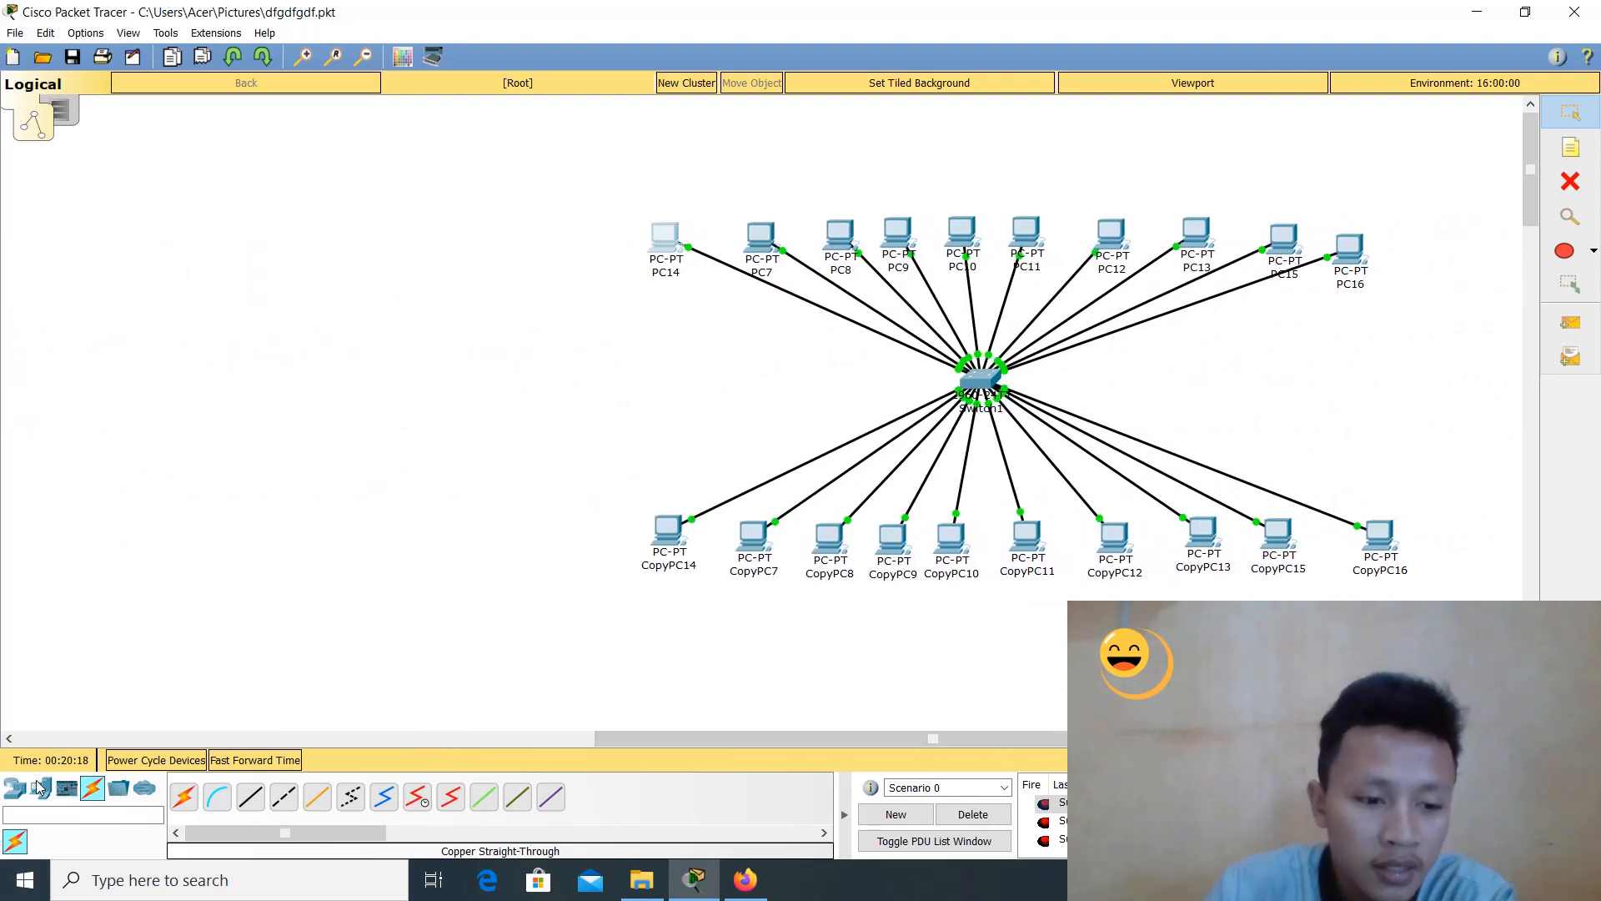
left_click(47, 793)
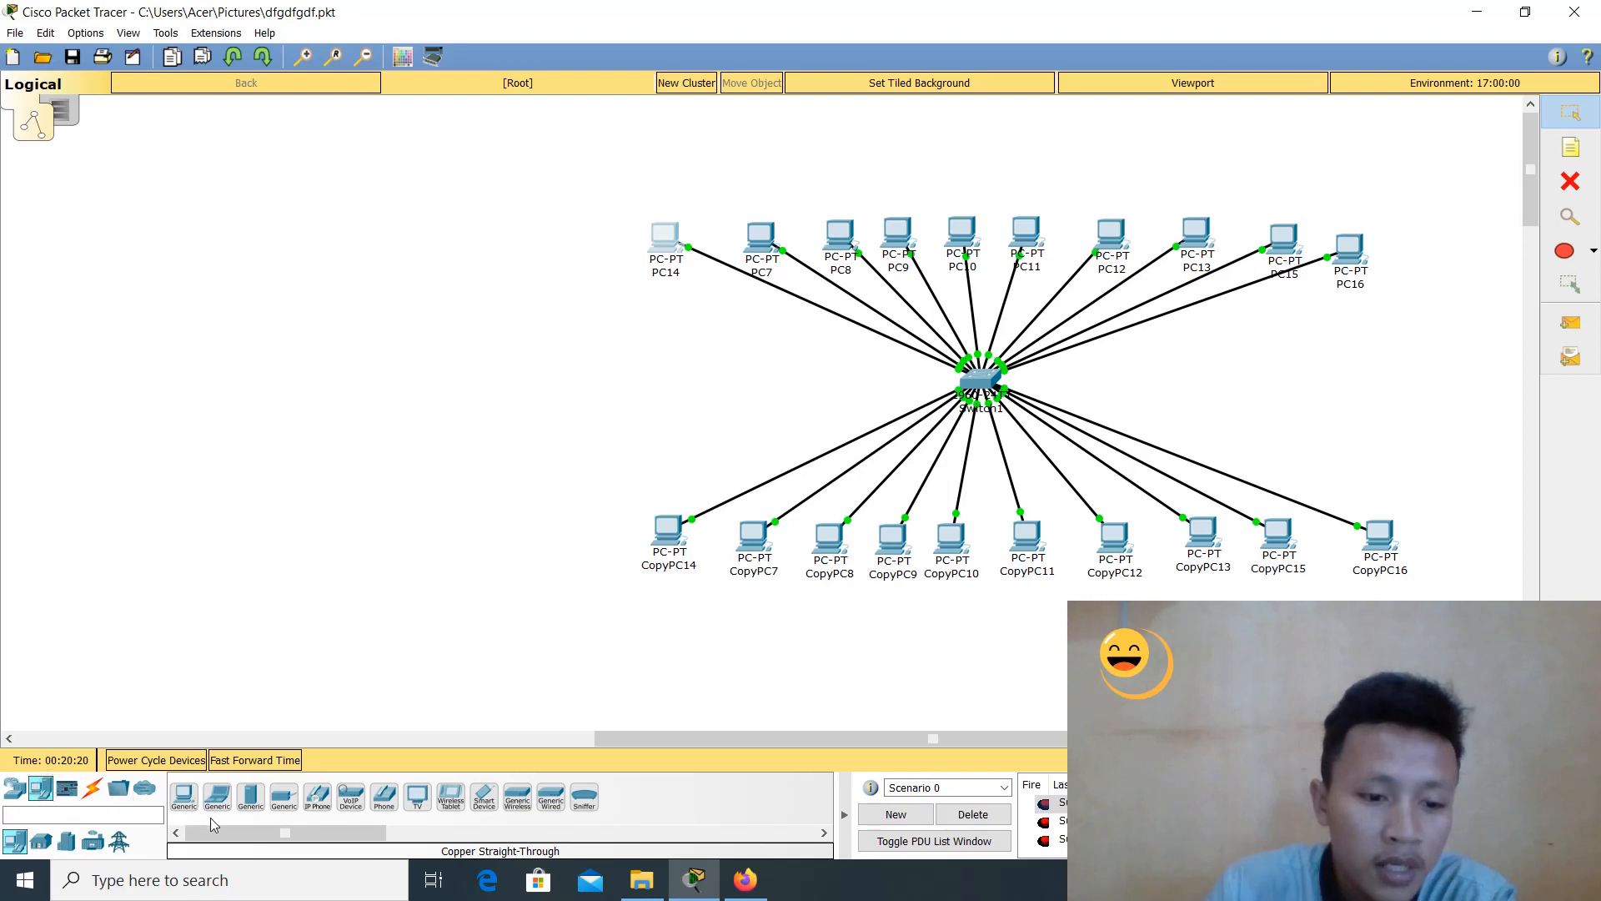
left_click(532, 394)
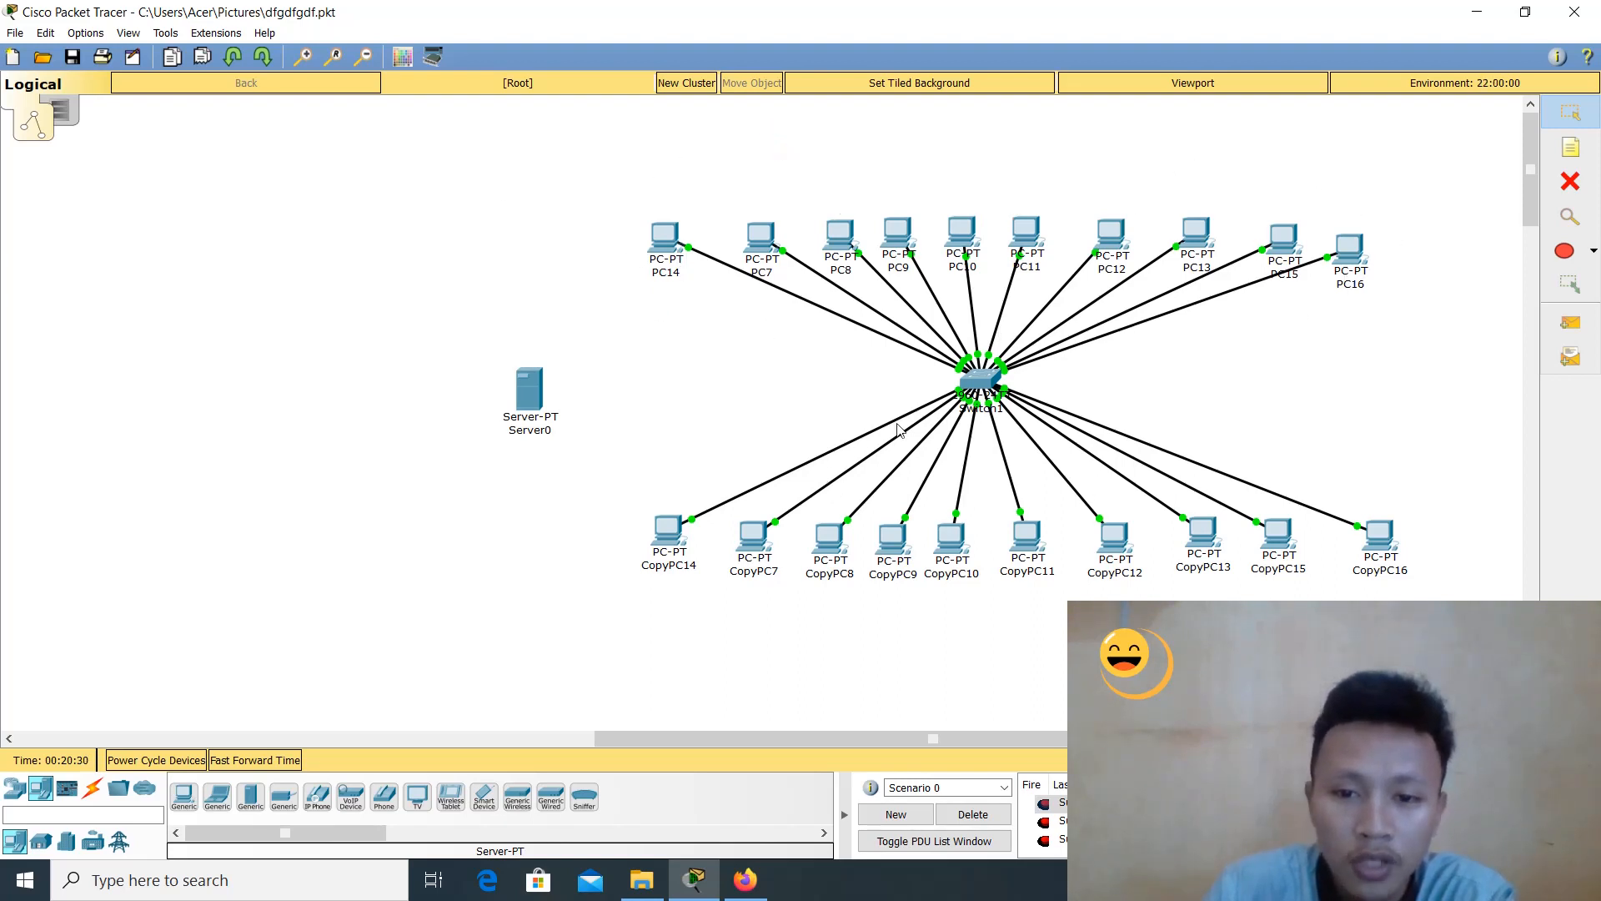
left_click_drag(992, 385, 838, 386)
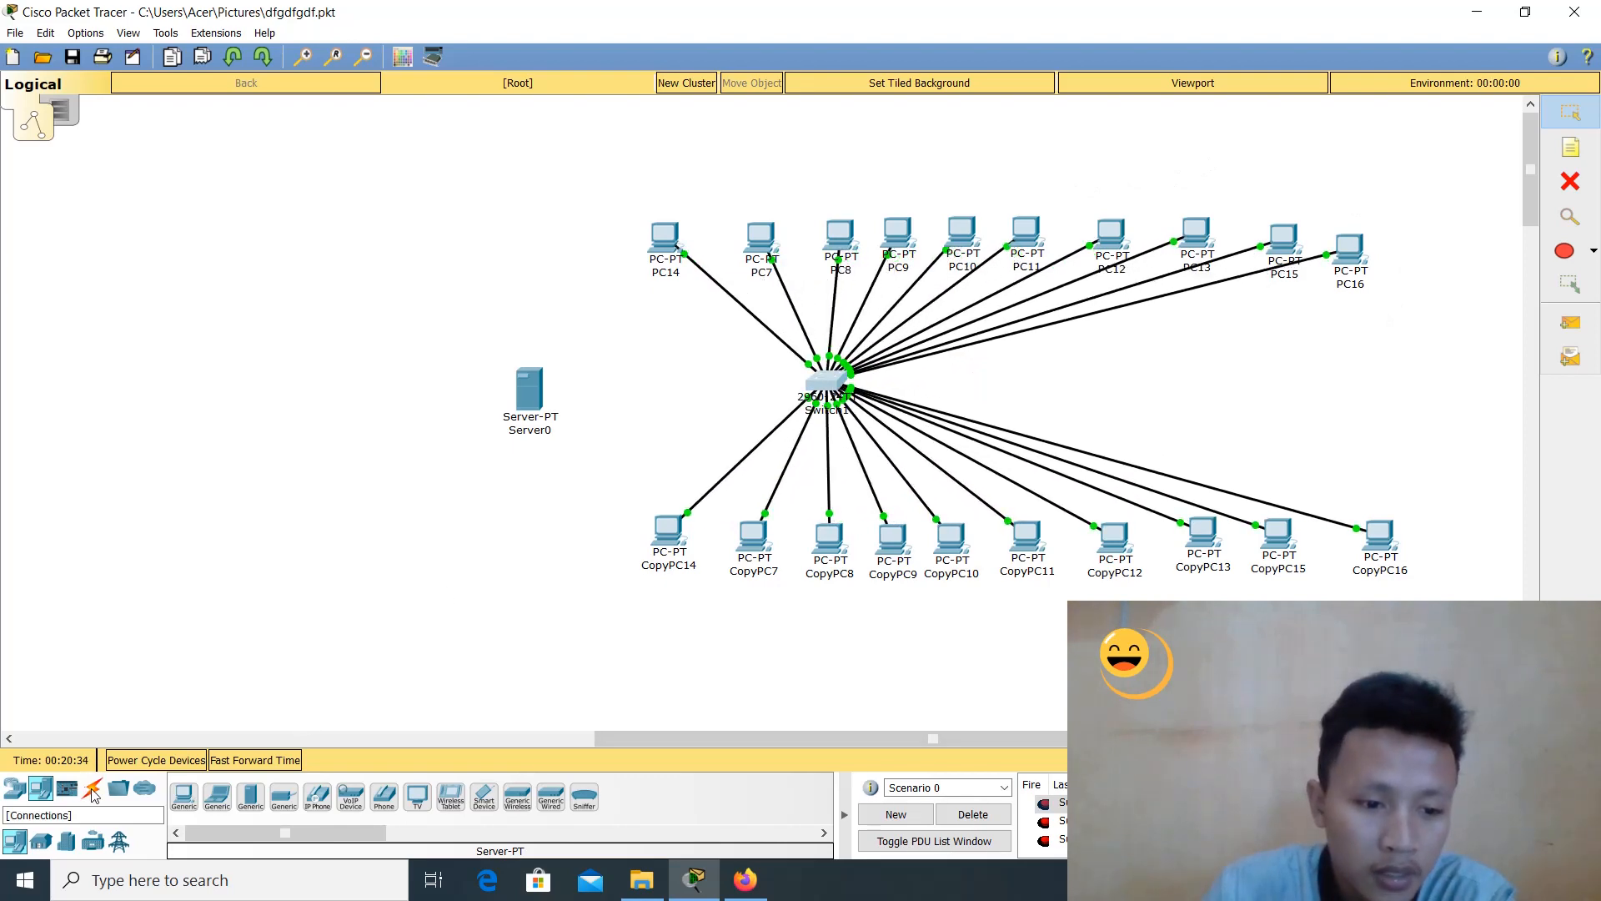
Connect Server0 to port FastEthernet0/21 of Switch1 with a Copper Straight-Through cable
left_click(92, 790)
left_click(251, 797)
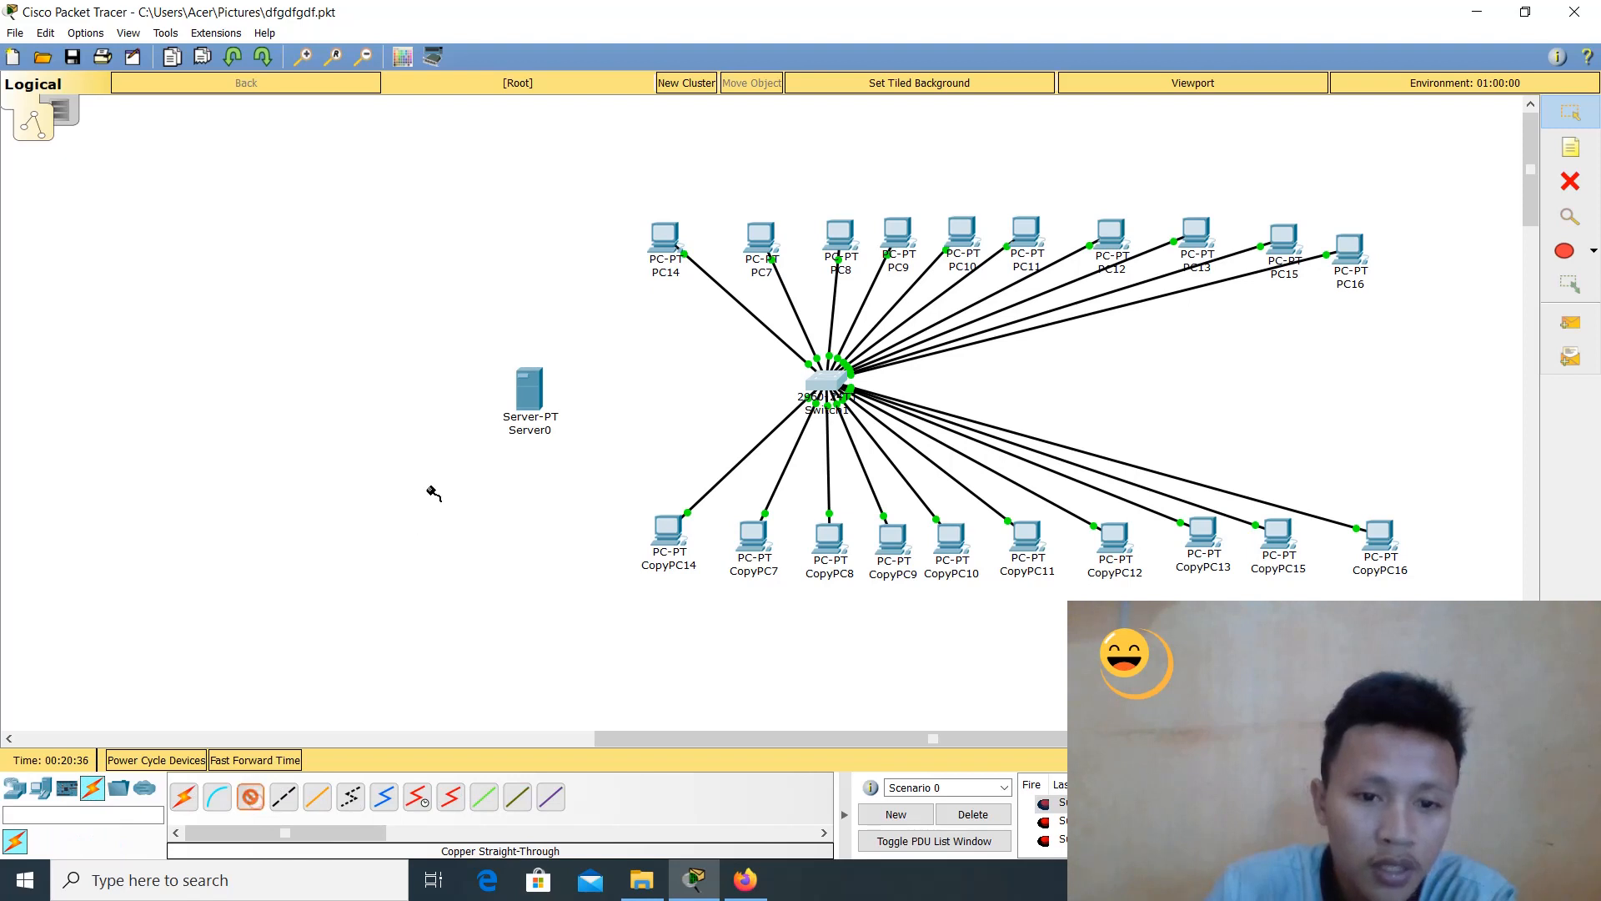
left_click(544, 395)
left_click(601, 399)
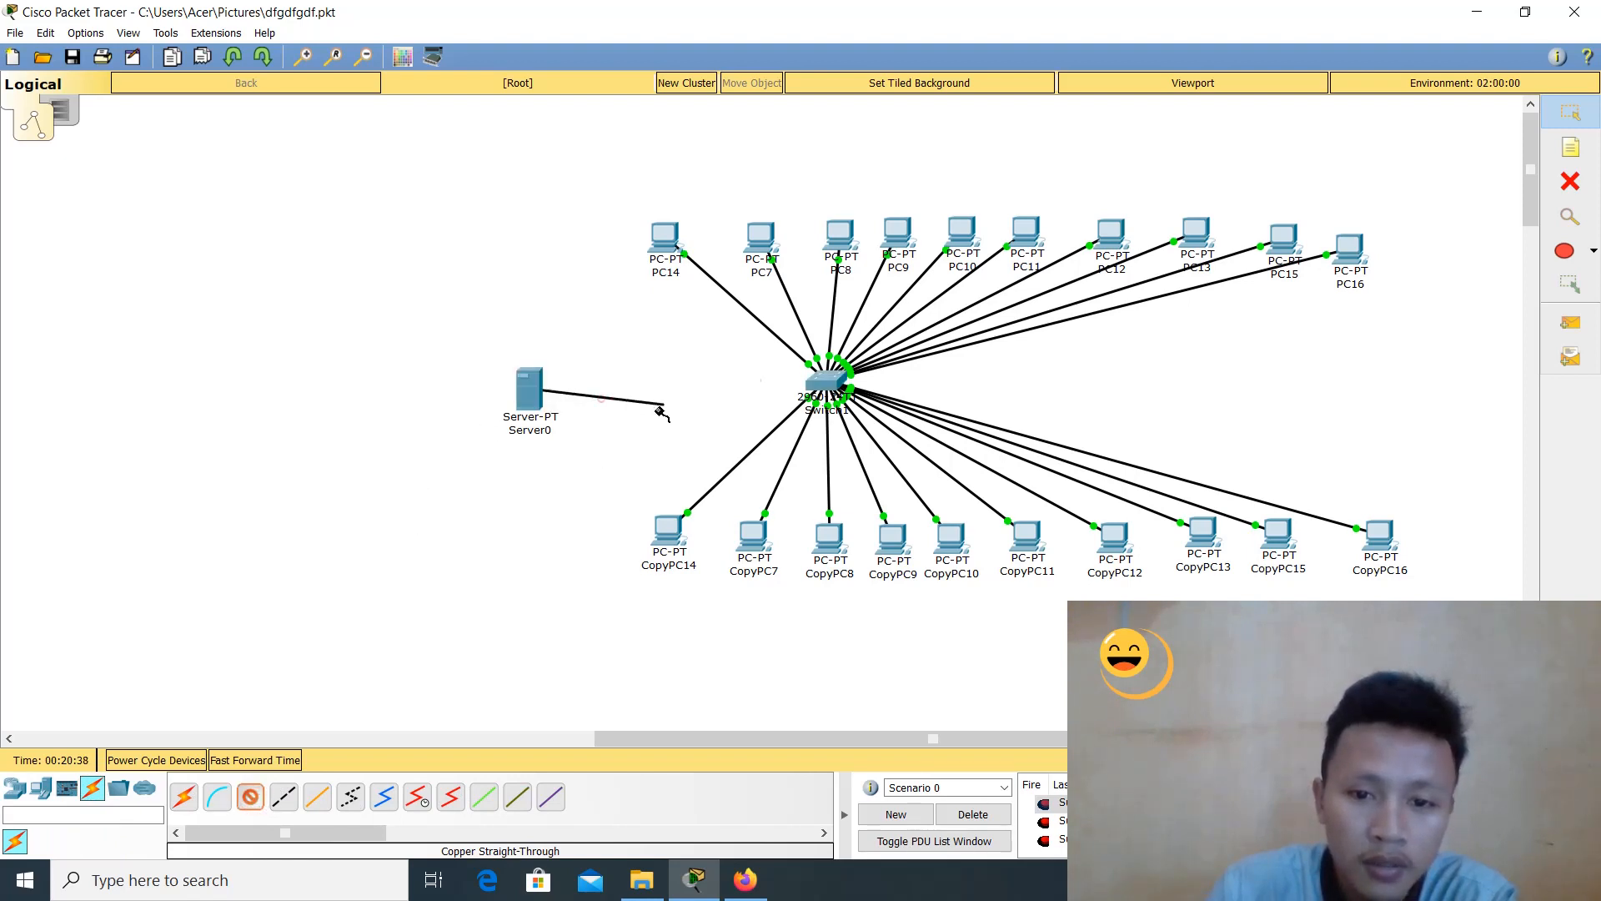
left_click(838, 382)
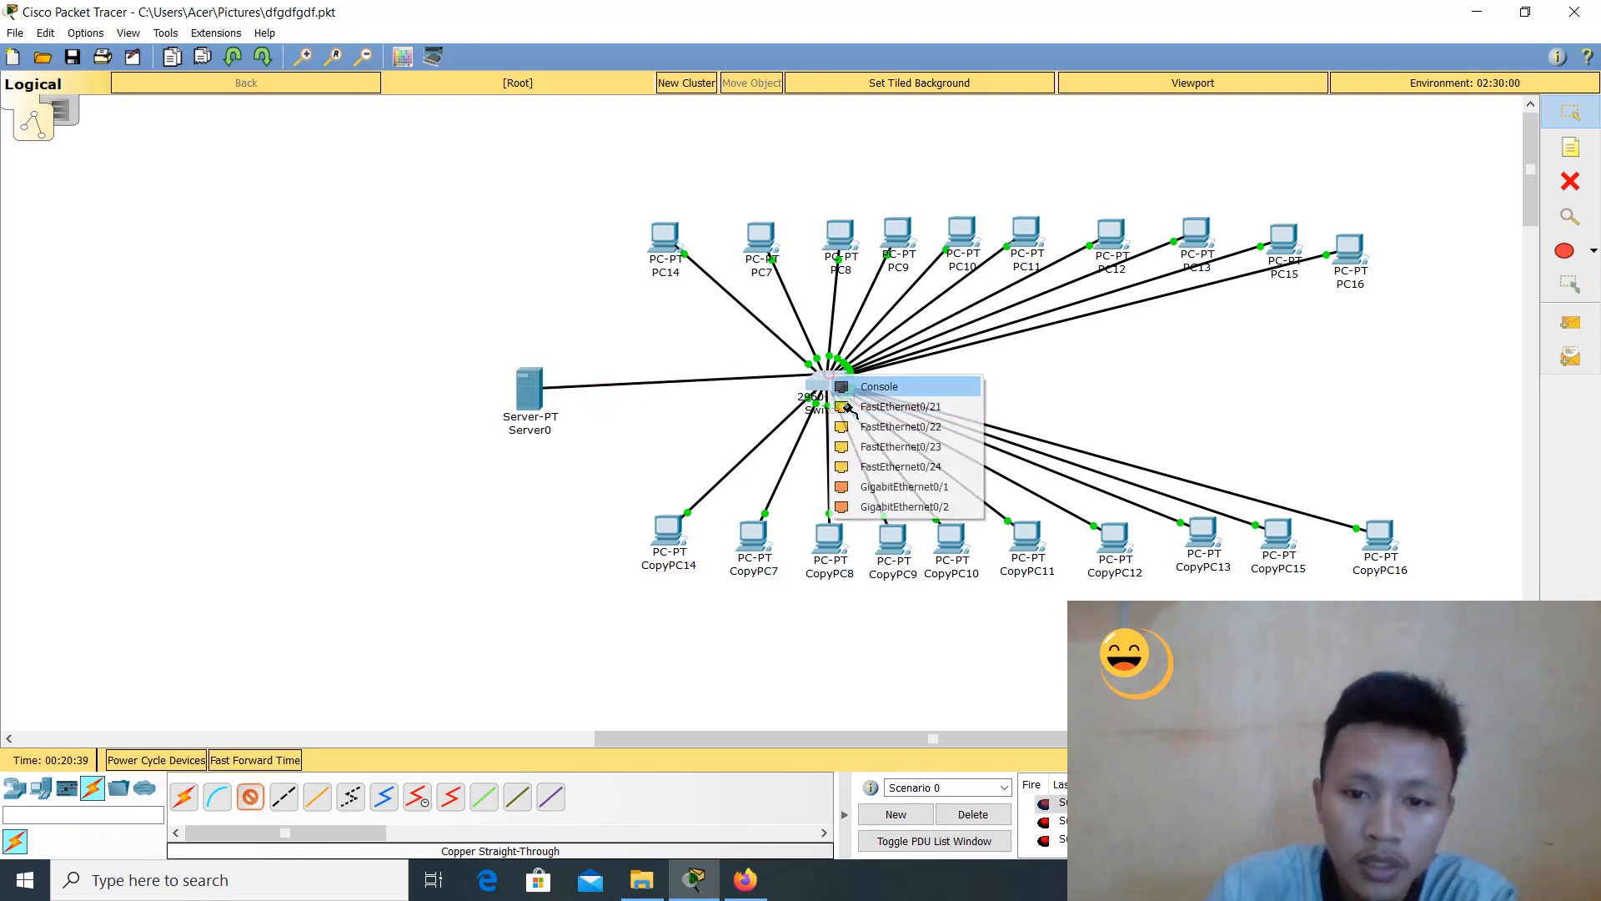
left_click(909, 408)
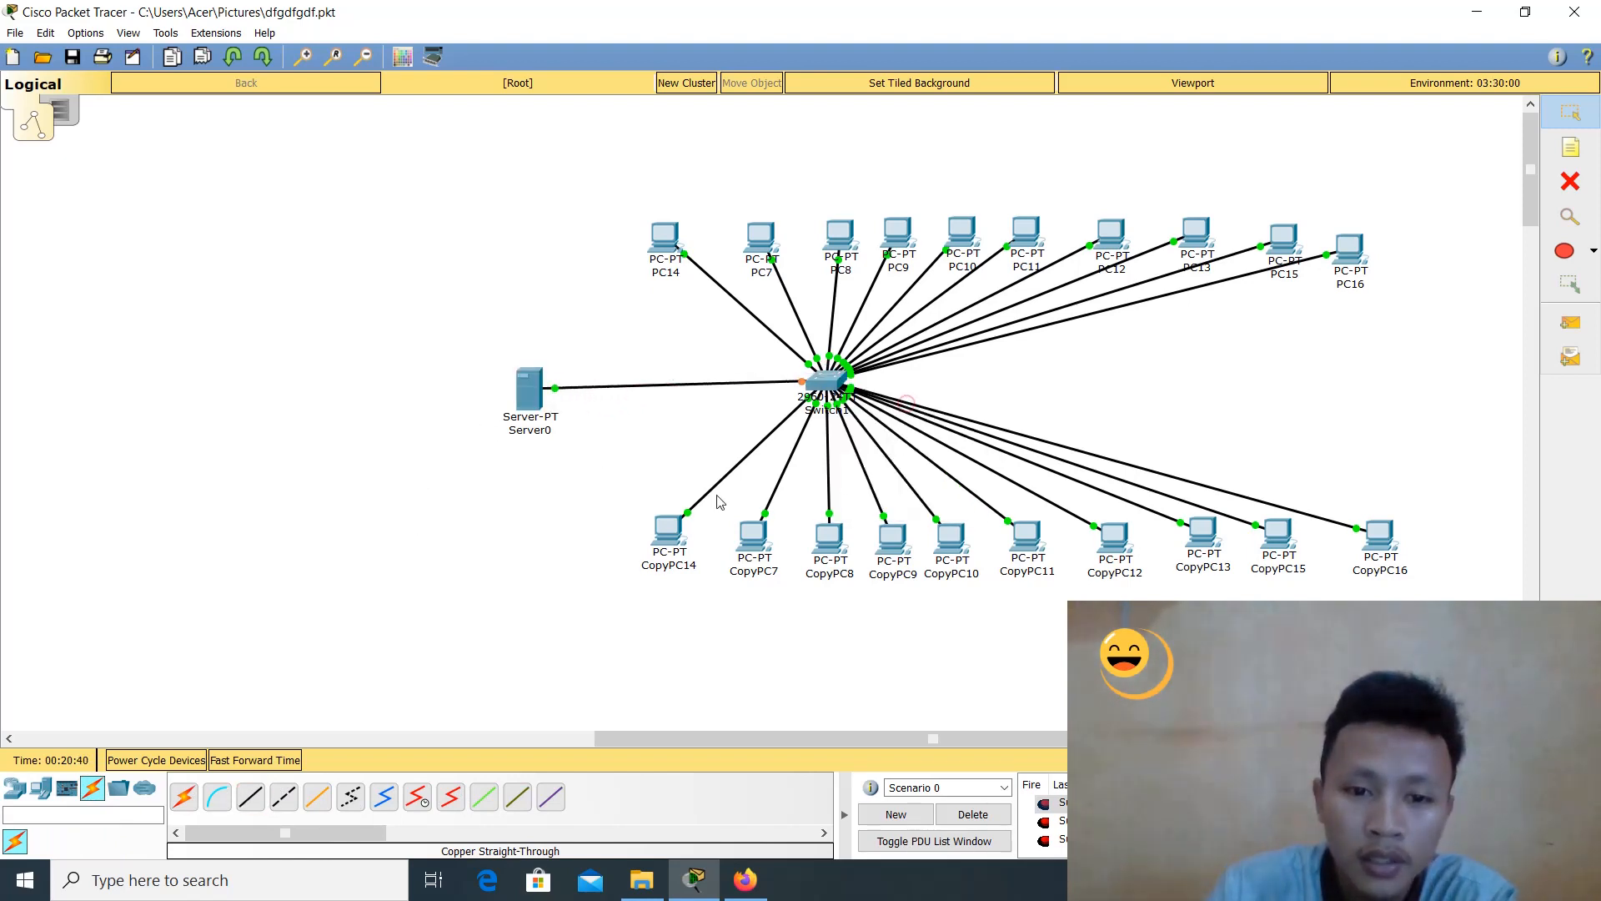
Give Server0 the static IP address 192.168.1.1 with subnet mask 255.255.255.0 and close its settings
left_click(530, 389)
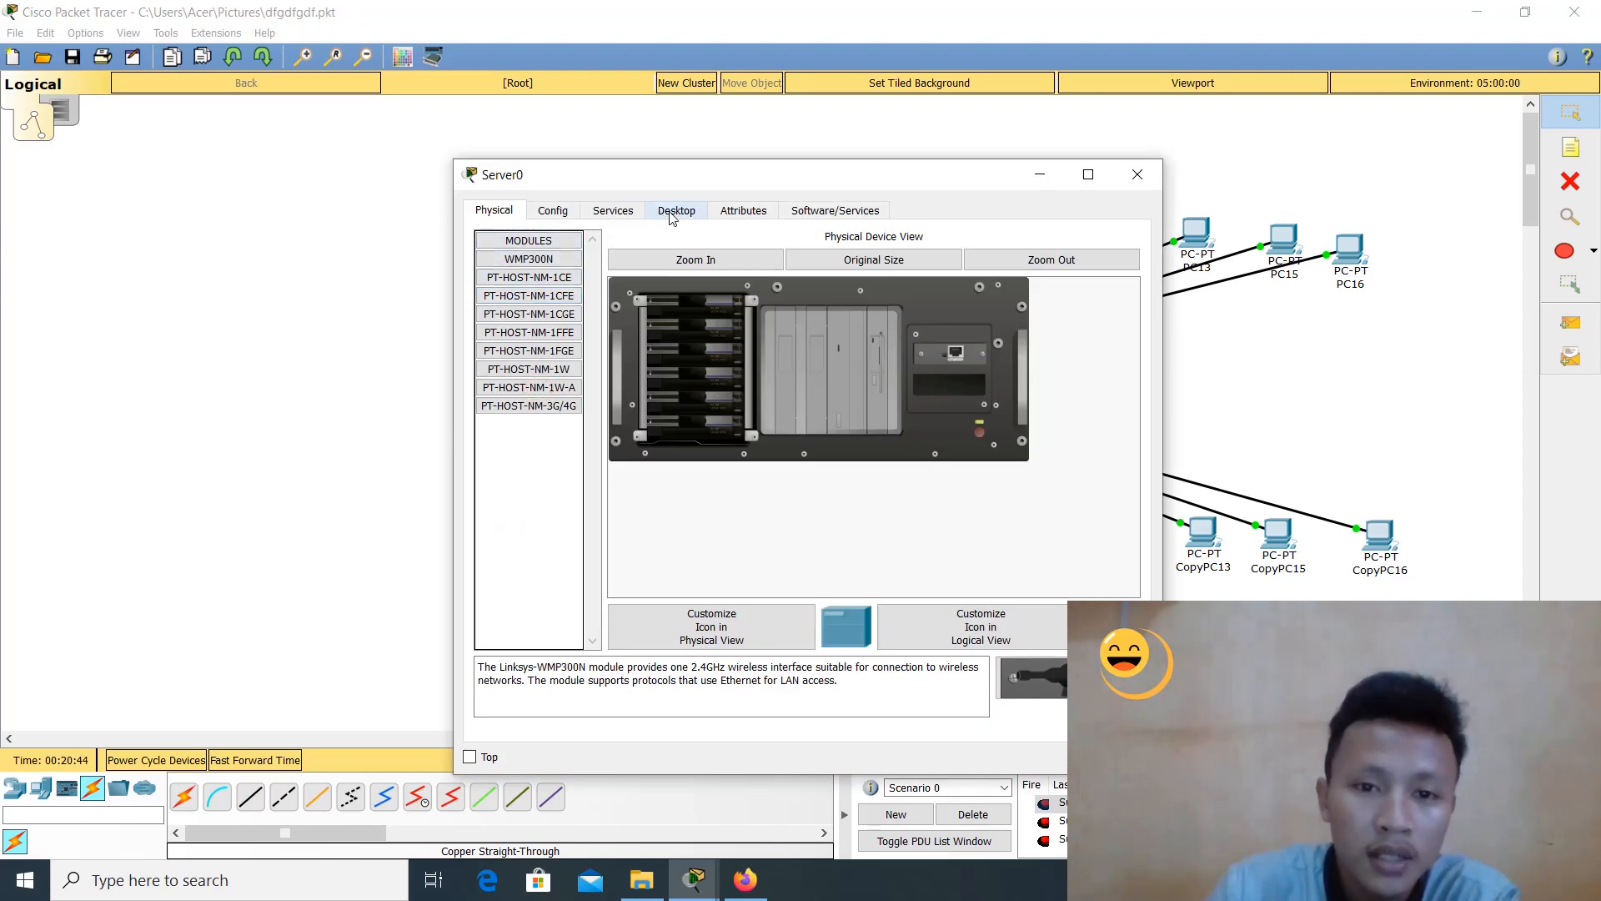
left_click(675, 210)
left_click(550, 275)
left_click(725, 333)
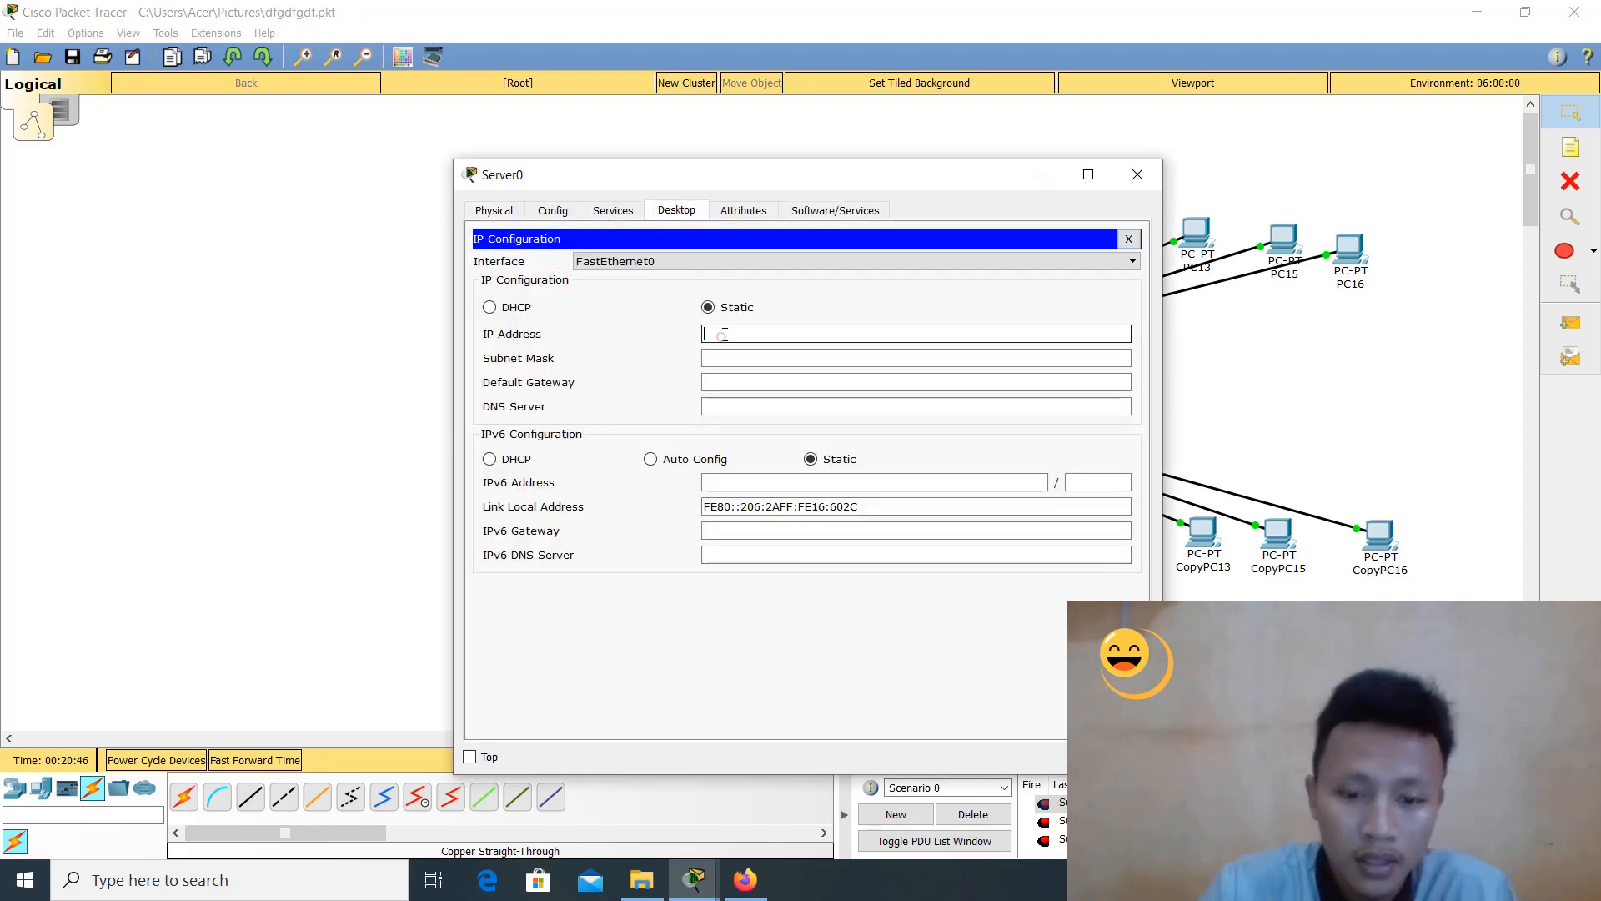
type("192.168.1.1")
key("Tab")
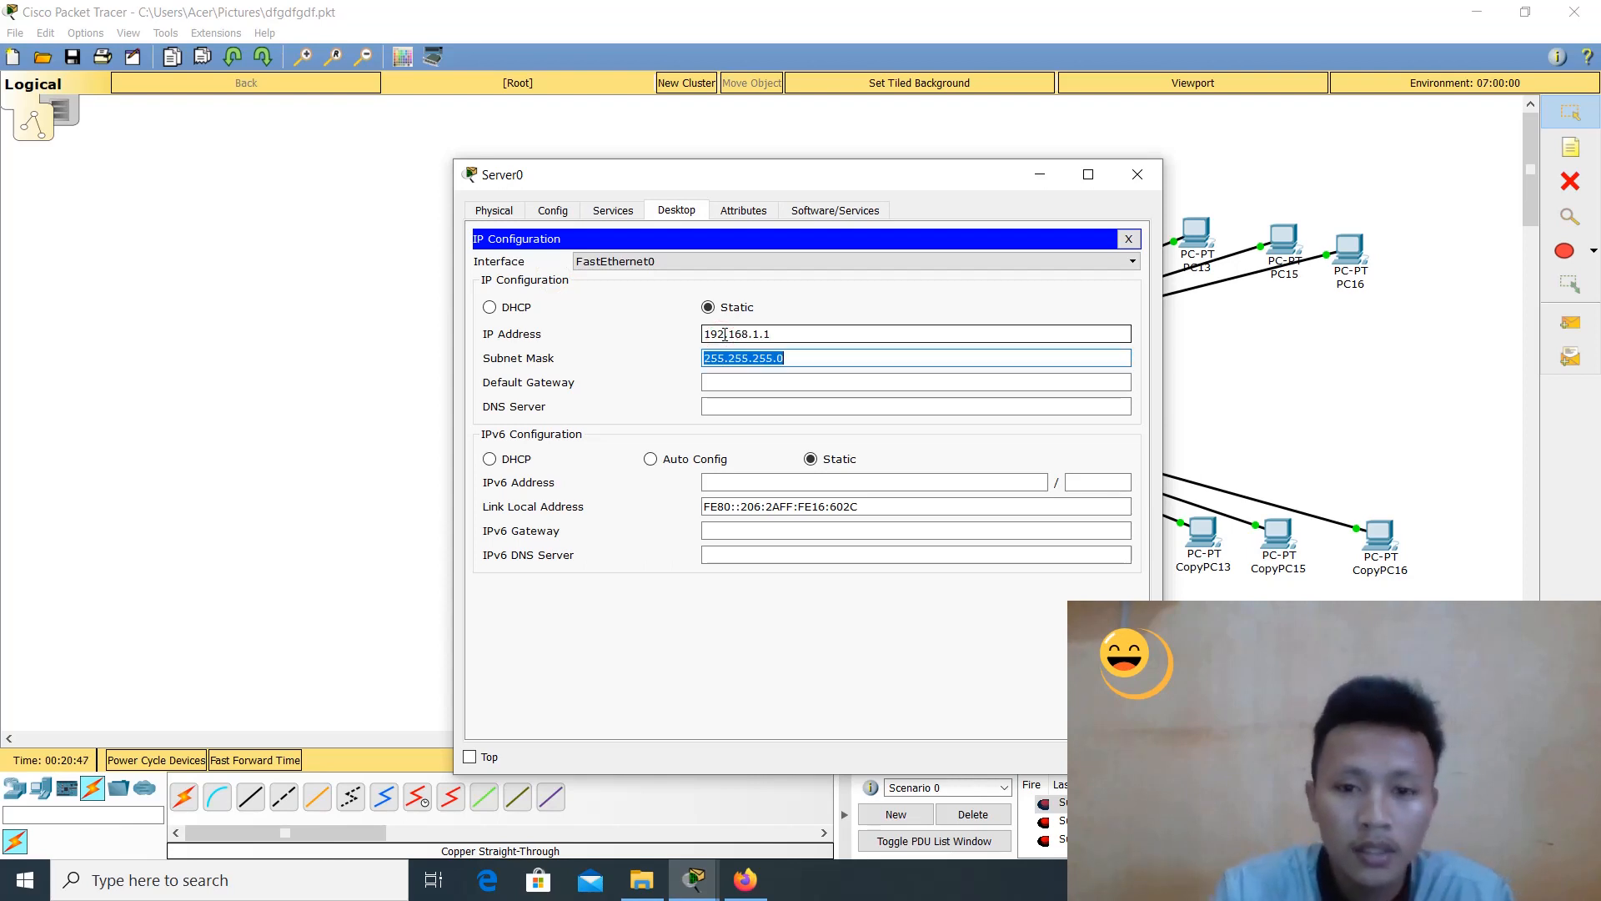
left_click(1138, 174)
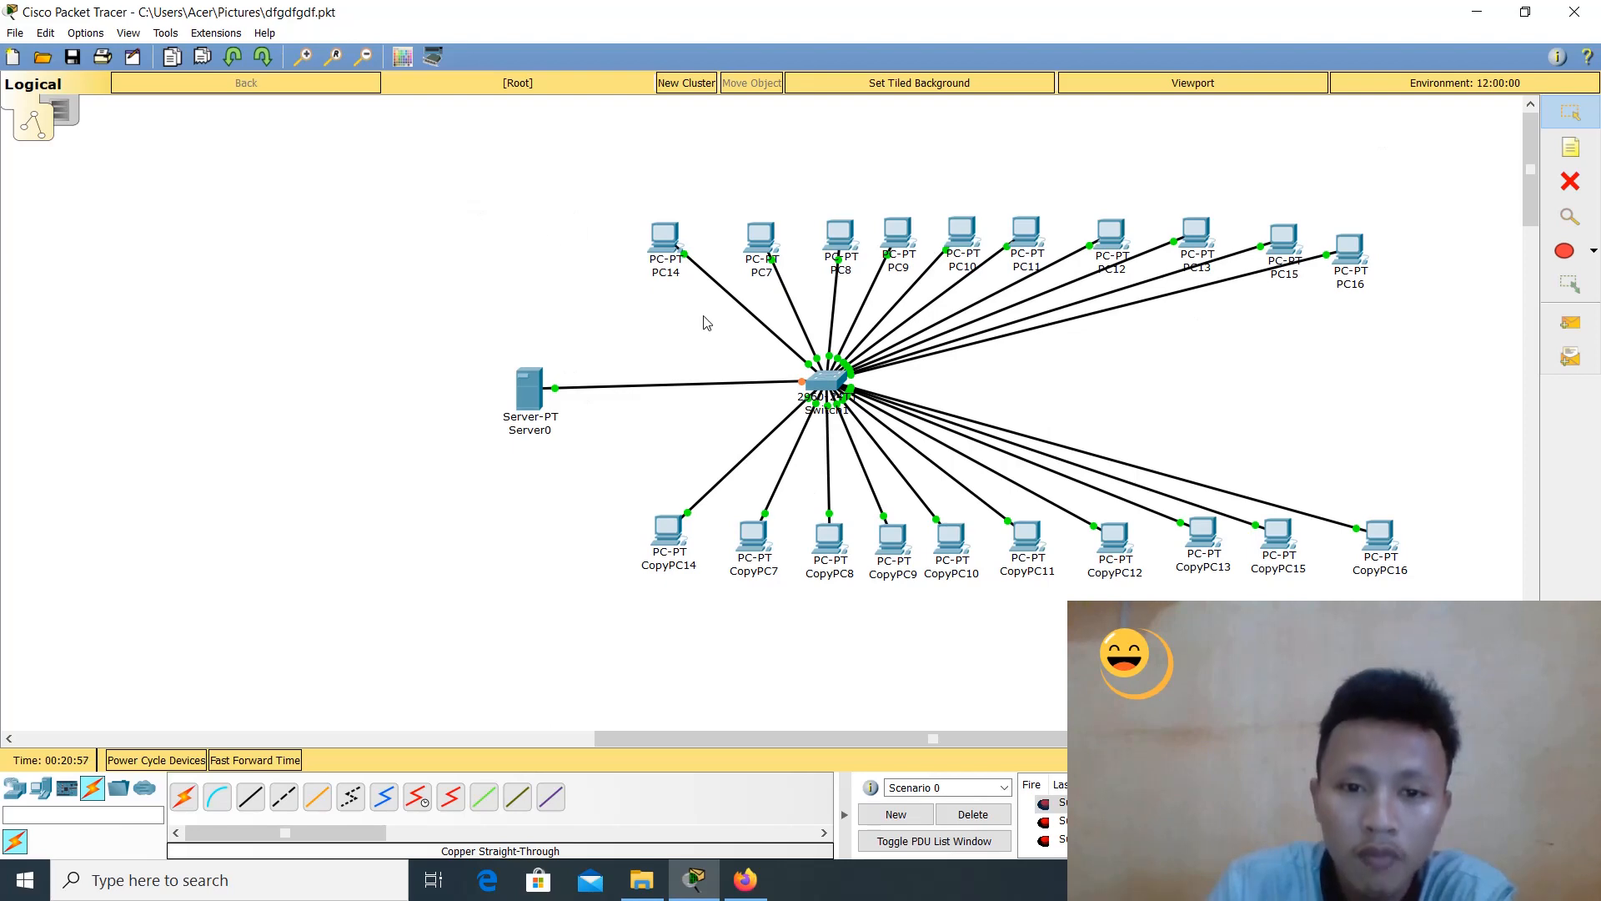
Turn on the DHCP service on Server0's FastEthernet0 interface
left_click(541, 394)
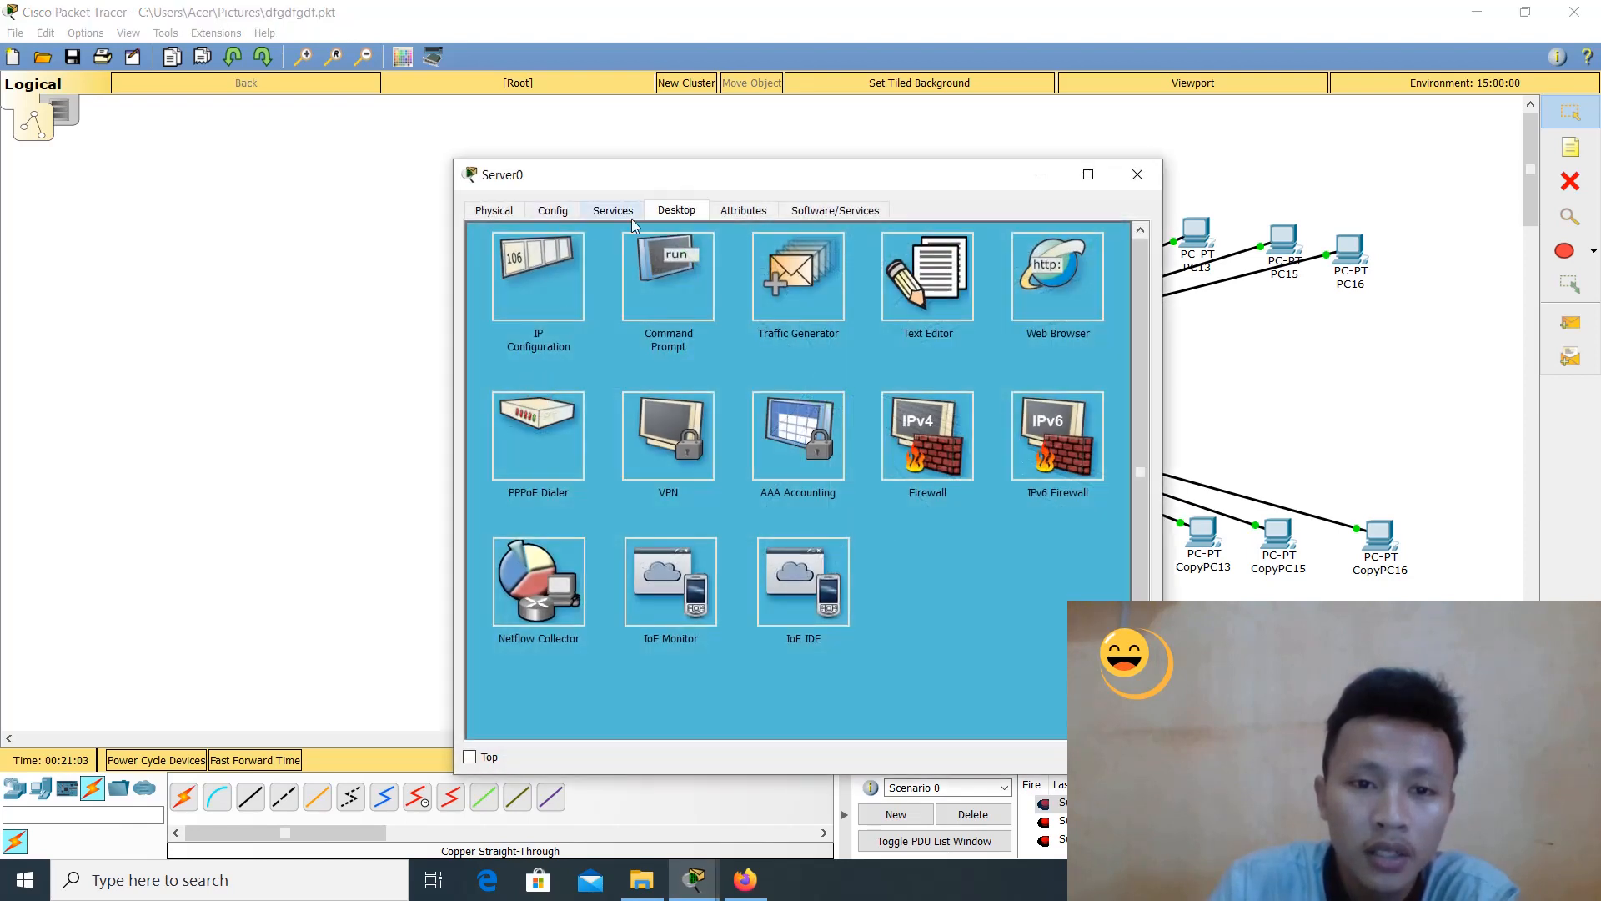
left_click(615, 213)
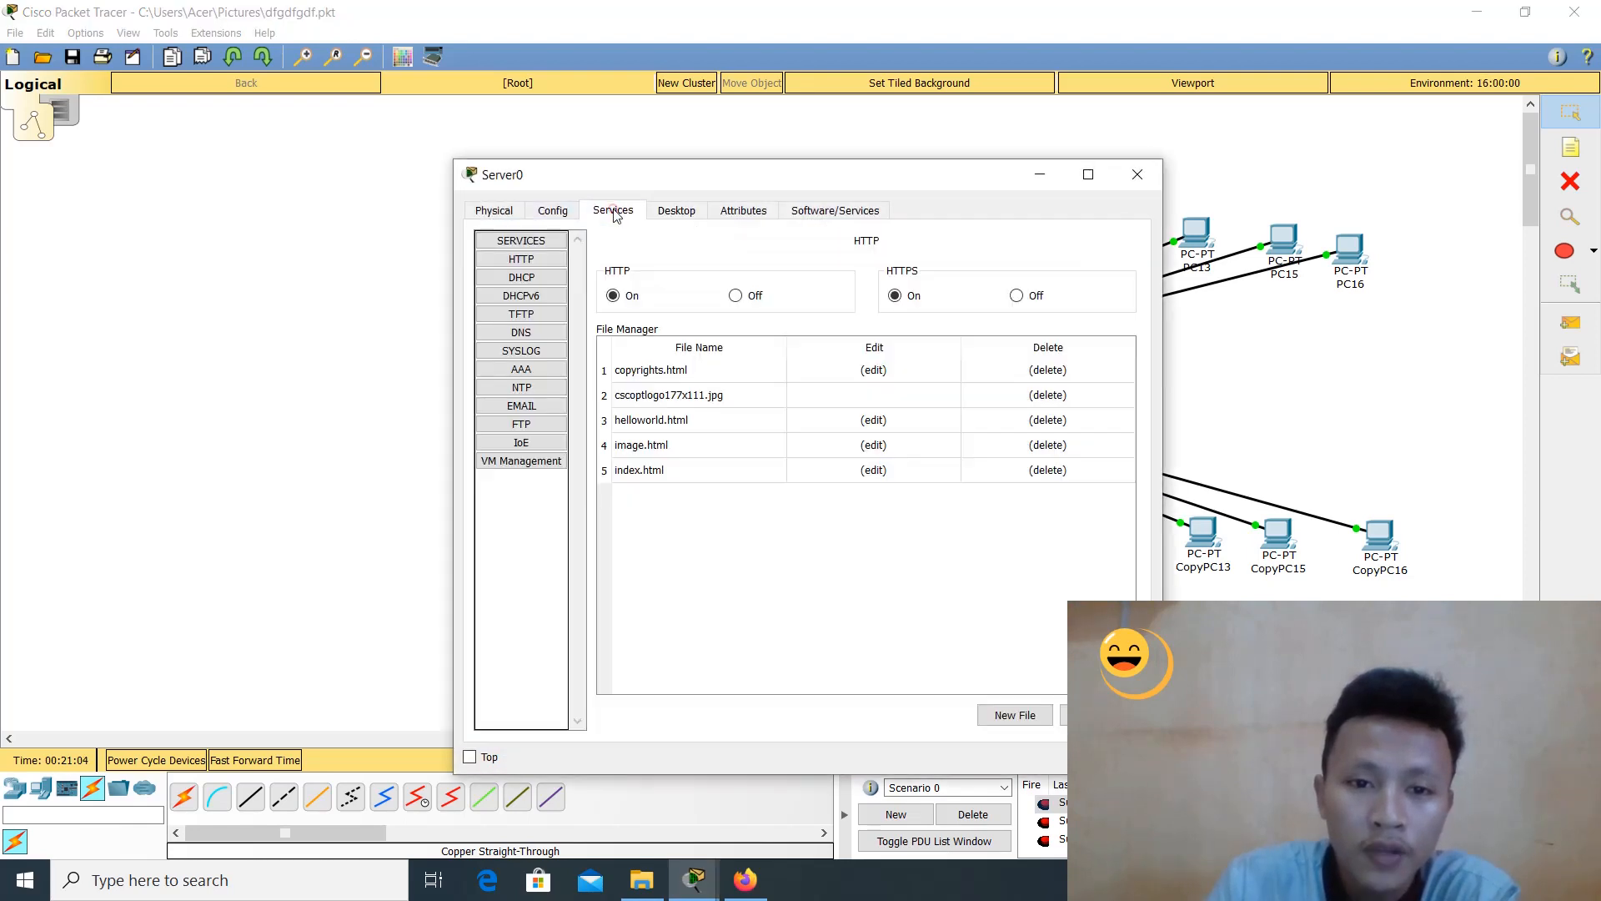
left_click(538, 280)
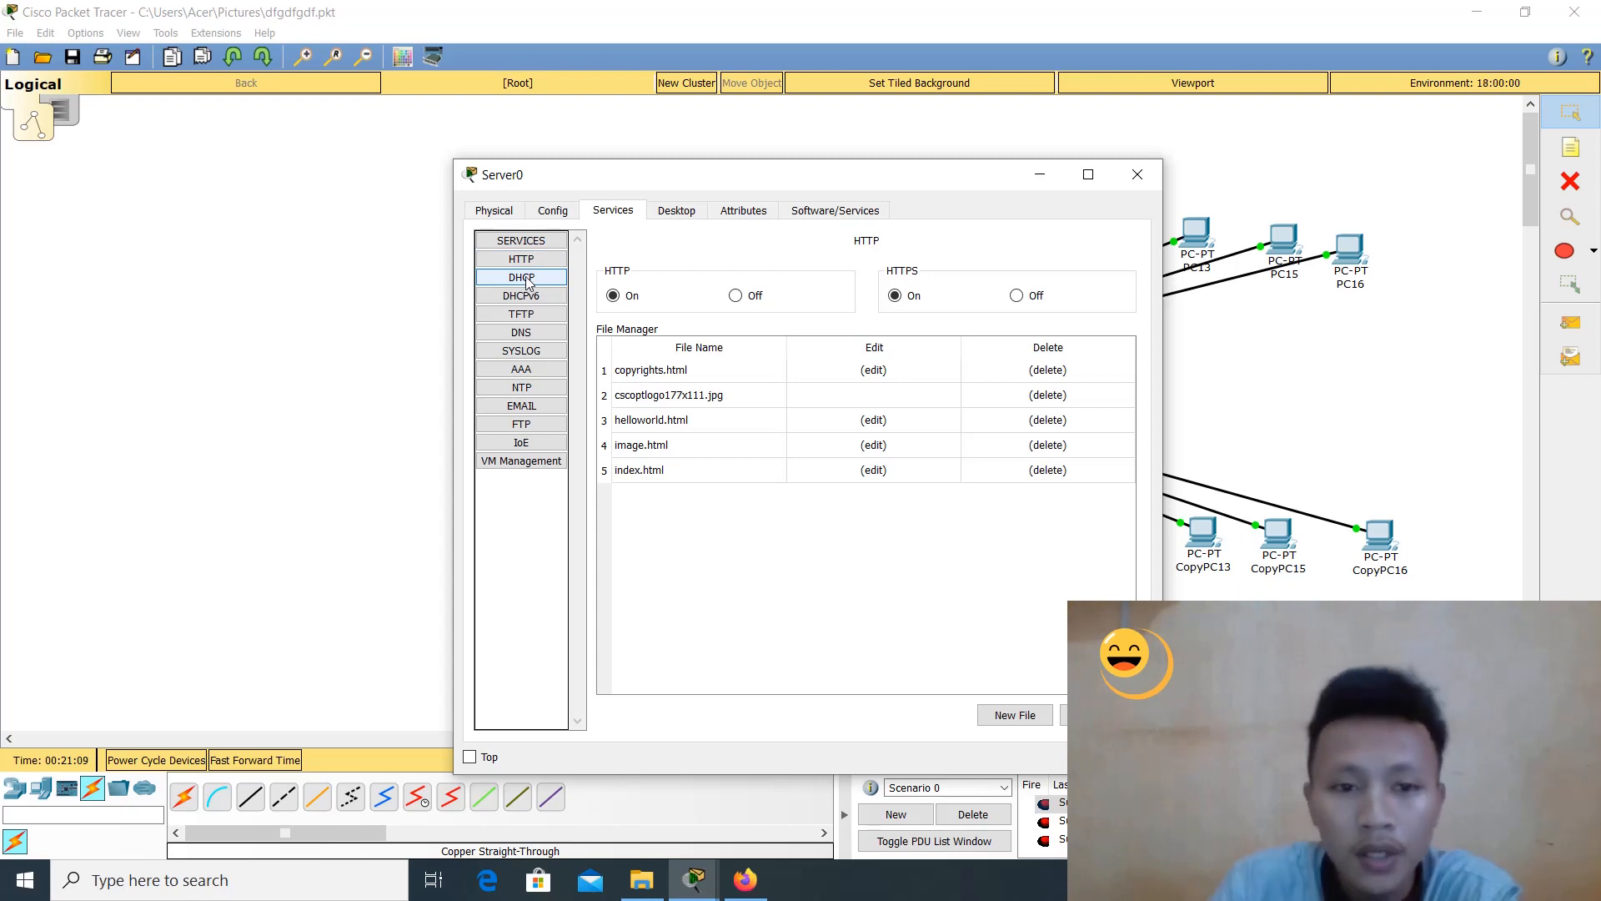
left_click(524, 279)
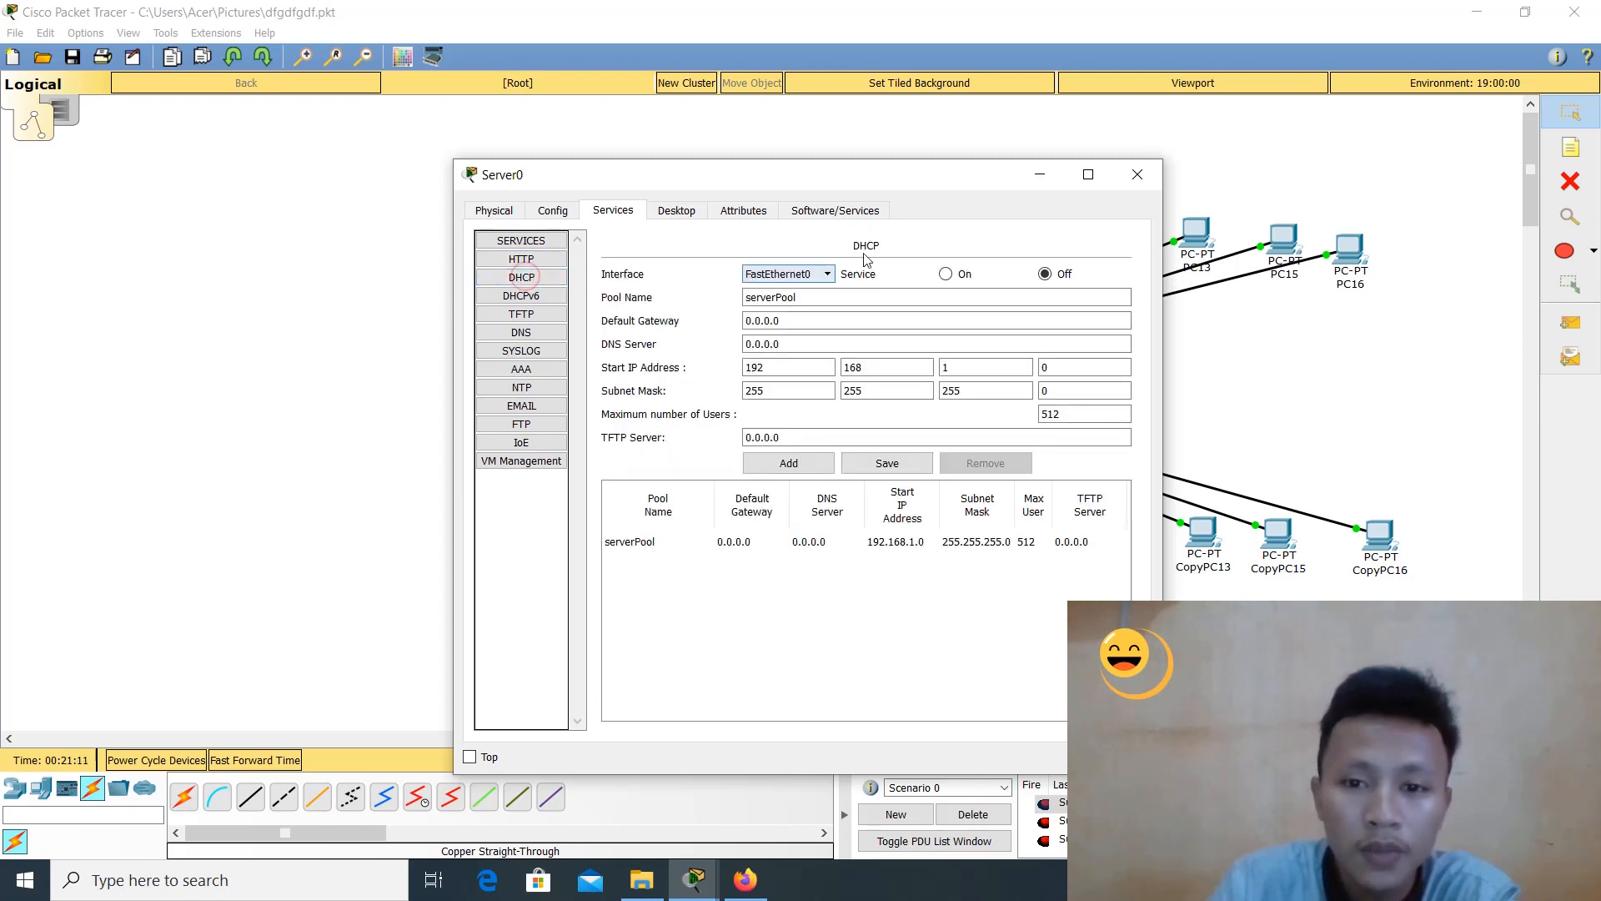
left_click(946, 275)
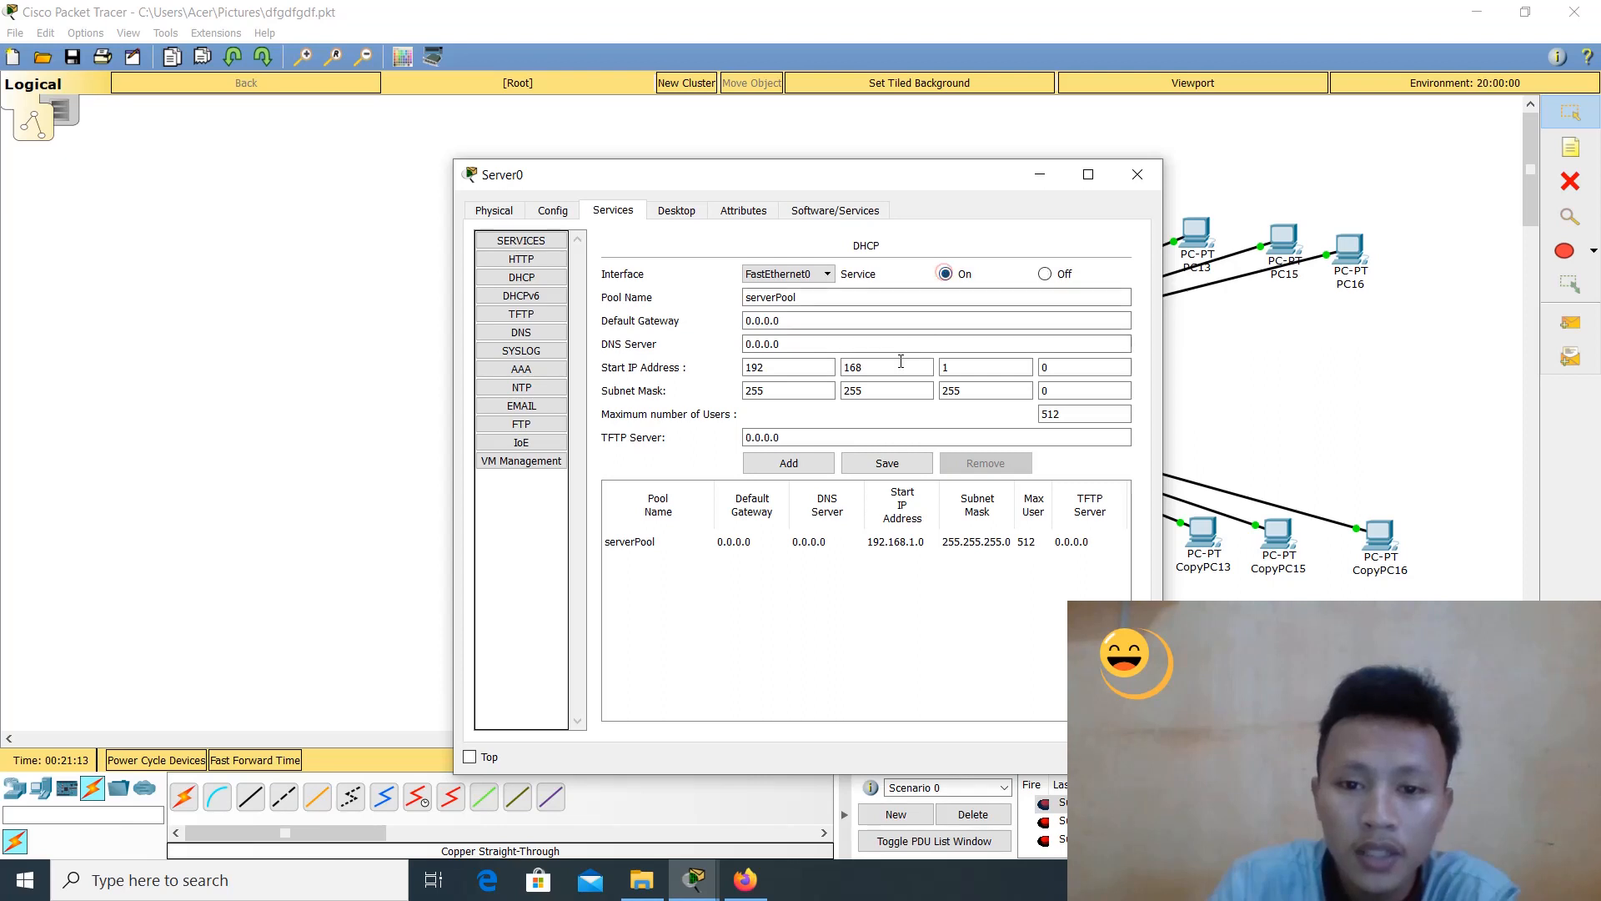
Add and save a DHCP pool named server1 starting at 192.168.1.2 with a maximum of 30 users, and close the server's settings
left_click_drag(818, 294, 733, 297)
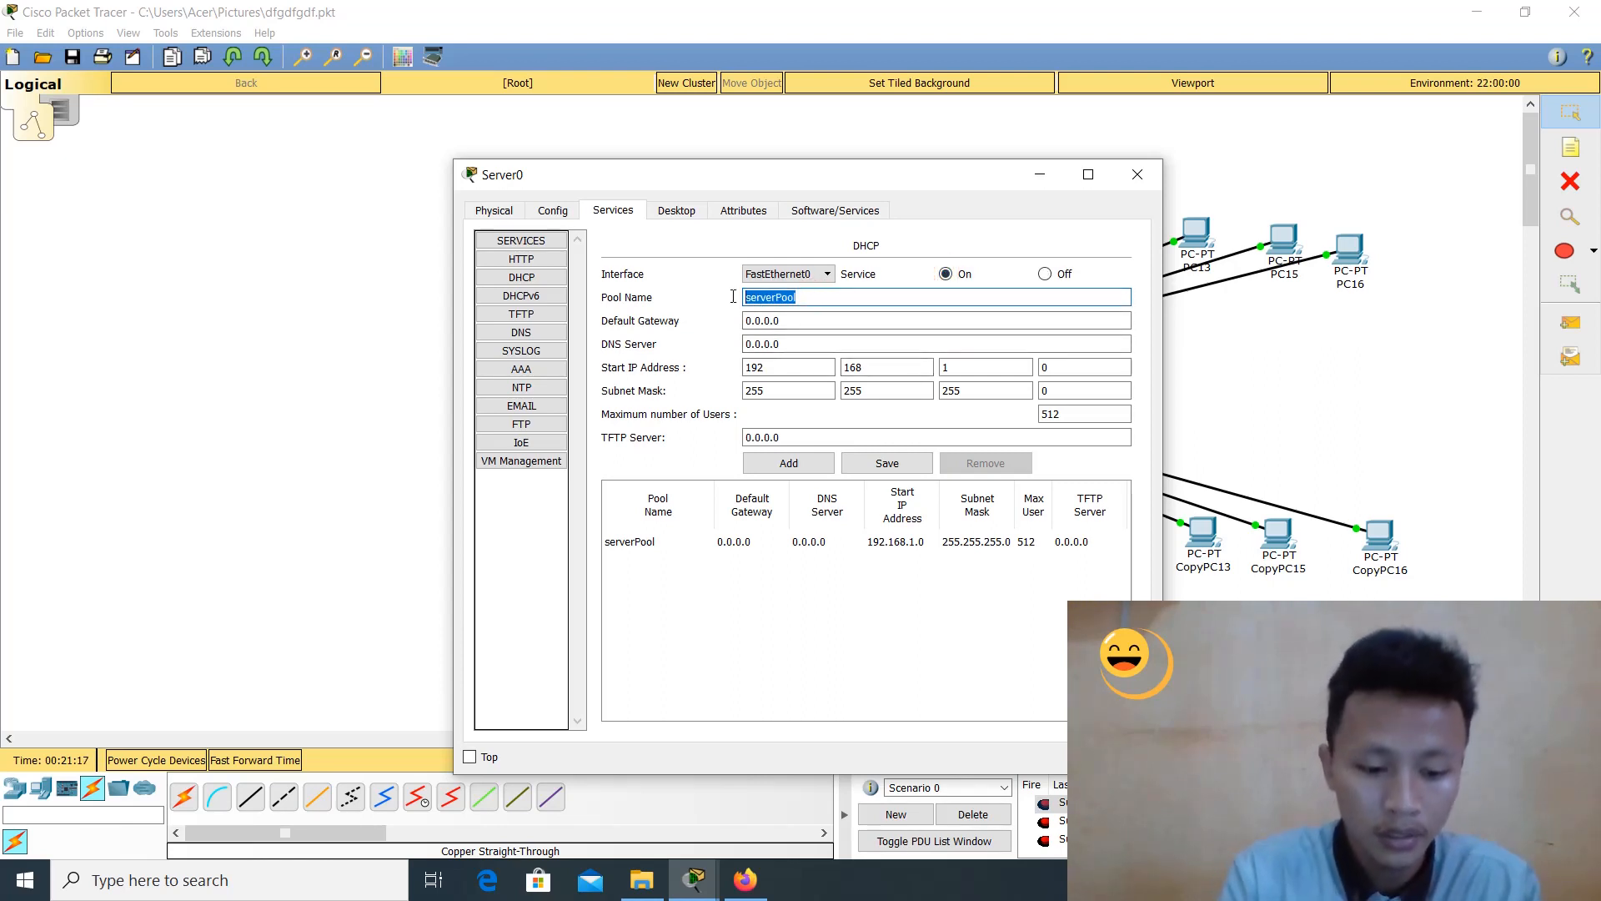
type("server")
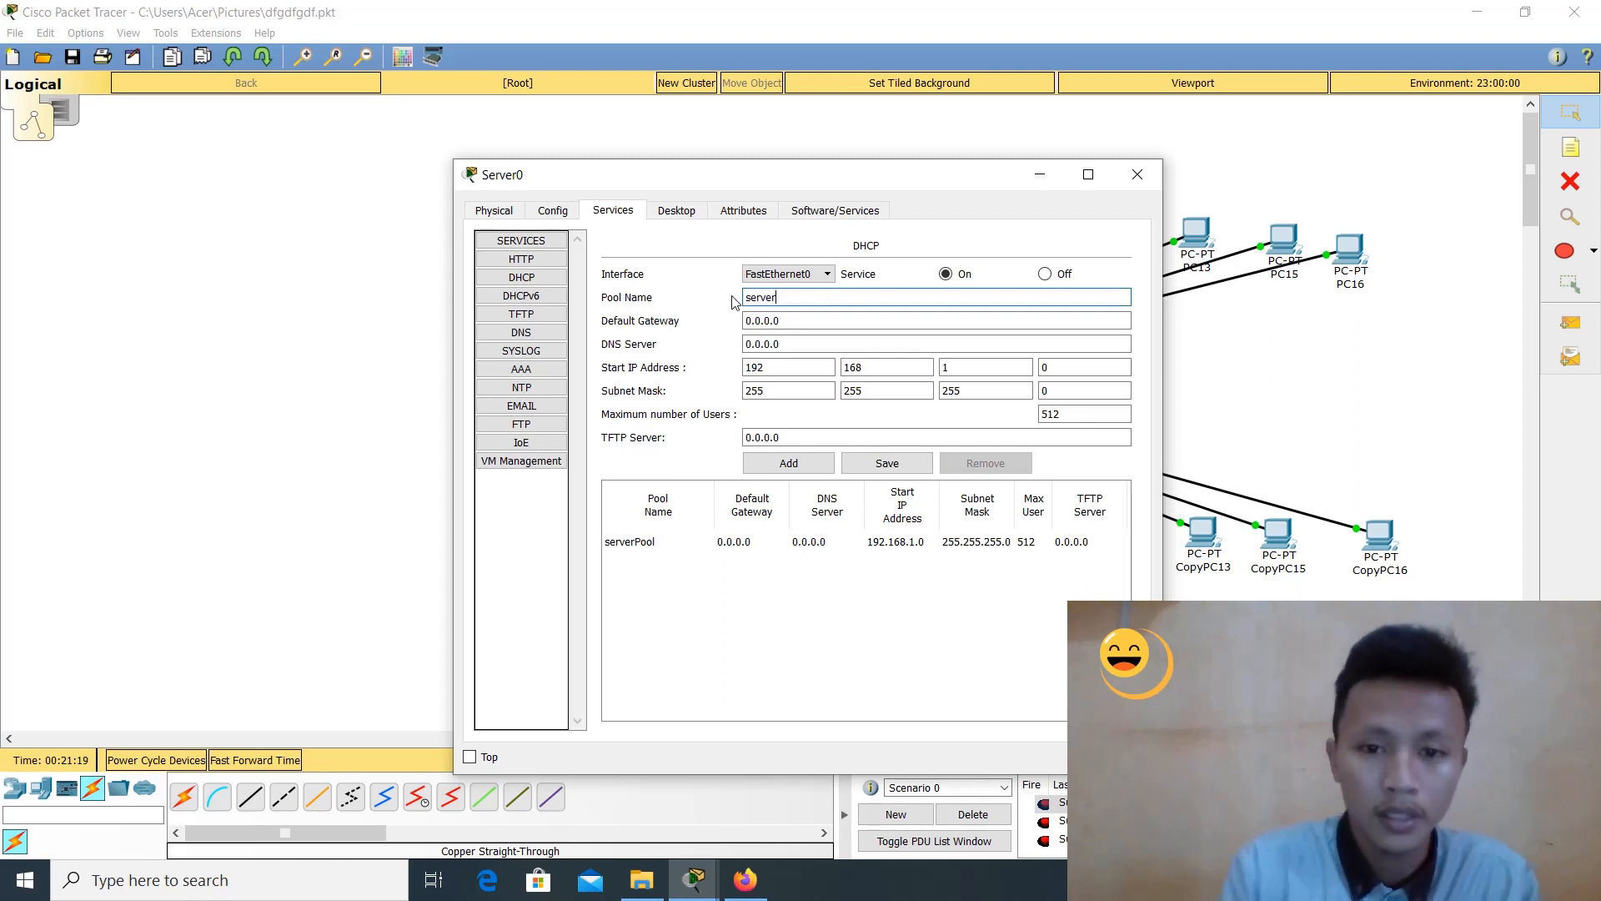
type("1")
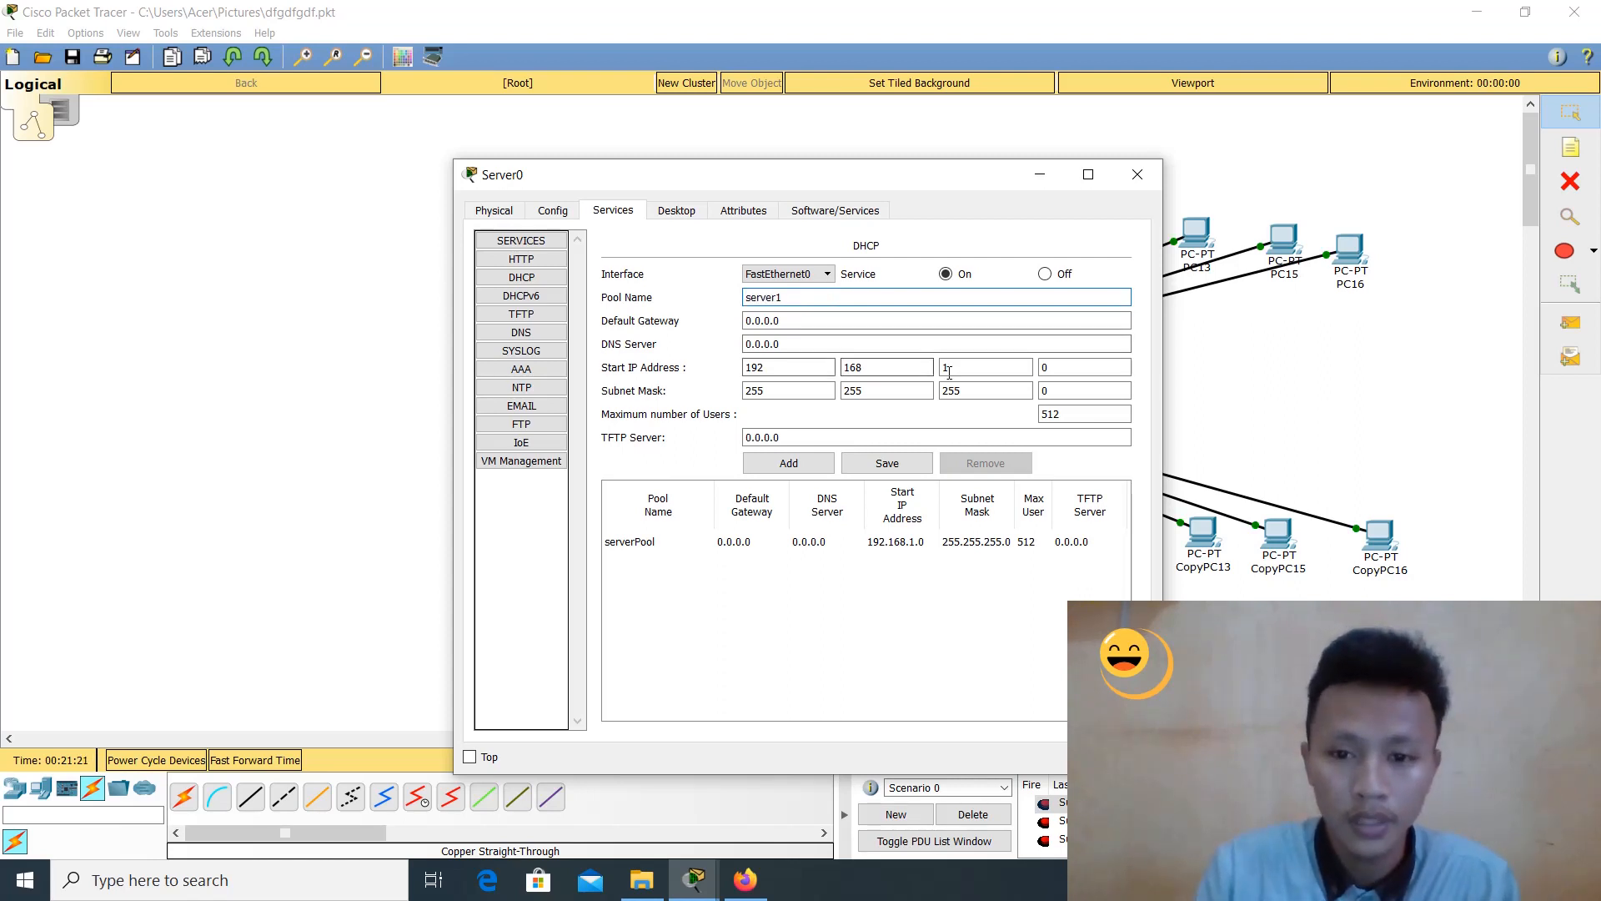
left_click(1075, 370)
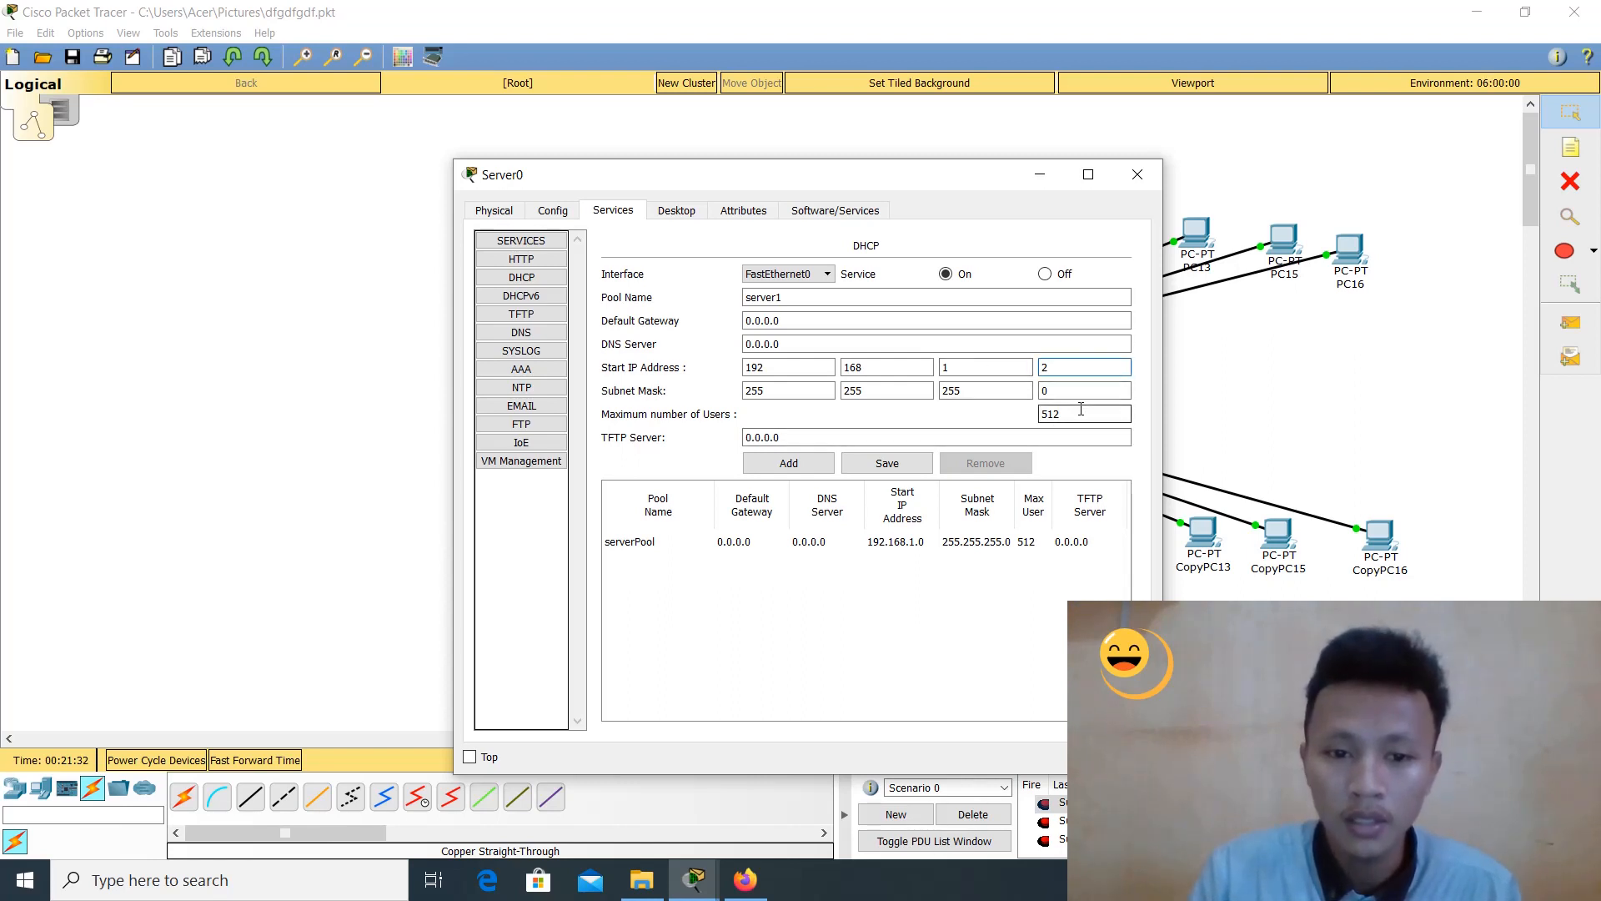
left_click(1079, 410)
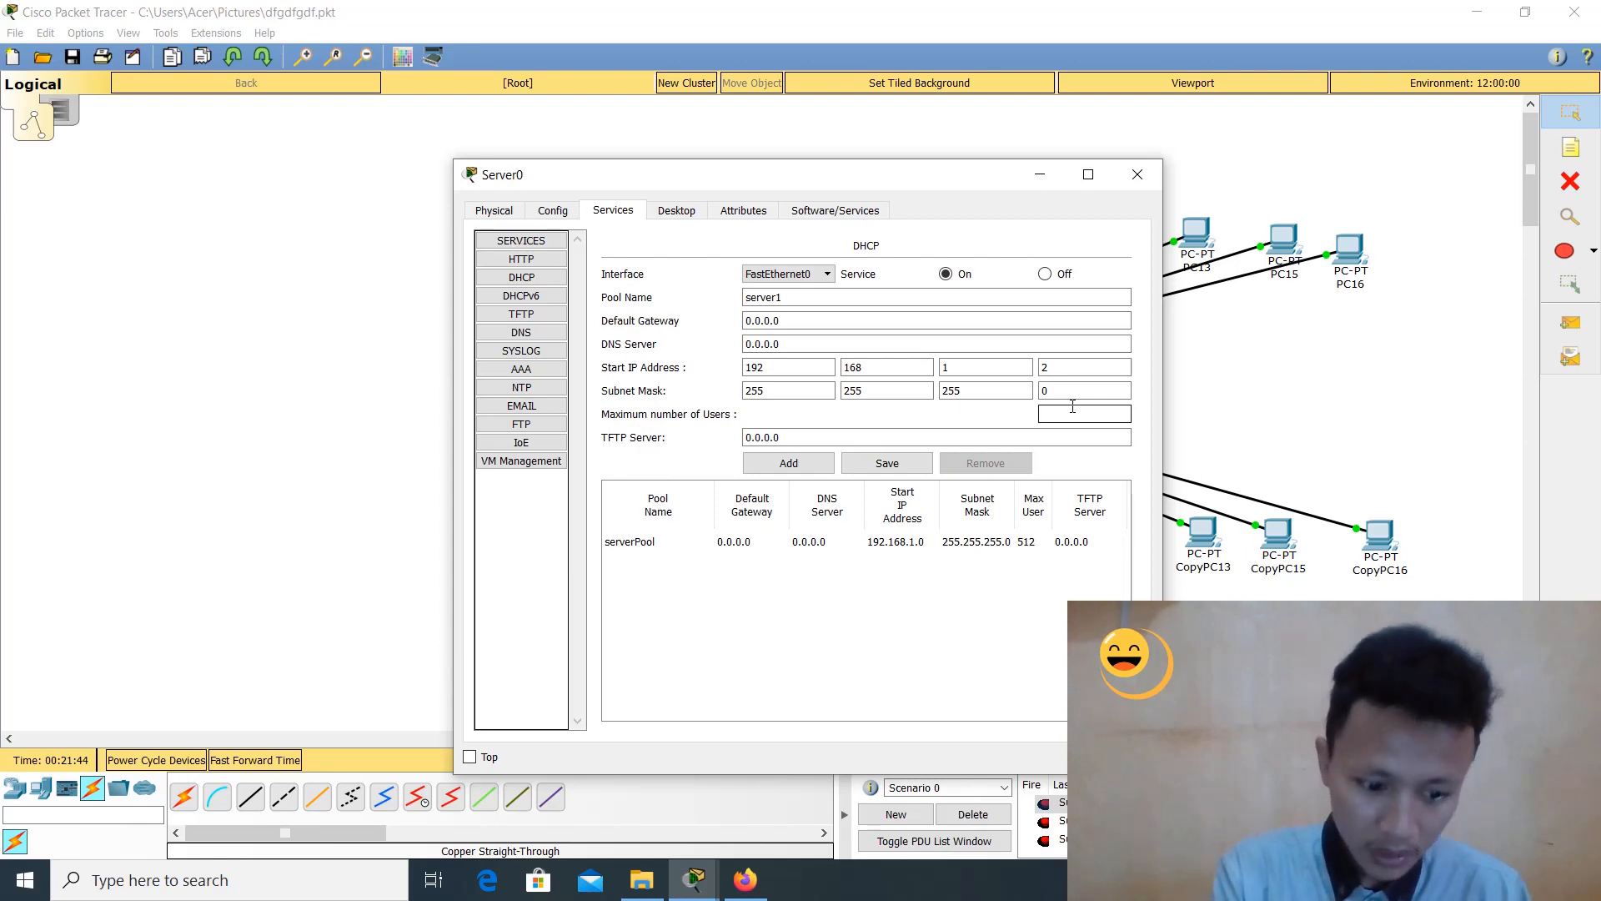
type("5")
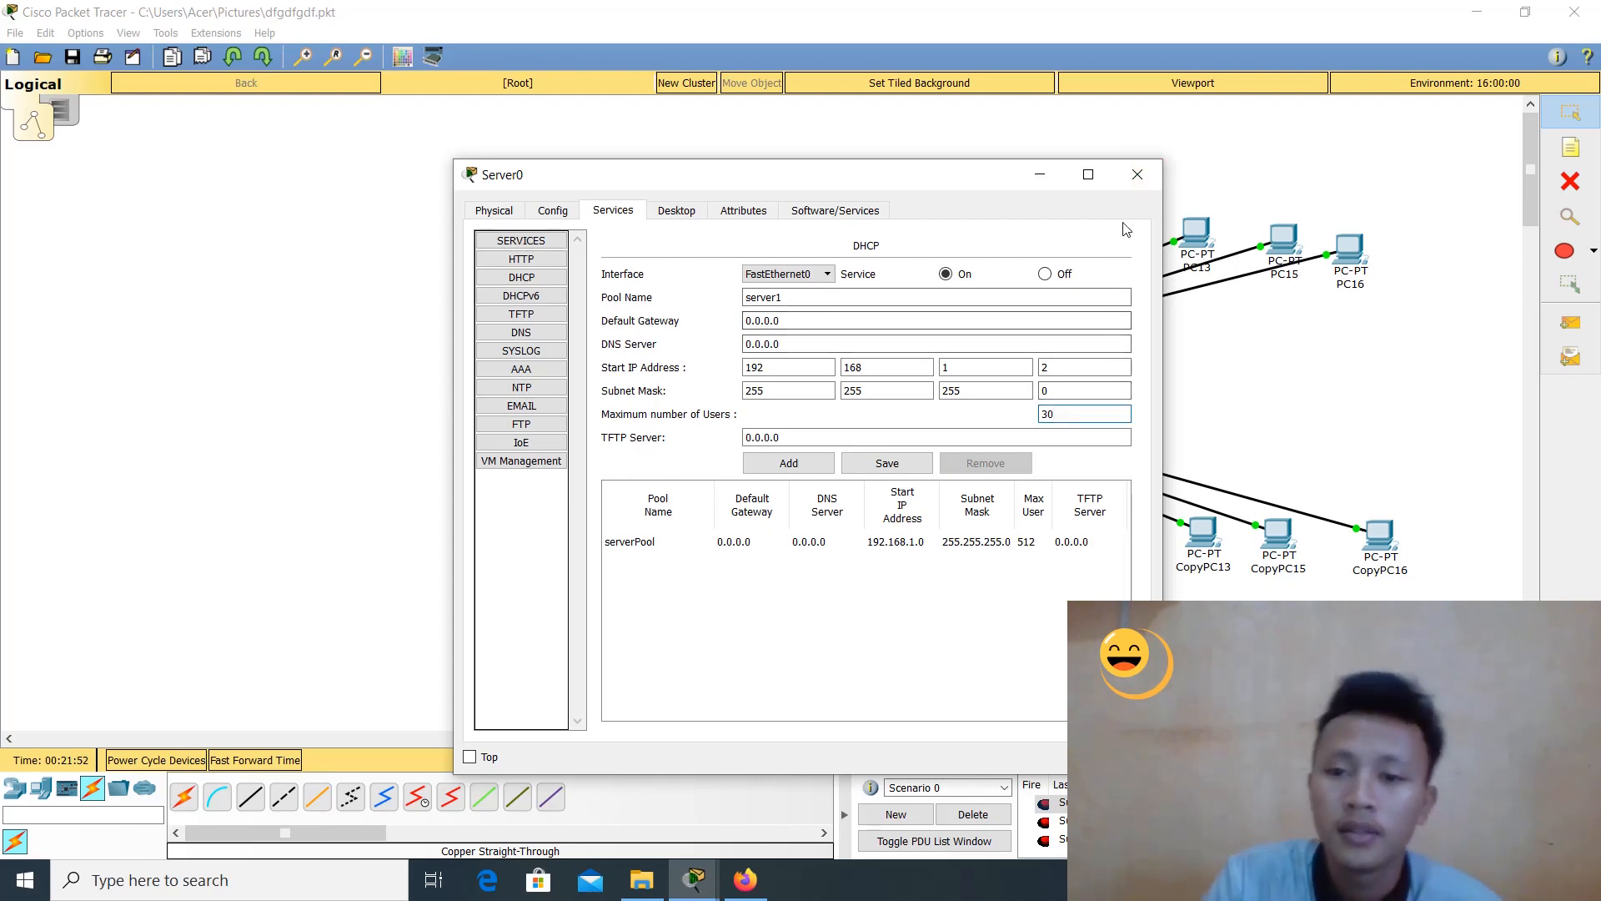
left_click(808, 461)
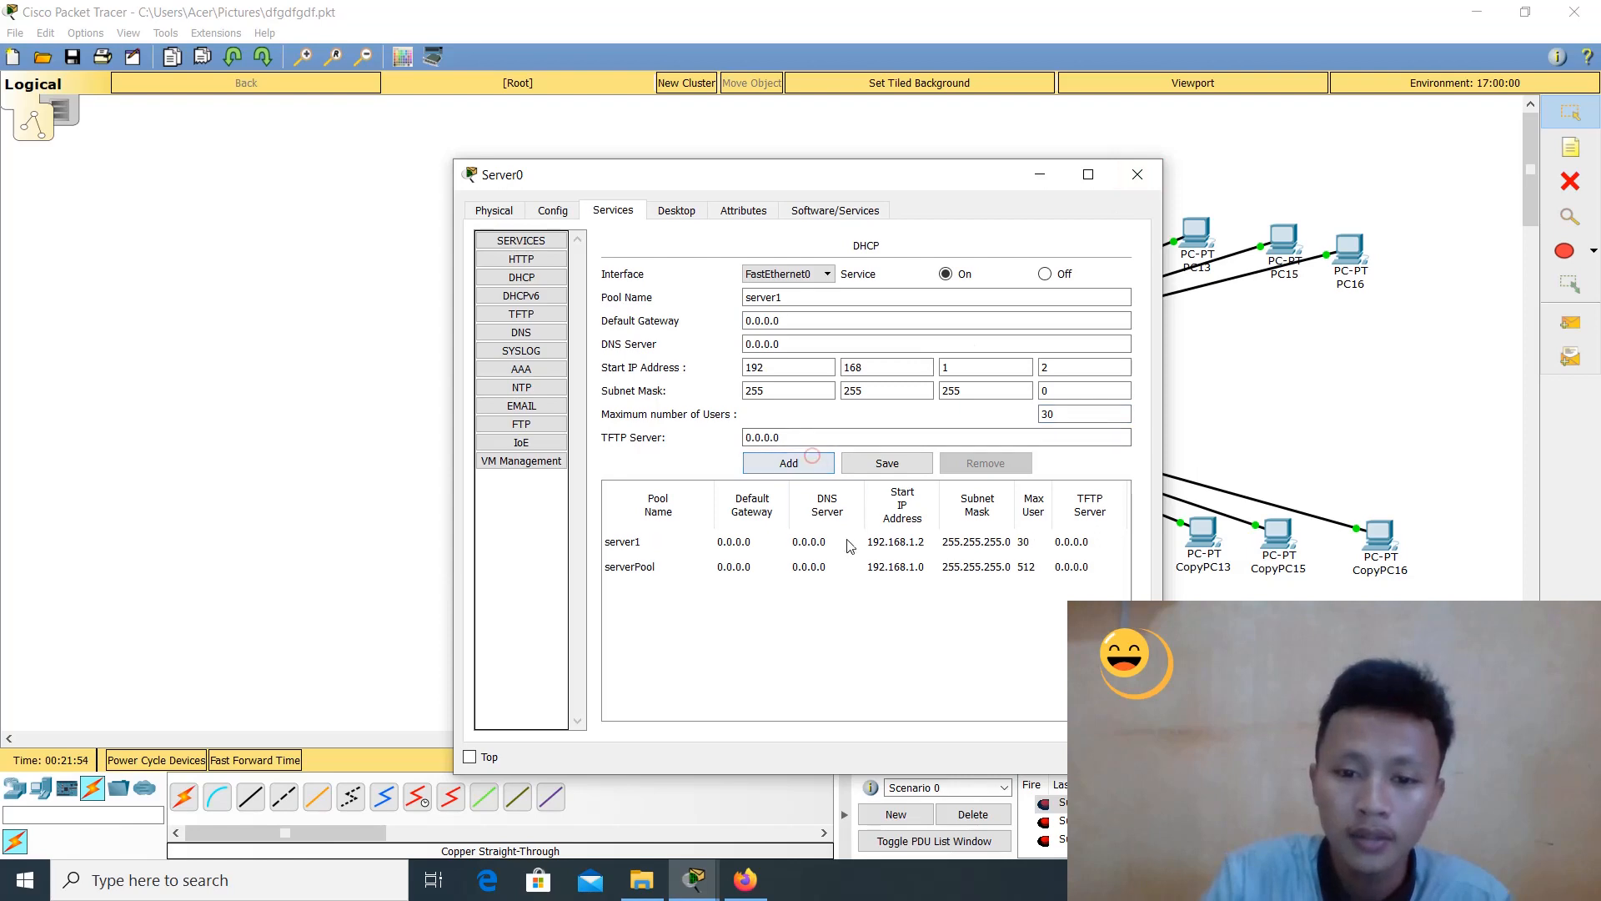
left_click(830, 546)
left_click(897, 462)
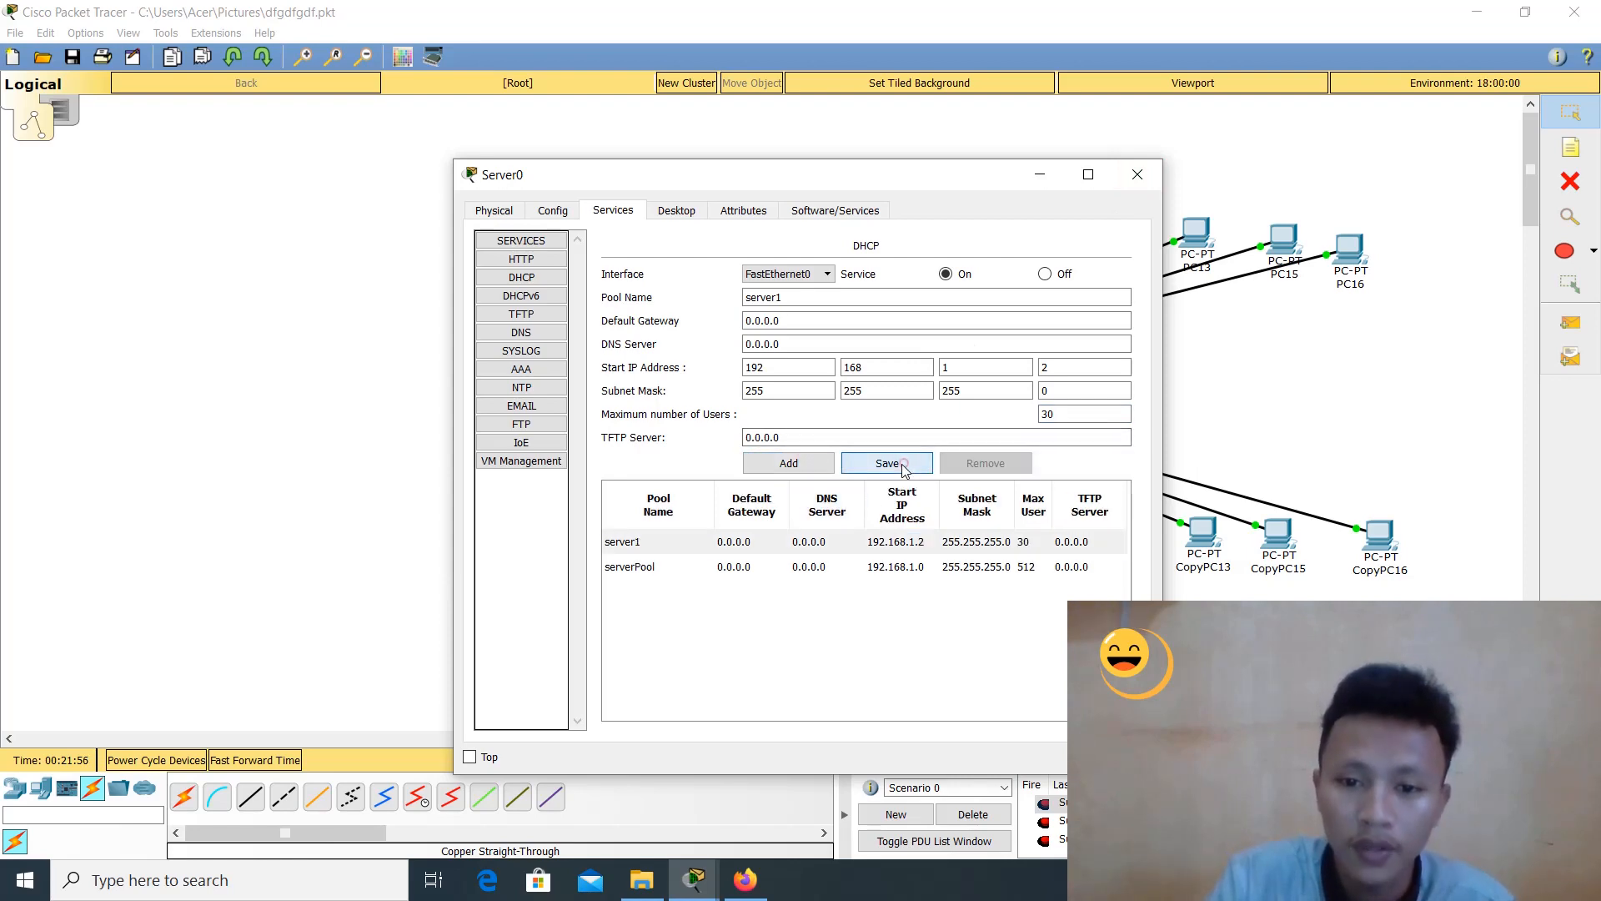
left_click(1138, 175)
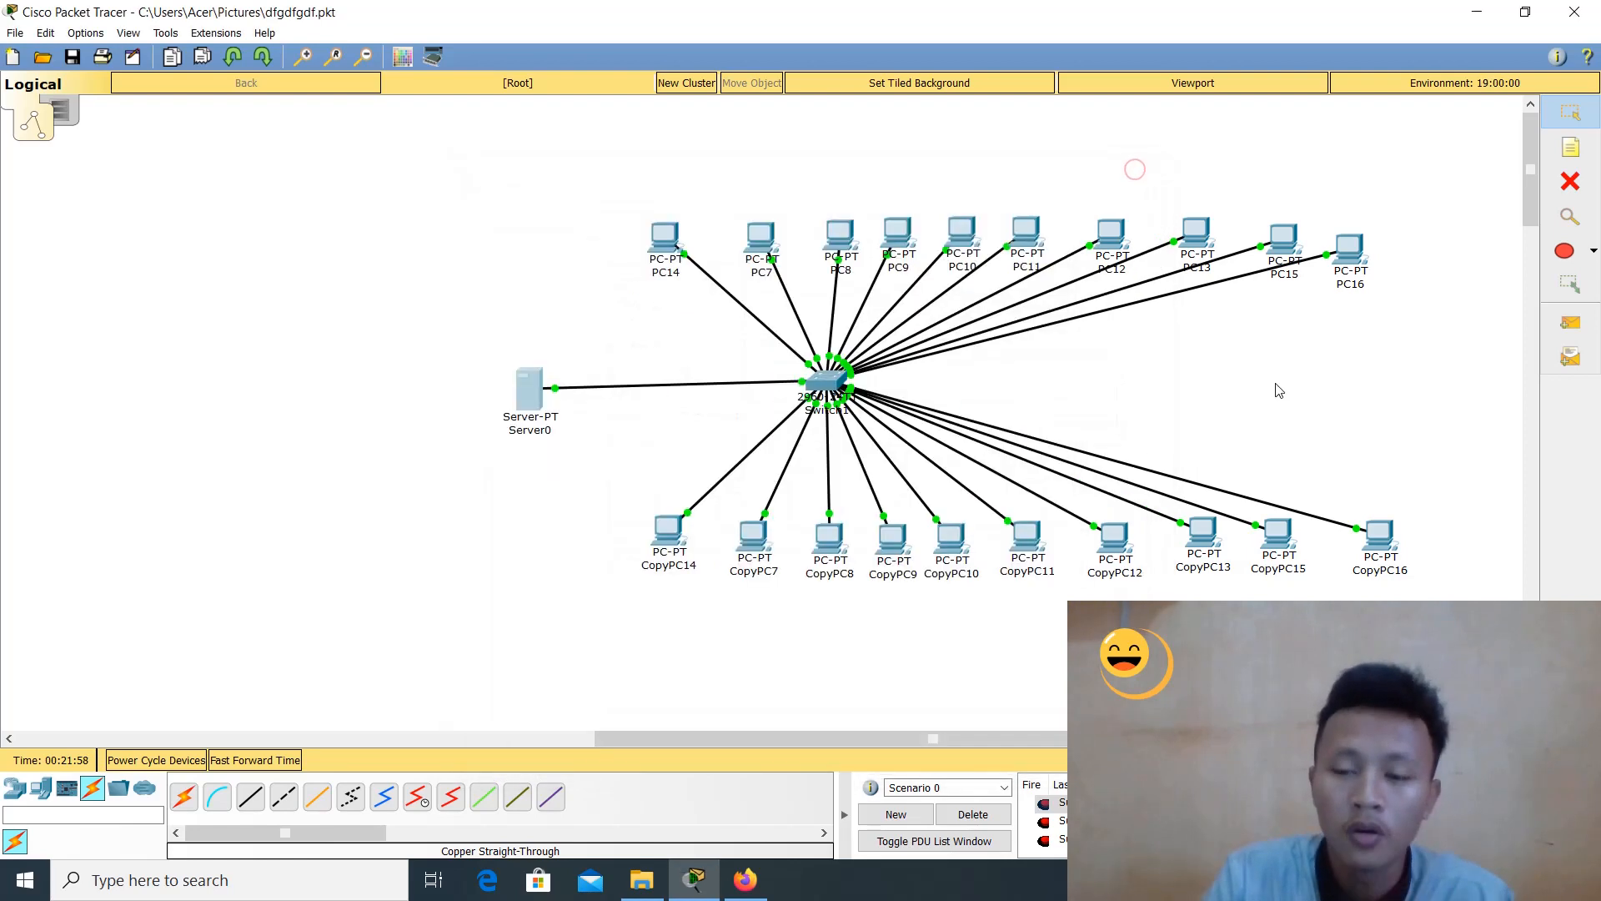
left_click_drag(436, 272, 617, 531)
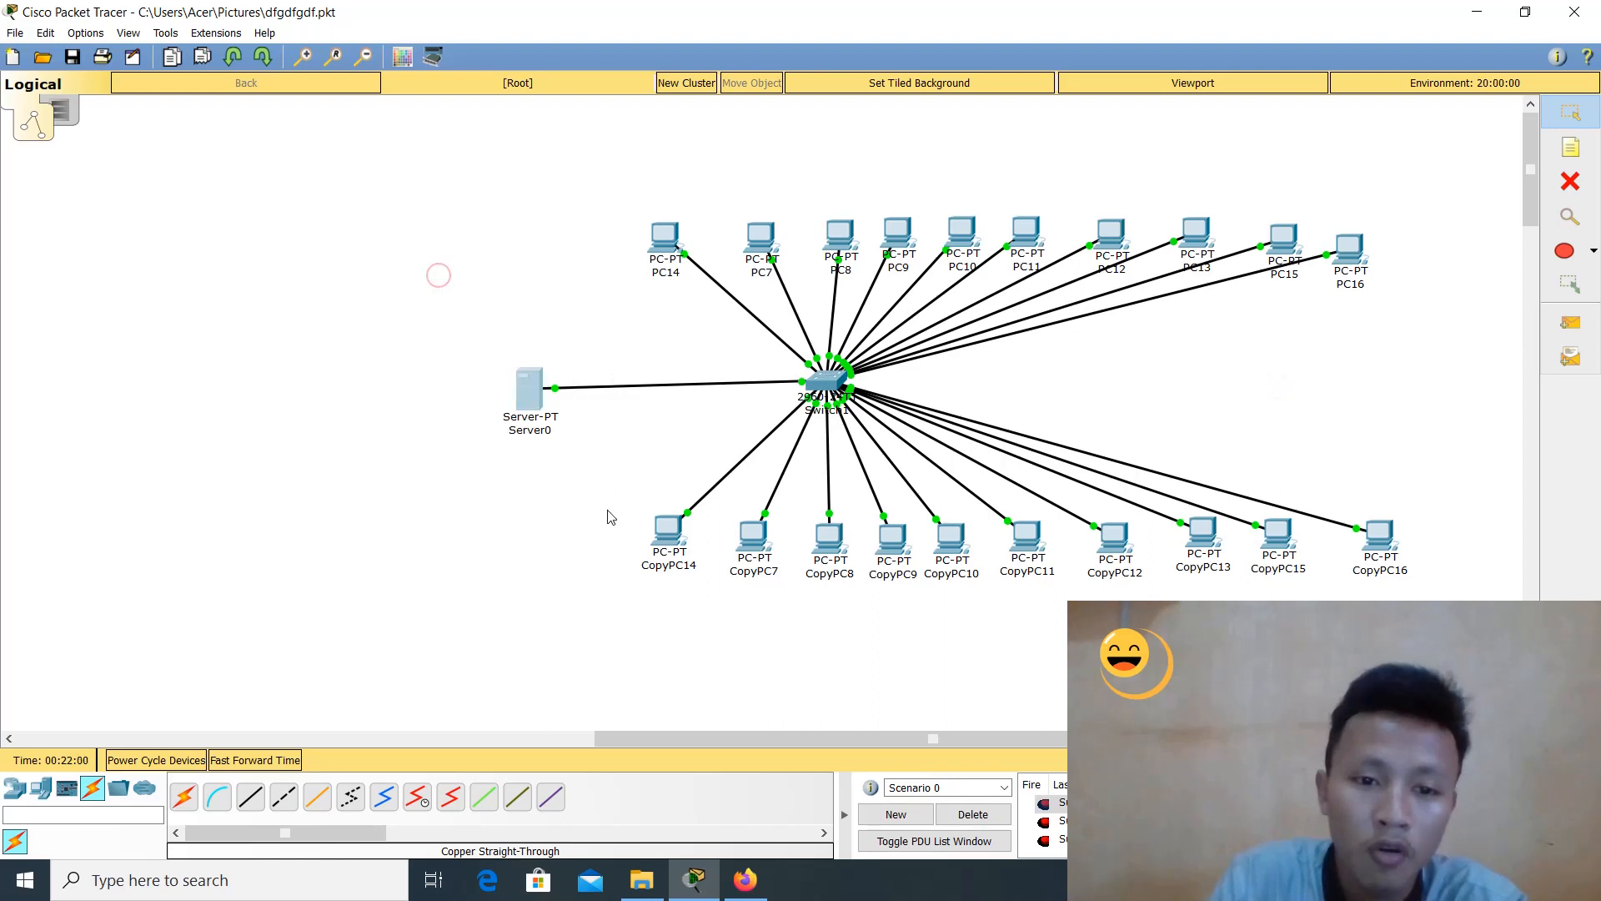
left_click_drag(475, 315, 636, 458)
left_click(469, 333)
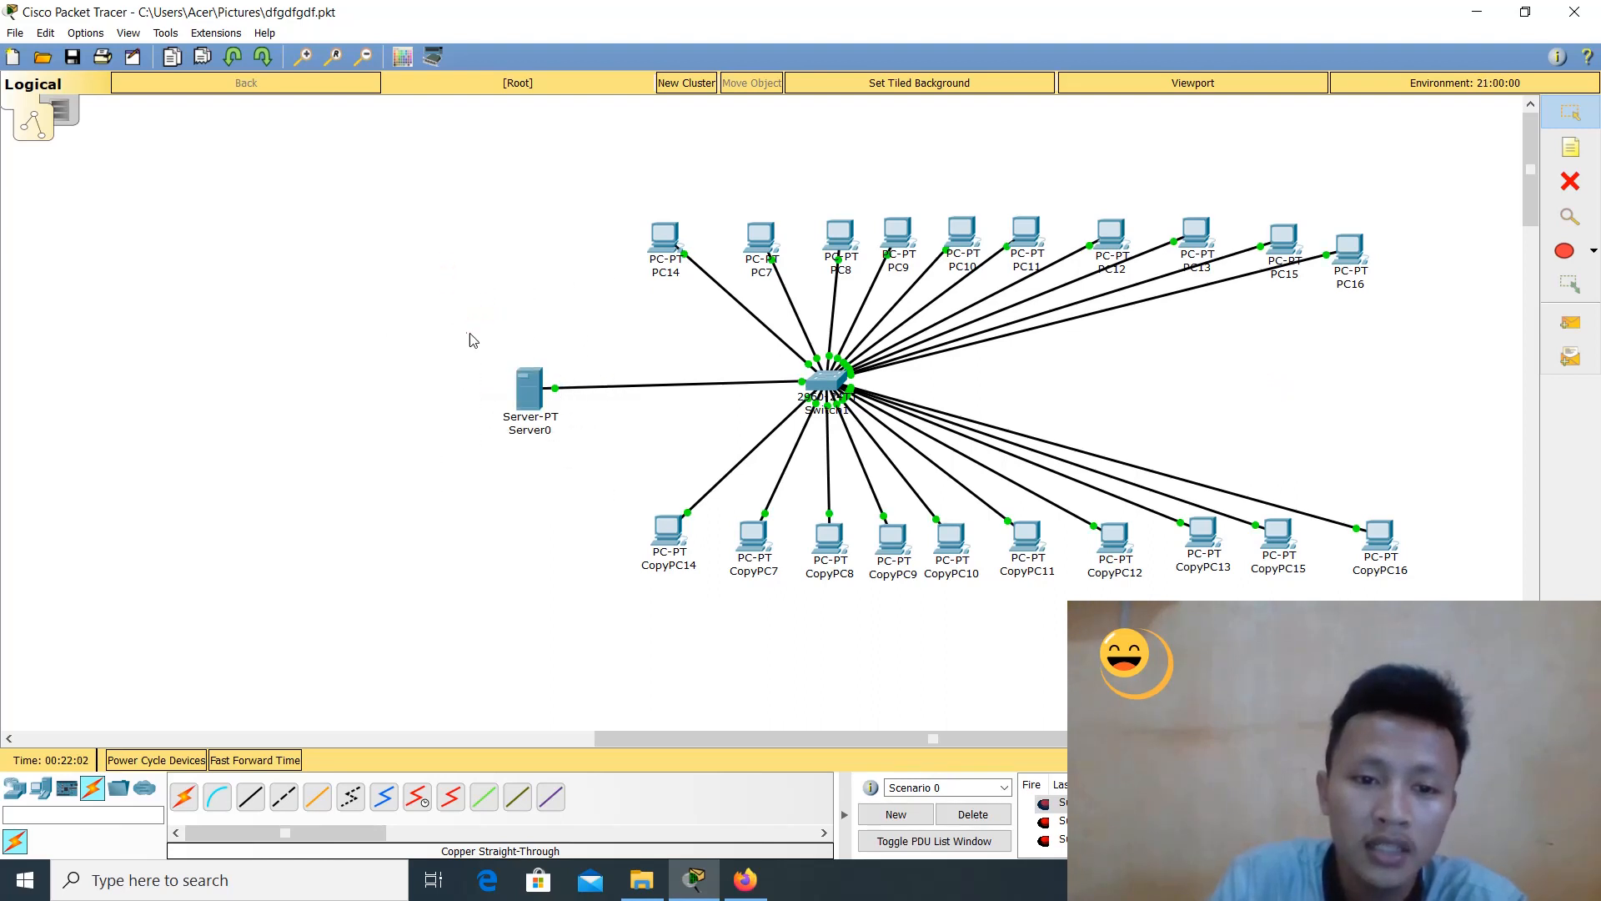
Try to obtain PC14's IP address through DHCP instead of the static setting, and close its window
left_click(667, 239)
left_click(555, 280)
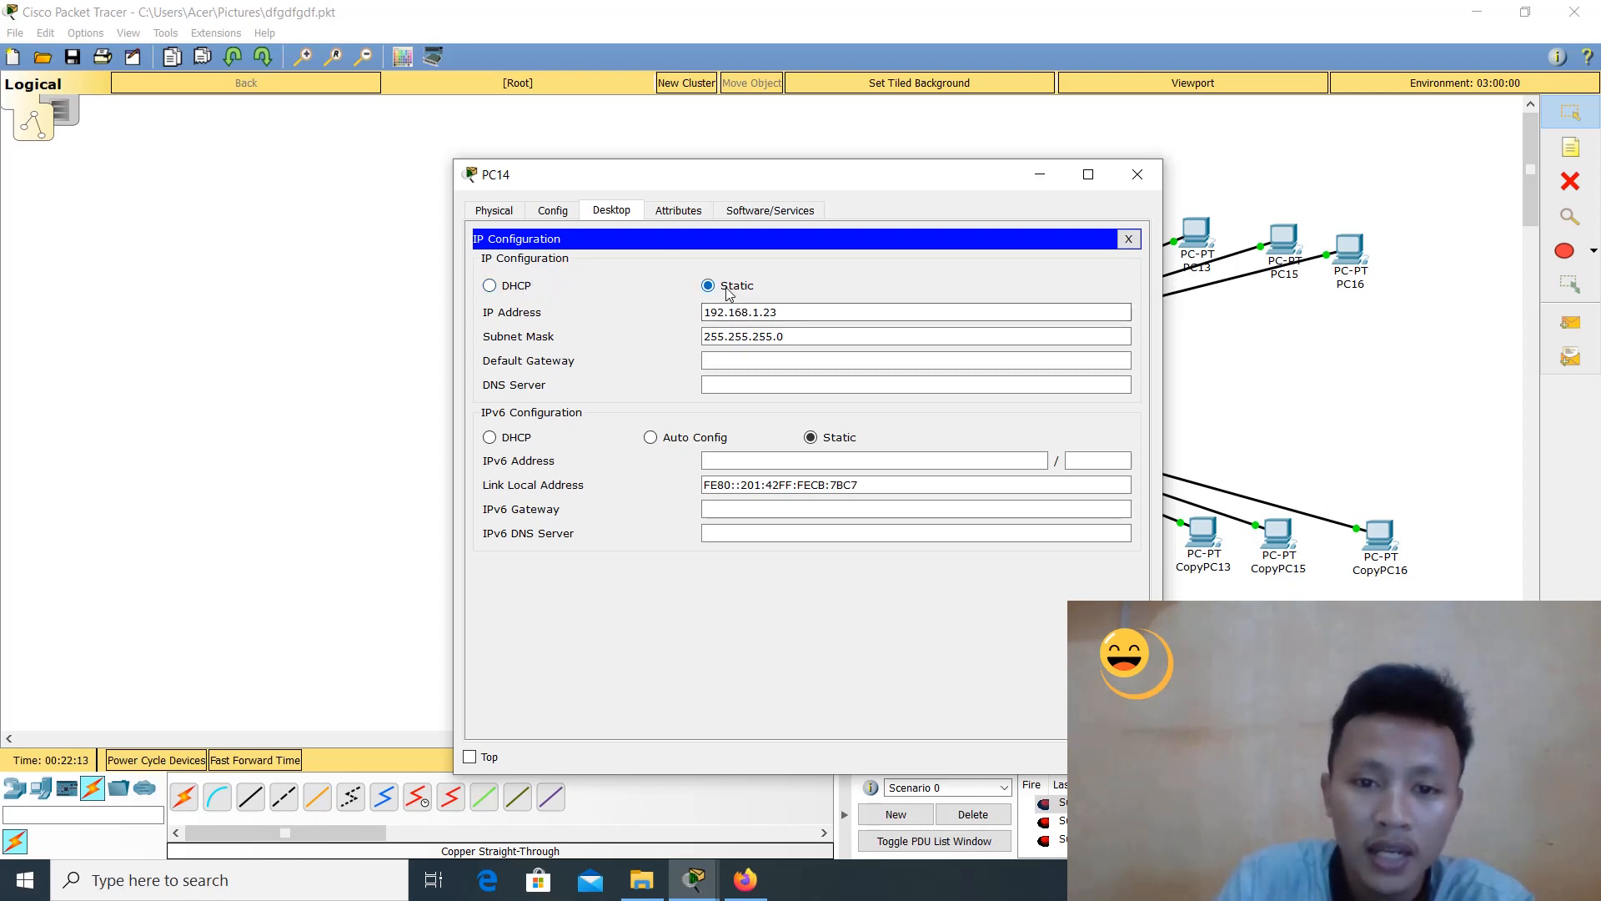
left_click(517, 289)
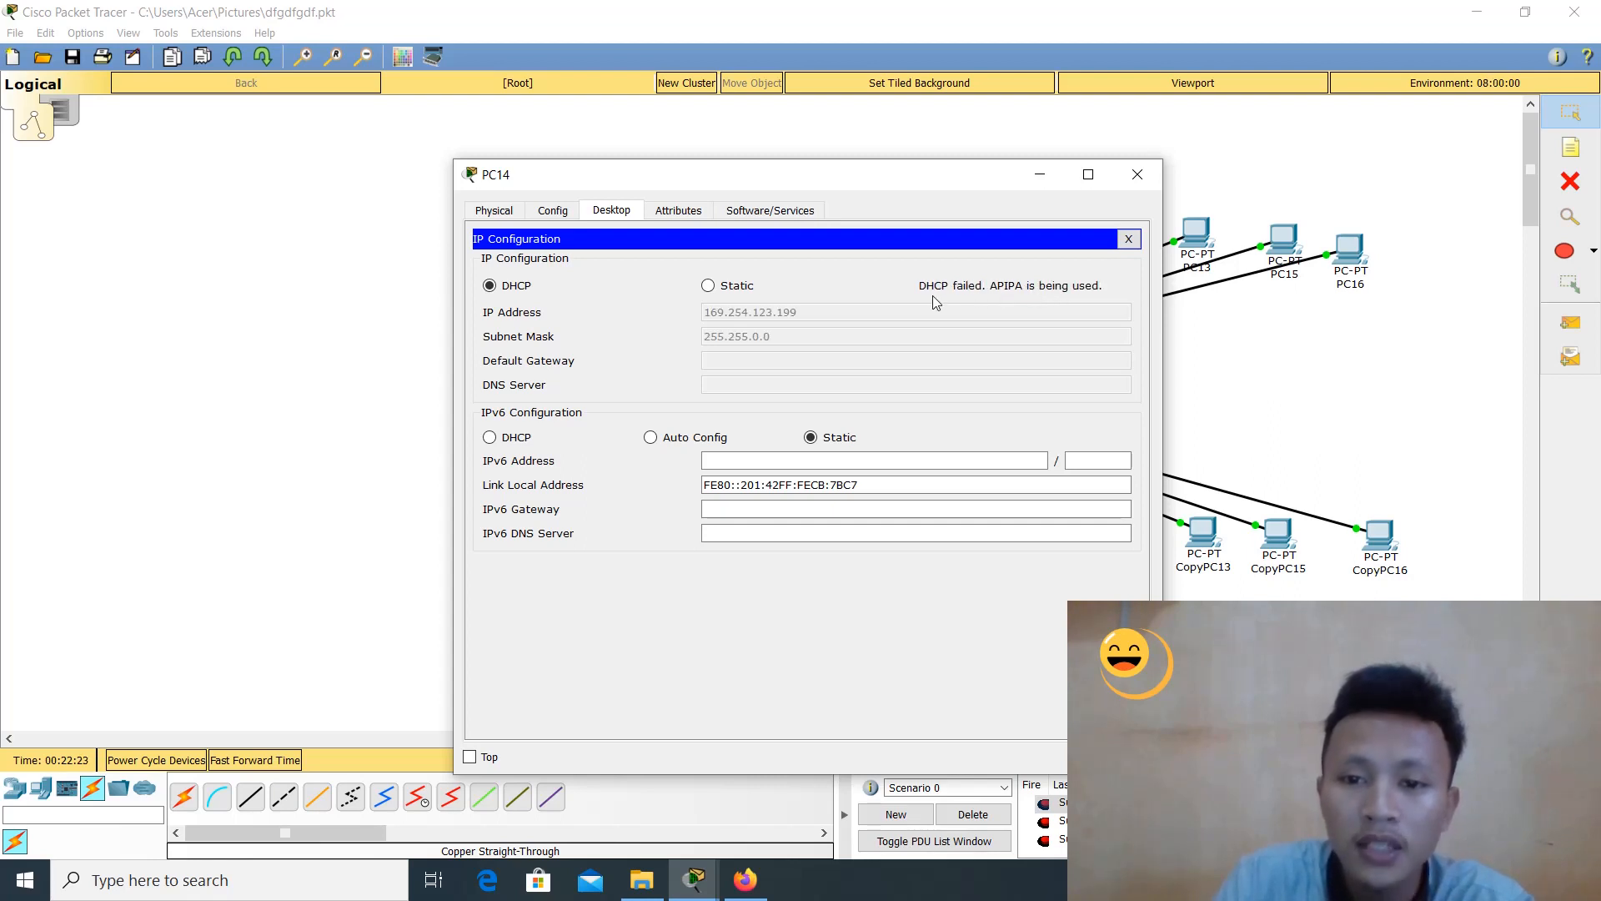
left_click(1135, 182)
Reopen Server0's DHCP service, select the server1 pool and save it again
left_click(528, 388)
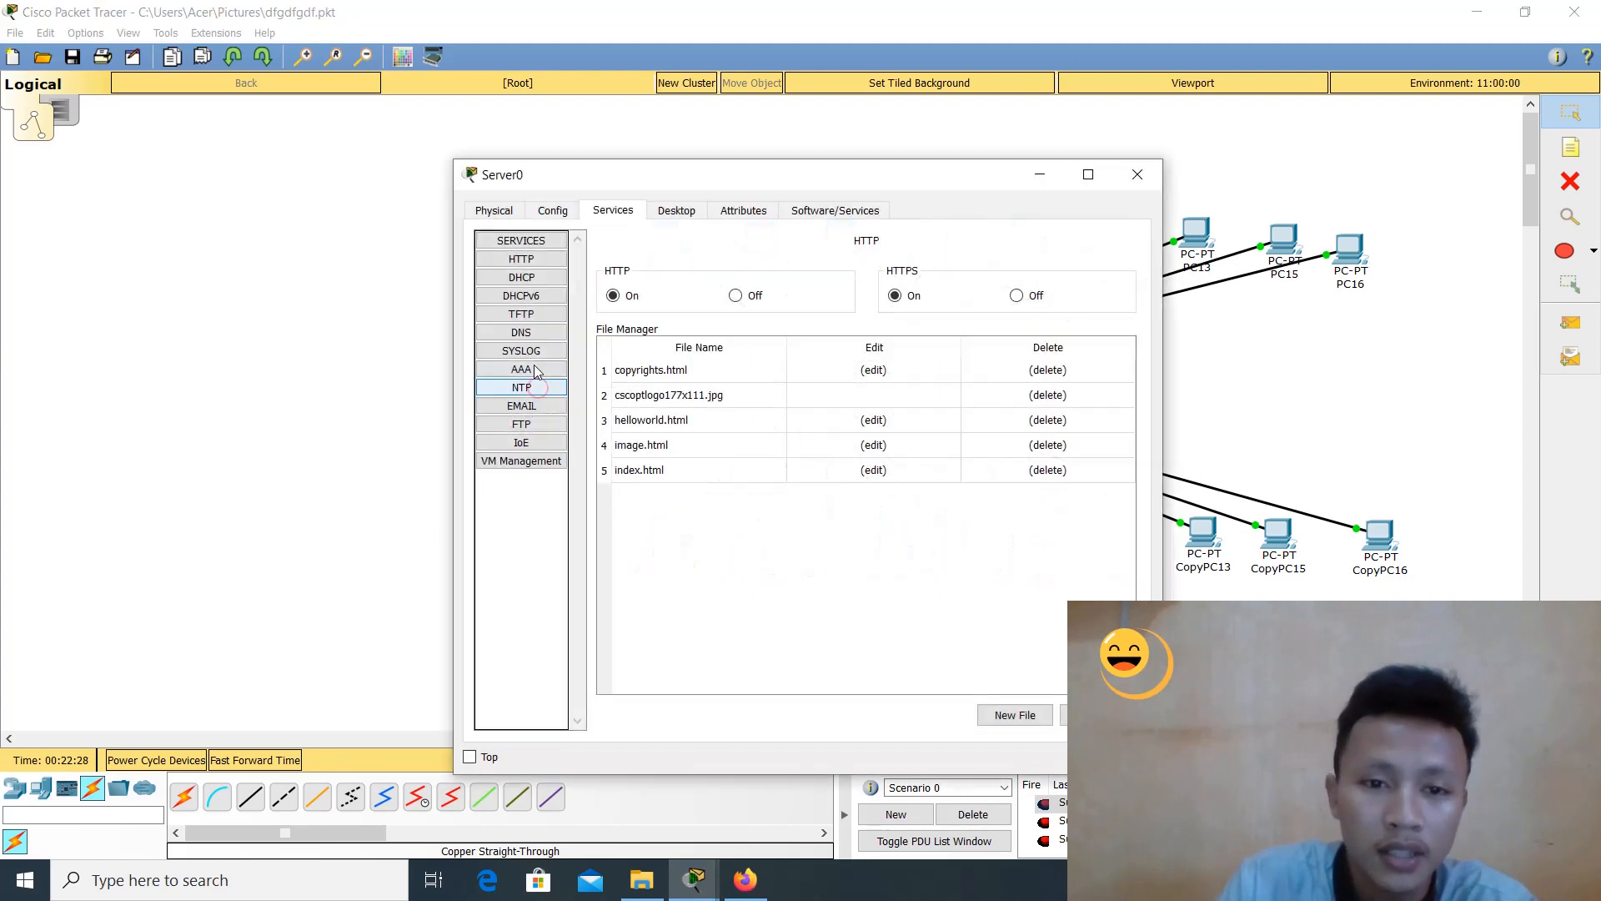
left_click(521, 277)
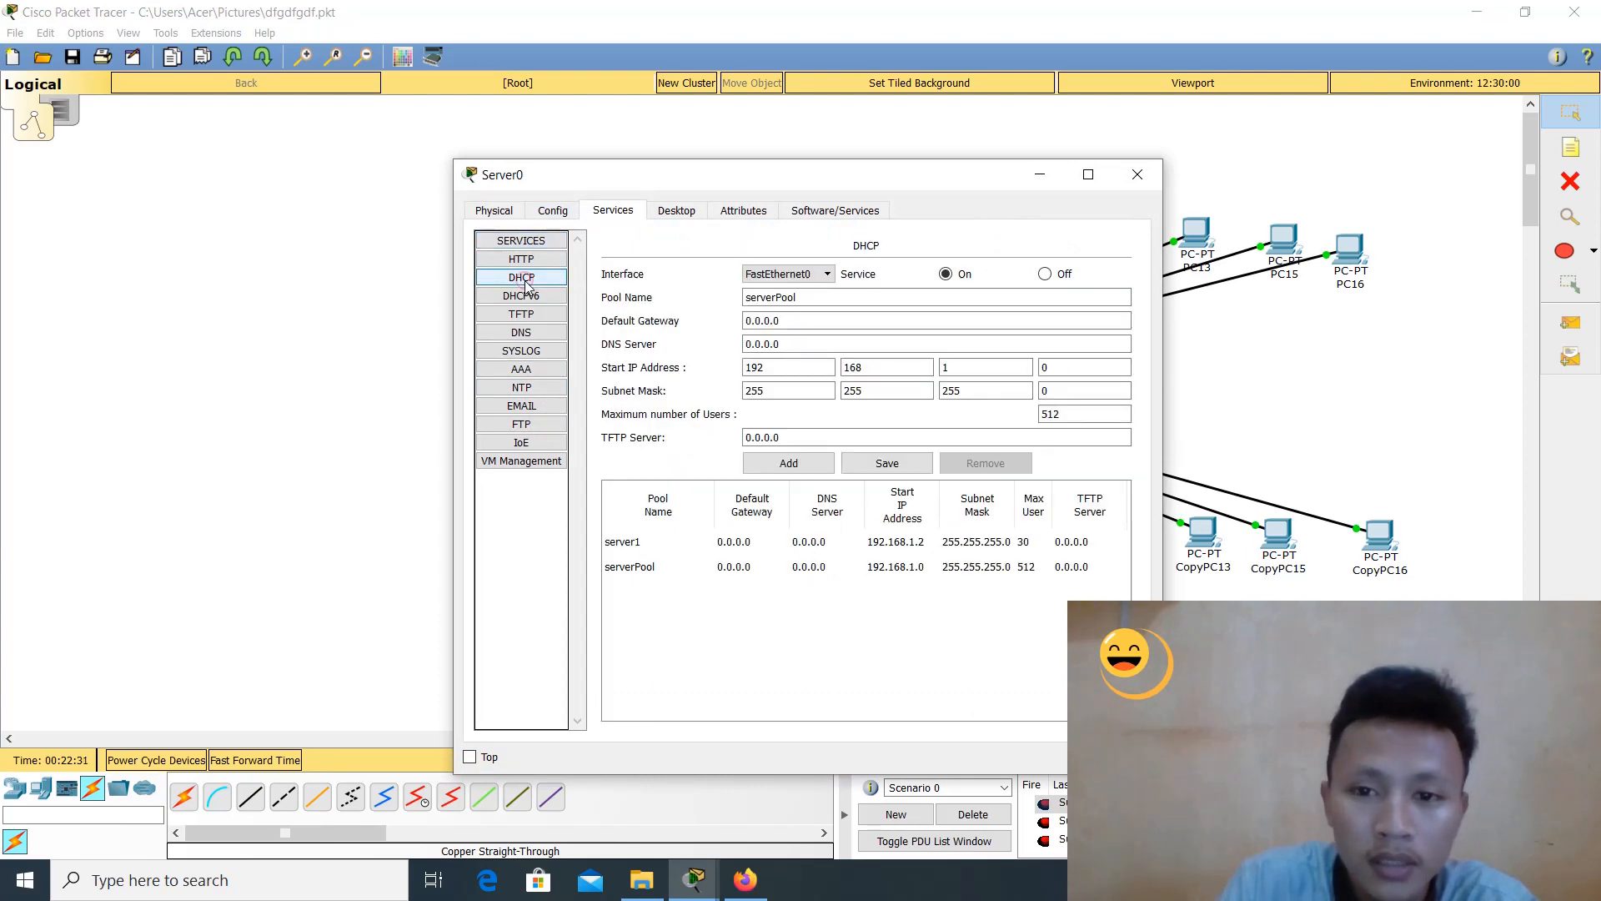
left_click(908, 543)
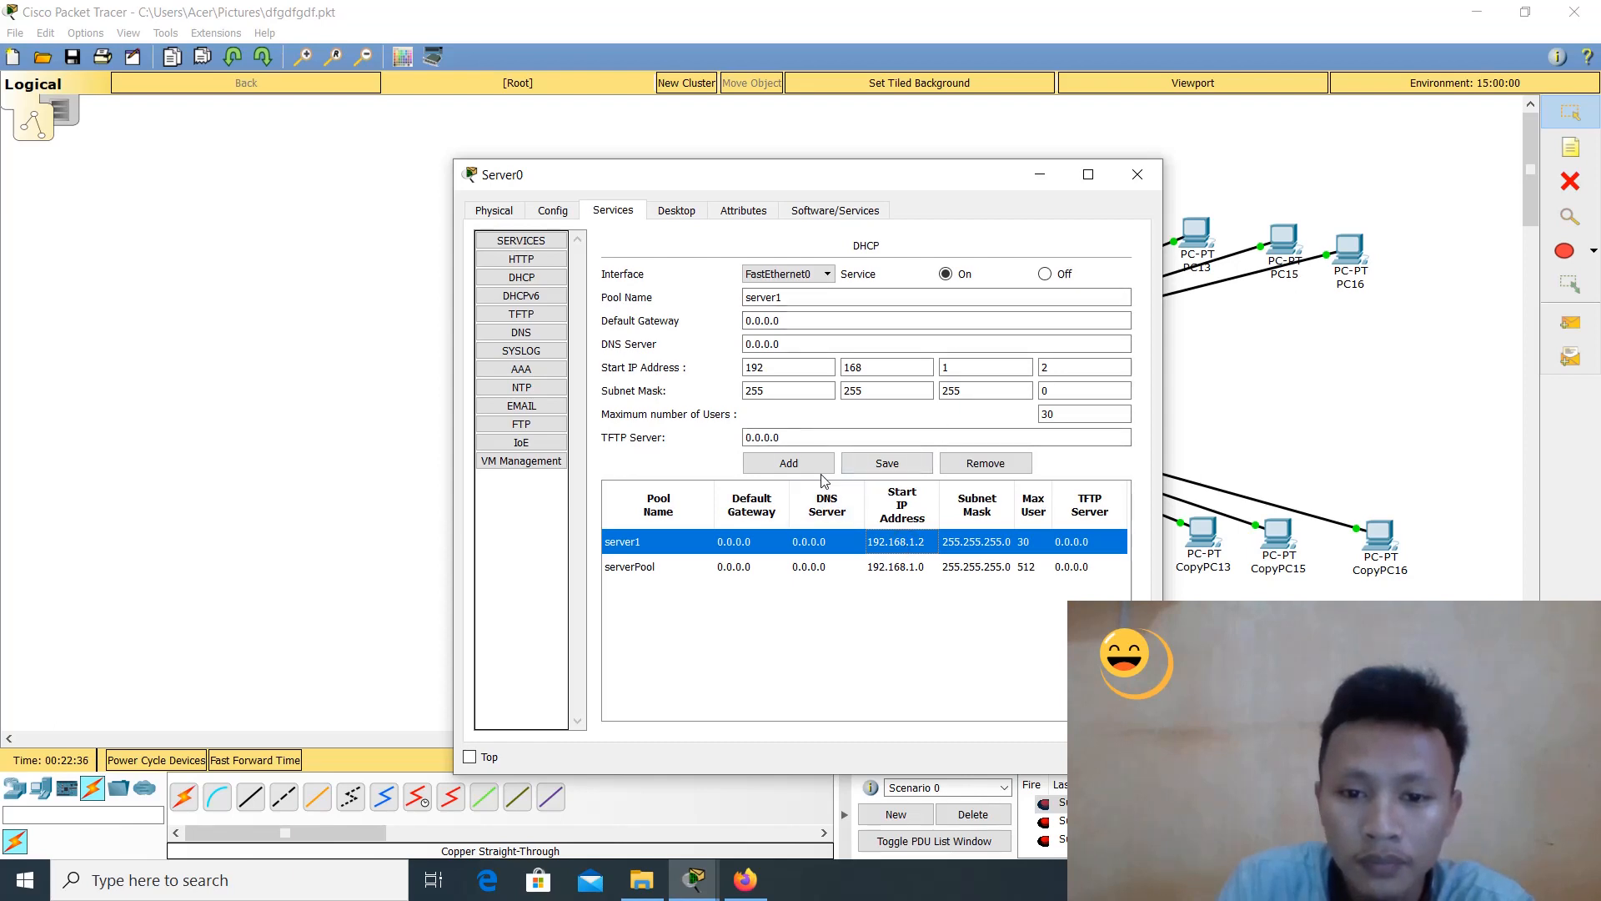
left_click(882, 463)
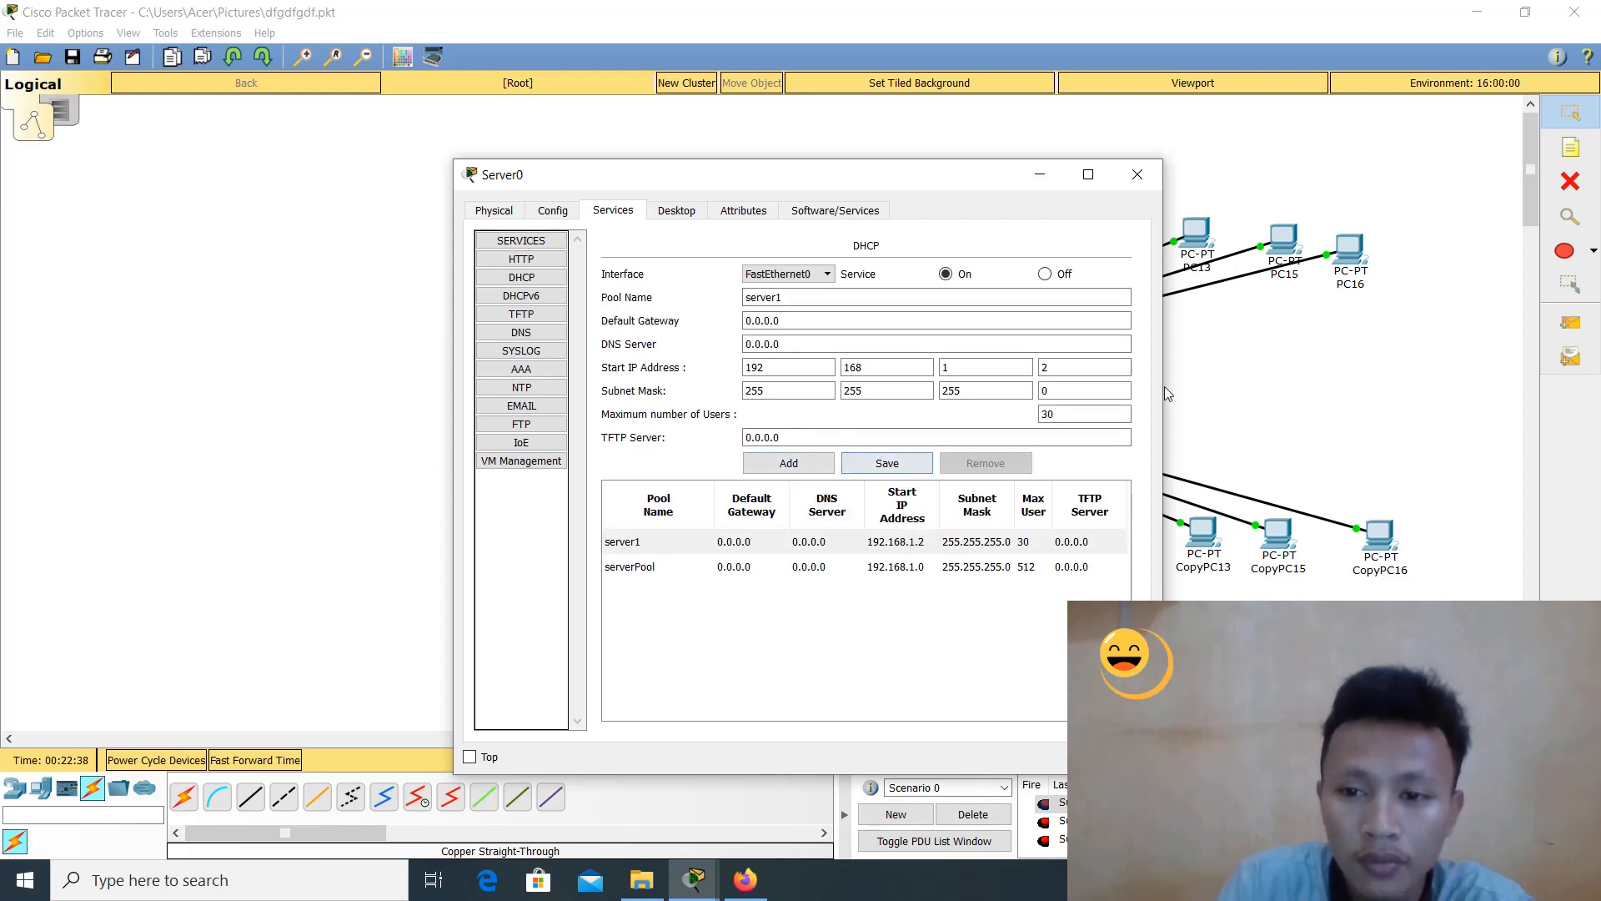
left_click(1205, 378)
Switch CopyPC14's IP configuration to DHCP, wait for the address request and close its window
left_click(671, 531)
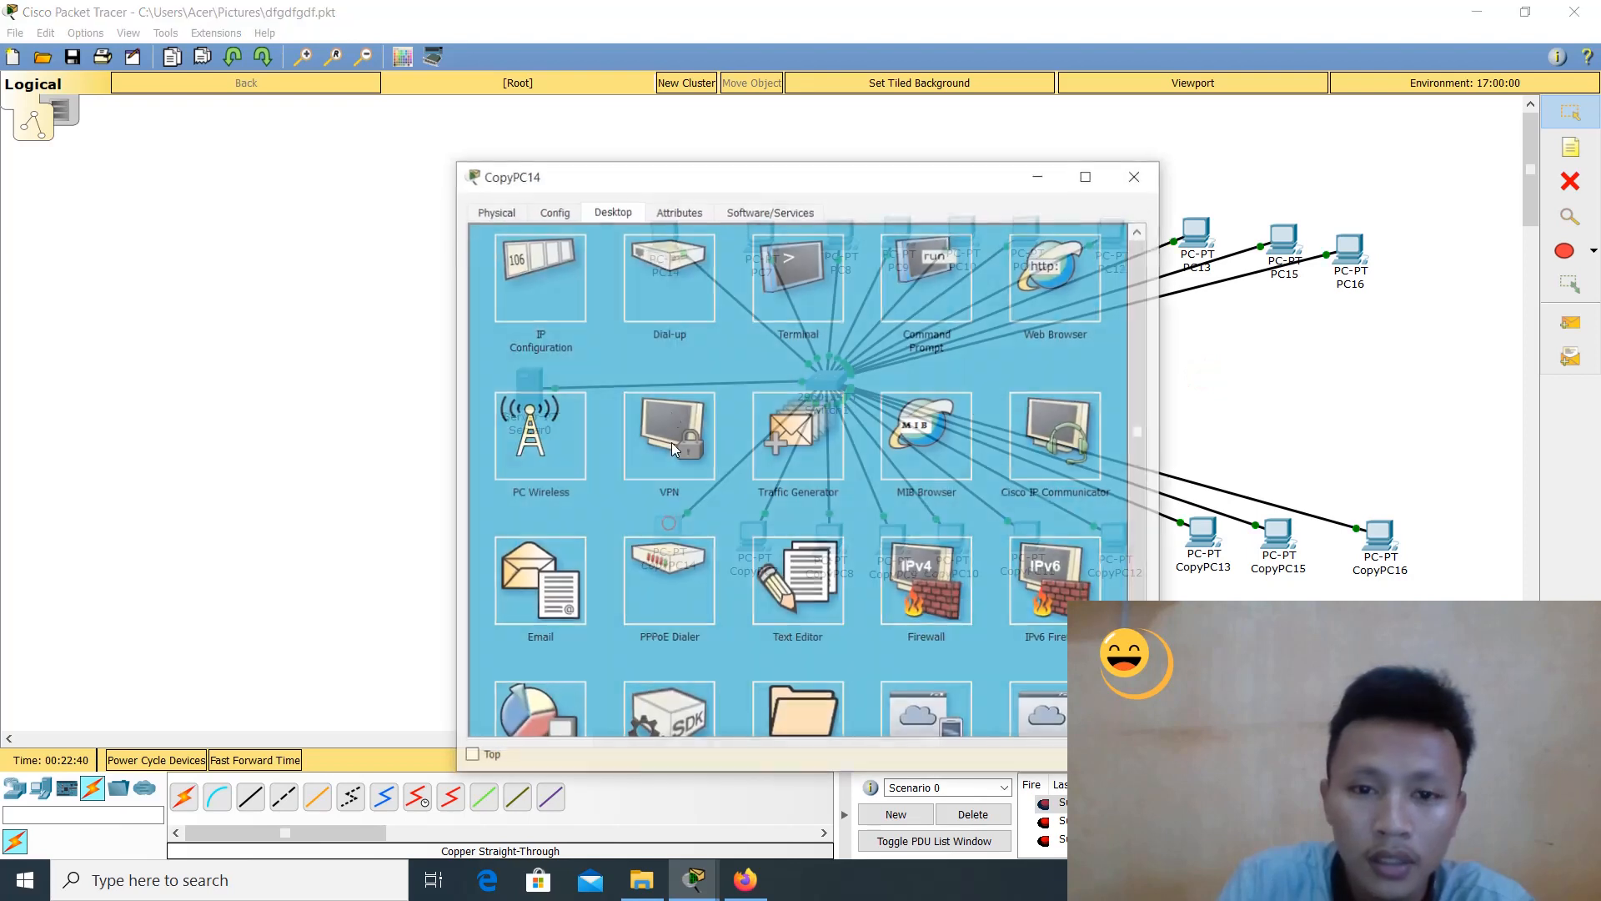
left_click(567, 280)
left_click(515, 286)
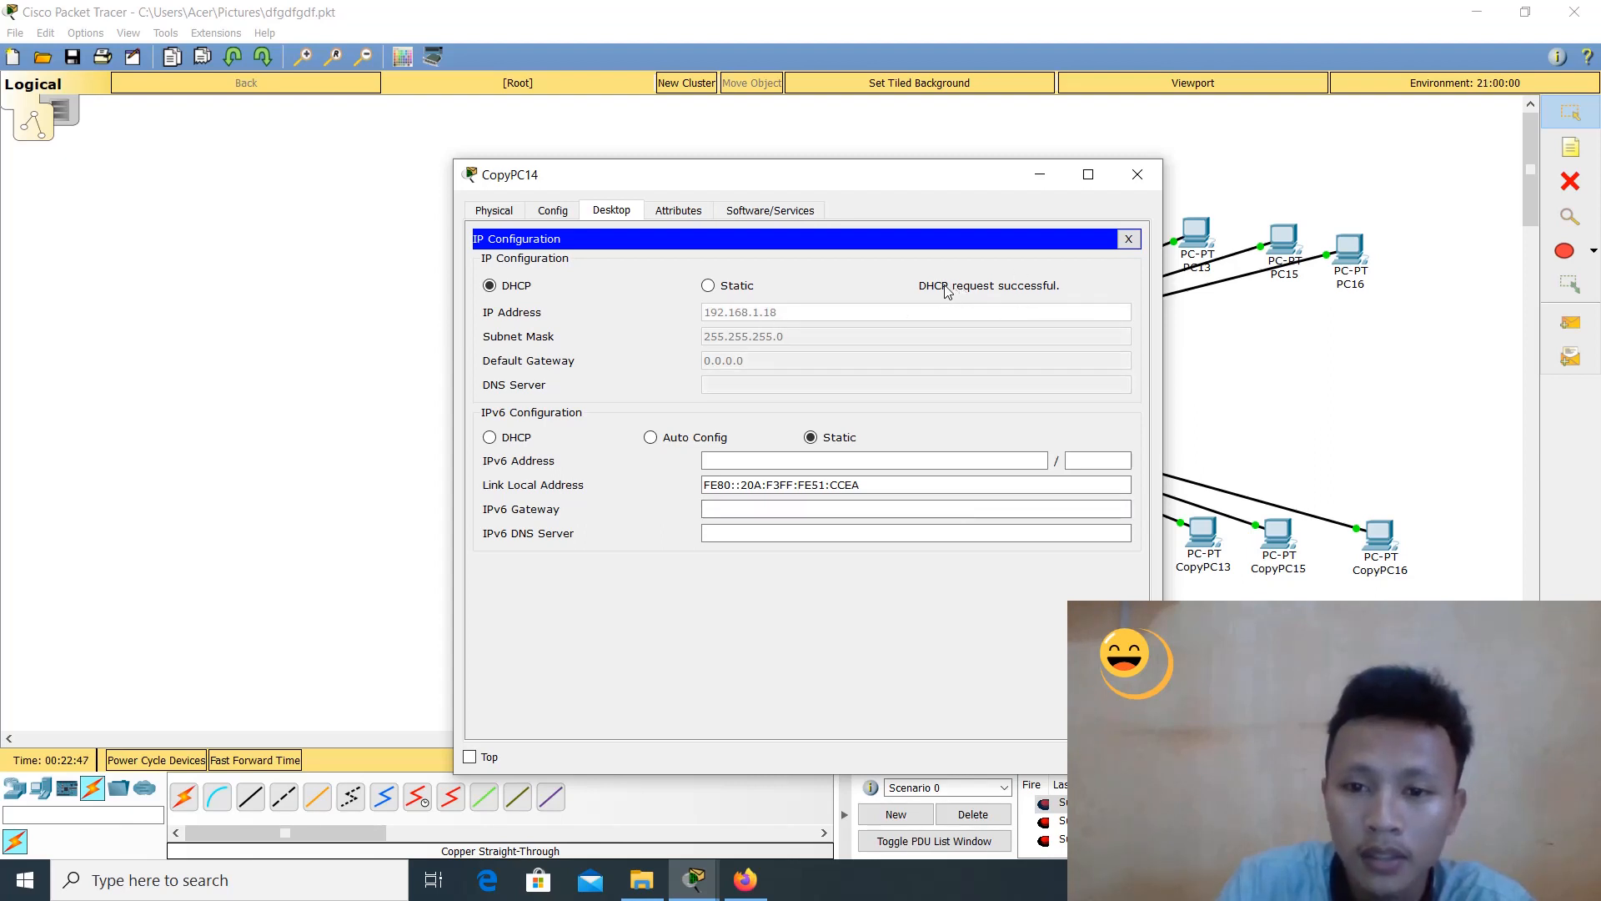
left_click(1138, 174)
Request a new DHCP address for PC14 by switching its IP configuration to Static and back to DHCP
left_click(664, 242)
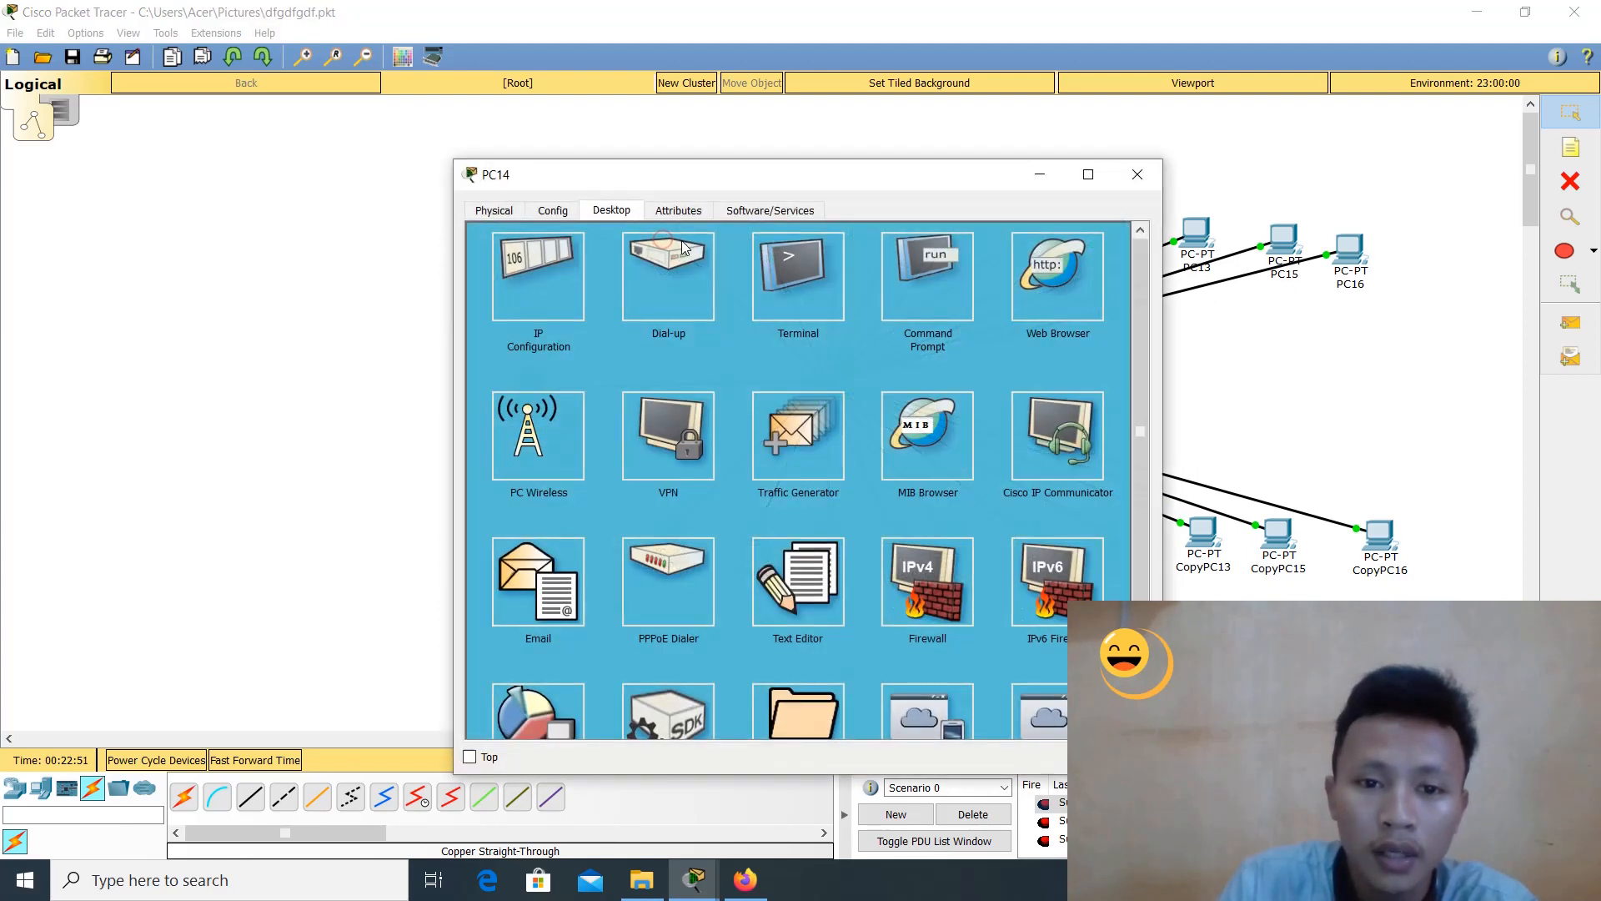
left_click(543, 269)
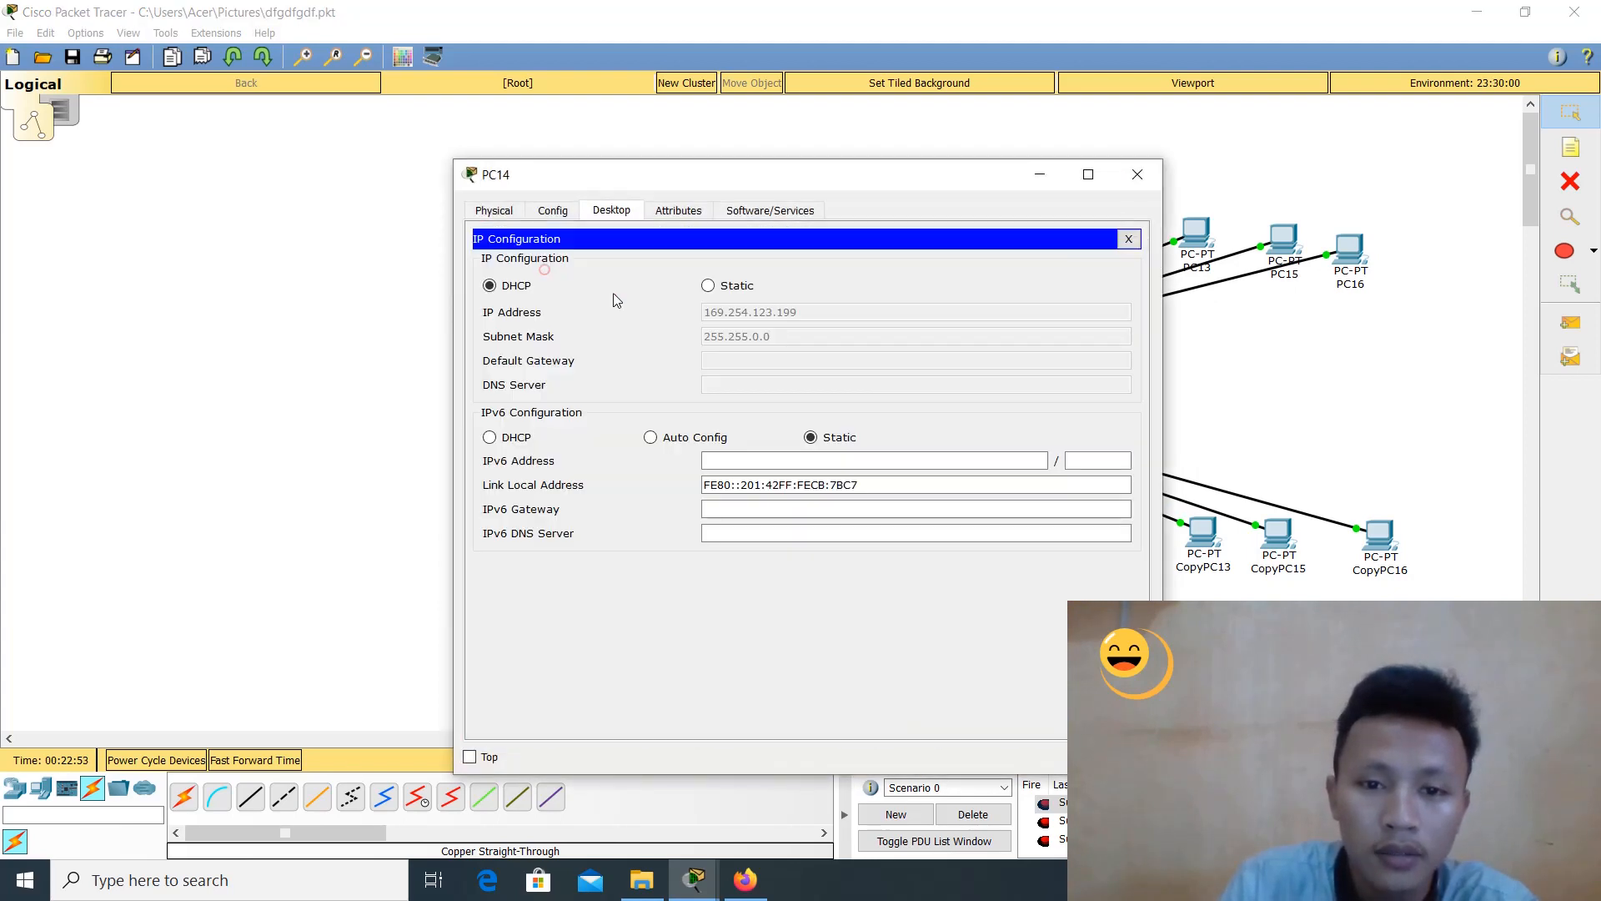
left_click(706, 287)
left_click(518, 286)
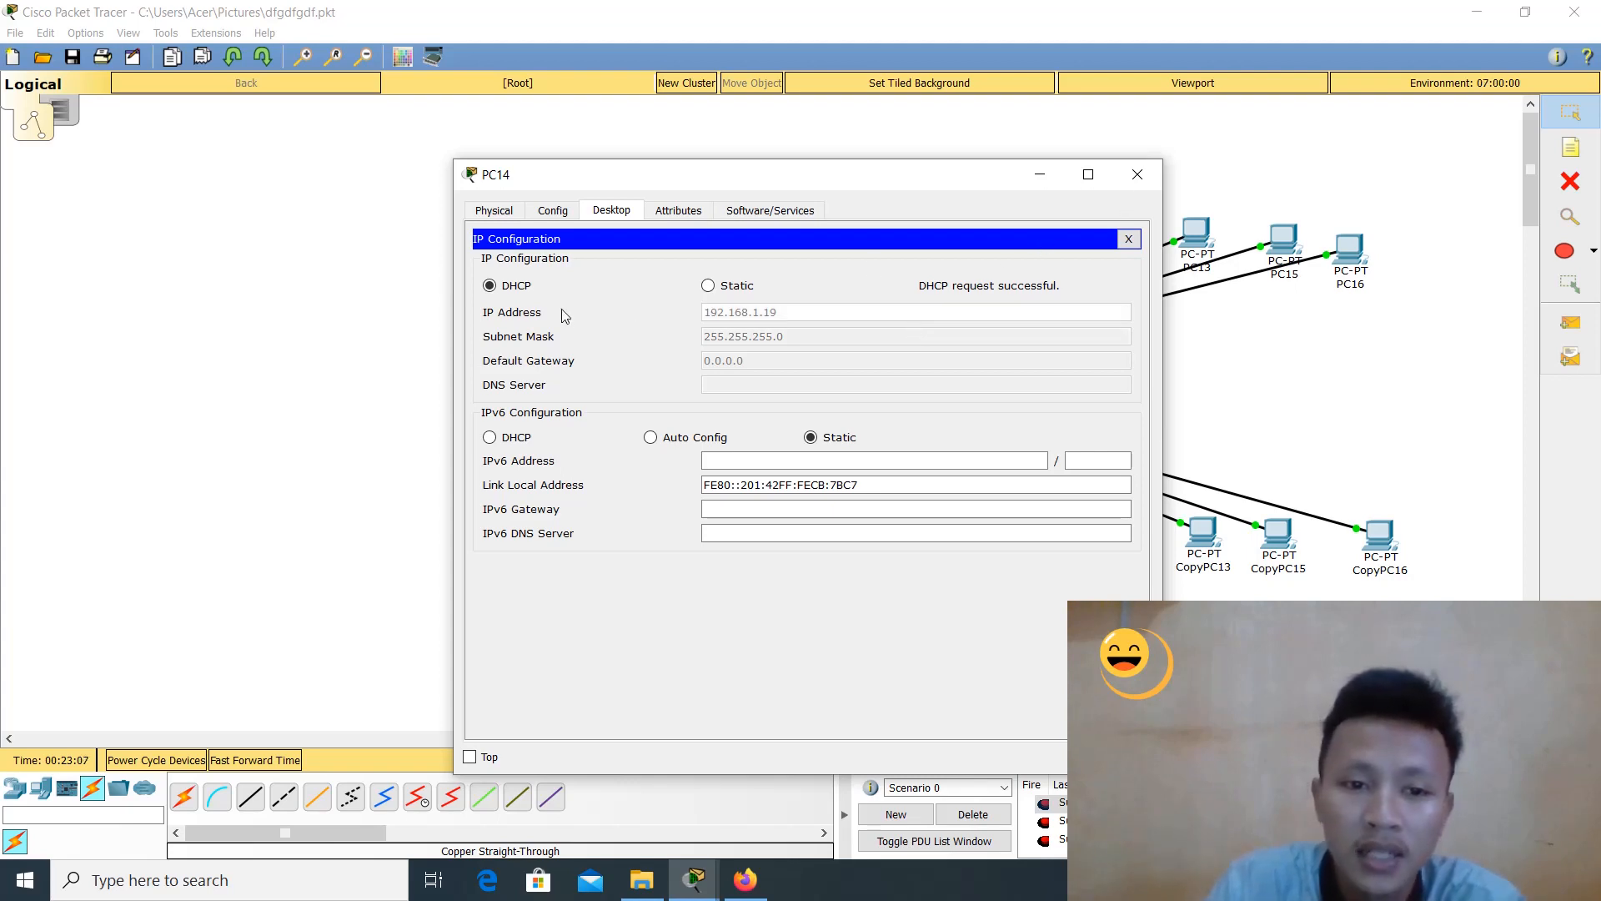
Close PC14's window, switch PC7's IP configuration from Static to DHCP and close its window
left_click(1137, 175)
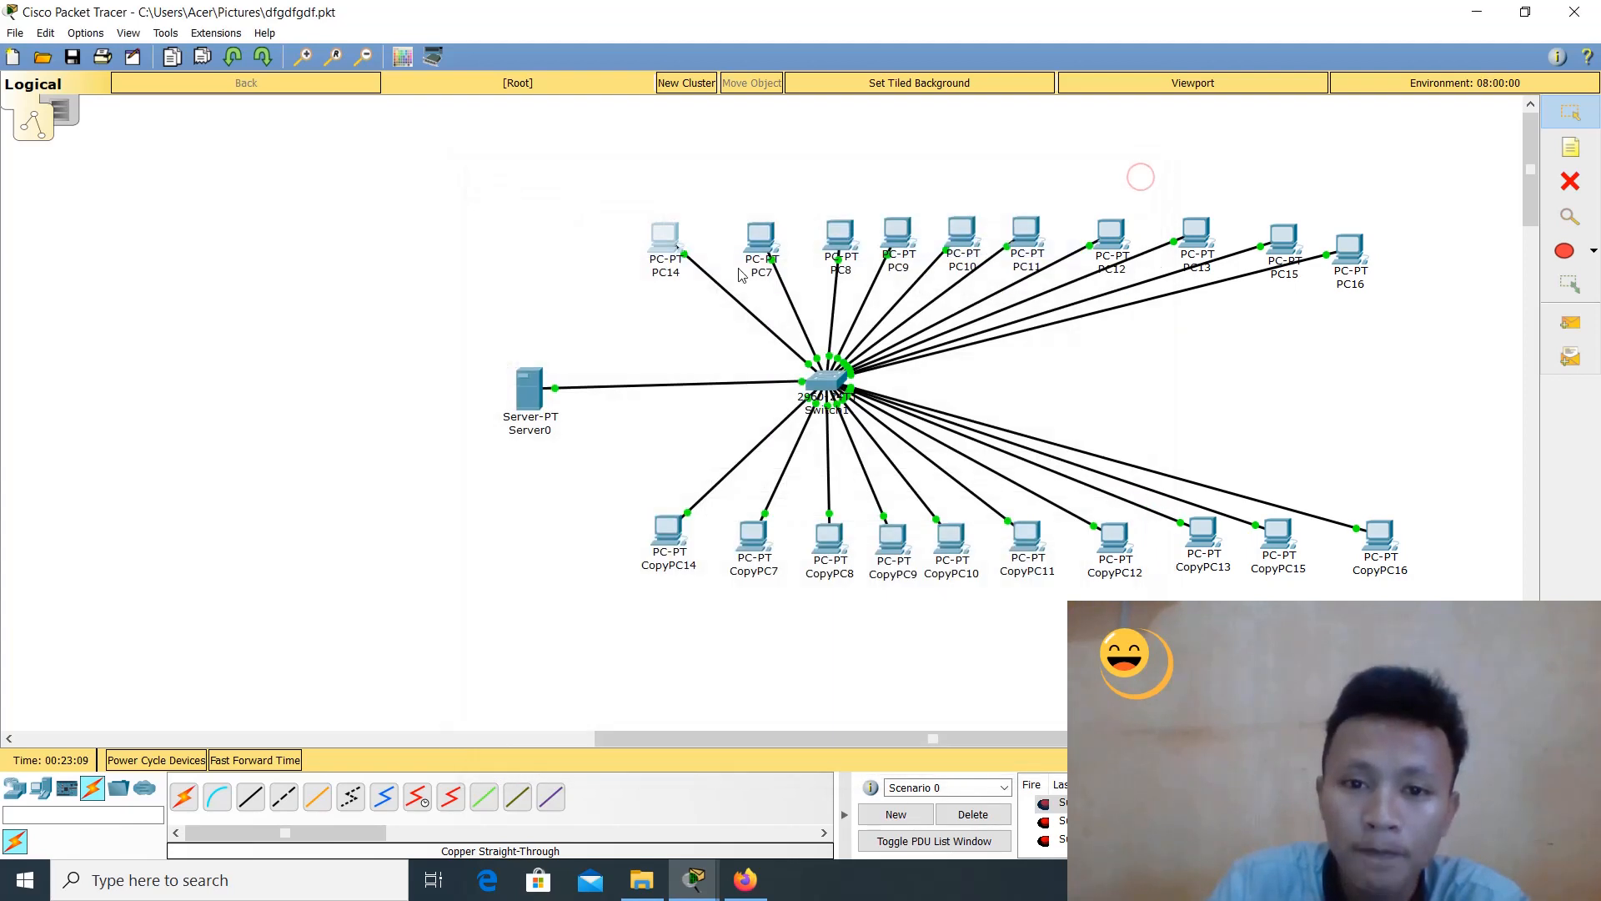
left_click(754, 244)
left_click(550, 264)
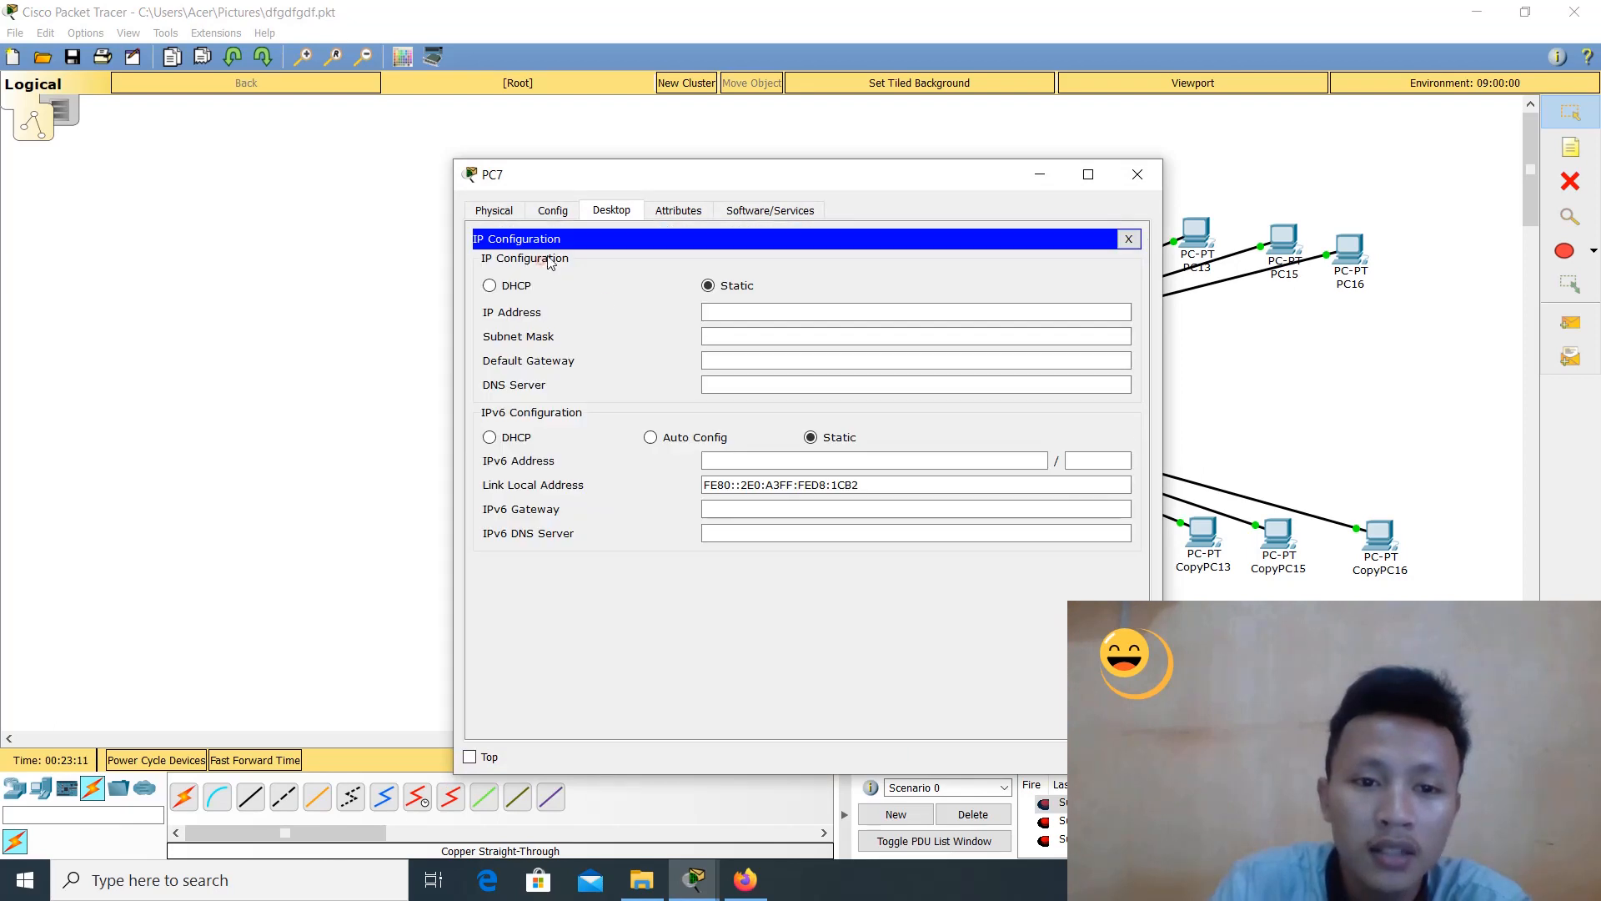
left_click(500, 285)
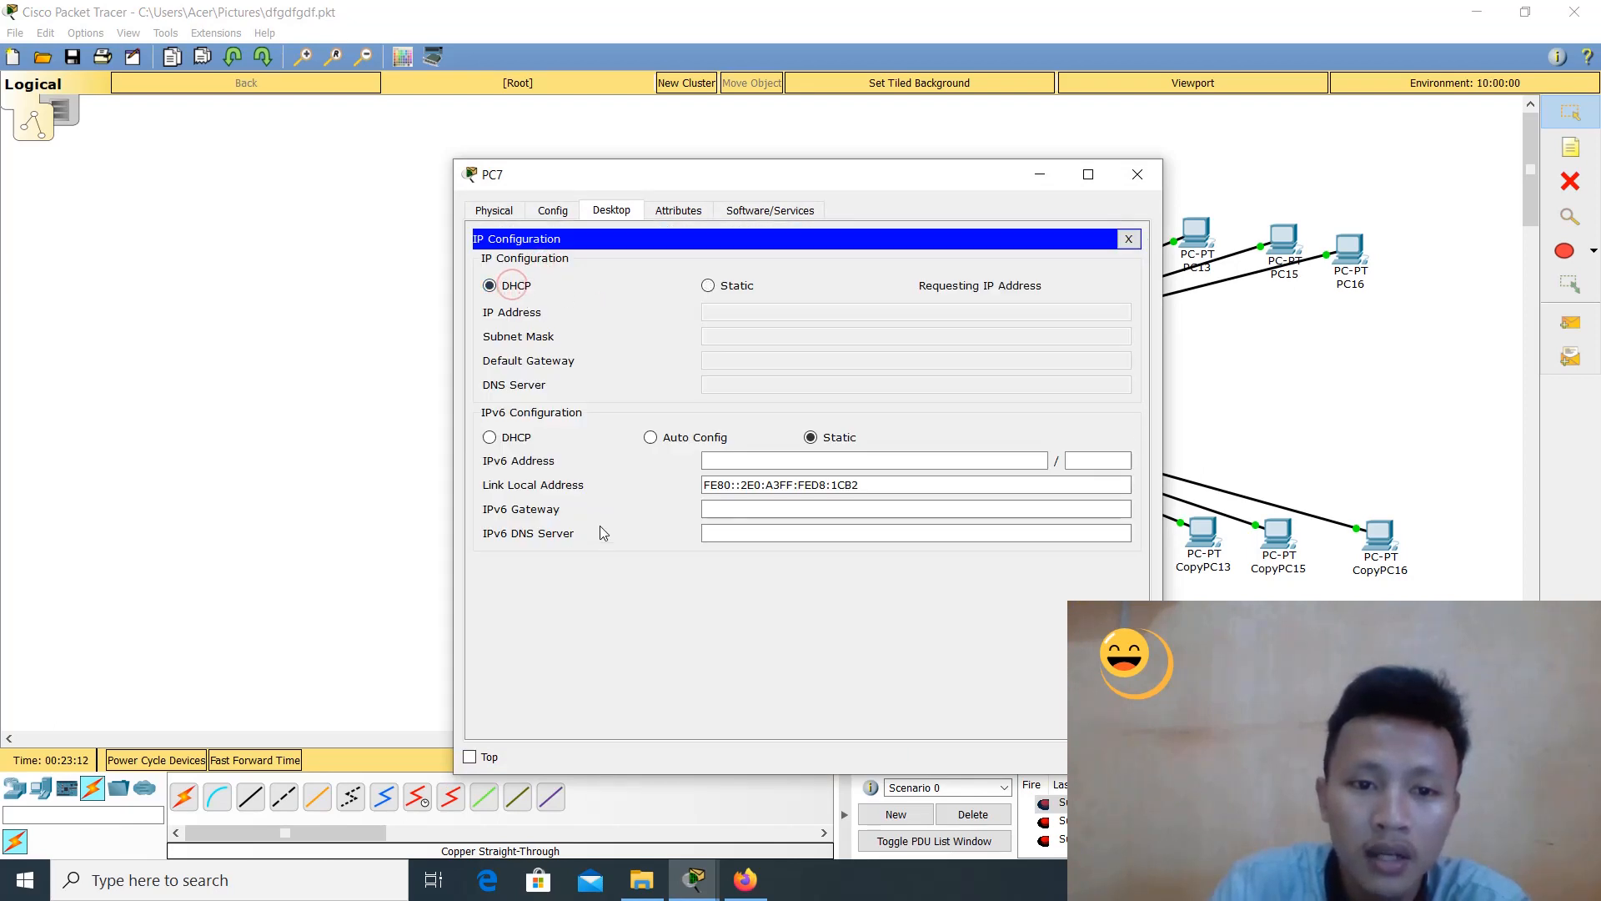
left_click(1134, 185)
Check PC8's IP configuration and close its window
left_click(844, 235)
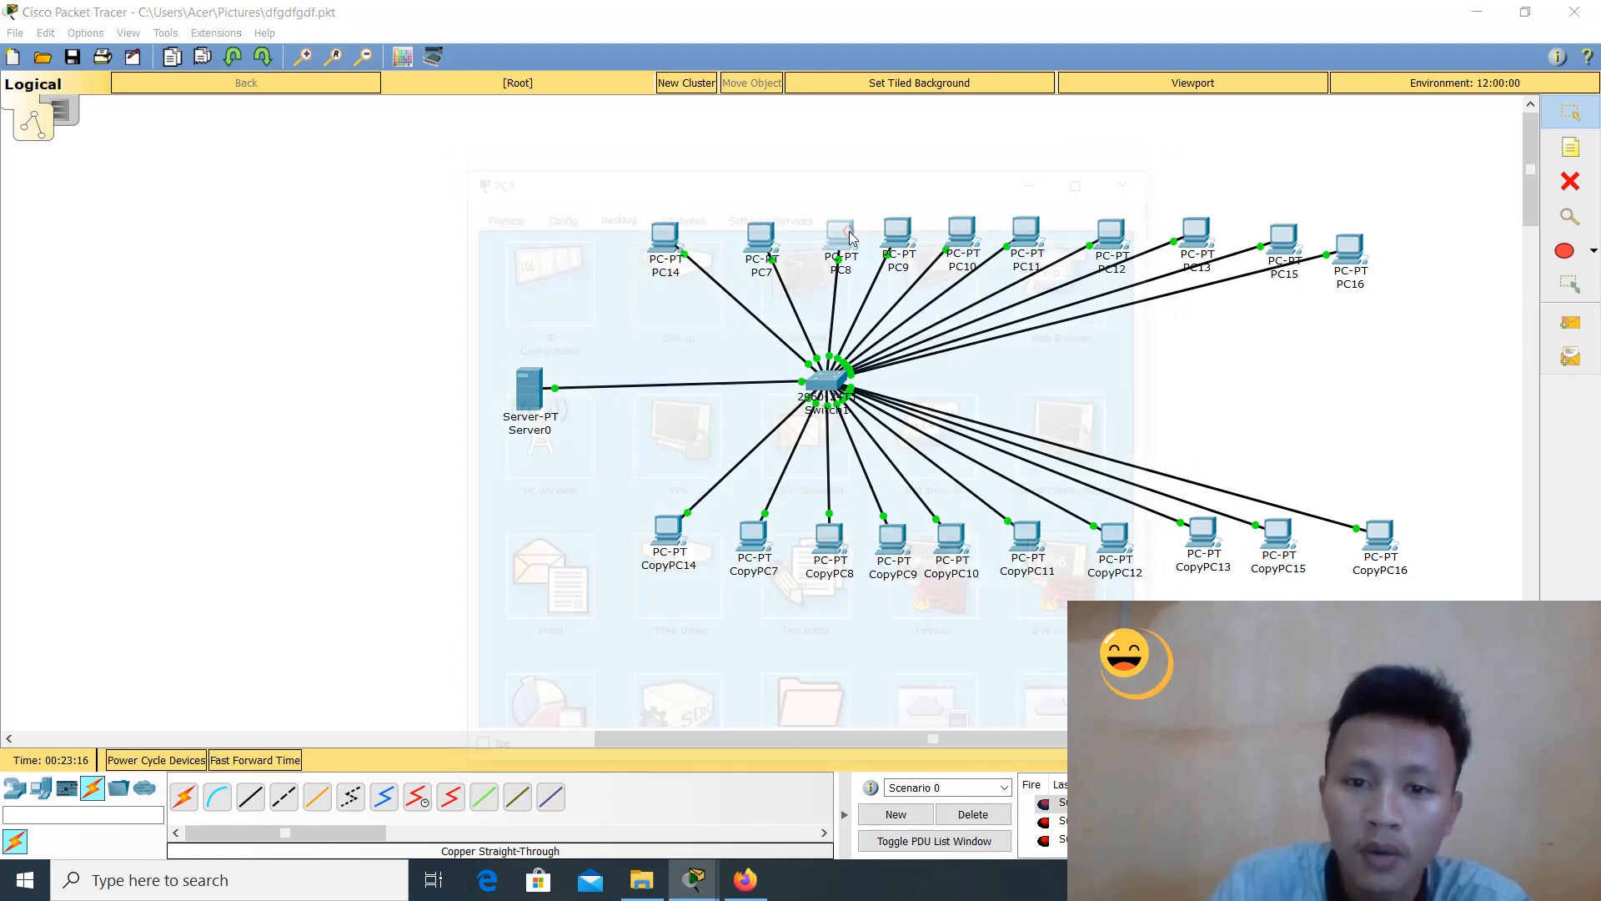
left_click(543, 277)
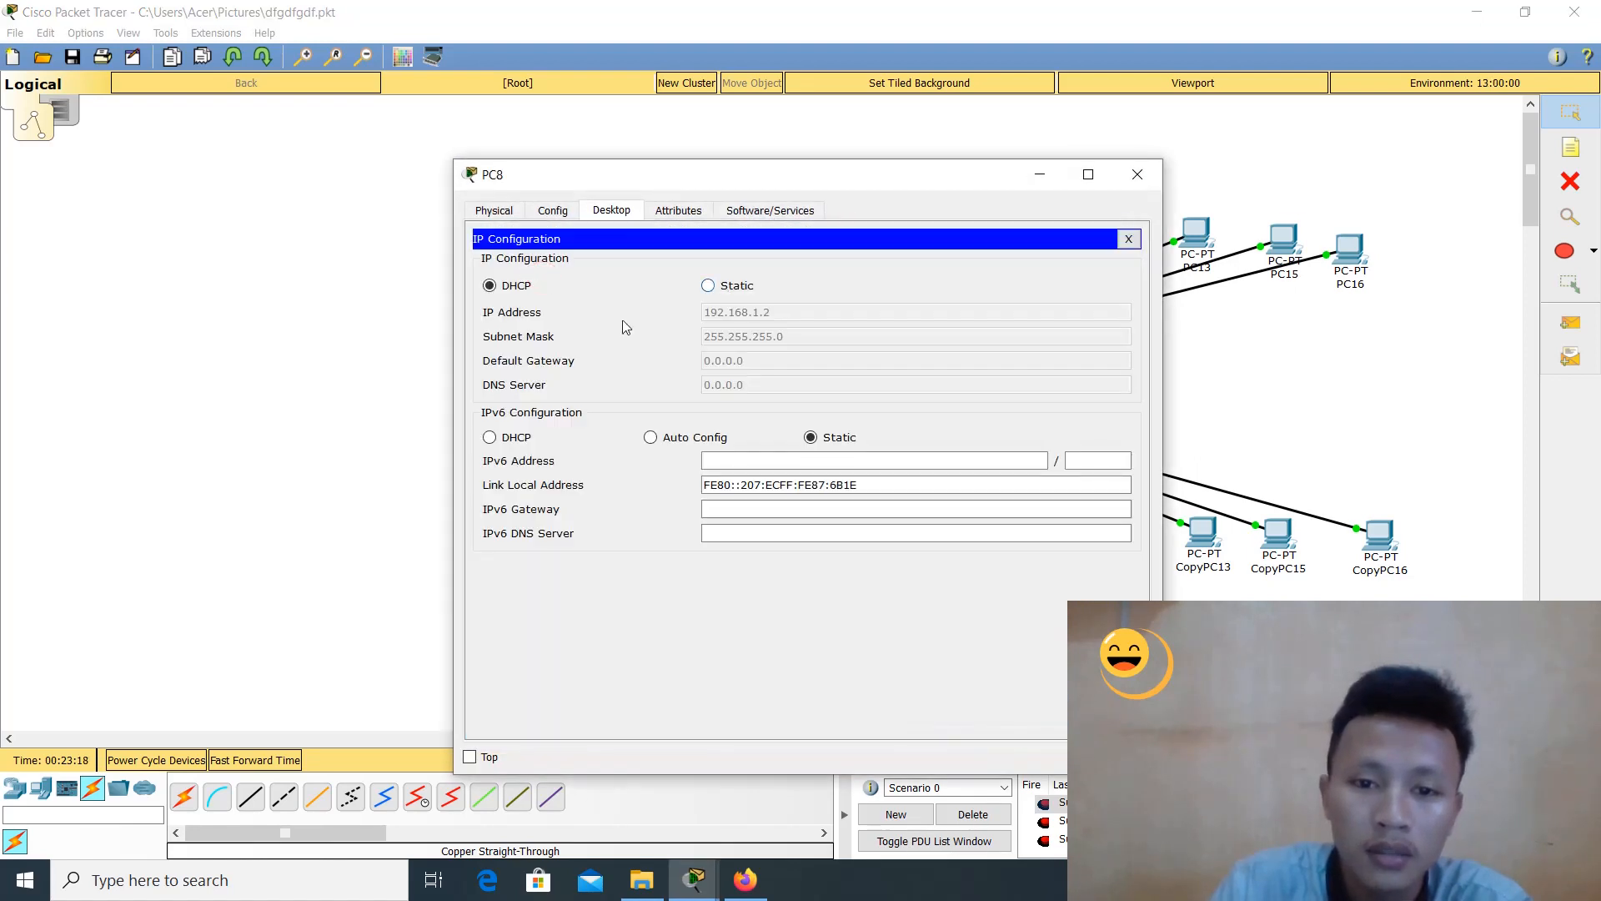
left_click(1125, 176)
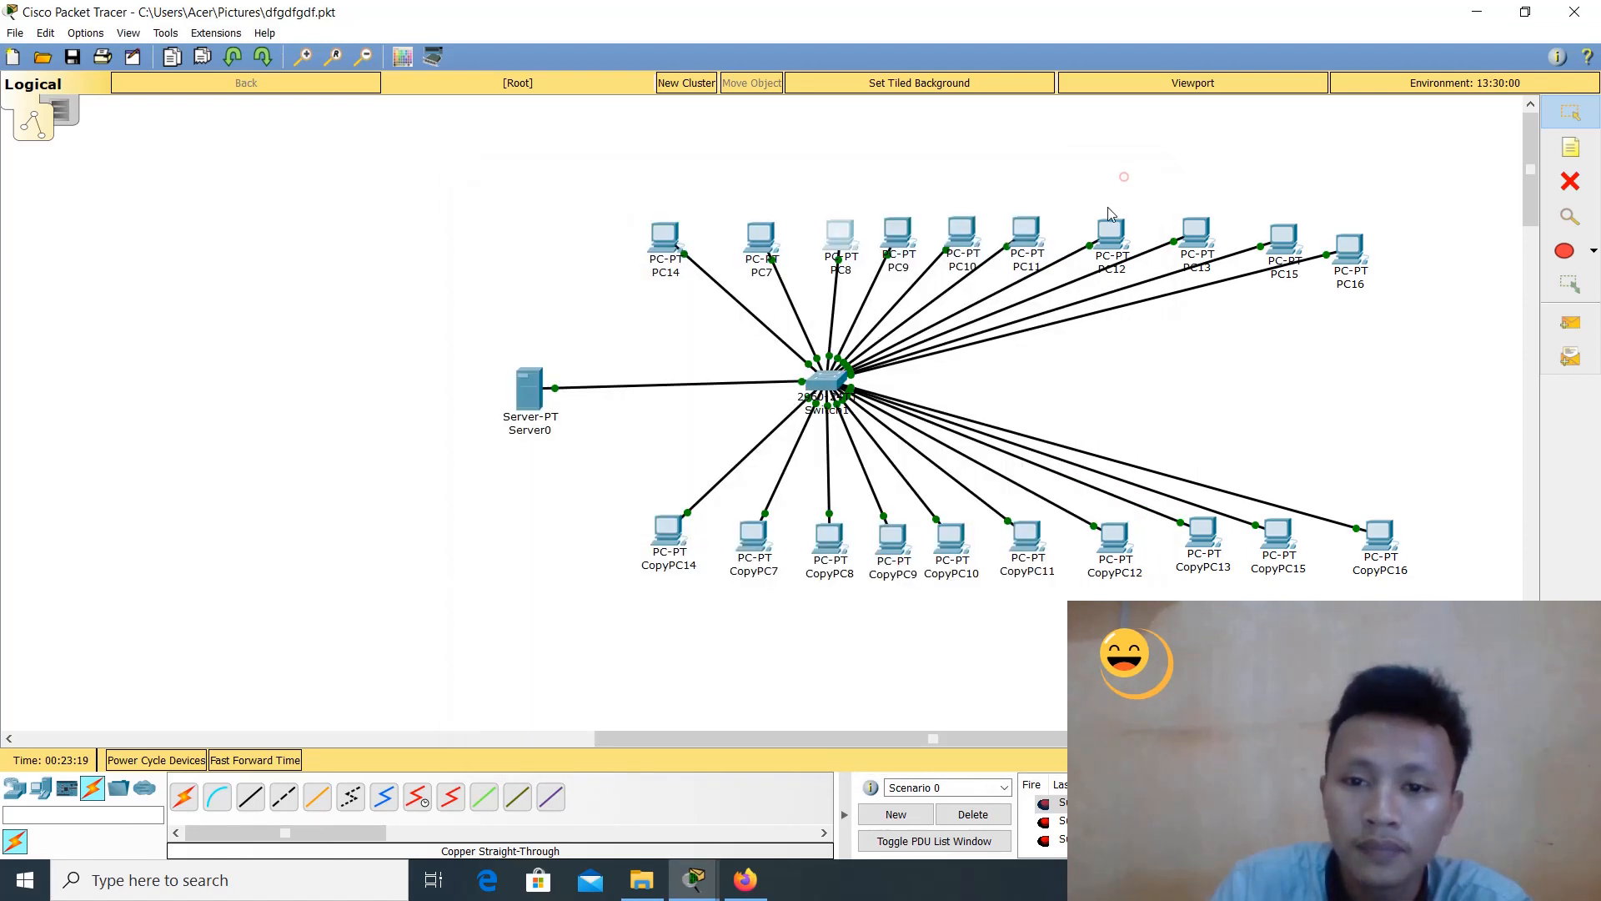
Switch CopyPC7's IP configuration from Static to DHCP and close its window
left_click(753, 535)
left_click(542, 280)
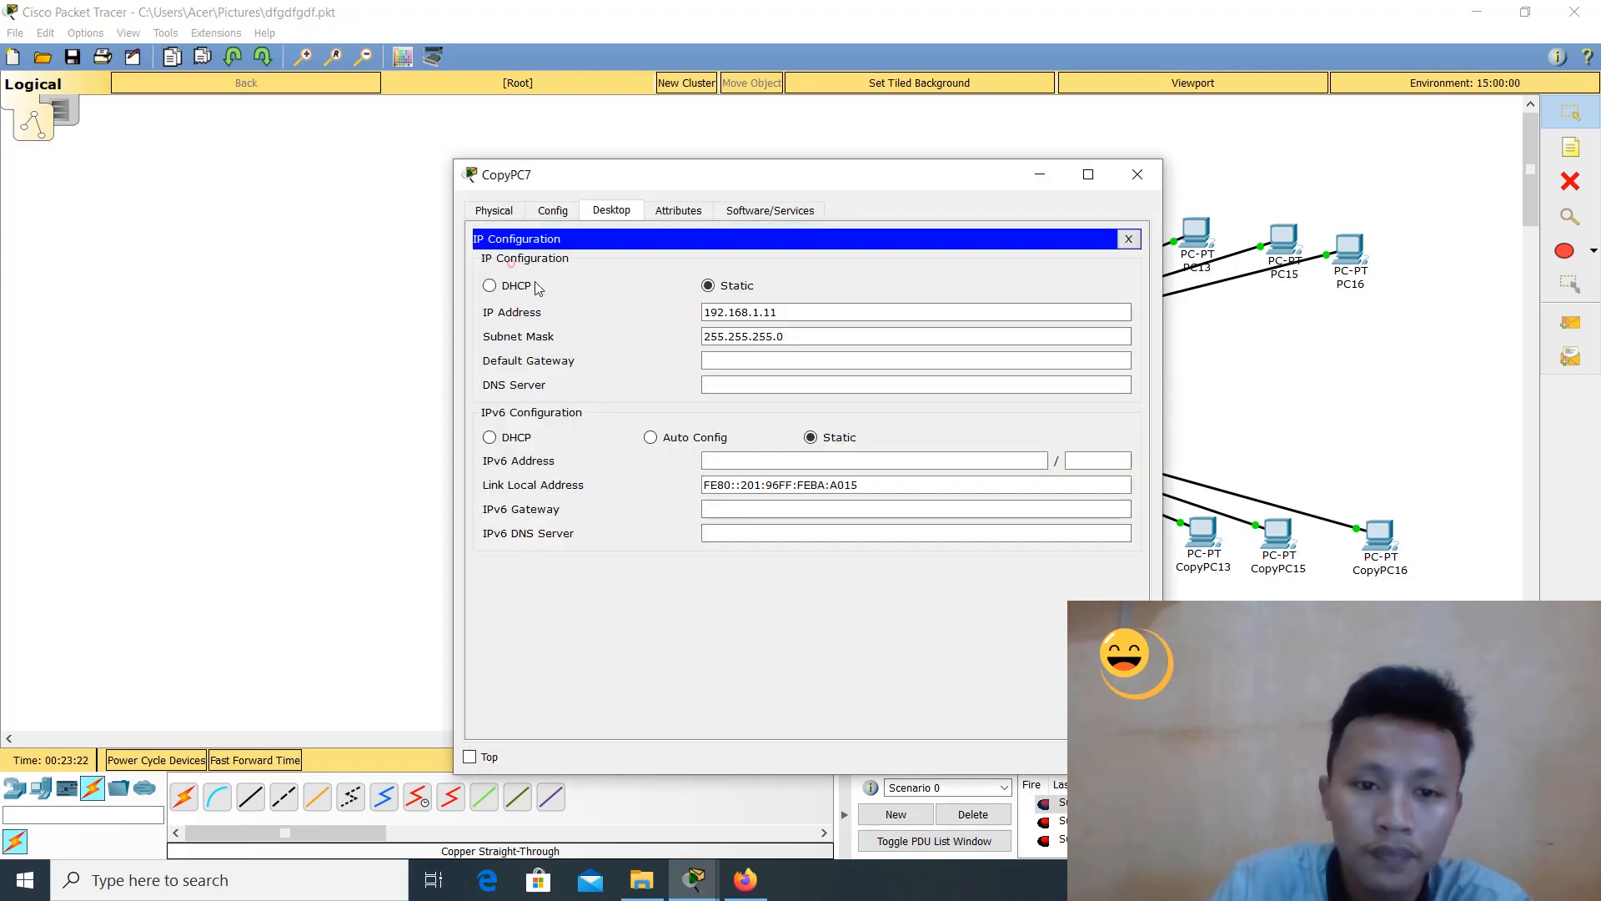
left_click(529, 287)
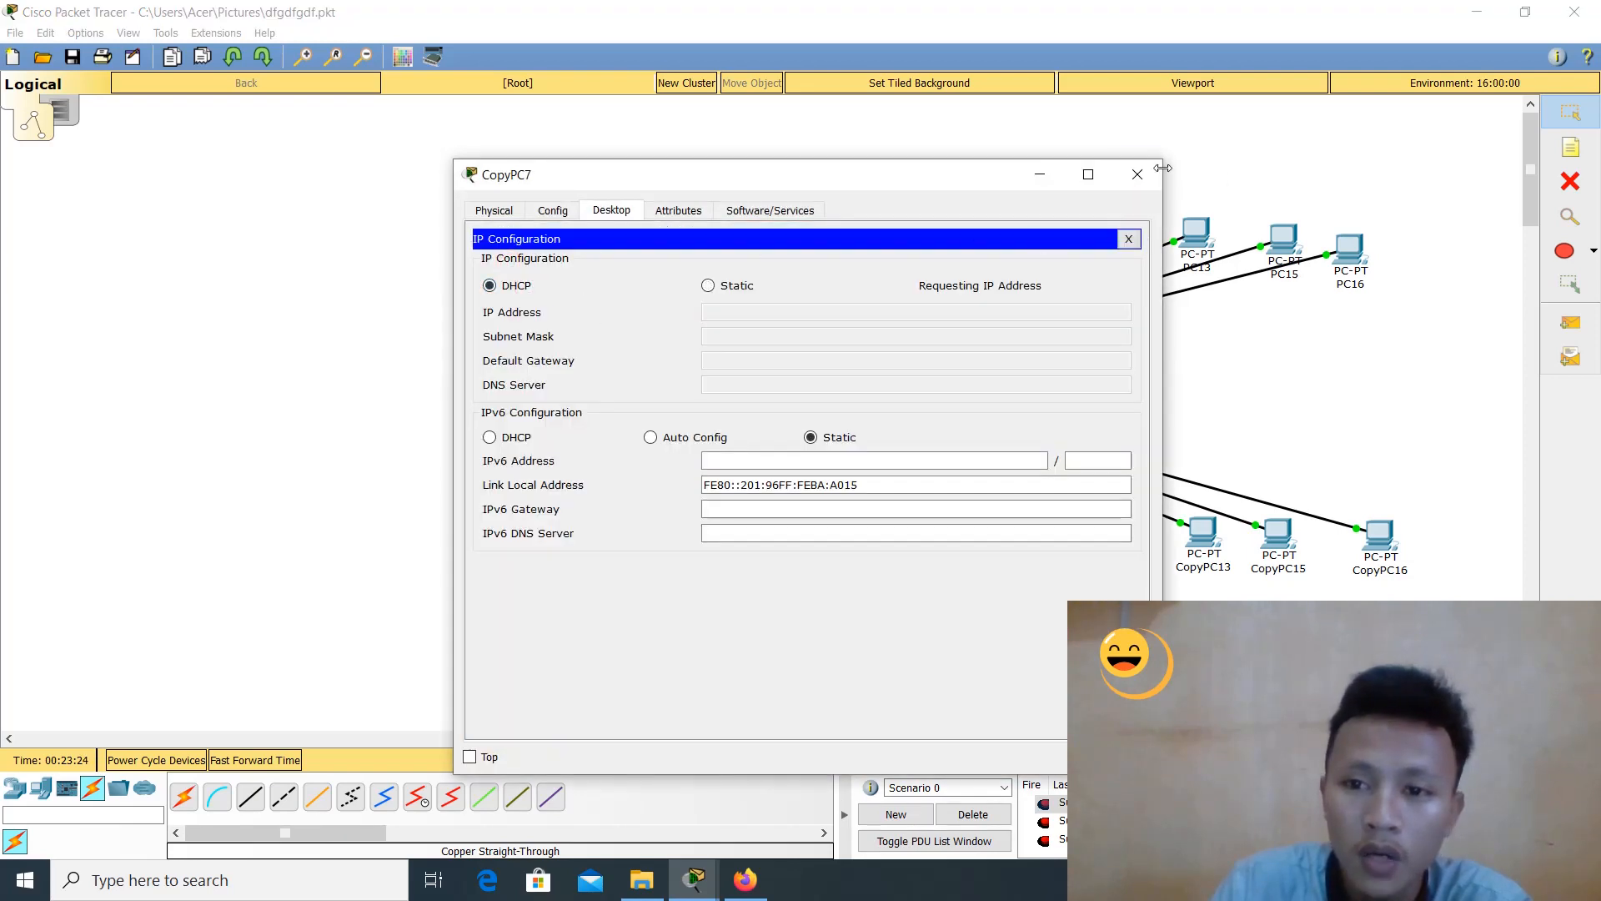
left_click(1137, 174)
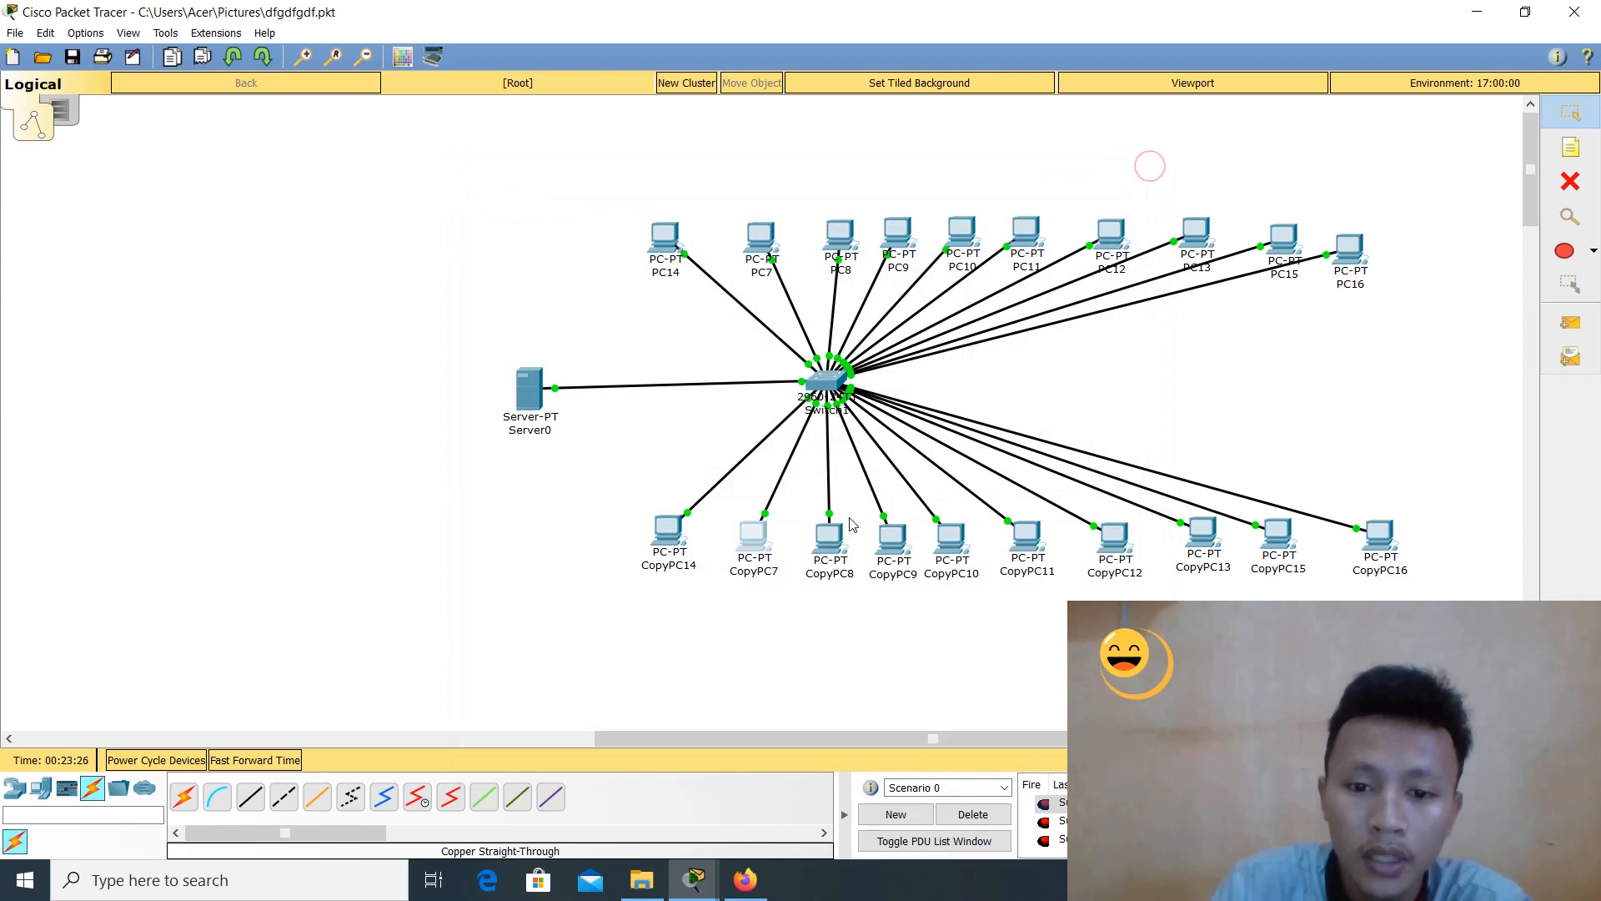
Switch CopyPC8's IP configuration from Static to DHCP and close its window
left_click(831, 535)
left_click(571, 259)
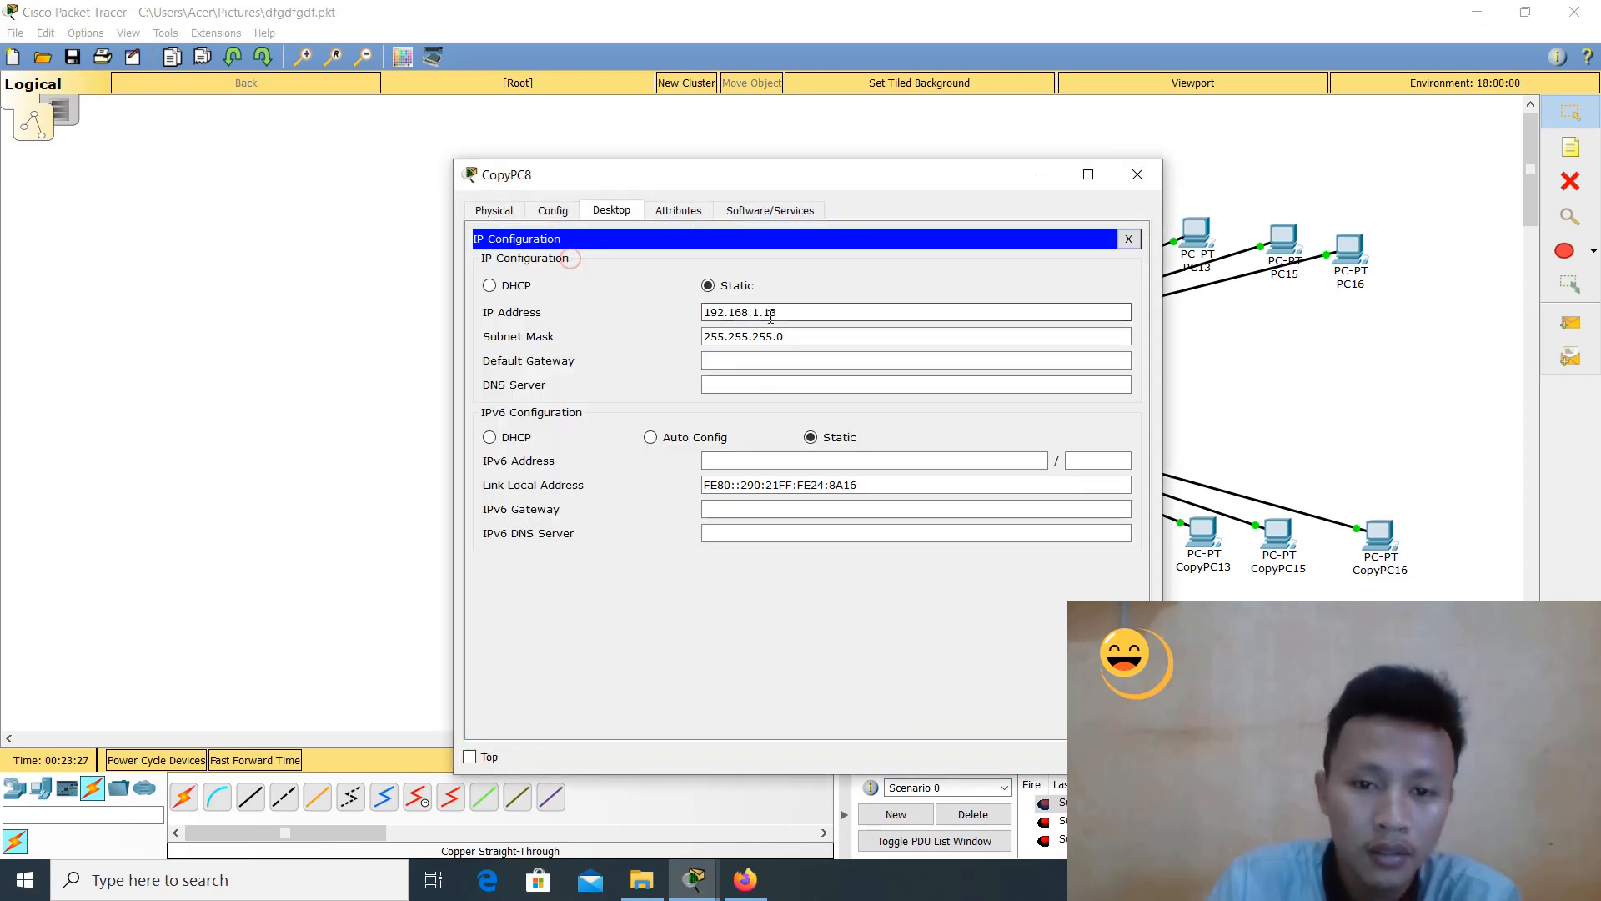
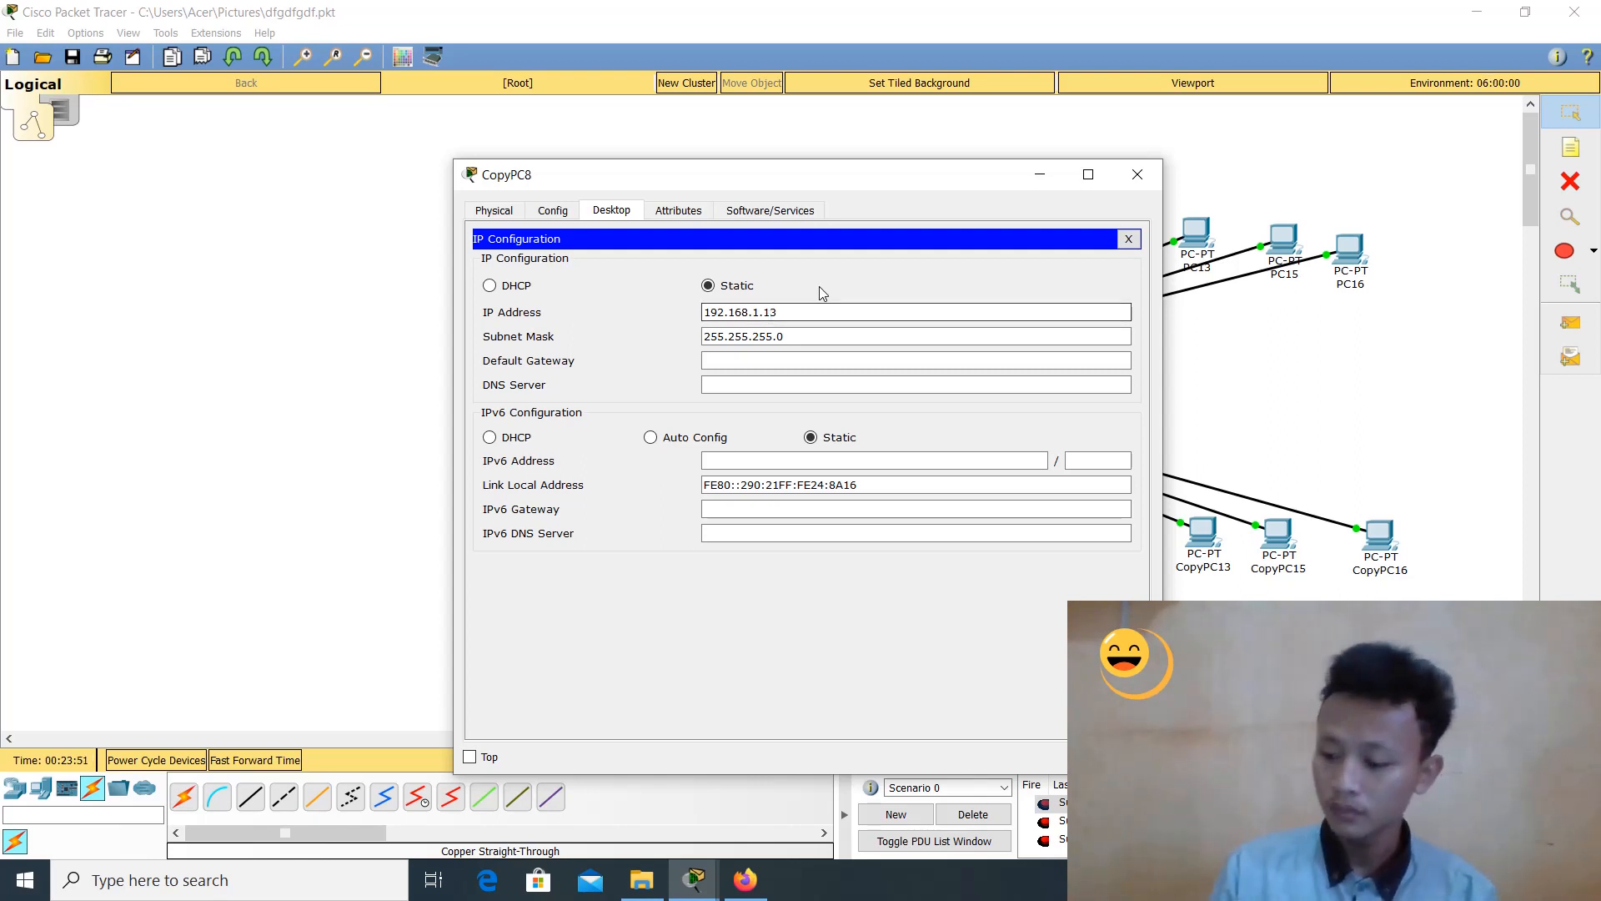
left_click(714, 385)
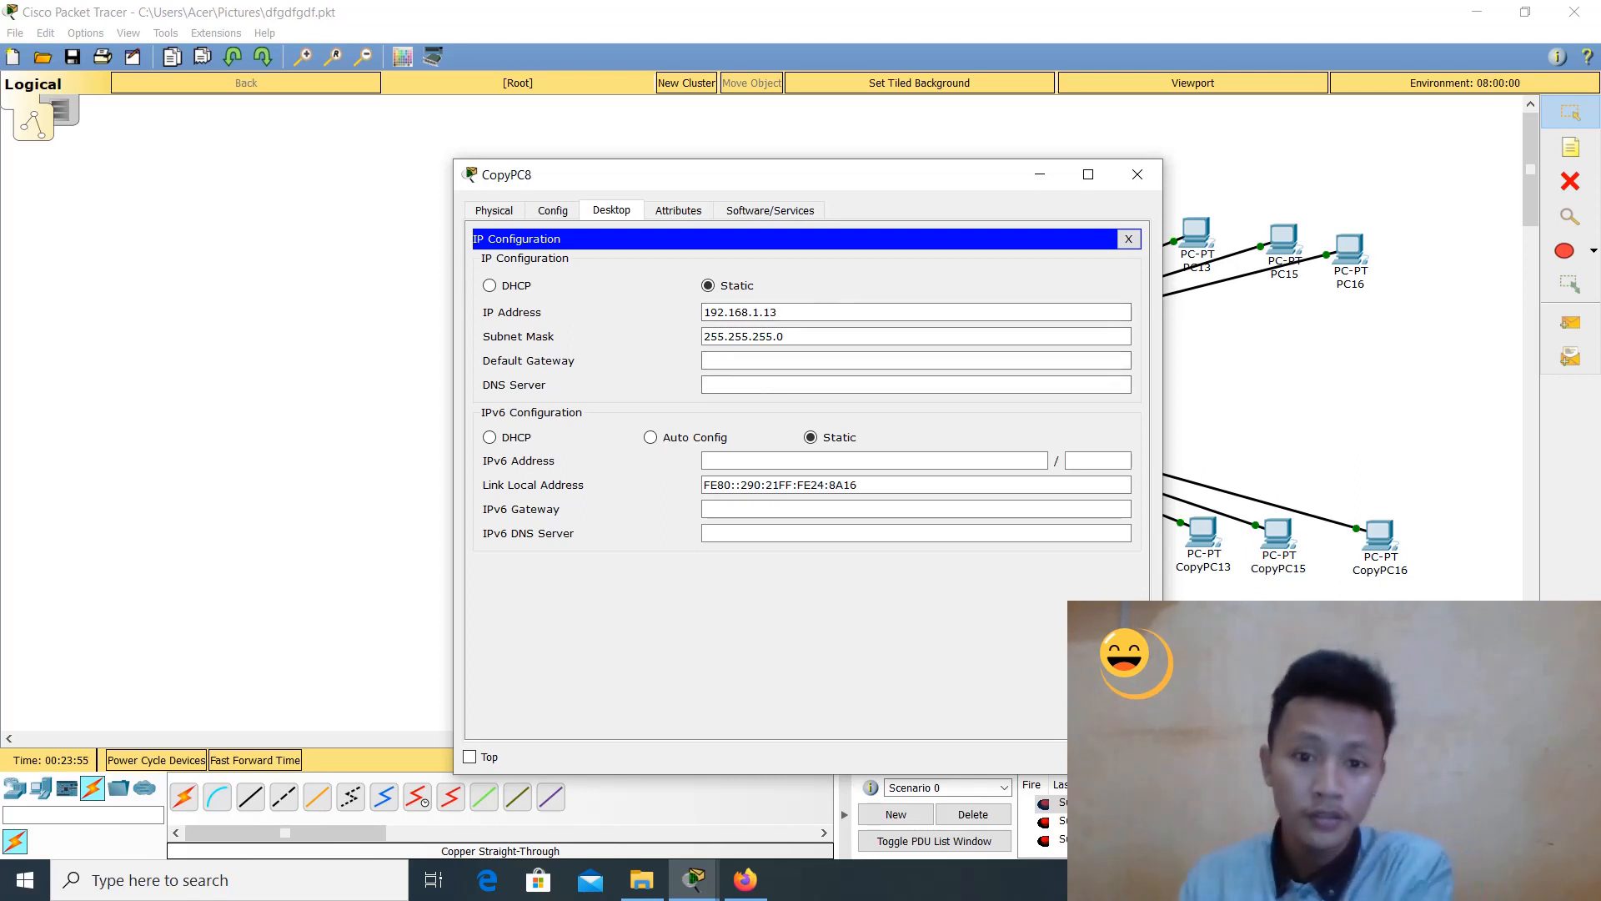
left_click(527, 288)
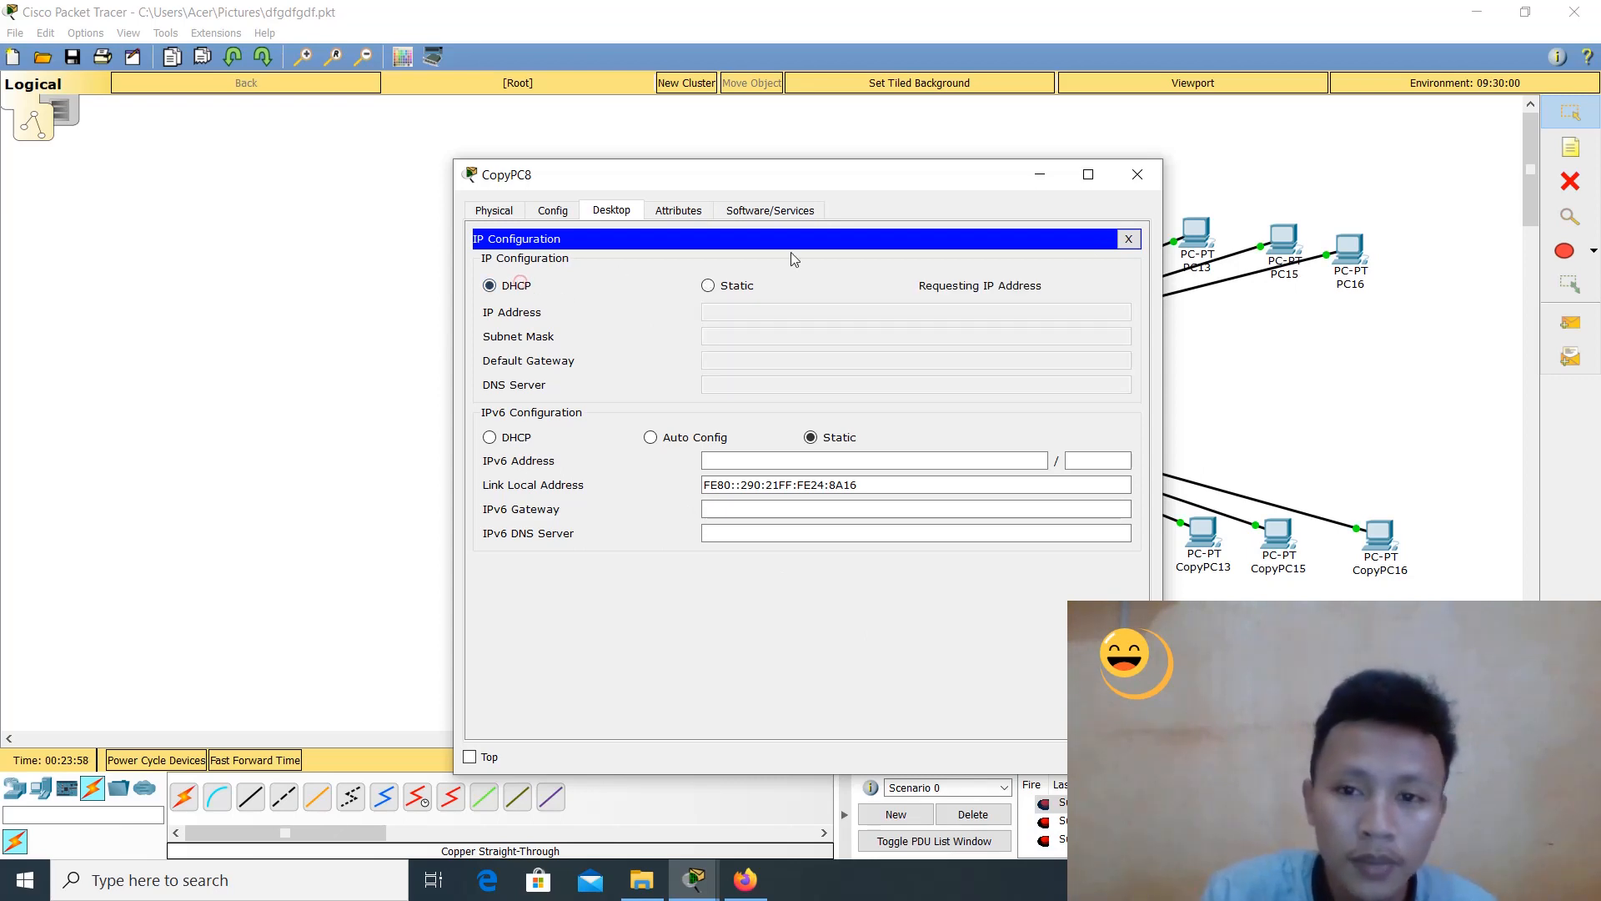
left_click(1139, 176)
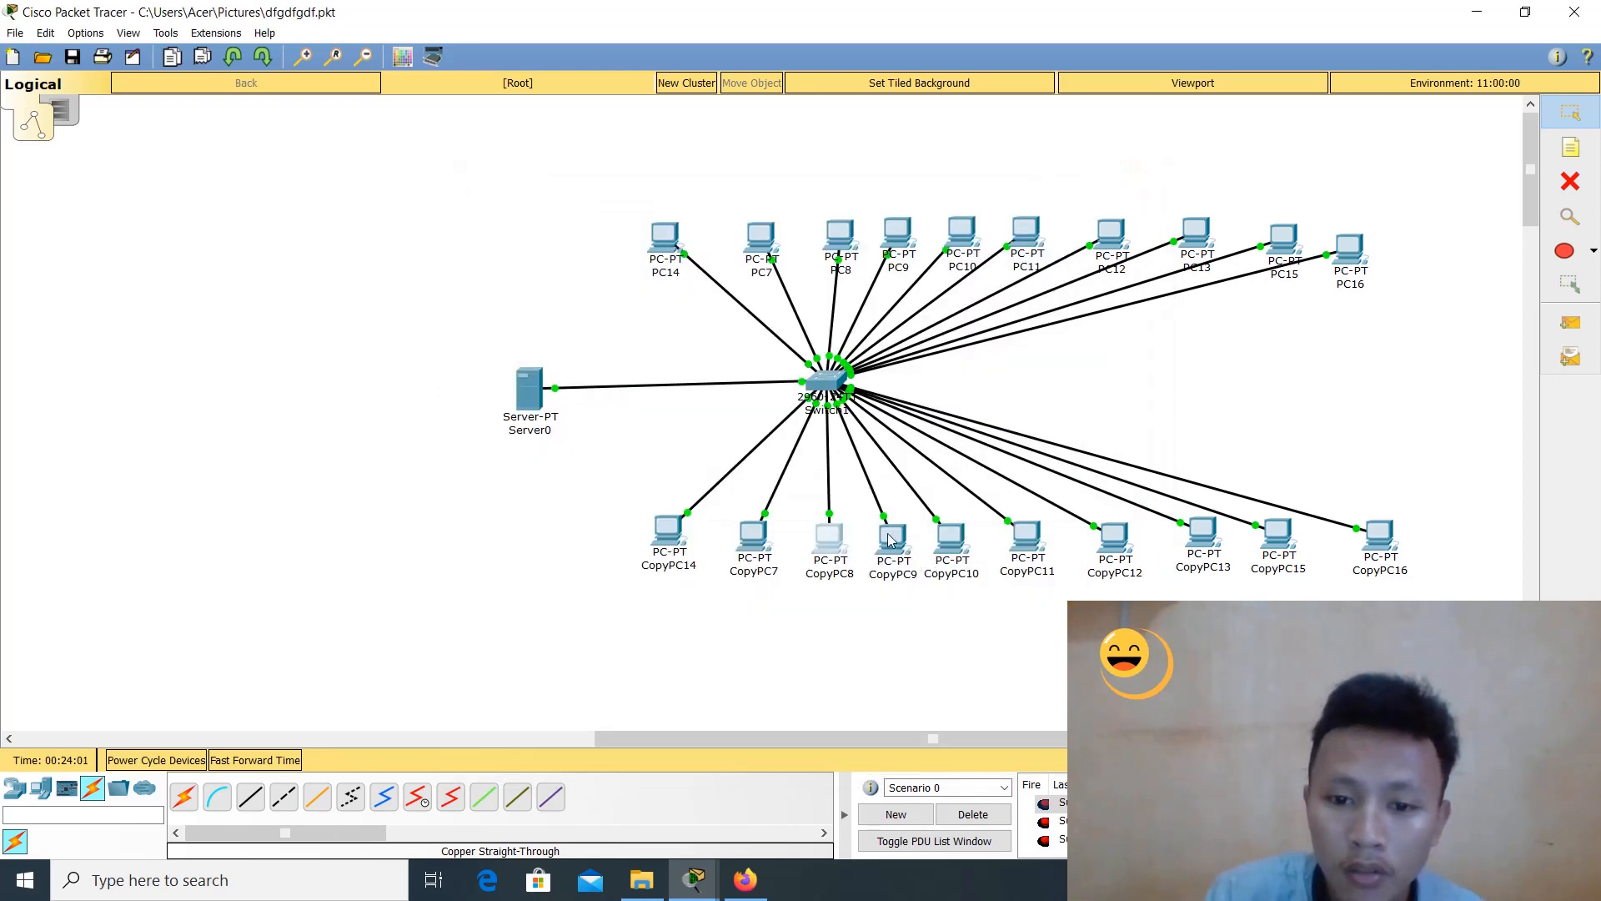
Switch CopyPC9's IP configuration to DHCP, reopen its window to check the assigned address and close it
left_click(891, 539)
left_click(613, 214)
left_click(535, 273)
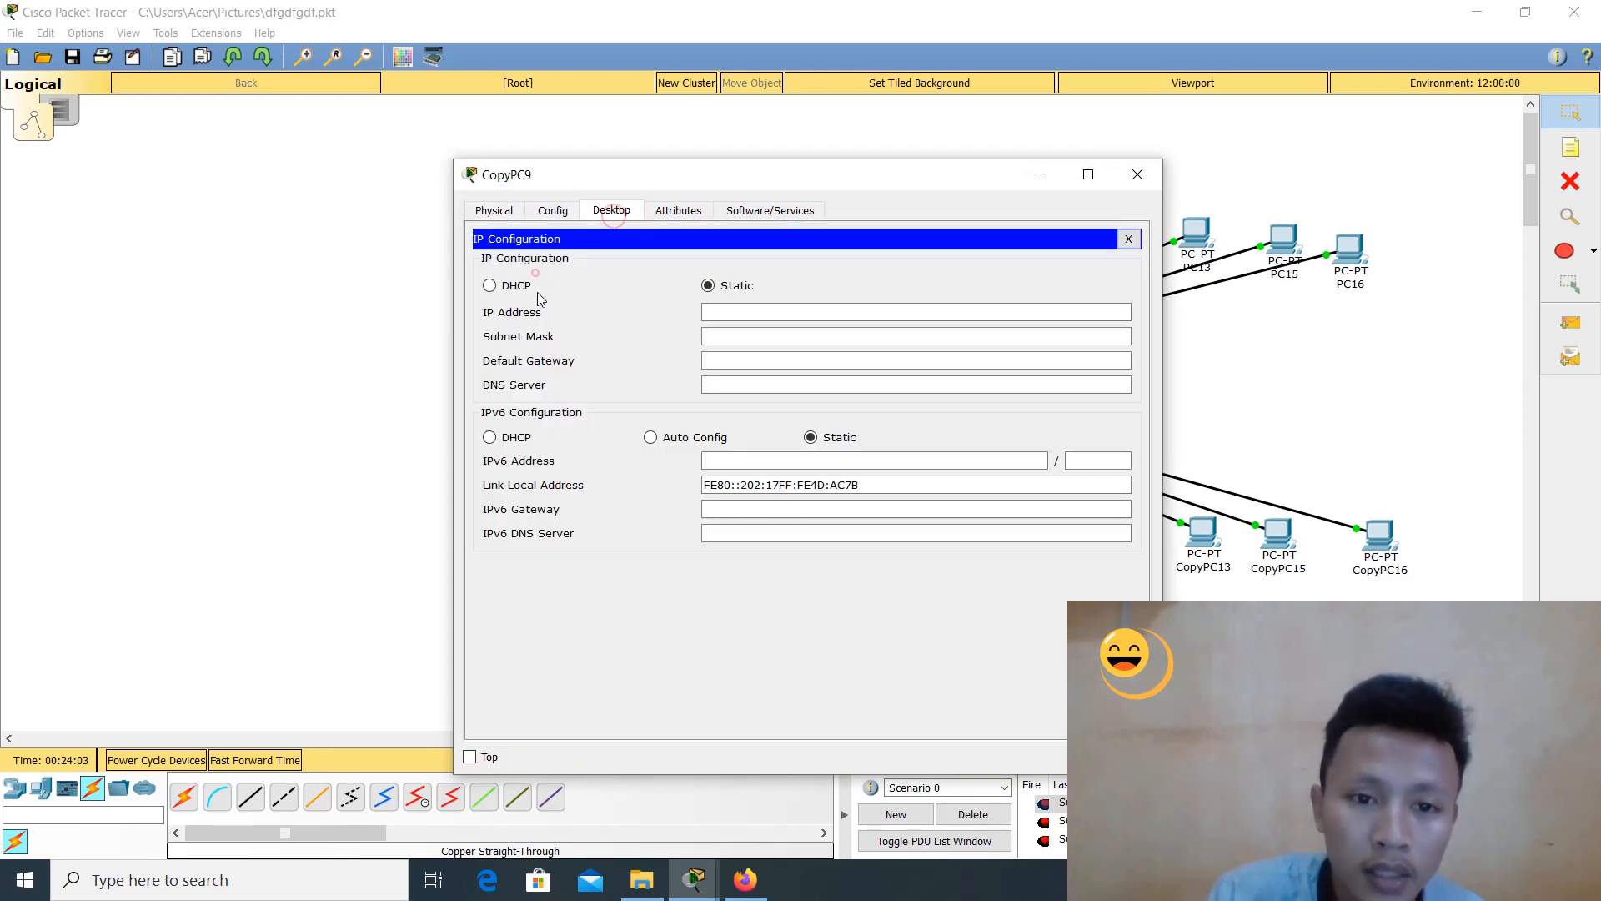
left_click(532, 286)
left_click(1142, 177)
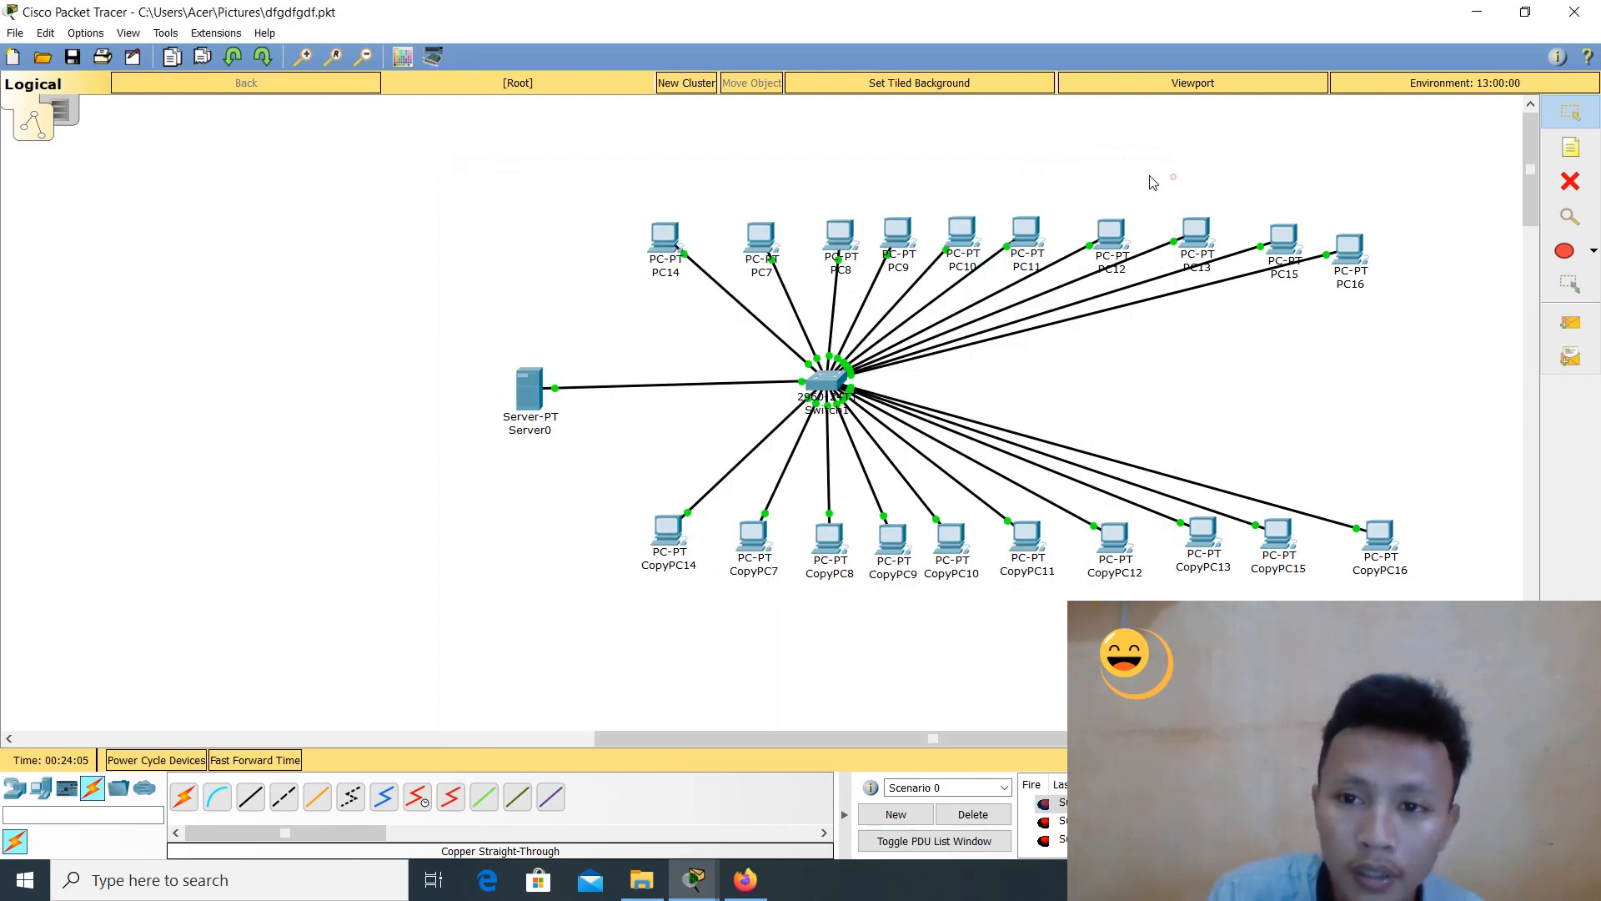
left_click(895, 538)
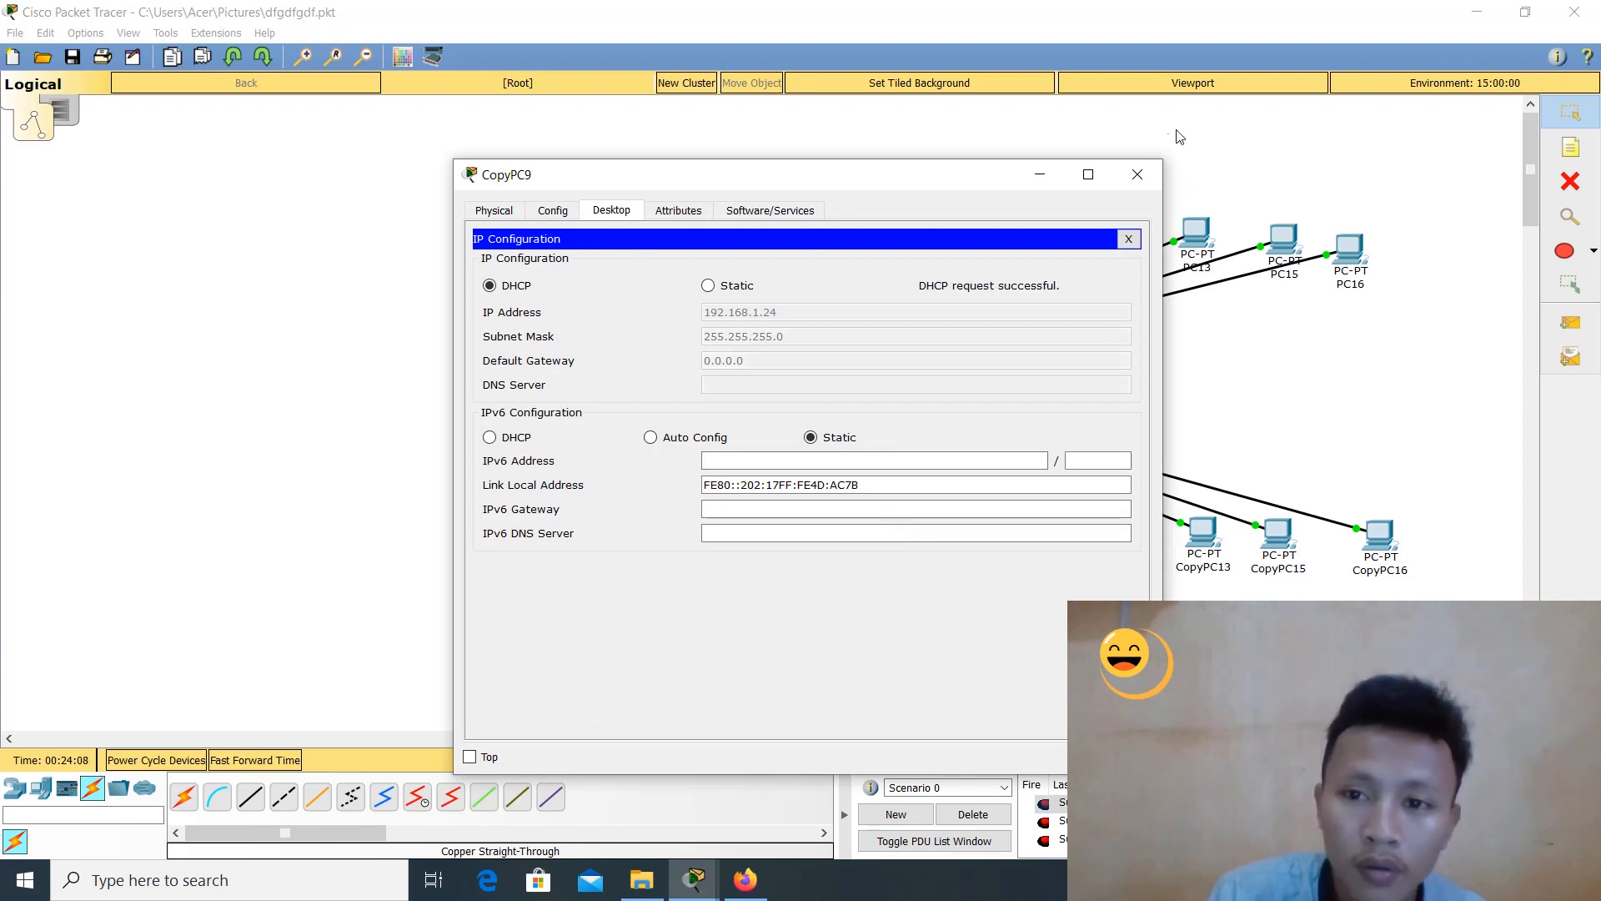
left_click(1137, 174)
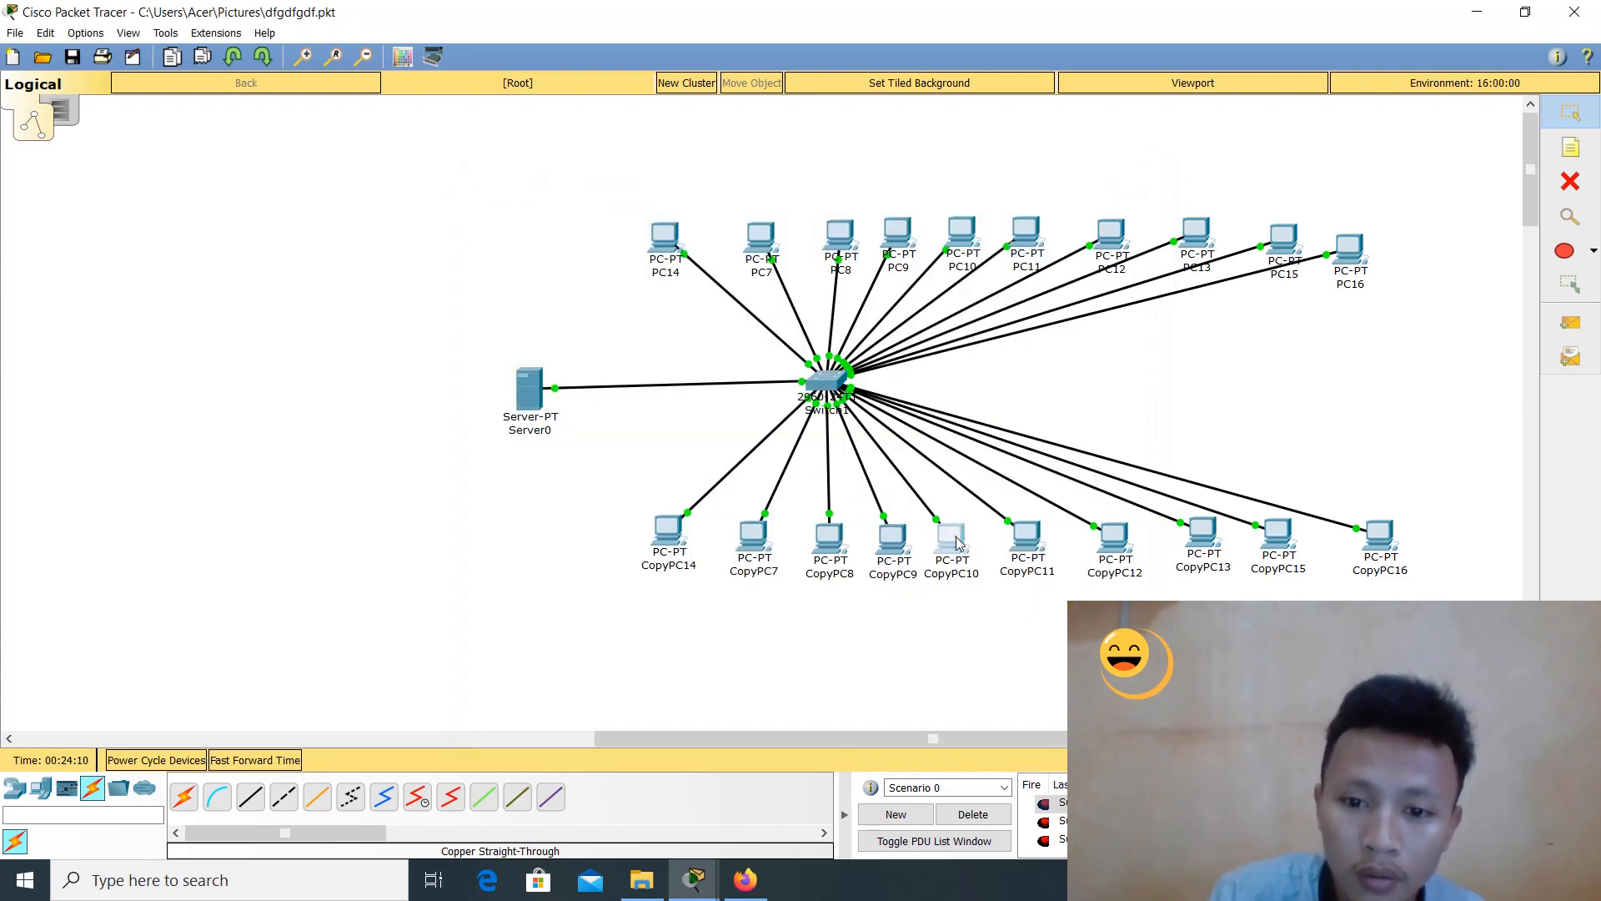
Switch CopyPC10's IP configuration from Static to DHCP and close its window
left_click(957, 543)
left_click(612, 211)
left_click(540, 301)
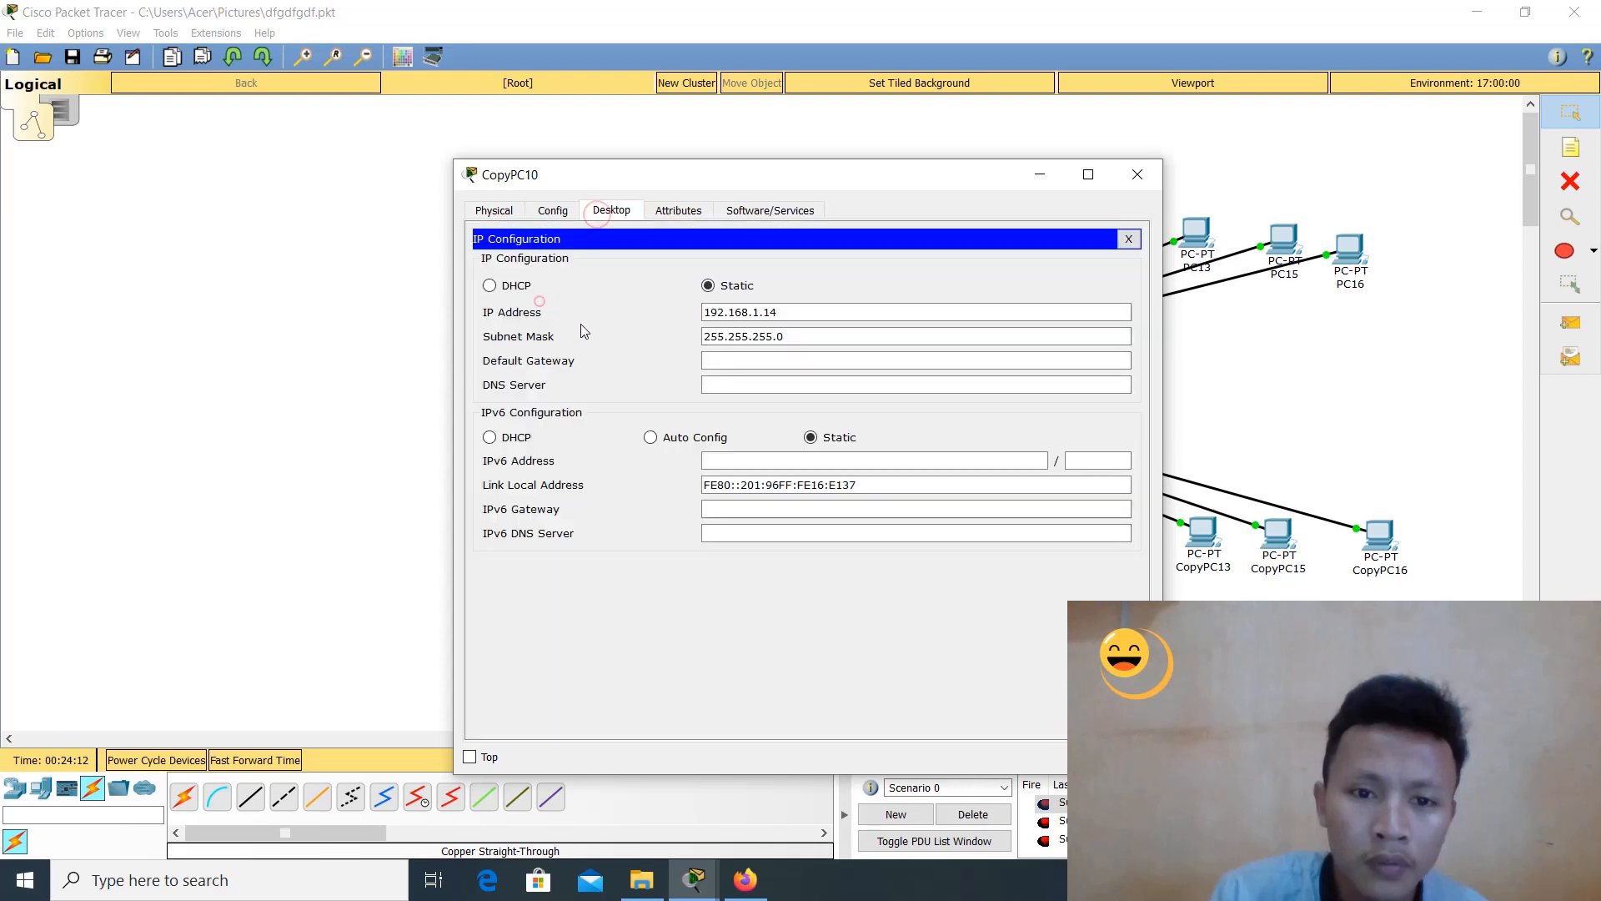
left_click(511, 288)
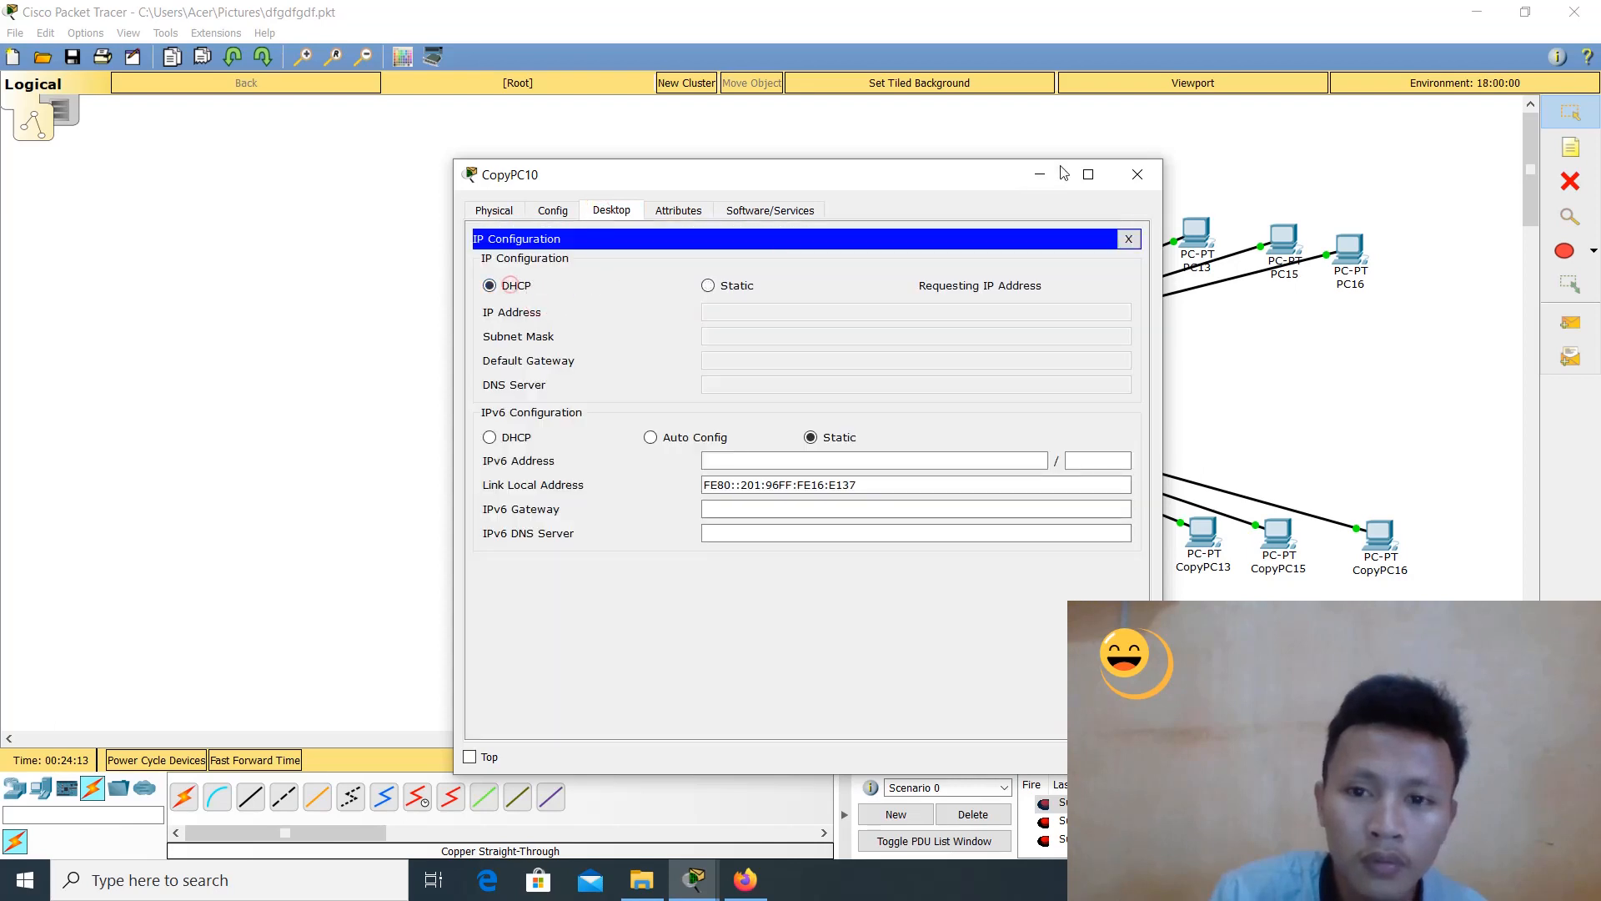
left_click(1137, 173)
Check CopyPC13's IP configuration, close its window and open CopyPC15
left_click(1210, 532)
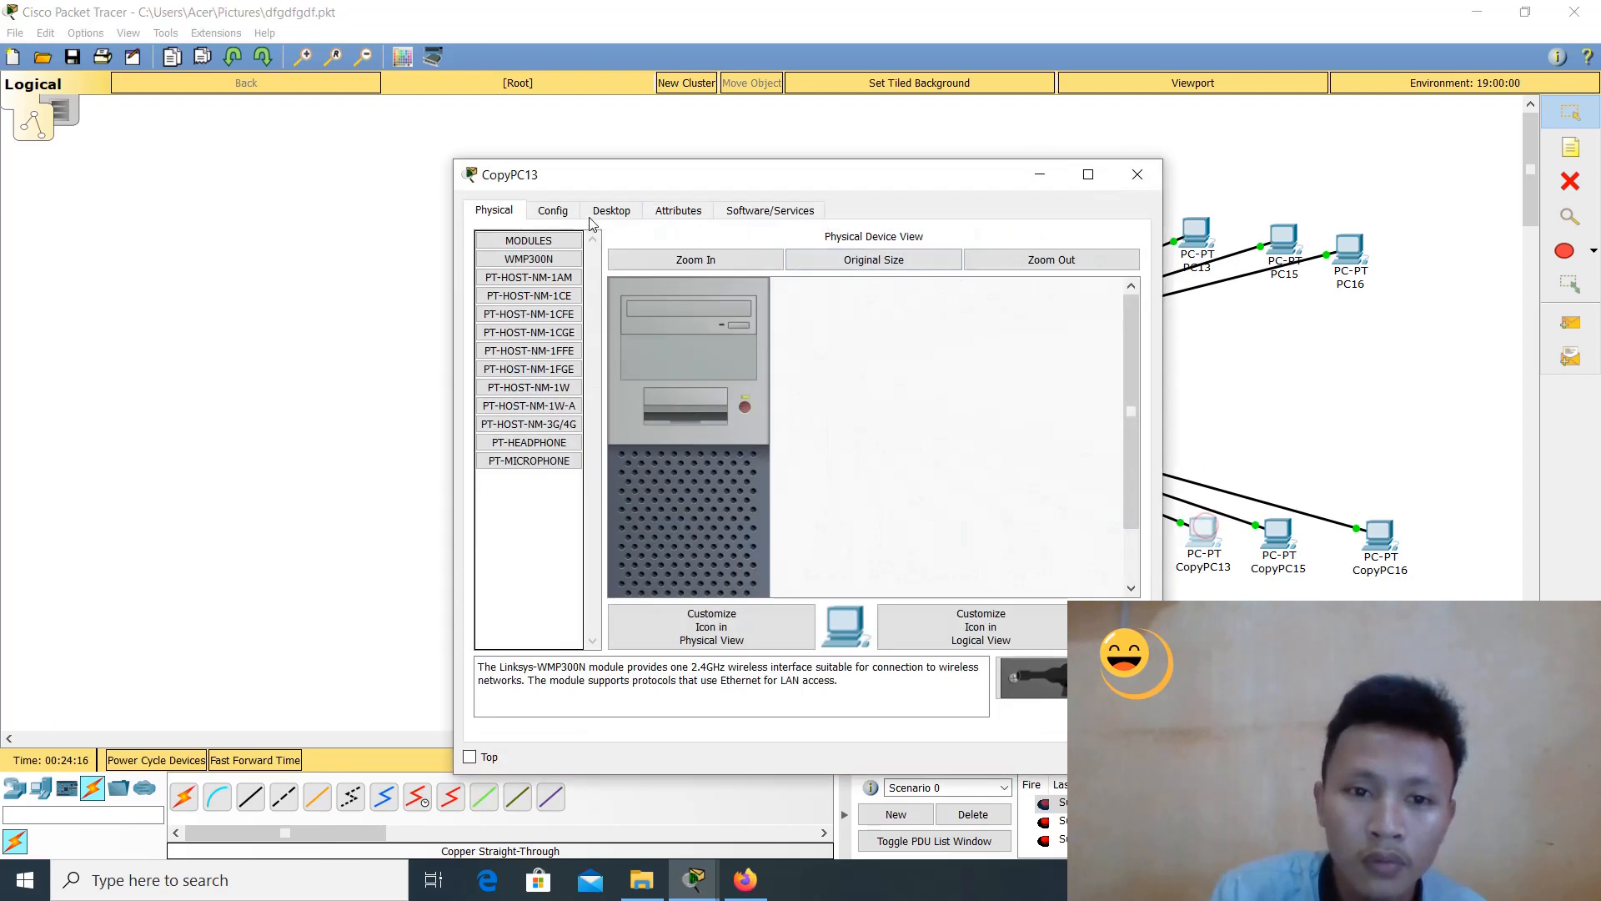
left_click(613, 211)
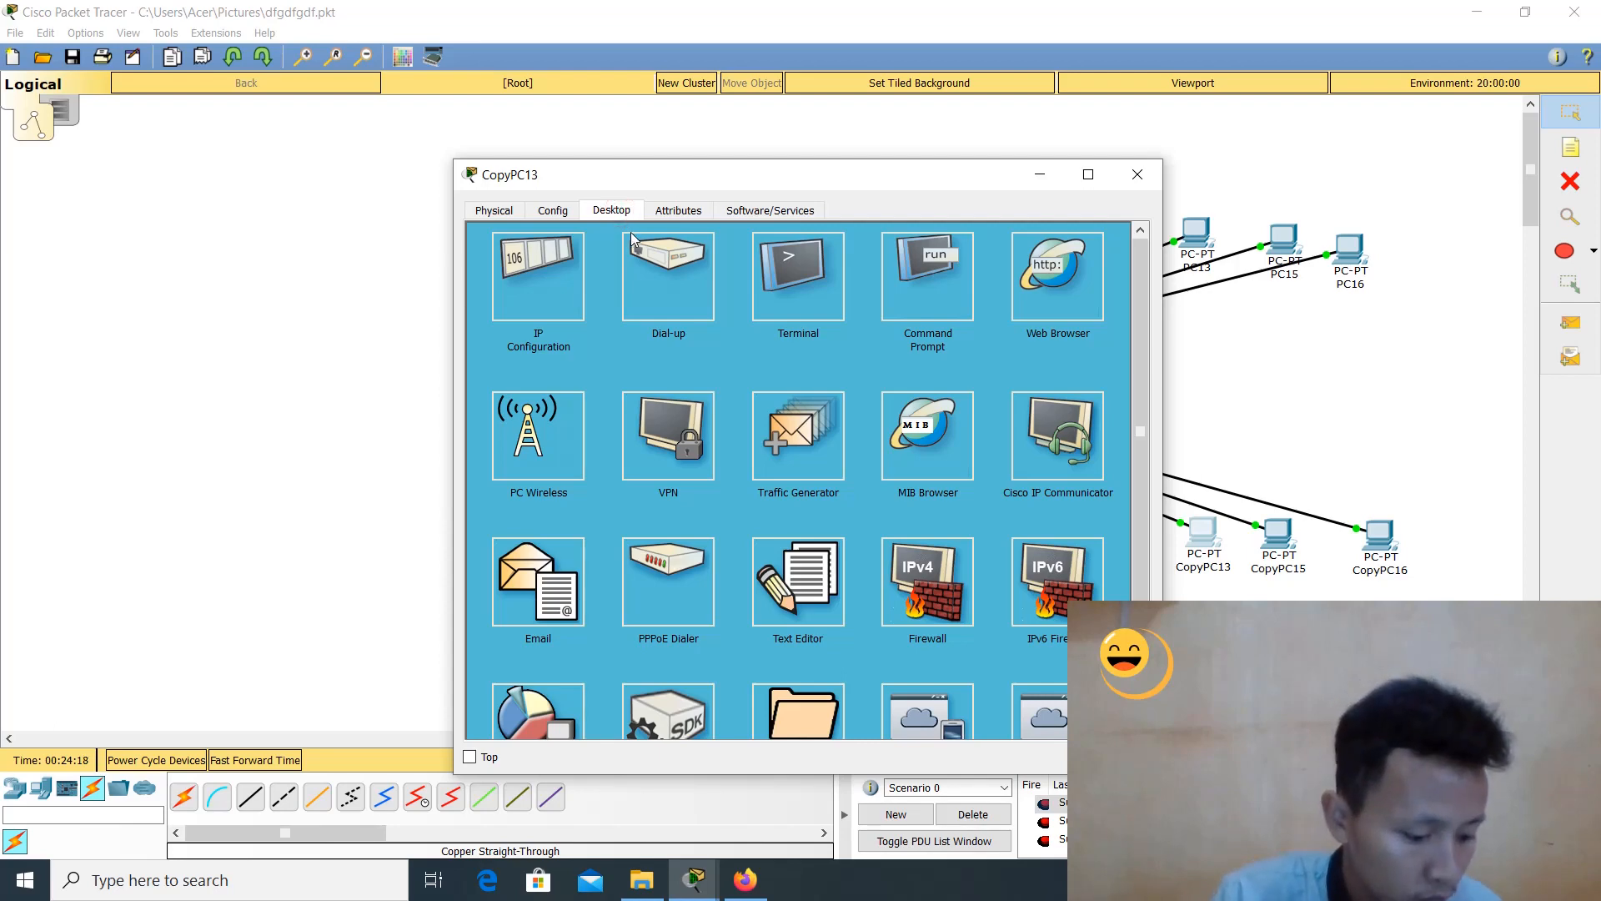
left_click(548, 269)
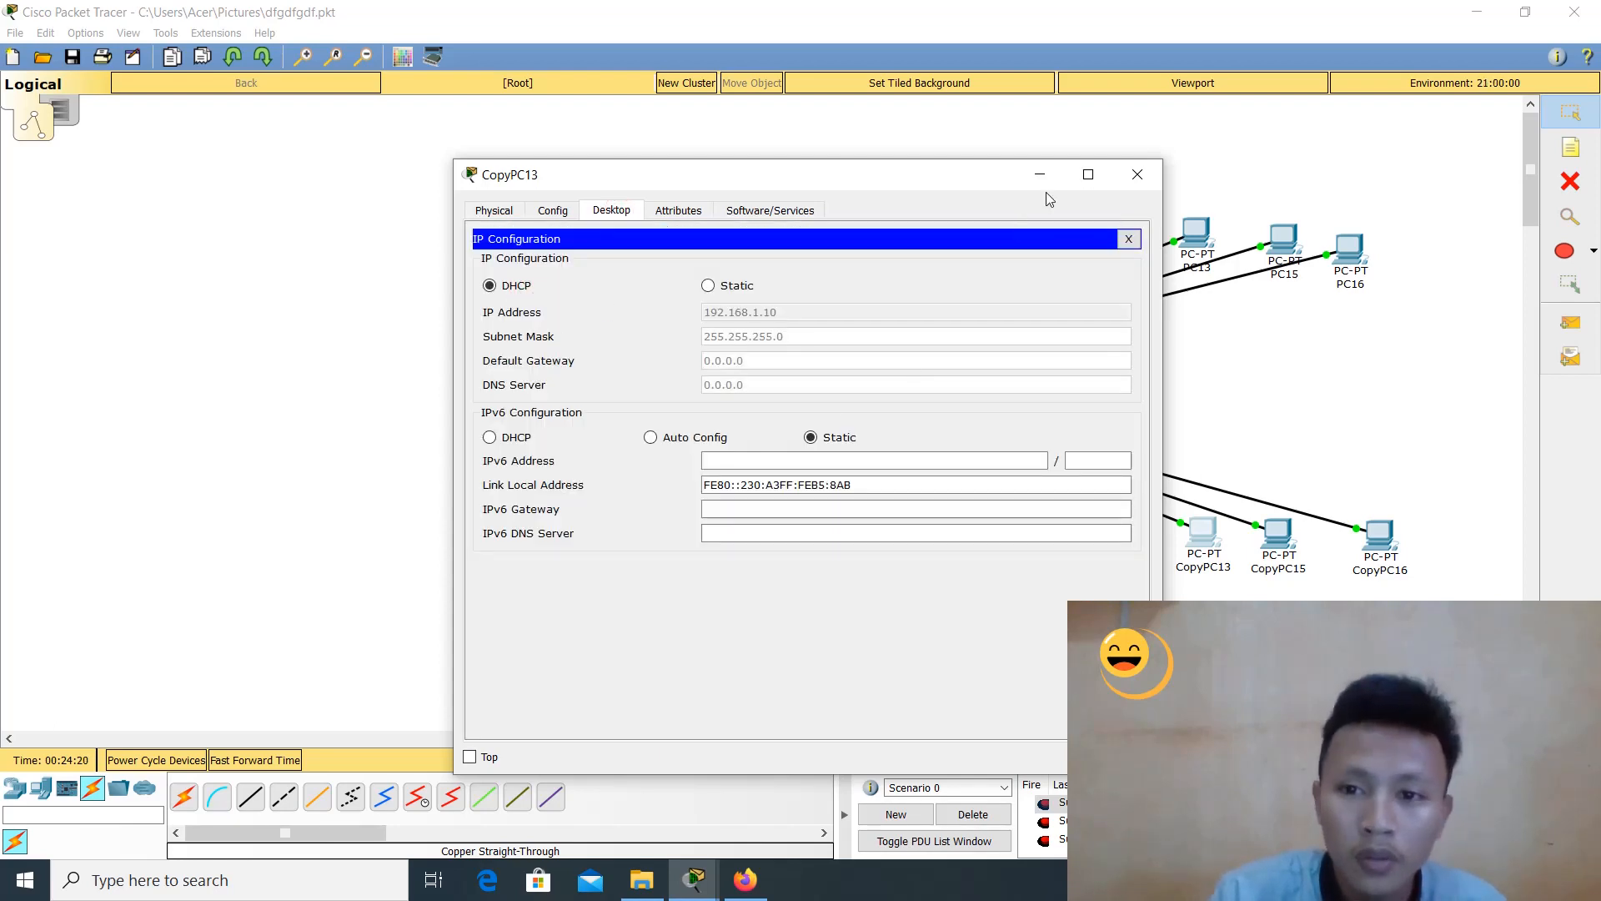
left_click(1137, 174)
left_click(1273, 543)
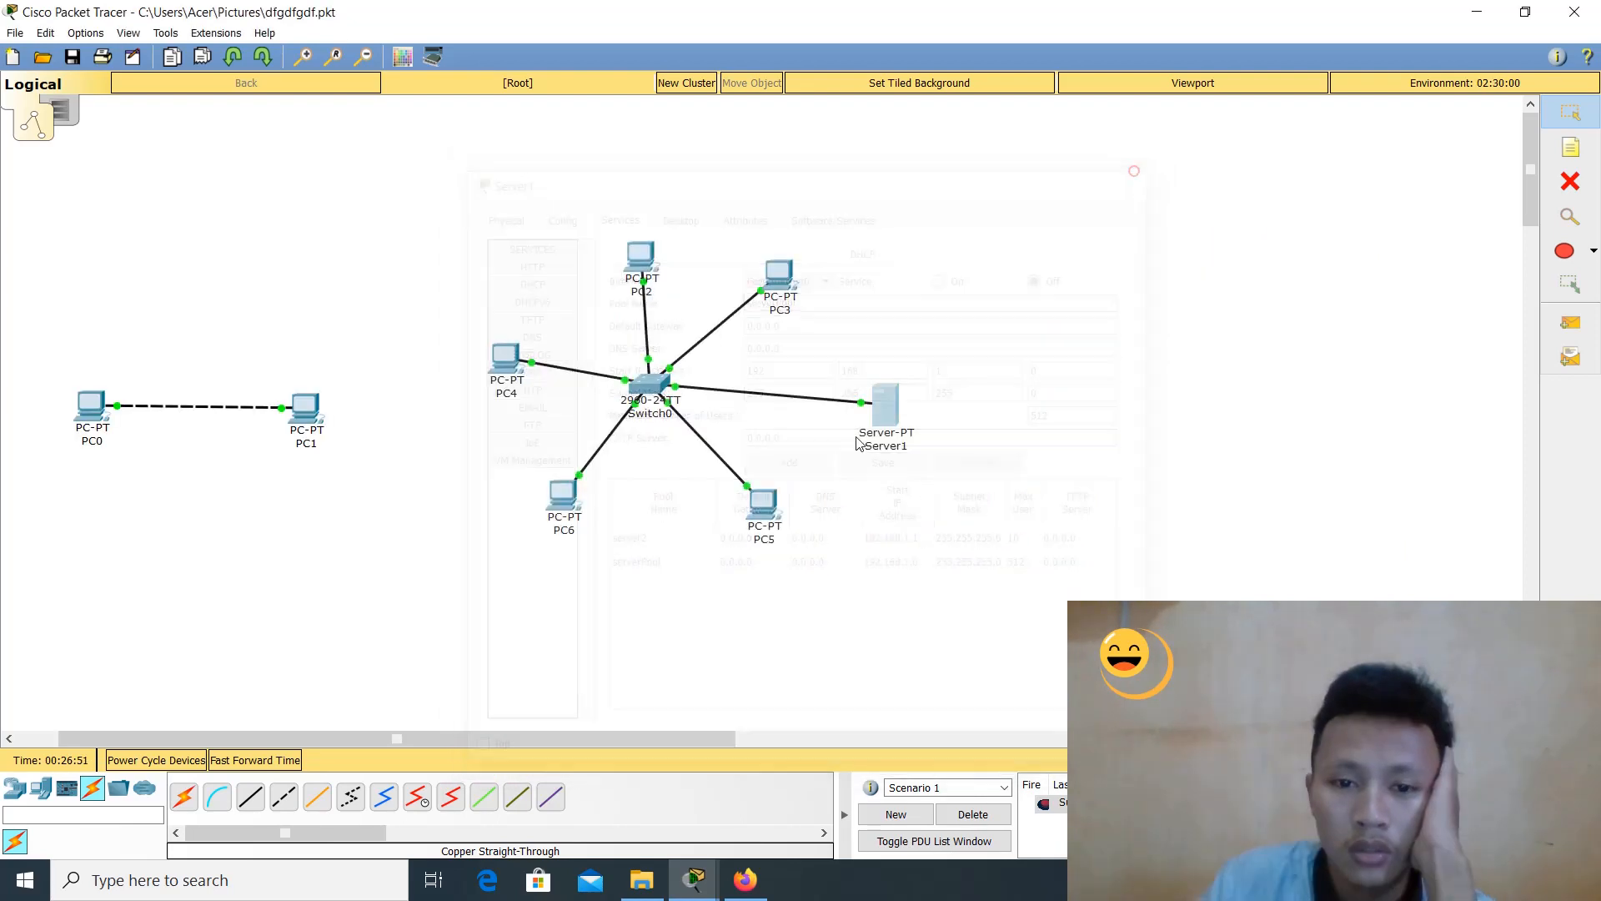
Try to obtain PC5's IP address on the Switch0 network through DHCP, and close its window
left_click(763, 504)
left_click(534, 271)
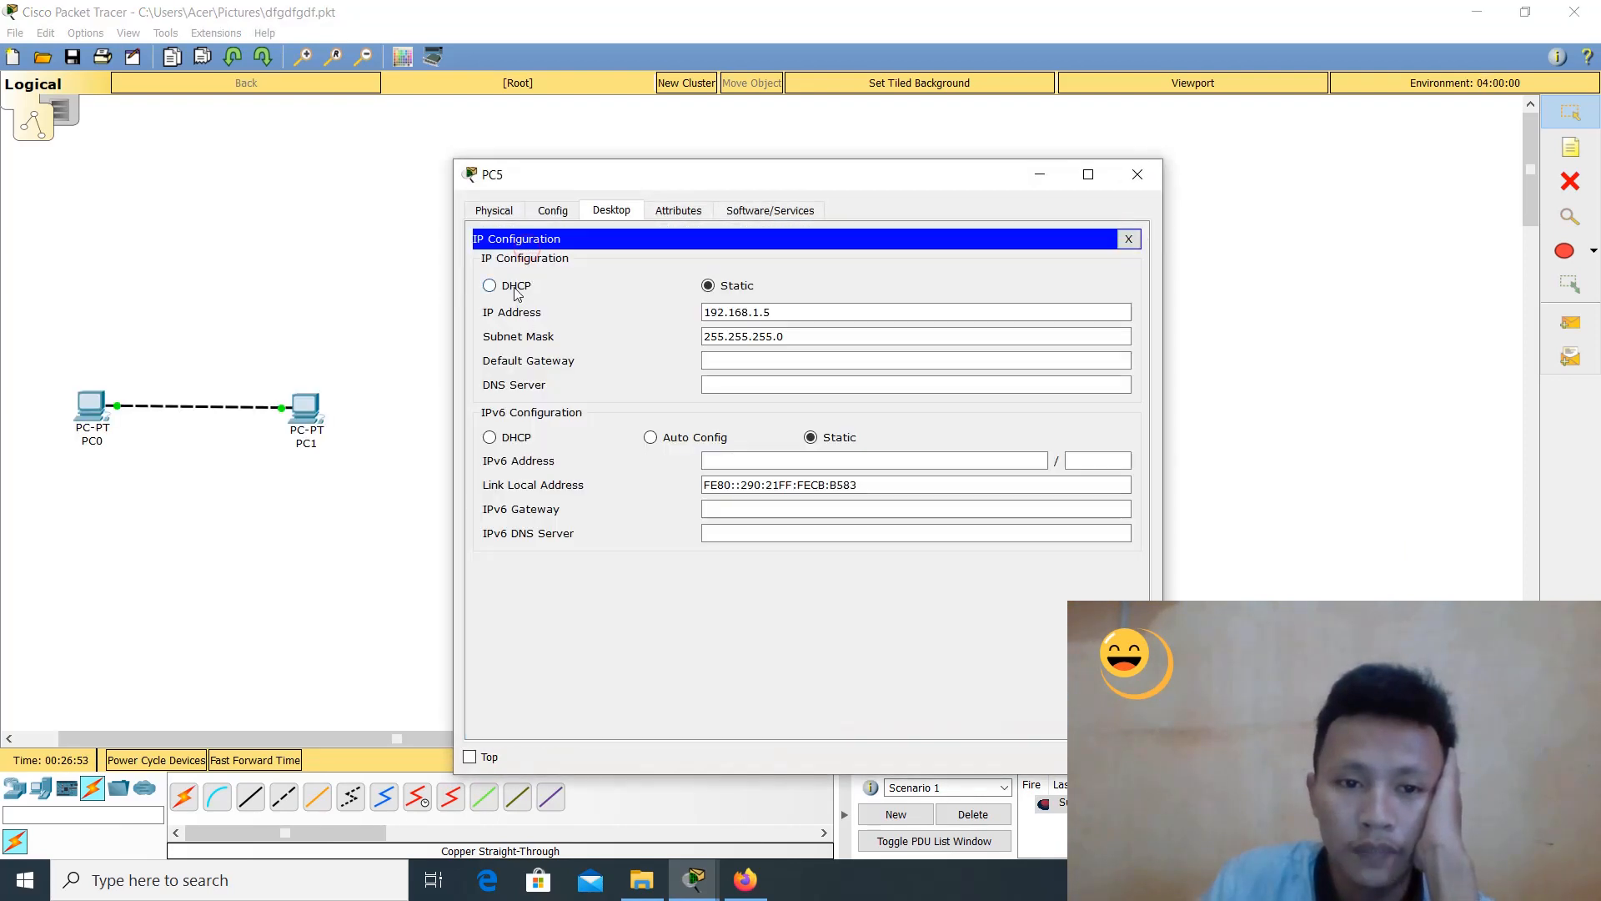
left_click(515, 287)
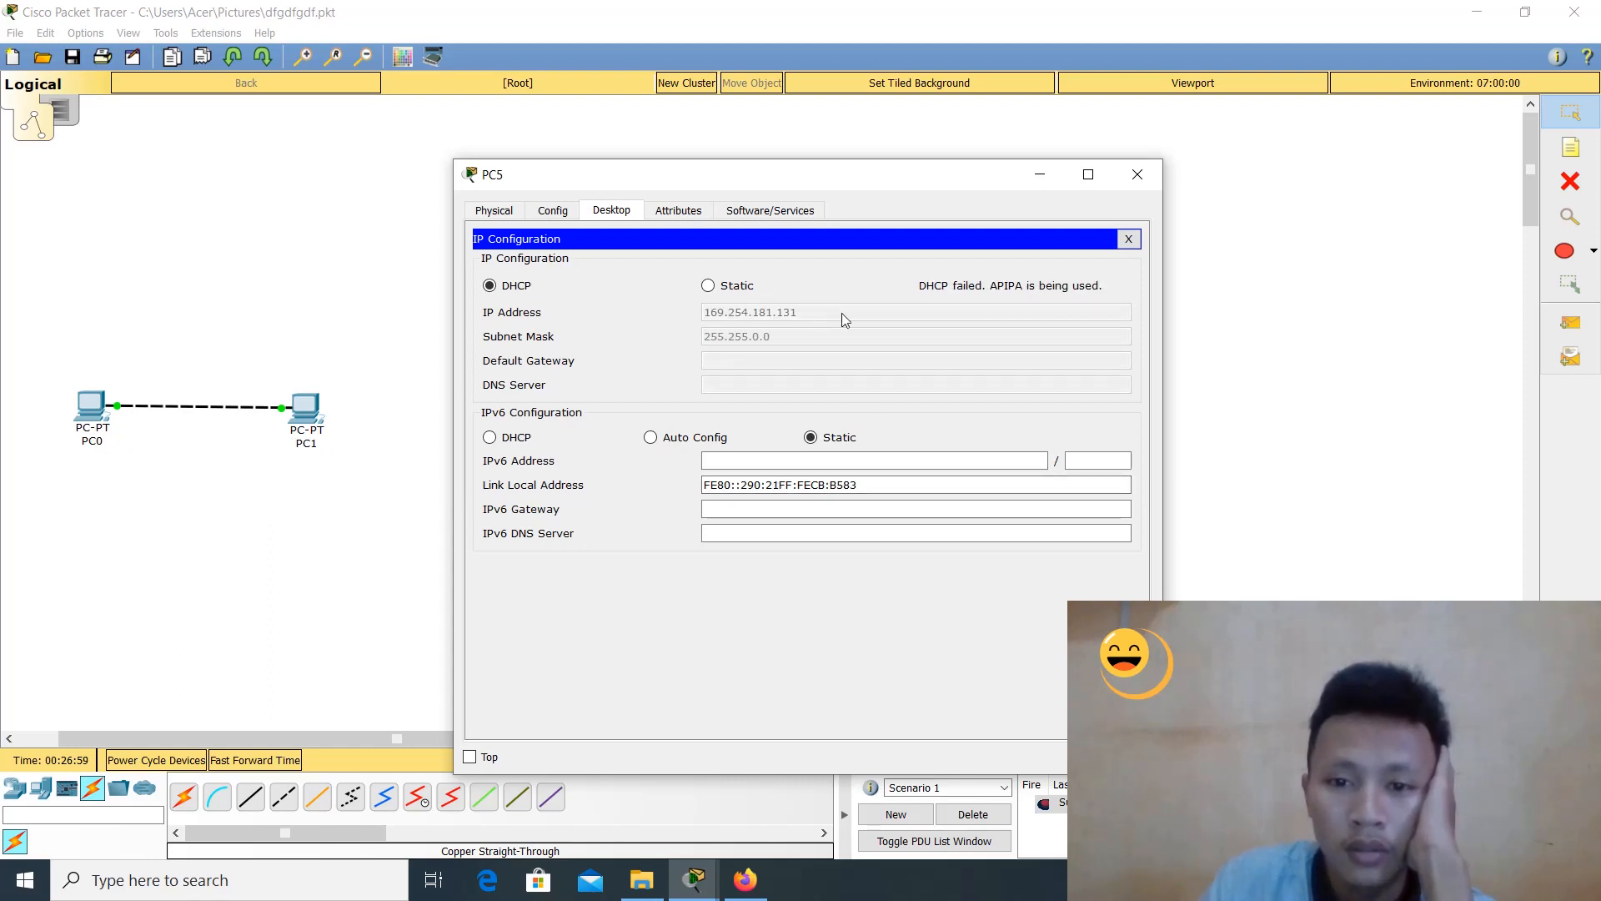
left_click(1140, 163)
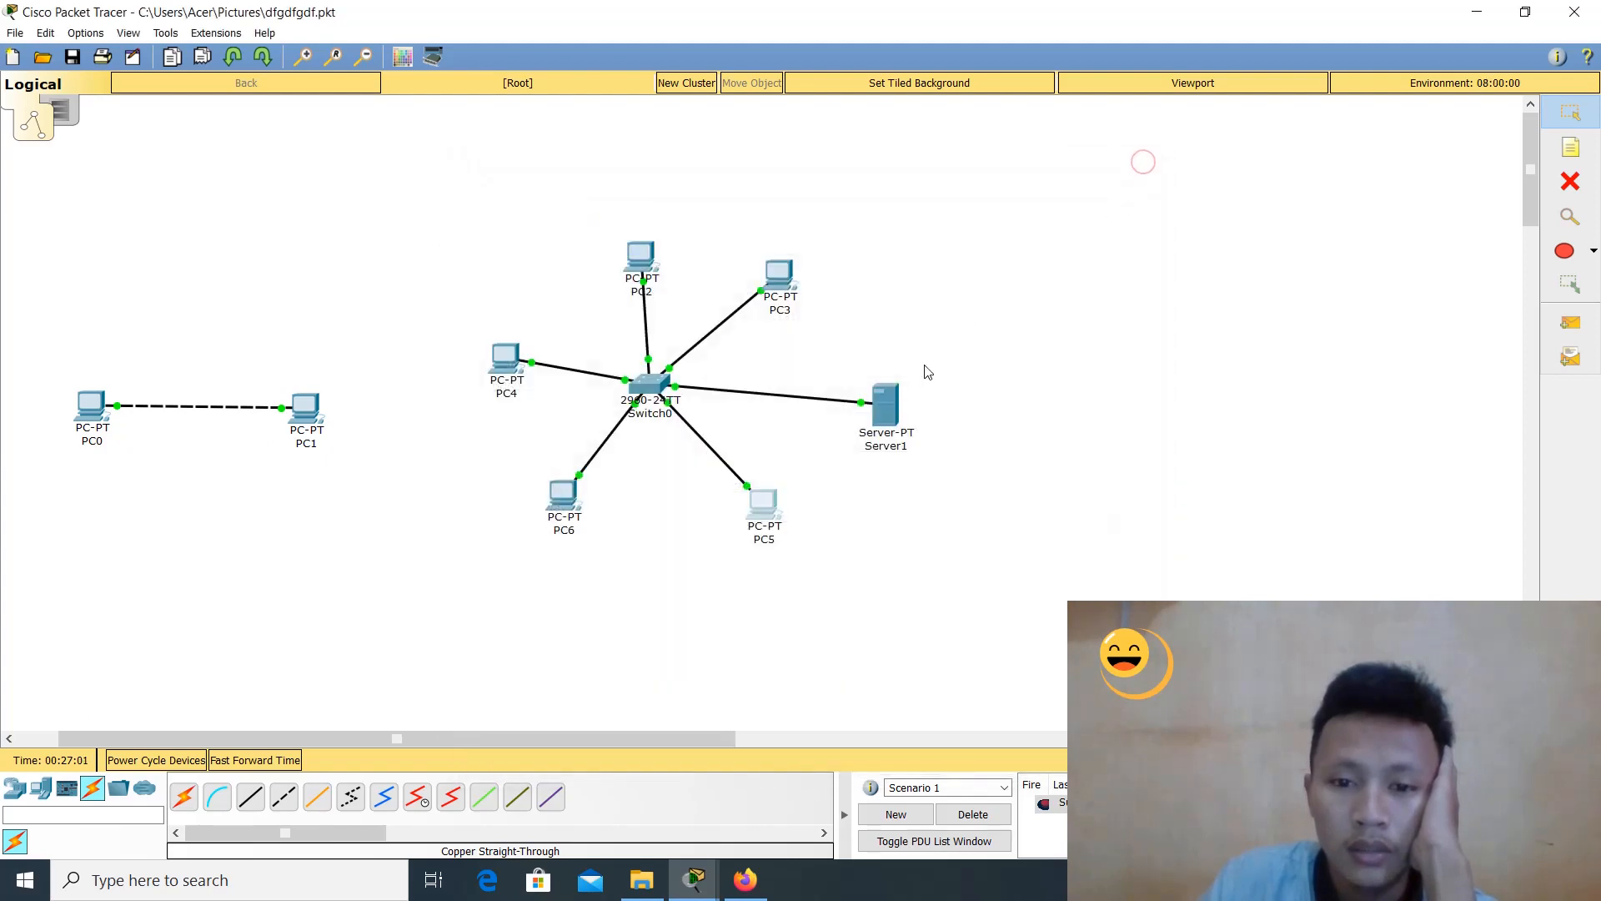
Open Server1's DHCP service, select the server2 pool, save it again and close the server window
left_click(889, 404)
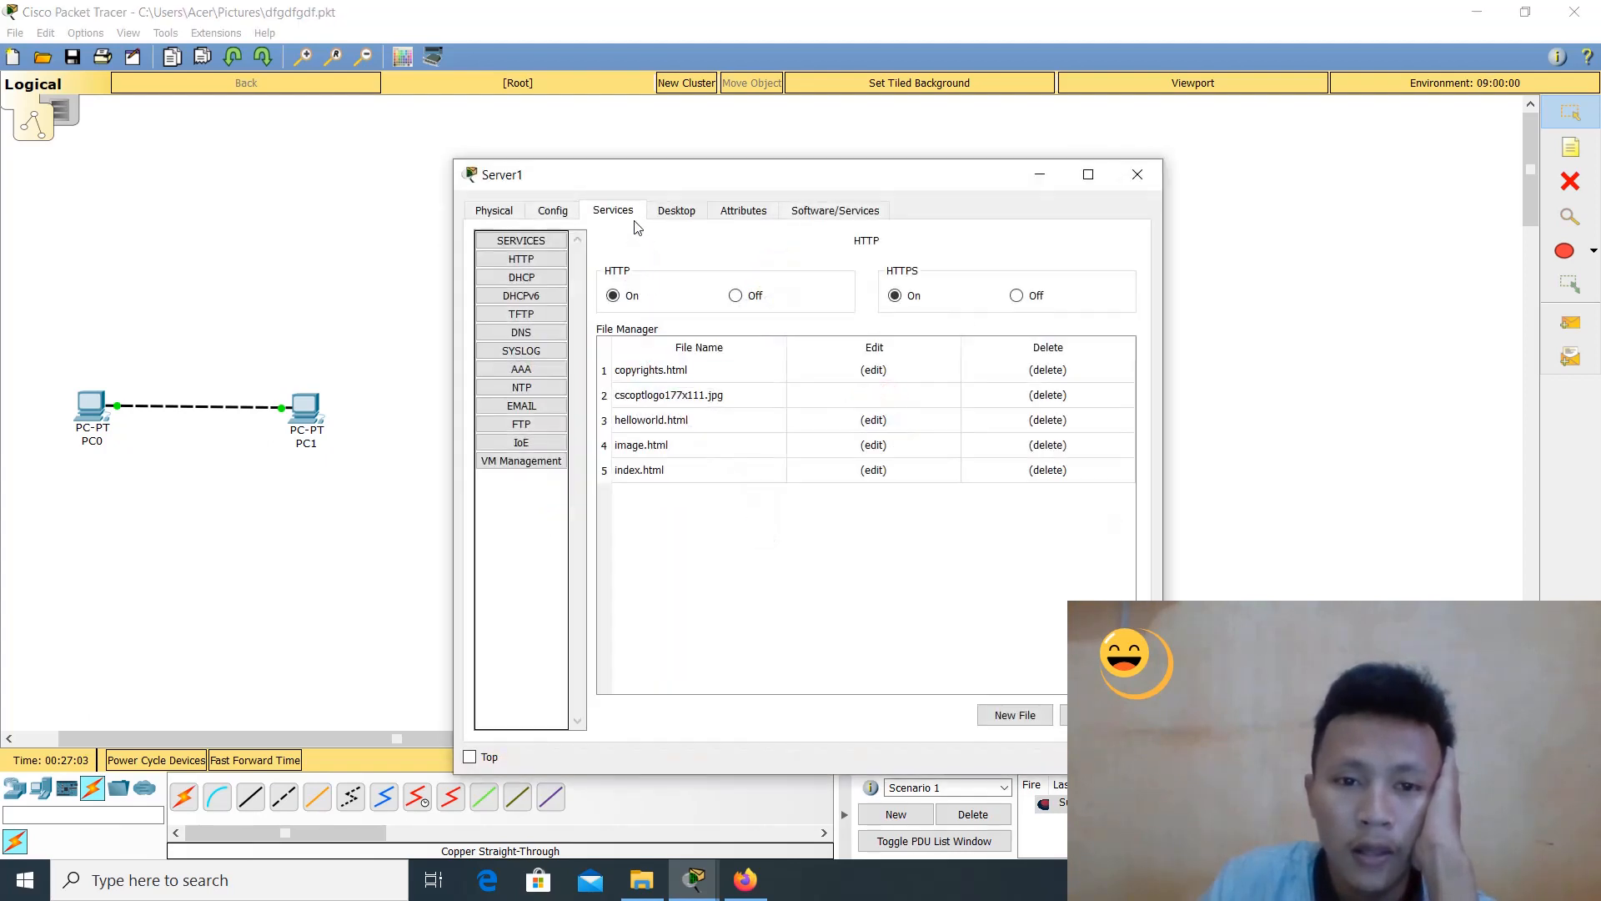
left_click(537, 276)
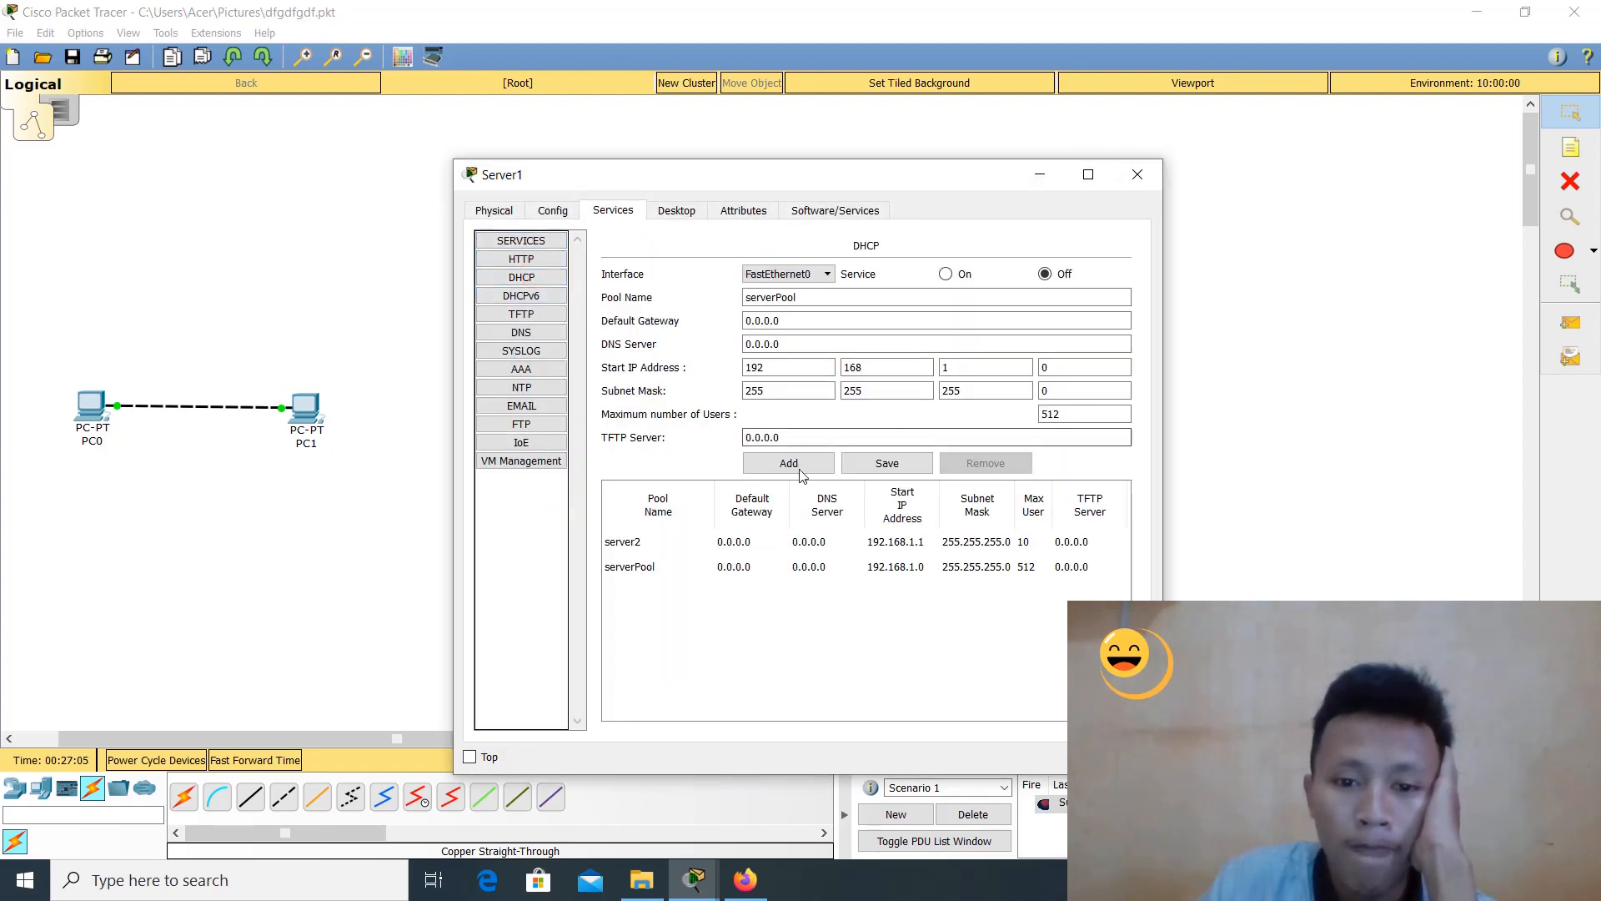
left_click(750, 543)
left_click(901, 467)
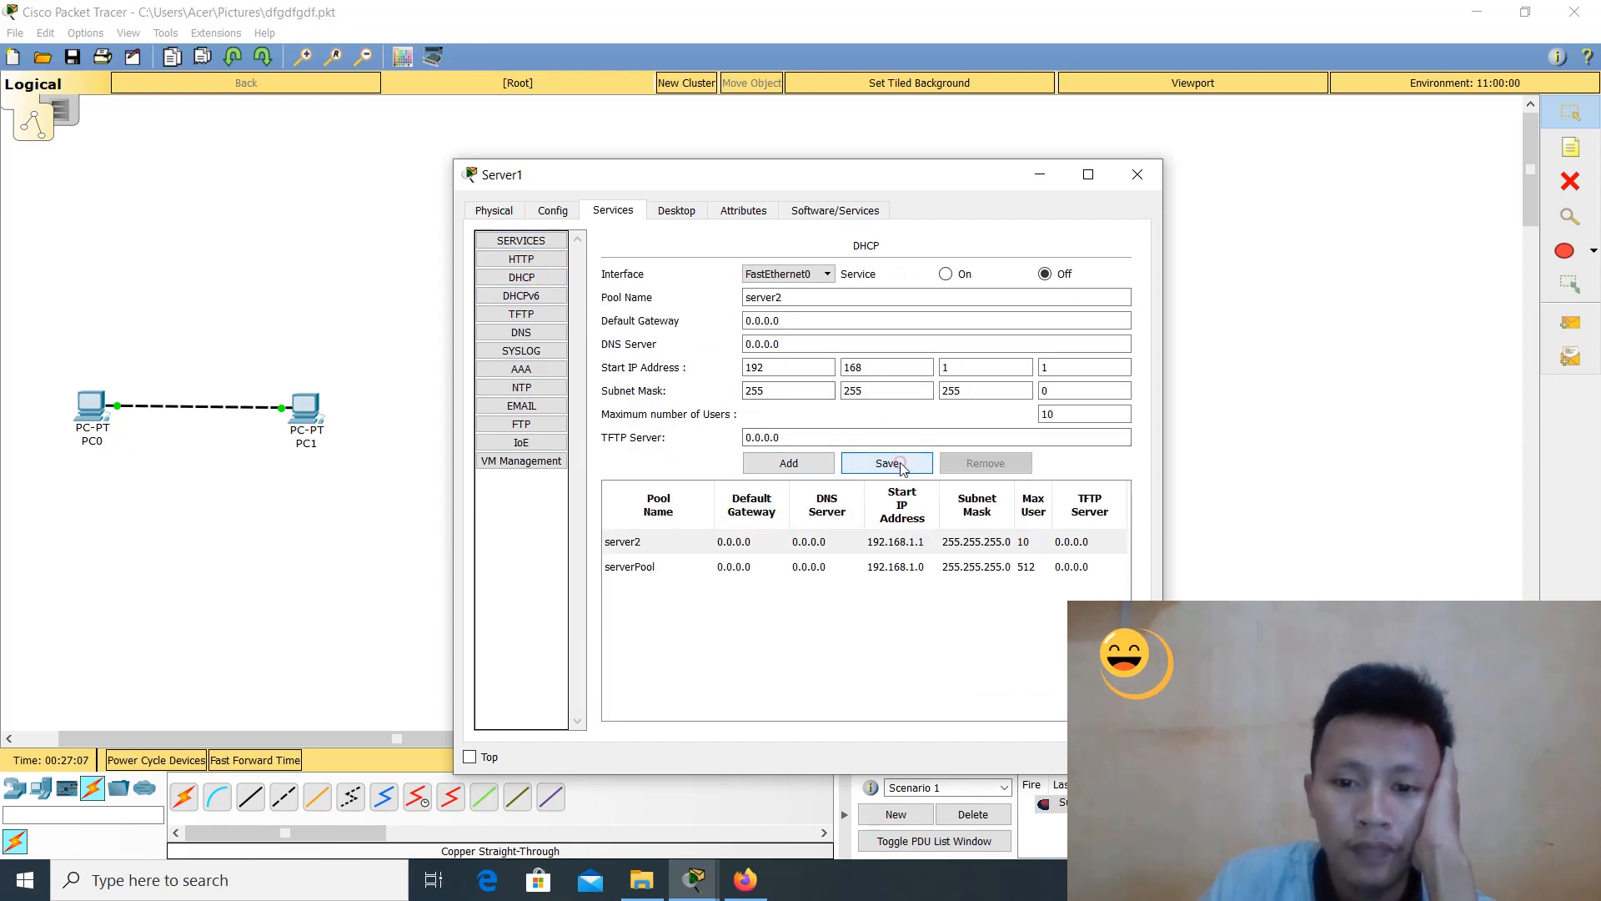
left_click(1138, 174)
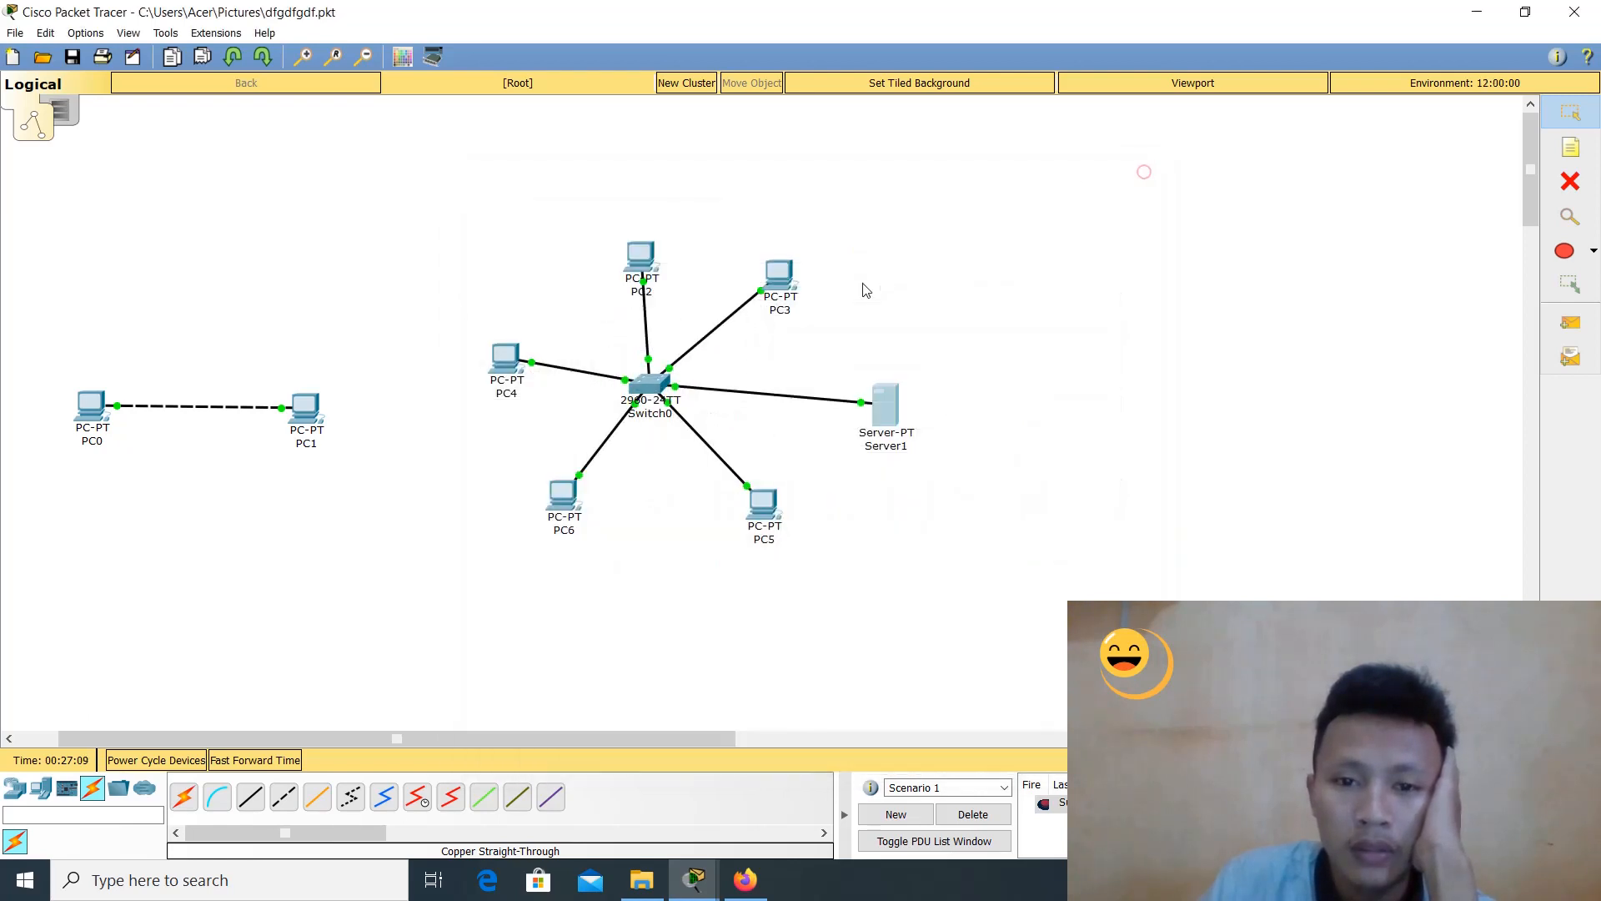
Request a new DHCP address for PC3 by switching its IP configuration to Static and back to DHCP, and close its window
left_click(776, 279)
left_click(518, 271)
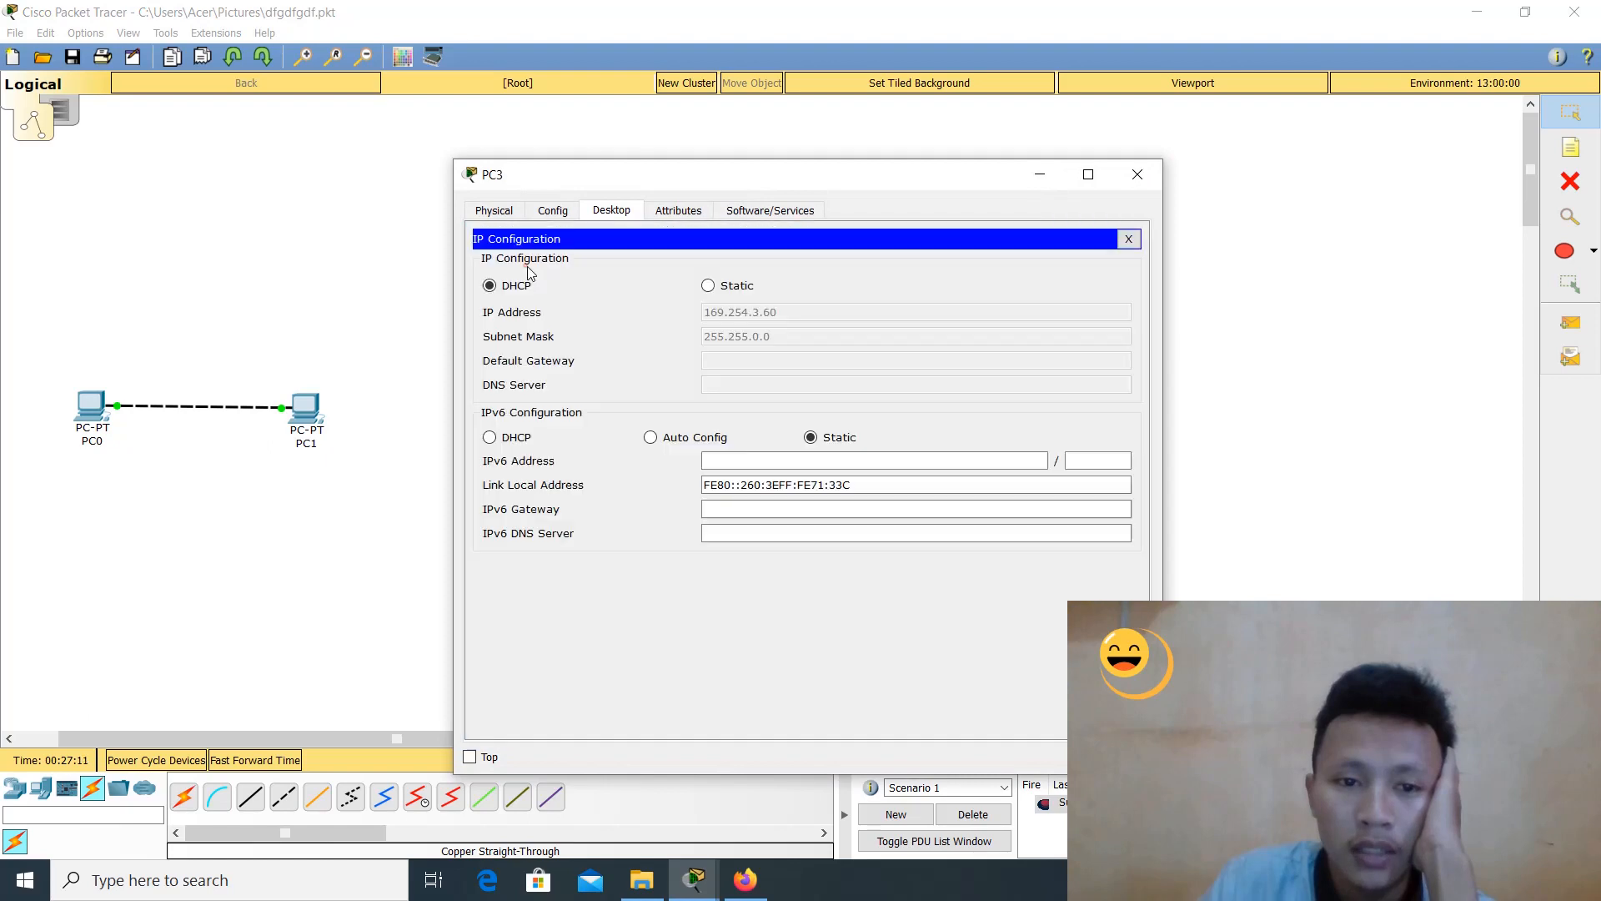
left_click(708, 285)
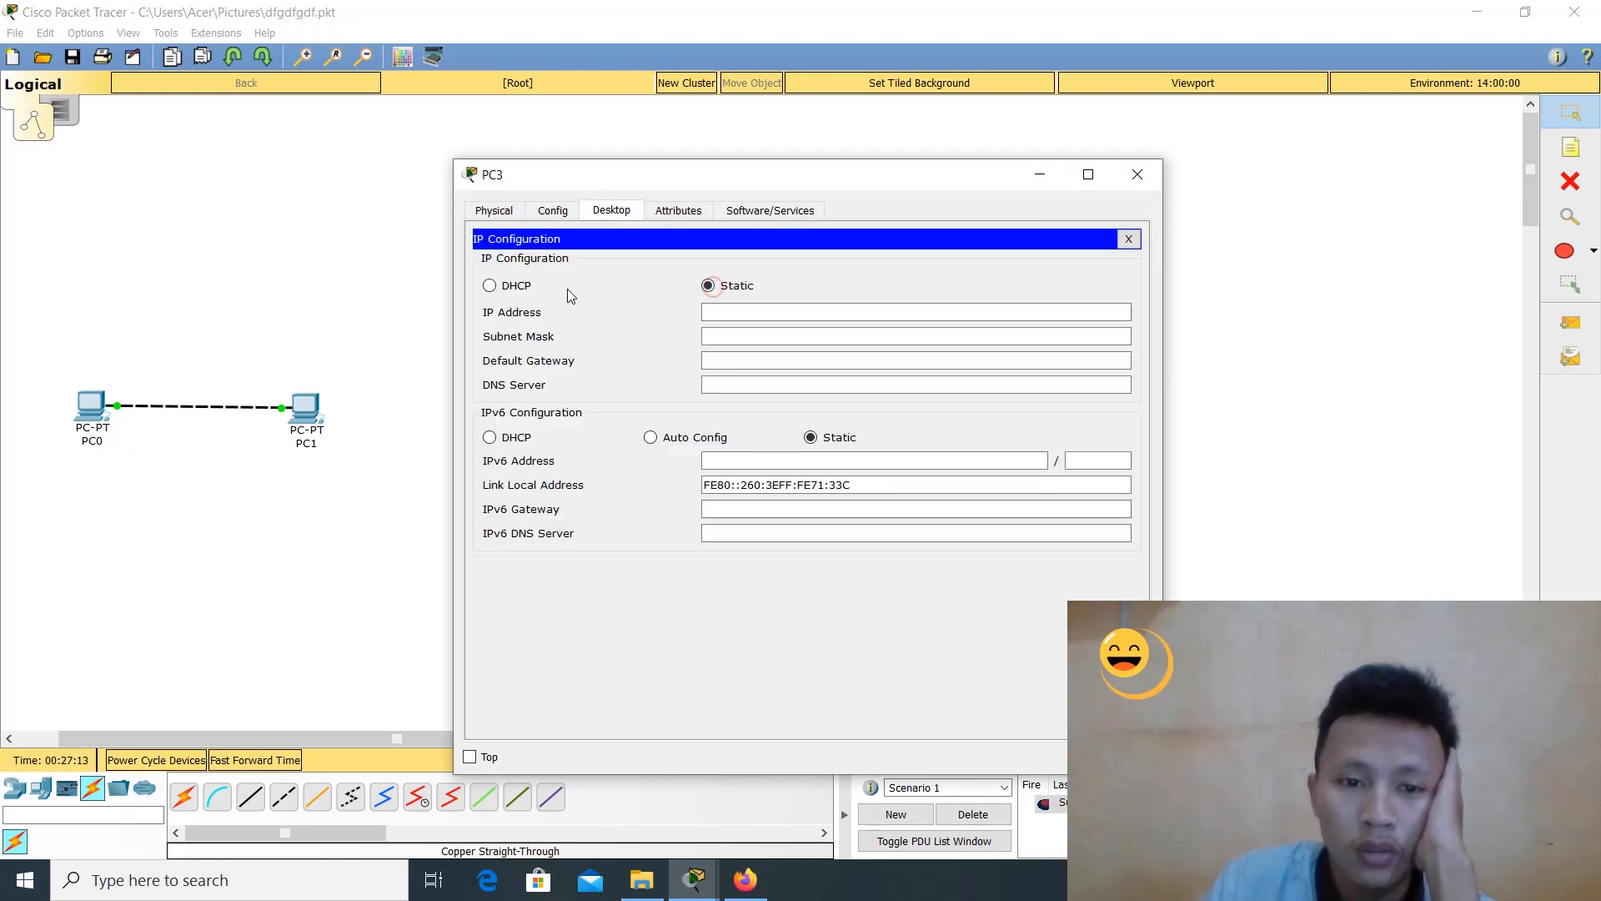
left_click(490, 285)
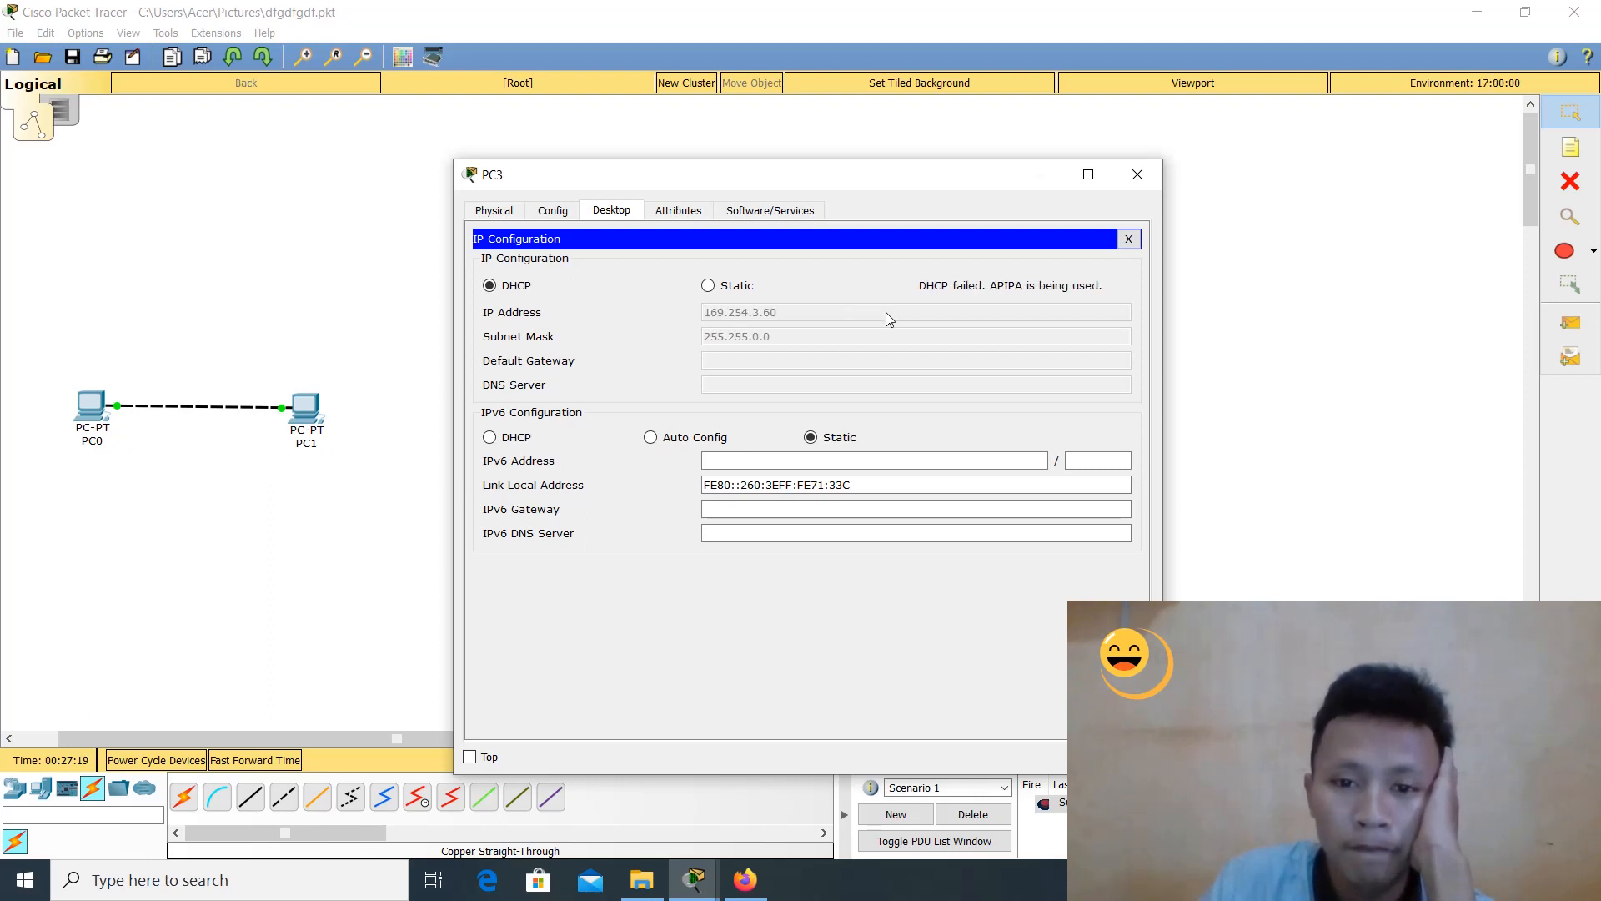
left_click(1139, 175)
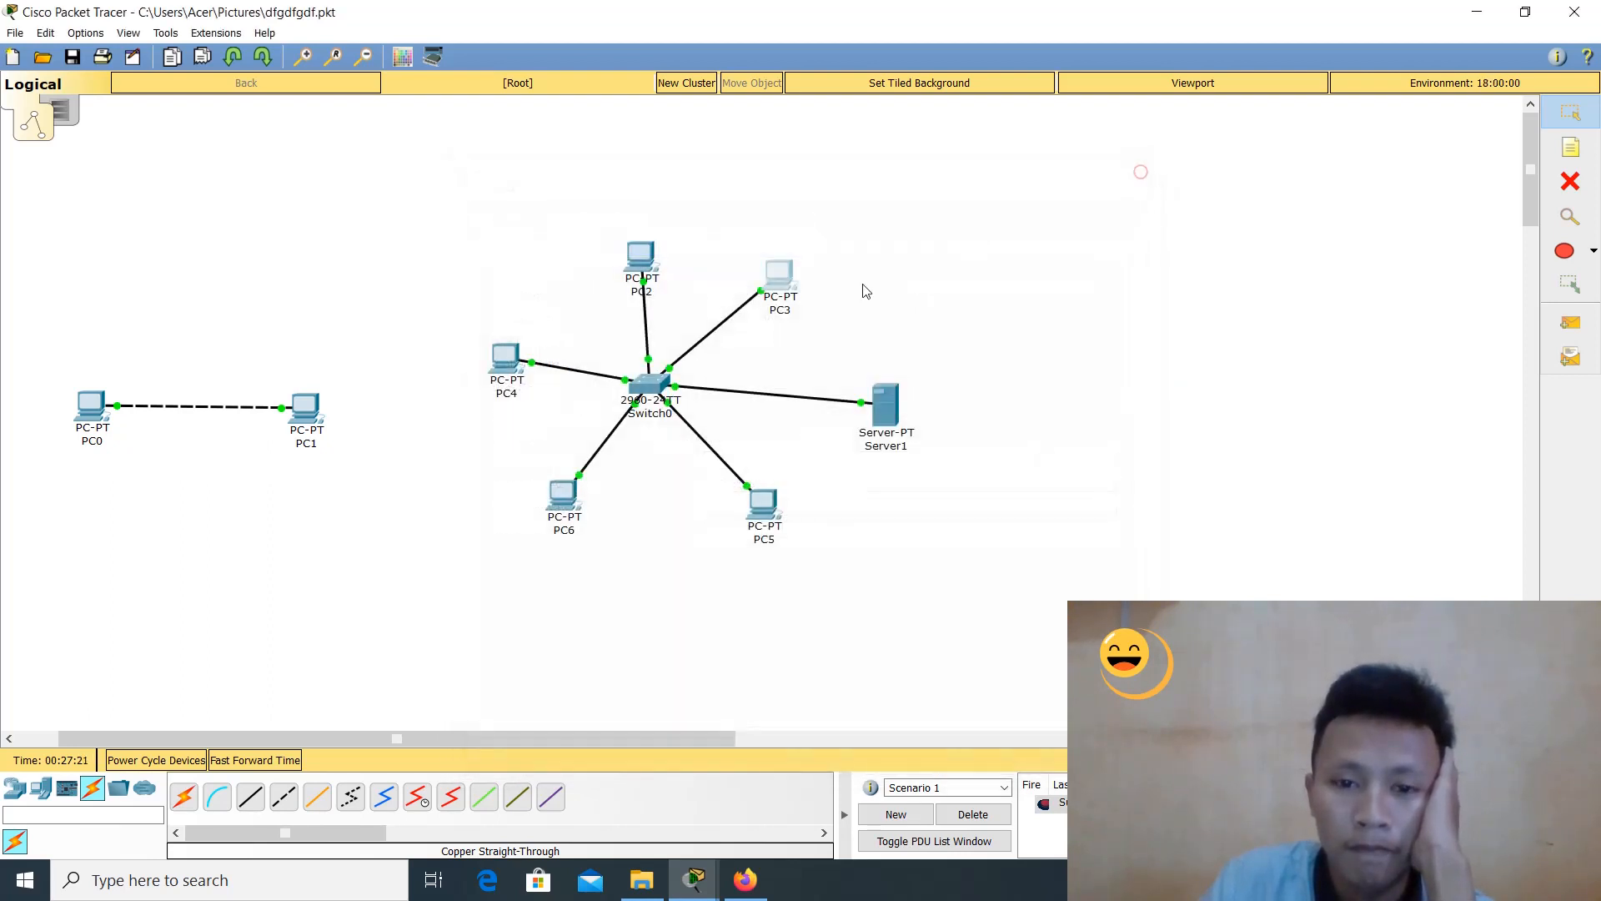
left_click(893, 409)
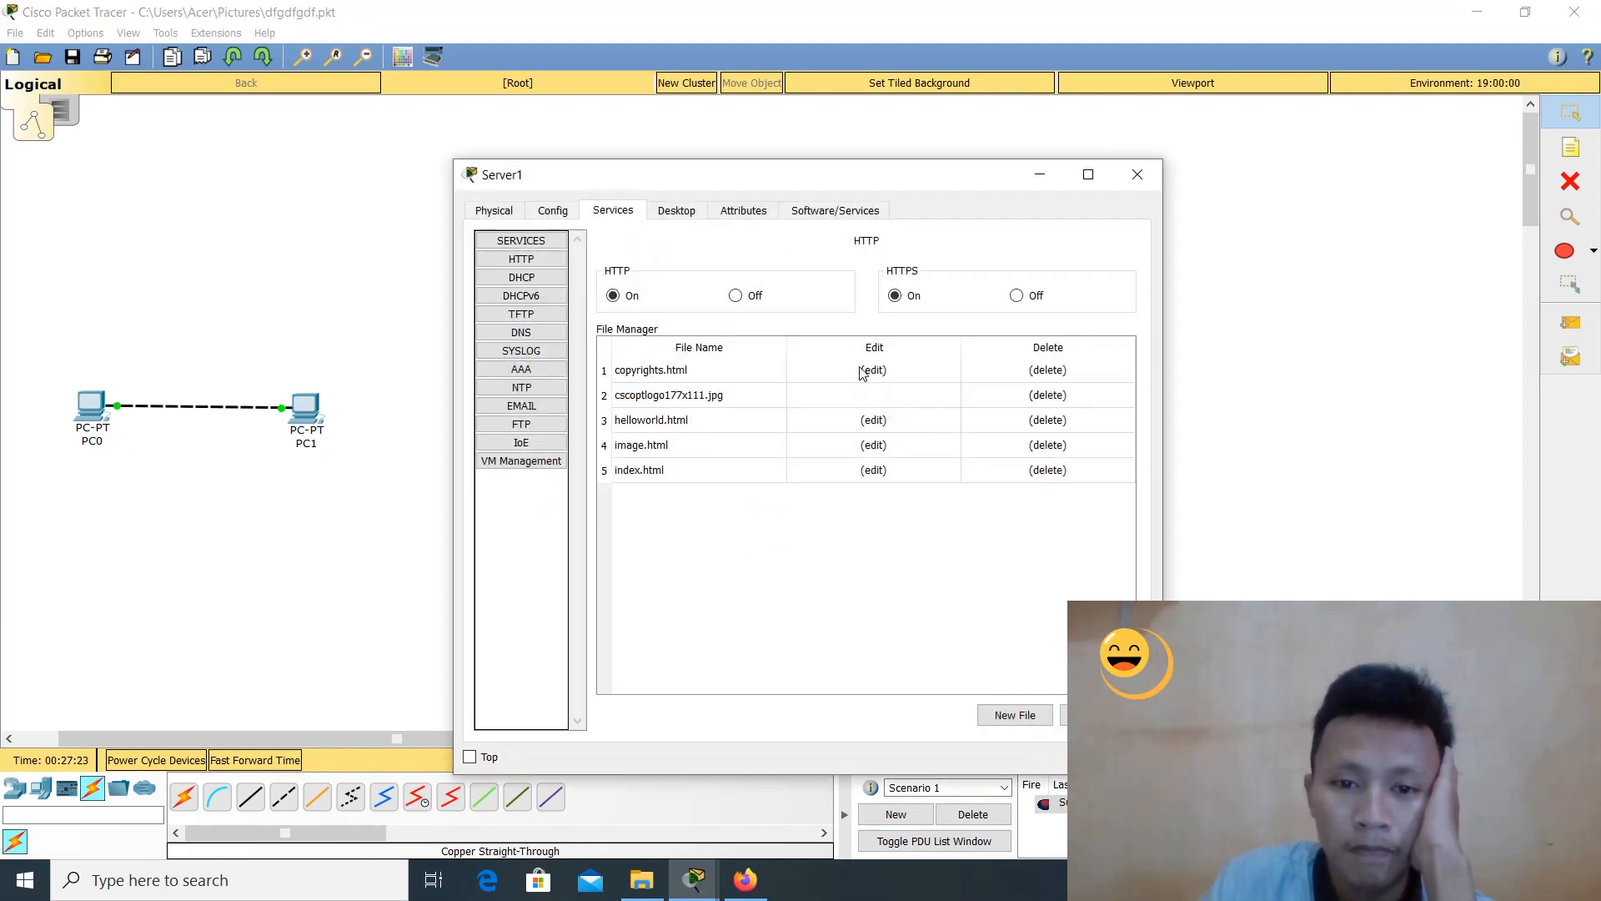
left_click(1153, 177)
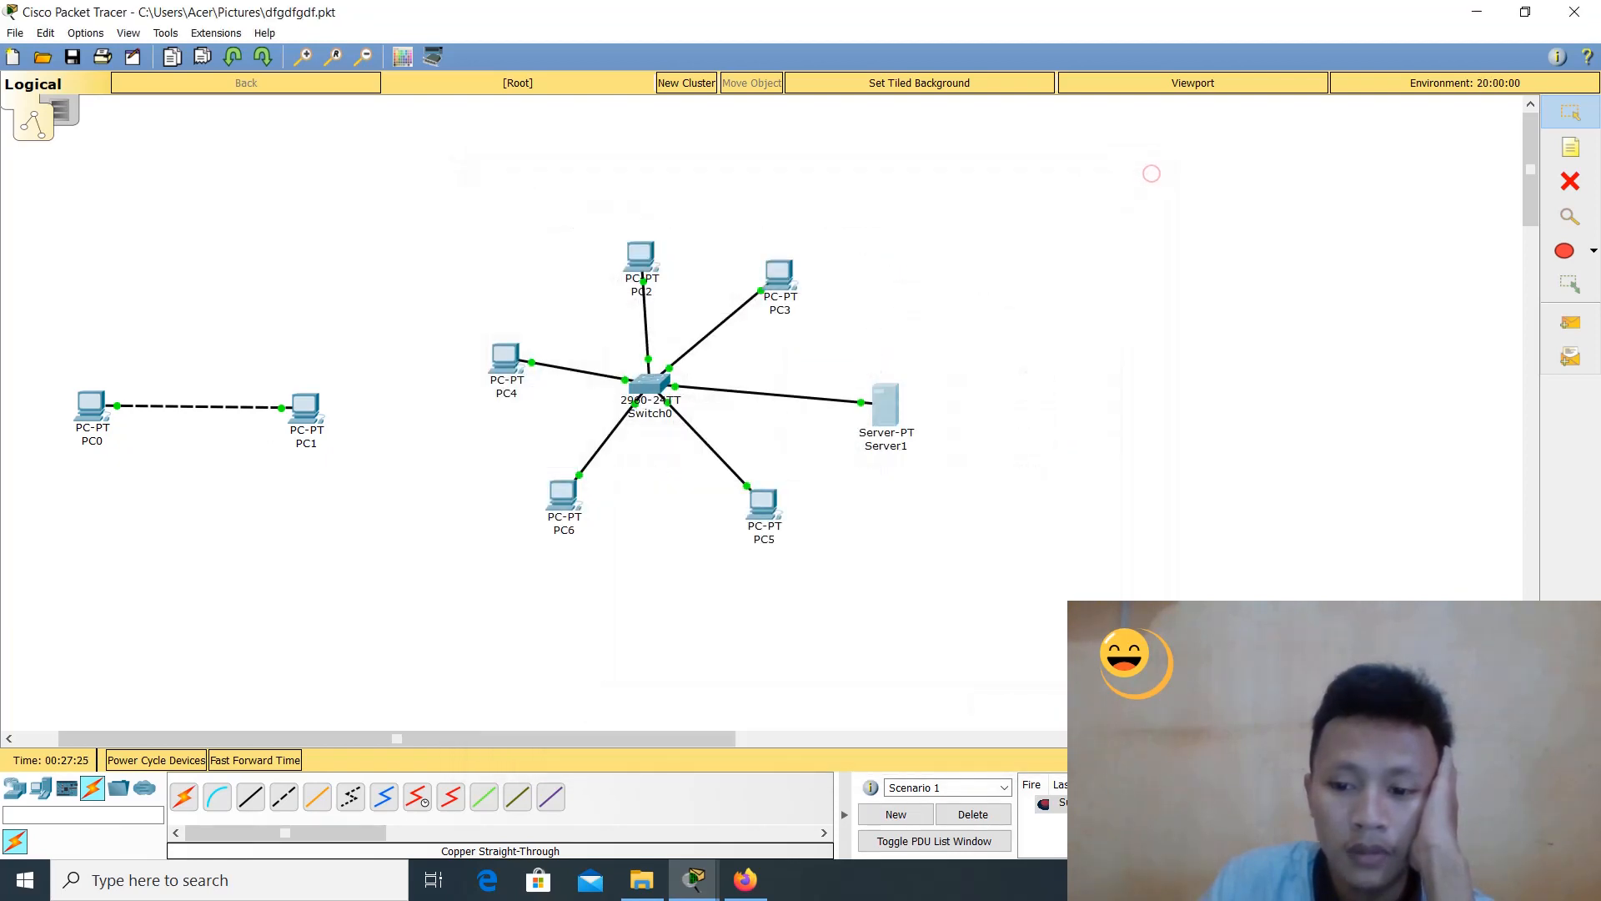
left_click(887, 406)
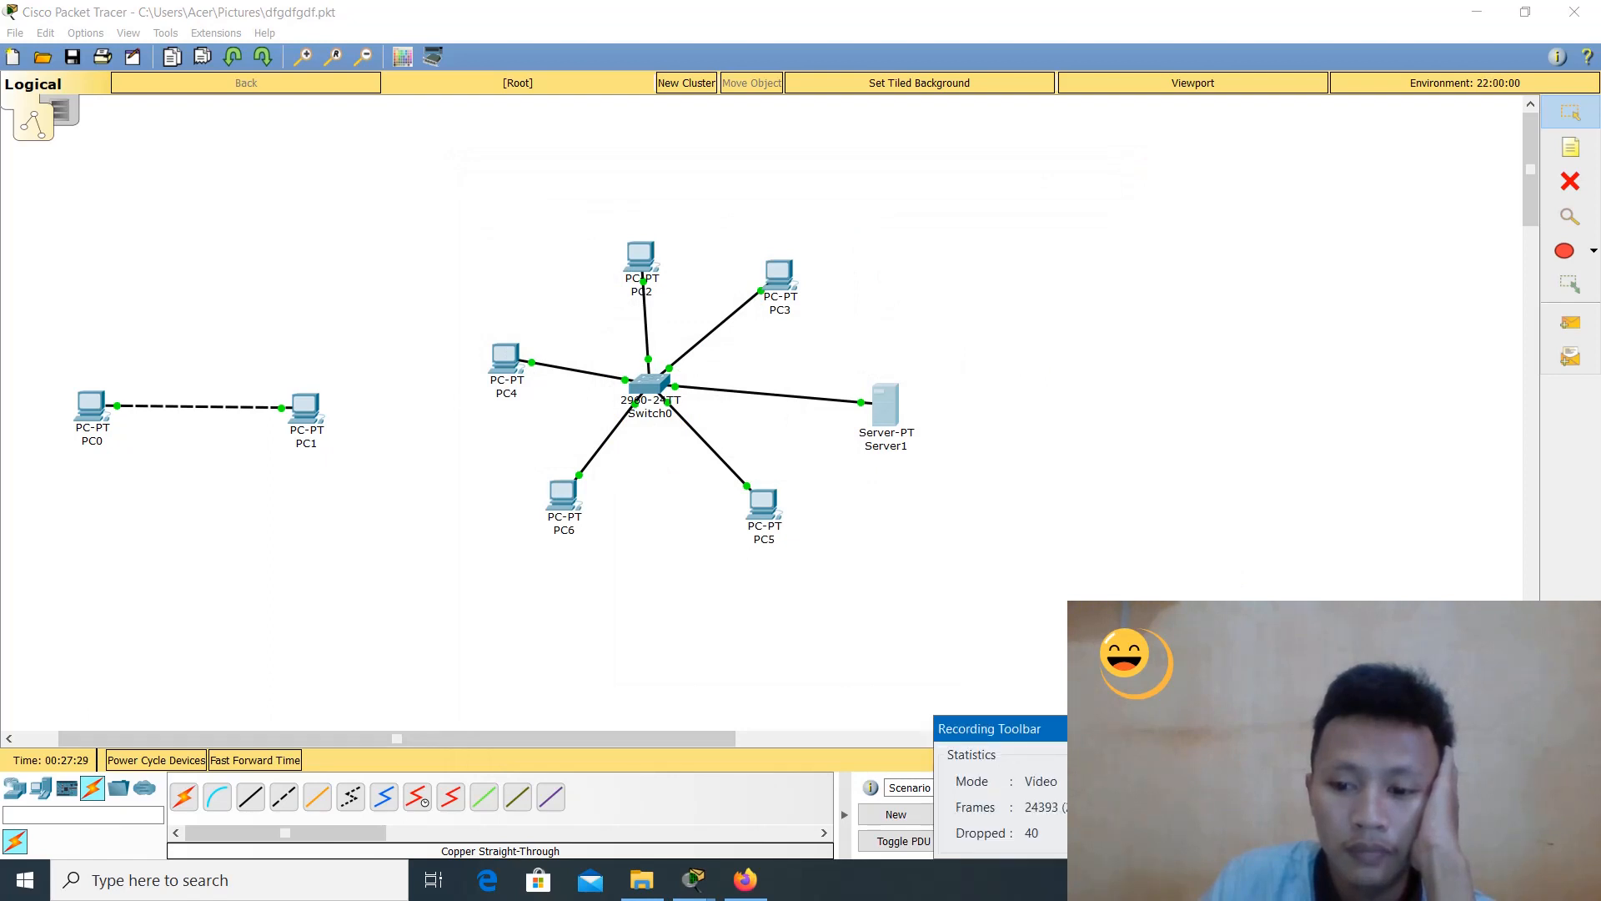
left_click(1155, 509)
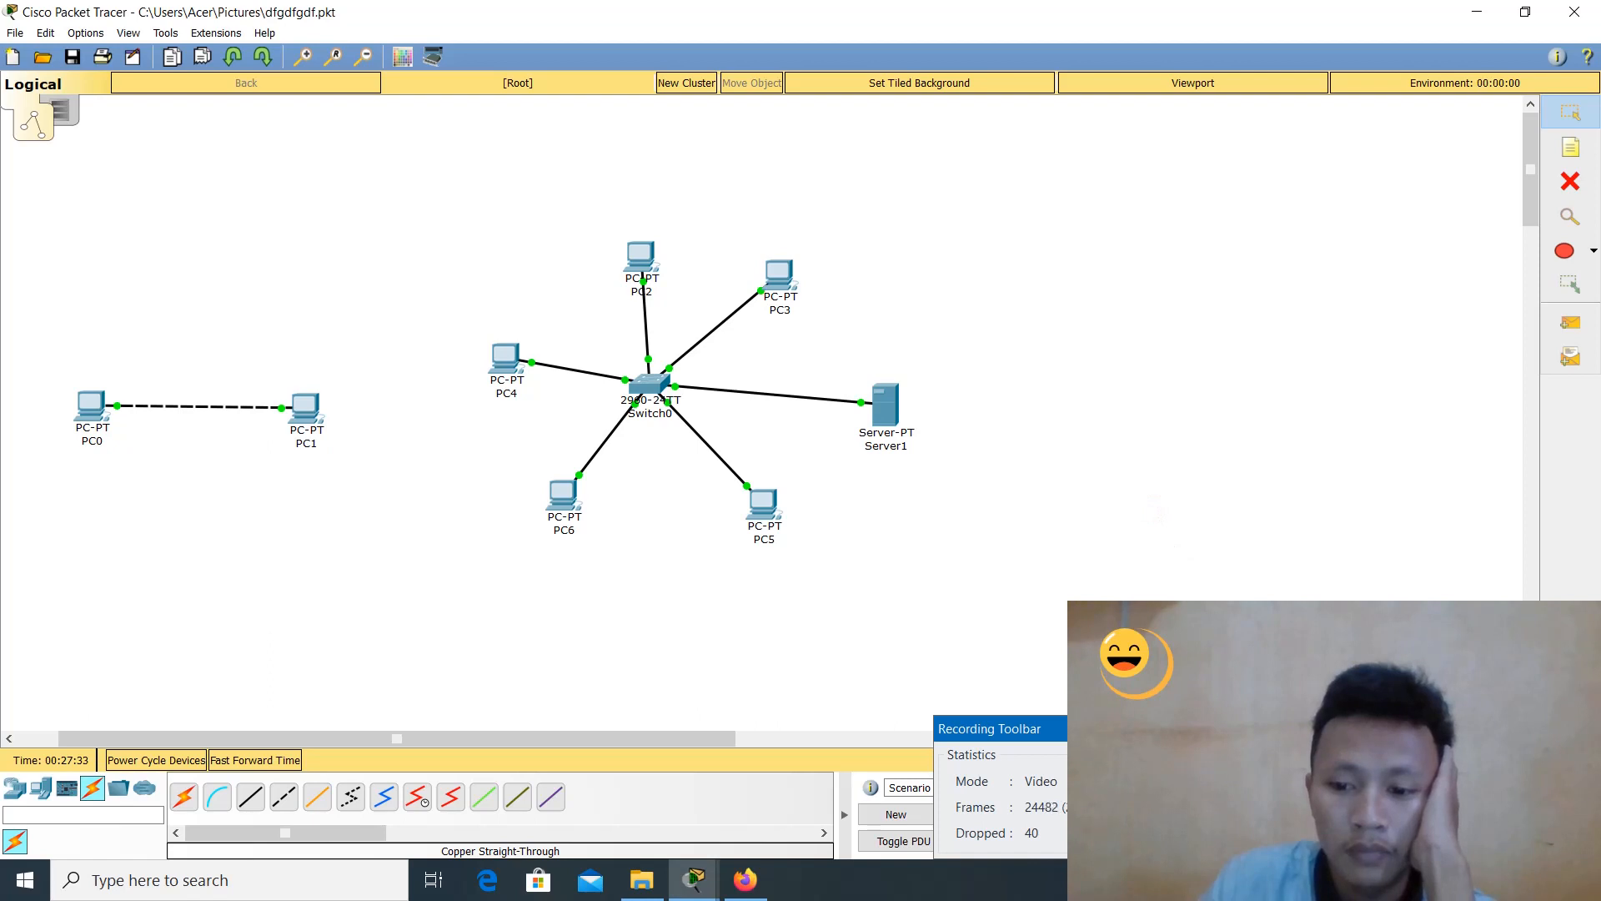
left_click(1165, 516)
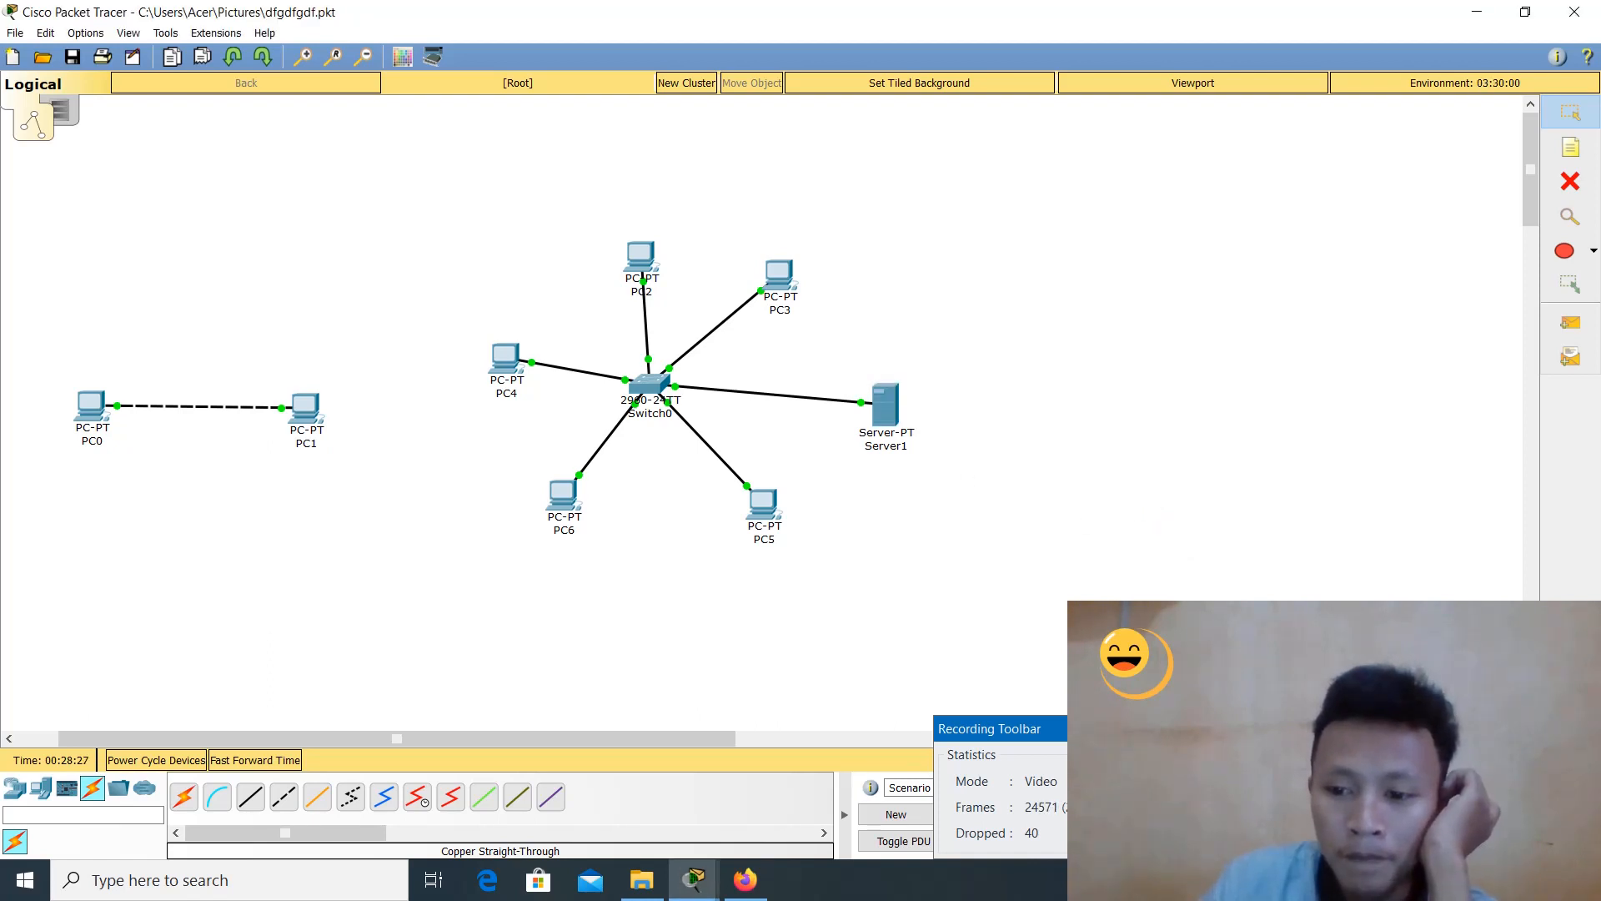
left_click(1579, 728)
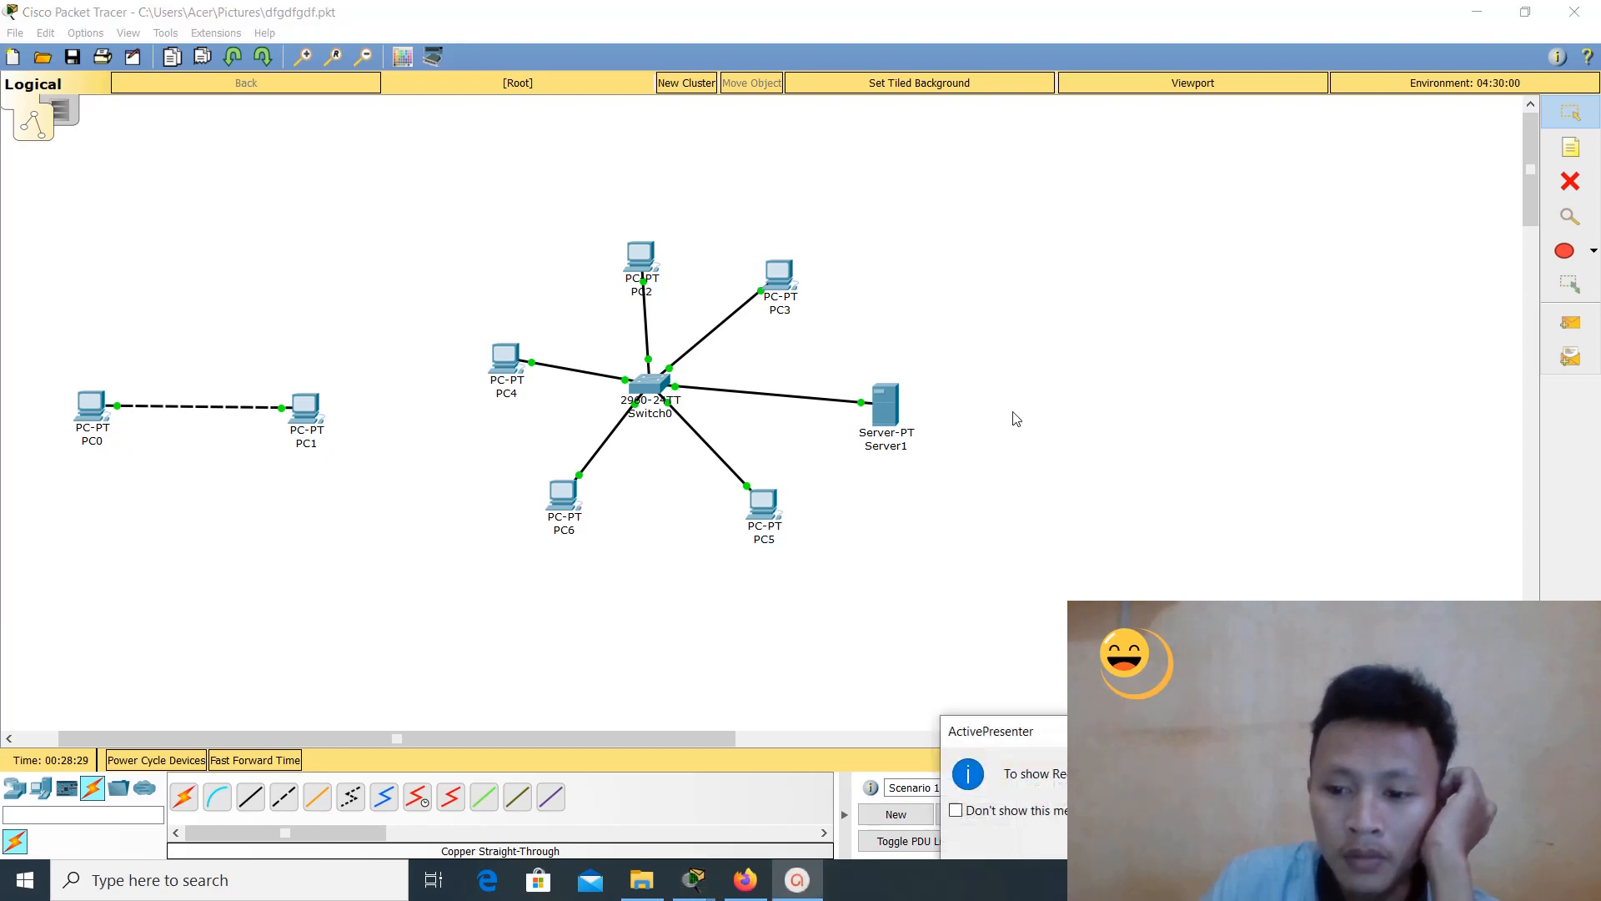
Turn on Server1's DHCP service for FastEthernet0 and close the server window
left_click(885, 406)
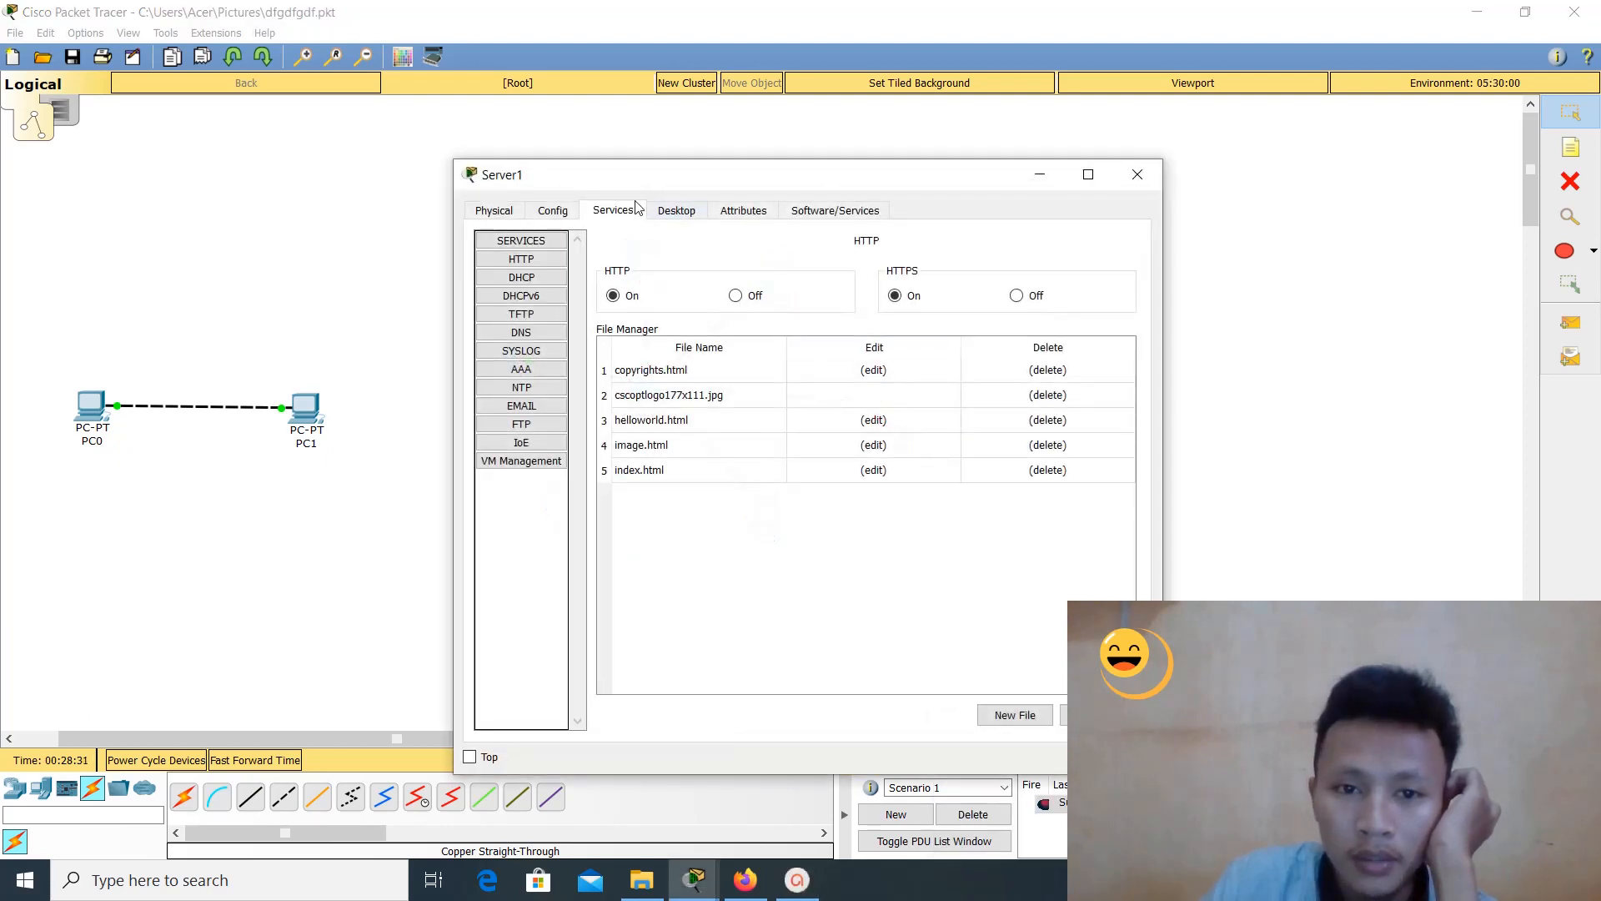
left_click(522, 277)
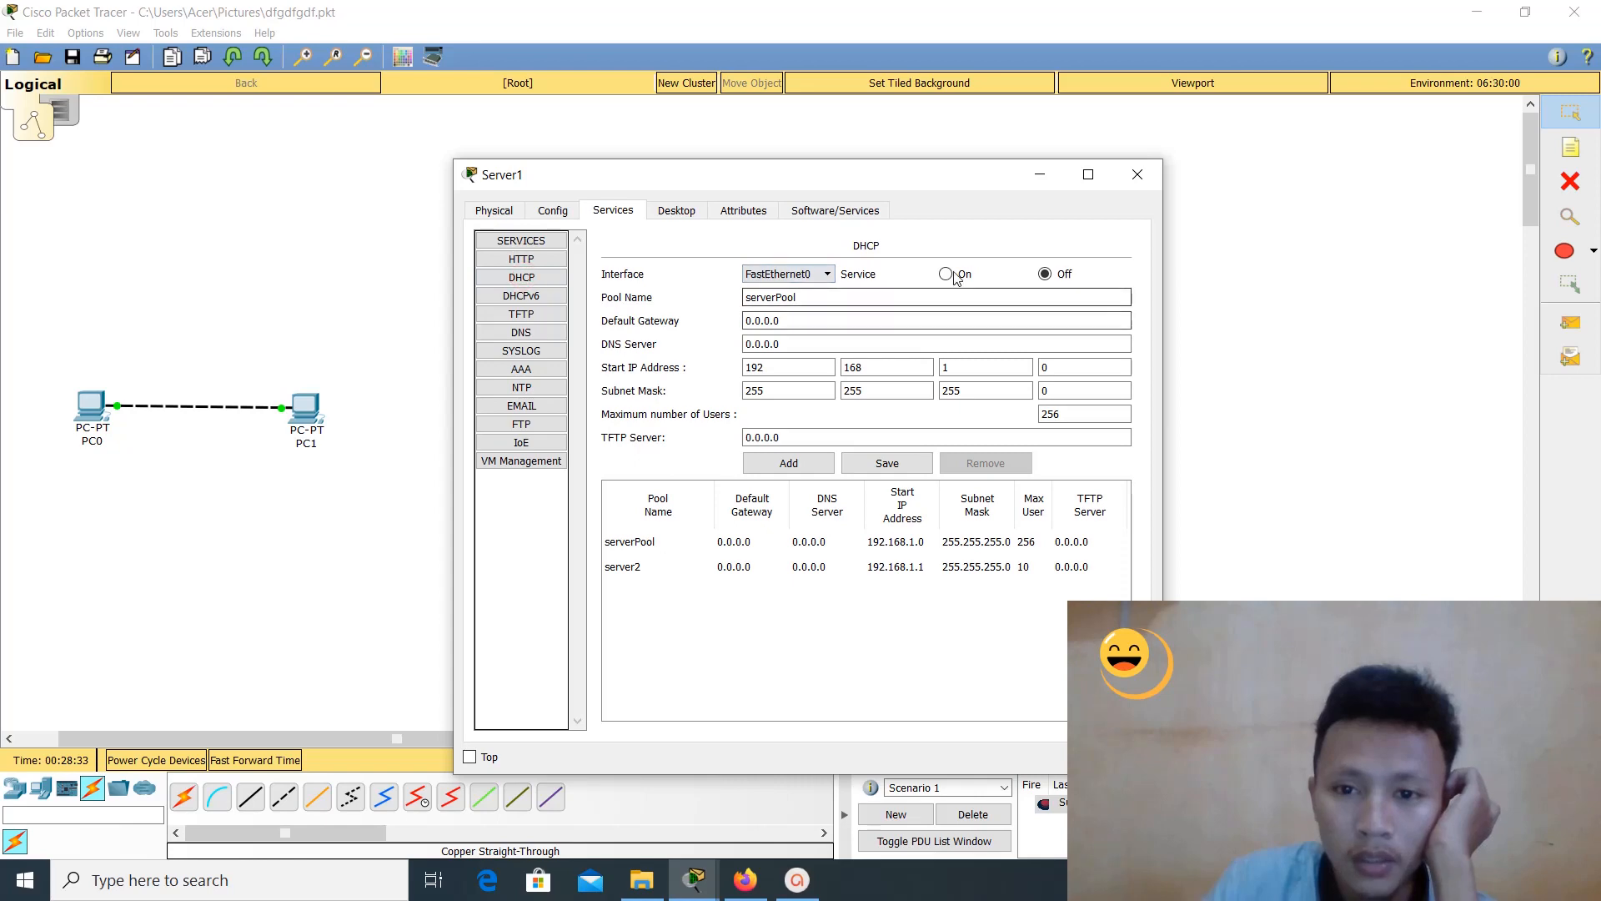
left_click(1138, 175)
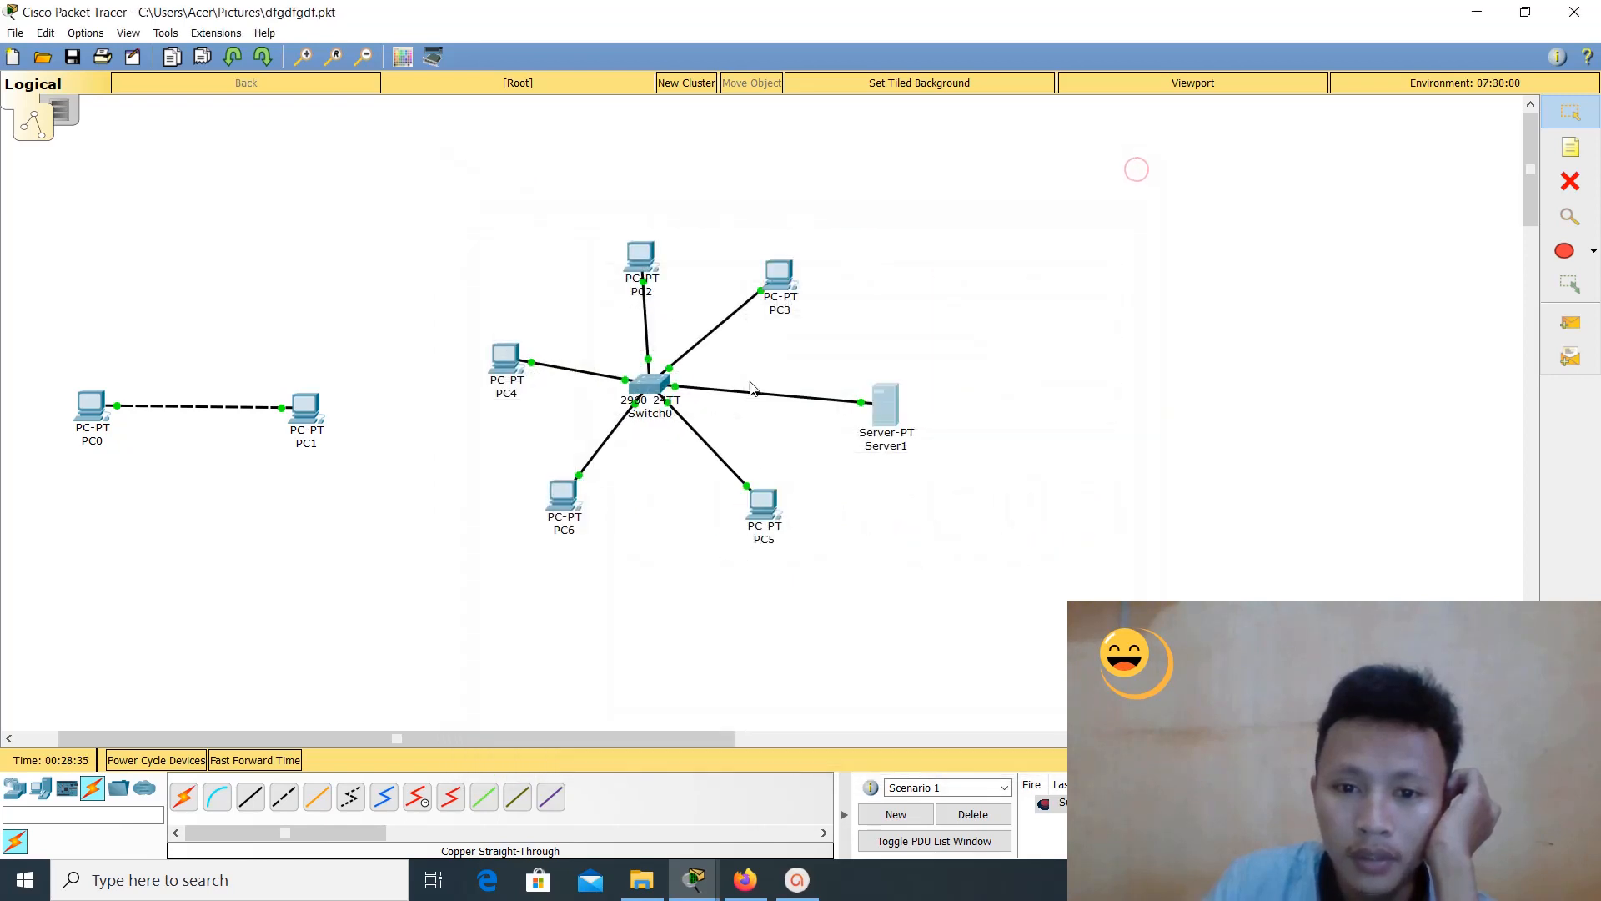
Request a DHCP address for PC3 again by toggling its IP configuration to Static and back to DHCP, and close its window
left_click(780, 275)
left_click(558, 277)
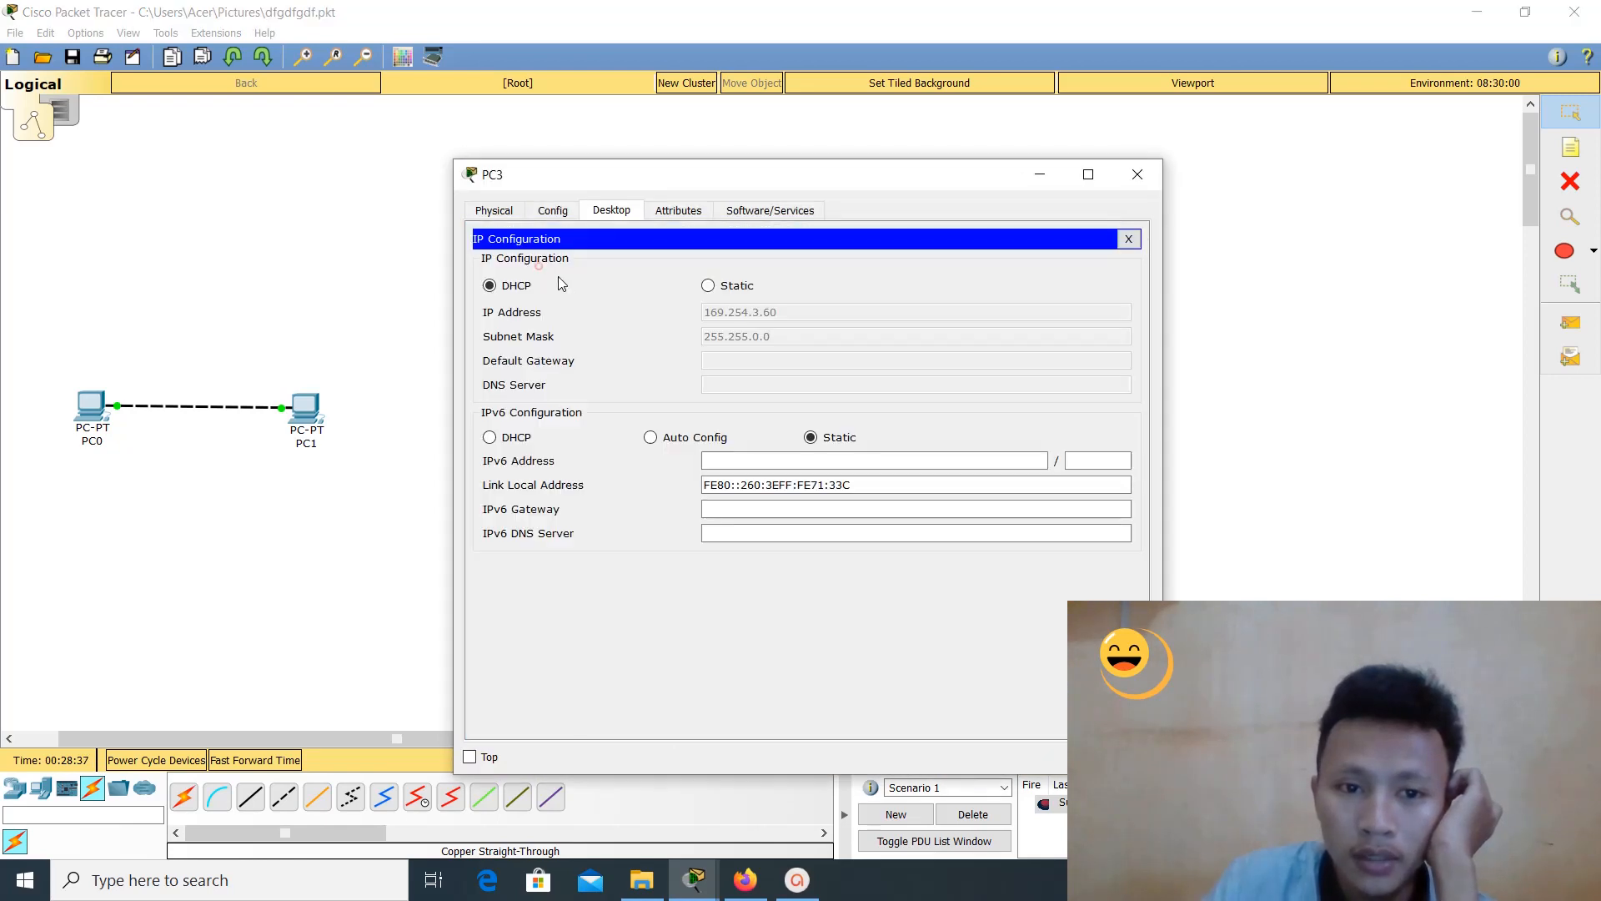
left_click(708, 285)
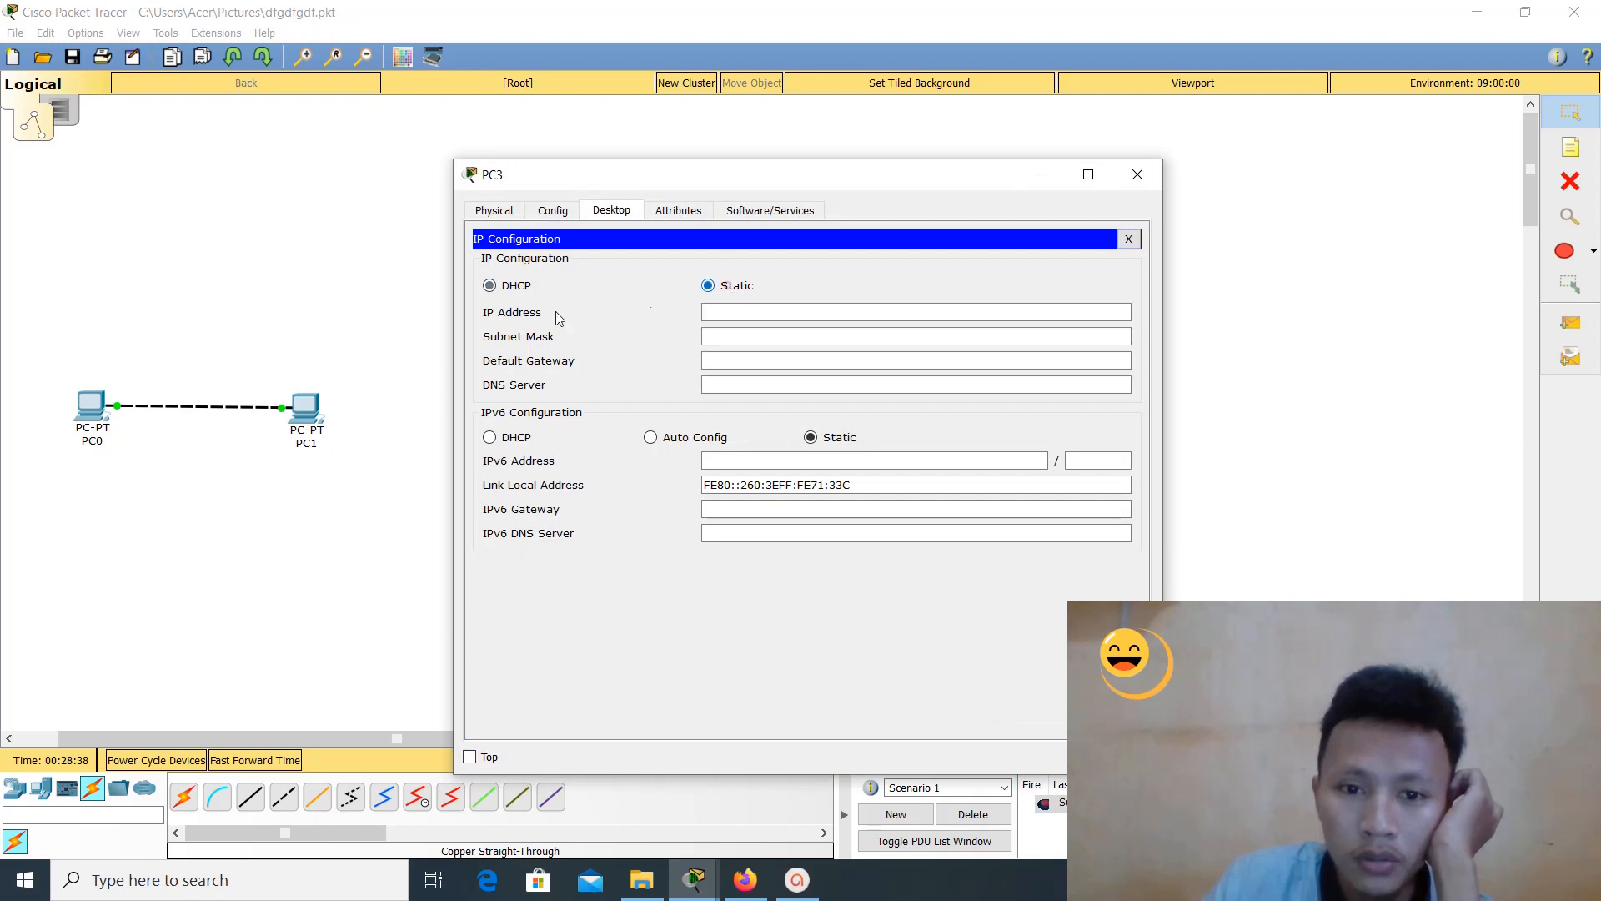
left_click(522, 287)
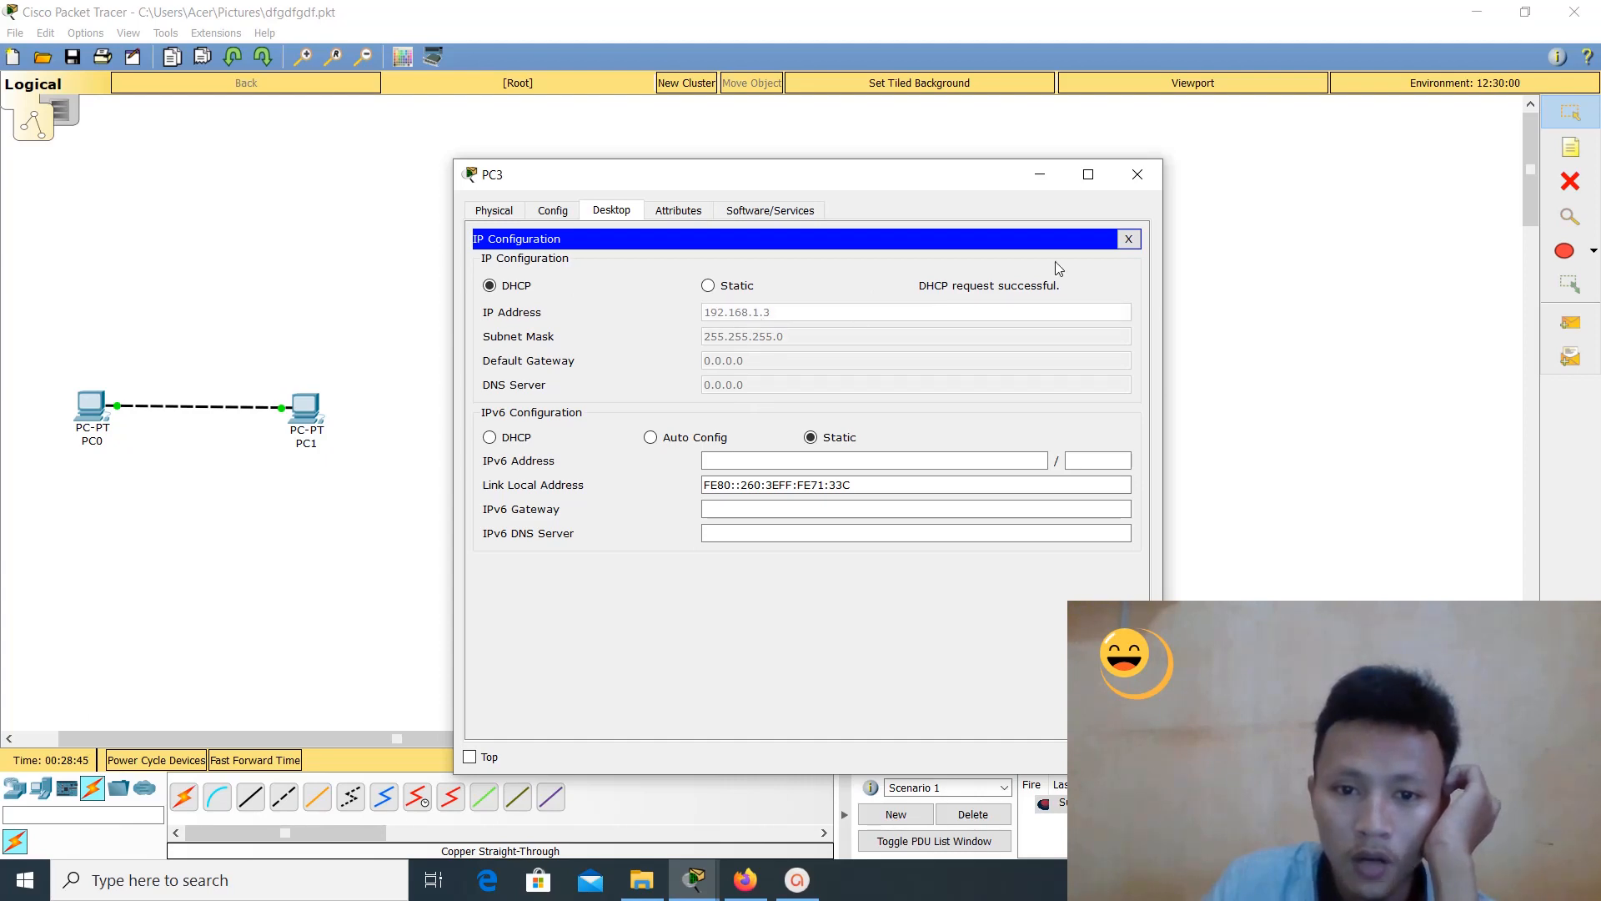
left_click(1137, 174)
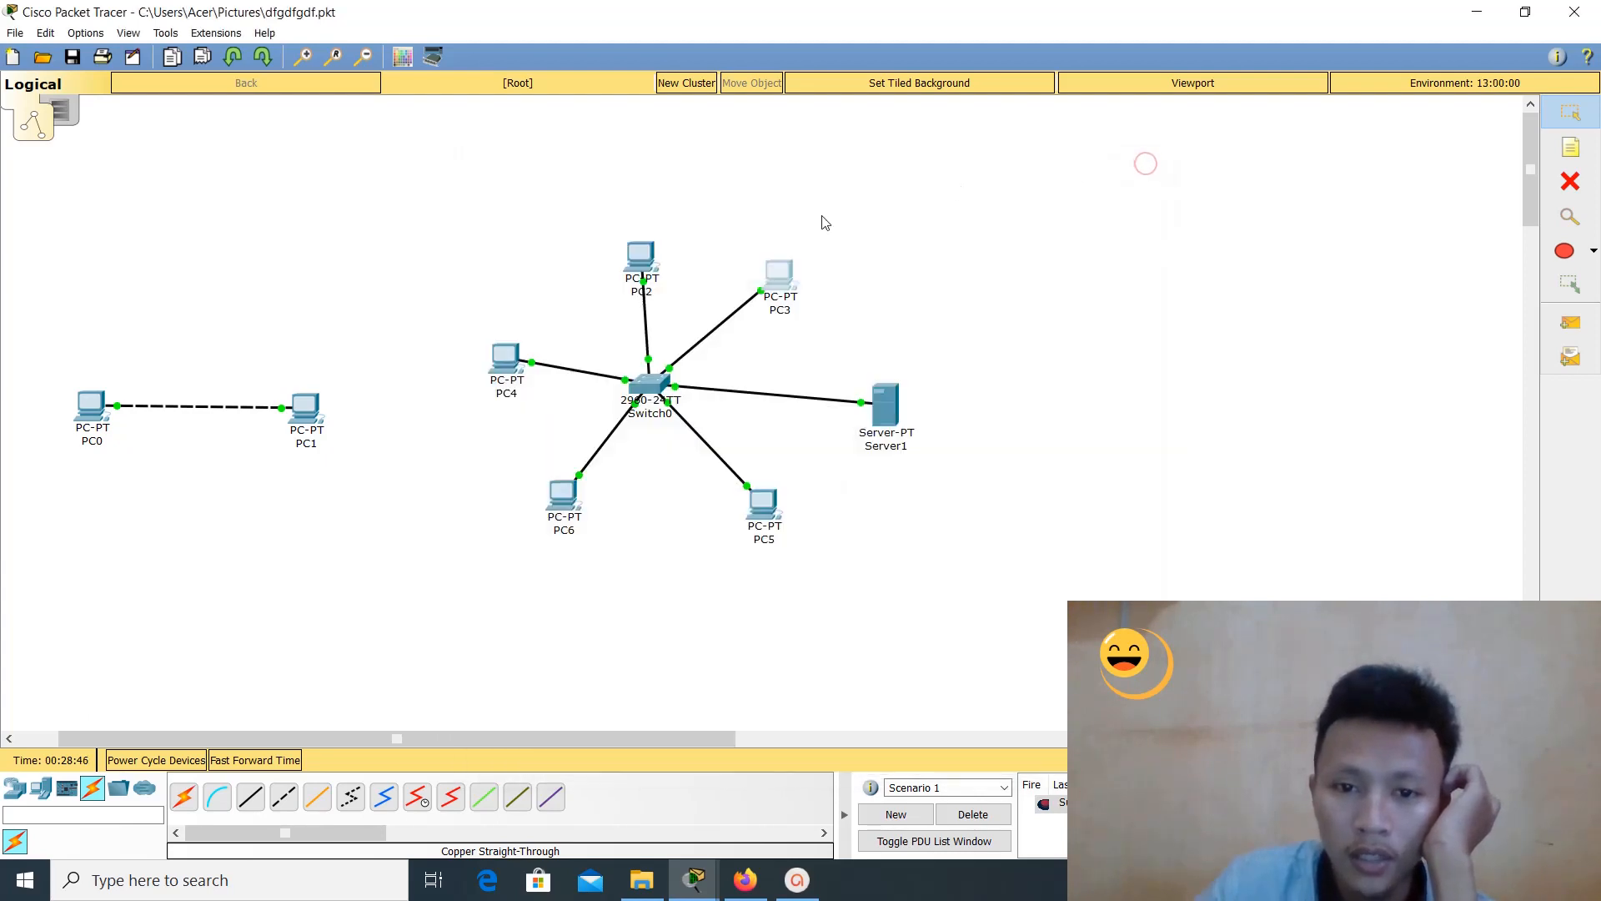
Switch PC2's IP configuration from Static to DHCP and close its window
left_click(643, 260)
left_click(549, 265)
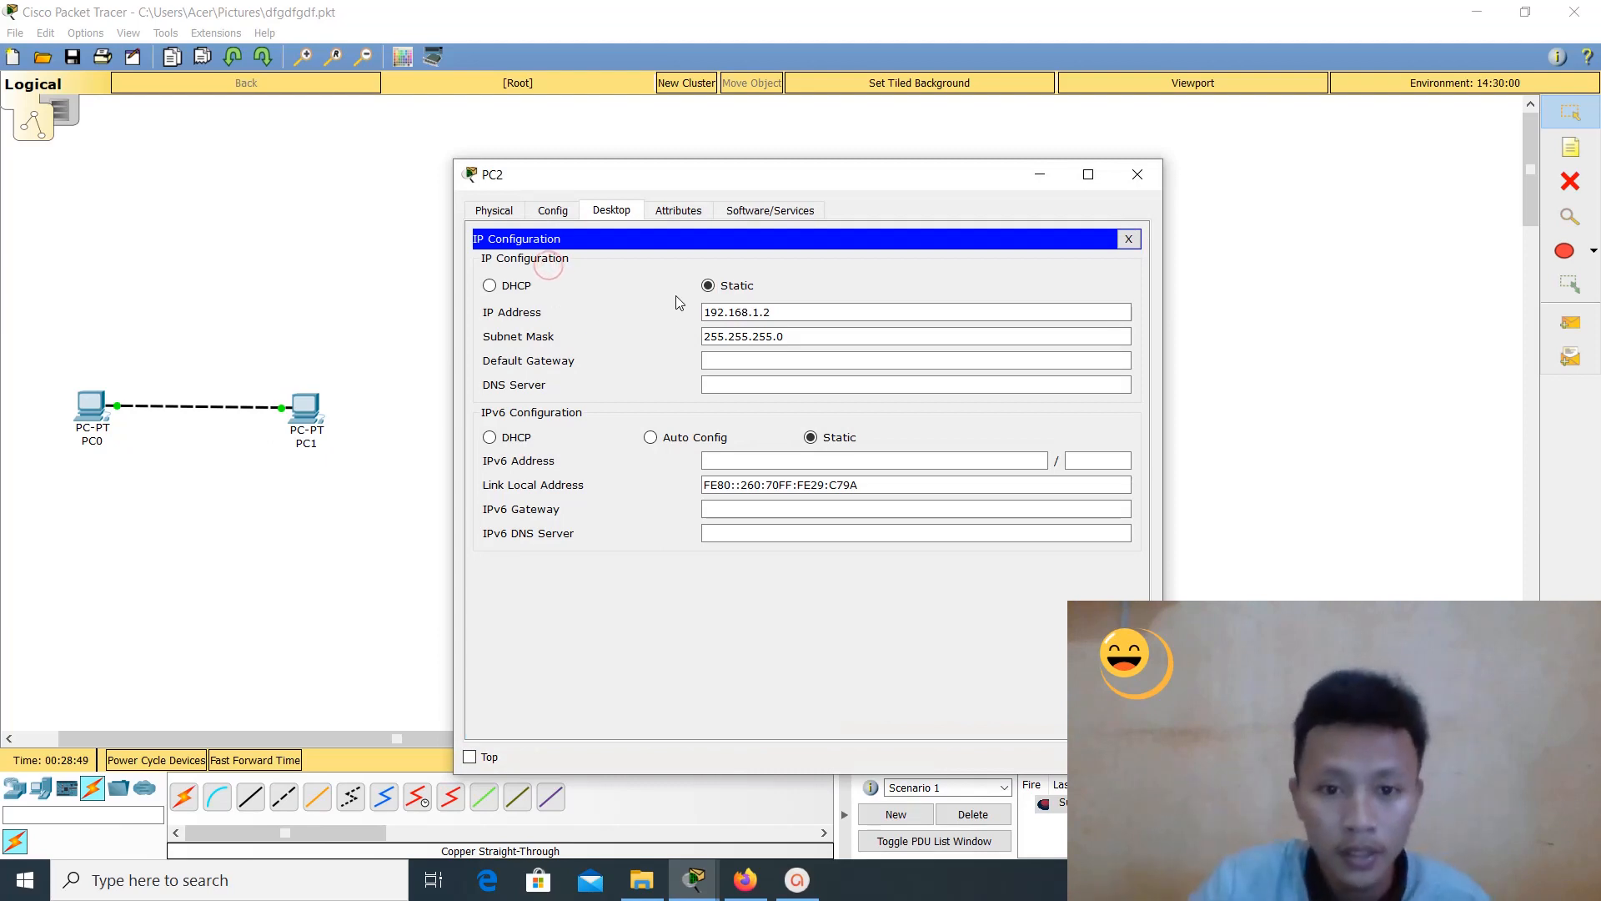
left_click(518, 288)
left_click(1140, 177)
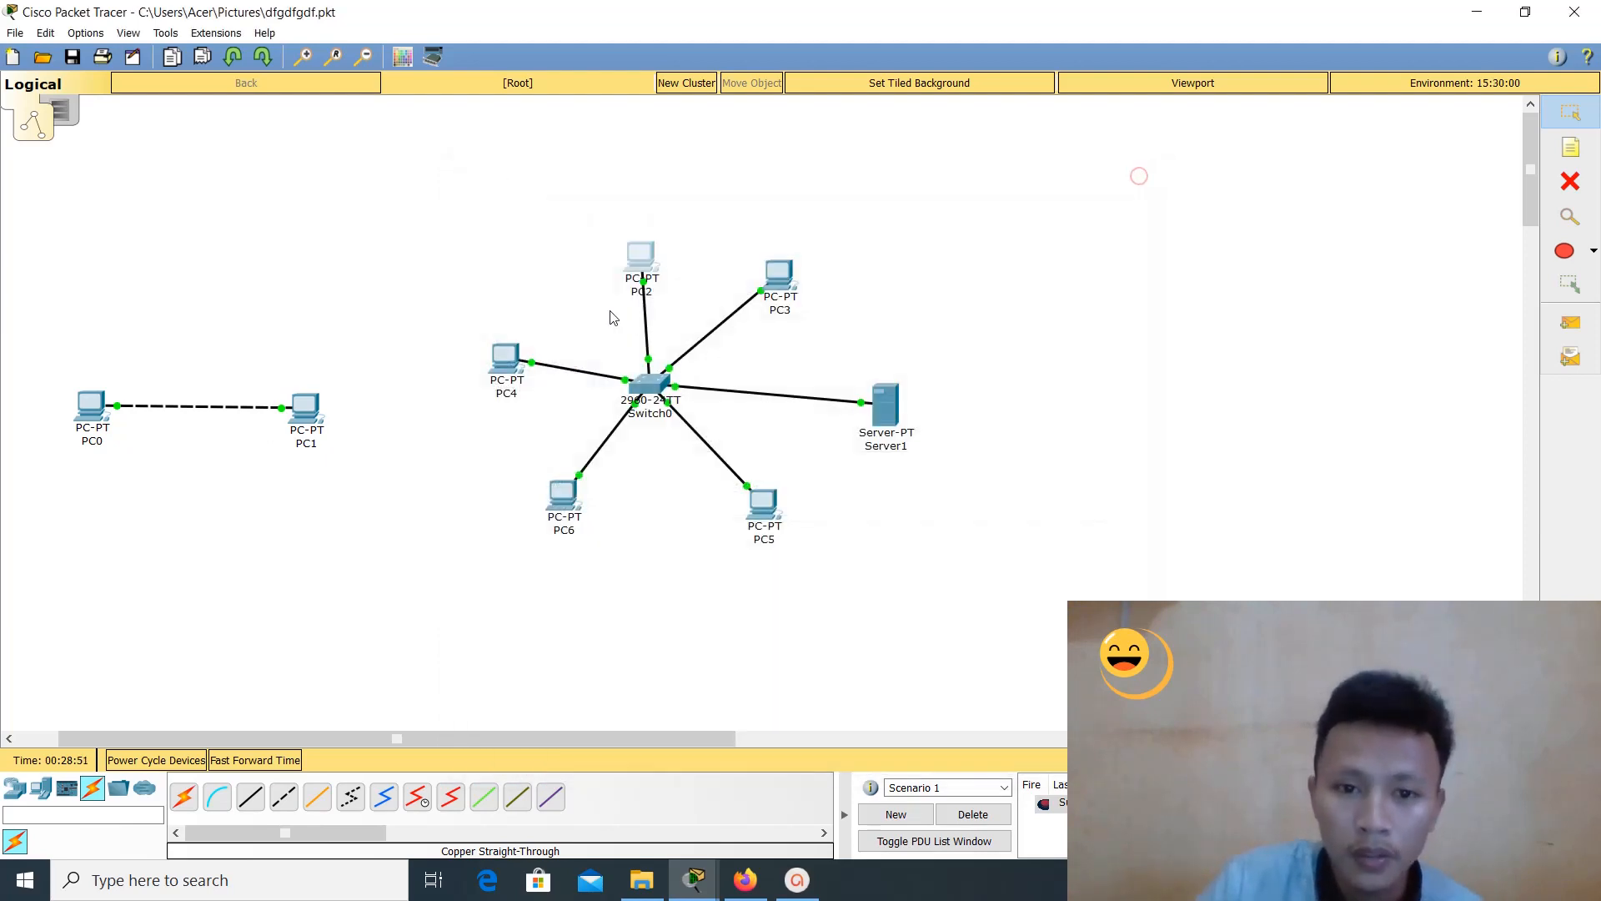
Switch PC4's IP configuration from Static to DHCP and close its window
left_click(499, 365)
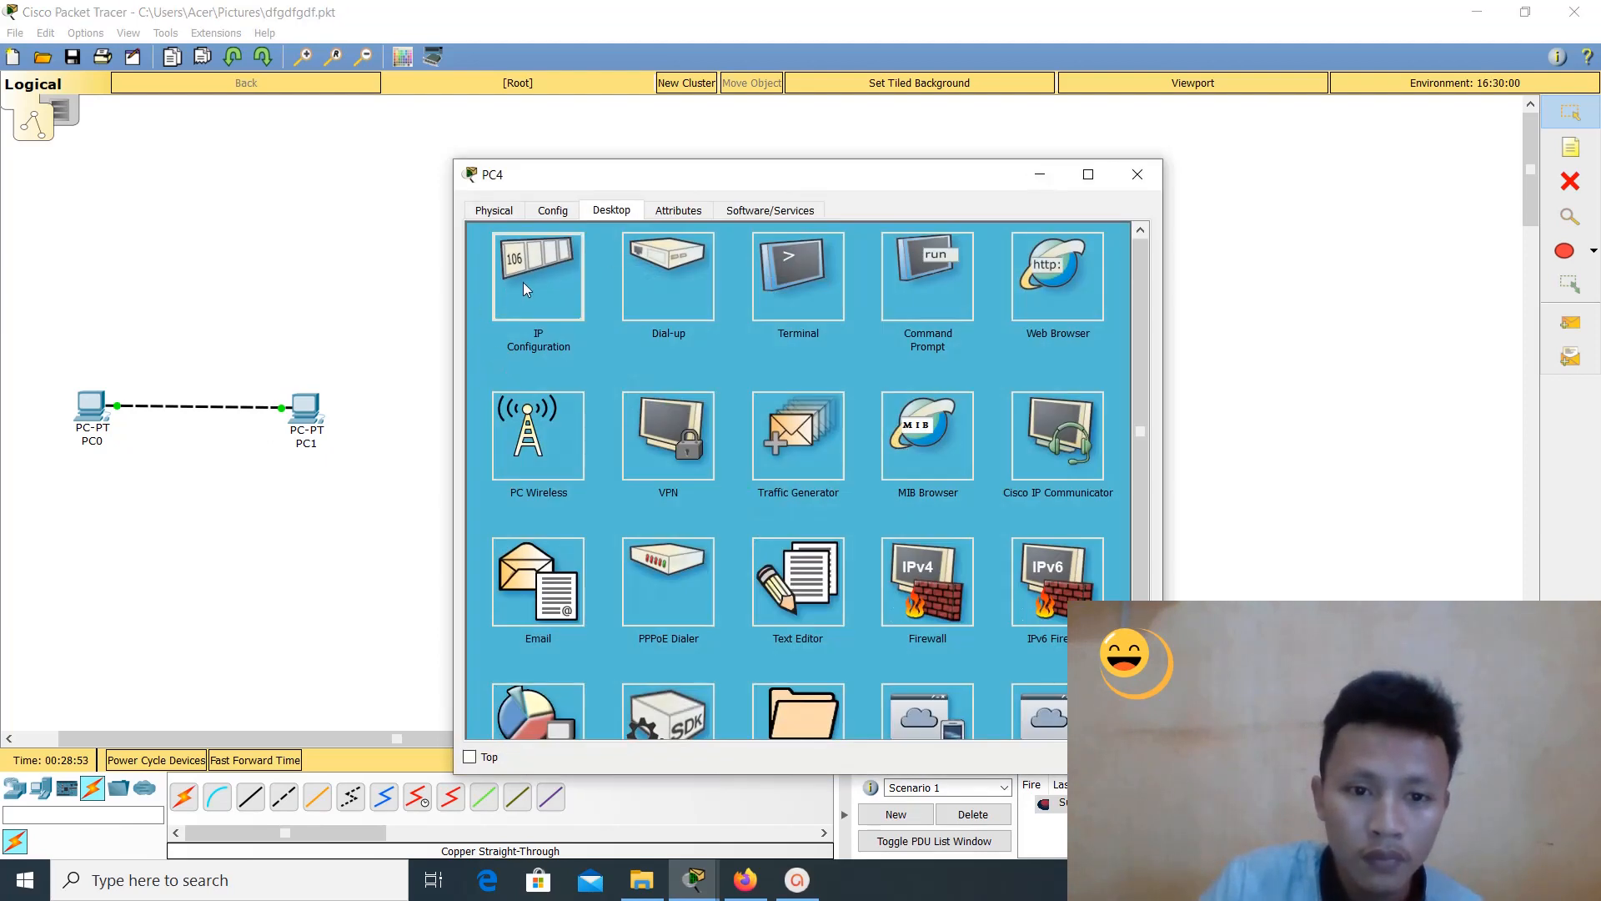
left_click(525, 288)
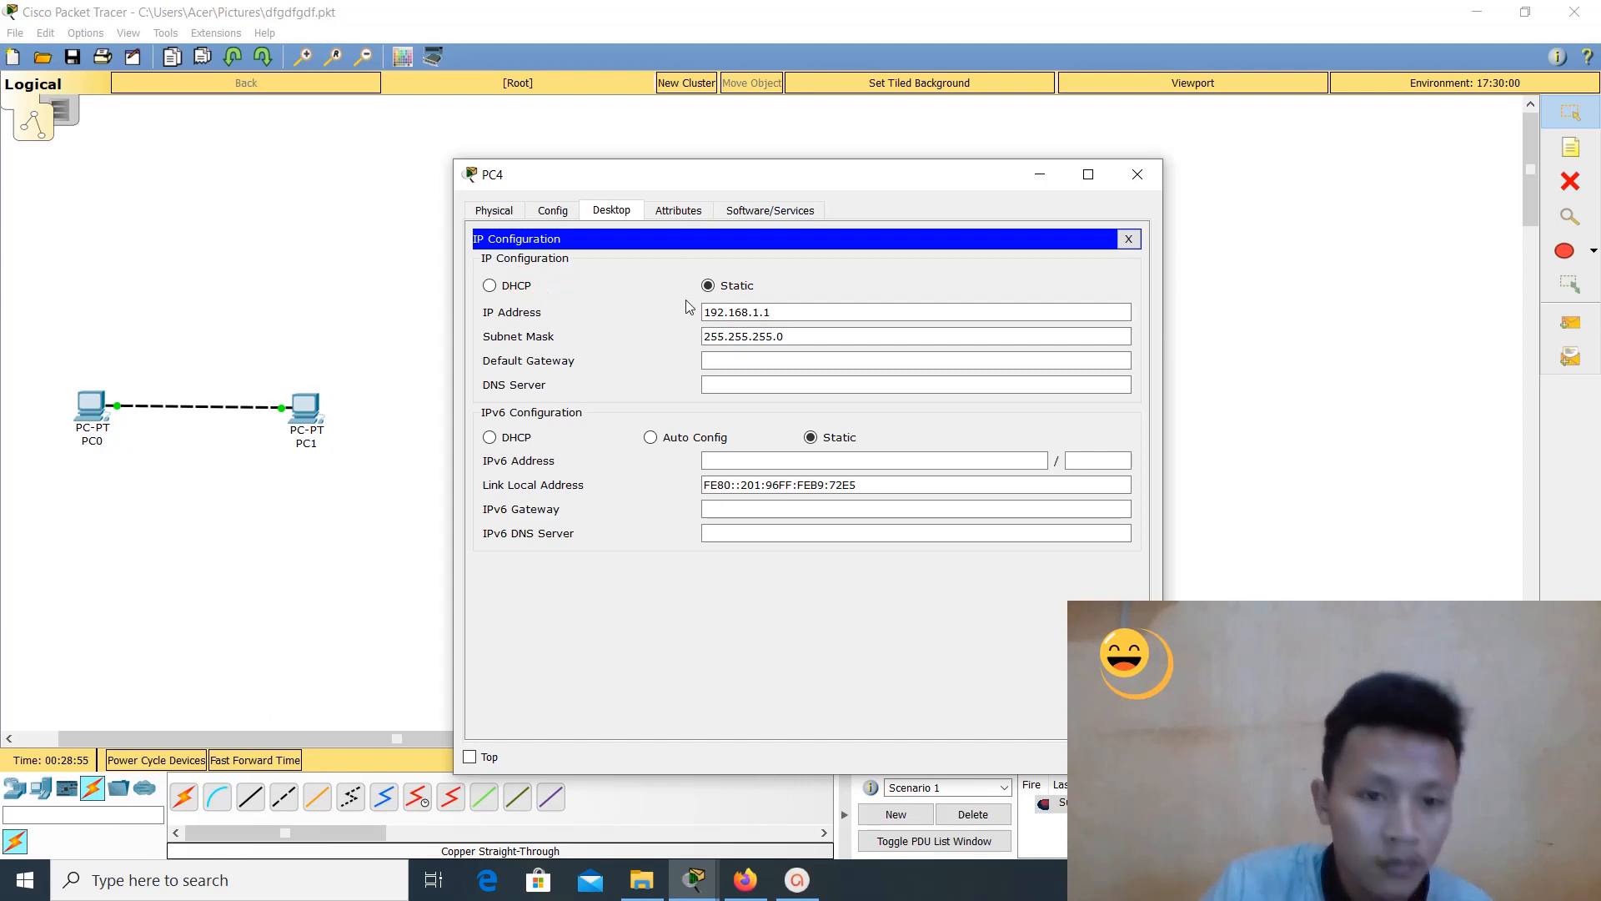
left_click(517, 286)
left_click(1136, 177)
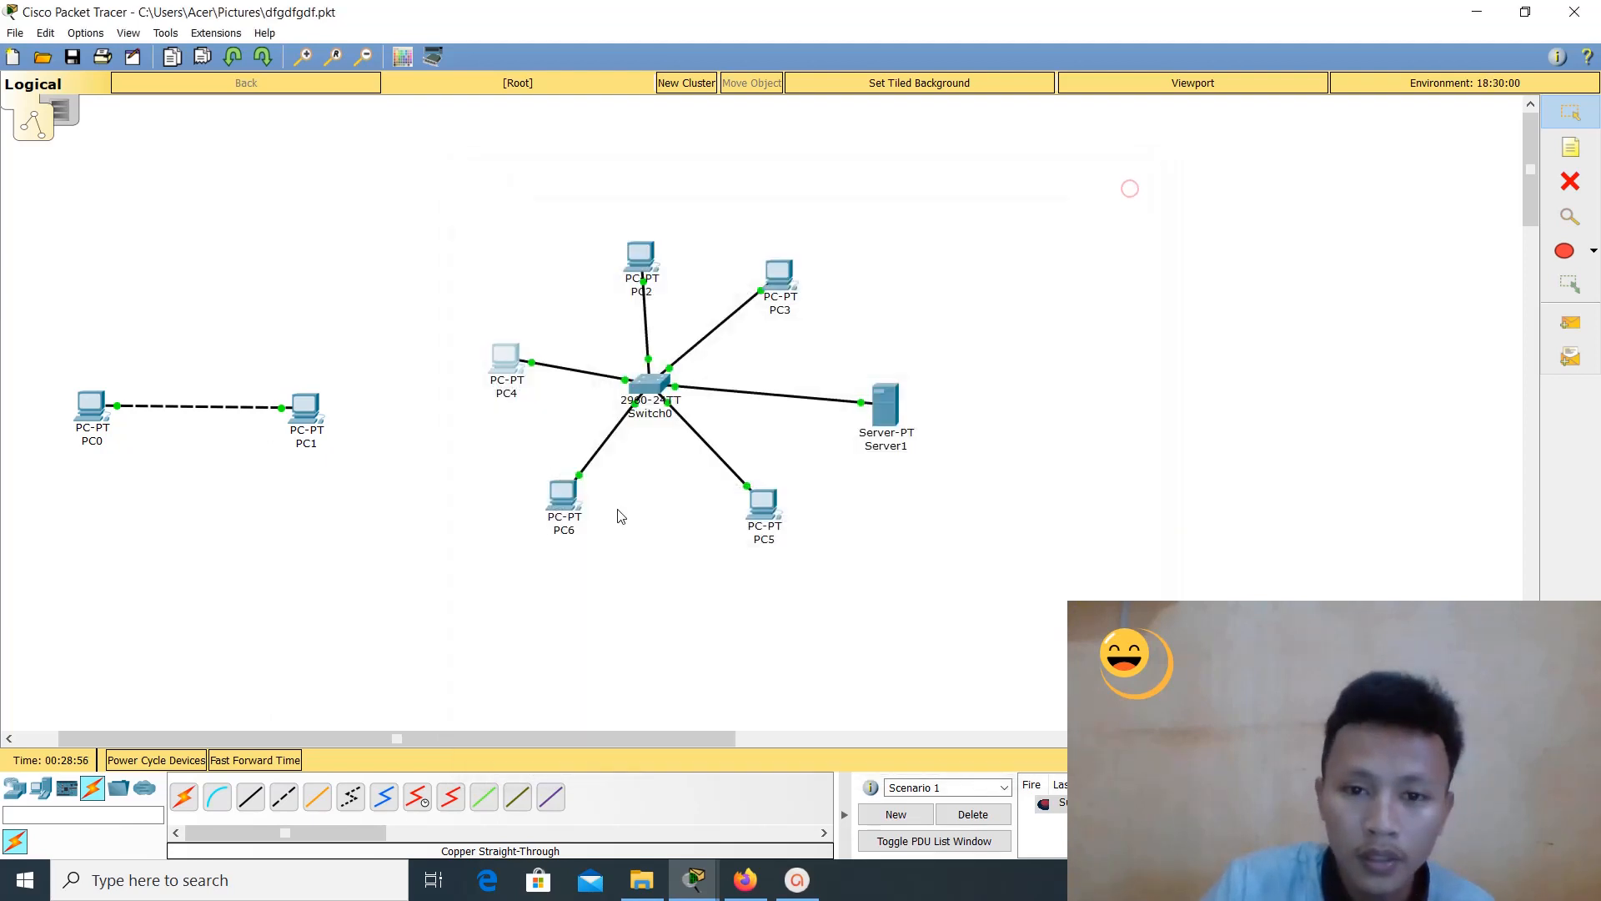
Switch PC6's IP configuration from Static to DHCP and close its window
left_click(505, 361)
left_click(544, 277)
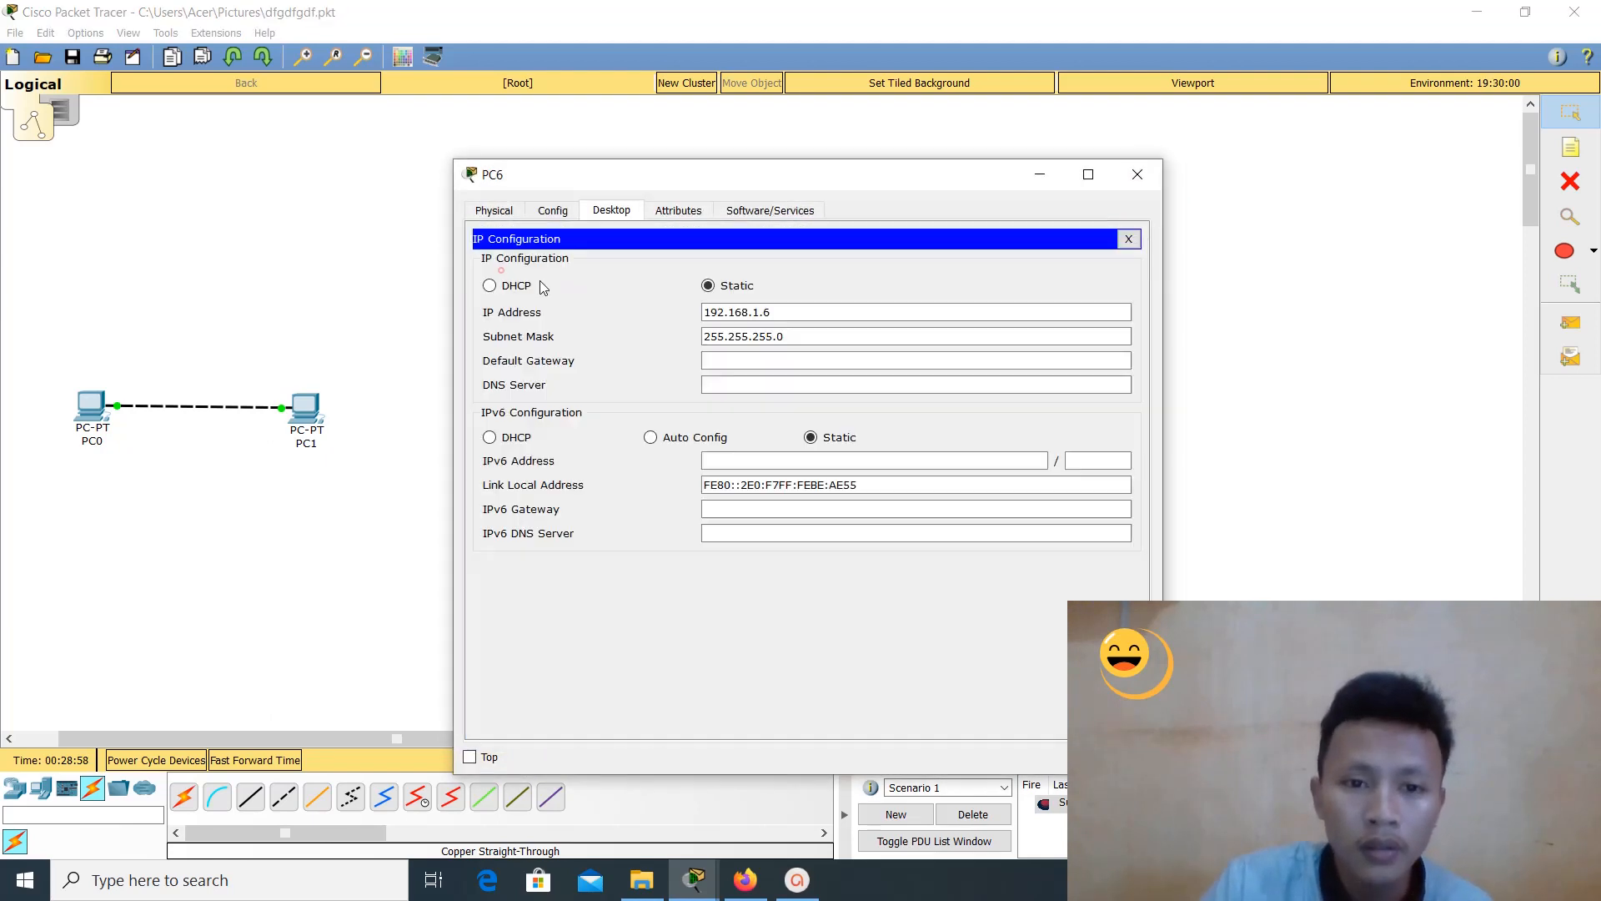
left_click(526, 289)
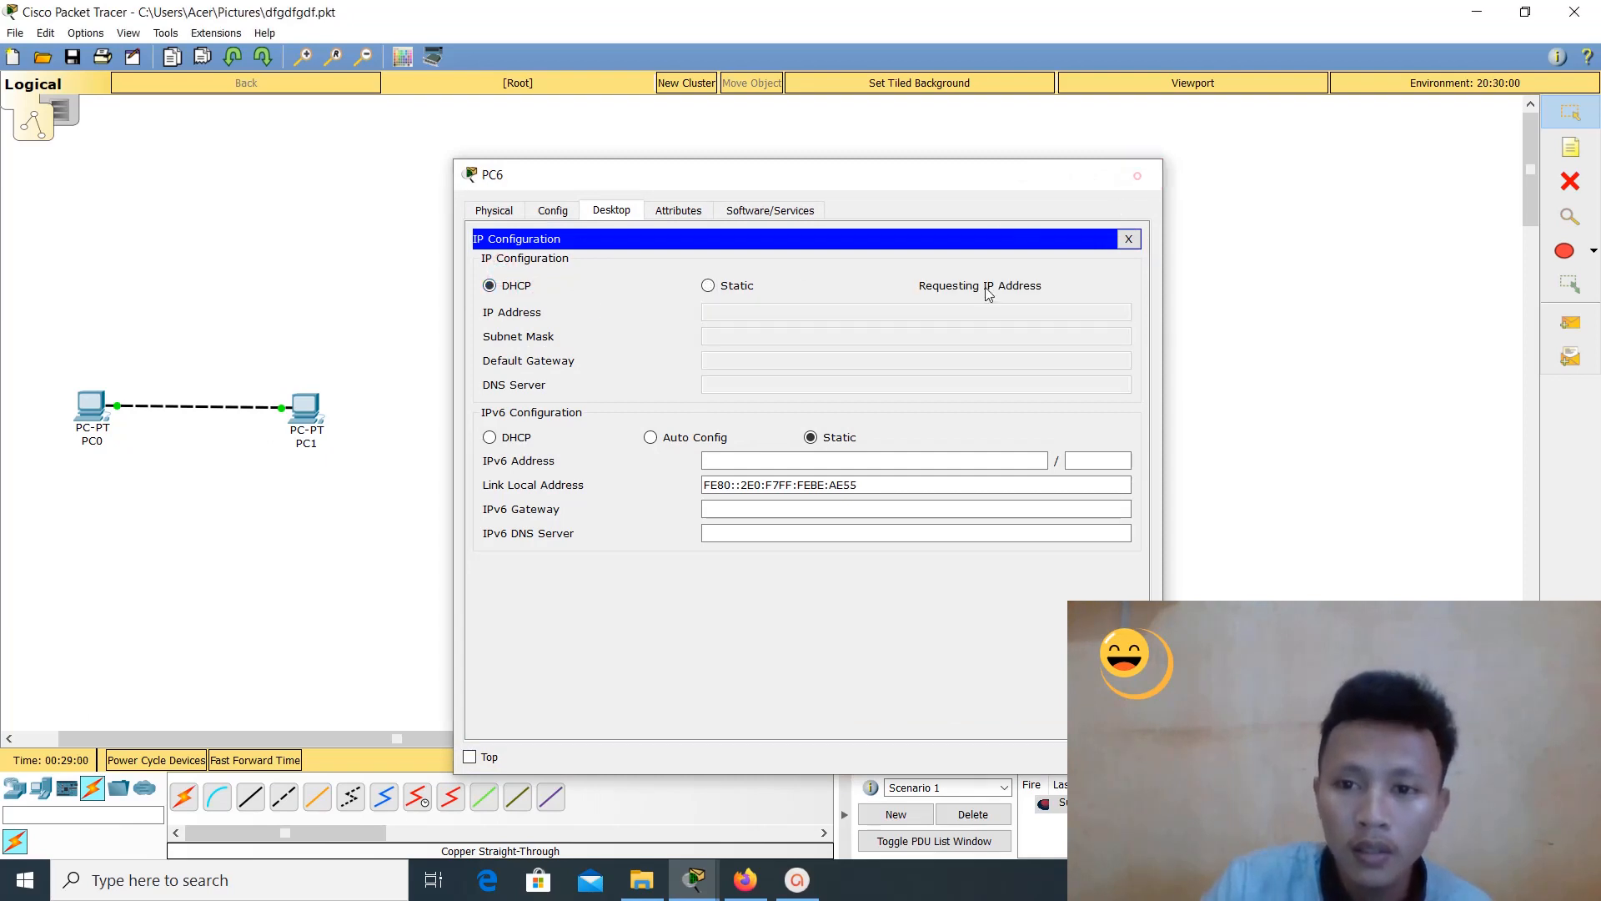
left_click(1137, 174)
Check PC5's DHCP-assigned IP configuration and close its window
left_click(762, 506)
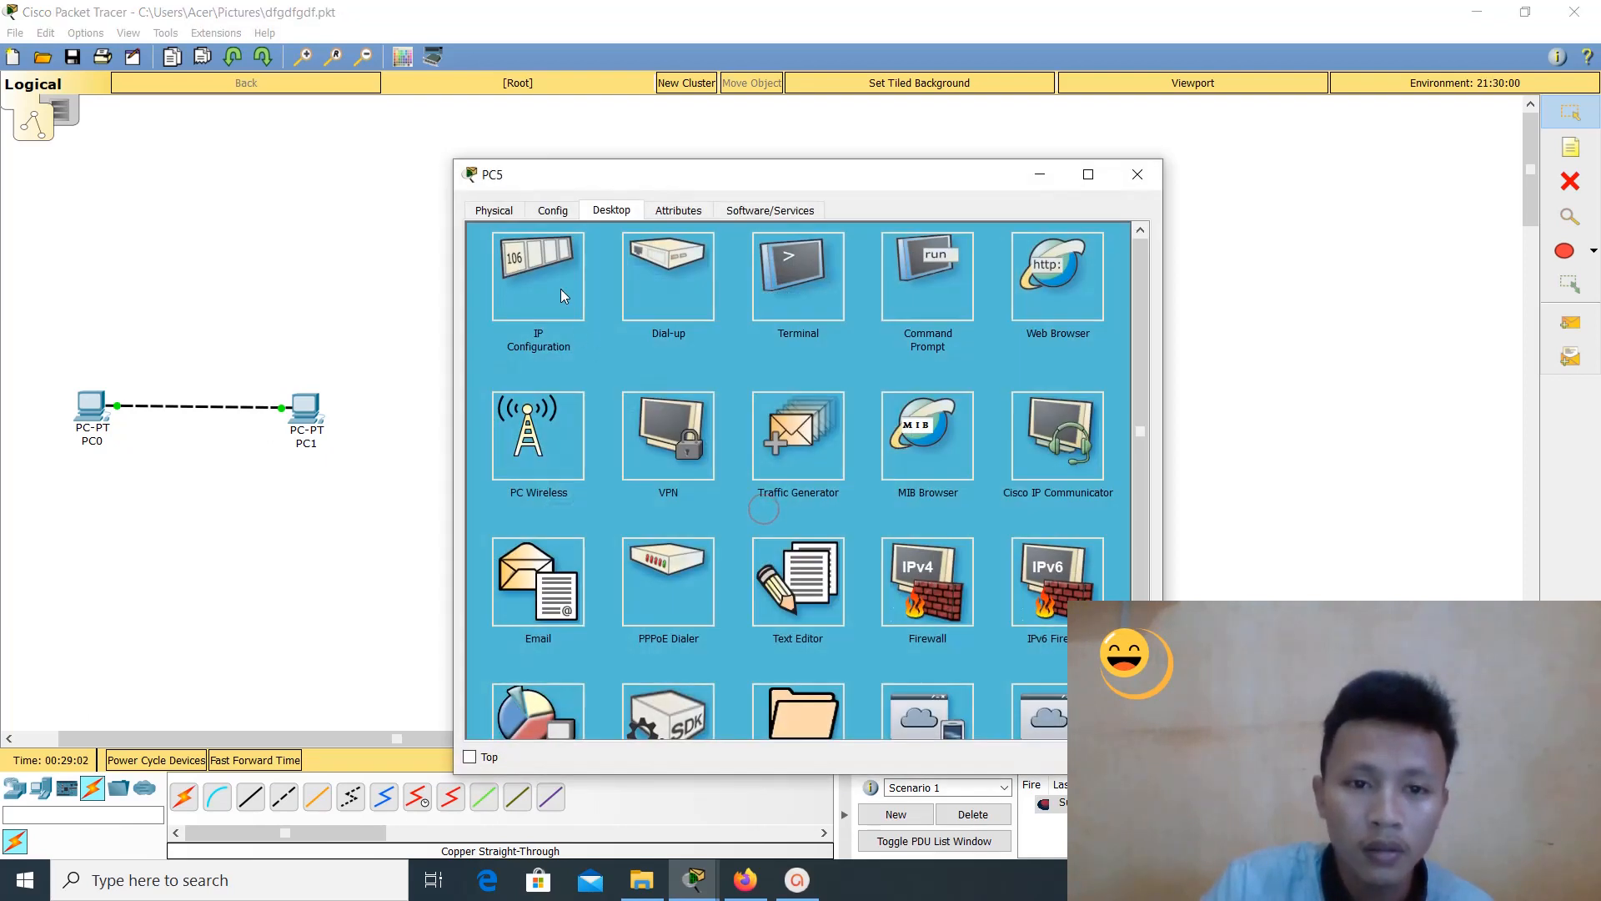
left_click(558, 285)
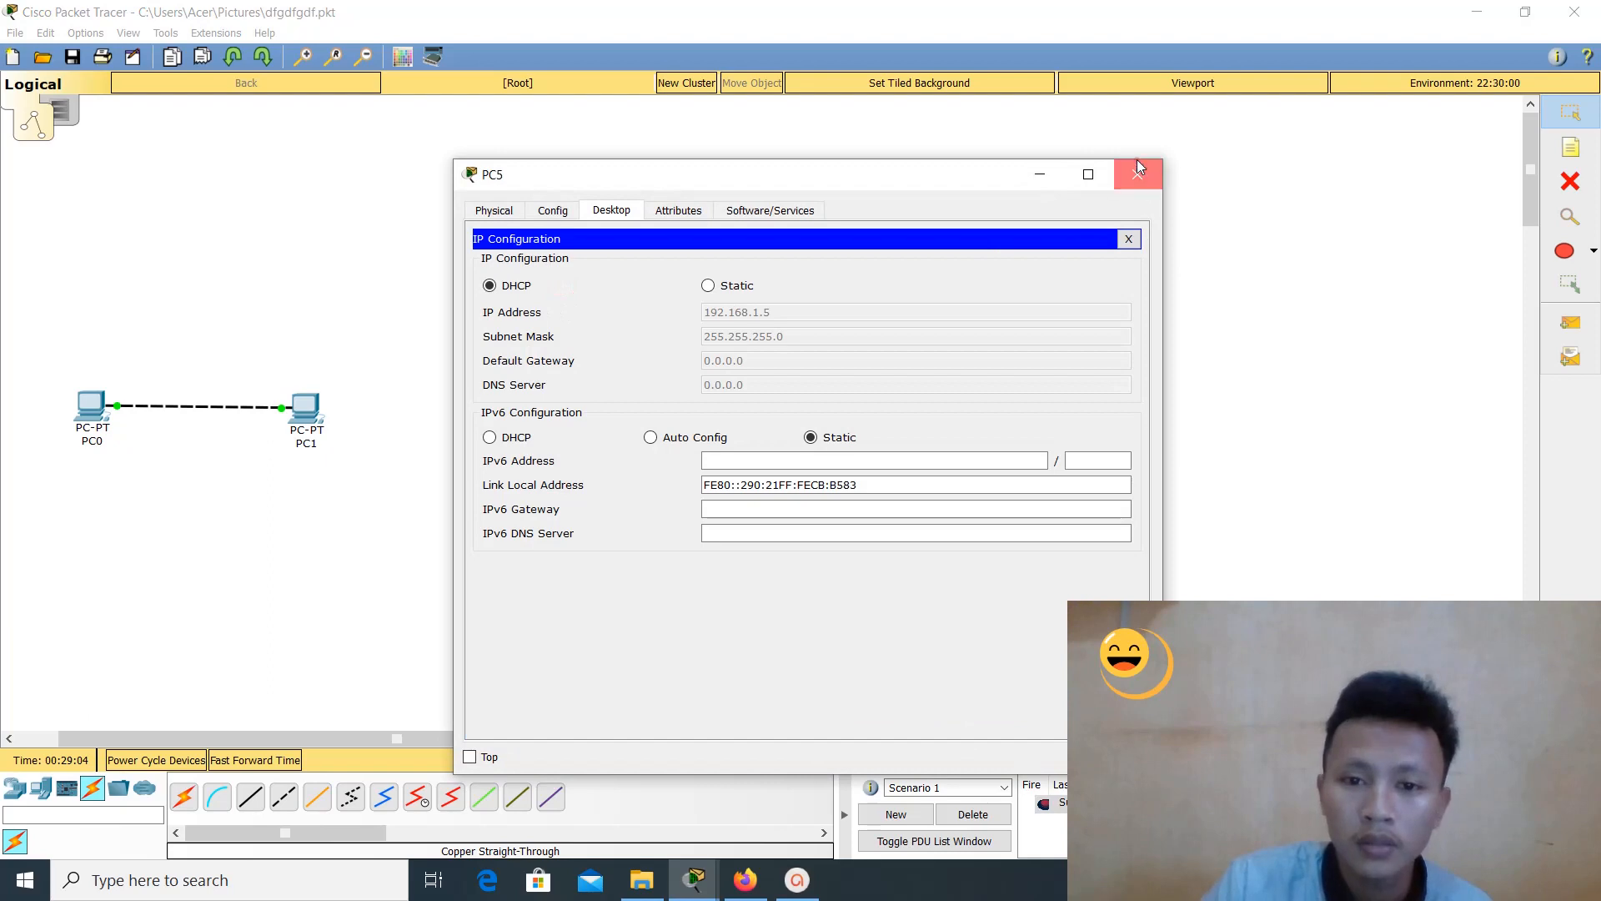
left_click(1137, 170)
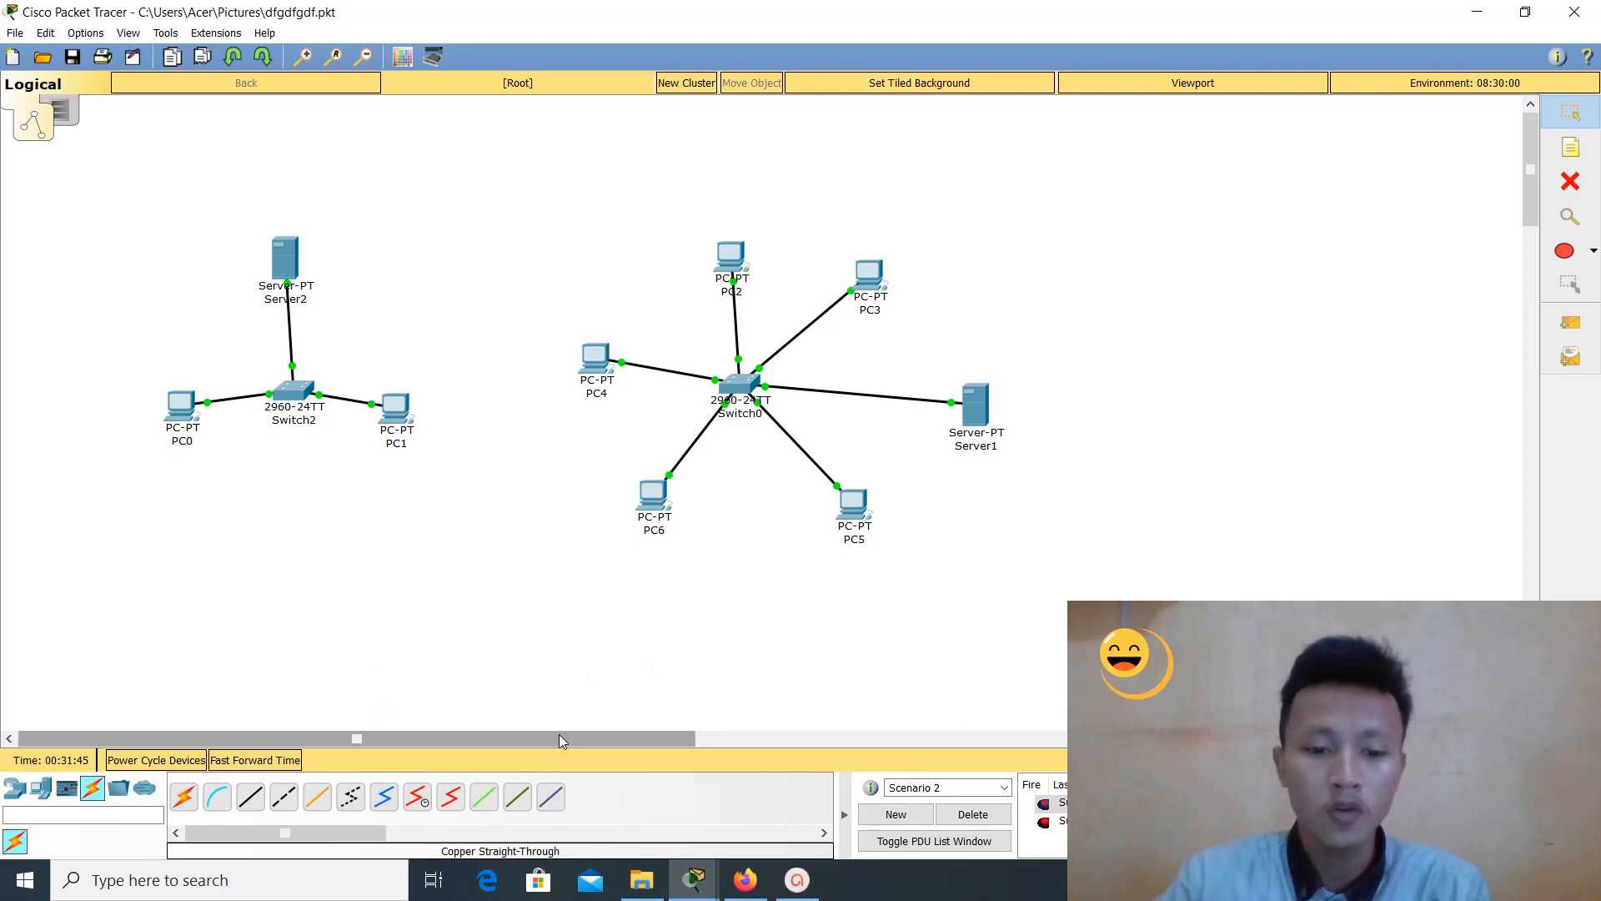
Review the Switch2, Switch0 and Switch1 networks, highlighting Server0 and the twenty PCs around Switch1
left_click_drag(559, 734, 740, 737)
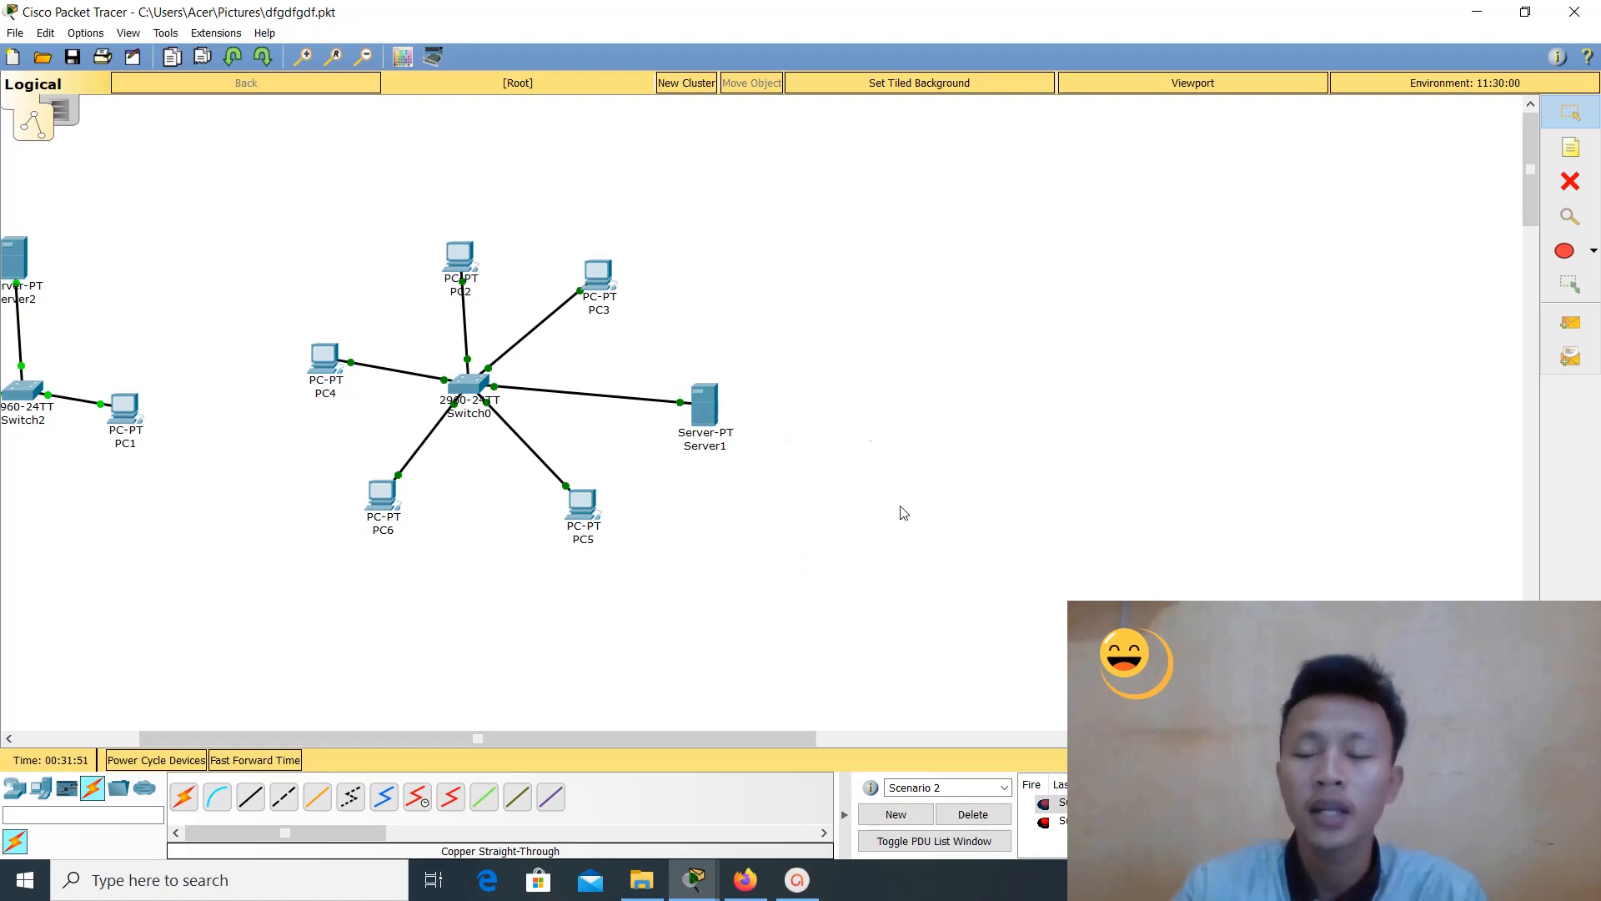
left_click_drag(701, 739, 1113, 737)
left_click_drag(639, 307, 854, 364)
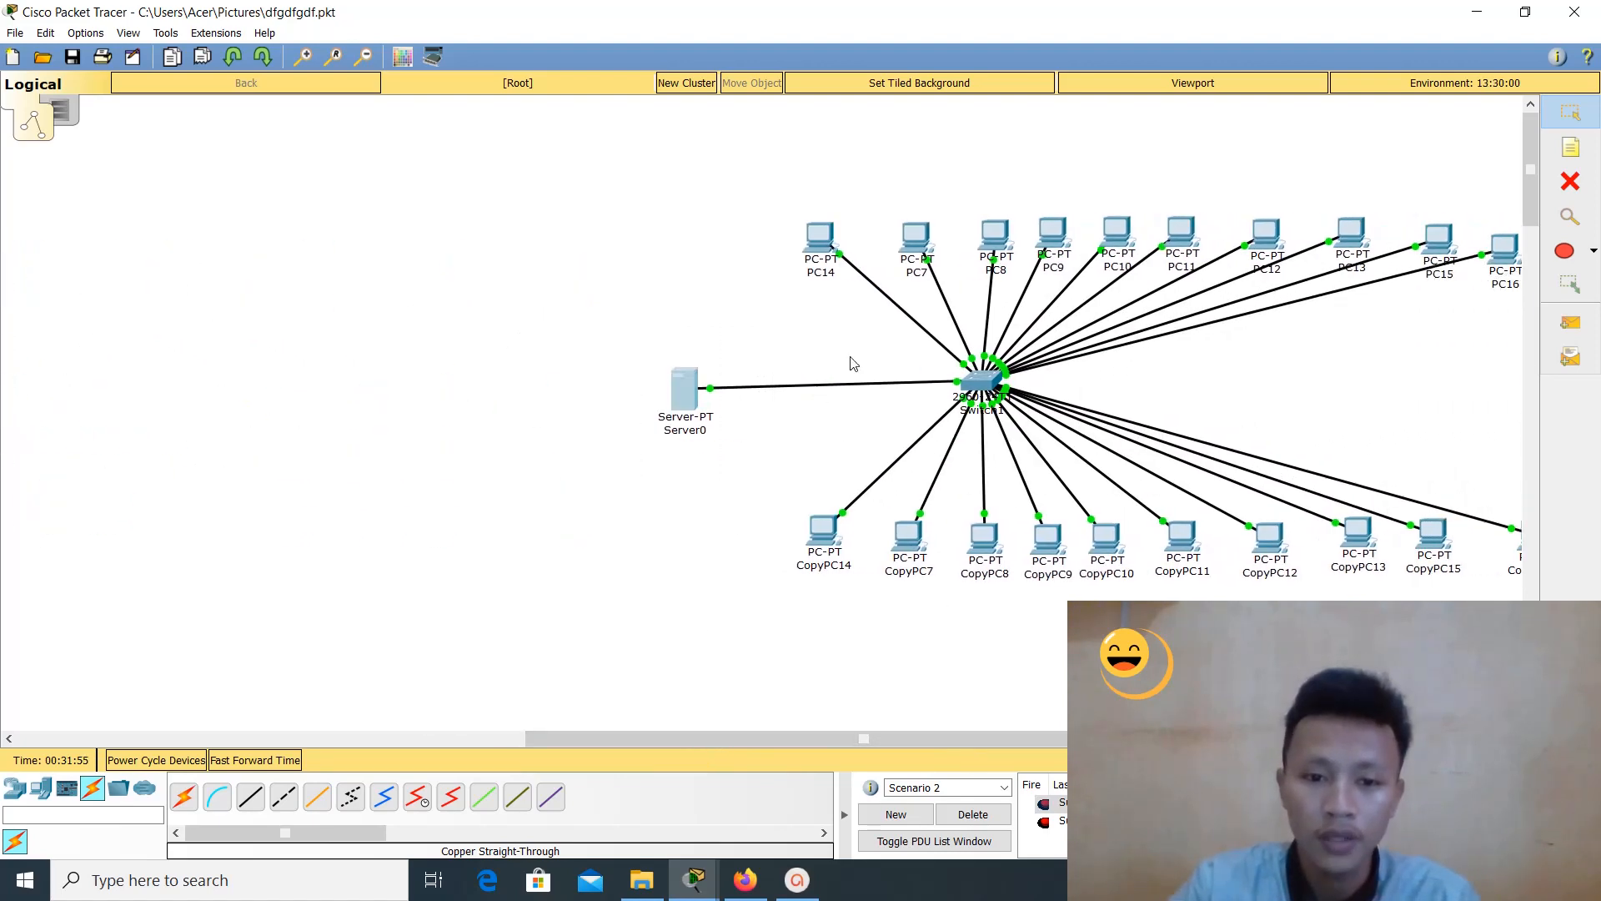
left_click_drag(753, 181, 1524, 687)
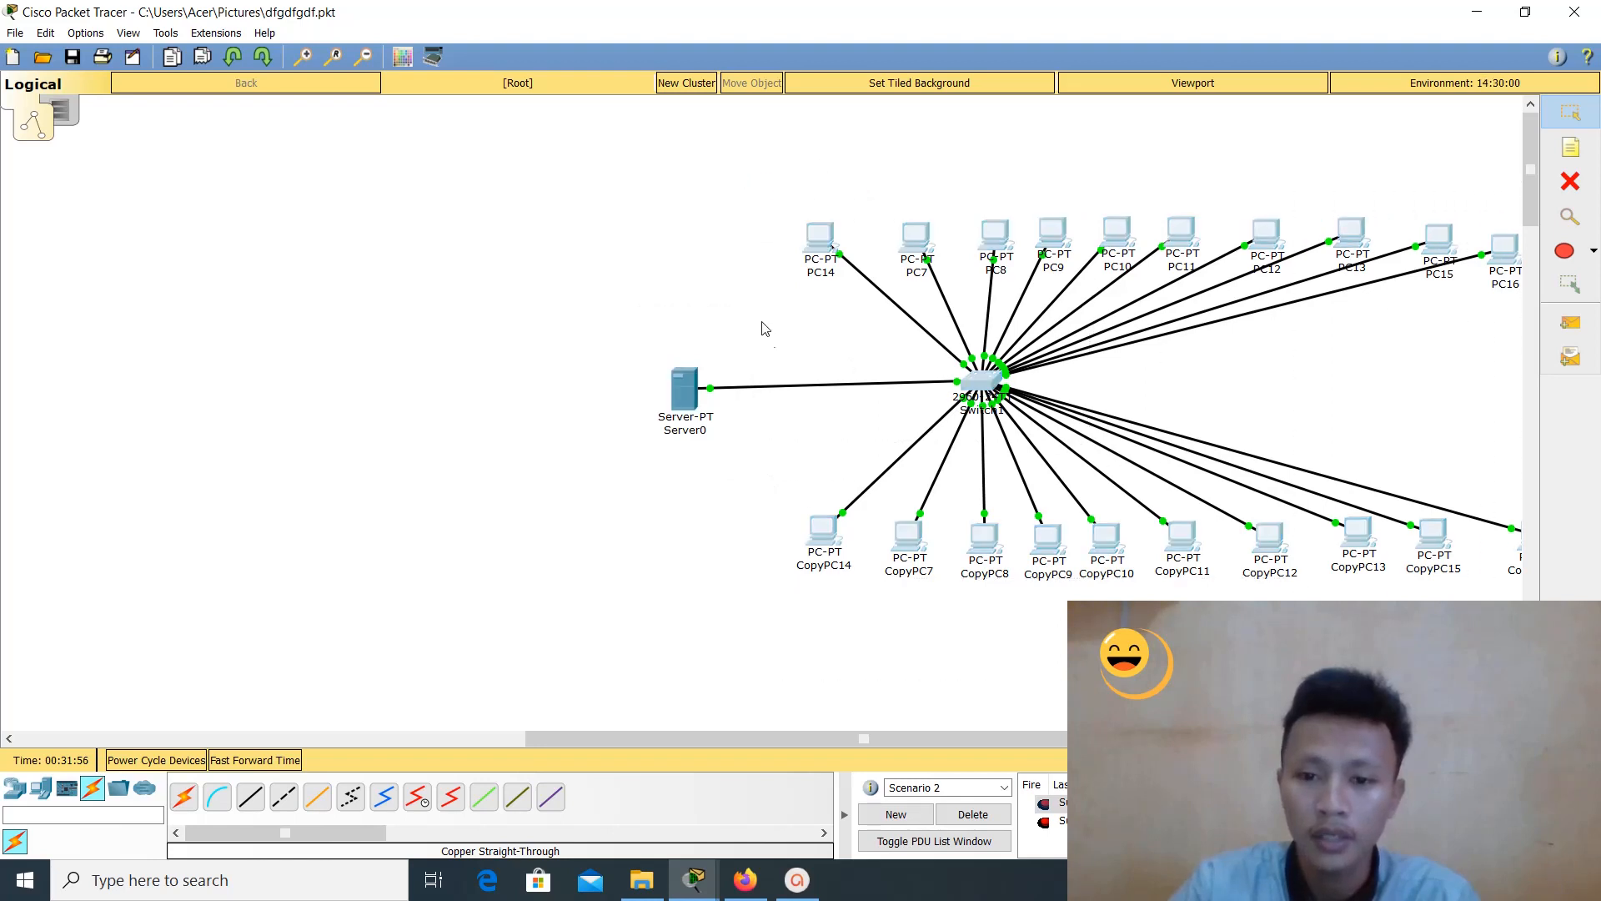
left_click(733, 303)
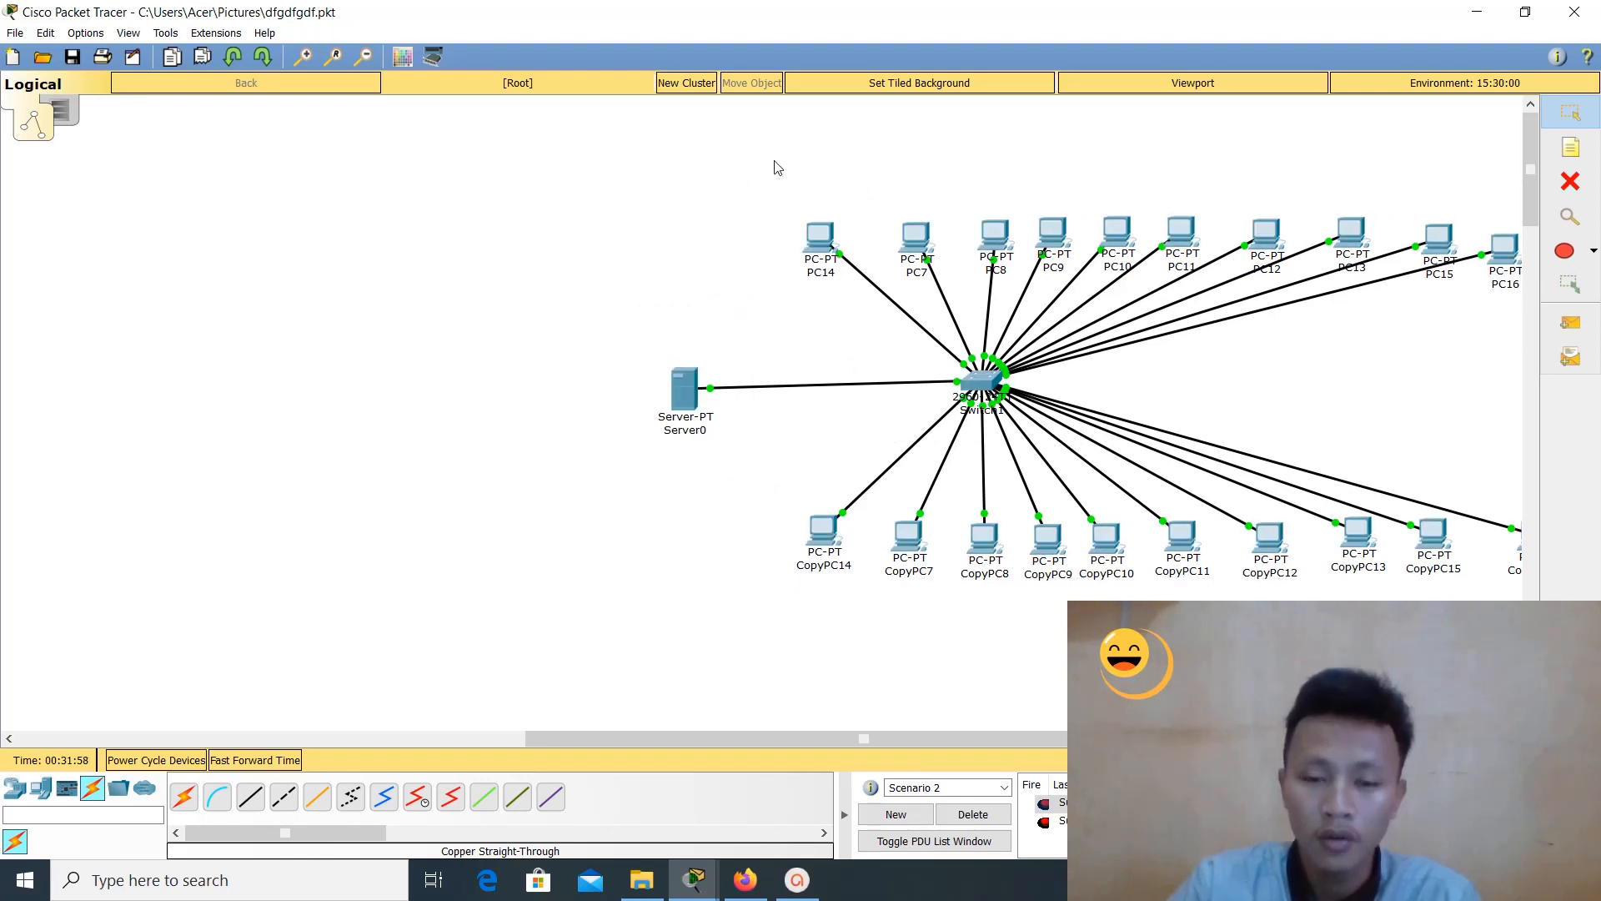
left_click_drag(774, 167, 1467, 634)
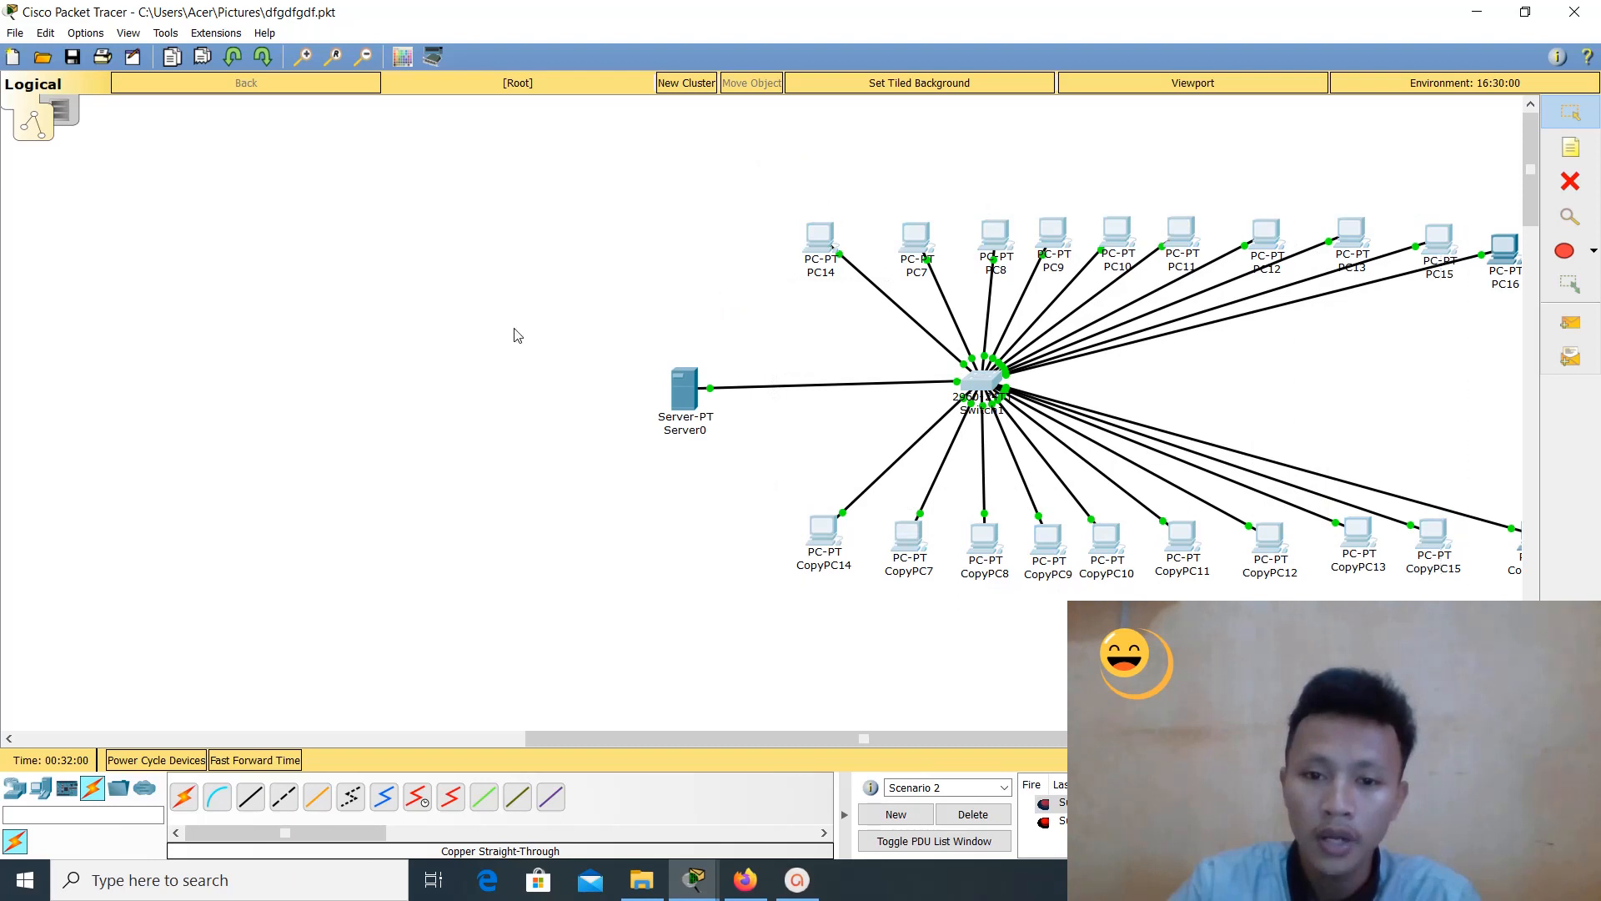
left_click_drag(493, 306, 809, 461)
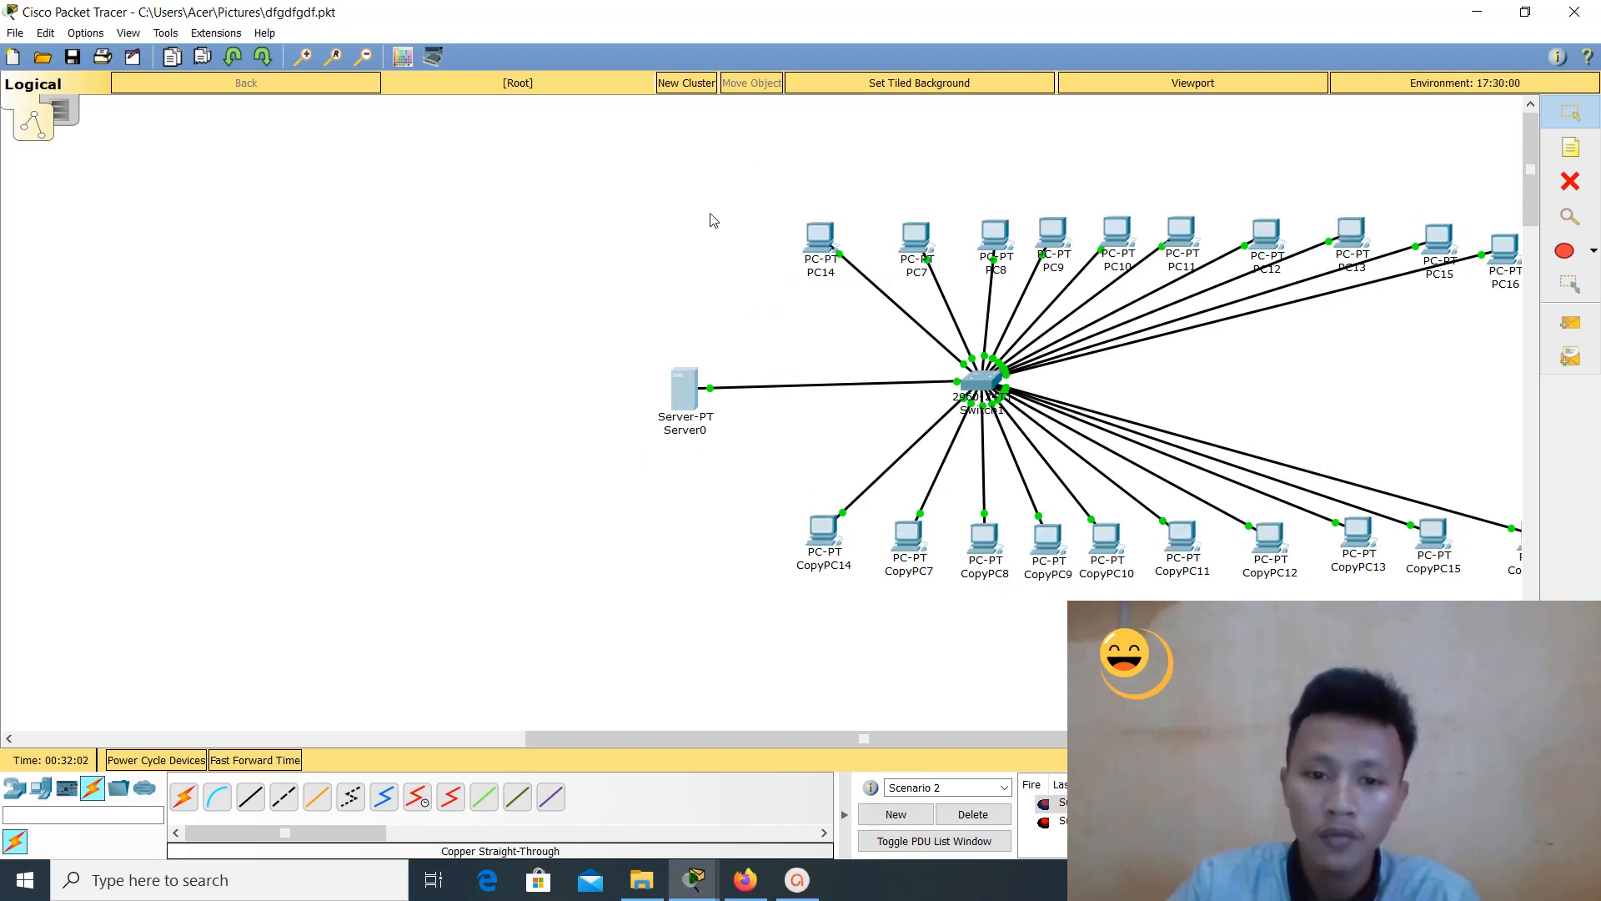
left_click_drag(753, 197, 1544, 638)
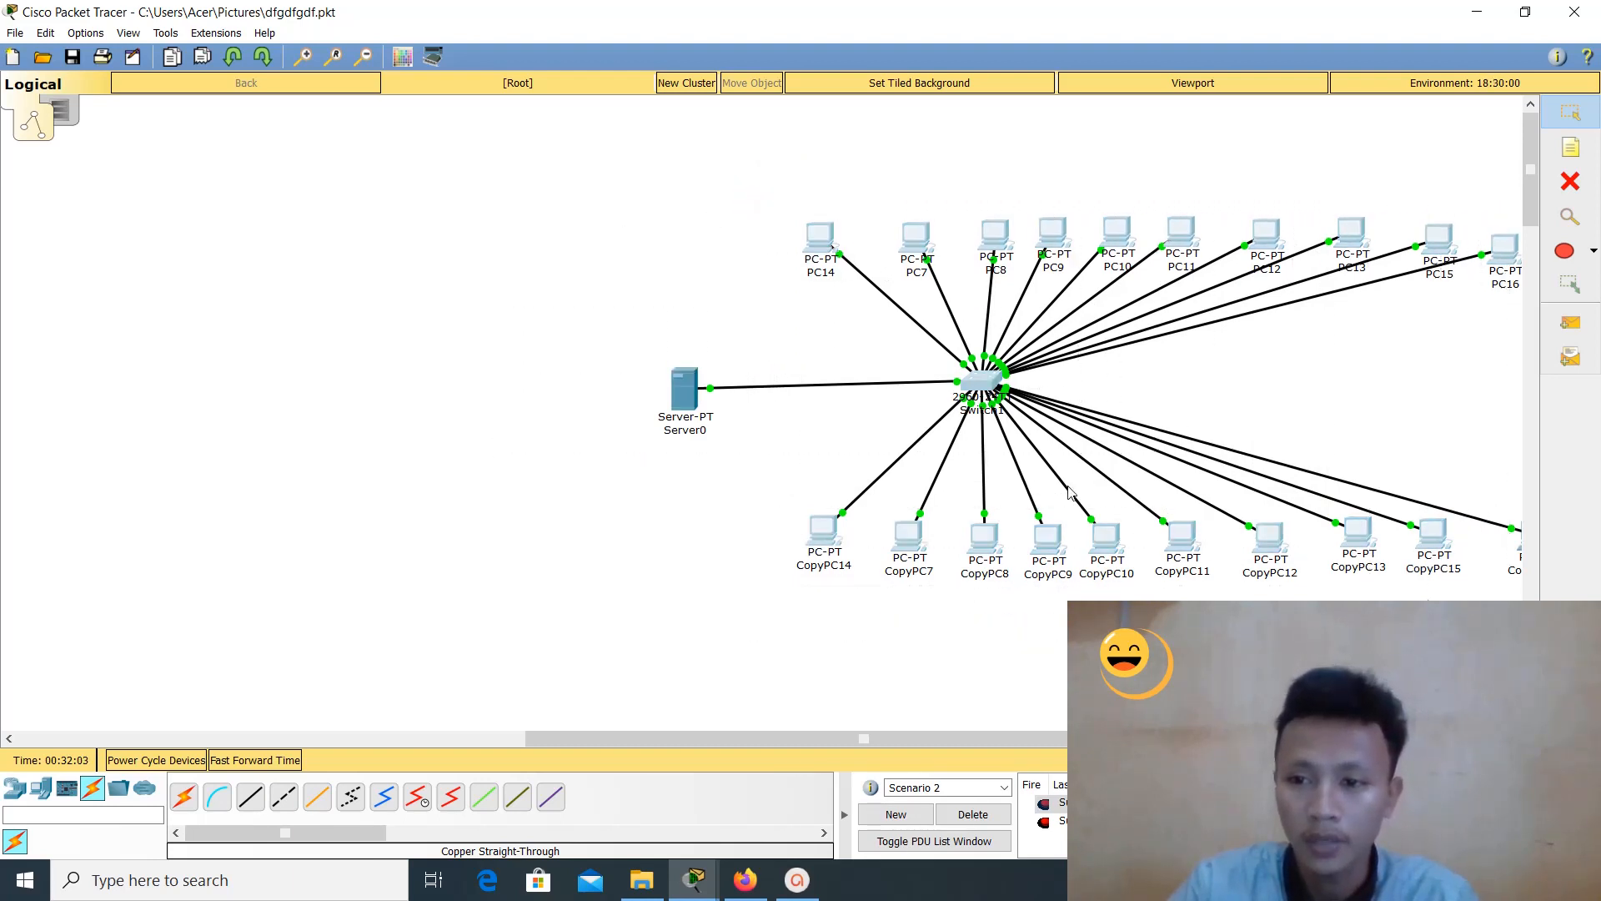
left_click_drag(739, 737, 215, 689)
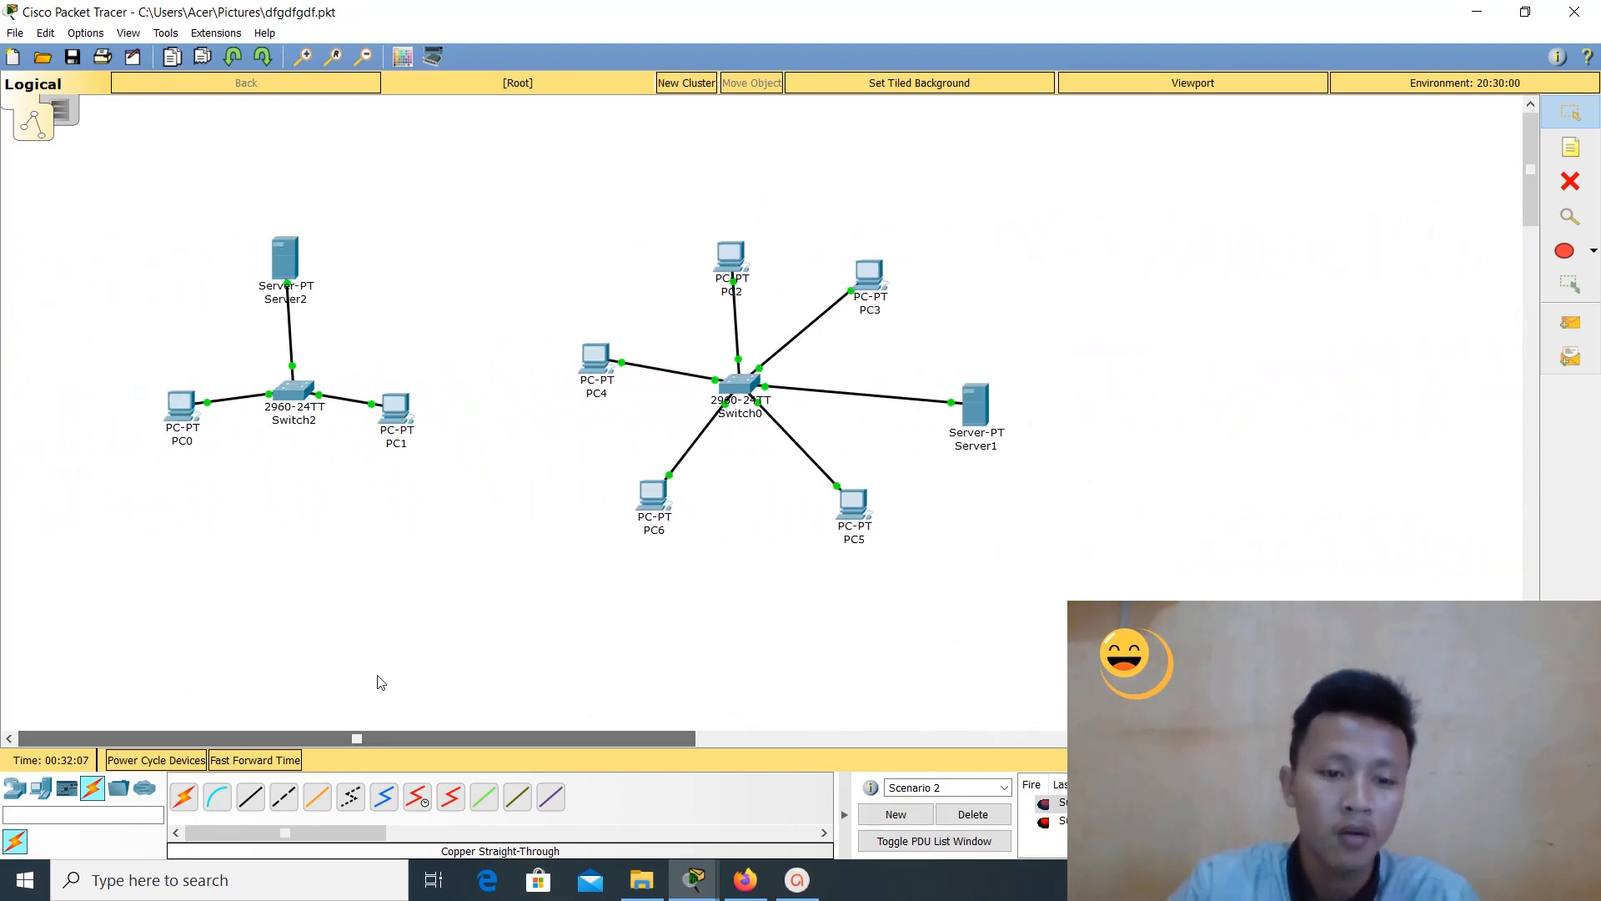
left_click_drag(487, 738, 1045, 749)
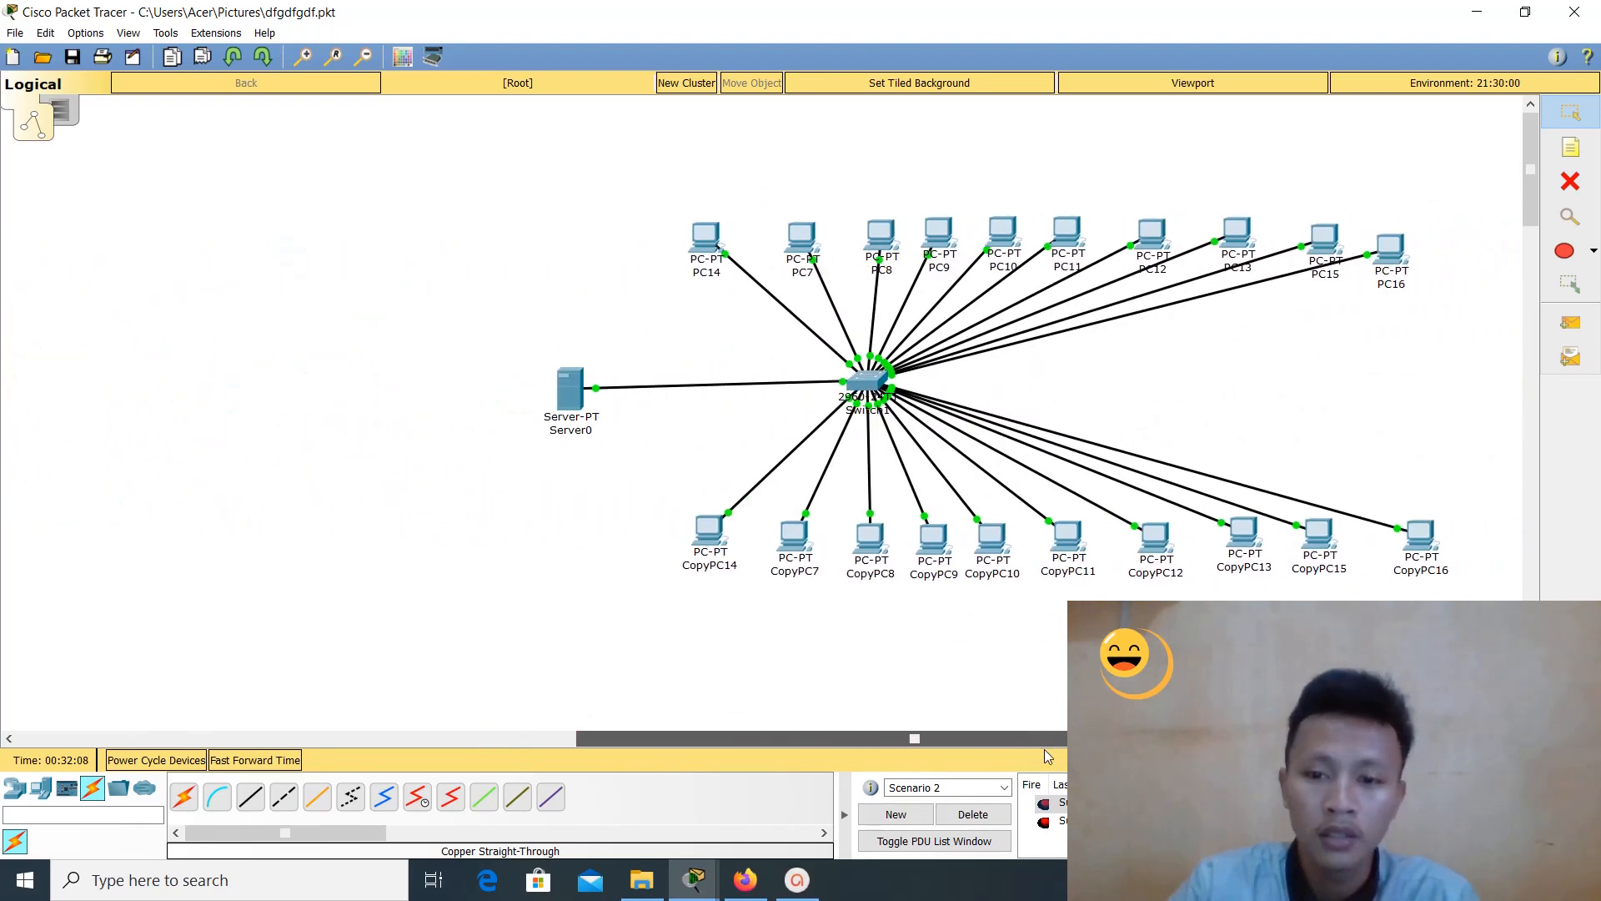
Select the whole Switch1 network with Server0 and its PCs, and move it closer to the Switch0 network, beside Server1
left_click_drag(676, 301, 1464, 641)
left_click_drag(1070, 544, 514, 536)
left_click_drag(768, 739, 317, 724)
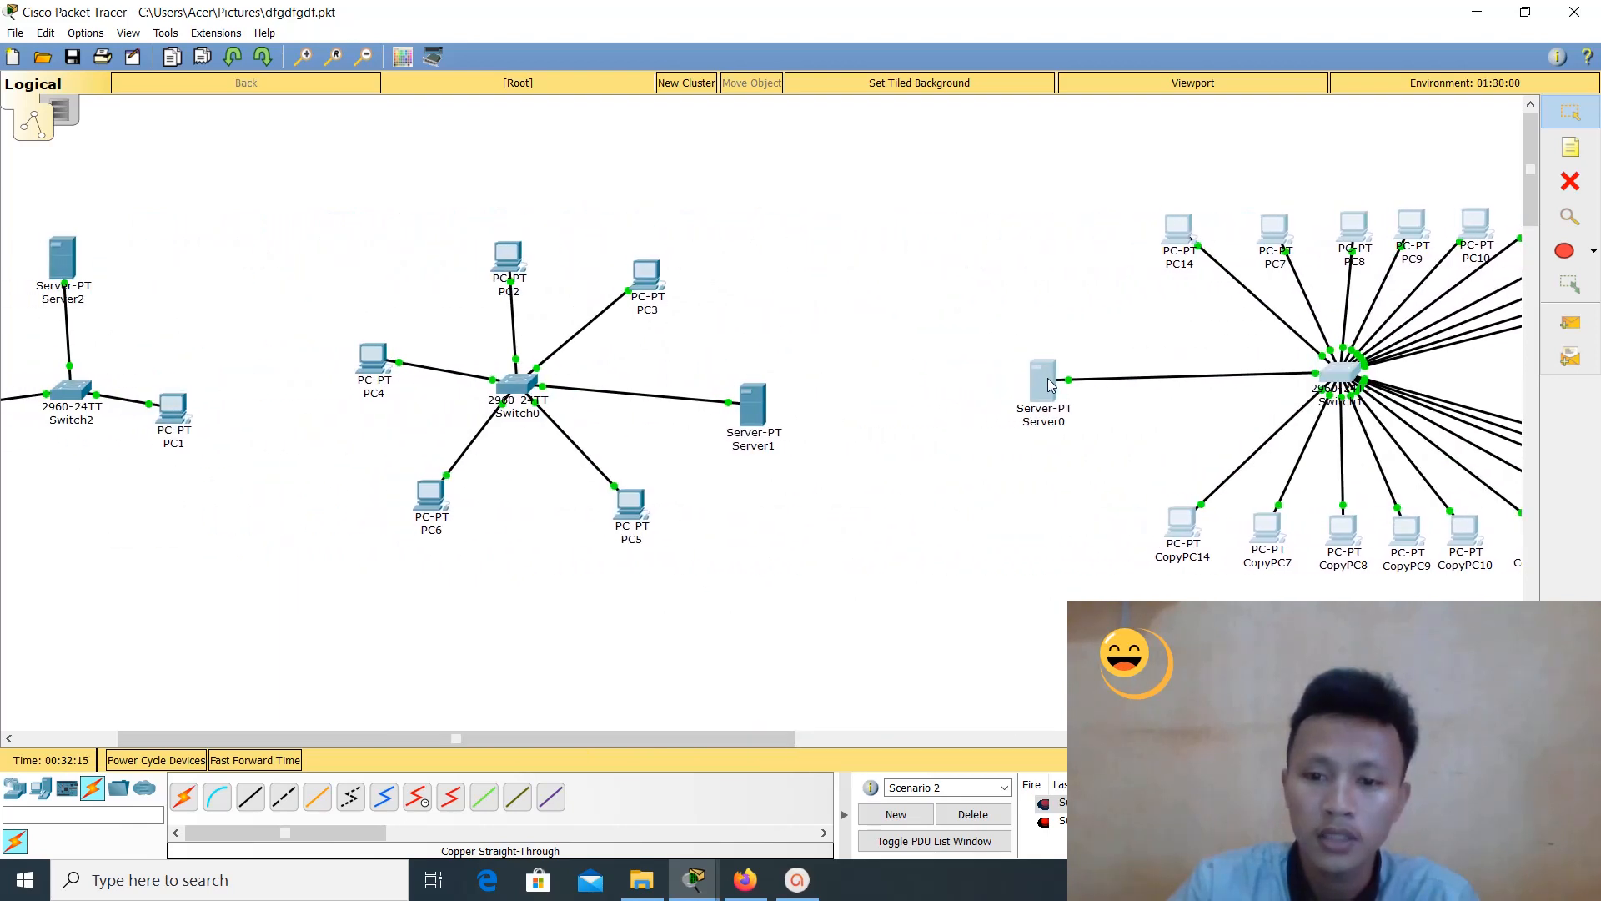
left_click_drag(1049, 385, 924, 389)
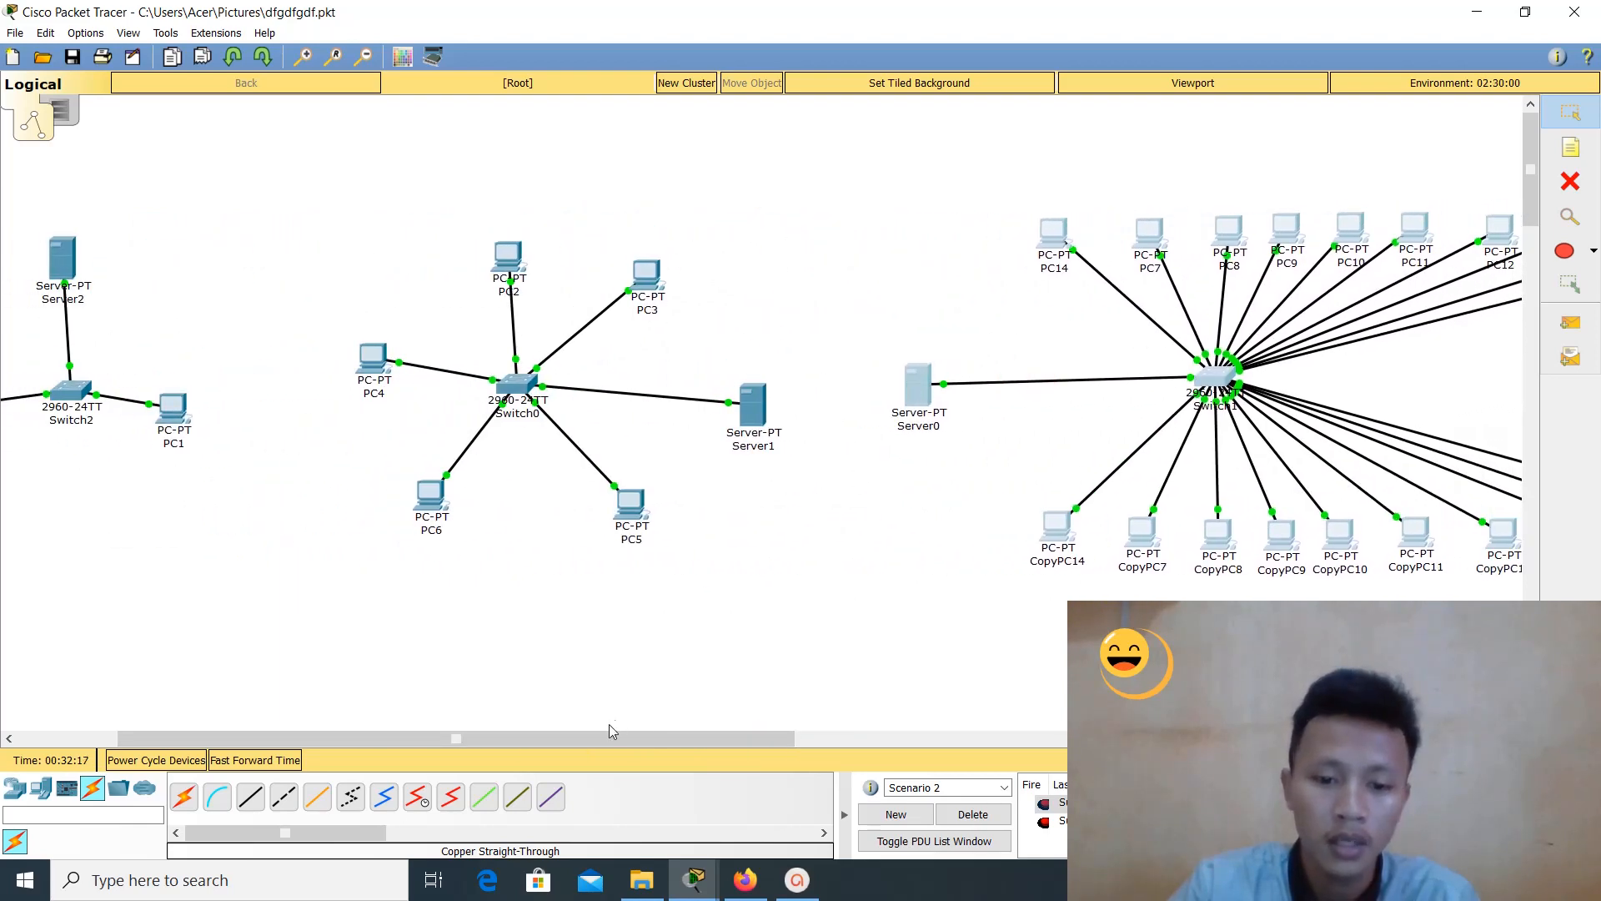
Examine the layout of the three networks side by side, highlighting Server2 above Switch2
left_click_drag(613, 738, 512, 730)
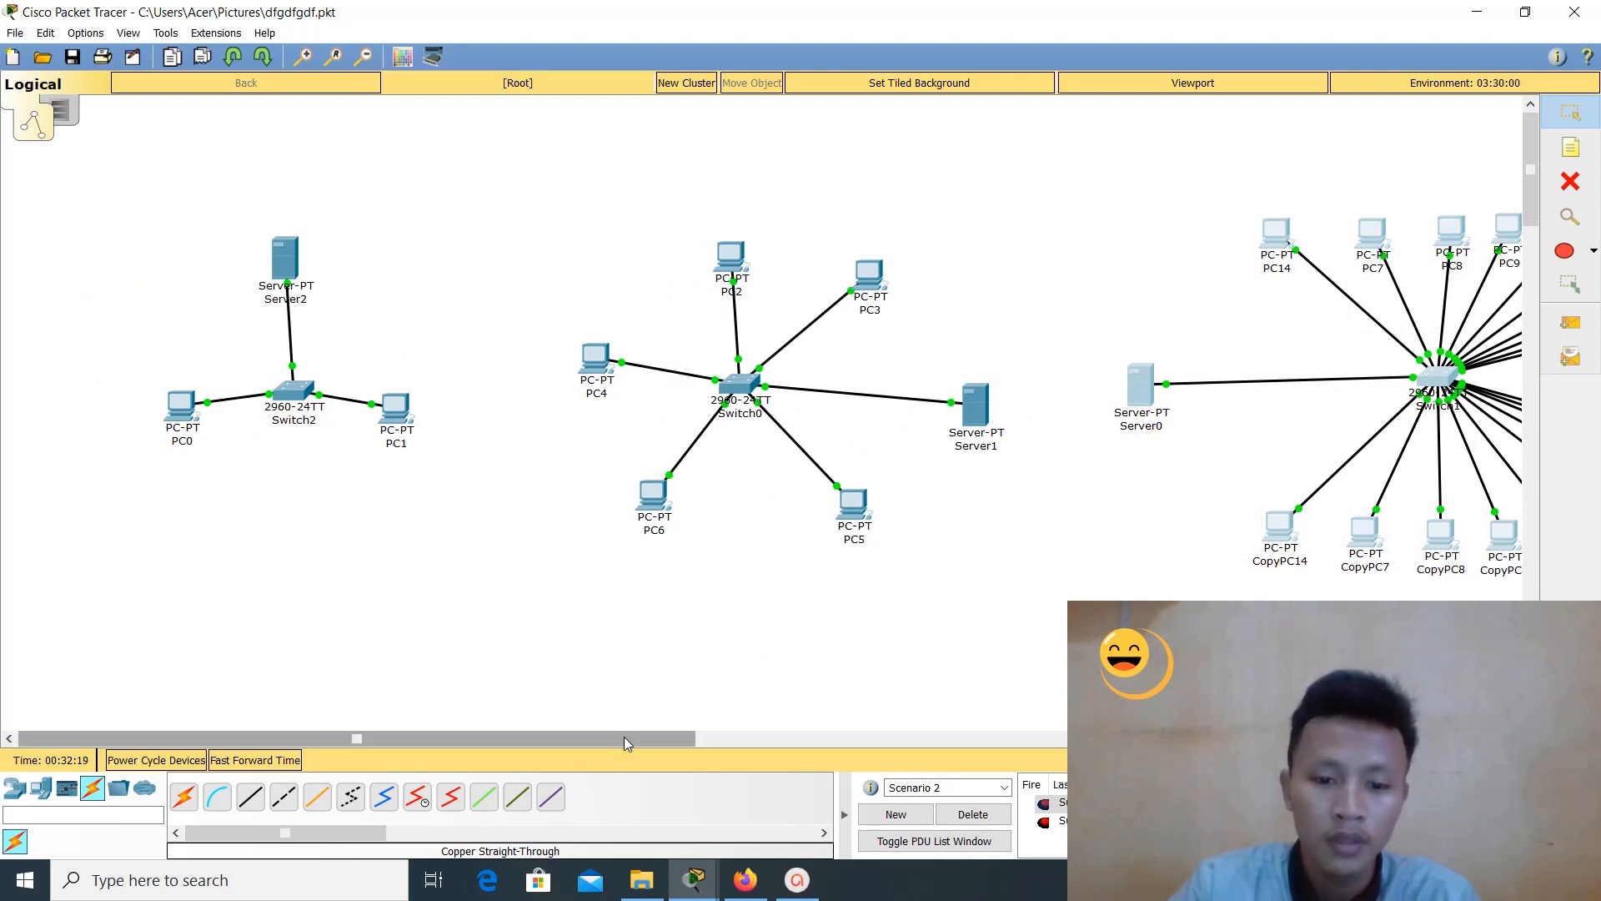
left_click_drag(627, 742, 638, 741)
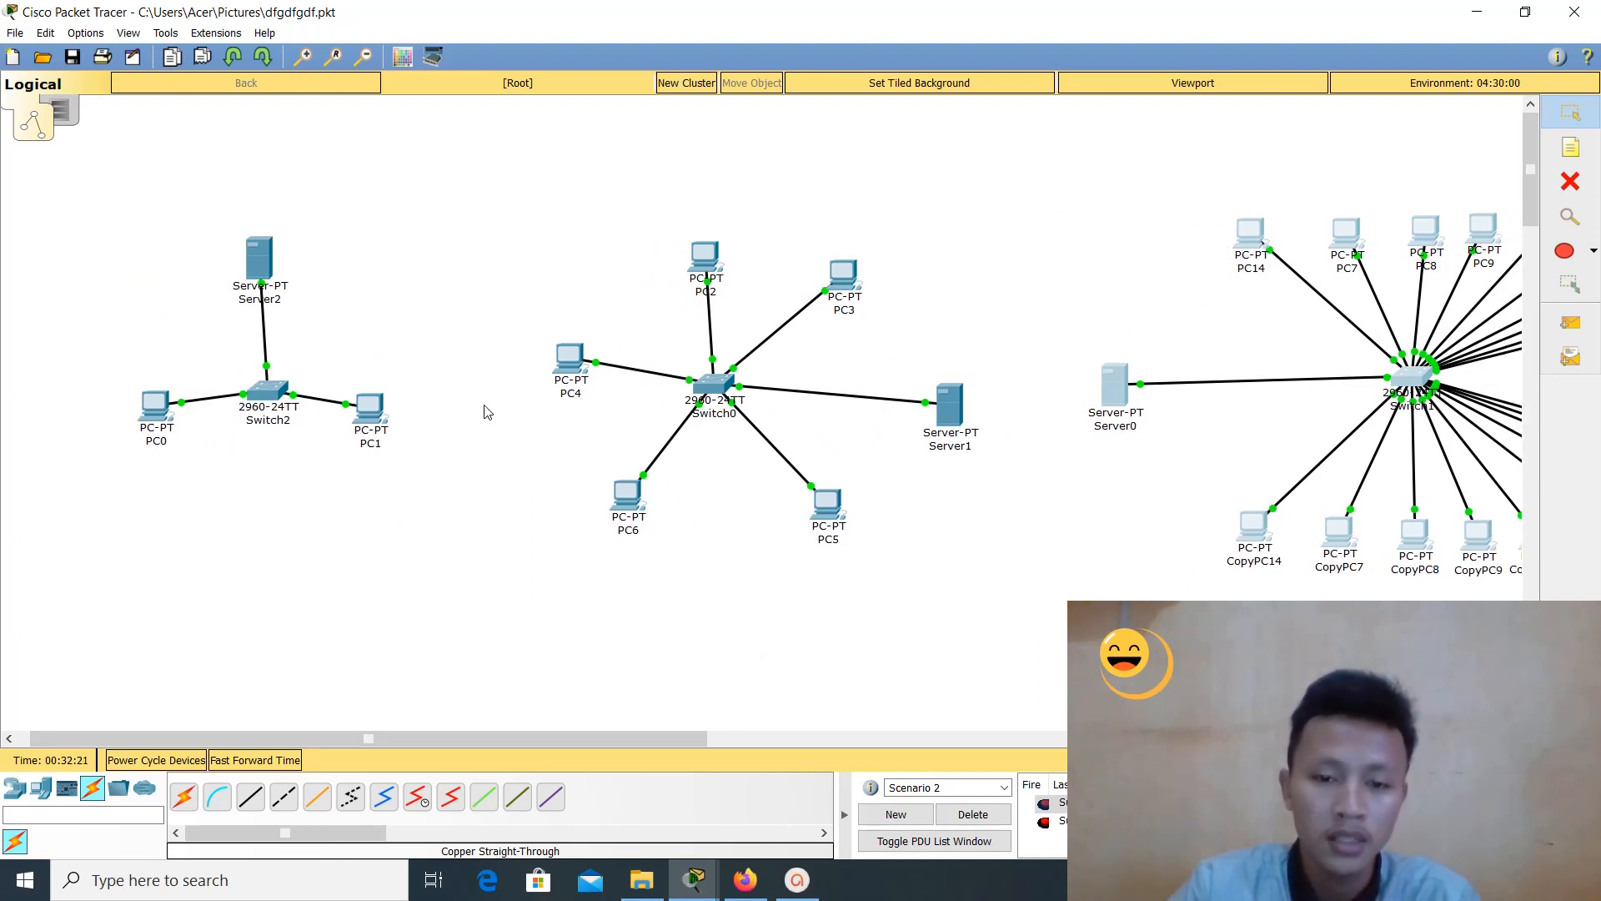
left_click_drag(214, 196, 347, 314)
left_click_drag(177, 203, 349, 317)
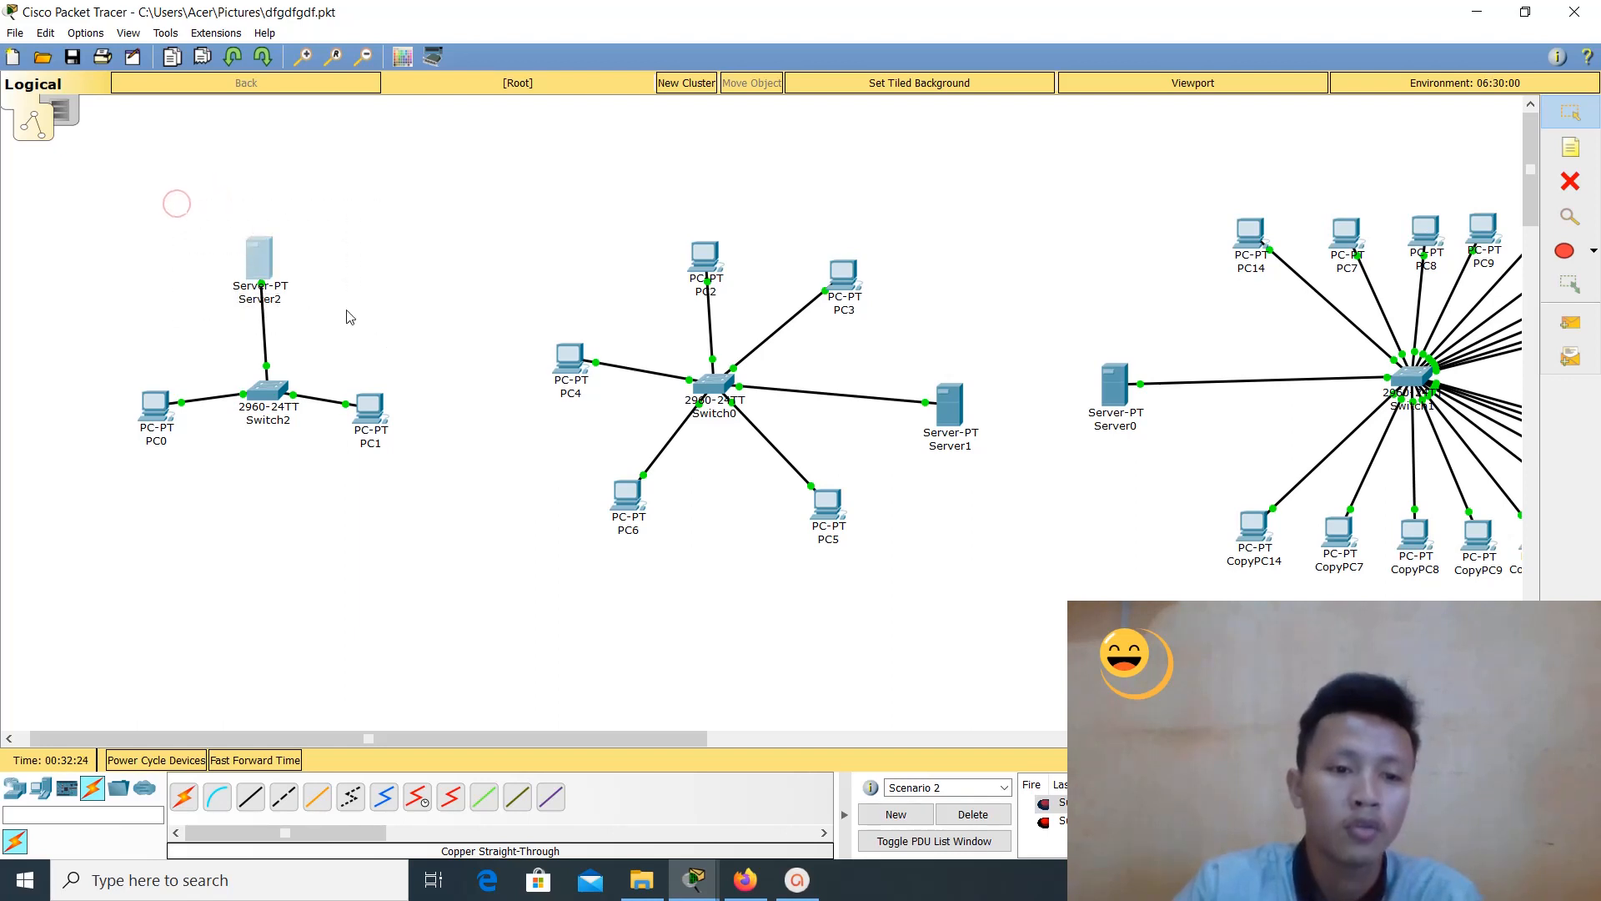
left_click(346, 309)
left_click_drag(215, 225, 377, 315)
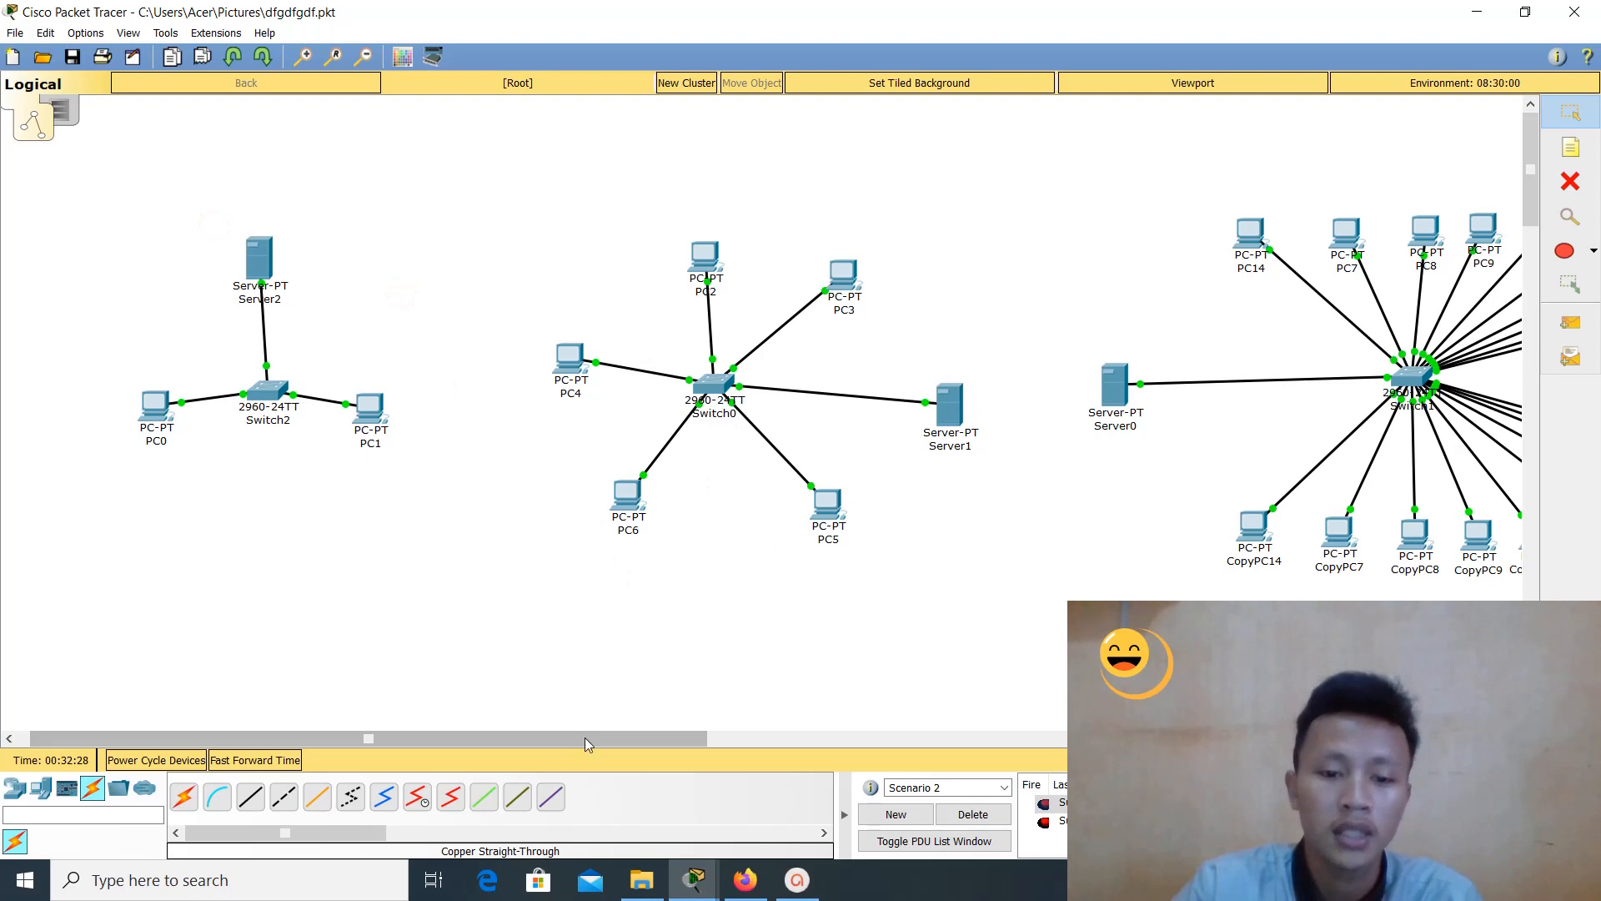
left_click_drag(584, 737, 753, 738)
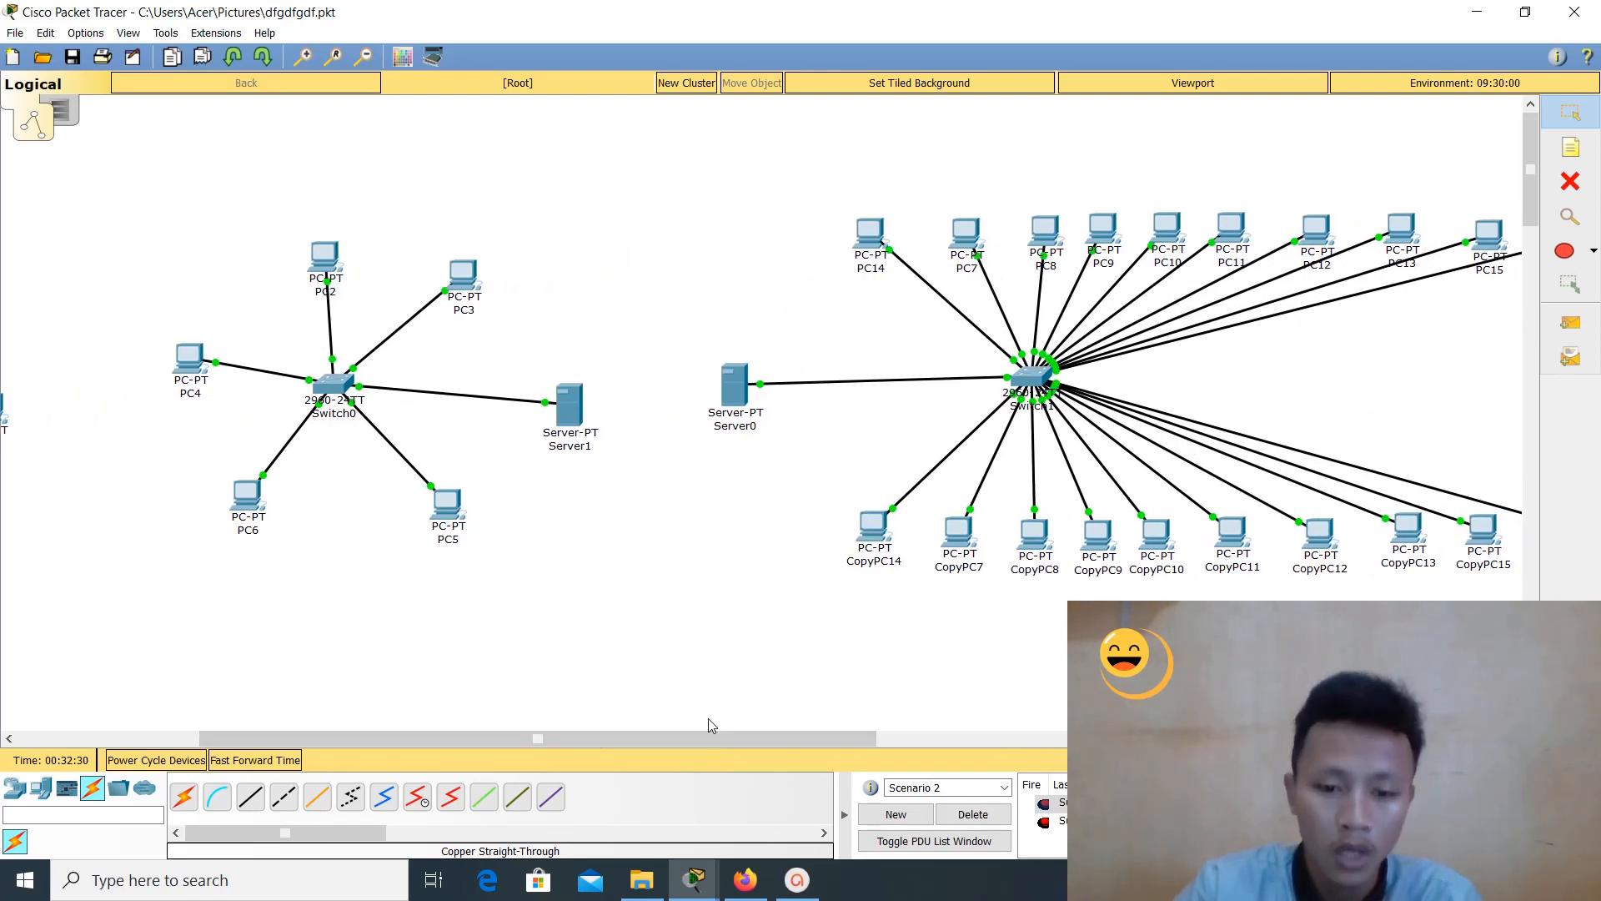